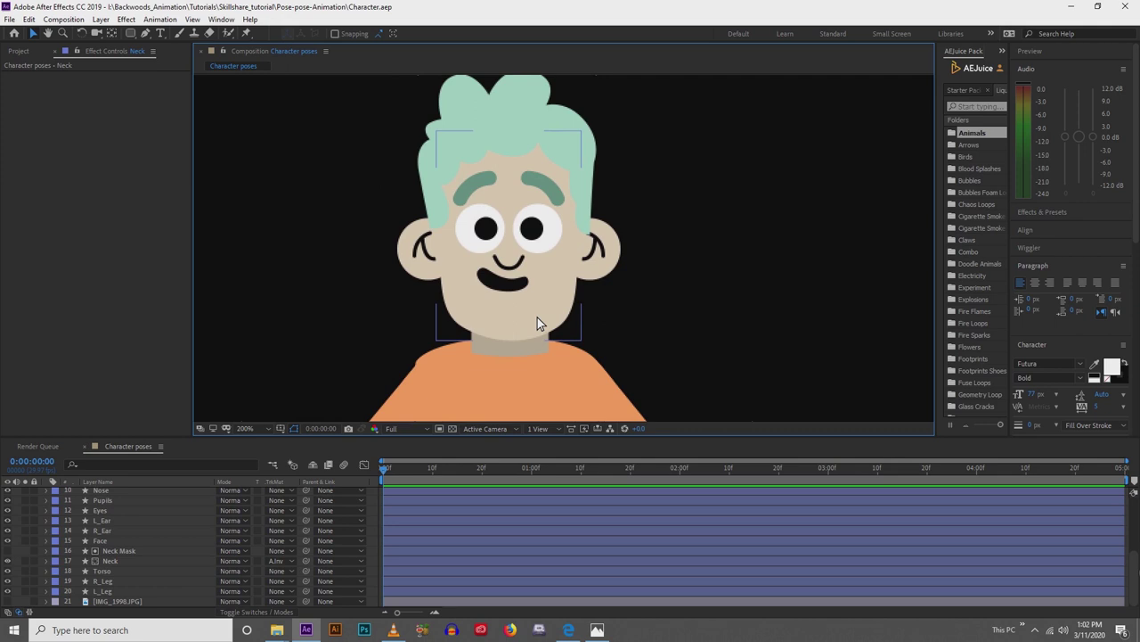
Solo the head layers from Hair down to Face so only the character's head is displayed.
left_click(498, 312)
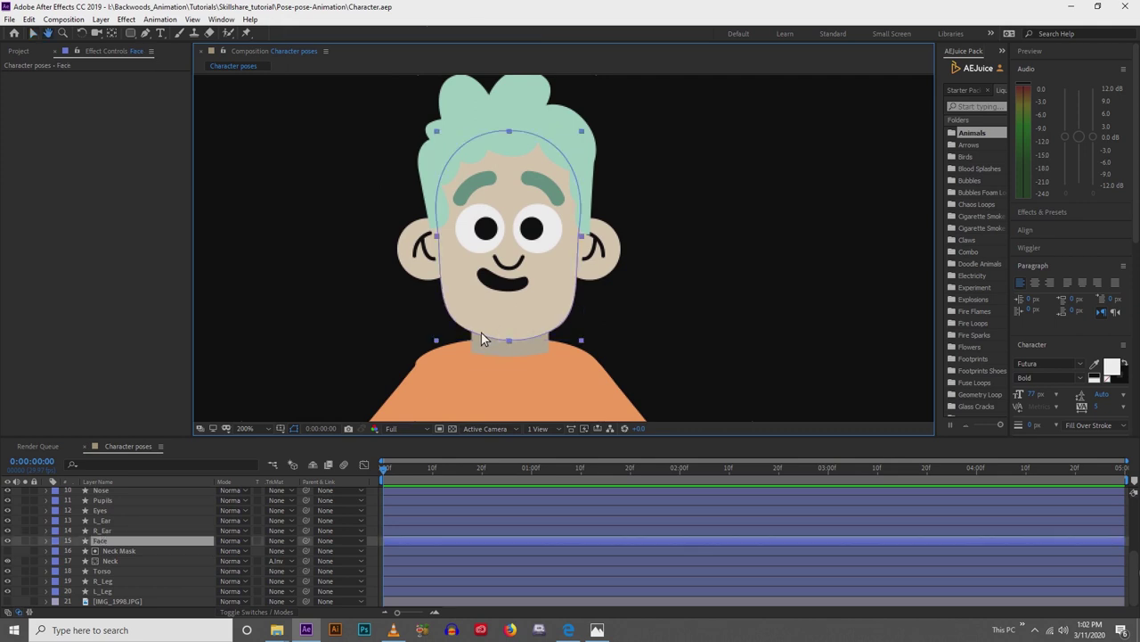
scroll(9, 530, "up", 4)
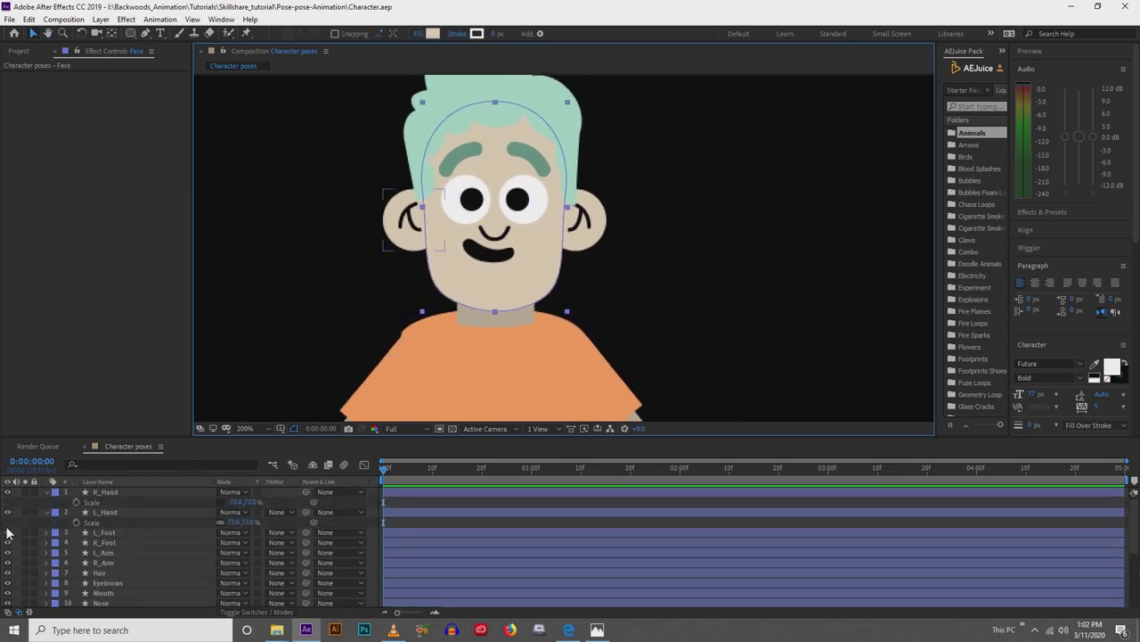
scroll(96, 557, "down", 2)
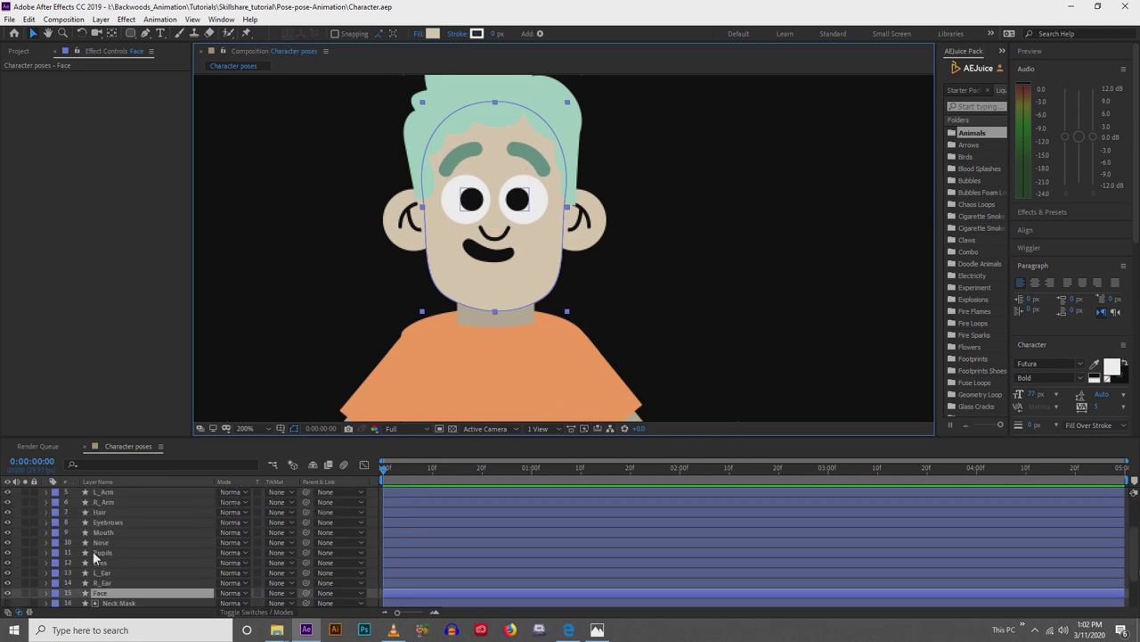
left_click(102, 513)
scroll(98, 564, "down", 1)
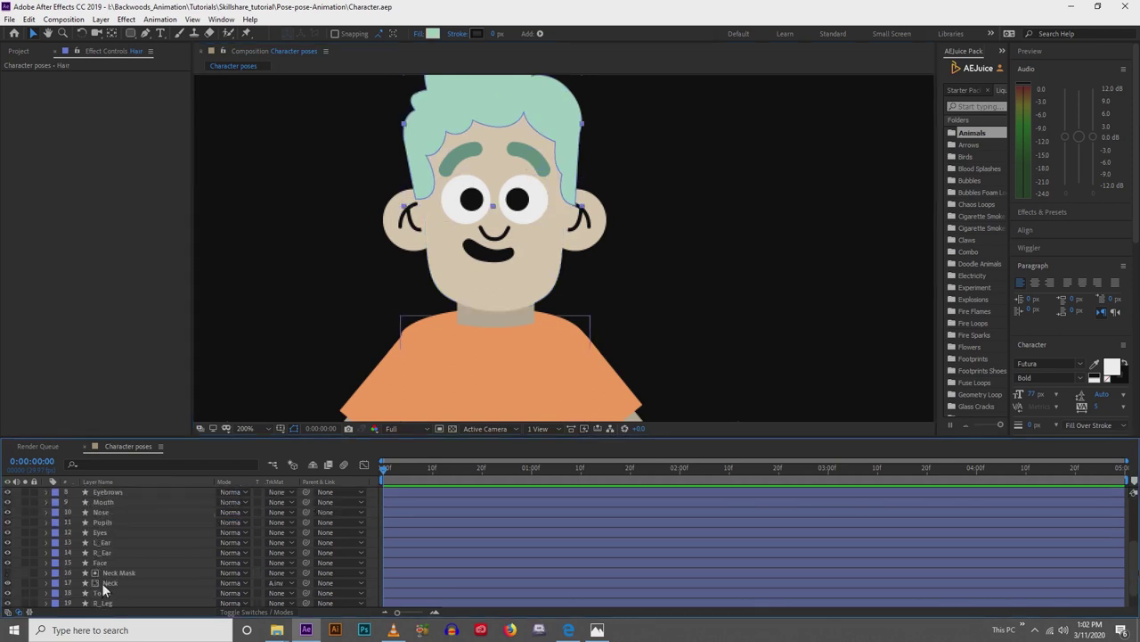
left_click(97, 563, "shift")
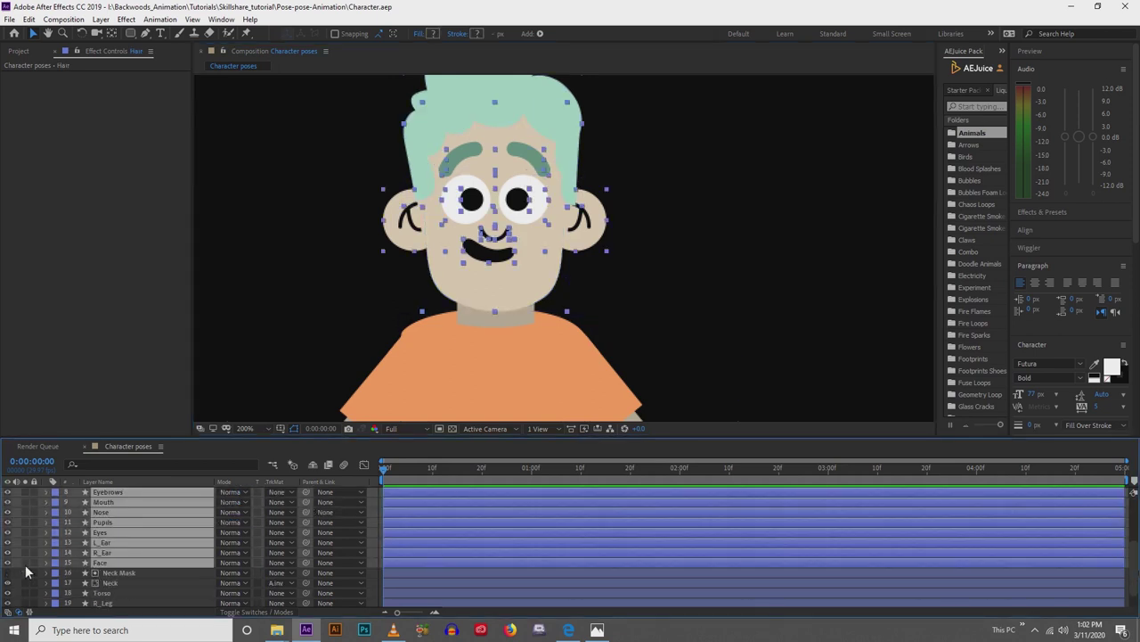
left_click_drag(24, 563, 24, 492)
left_click(285, 344)
key("space")
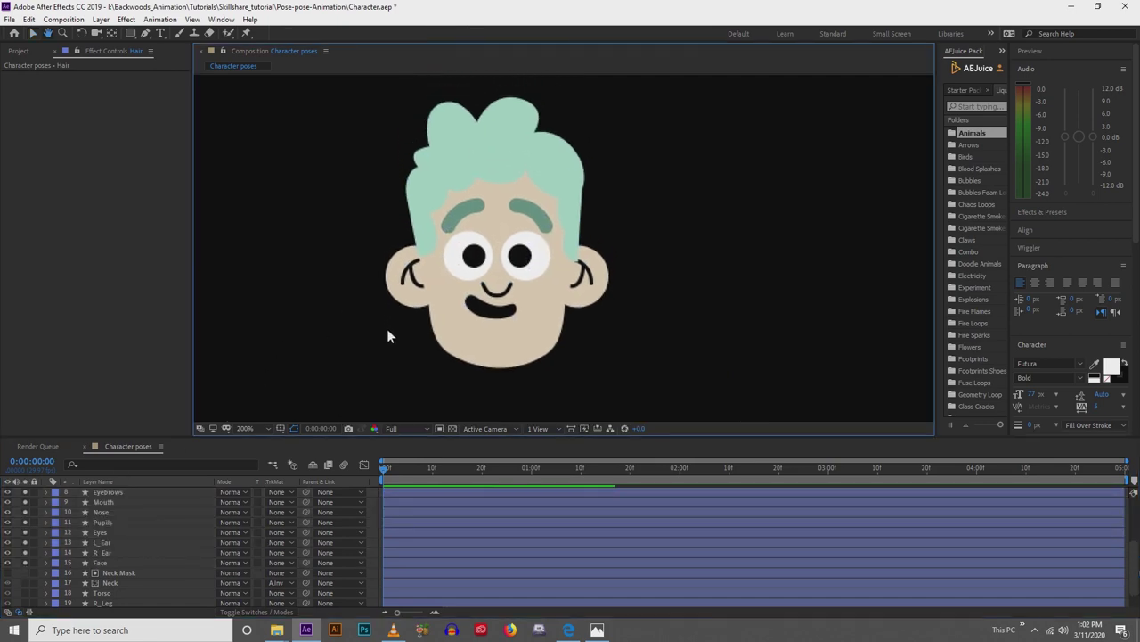
Set the label color of all the head layers from Hair to Face to Green.
left_click(110, 563)
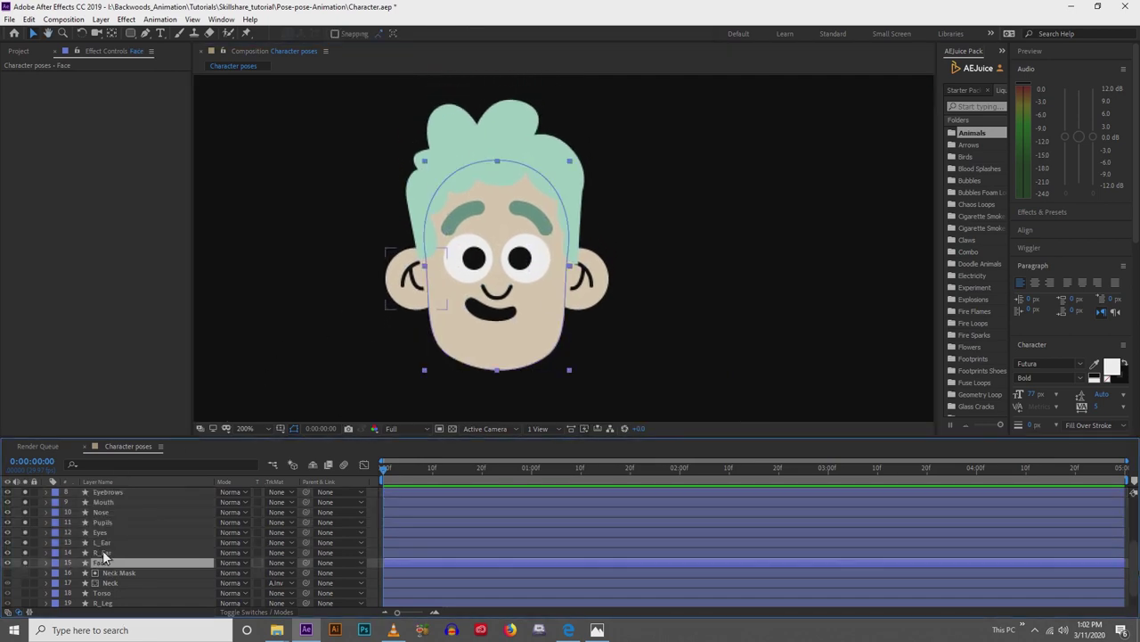
scroll(105, 555, "up", 1)
left_click(117, 523, "shift")
left_click(57, 522)
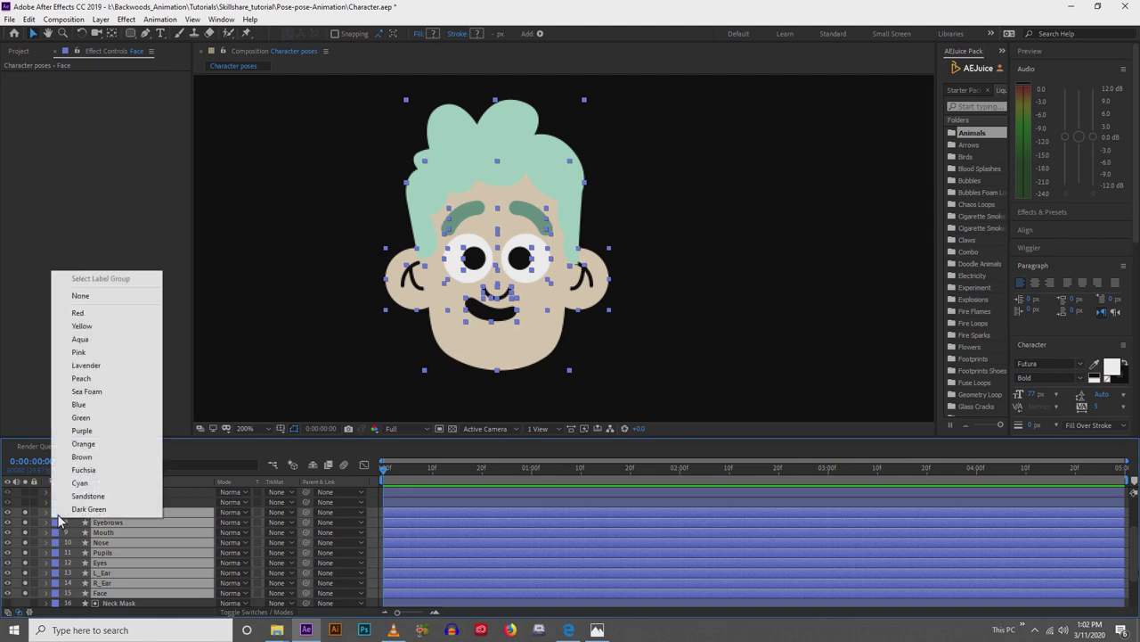
left_click(80, 417)
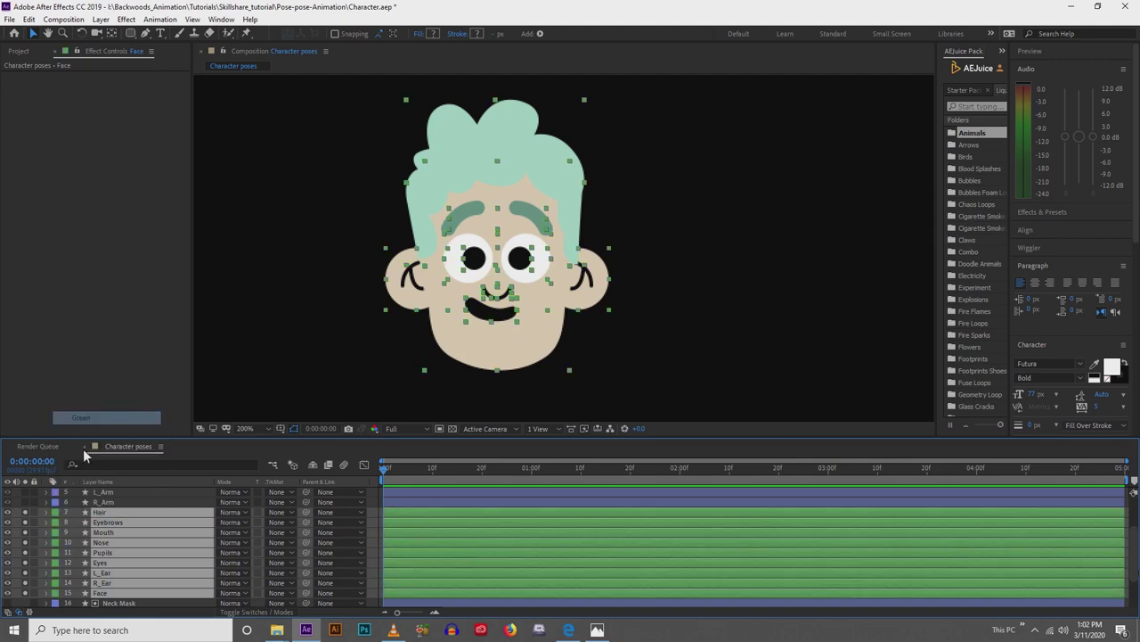
left_click(320, 281)
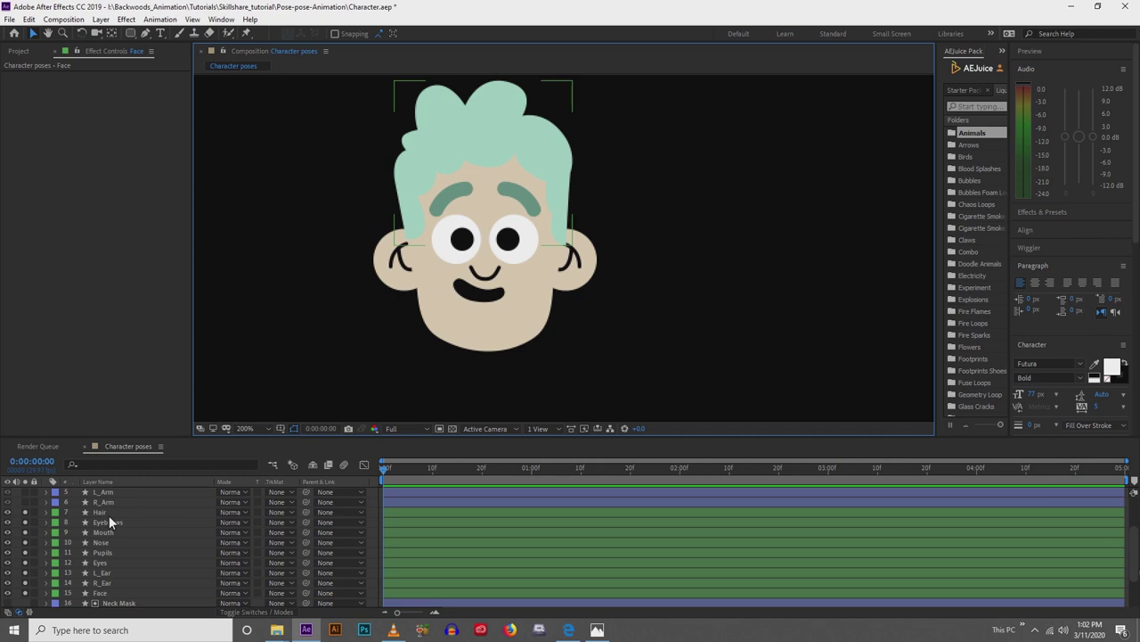
Add a Position keyframe to the Face layer at the start of the timeline.
left_click_drag(347, 368, 371, 368)
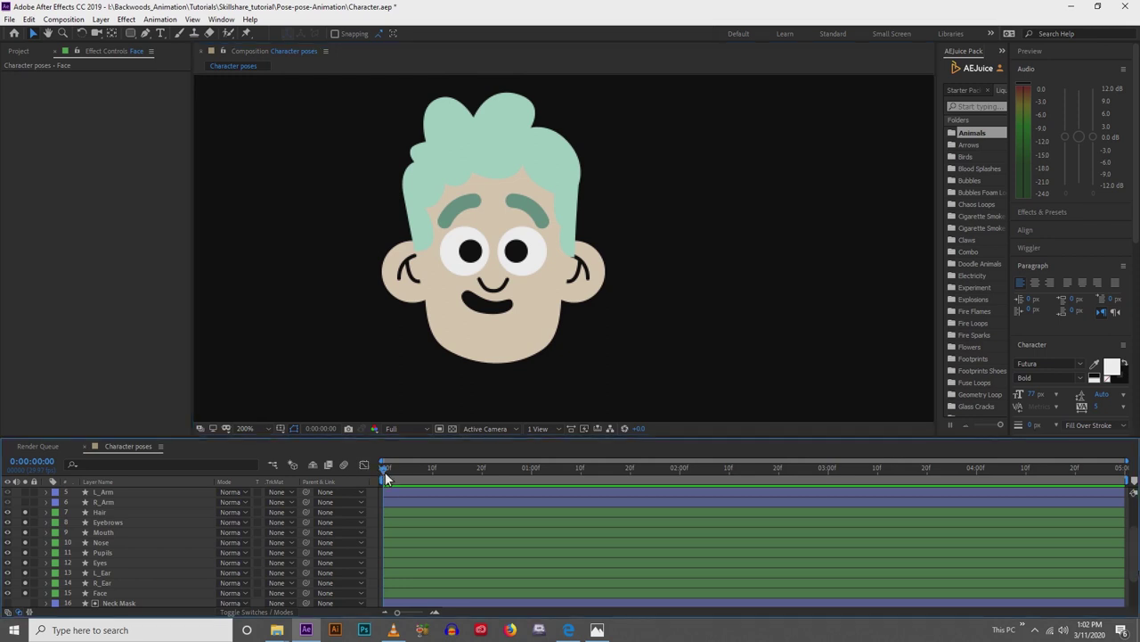
left_click_drag(396, 473, 421, 474)
left_click_drag(420, 475, 377, 483)
left_click(485, 346)
left_click(486, 347)
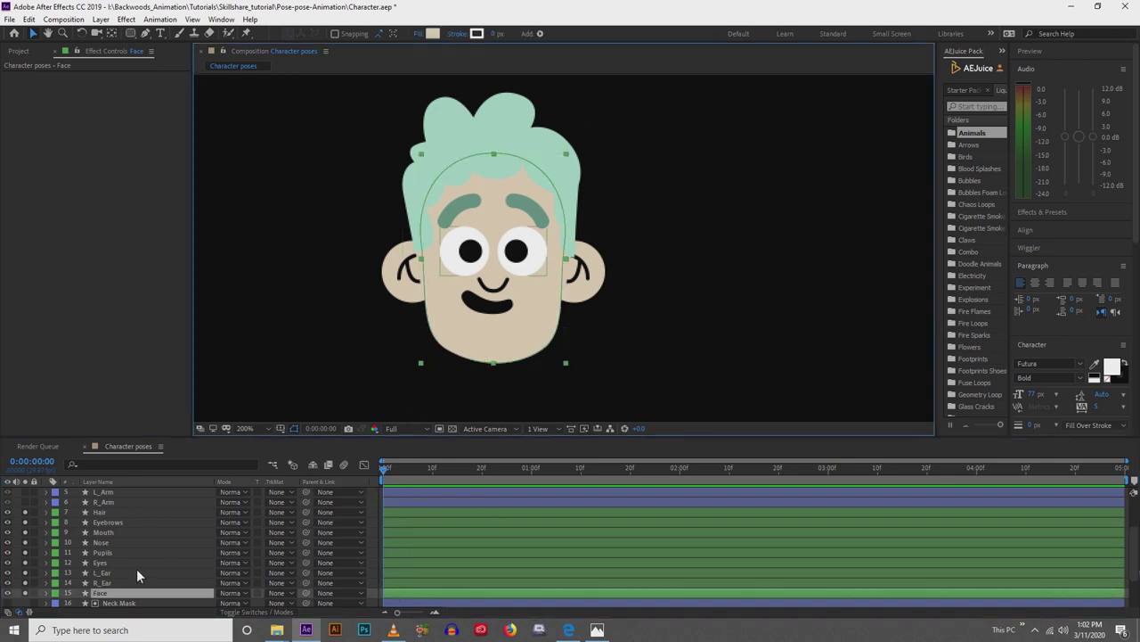
key("p")
Add Position and Scale keyframes to both the L_Ear and R_Ear layers at the first frame.
left_click(98, 552)
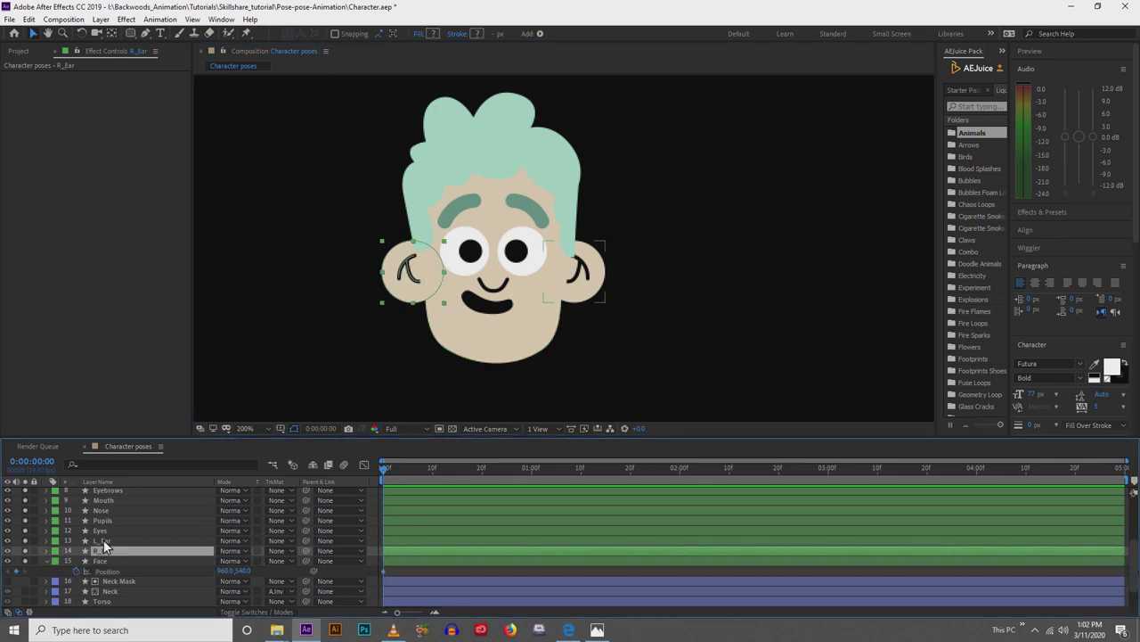
left_click(103, 541, "ctrl")
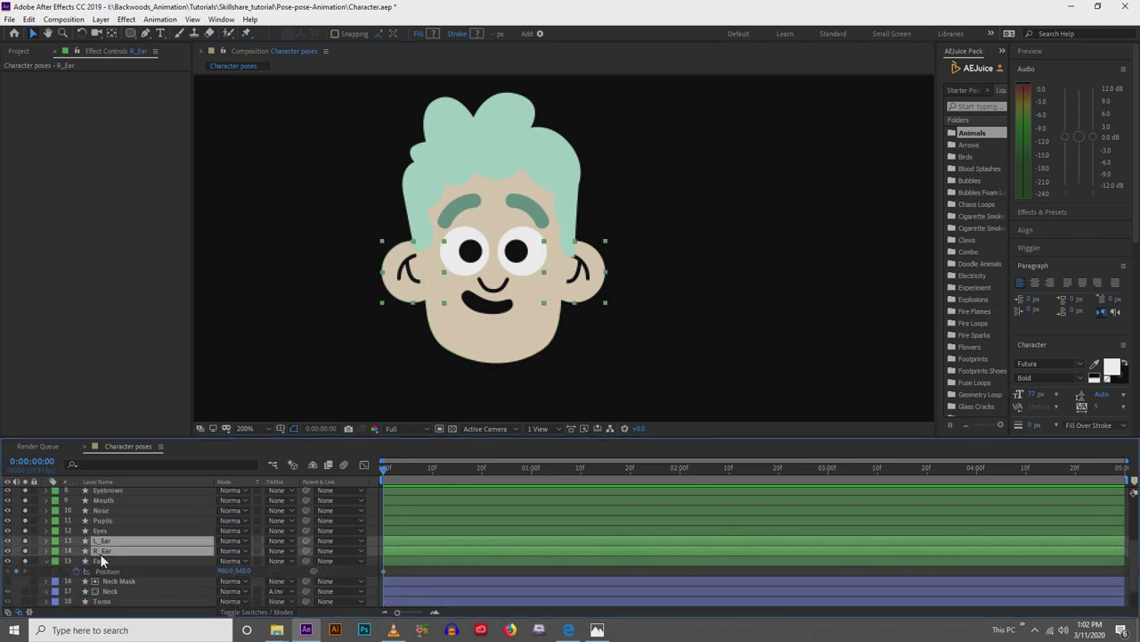
key("p")
left_click(76, 552)
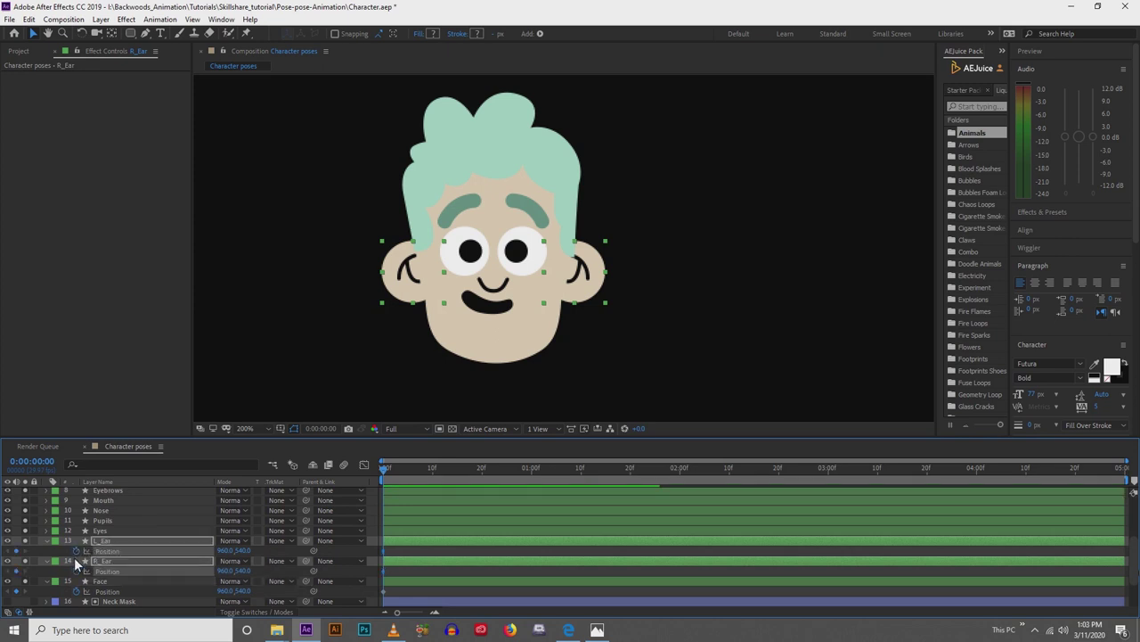
key("shift+s")
left_click(75, 560)
scroll(79, 552, "down", 2)
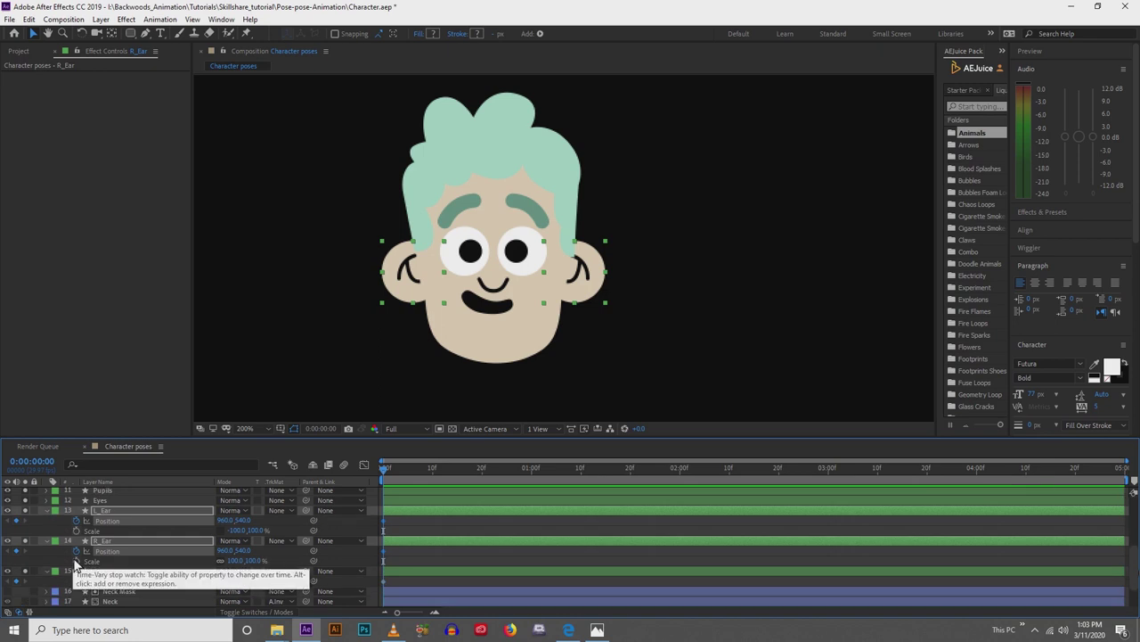
left_click(76, 560)
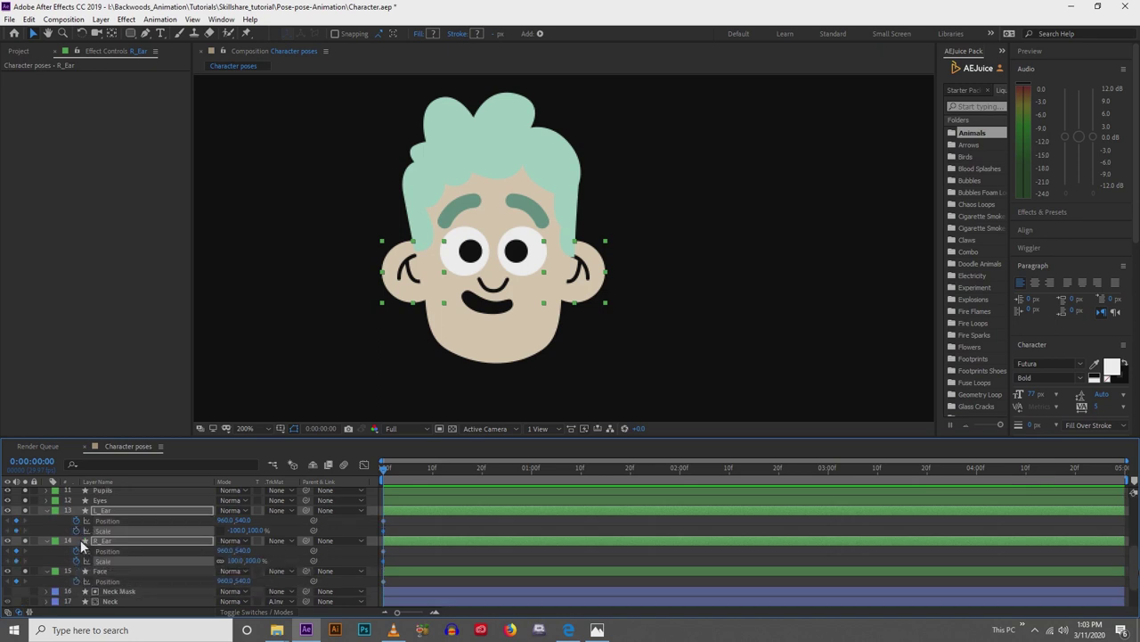
Parent the Pupils layer to the Eyes layer.
scroll(78, 561, "up", 2)
left_click(100, 531)
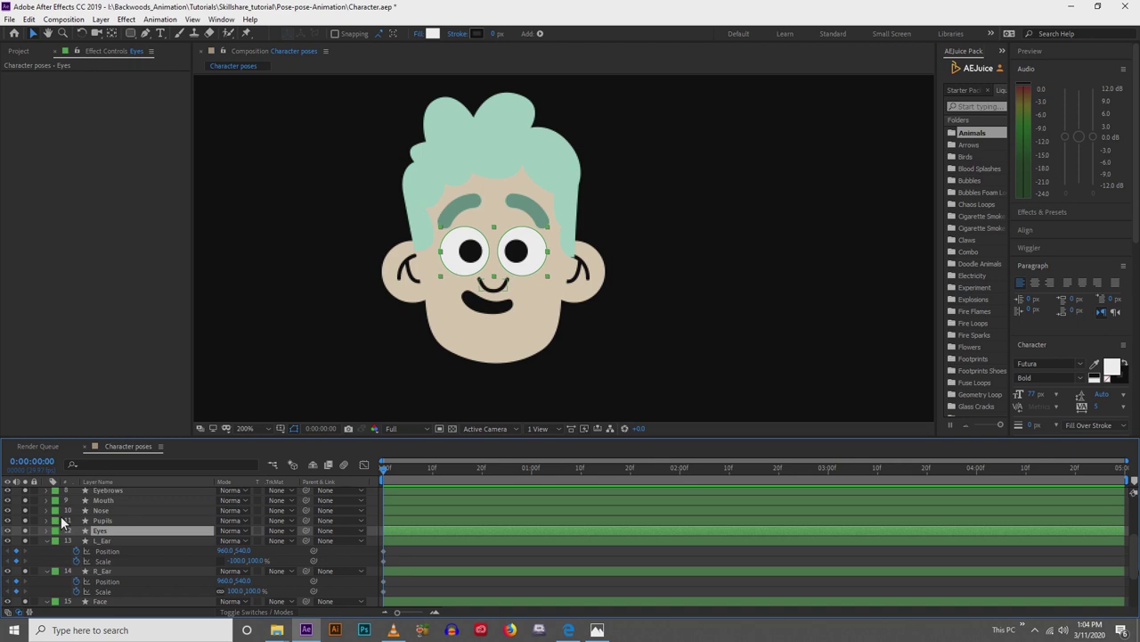
left_click(106, 522)
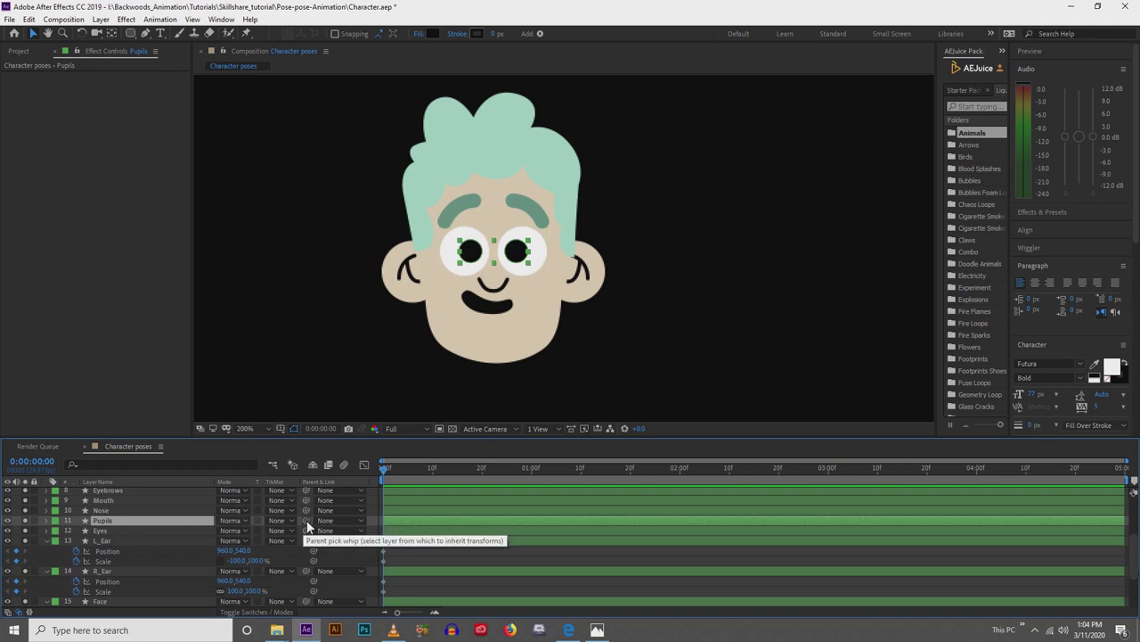
left_click_drag(300, 526, 180, 530)
Add Position and Scale keyframes to the Eyes layer at the first frame.
left_click(180, 530)
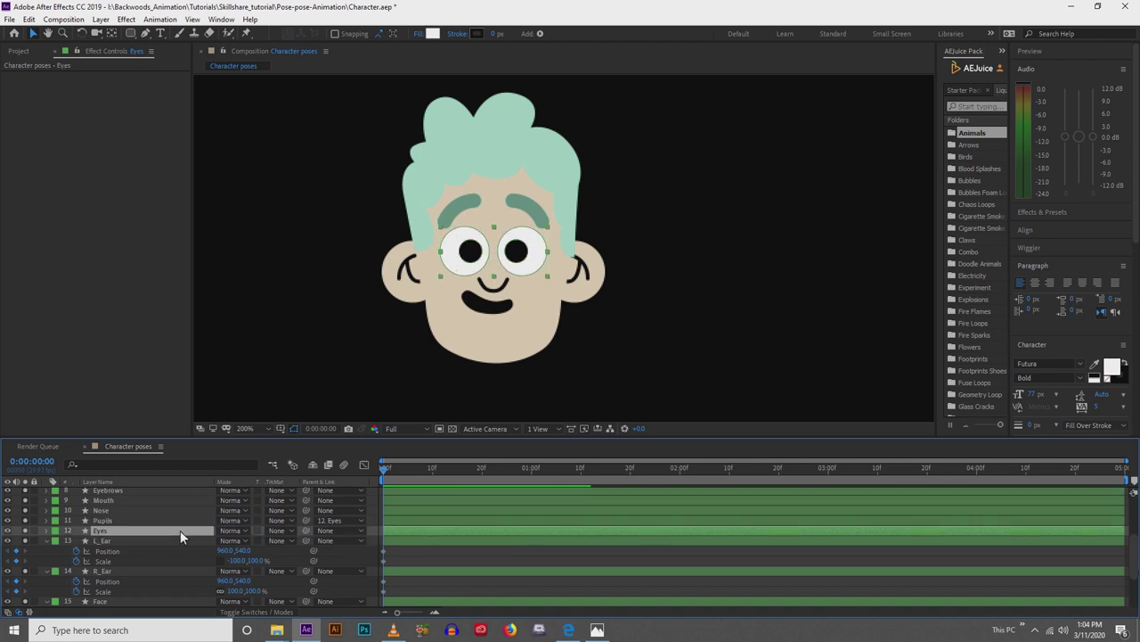
key("p")
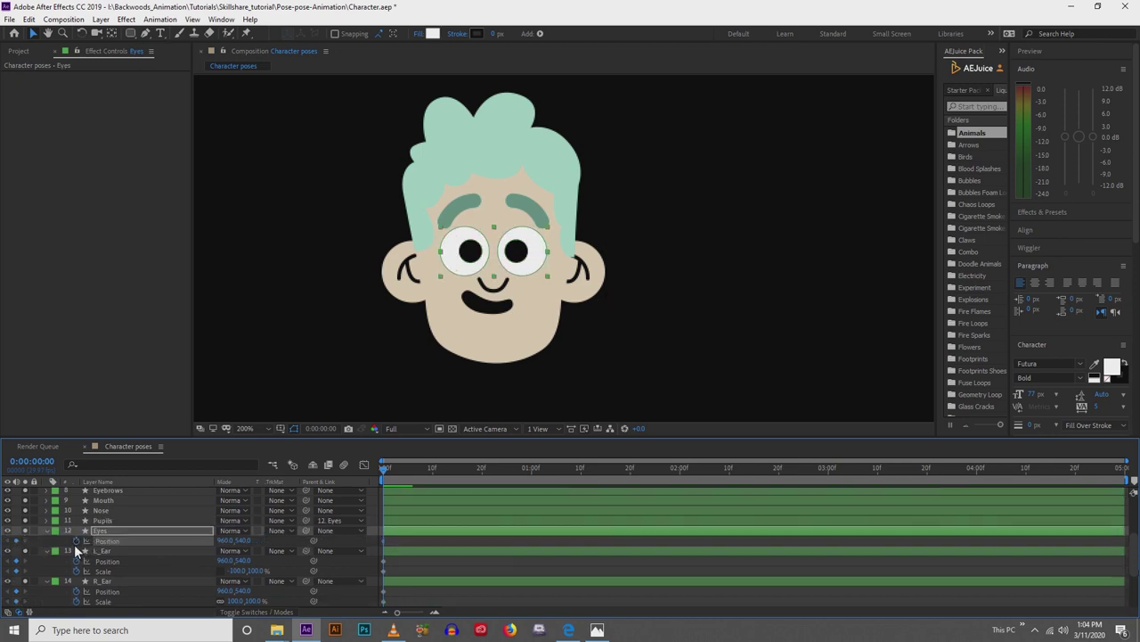
left_click(76, 542)
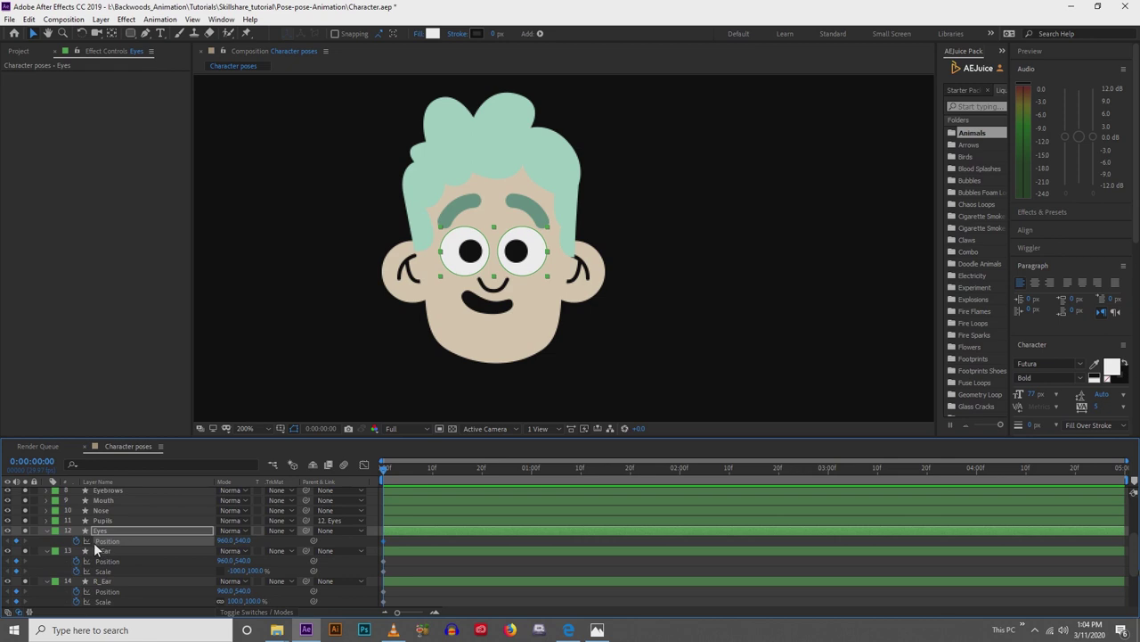
key("shift+s")
left_click(76, 551)
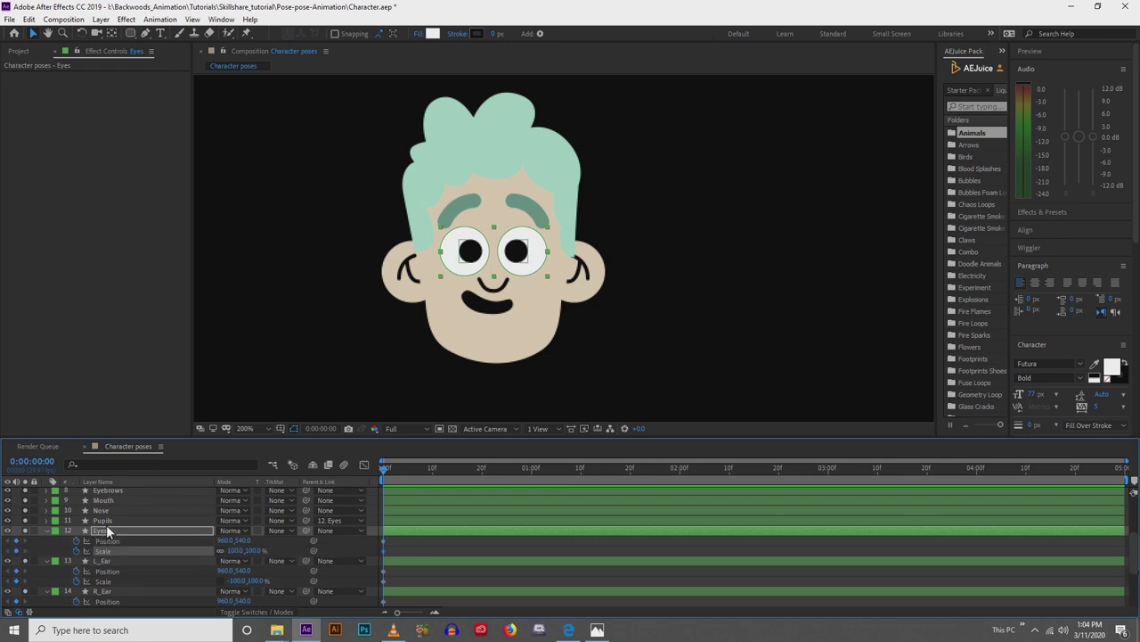
Add a Path keyframe to Path 1 of the Nose layer's Shape 1 at the first frame.
left_click(108, 520)
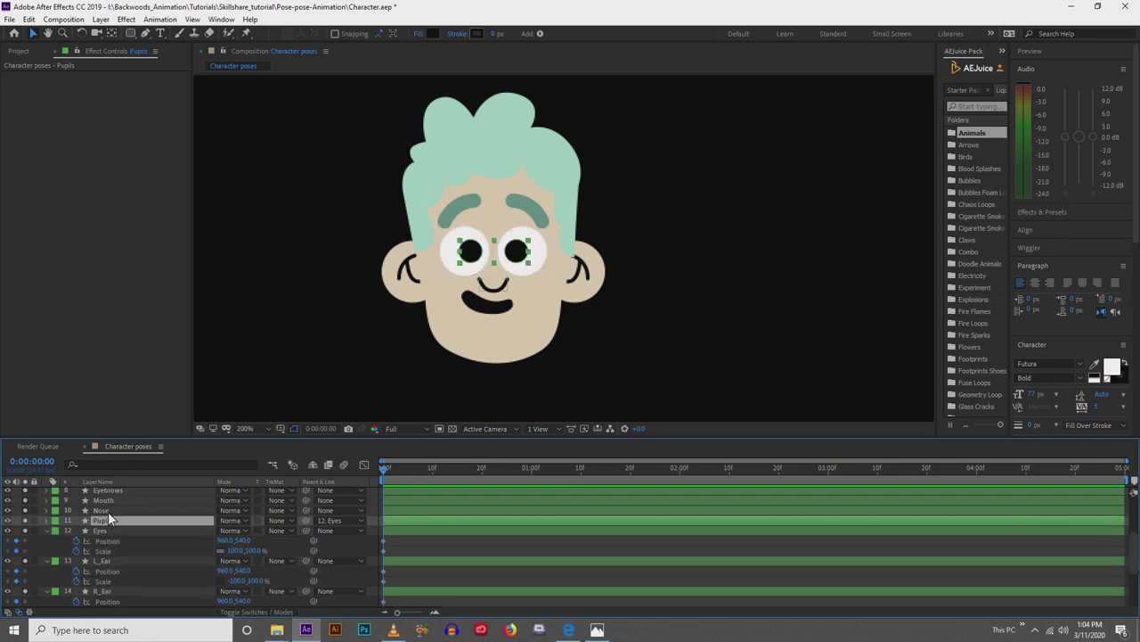
left_click(108, 513)
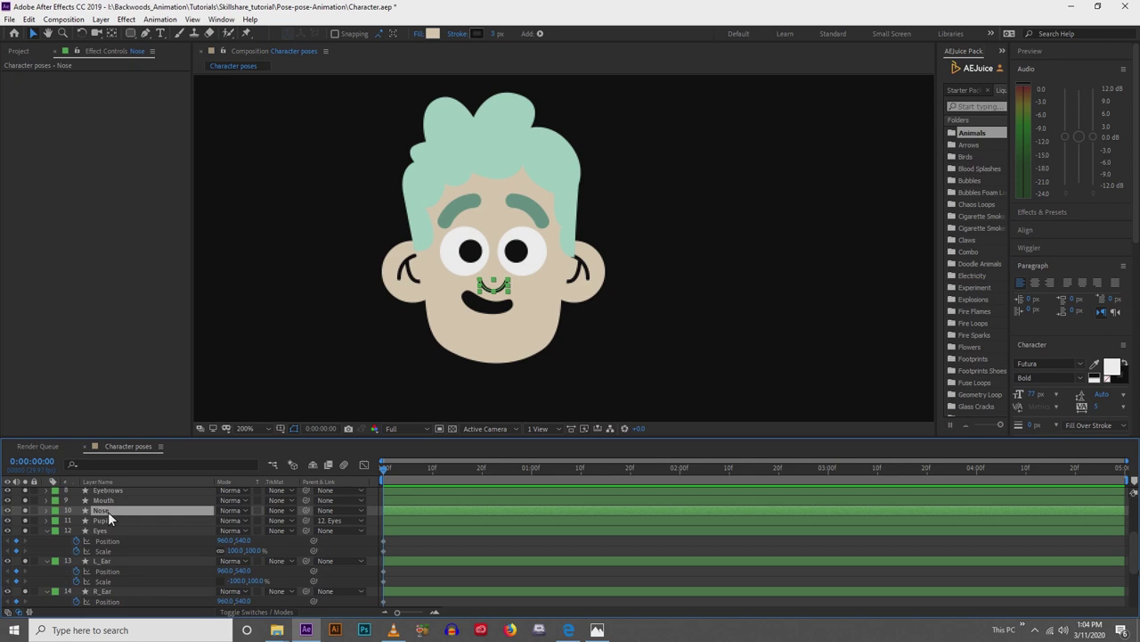
left_click(46, 511)
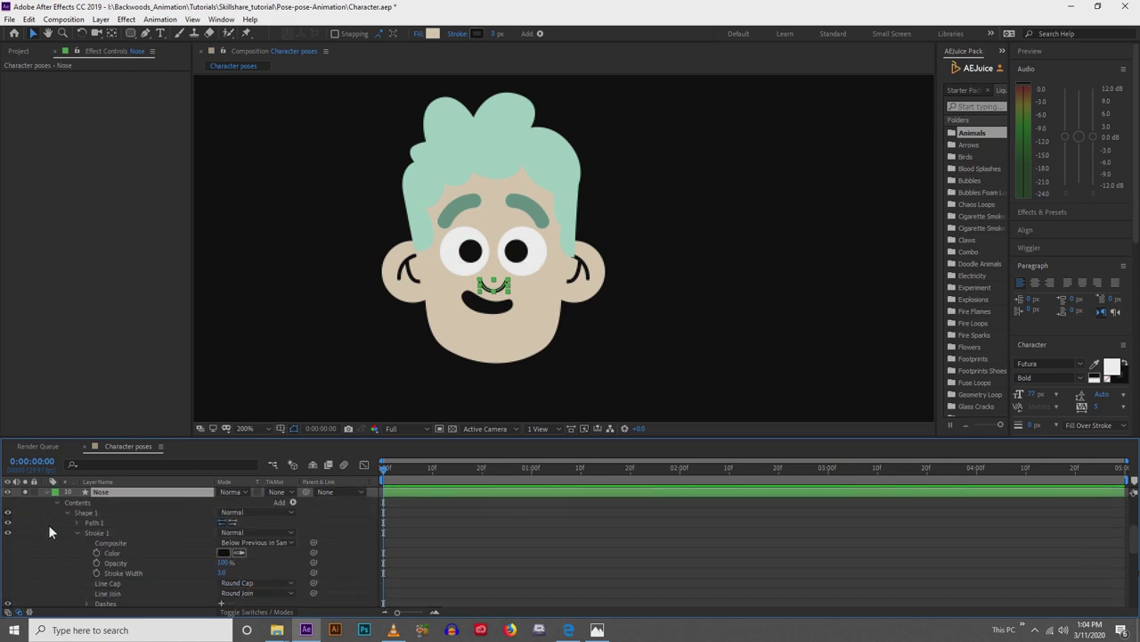
left_click(78, 533)
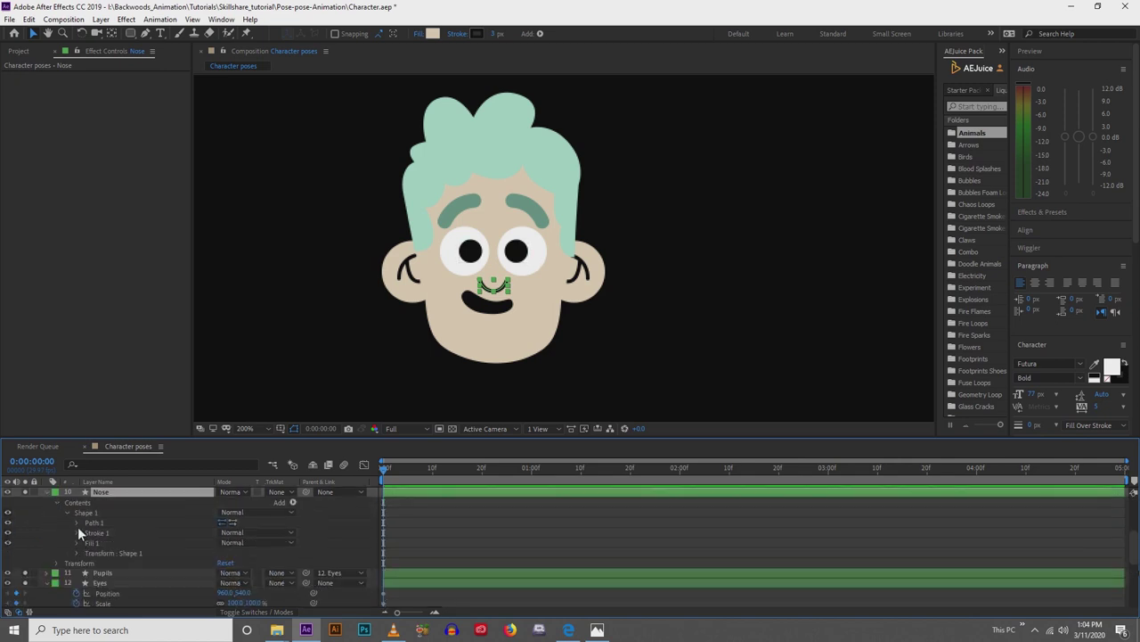
left_click(77, 523)
left_click(96, 531)
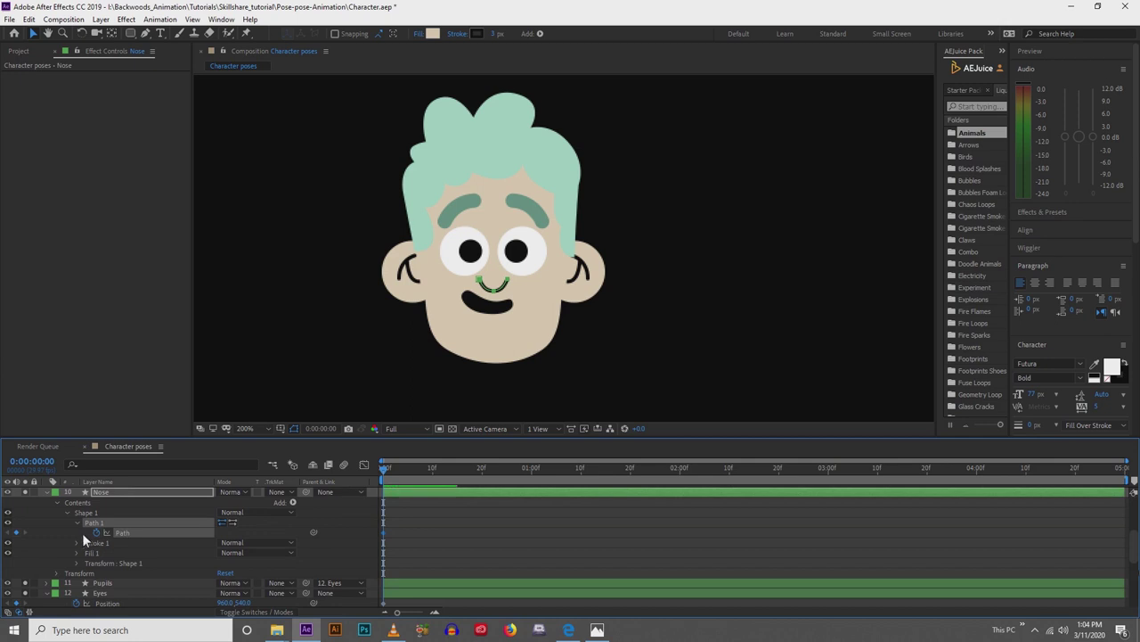
Add a Position keyframe to the Mouth layer at the first frame.
scroll(107, 539, "up", 2)
left_click(110, 542)
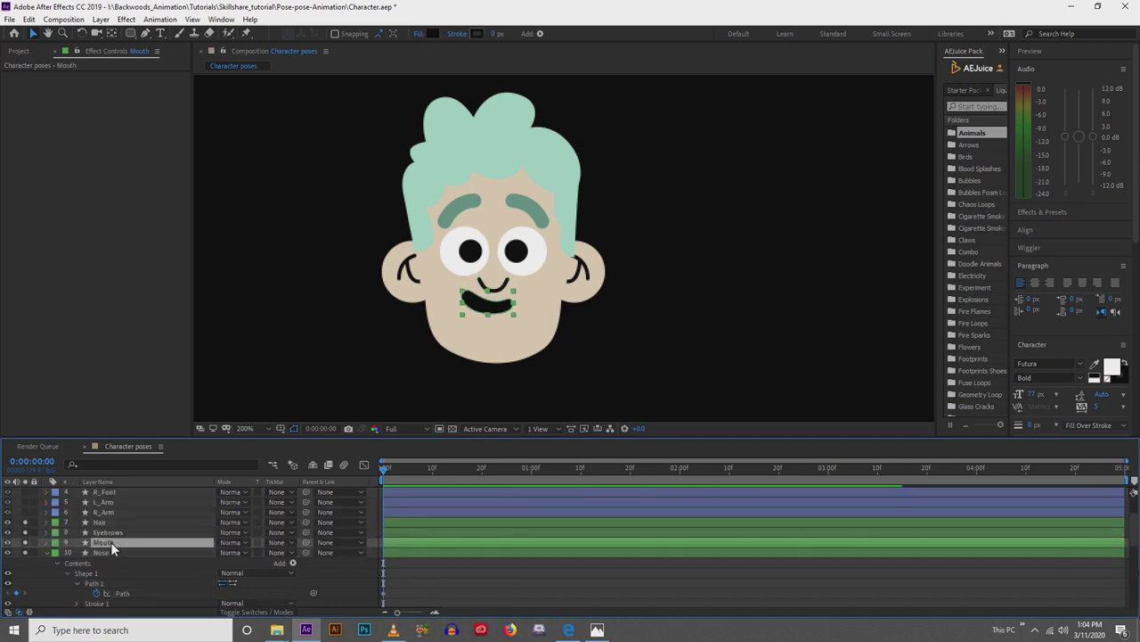
key("p")
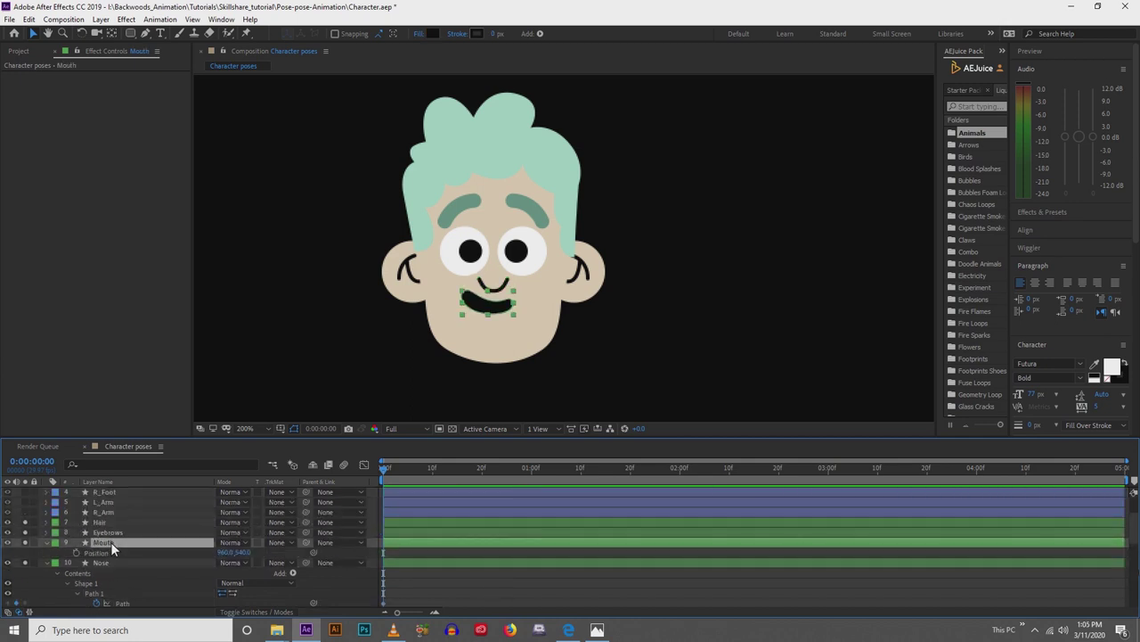
key("p")
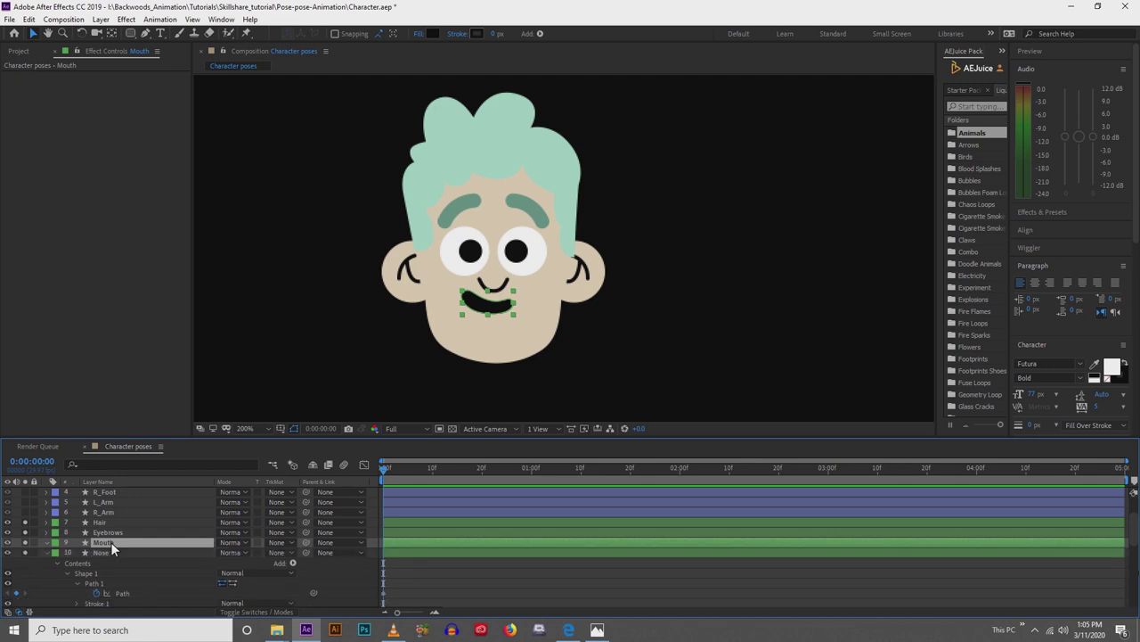
key("p")
left_click(77, 552)
Add a Position keyframe to the Eyebrows layer at the first frame.
left_click(108, 533)
key("p")
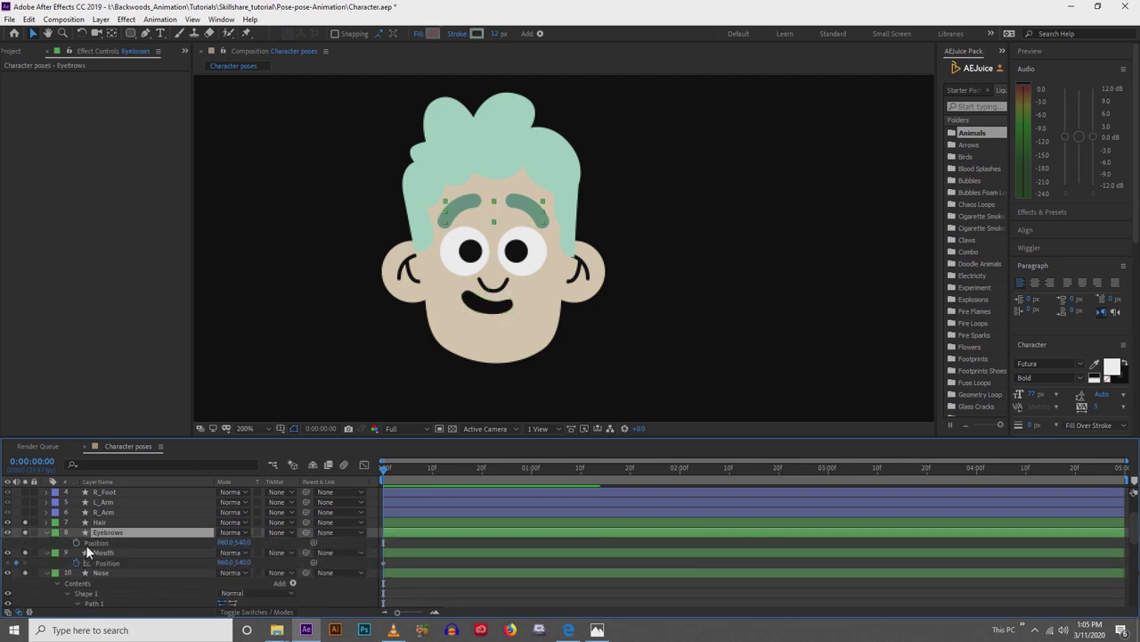
left_click(76, 542)
Add a Path keyframe to Path 1 of the Hair layer's Shape 1 at the first frame.
key("ctrl+Up")
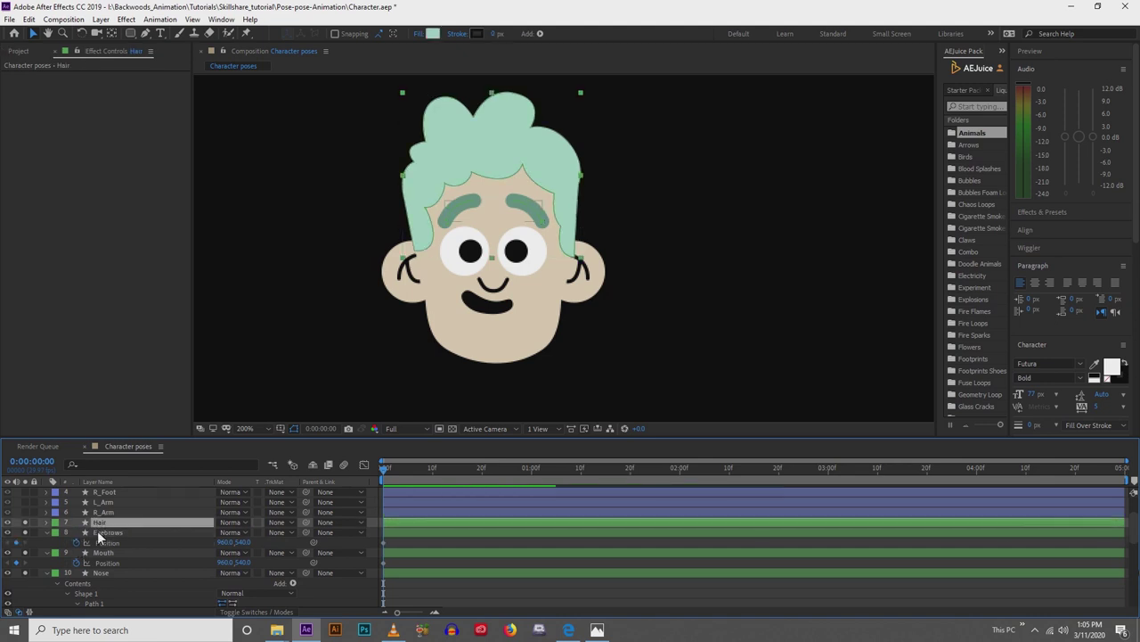
key("p")
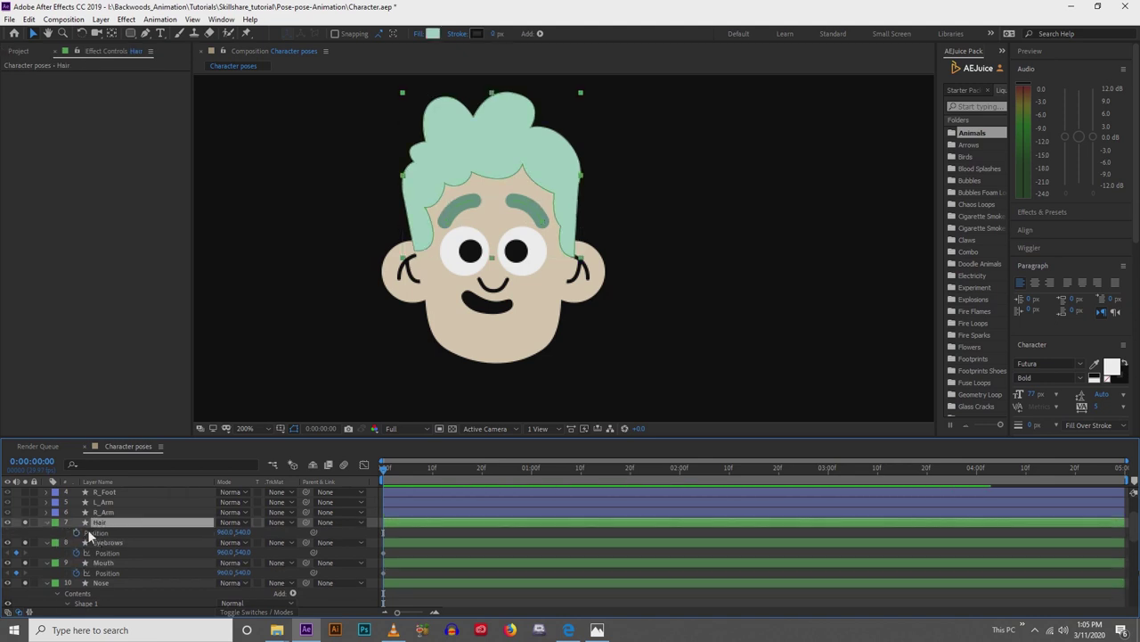
left_click(46, 521)
left_click(45, 523)
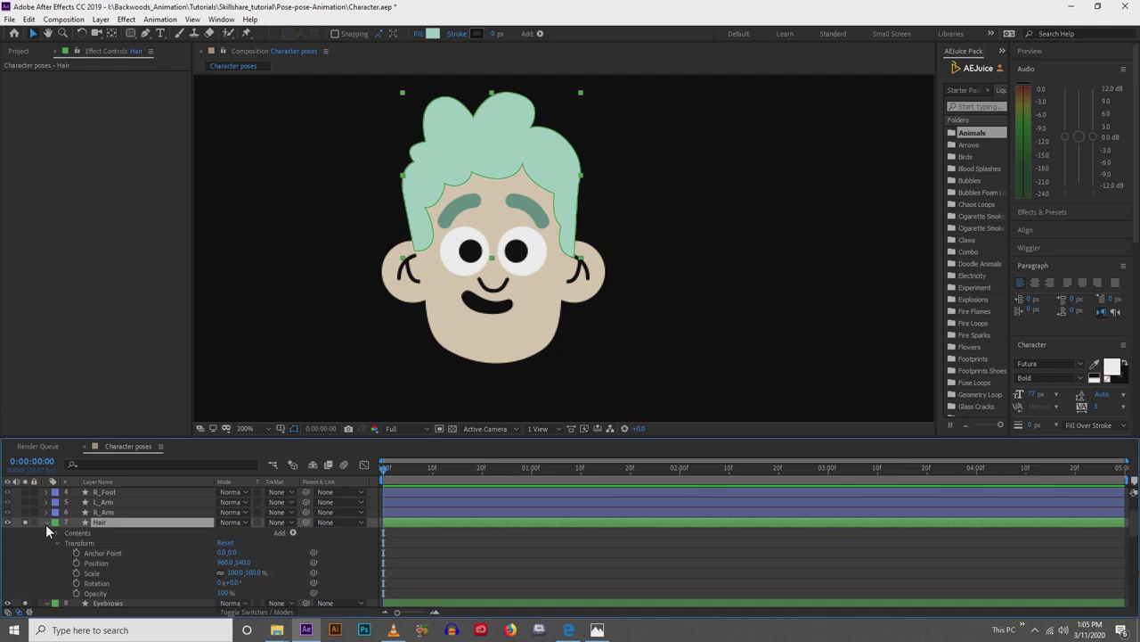
left_click(57, 543)
left_click(57, 533)
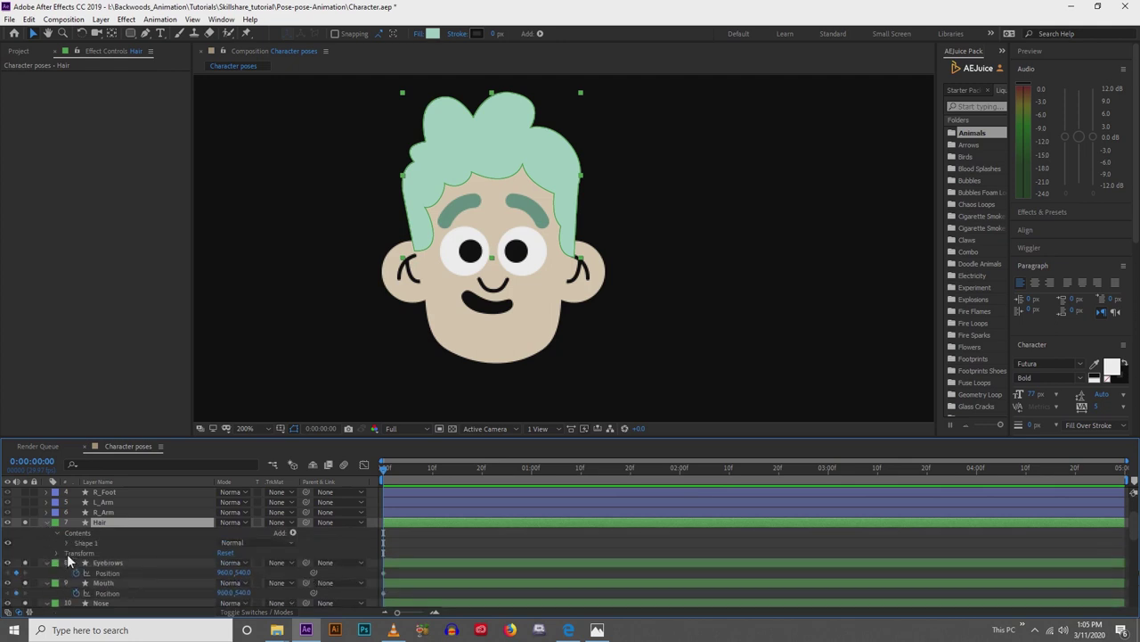
left_click(67, 542)
left_click(77, 554)
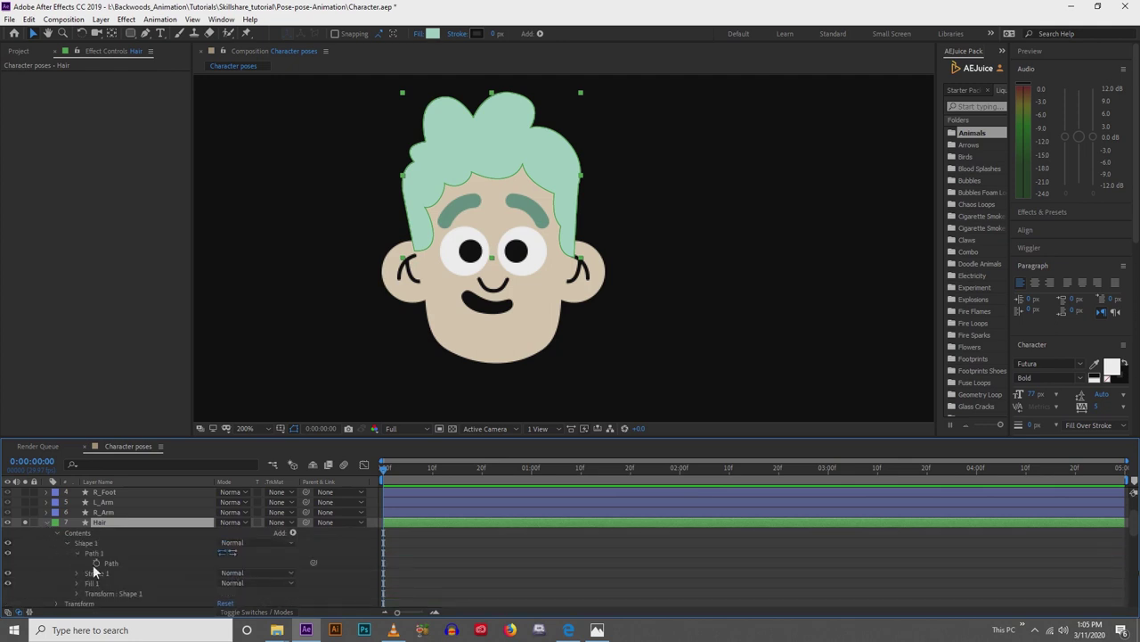
left_click(96, 563)
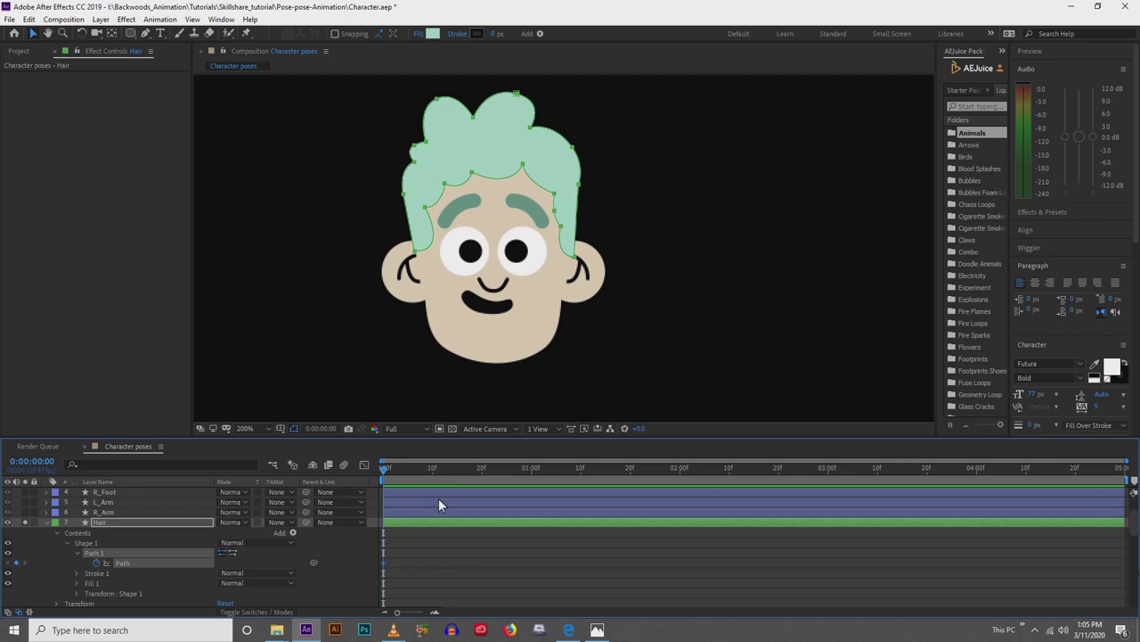
Reveal only the keyframed properties of all layers and make the timeline area taller.
left_click(478, 570)
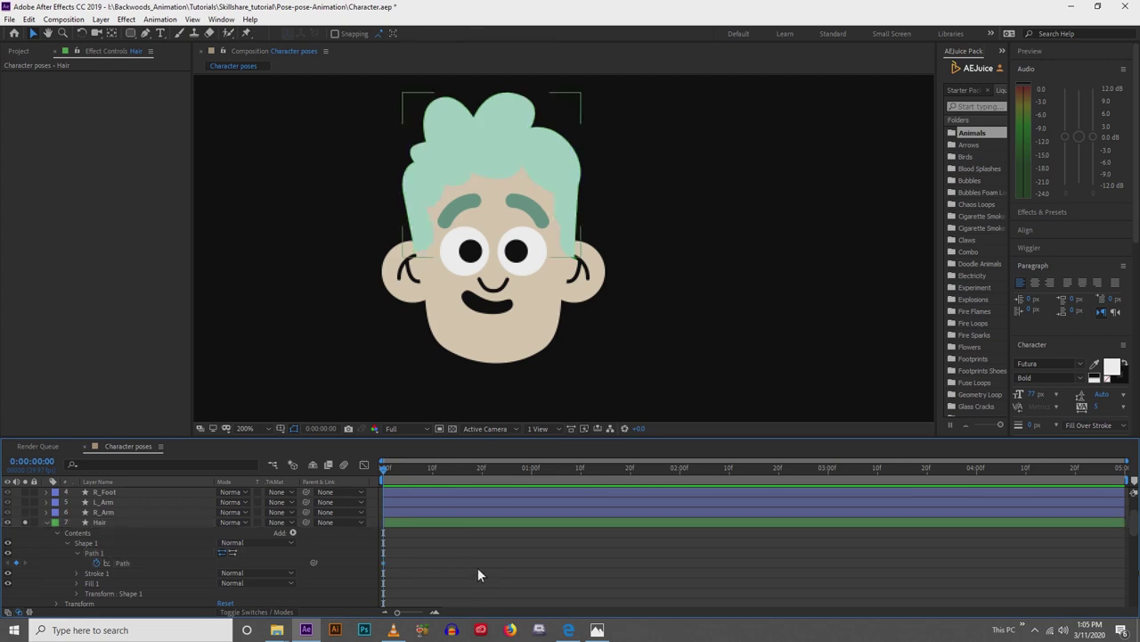
key("u")
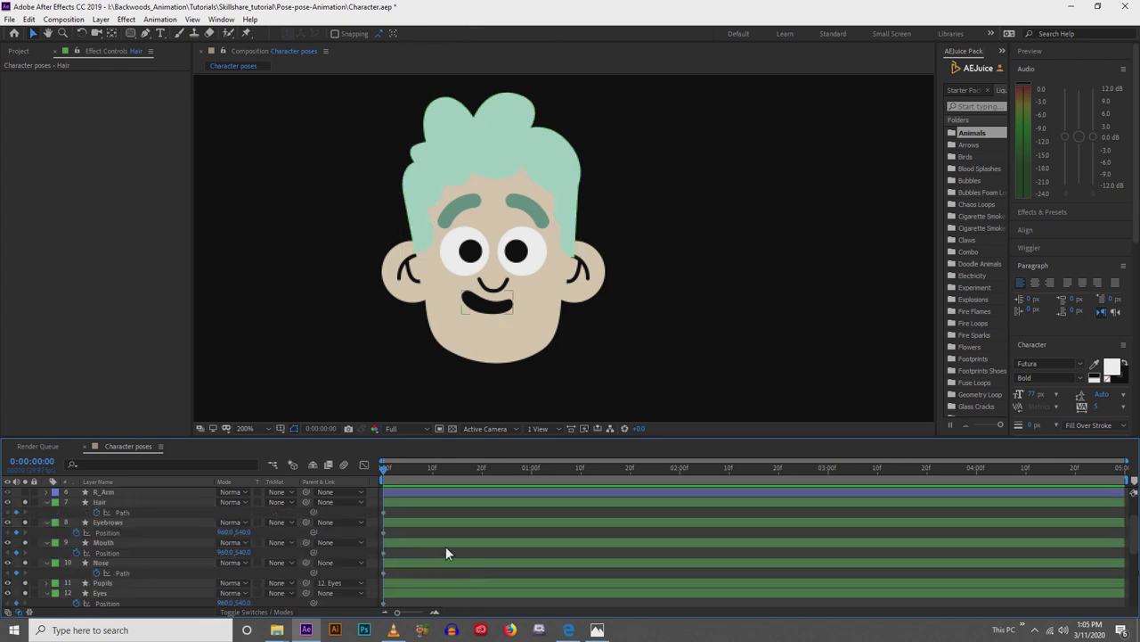
scroll(207, 516, "down", 5)
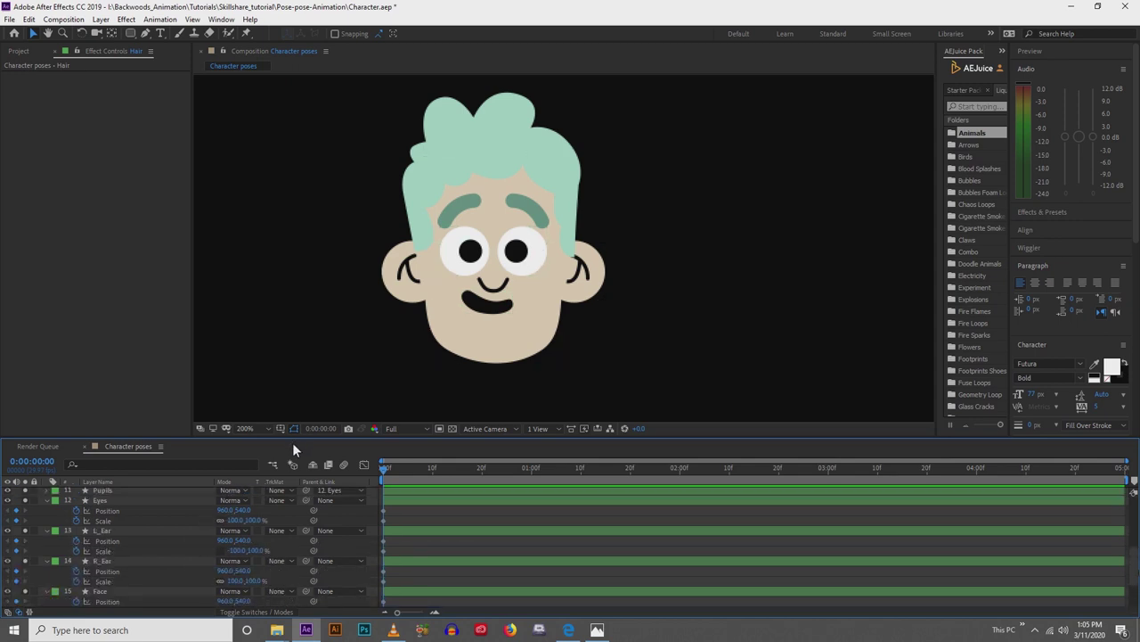
left_click_drag(294, 436, 310, 350)
left_click_drag(394, 237, 400, 257)
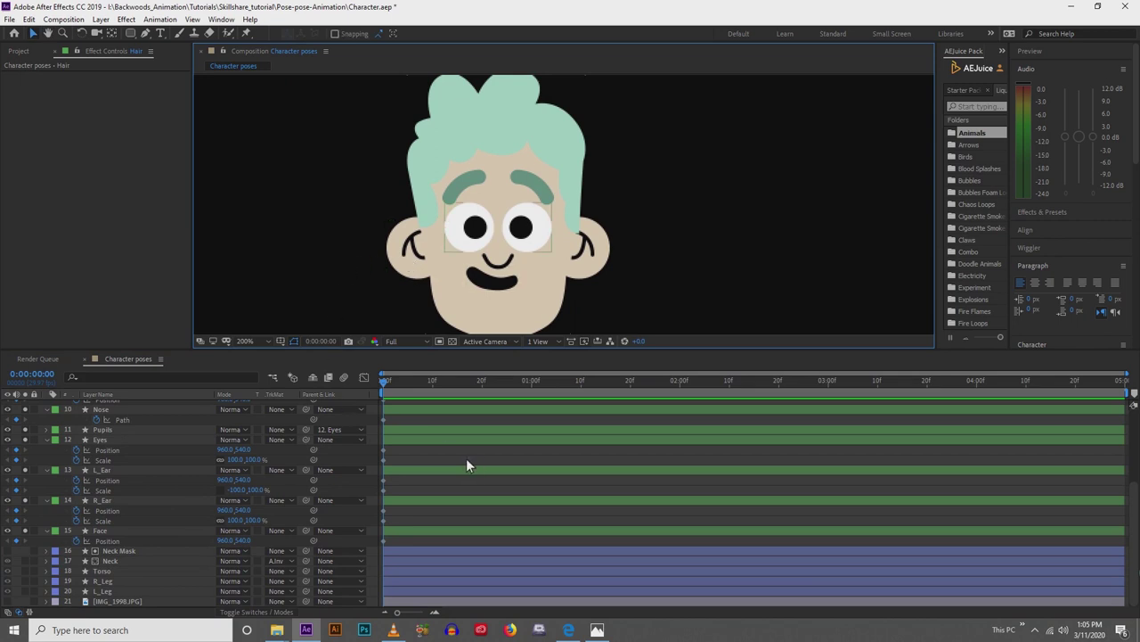
scroll(471, 464, "up", 4)
scroll(460, 526, "down", 1)
key("v")
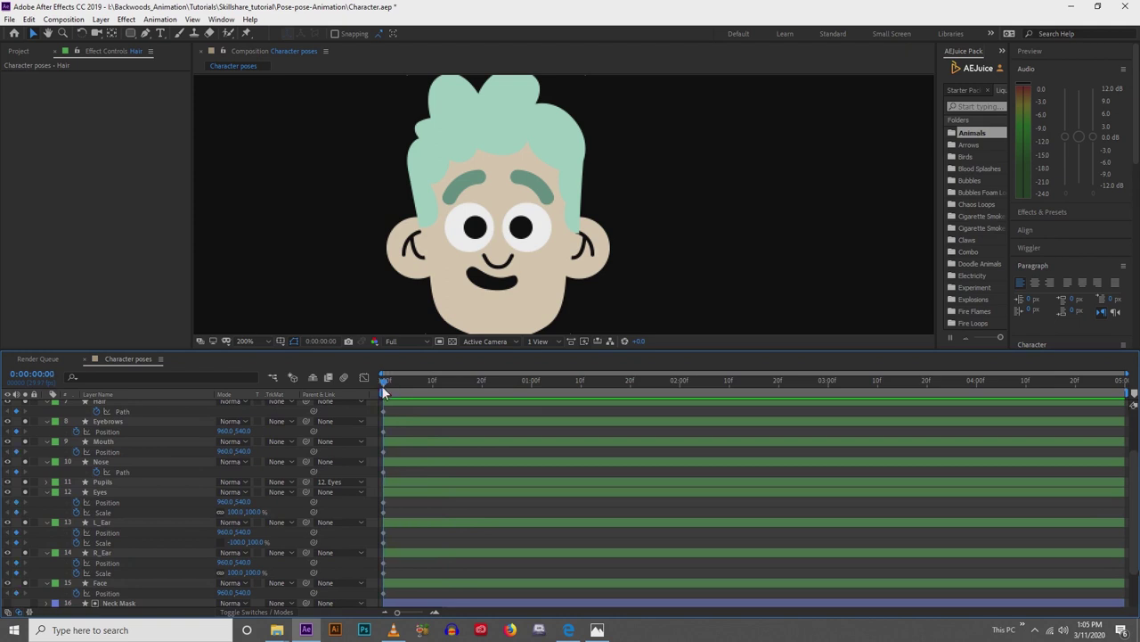
At frame 0:00:00:01, shift the mouth horizontally to about X 986.5 and the face to about X 967, keeping Y at 540.
left_click_drag(1130, 383, 570, 415)
left_click_drag(383, 382, 395, 383)
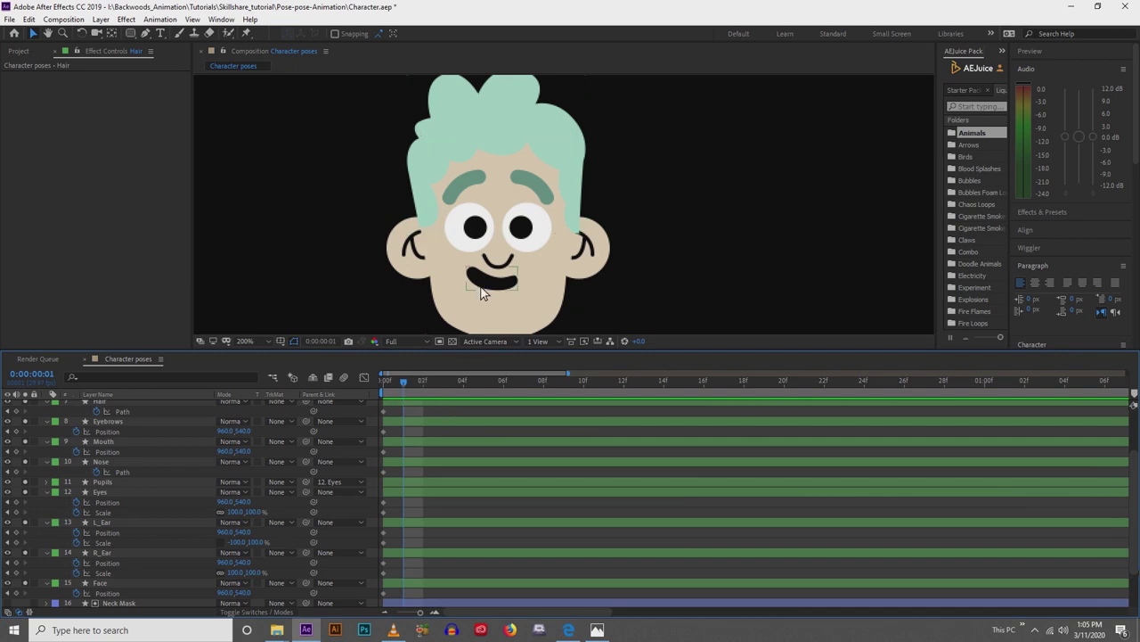
left_click_drag(484, 283, 515, 285)
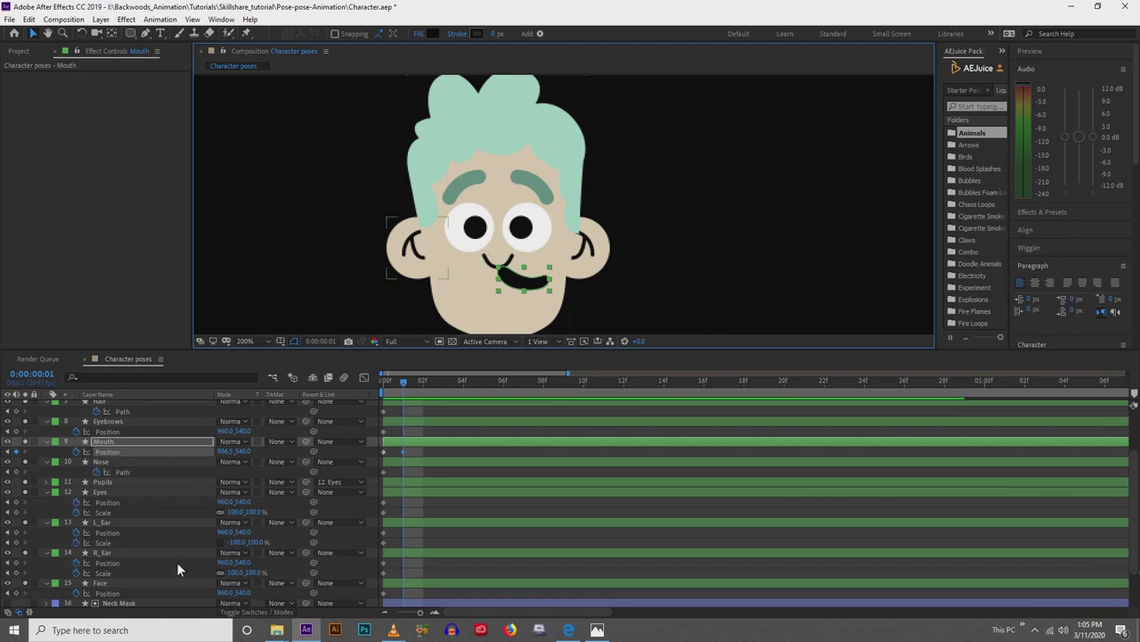
left_click(128, 584)
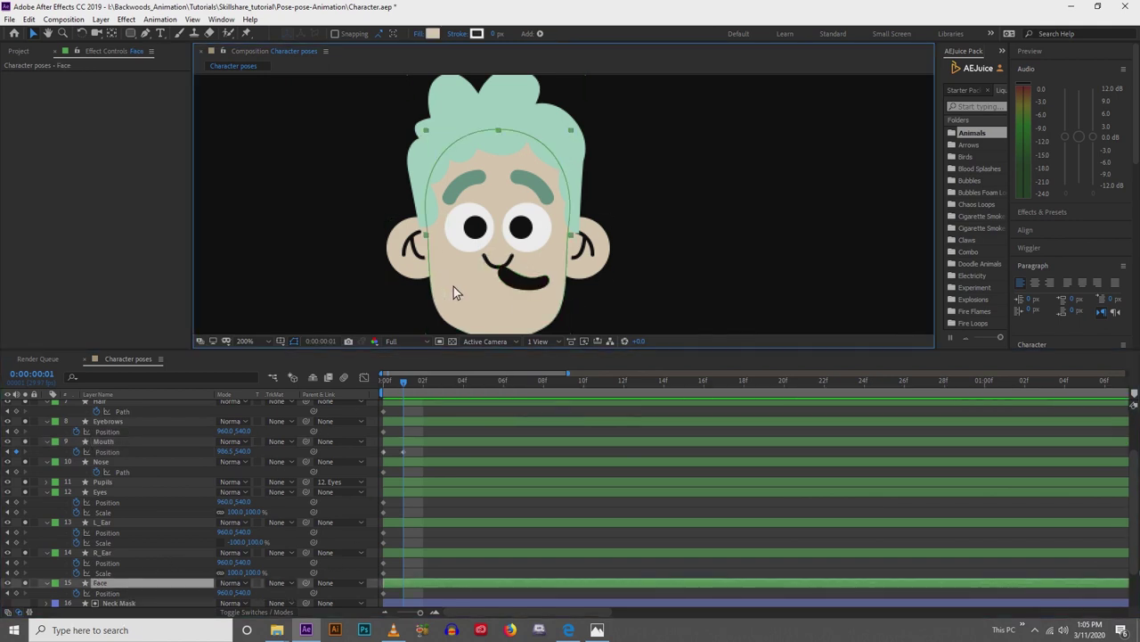
left_click_drag(454, 286, 394, 290)
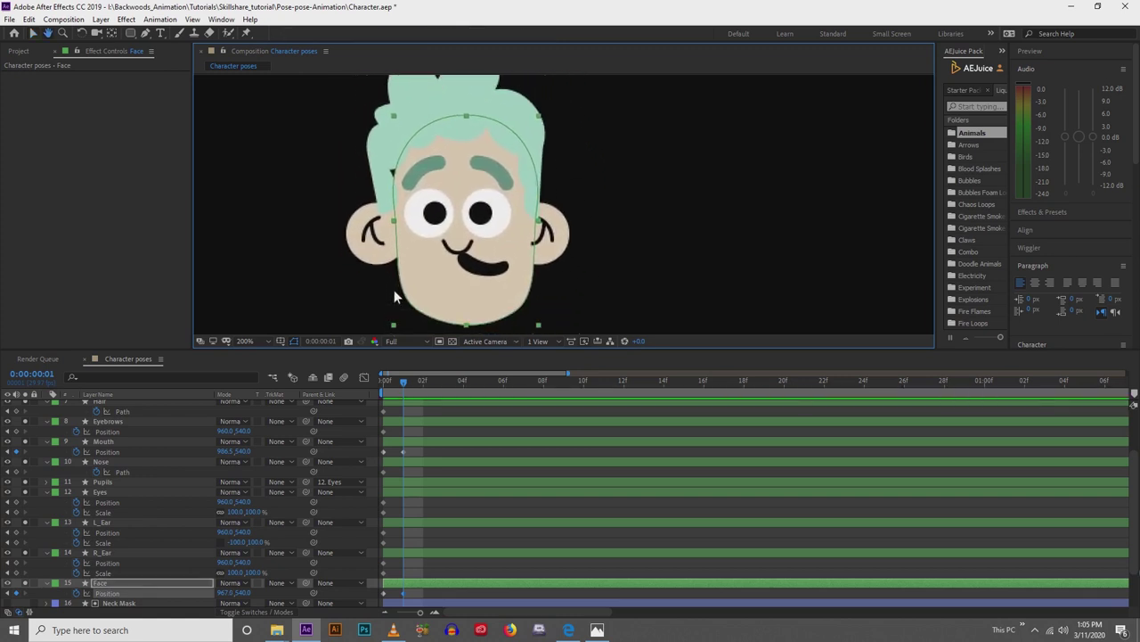
At frame 0:00:00:01, move the R_Ear layer to about X 967.5 and the L_Ear layer to about X 947.5.
left_click(158, 556)
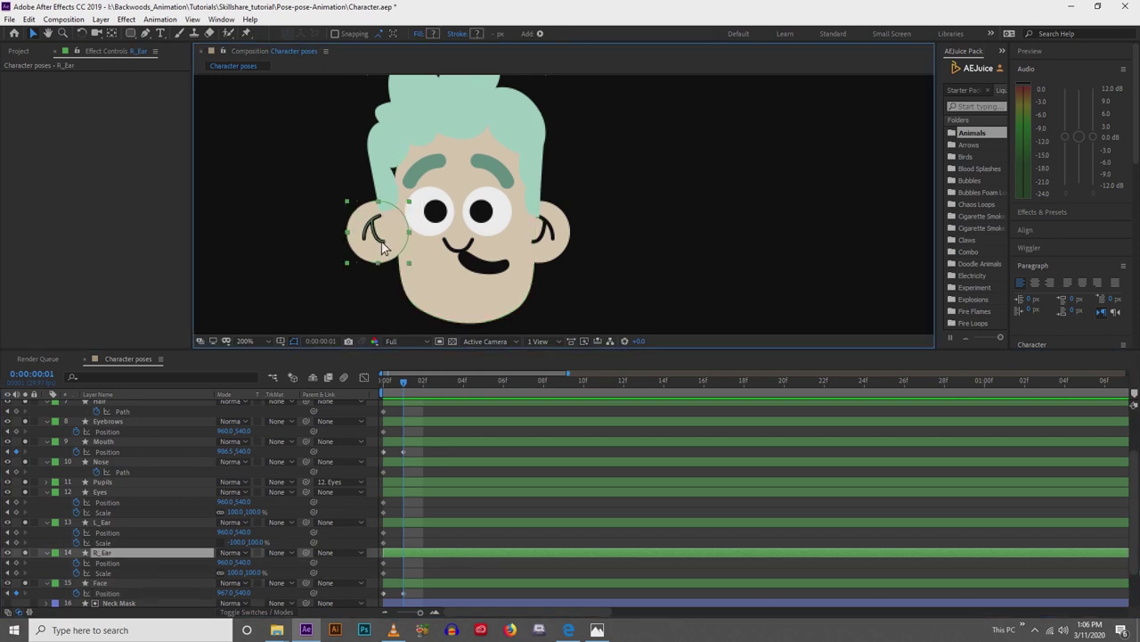
left_click_drag(387, 239, 389, 248)
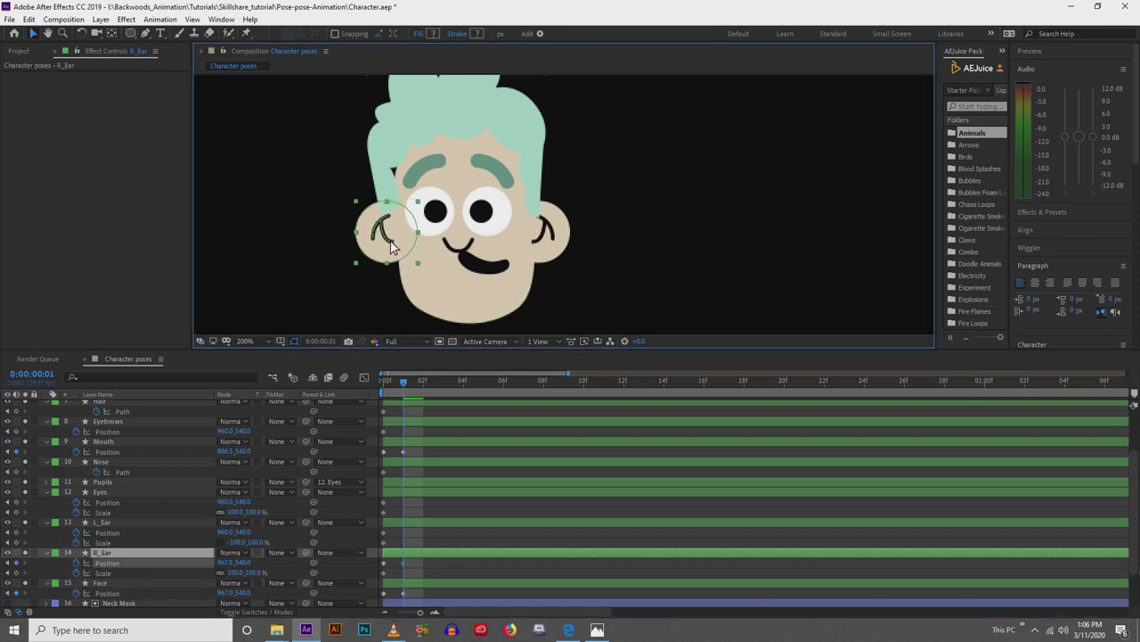
left_click(166, 521)
left_click_drag(542, 240, 526, 239)
scroll(523, 237, "down", 1)
scroll(522, 240, "up", 1)
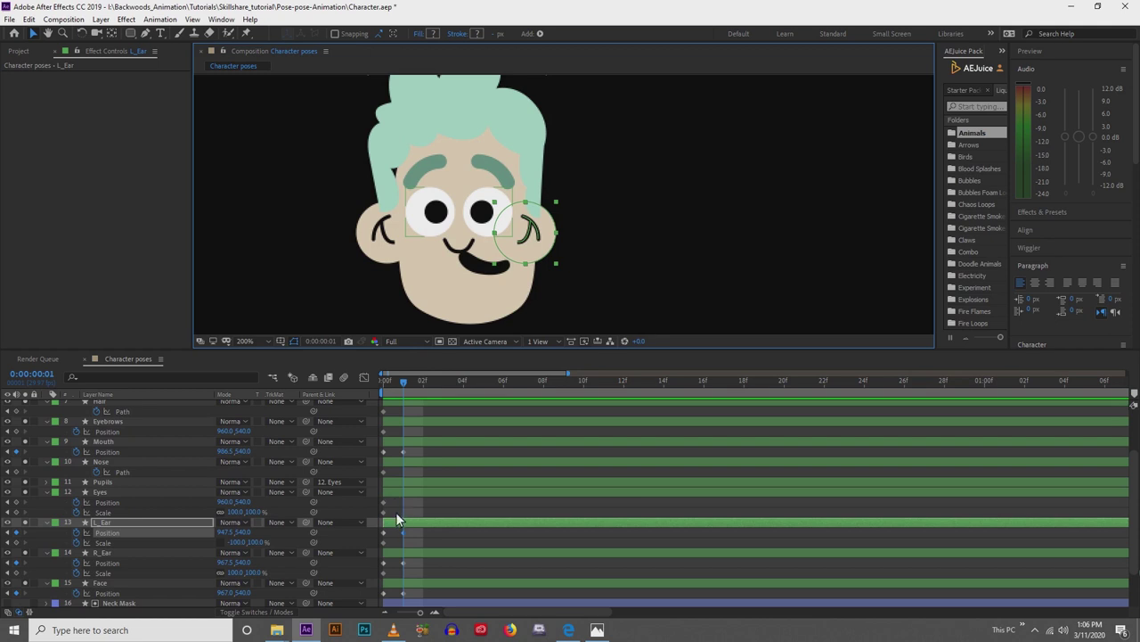
Try to move the Eyes layer's anchor point from below the head up into the face, and undo it.
left_click(395, 512)
left_click(397, 494)
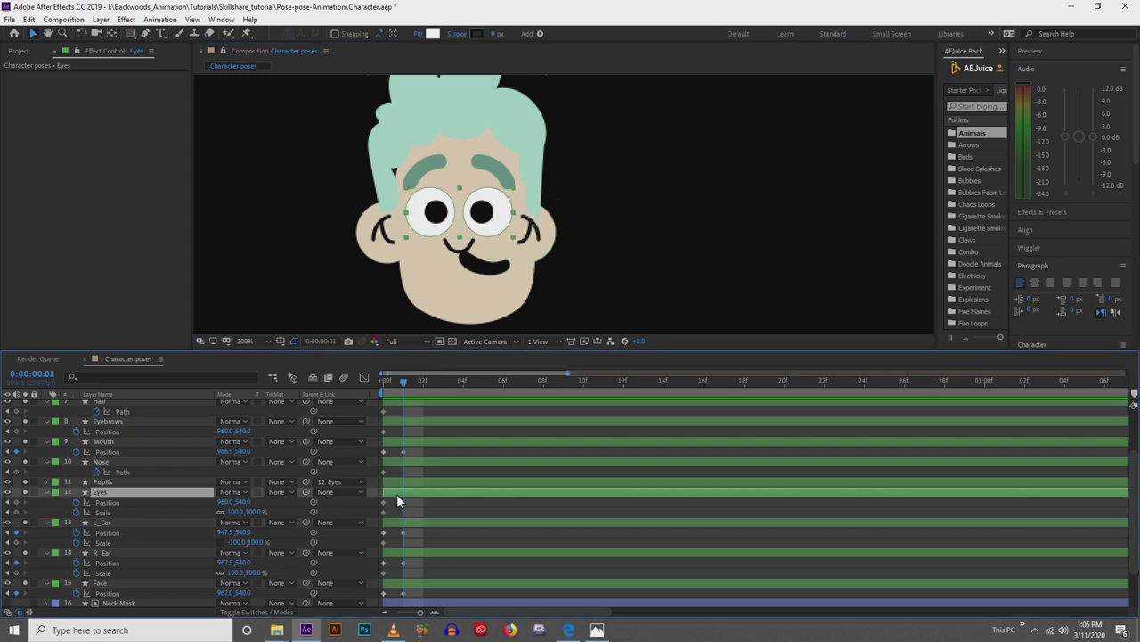
scroll(441, 246, "down", 2)
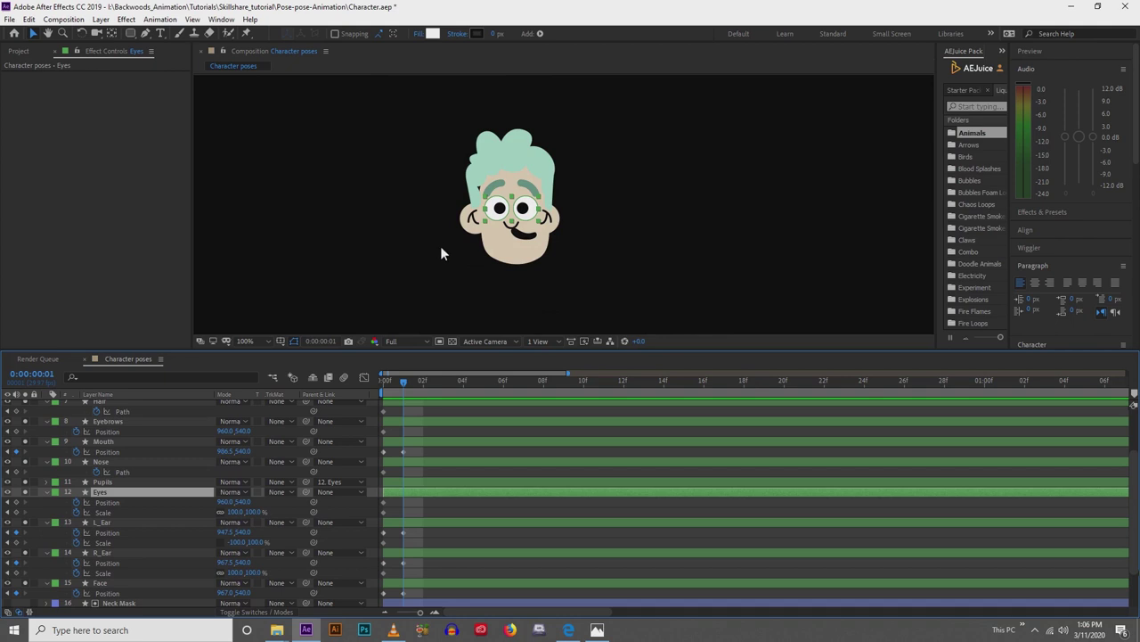
left_click_drag(441, 246, 417, 161)
key("v")
key("y")
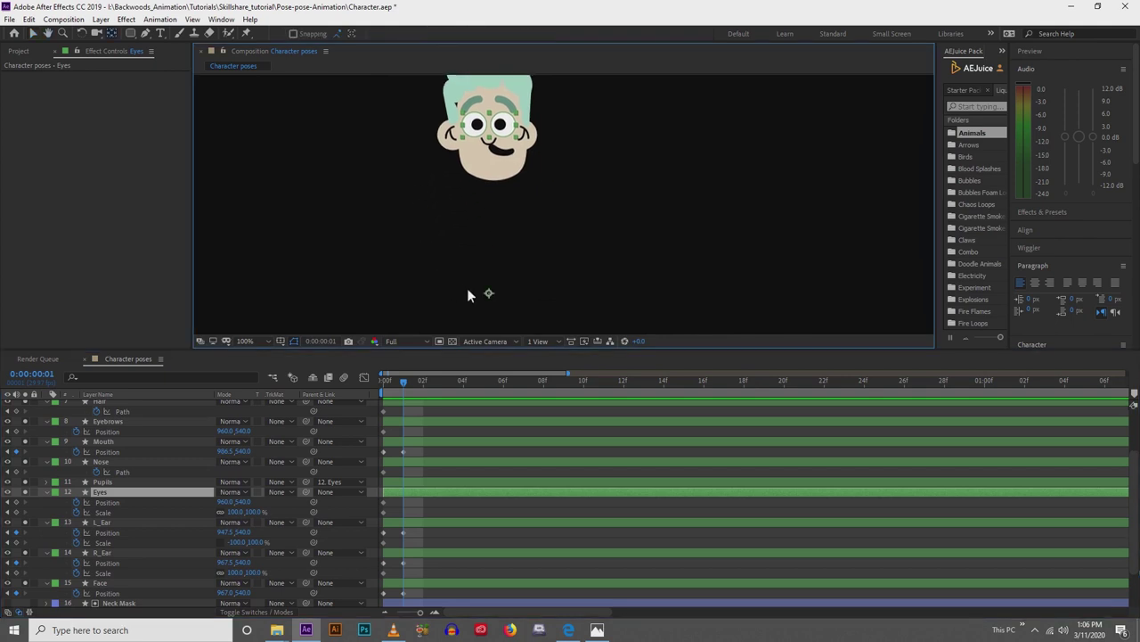
left_click_drag(489, 294, 486, 151)
scroll(484, 145, "up", 1)
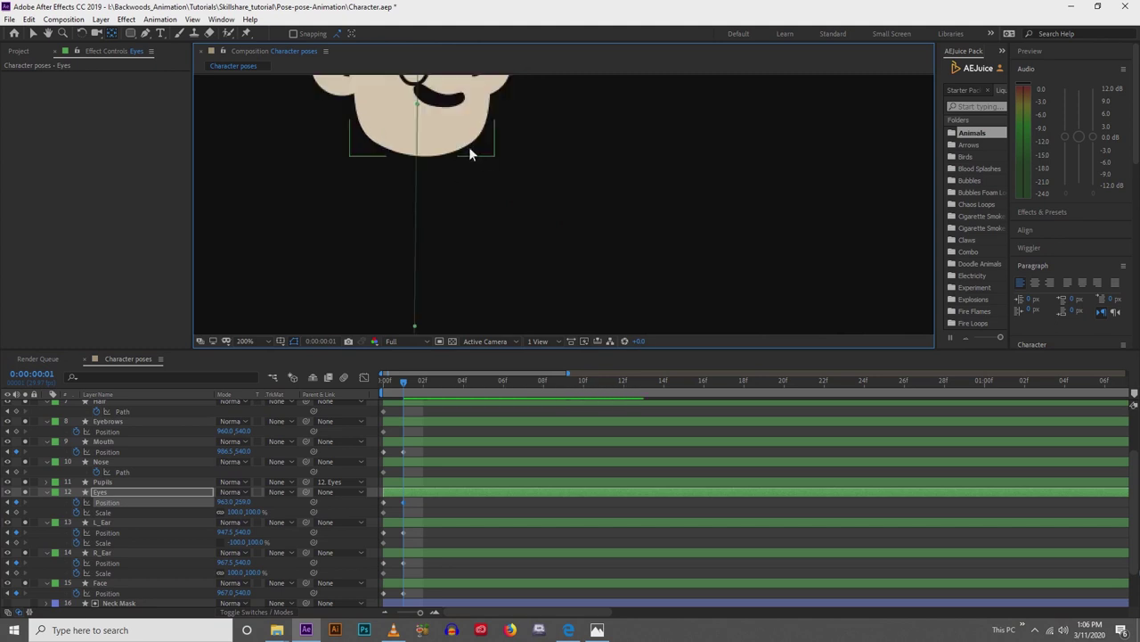
left_click_drag(450, 107, 507, 270)
key("ctrl+z")
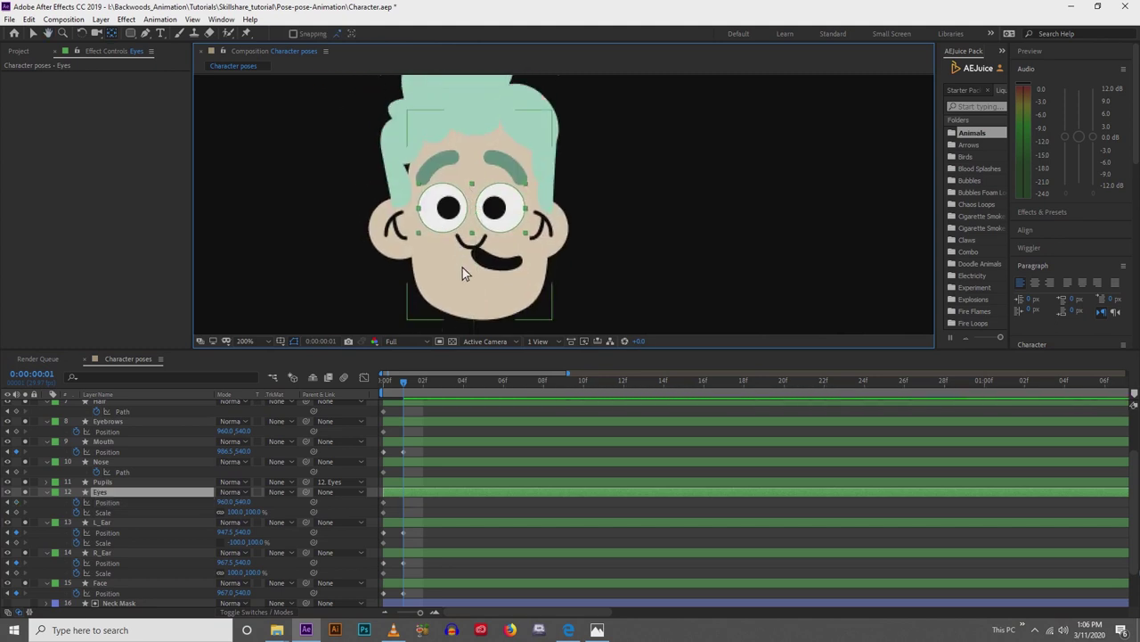
scroll(459, 270, "down", 1)
left_click_drag(455, 275, 474, 323)
scroll(426, 223, "up", 1)
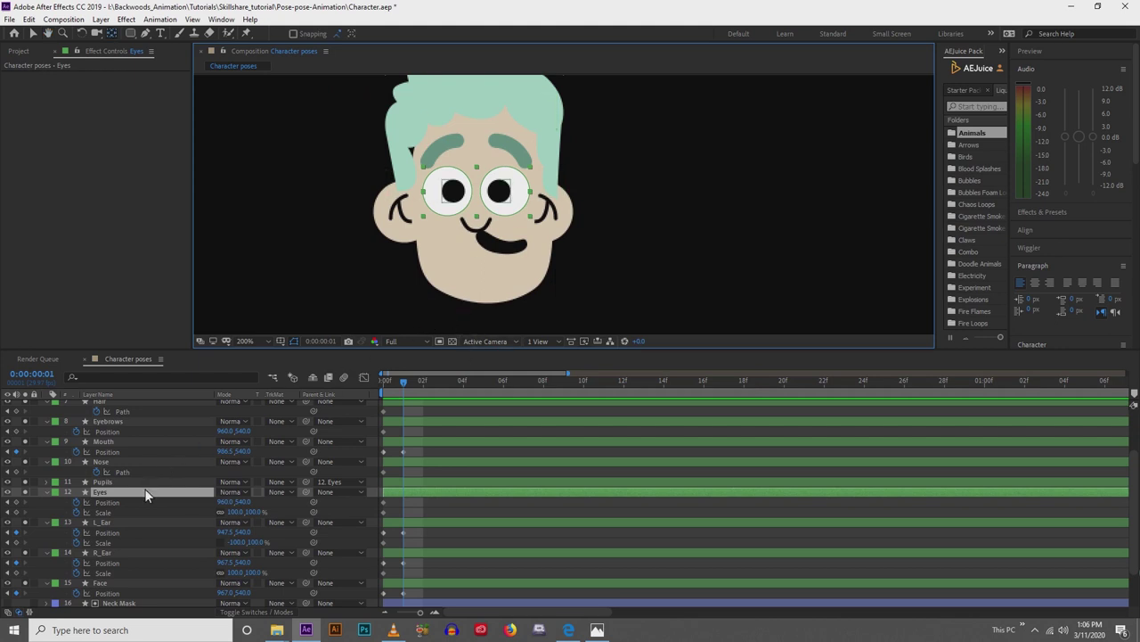
At frame 0:00:00:01, shift the Eyes layer sideways to about X 986, in the same direction as the mouth.
key("v")
left_click_drag(448, 217, 475, 214)
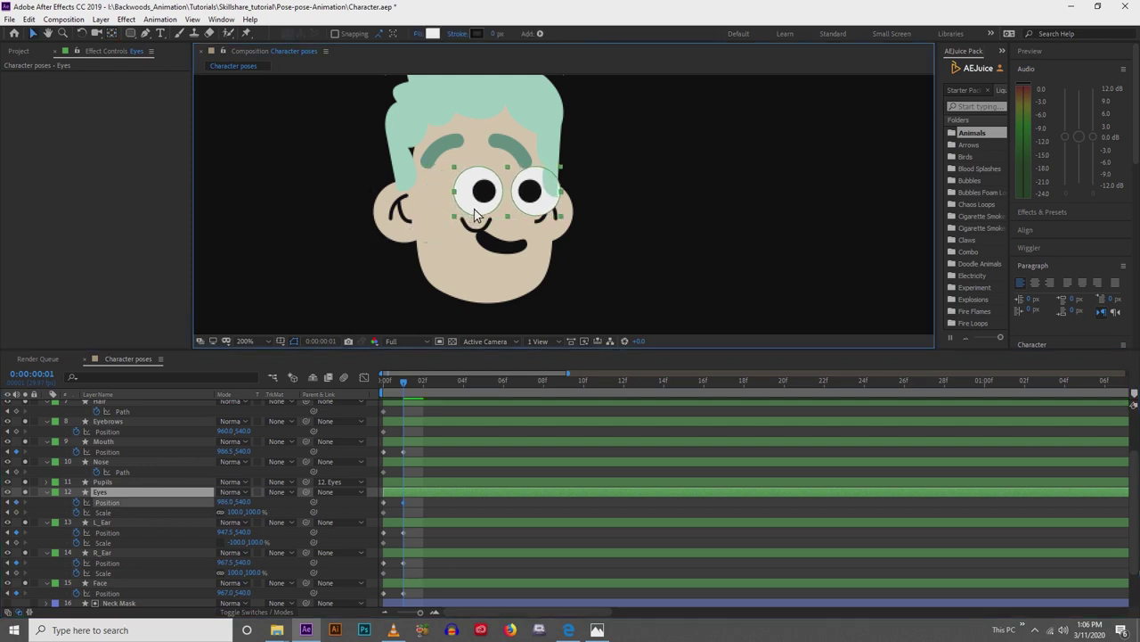
key("Return")
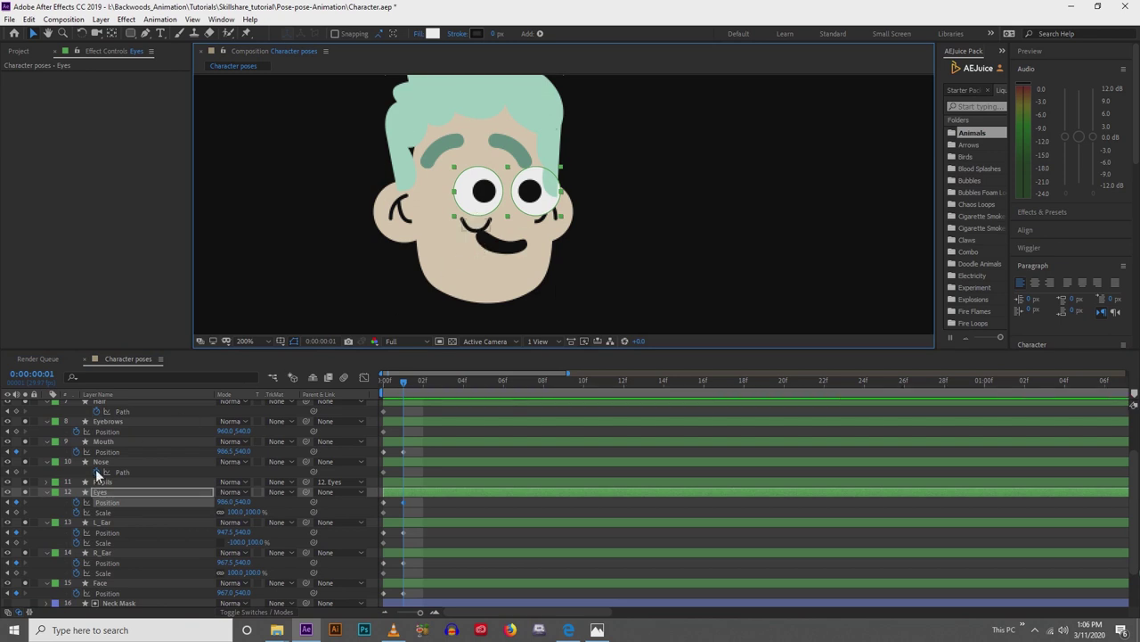
Reorder the Hair layer so it sits directly below the Eyes layer and above L_Ear.
left_click(546, 143)
scroll(98, 436, "up", 2)
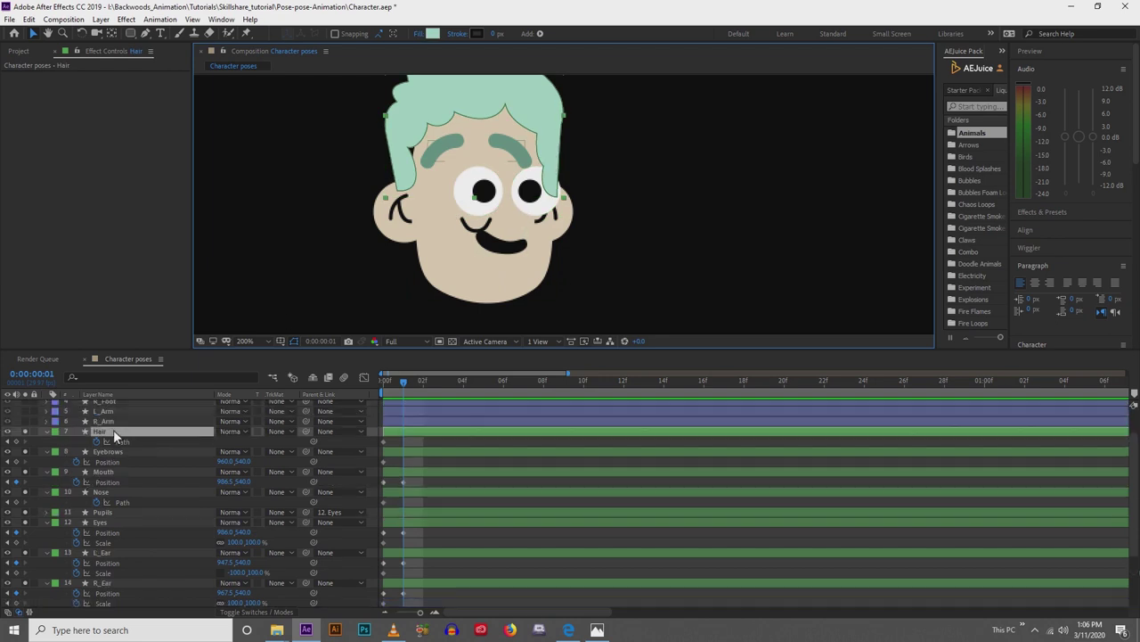
left_click_drag(115, 431, 120, 540)
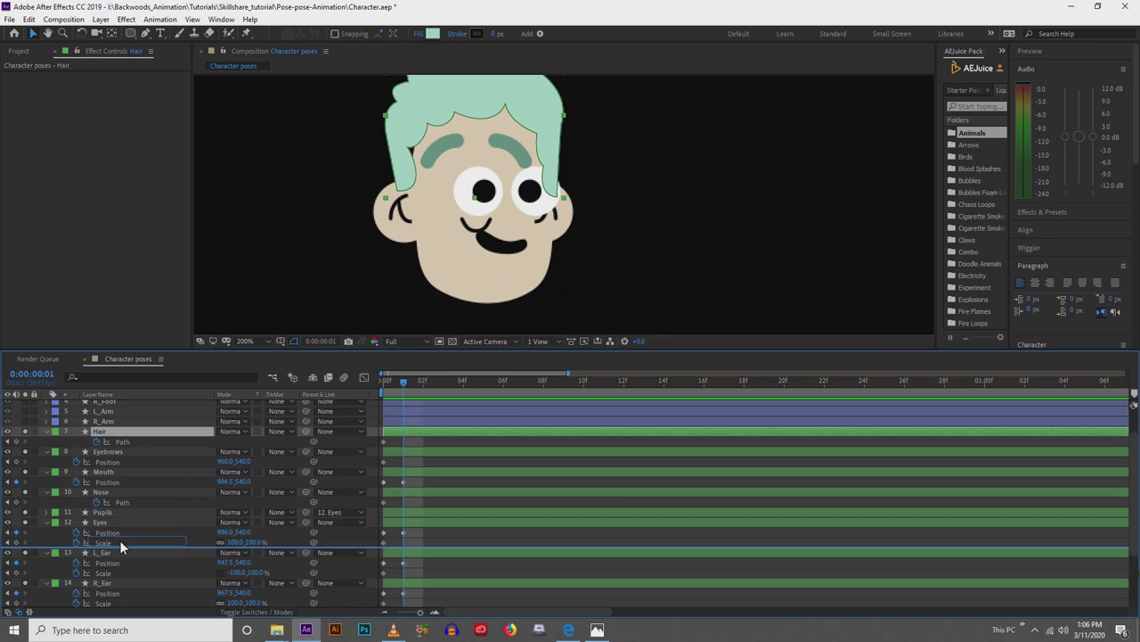
left_click_drag(120, 540, 120, 540)
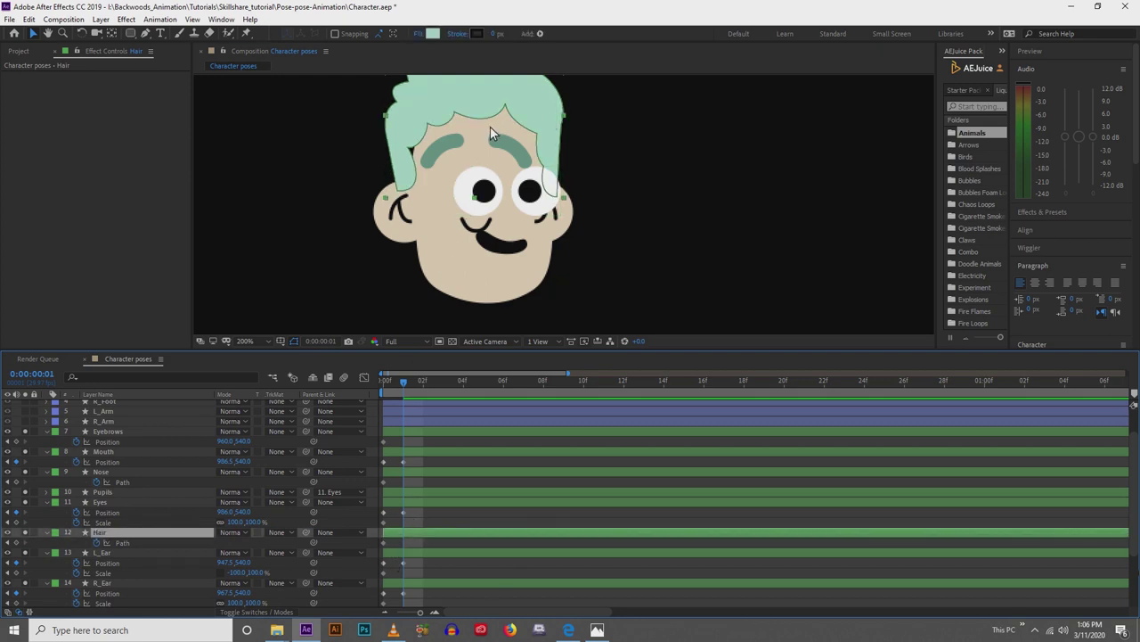
At frame 0:00:00:01, reshape the Hair path by pulling the left sideburn inward and sliding the fringe points toward the right.
left_click_drag(490, 126, 493, 162)
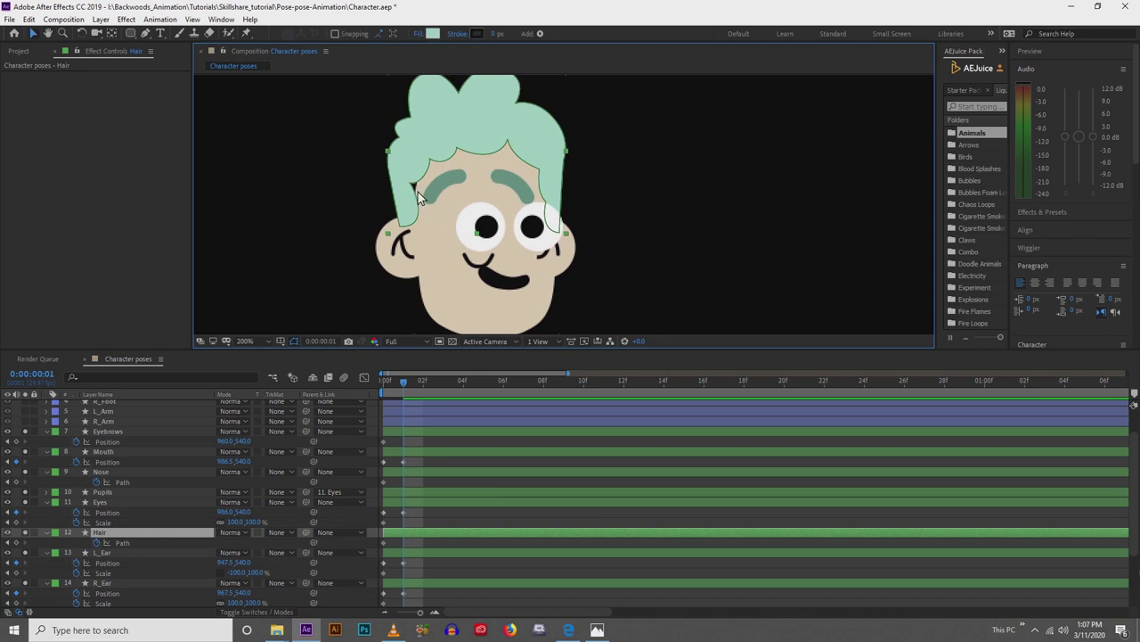
double_click(429, 171)
left_click(429, 161)
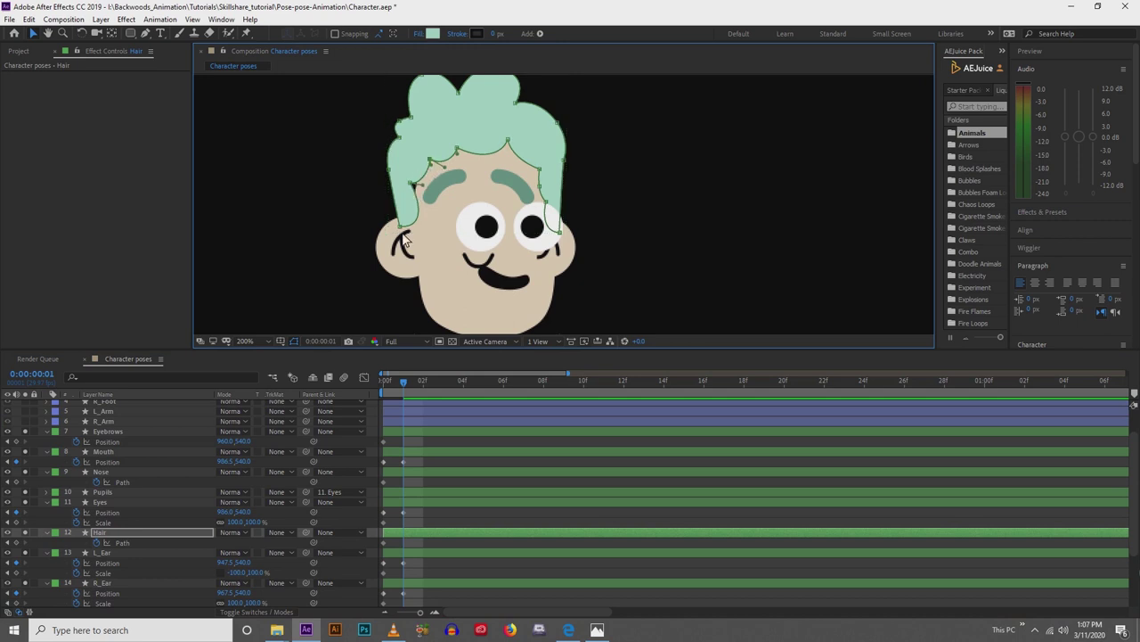
left_click_drag(401, 227, 409, 228)
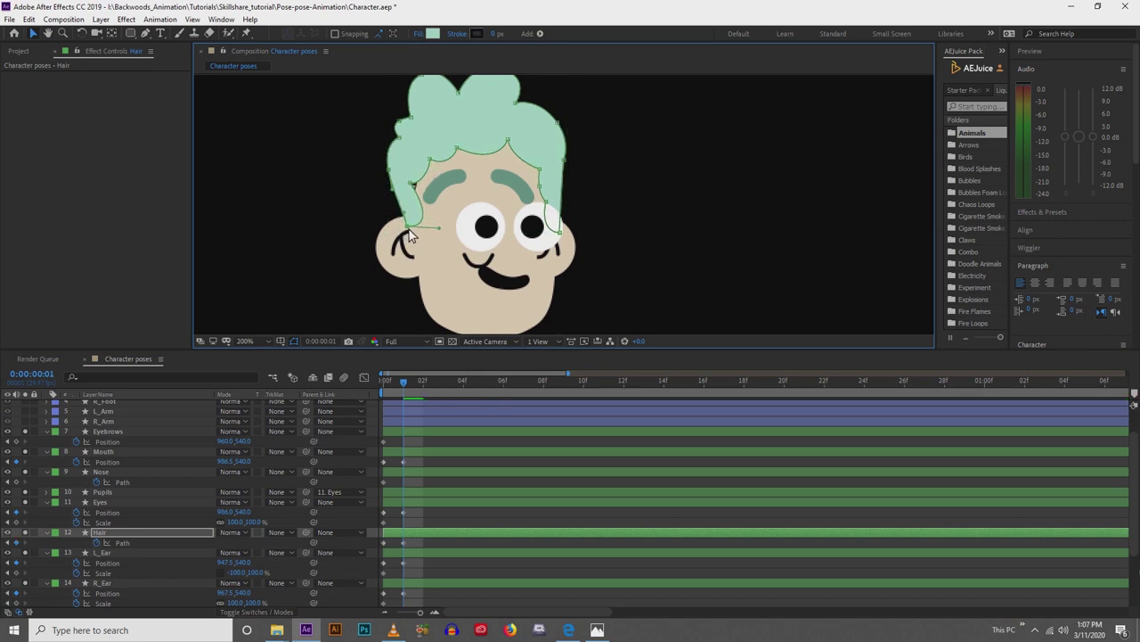
left_click_drag(392, 175, 529, 140)
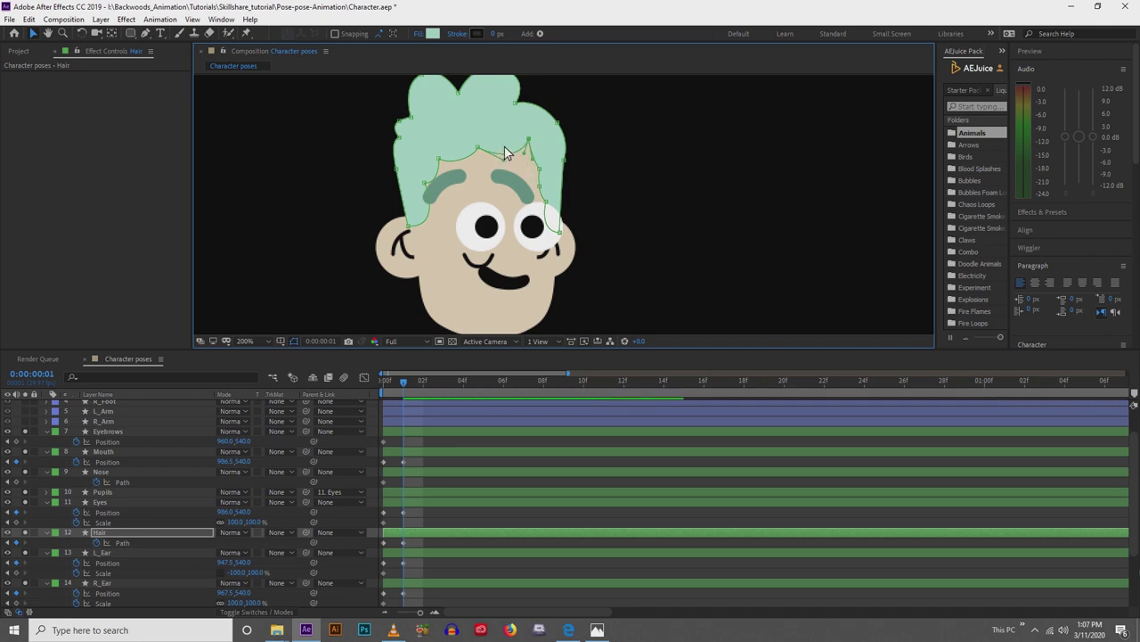
left_click_drag(529, 141, 509, 145)
key("ctrl+z")
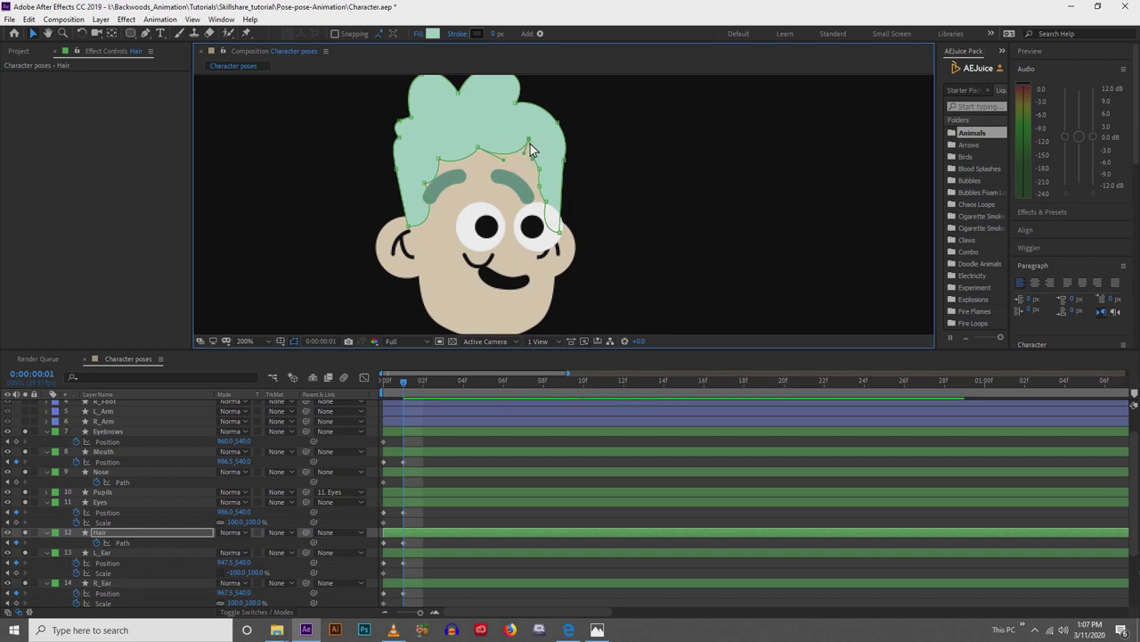
Narrow the right sideburn of the Hair path into a thin strip along the edge of the face, adjusting the outer hair point beside it.
left_click_drag(544, 171, 557, 226)
left_click_drag(540, 186, 559, 160)
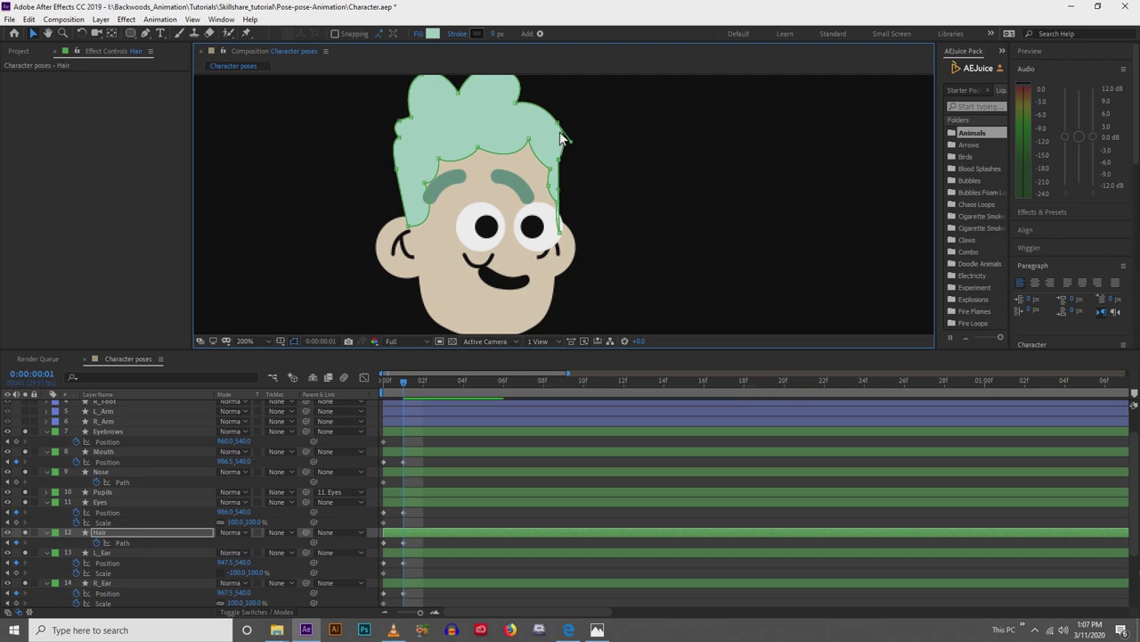
mouse_move(558, 124)
left_mouse_down()
mouse_move(543, 127)
mouse_move(552, 123)
left_mouse_up()
key("space")
left_click_drag(471, 141, 500, 157)
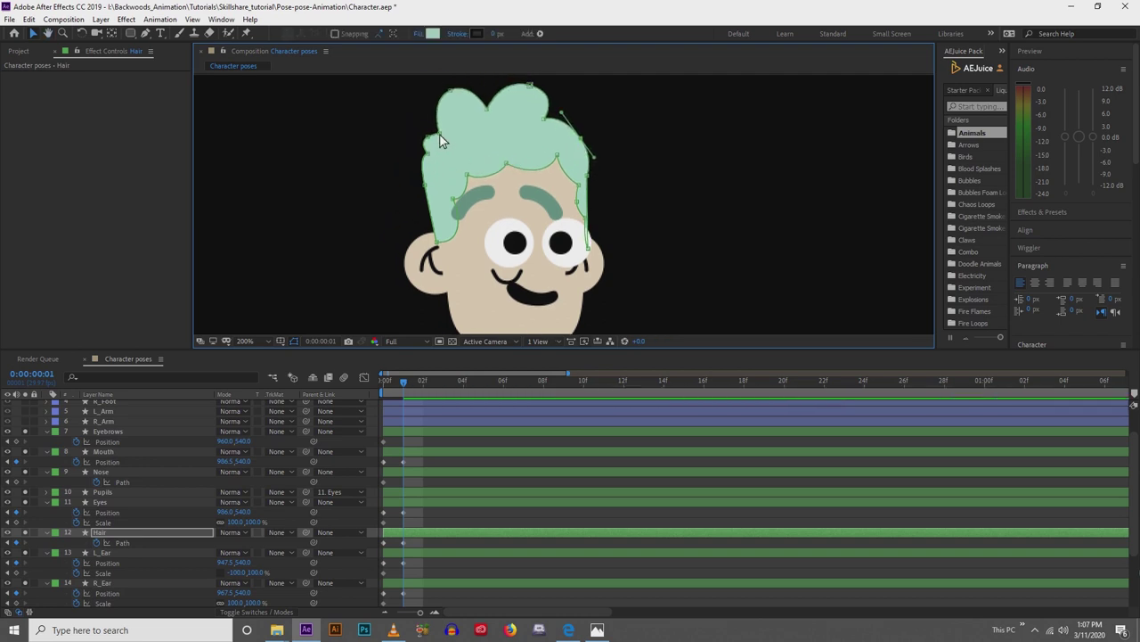
Shift the top curls of the Hair path toward the right so the hair follows the head turn.
left_click(430, 141)
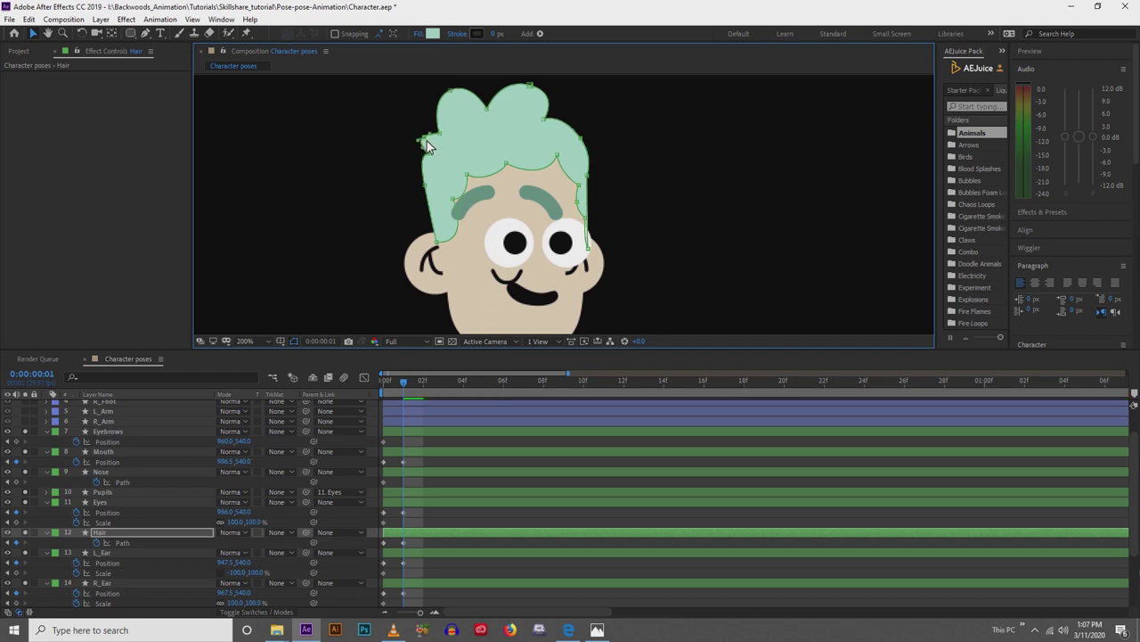
left_click_drag(542, 121, 587, 116)
left_click_drag(530, 86, 553, 85)
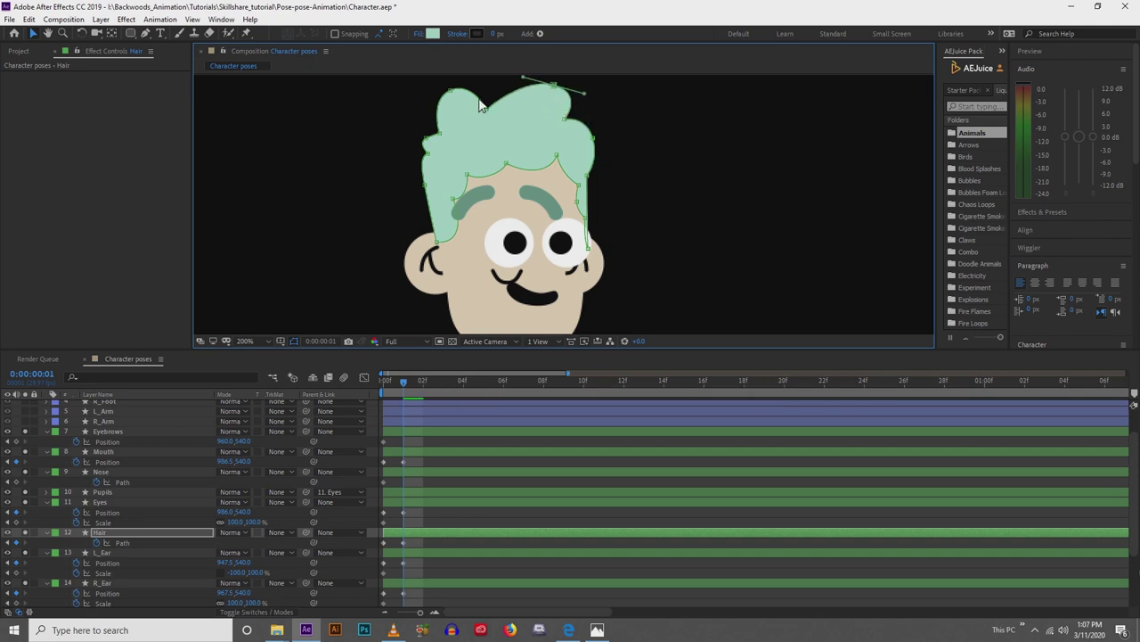
mouse_move(491, 110)
left_mouse_down()
mouse_move(501, 113)
mouse_move(476, 96)
left_mouse_up()
left_click_drag(442, 138, 451, 138)
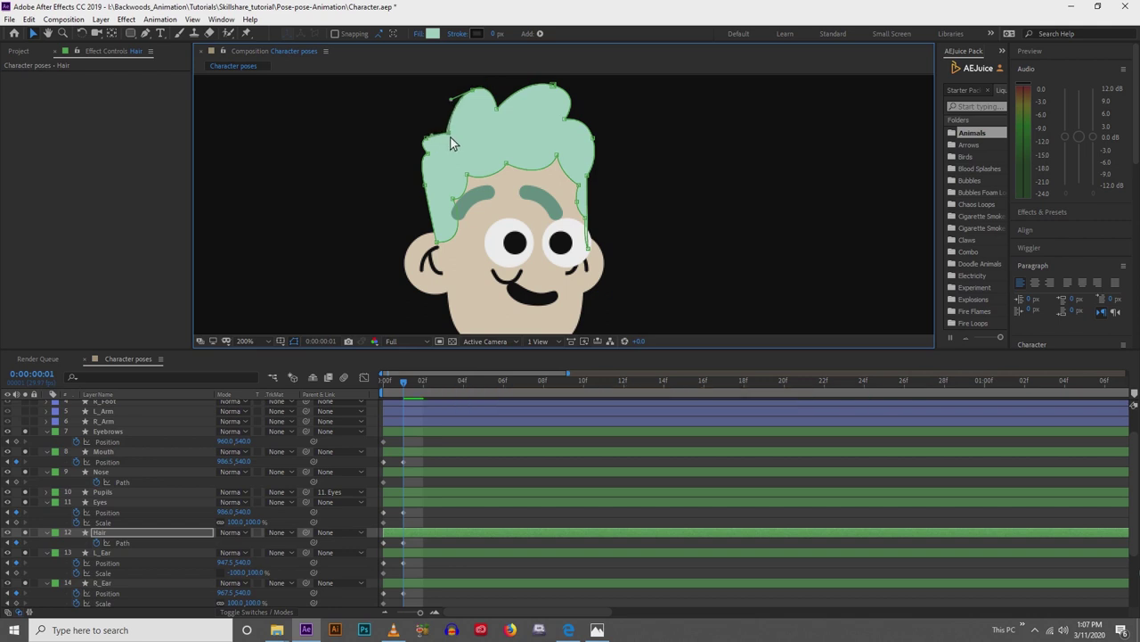
Pull the small tuft points on the Hair path's left edge inward, scrubbing between the two poses to check the motion.
left_click(428, 138)
mouse_move(401, 377)
left_mouse_down()
mouse_move(384, 389)
mouse_move(397, 393)
left_mouse_up()
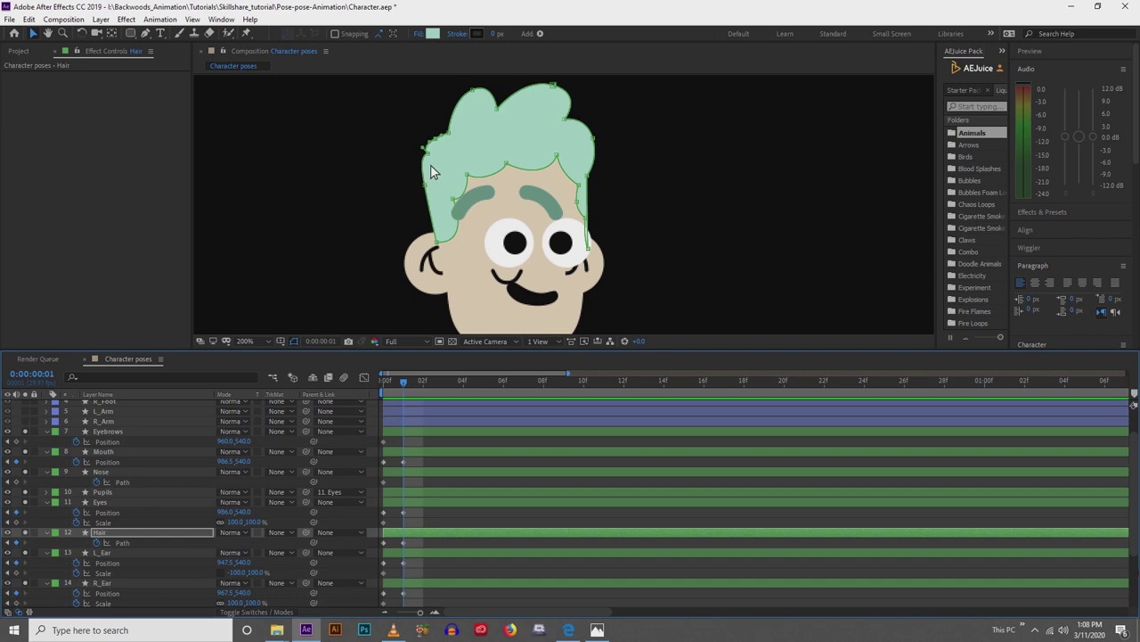
left_click_drag(425, 150, 440, 139)
key("space")
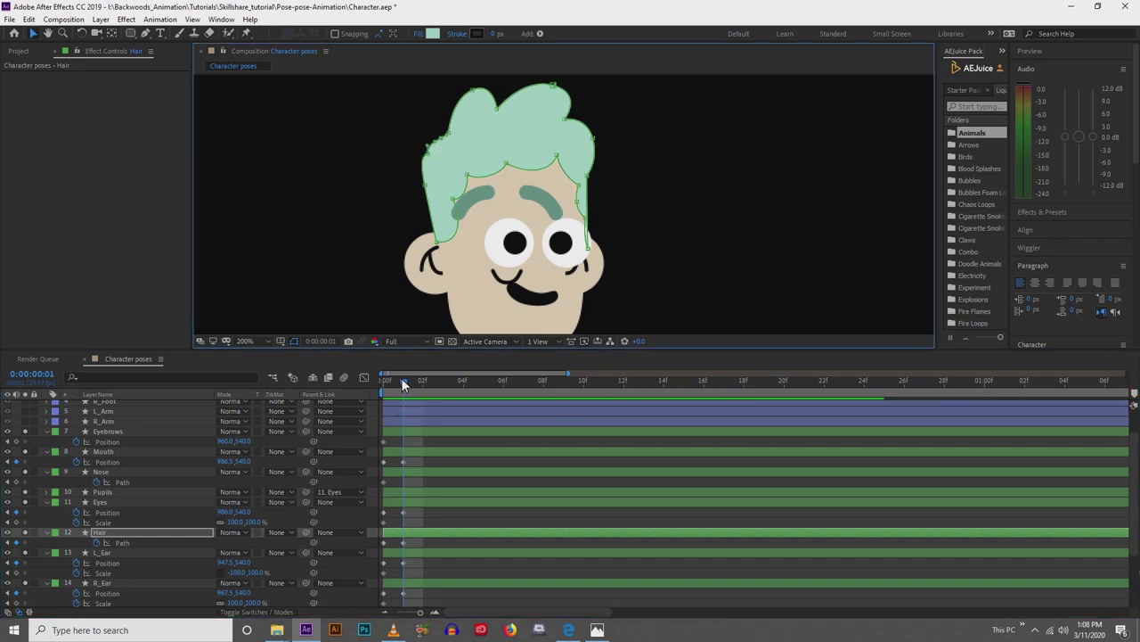
key("space")
mouse_move(404, 383)
left_mouse_down()
mouse_move(384, 385)
mouse_move(399, 383)
left_mouse_up()
key("space")
key("space")
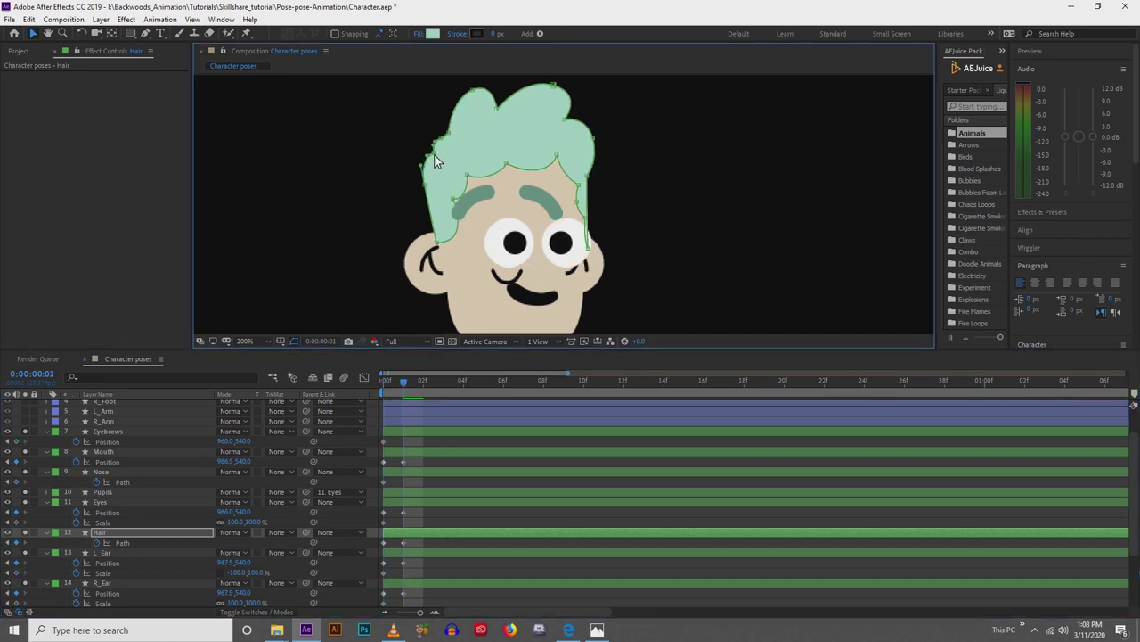
mouse_move(403, 384)
left_mouse_down()
mouse_move(384, 391)
mouse_move(398, 394)
left_mouse_up()
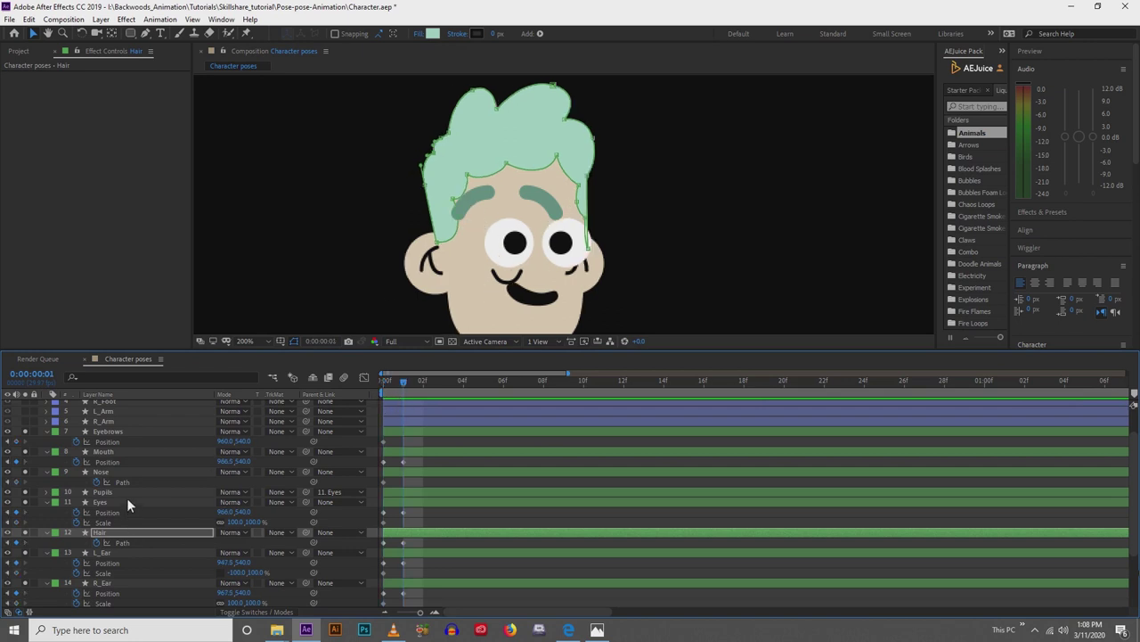
At frame 0:00:00:01, move the Nose path points to the right, placing the nose between the eyes above the mouth.
left_click(122, 471)
scroll(442, 267, "up", 2)
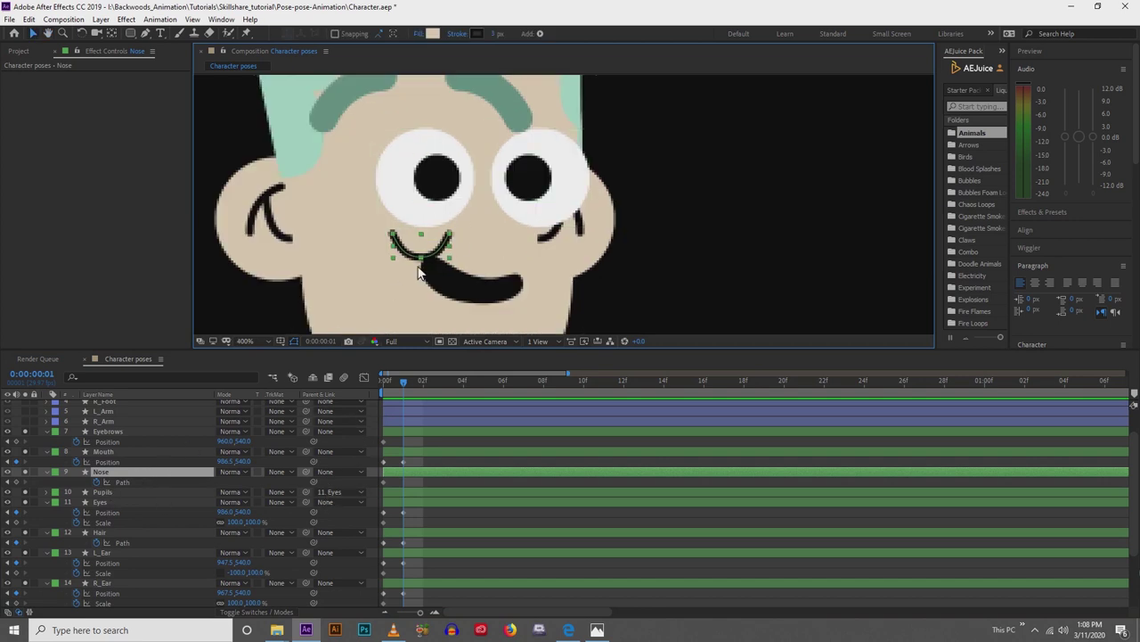
double_click(401, 252)
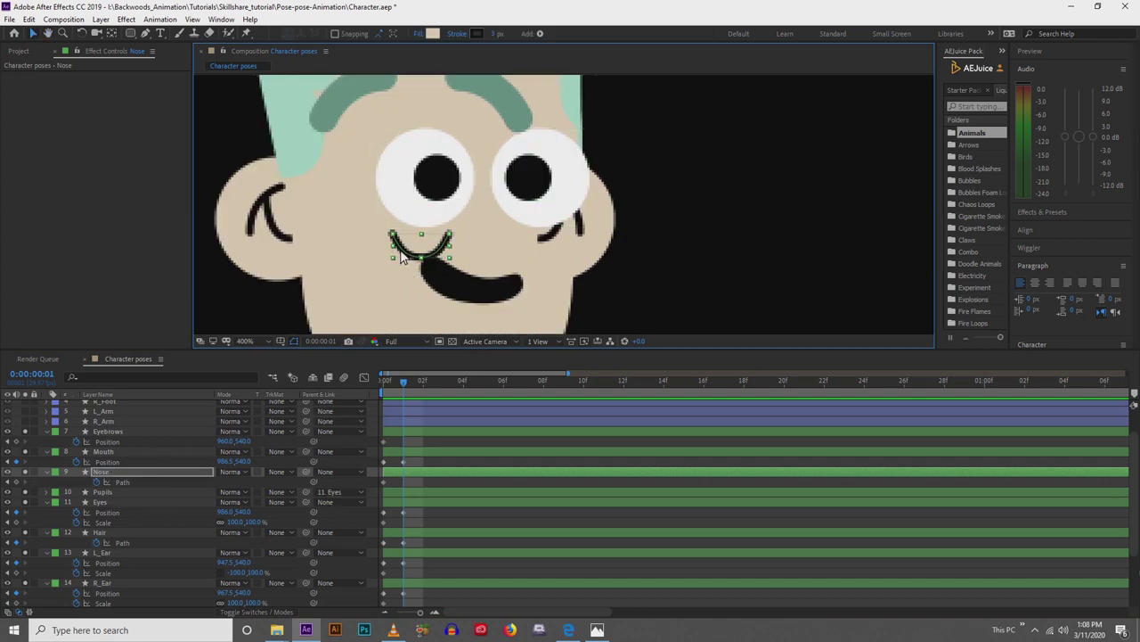
left_click(403, 256)
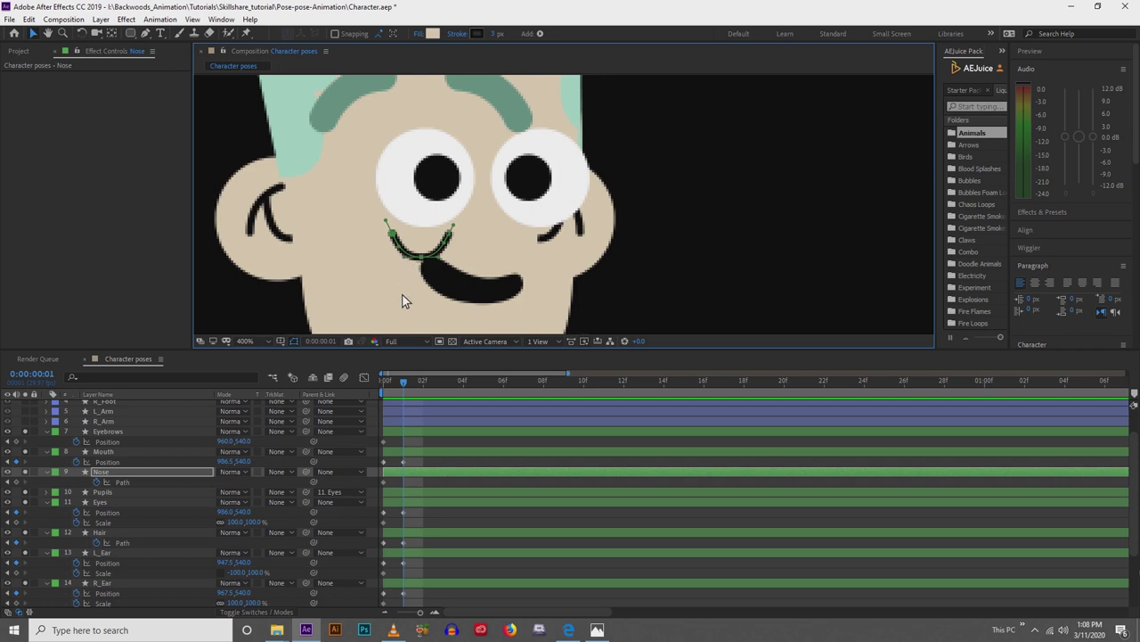
left_click_drag(423, 258, 529, 236)
left_click_drag(433, 242, 465, 243)
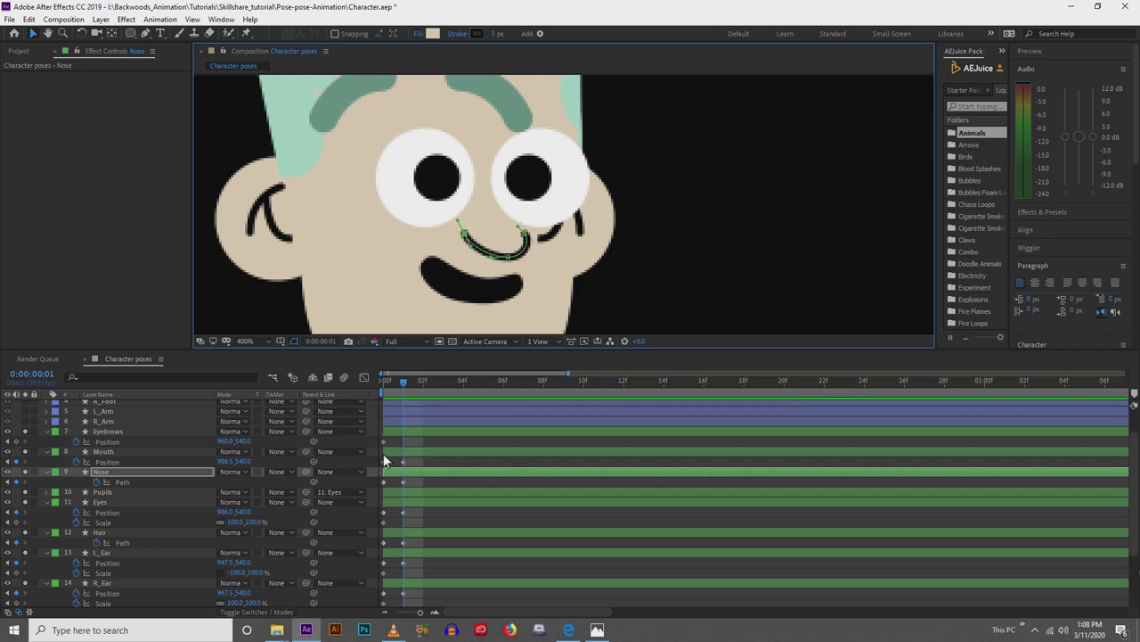
mouse_move(411, 387)
left_mouse_down()
mouse_move(389, 392)
mouse_move(399, 394)
left_mouse_up()
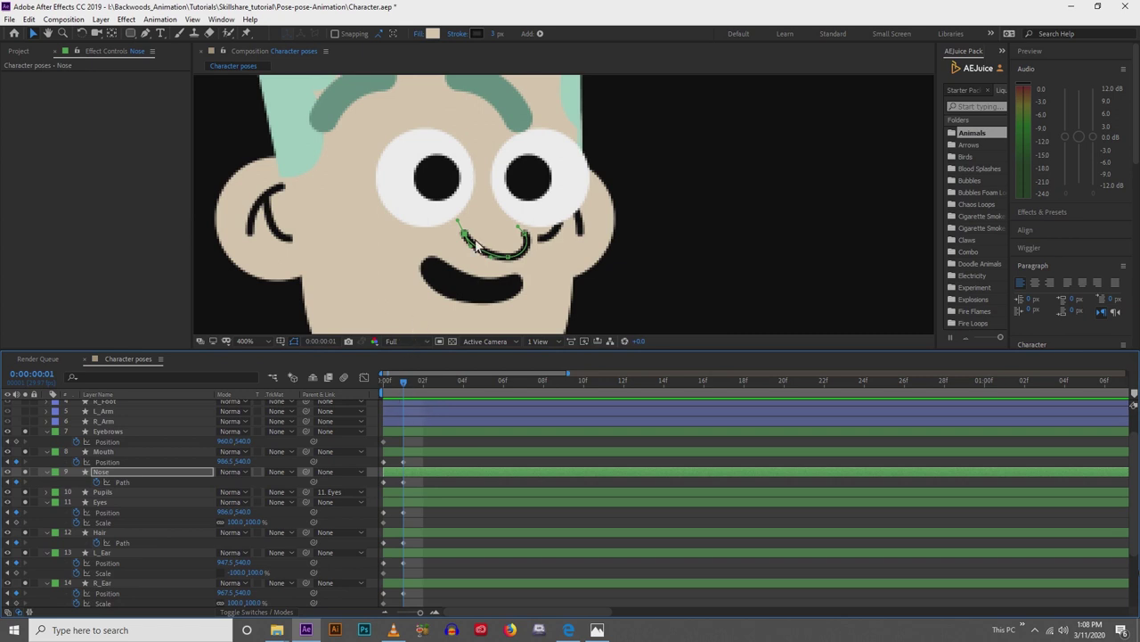
Push the tip of the Nose path outward to the right and scrub between the two poses to compare.
left_click_drag(510, 261, 531, 243)
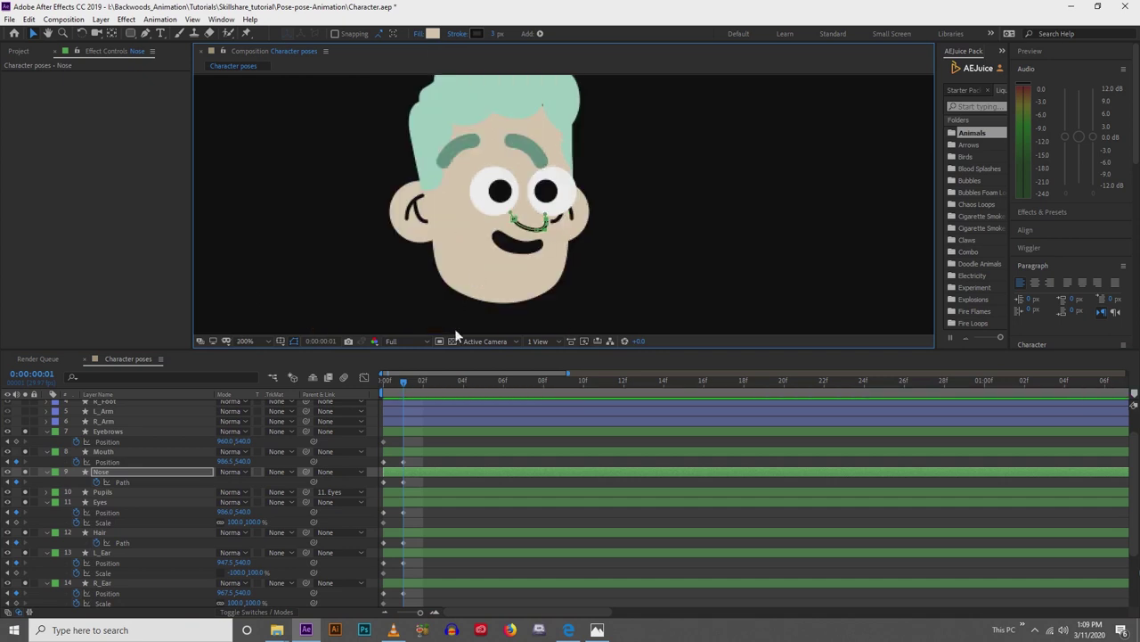
left_click(446, 441)
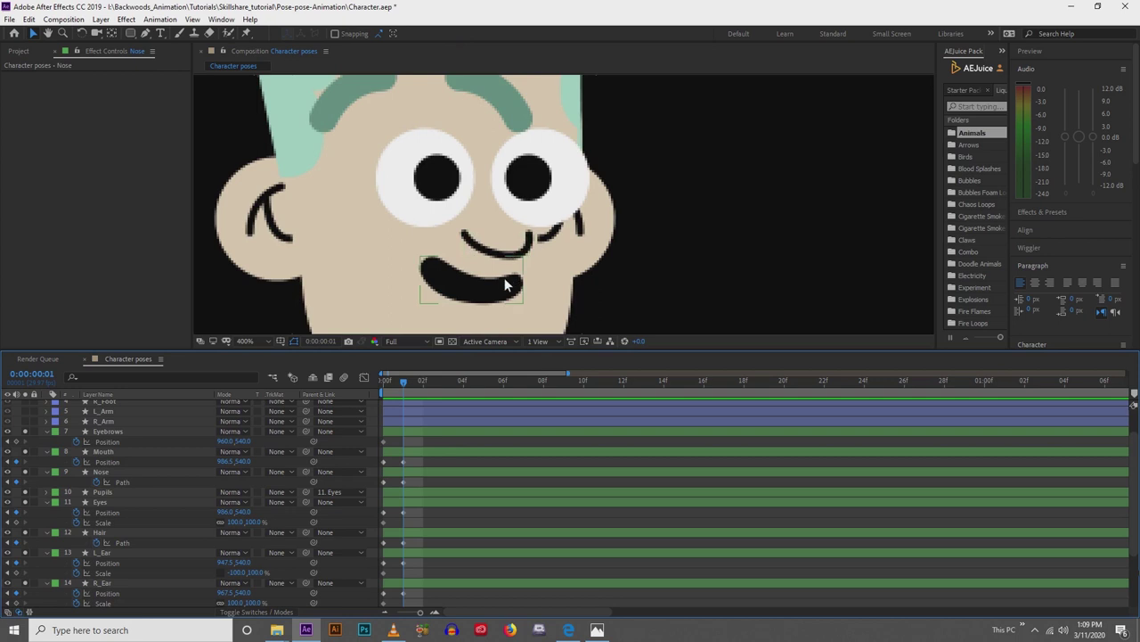
key("comma")
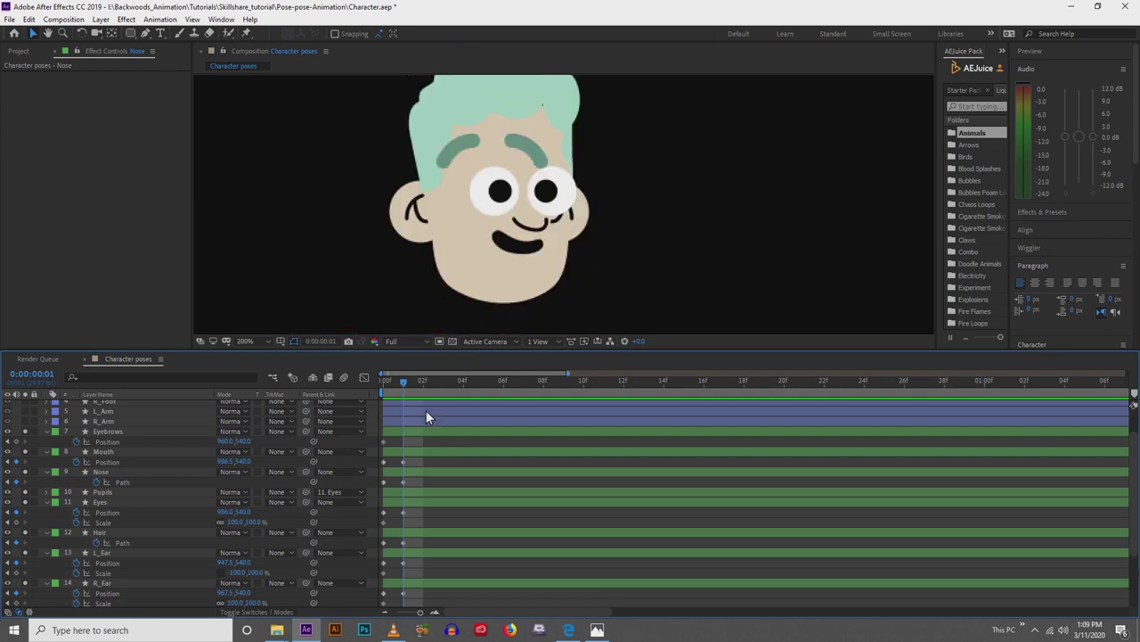
mouse_move(403, 389)
left_mouse_down()
mouse_move(384, 389)
mouse_move(401, 395)
left_mouse_up()
key("period")
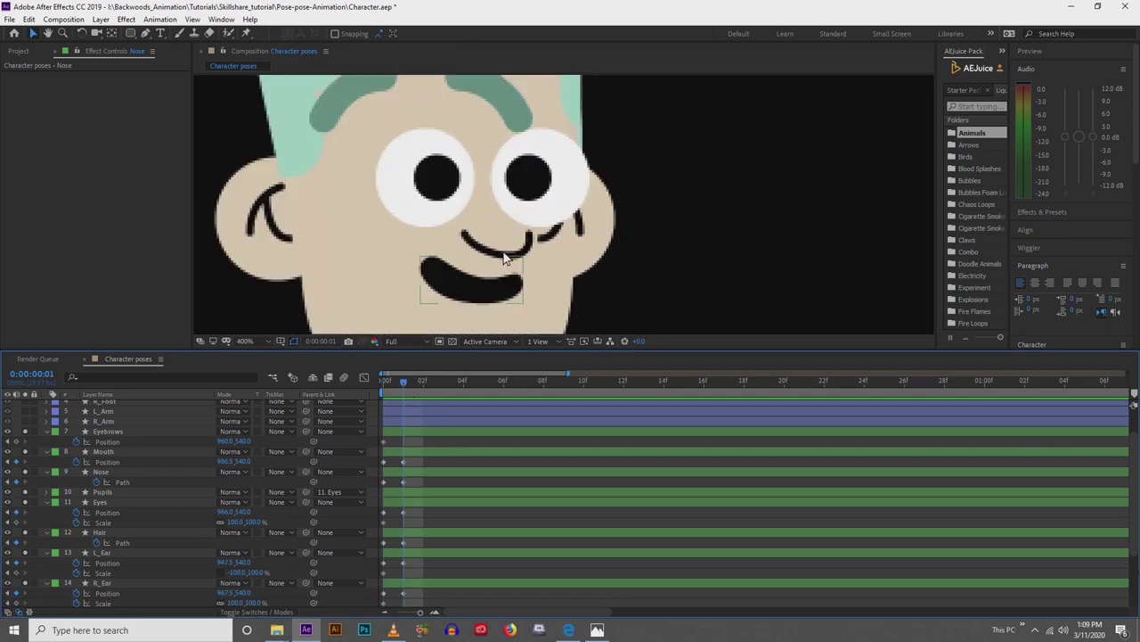
Pull the right-hand points of the Nose path slightly back to the left and scrub the turn again.
left_click(514, 255)
double_click(527, 252)
left_click_drag(511, 256, 476, 247)
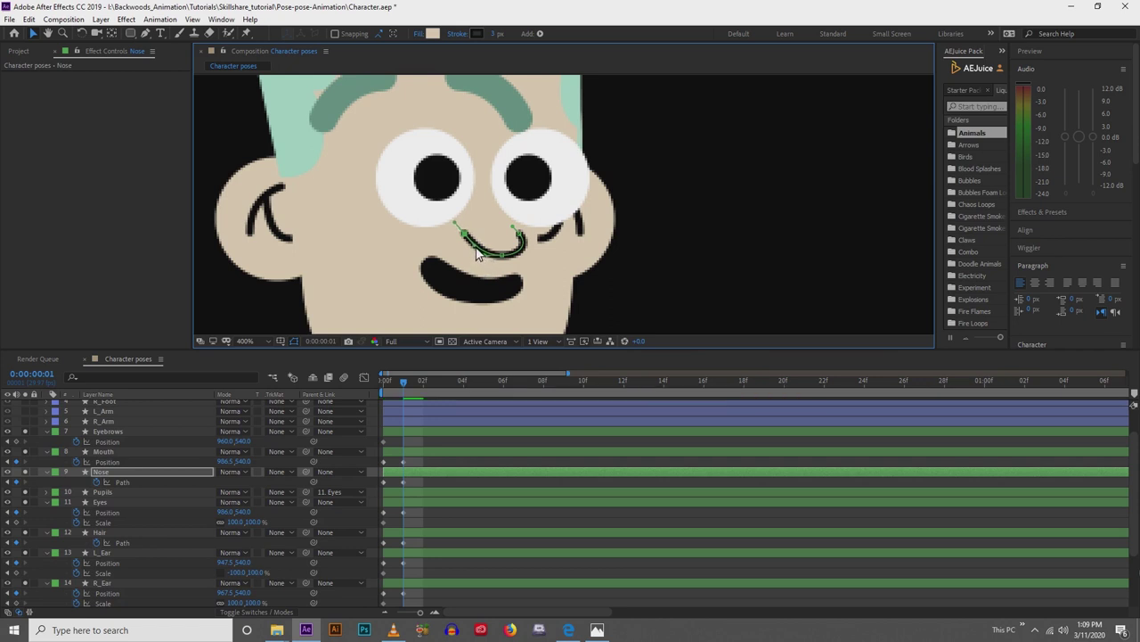
left_click_drag(530, 248, 524, 248)
left_click(453, 442)
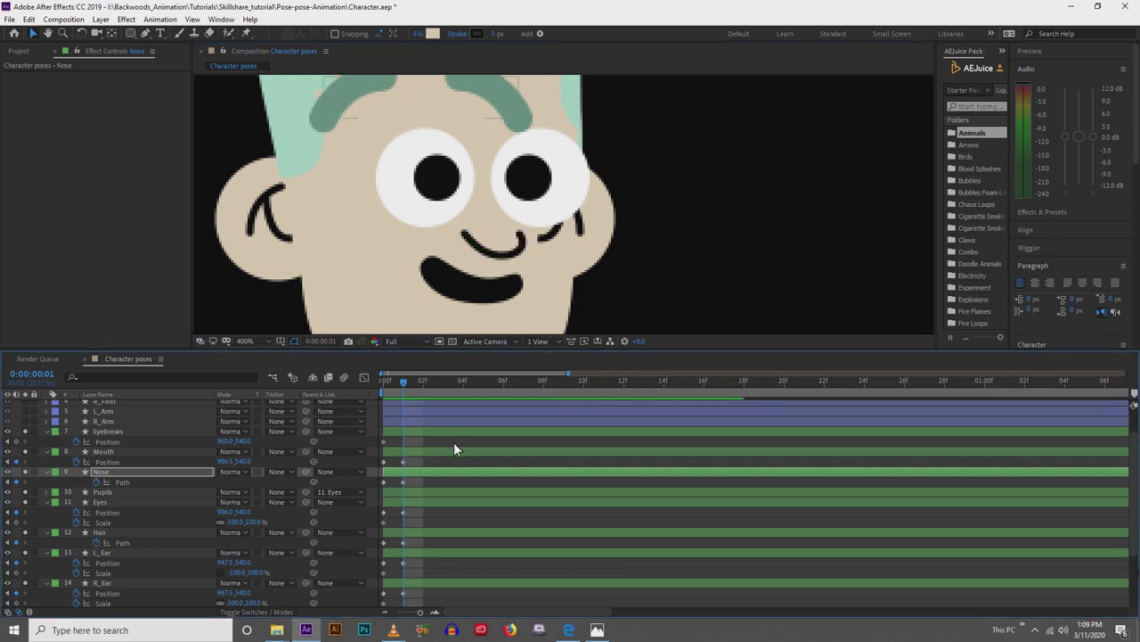
key("comma")
mouse_move(410, 385)
left_mouse_down()
mouse_move(388, 388)
mouse_move(409, 390)
left_mouse_up()
key("period")
Redraw the Nose path as a side-view nose running from between the eyes to a tip pointing right, and scrub to check it.
left_click(492, 248)
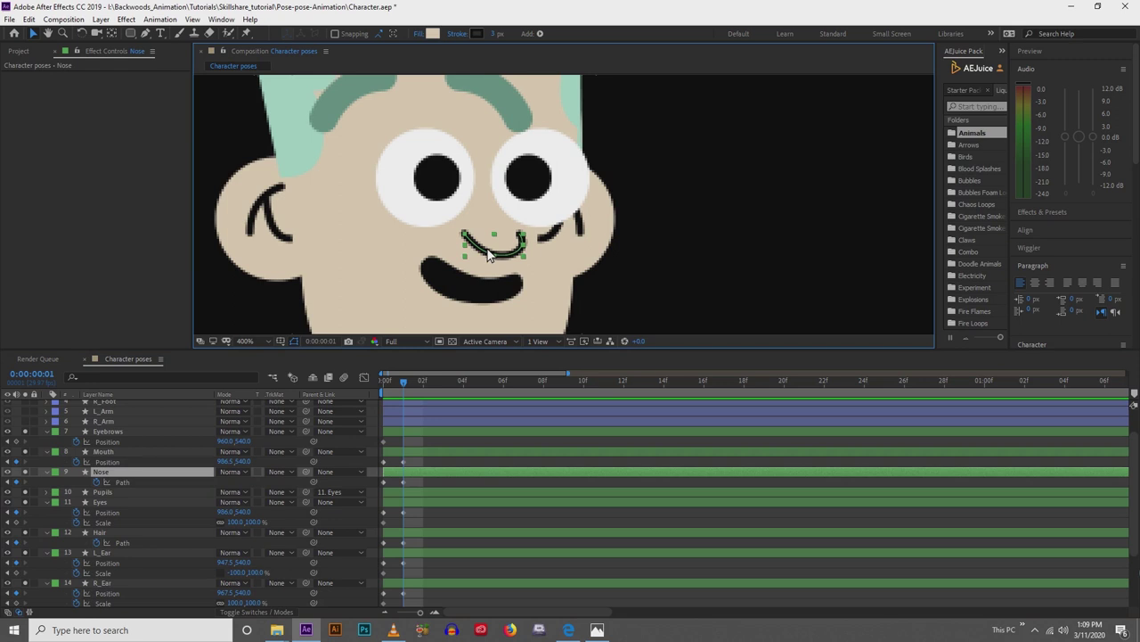
left_click_drag(520, 237, 501, 201)
mouse_move(503, 254)
left_mouse_down()
mouse_move(524, 254)
mouse_move(468, 240)
mouse_move(502, 268)
mouse_move(532, 248)
mouse_move(511, 263)
left_mouse_up()
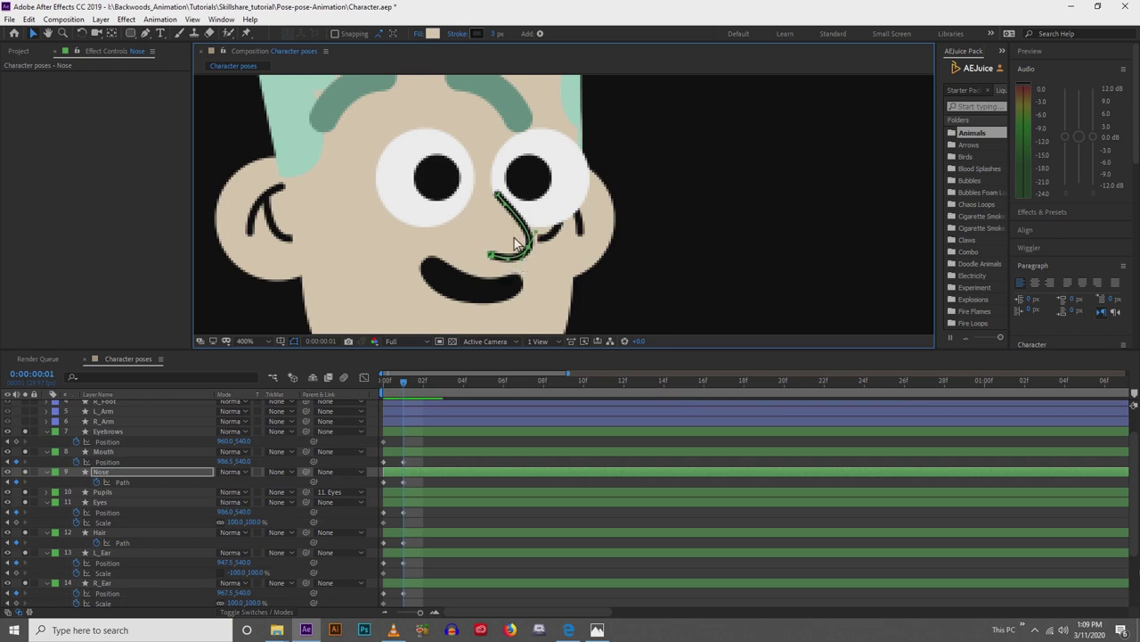
left_click_drag(497, 196, 489, 191)
left_click(451, 439)
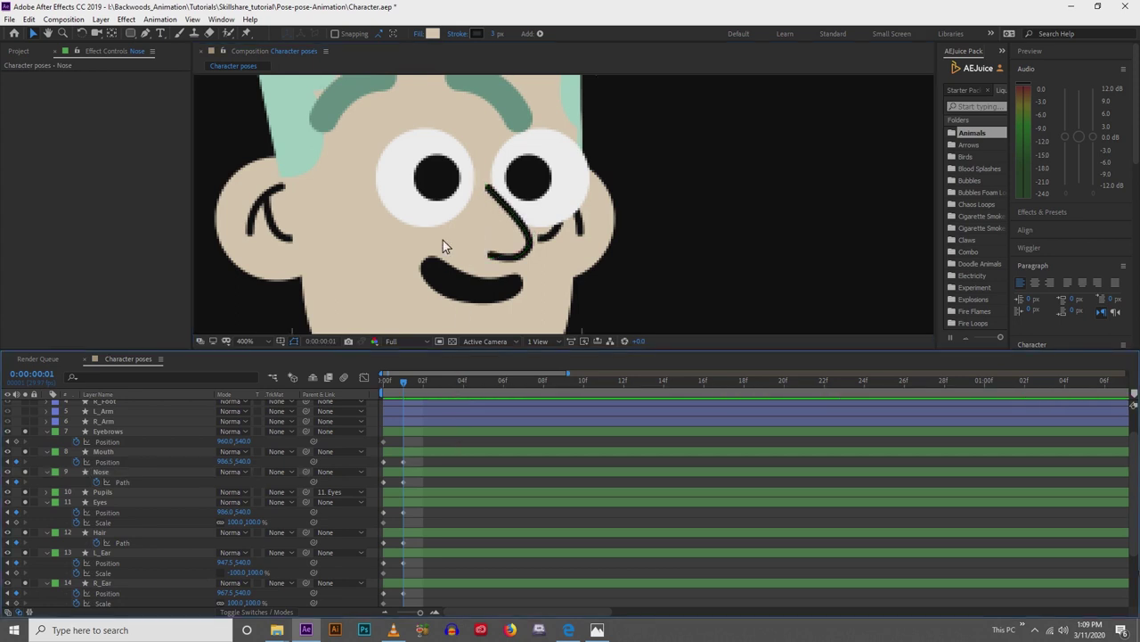
scroll(454, 251, "down", 1)
key("space")
key("v")
left_click_drag(405, 383, 399, 406)
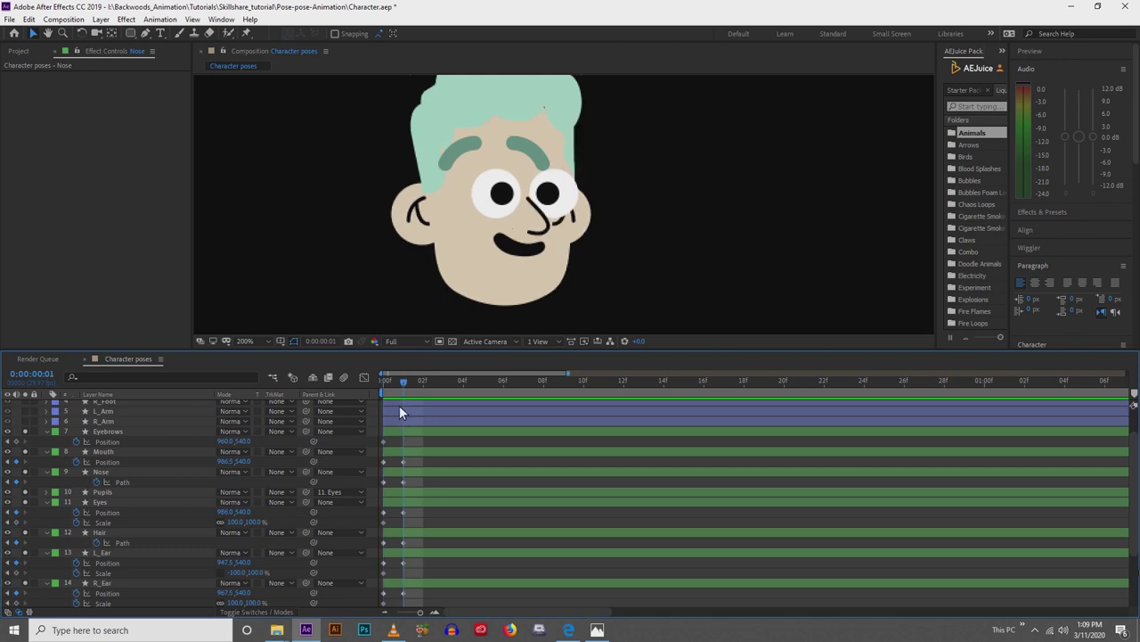
At frame 0:00:00:01, shift the Eyebrows layer sideways to about X 984 and scrub to check the turn.
left_click(141, 433)
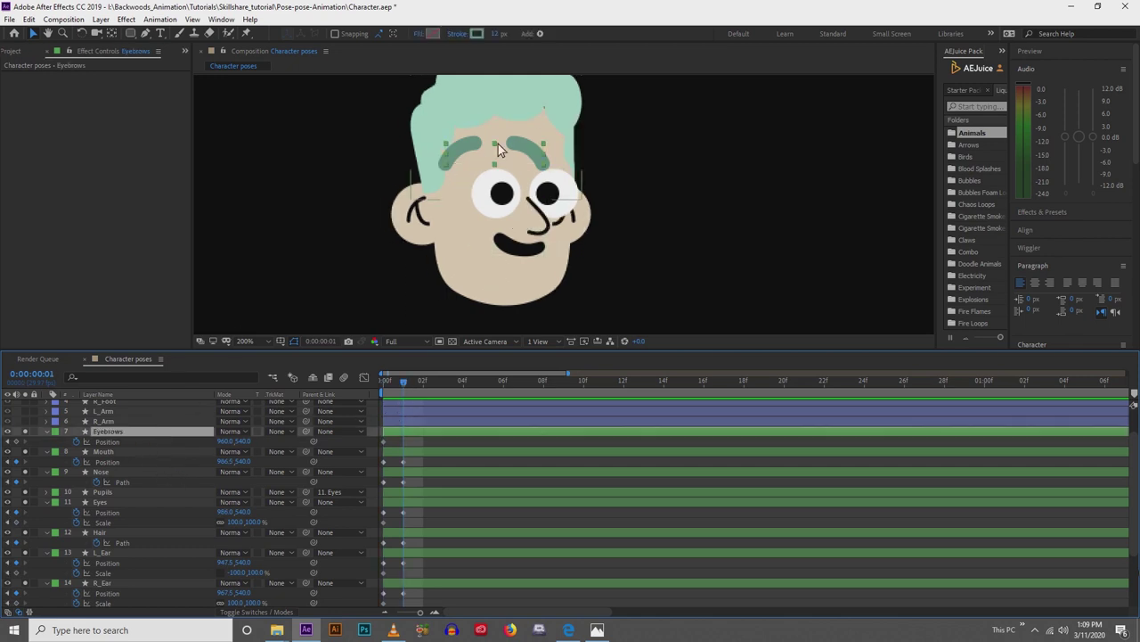
left_click_drag(465, 150, 494, 156)
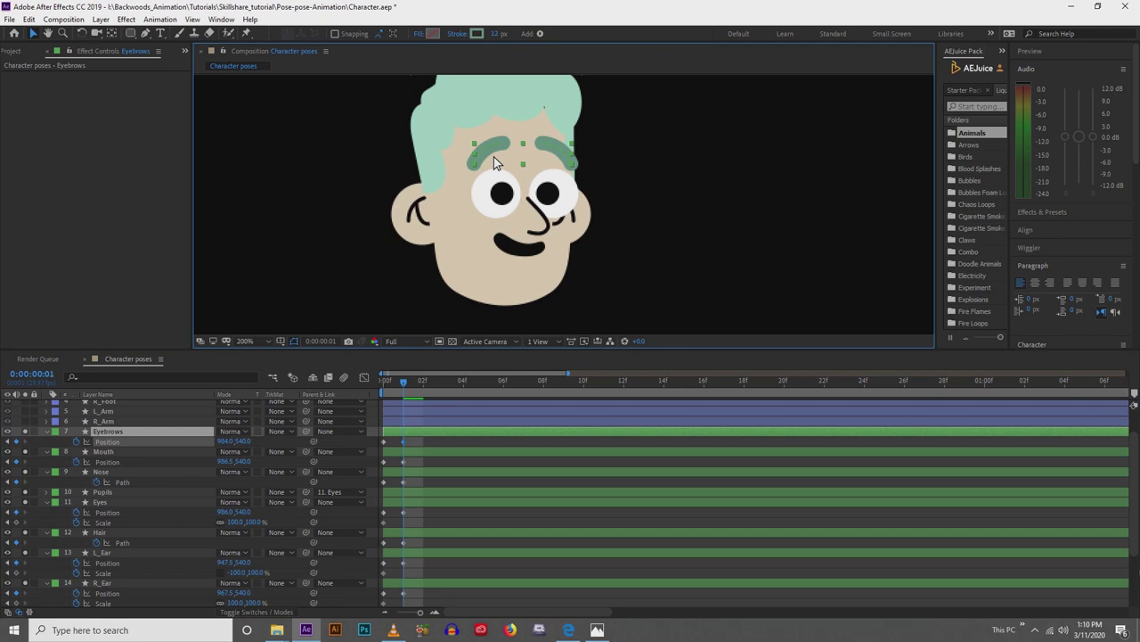
left_click(440, 444)
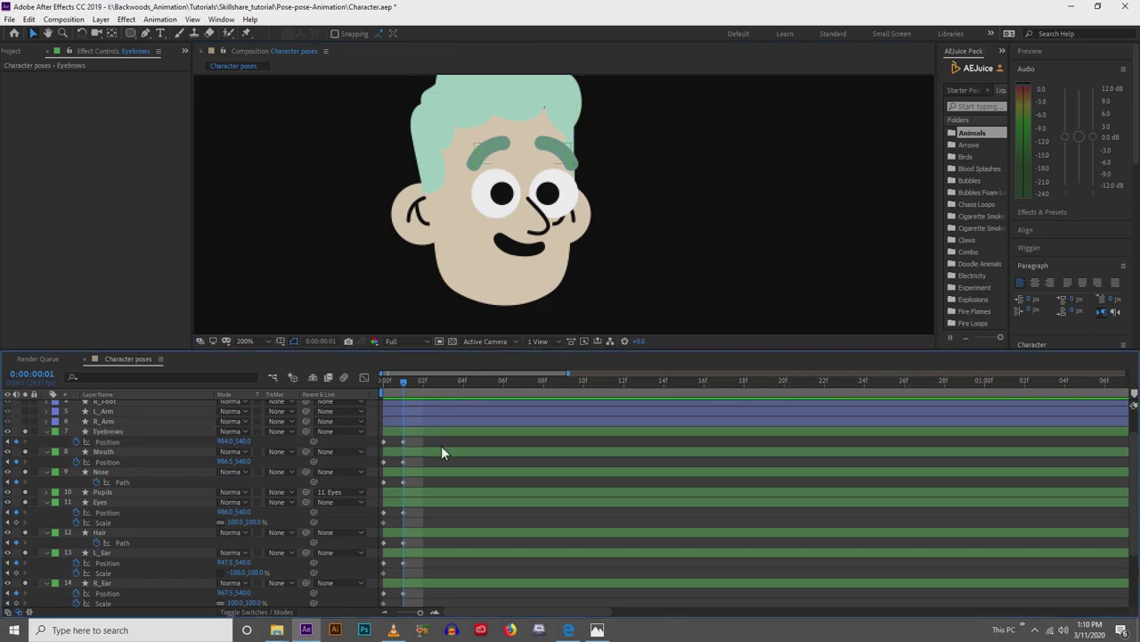
mouse_move(406, 387)
left_mouse_down()
mouse_move(376, 383)
mouse_move(401, 387)
left_mouse_up()
Adjust the pointed peak on the right of the Hair path's fringe above the eyebrow at frame 0:00:00:01.
scroll(503, 130, "up", 2)
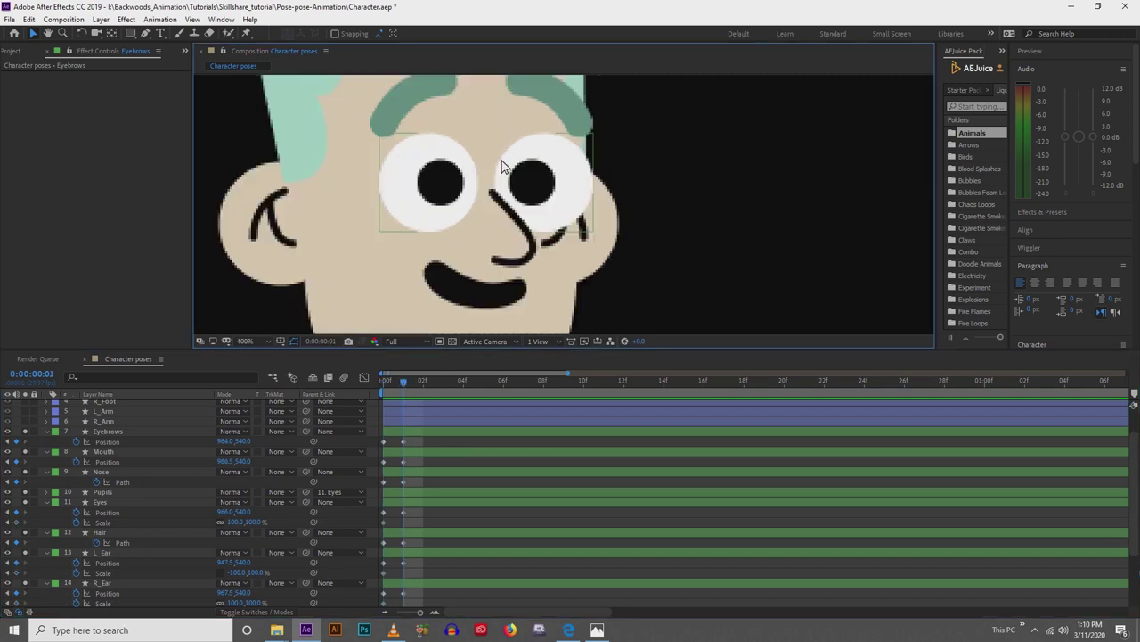
left_click(524, 110)
left_click(520, 147)
left_click_drag(524, 151, 524, 156)
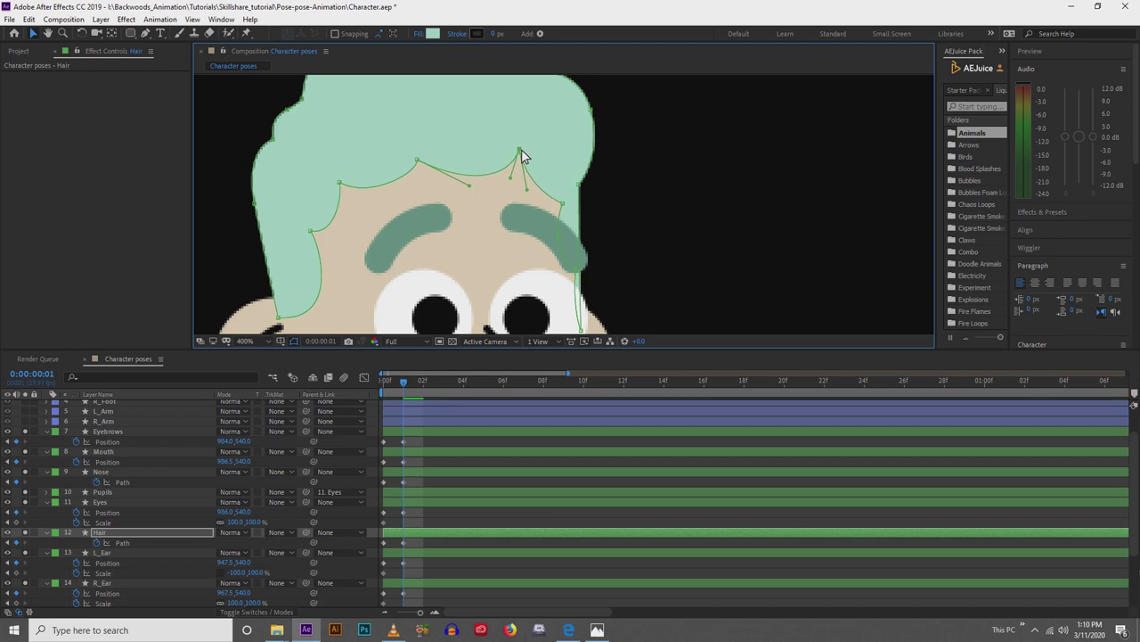
left_click(431, 441)
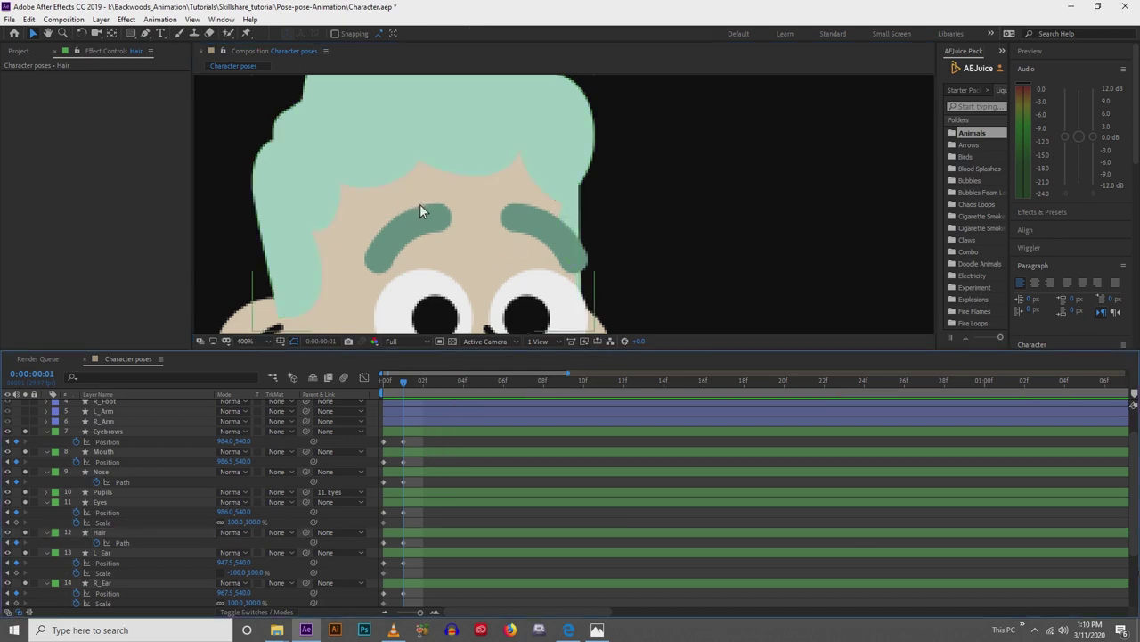
Copy the Eyebrows layer's first Position keyframe to frame 0:00:00:02.
scroll(446, 183, "down", 2)
left_click_drag(457, 218, 430, 194)
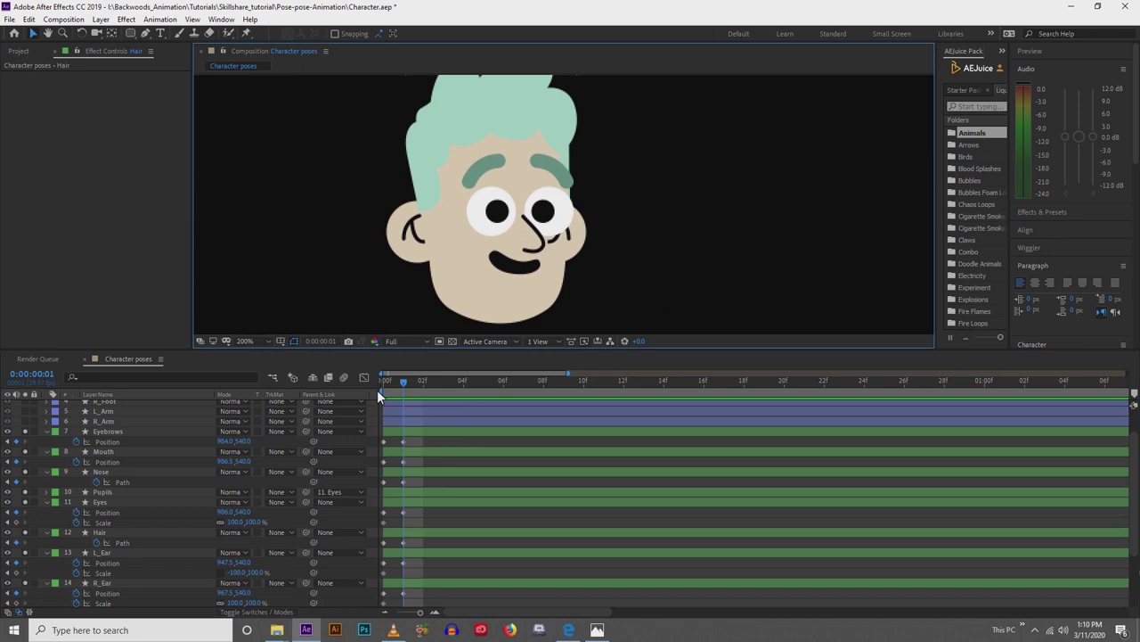
mouse_move(407, 391)
left_mouse_down()
mouse_move(380, 396)
mouse_move(415, 407)
left_mouse_up()
left_click(396, 452)
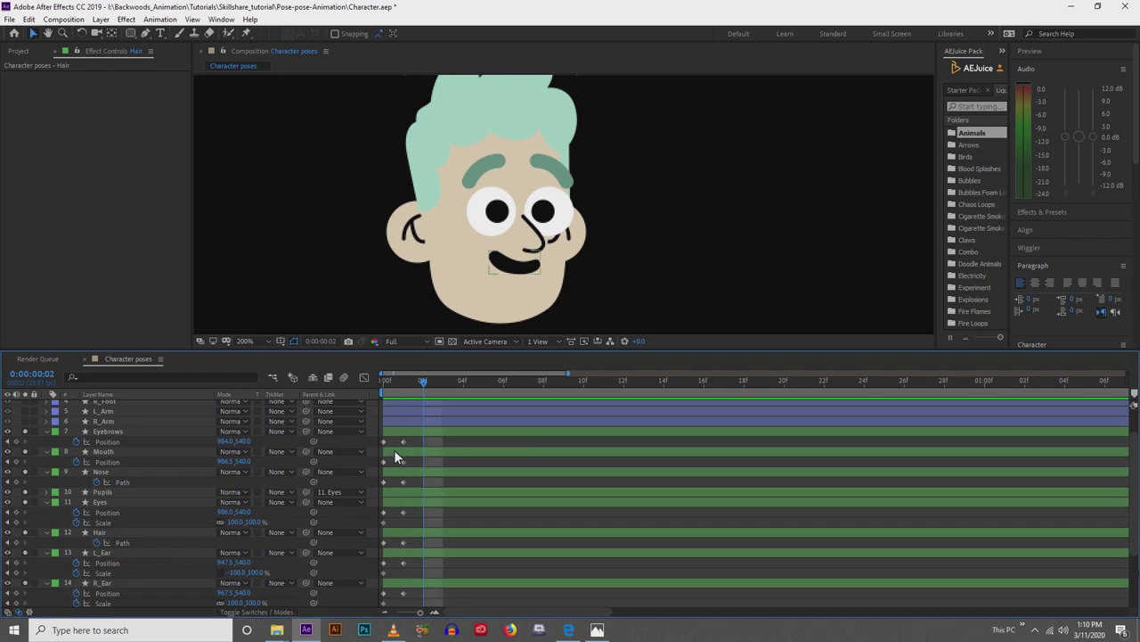
left_click(395, 434)
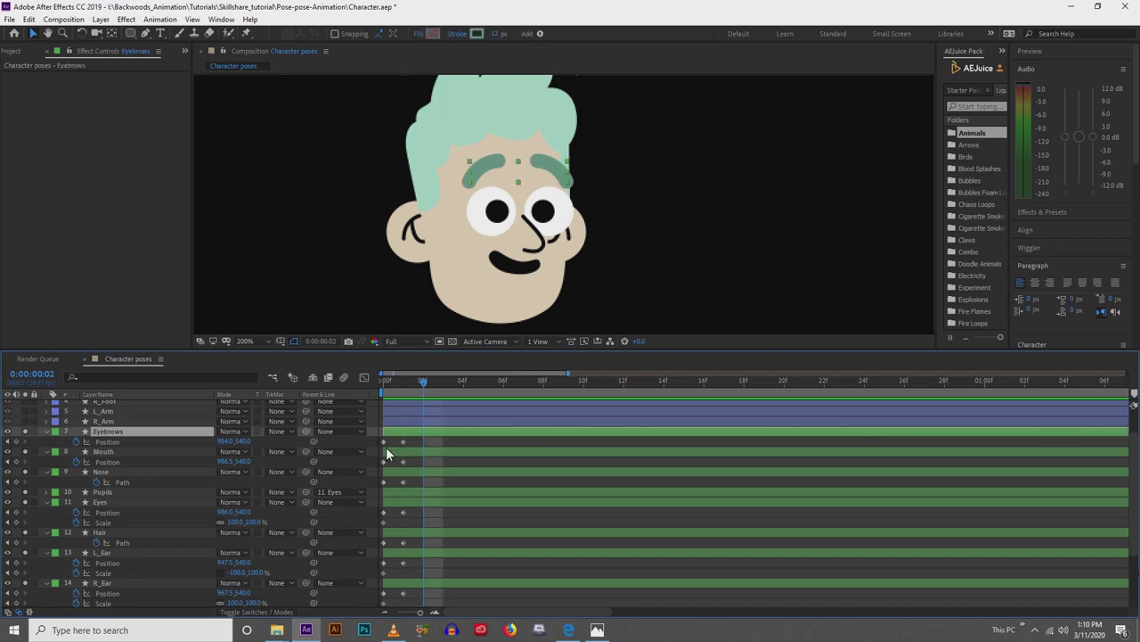
left_click(383, 441)
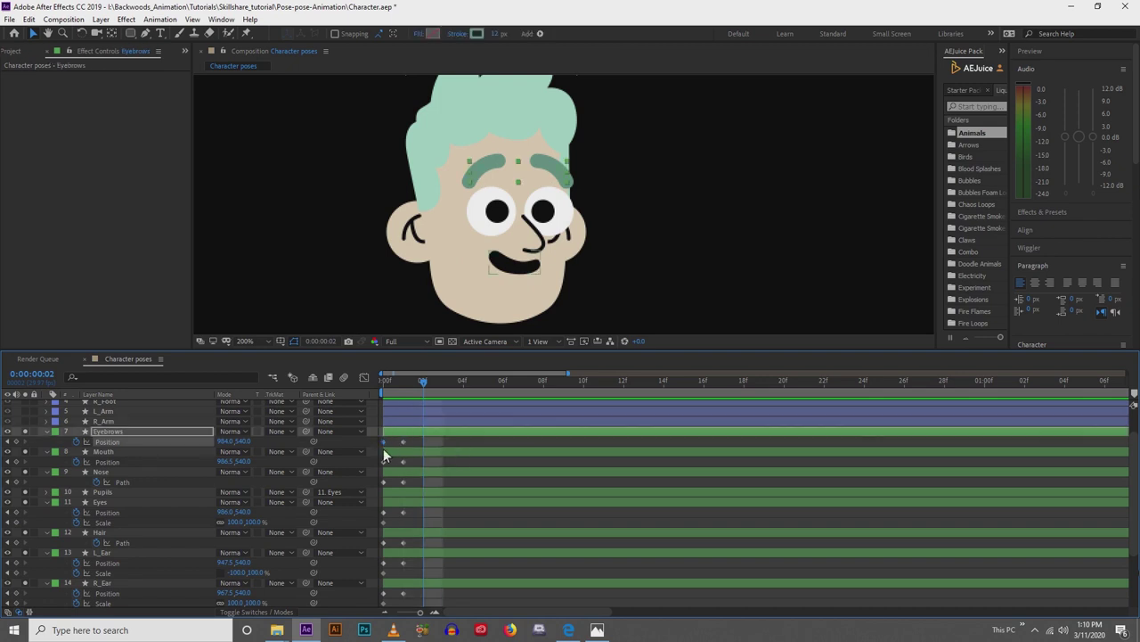
key("ctrl+c")
key("ctrl+v")
left_click(415, 432)
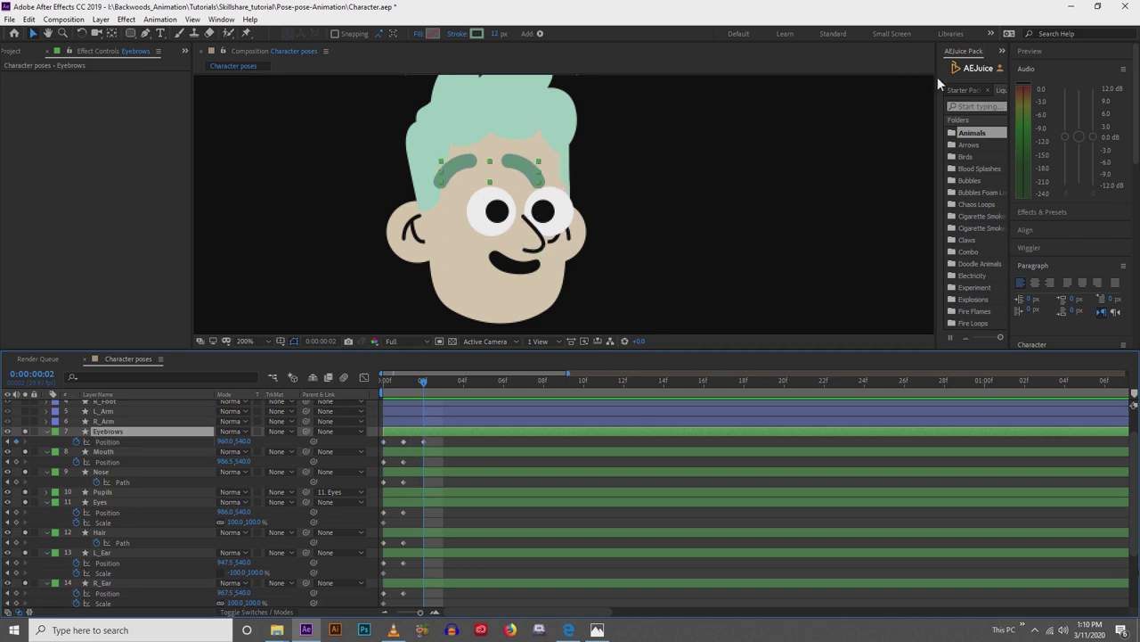
At frame 0:00:00:02, shift the Eyebrows layer horizontally to about X 933, toward the ear opposite the first turn.
left_click_drag(938, 77, 831, 83)
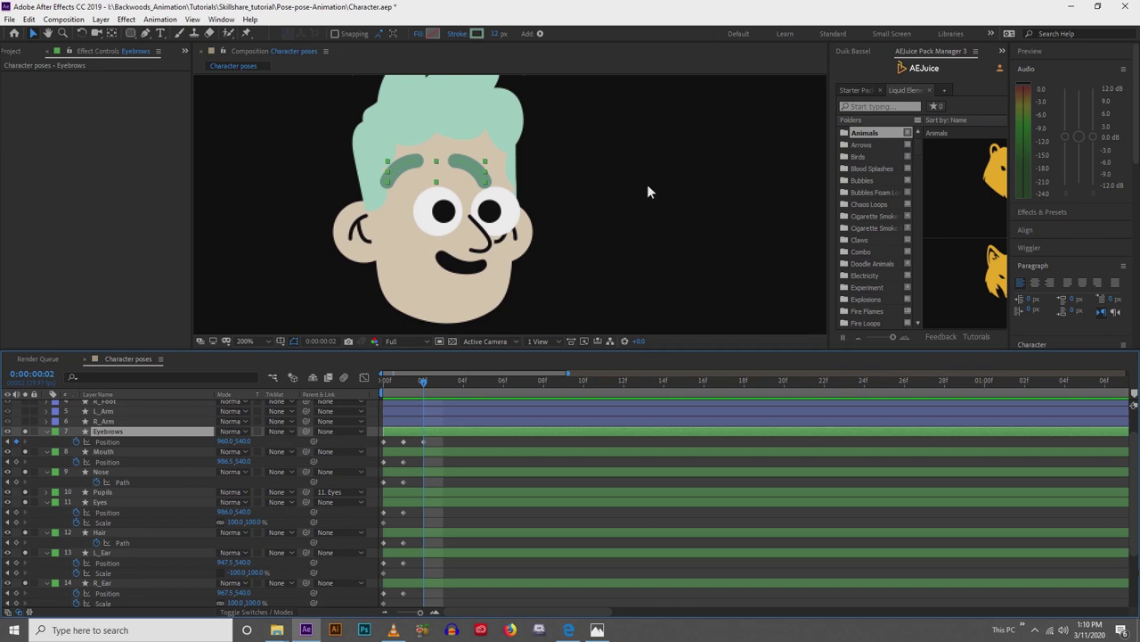
scroll(428, 223, "up", 2)
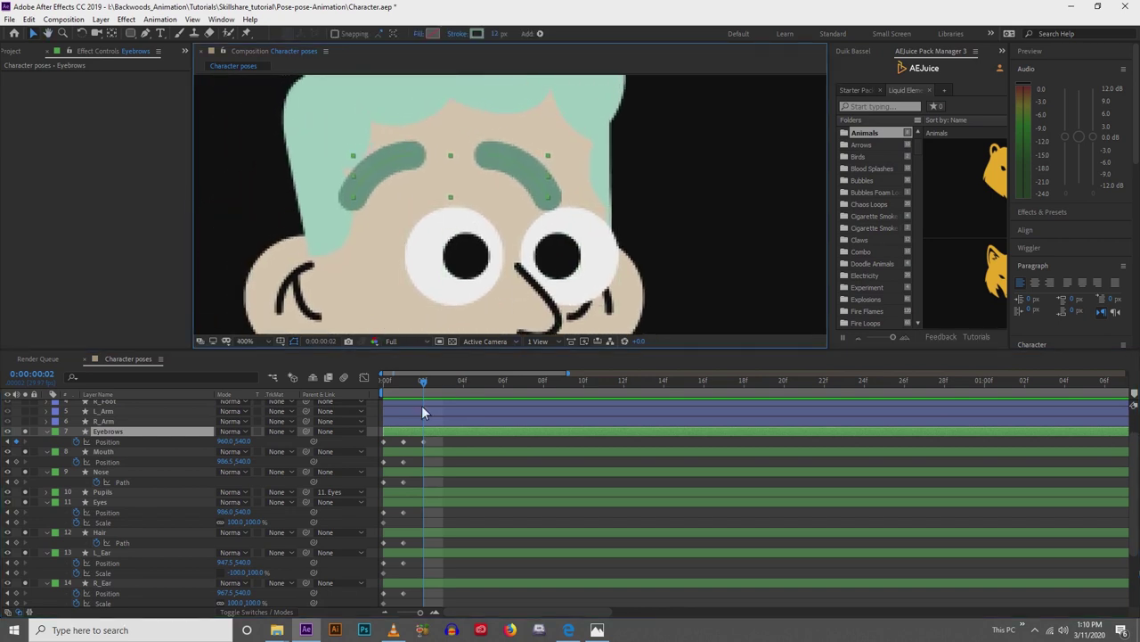
mouse_move(420, 385)
left_mouse_down()
mouse_move(403, 383)
mouse_move(421, 386)
left_mouse_up()
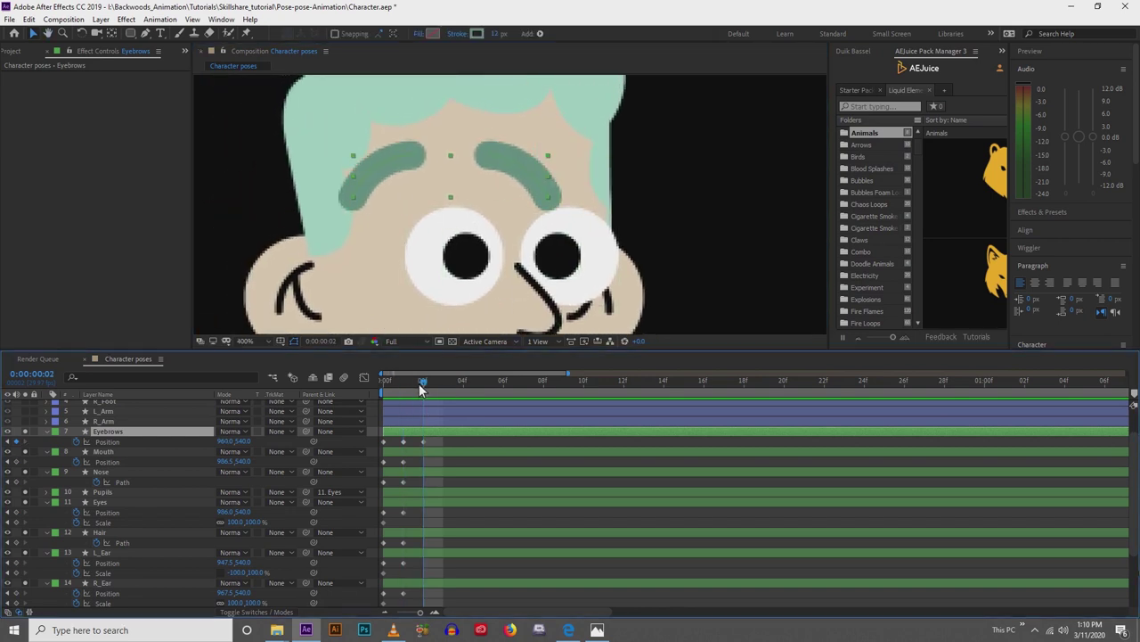
left_click_drag(436, 264, 396, 178)
scroll(396, 178, "down", 1)
scroll(398, 196, "down", 5)
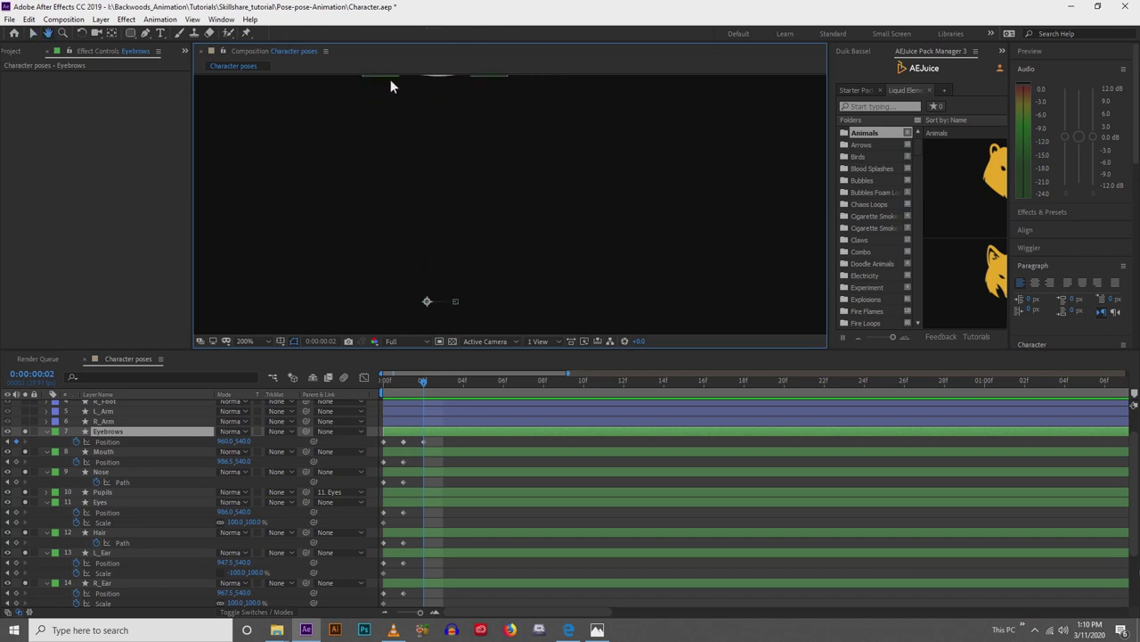
scroll(417, 207, "down", 1)
scroll(421, 228, "up", 3)
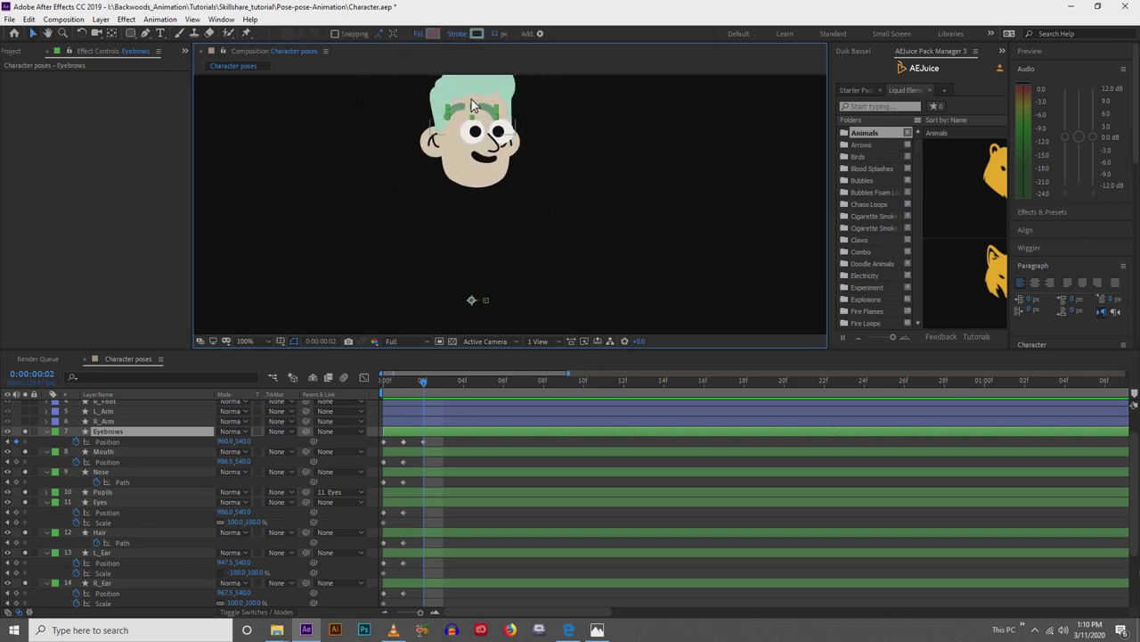
left_click_drag(458, 114, 442, 111)
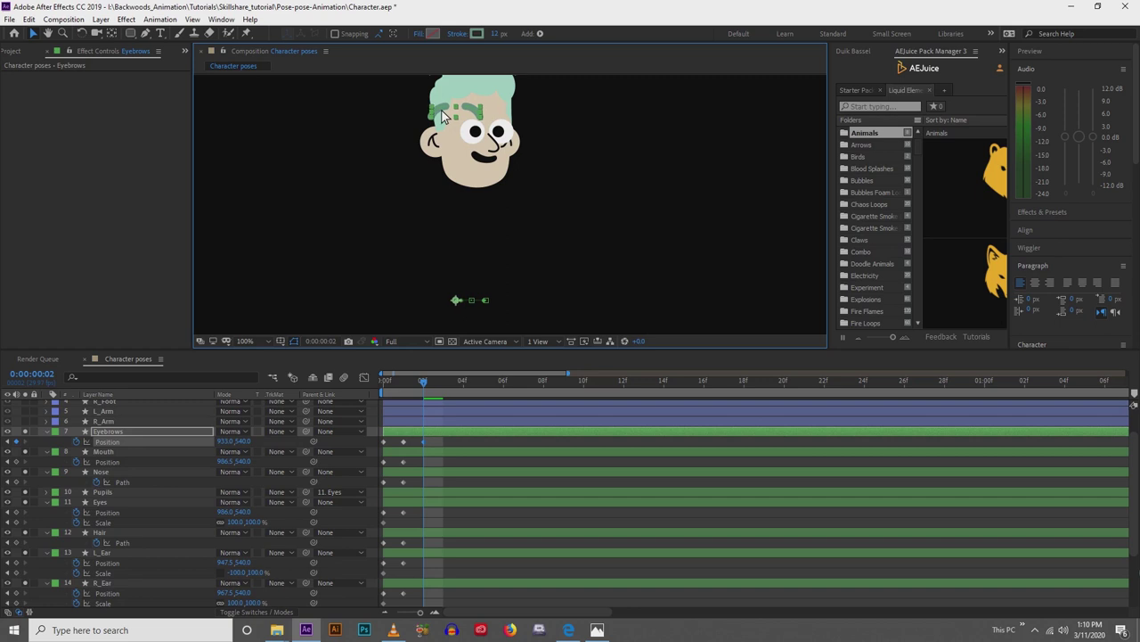
scroll(433, 121, "up", 4)
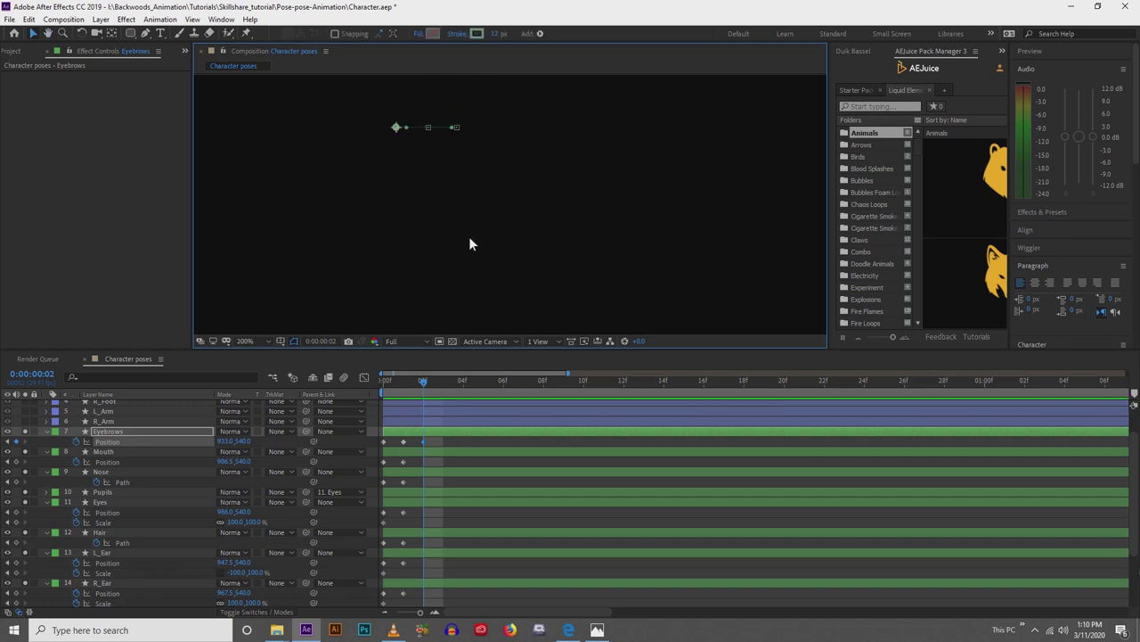
left_click_drag(369, 104, 463, 246)
scroll(430, 201, "down", 2)
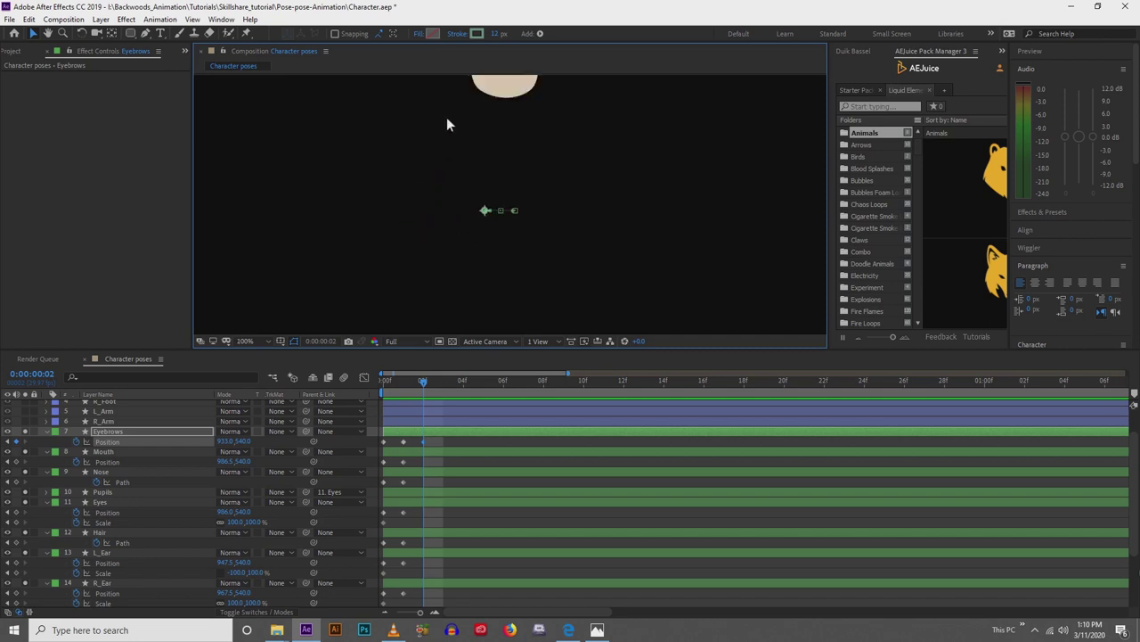
Copy the Face layer's first Position keyframe to frame 0:00:00:02 and shift the face left to about X 944.
left_click_drag(453, 116, 455, 220)
scroll(458, 217, "up", 1)
scroll(427, 486, "down", 3)
left_click(407, 534)
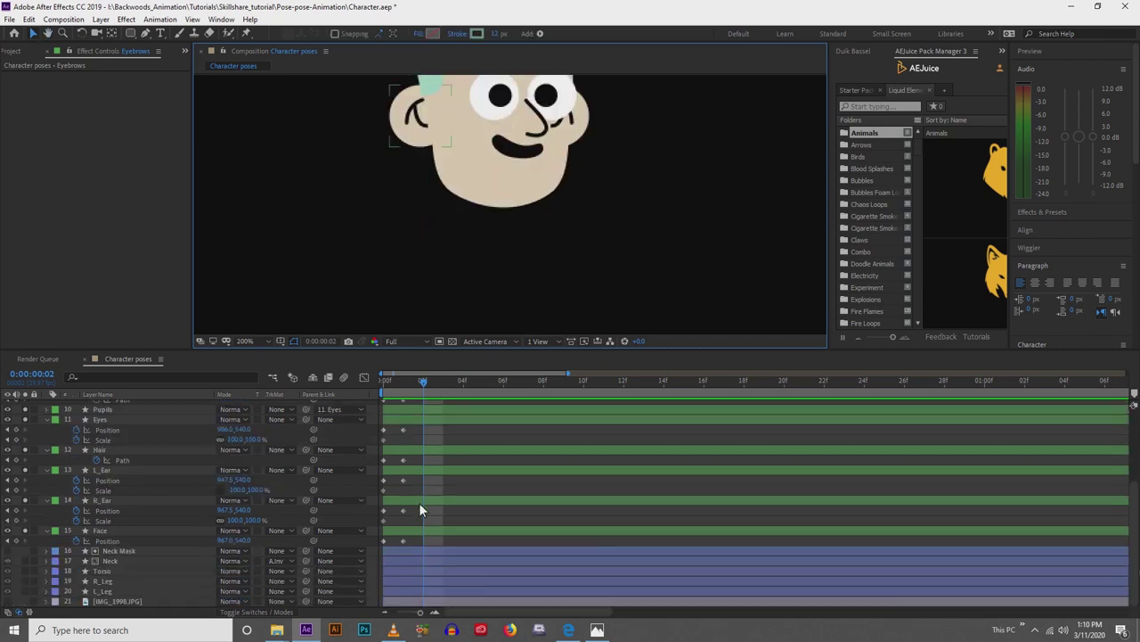
left_click(384, 540)
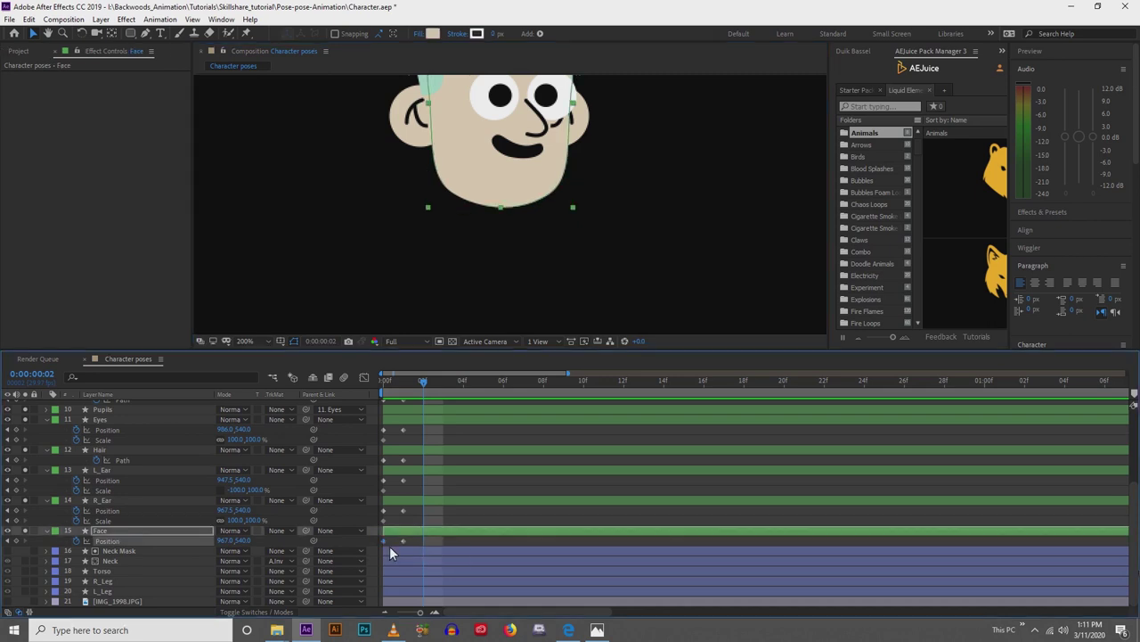
left_click_drag(466, 229, 470, 300)
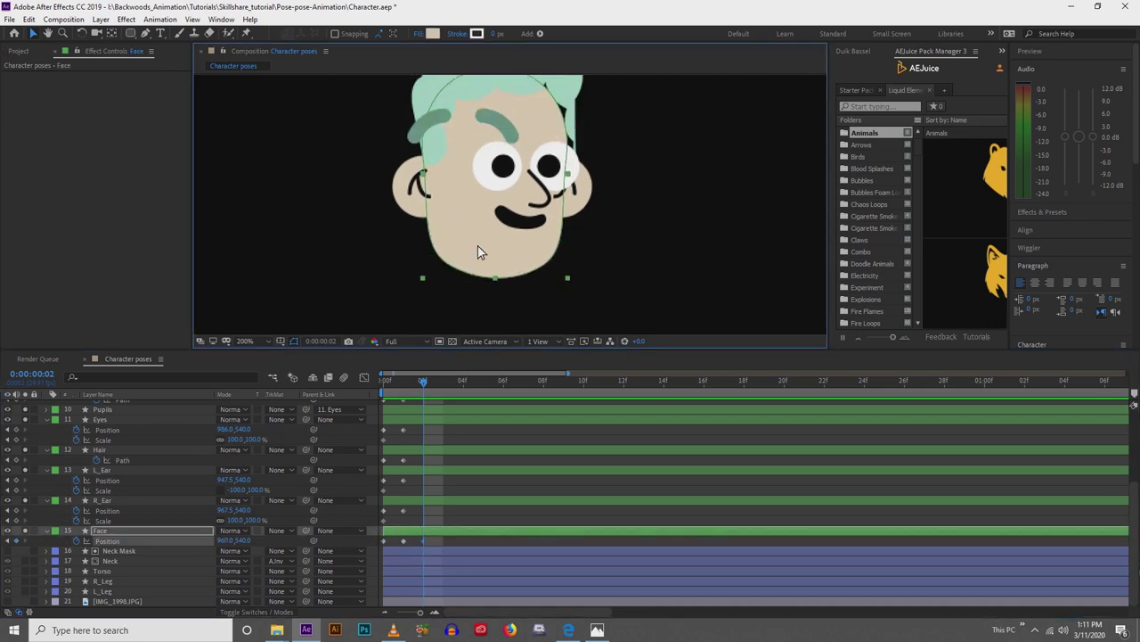
left_click_drag(477, 246, 459, 245)
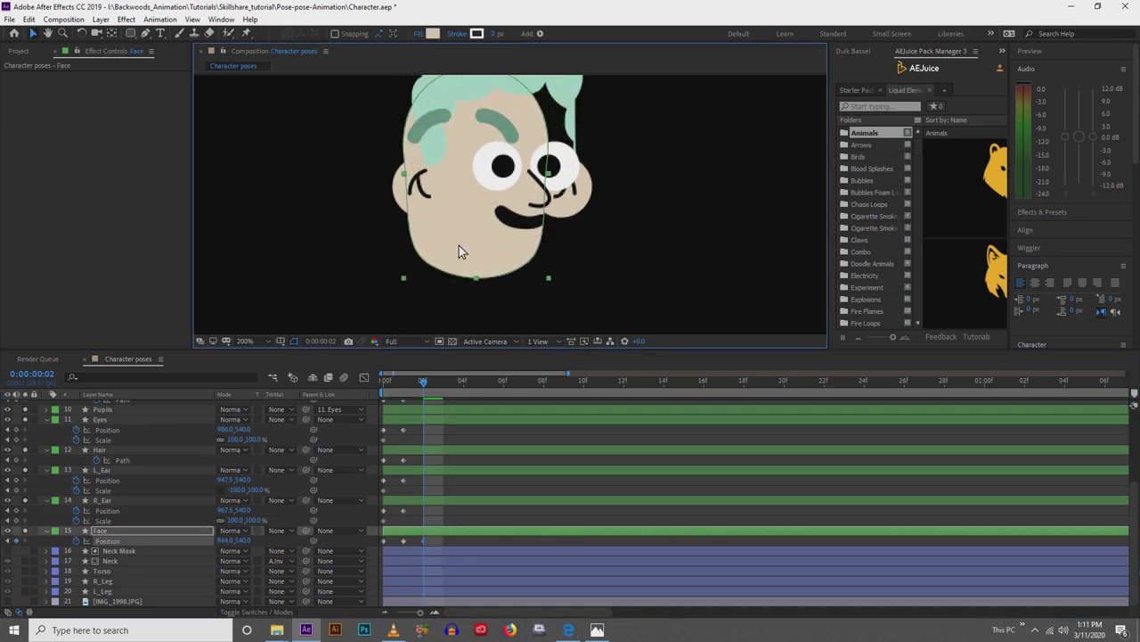
Fine-tune the Face layer's horizontal position at frame 0:00:00:02 to about X 951.5.
left_click_drag(466, 299, 429, 130)
left_click_drag(442, 255, 463, 216)
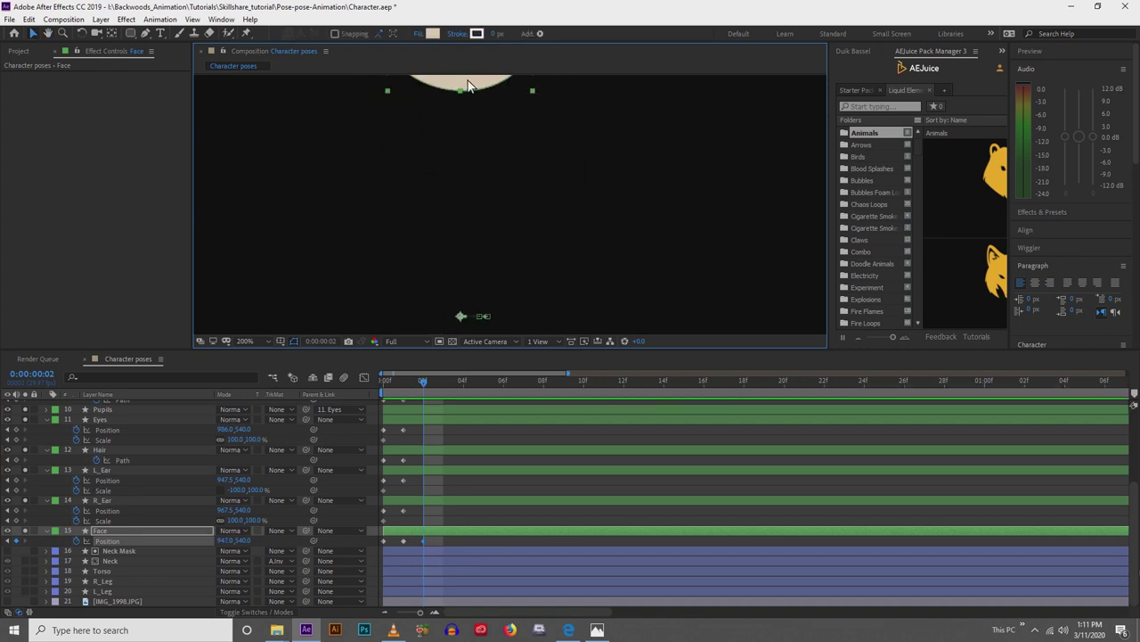
left_click_drag(472, 124, 479, 168)
key("Right")
key("Right")
key("Right")
key("Right")
key("Right")
key("Right")
left_click_drag(459, 187, 477, 335)
left_click_drag(499, 214, 502, 284)
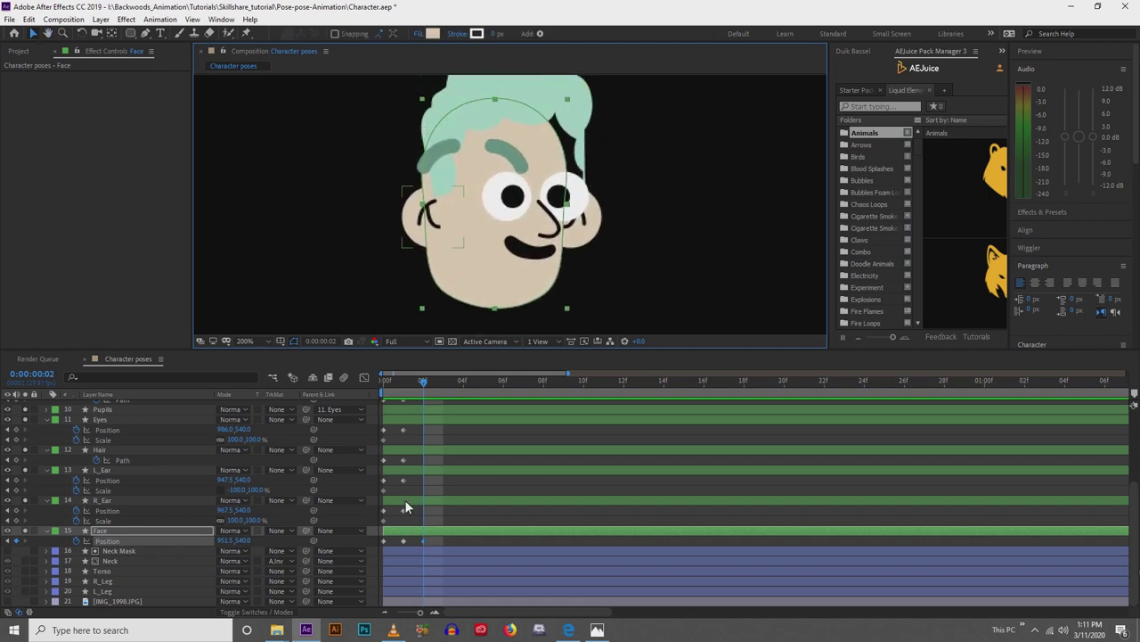
Add a Position keyframe to R_Ear at frame 0:00:00:02 and shift the ear inward to about X 975.
left_click(405, 500)
key("alt+shift+p")
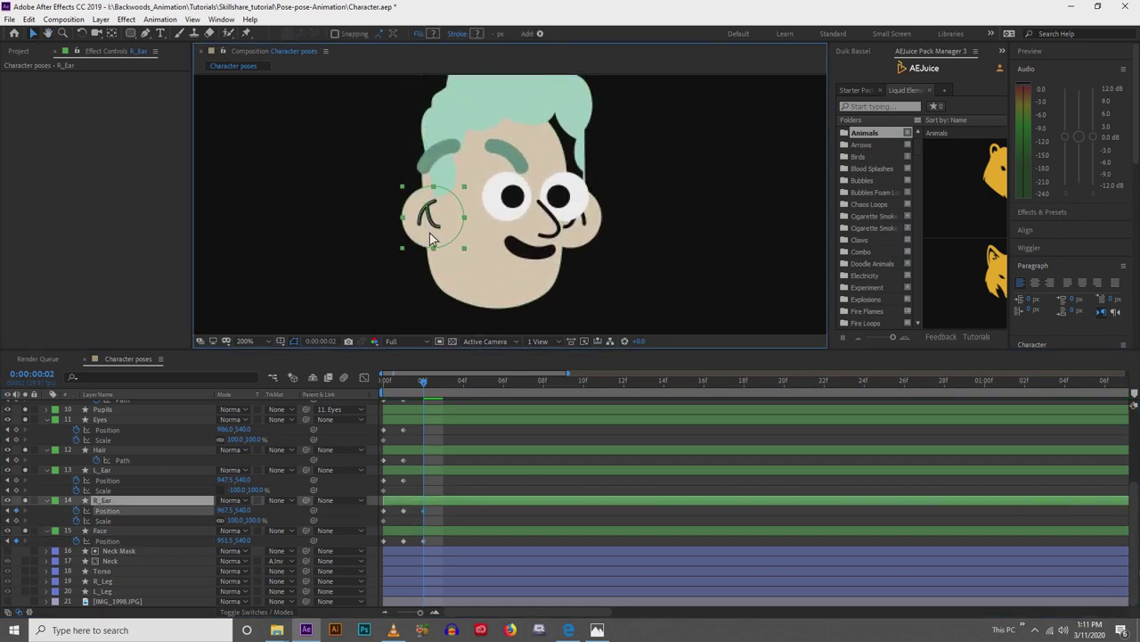
left_click_drag(430, 239, 439, 239)
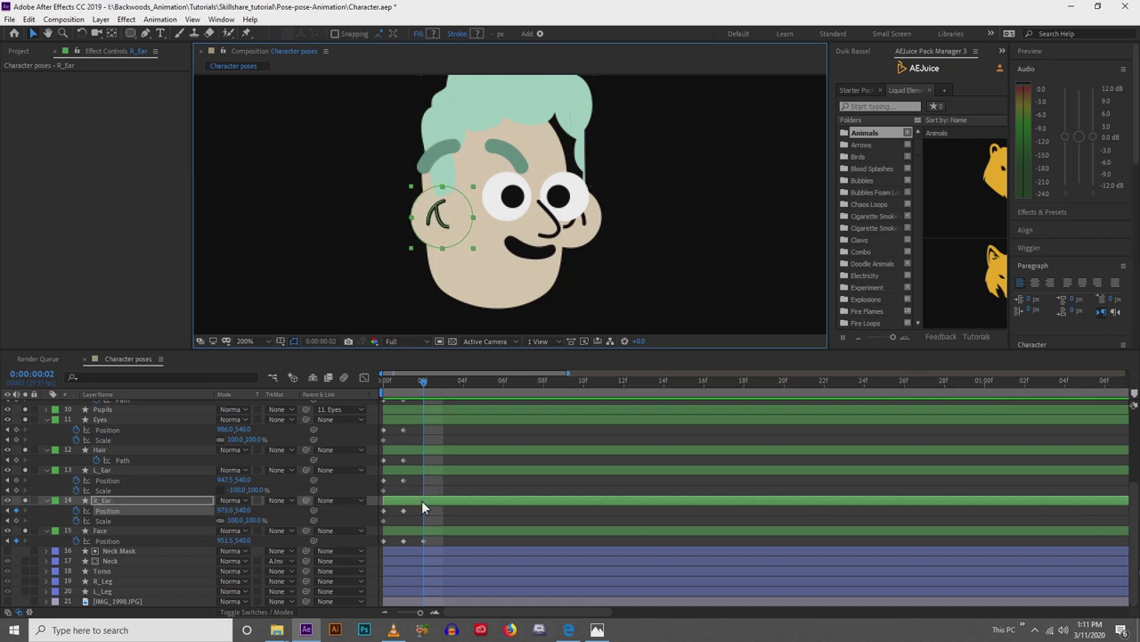
At frame 0:00:00:02, shift L_Ear left to about X 932.5 and compare the pose with the previous frame.
left_click(415, 469)
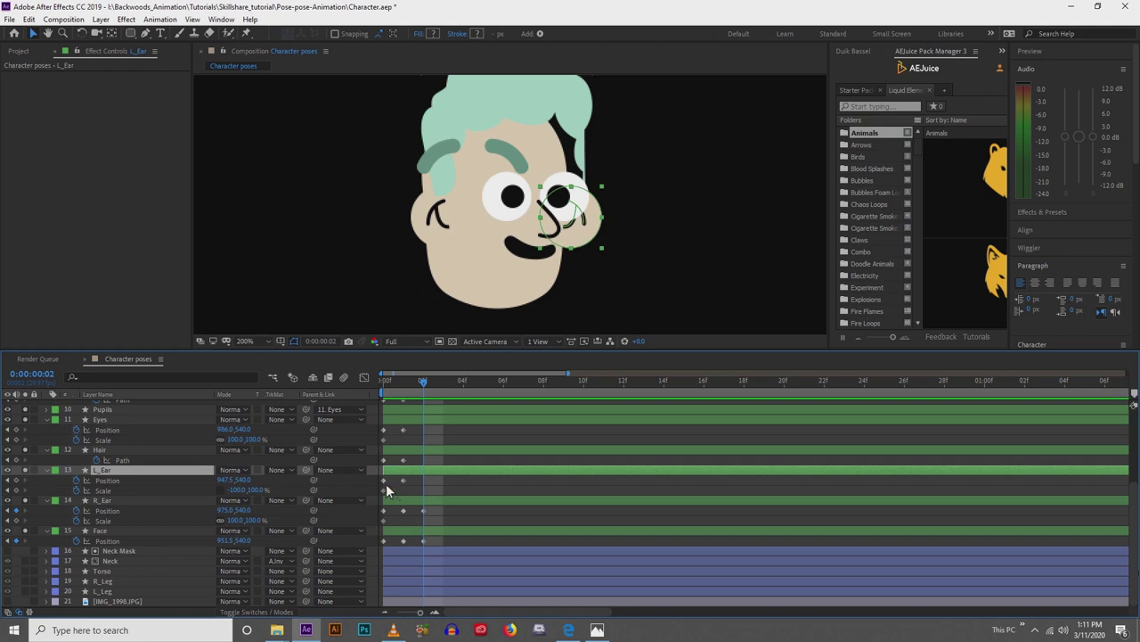
mouse_move(546, 225)
left_mouse_down()
mouse_move(561, 225)
mouse_move(529, 225)
left_mouse_up()
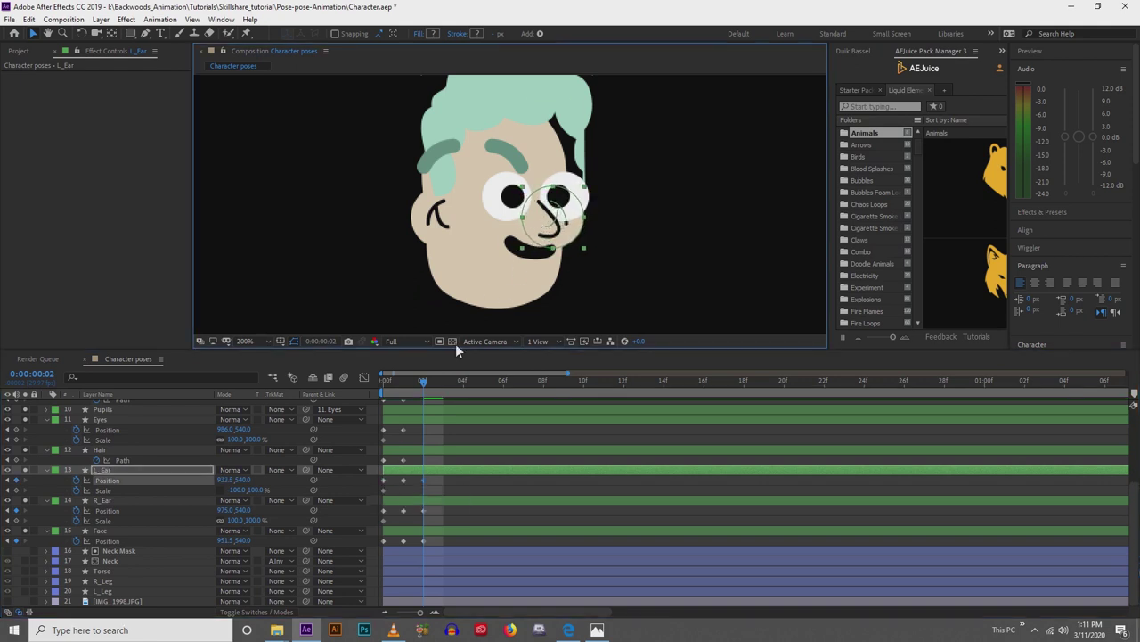
left_click(404, 390)
left_click(421, 385)
left_click(410, 387)
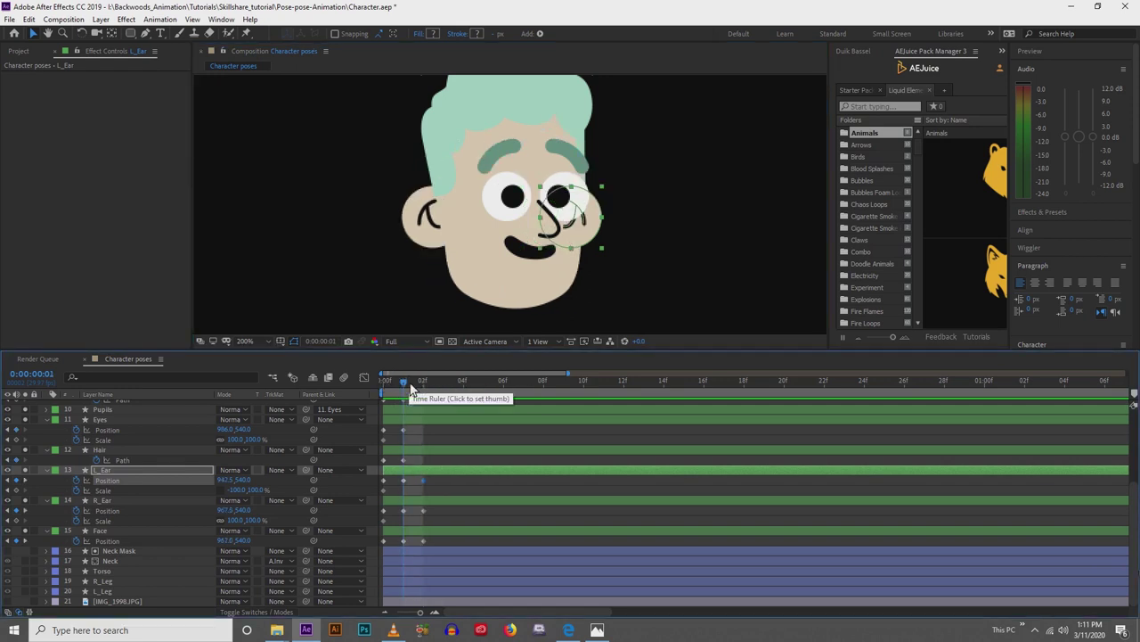
left_click(423, 385)
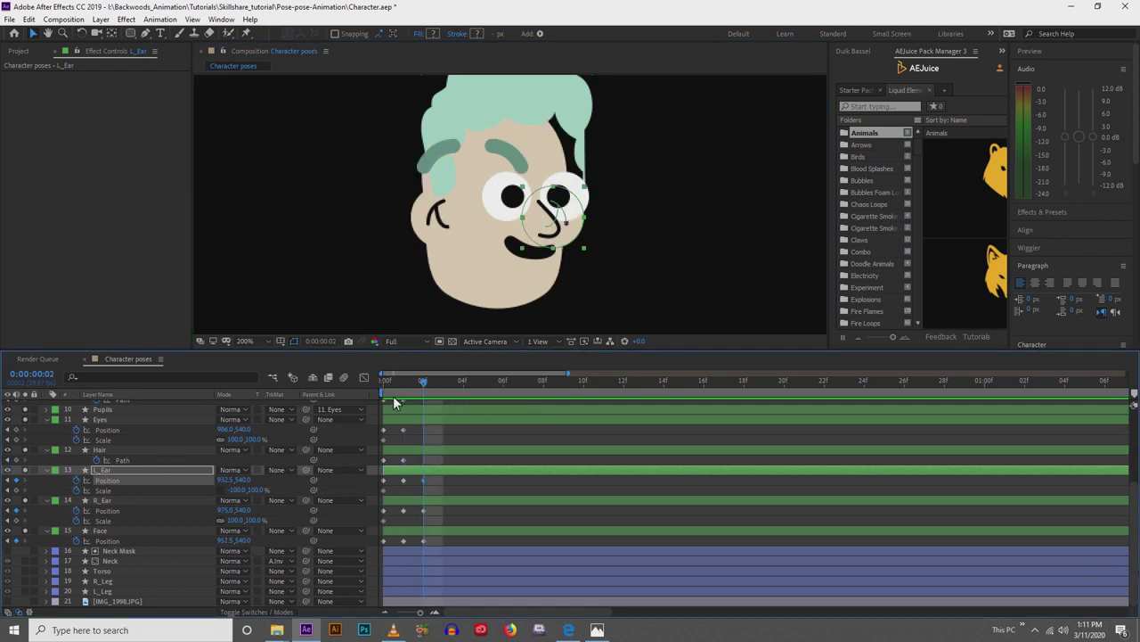
Copy the Hair layer's first Path keyframe to frame 0:00:00:02.
left_click(403, 448)
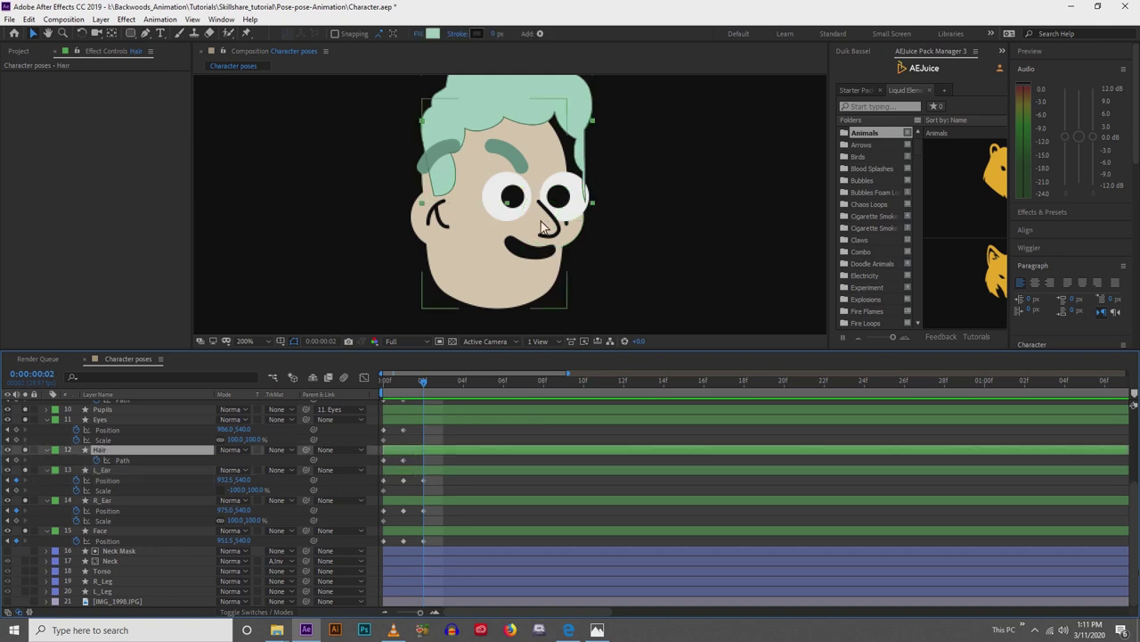
left_click(383, 461)
key("ctrl+c")
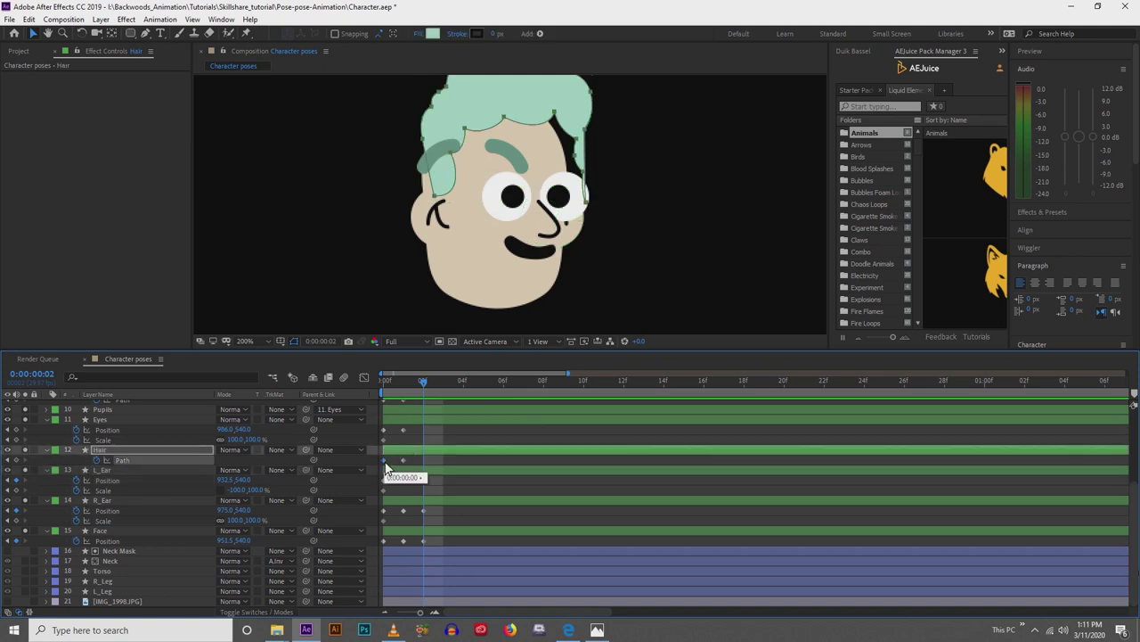
key("ctrl+v")
Narrow the left sideburn of the Hair path at frame 0:00:00:02 by reshaping its inner curve and outer edge.
scroll(443, 222, "up", 1)
left_click_drag(451, 194, 459, 299)
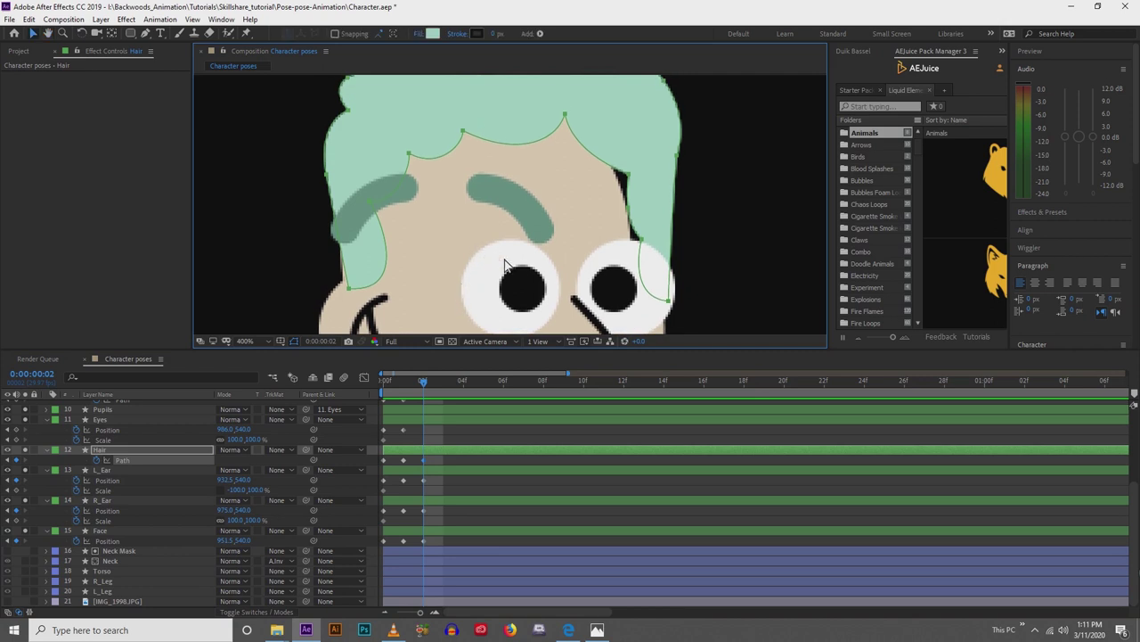
scroll(438, 237, "down", 2)
left_click(349, 243)
left_click_drag(349, 243, 337, 244)
left_click_drag(374, 168, 340, 154)
left_click_drag(402, 248, 363, 235)
left_click_drag(353, 195, 348, 171)
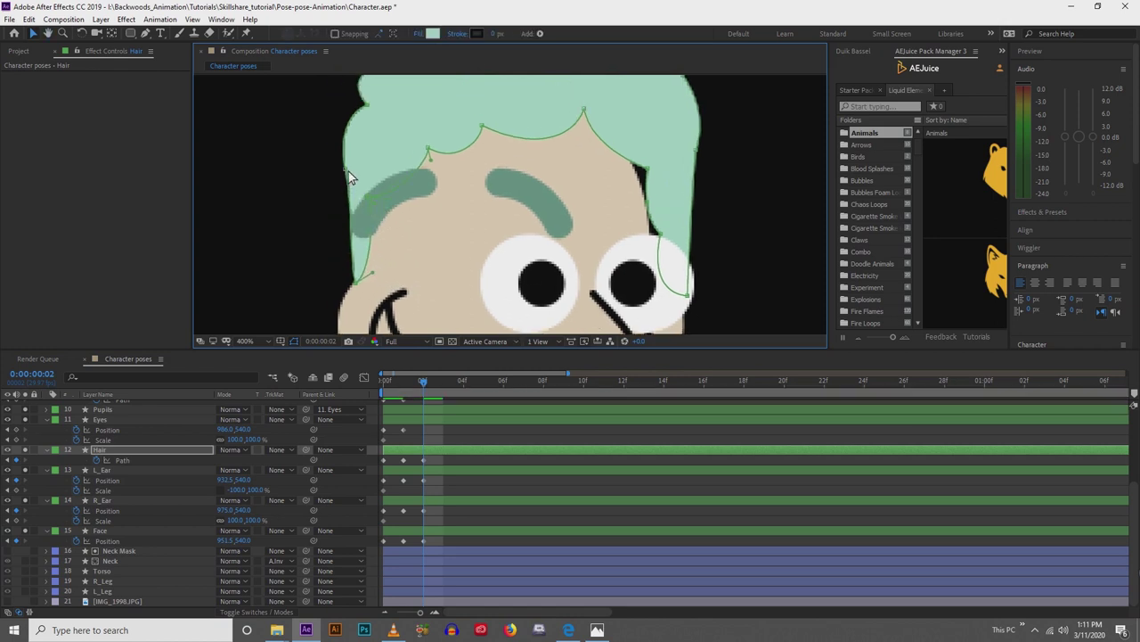
left_click(346, 169)
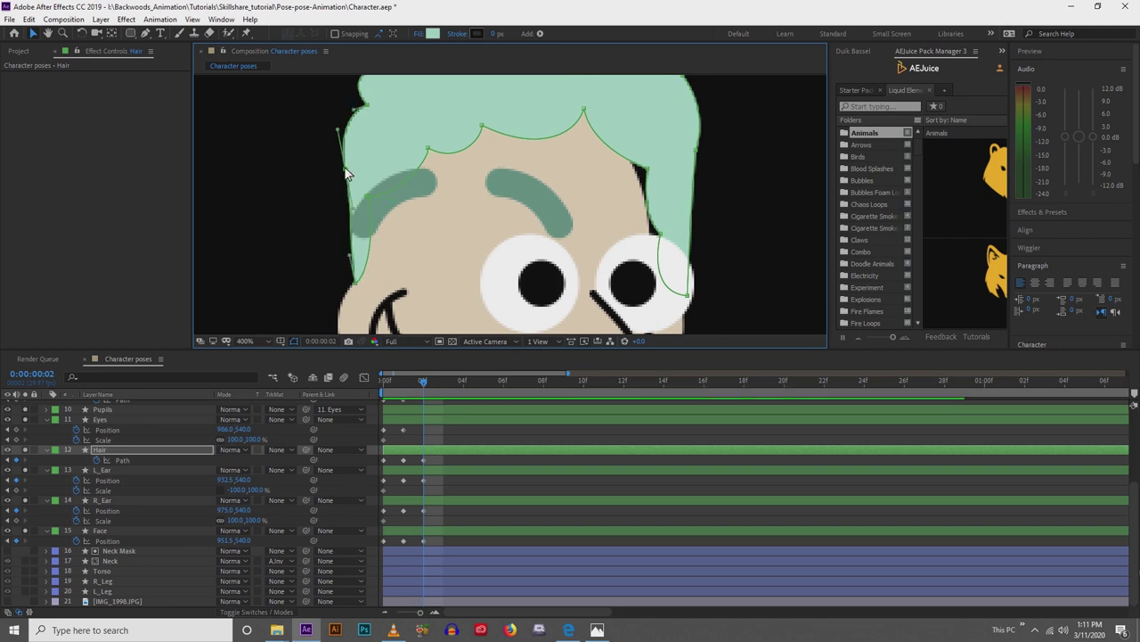
left_click_drag(348, 178, 355, 177)
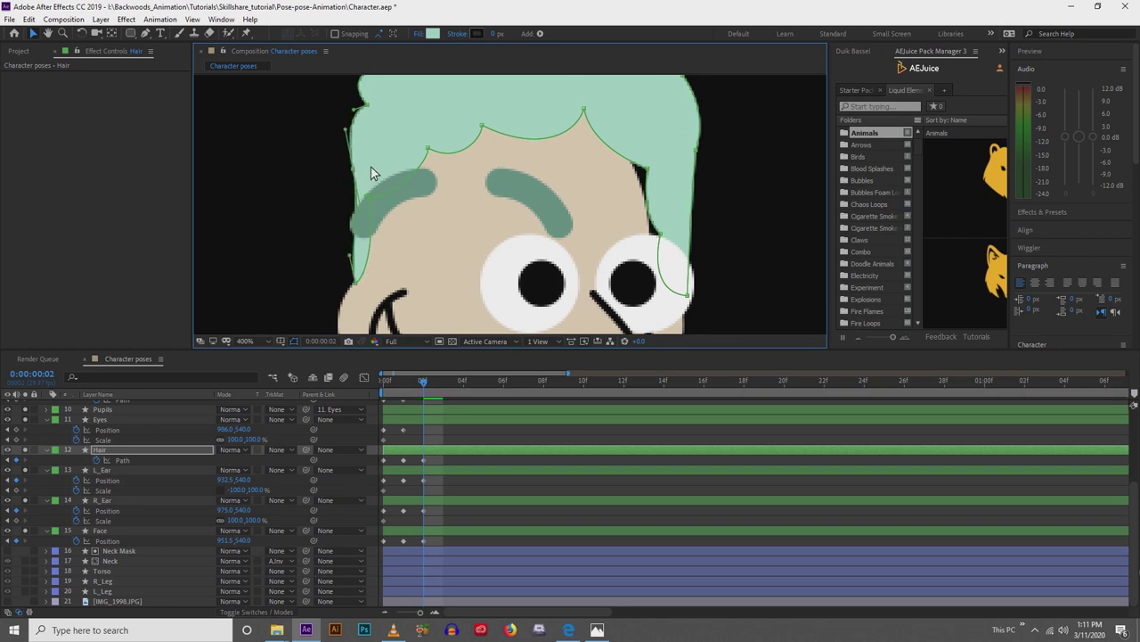
Pull the leftmost fringe peak of the Hair path further left above the eyebrow.
left_click_drag(428, 148, 390, 147)
key("space")
left_click_drag(485, 183, 490, 220)
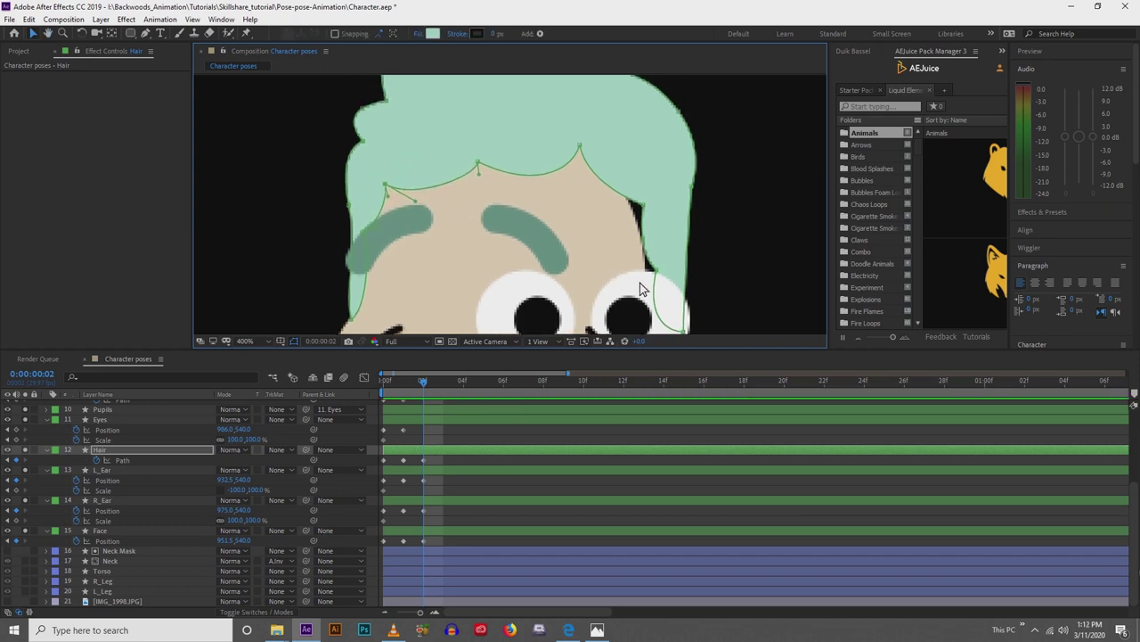
Pull the Hair path's right sideburn points inward over the face edge and move the middle fringe peak left.
left_click_drag(640, 283, 612, 247)
left_click_drag(670, 297, 662, 296)
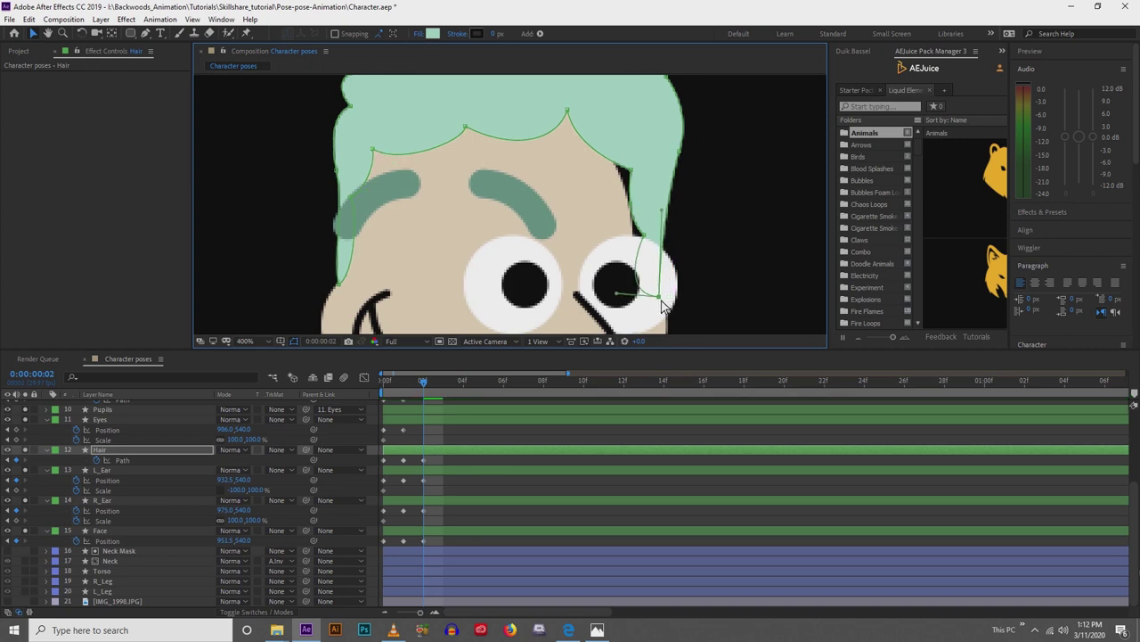
left_click_drag(644, 245, 573, 232)
left_click_drag(596, 161, 568, 160)
left_click_drag(497, 174, 468, 202)
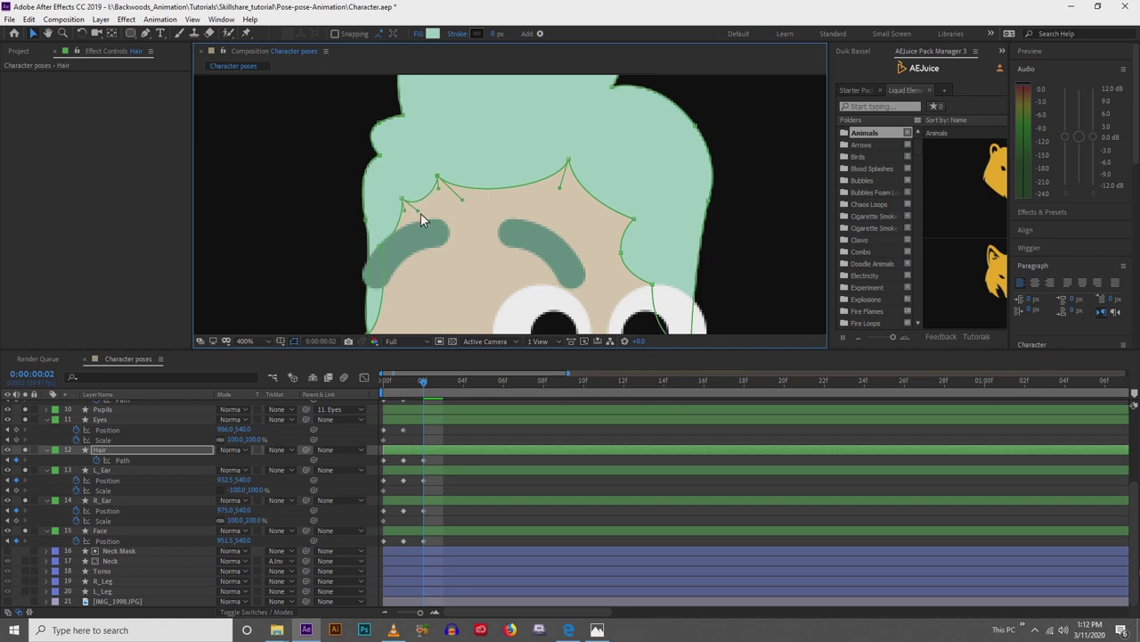
scroll(539, 210, "down", 2)
left_click_drag(508, 226, 482, 205)
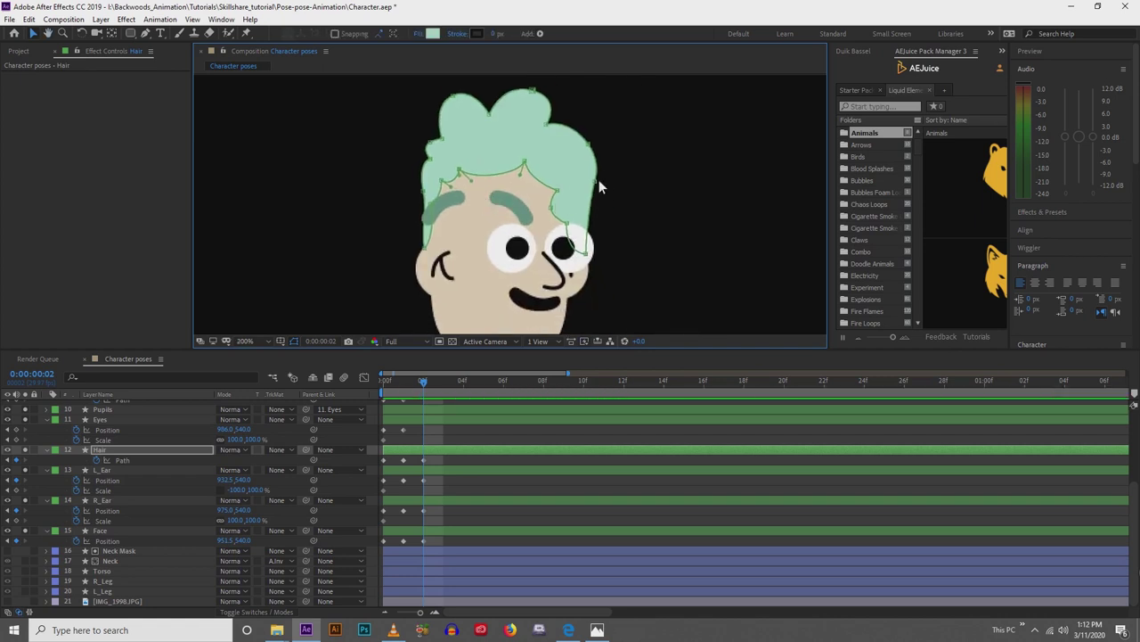
Pull the Hair path's right outer edge inward and shift the two top curls left at frame 0:00:00:02.
left_click_drag(589, 146, 580, 145)
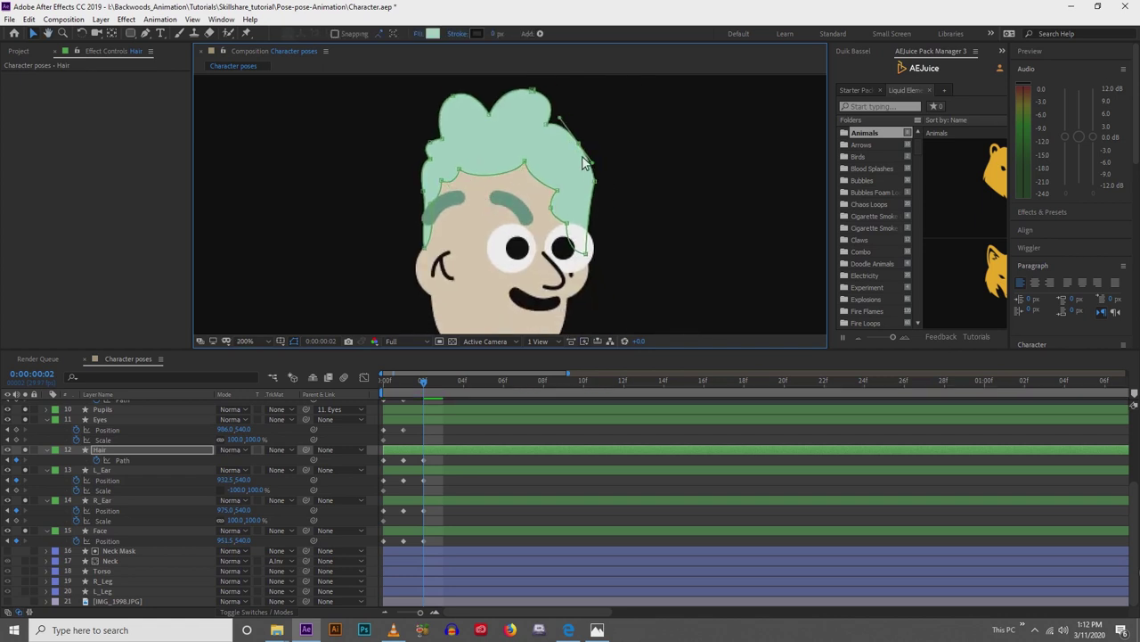
left_click_drag(595, 186, 590, 193)
left_click_drag(545, 125, 477, 83)
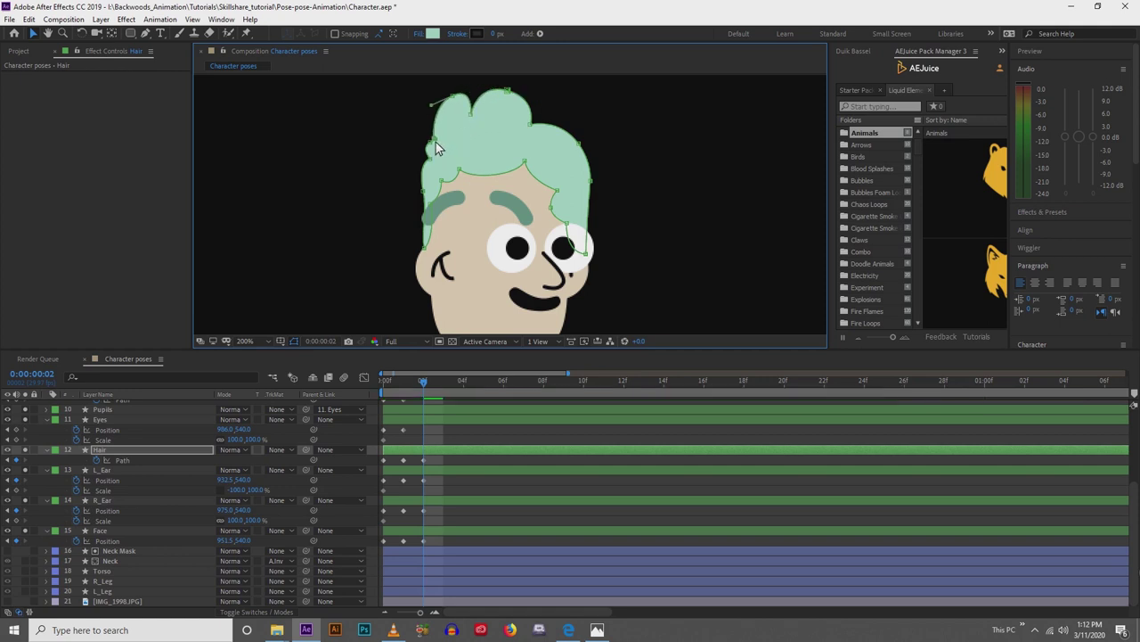
Reshape the tops of the Hair path's two upper curls so they lean further left.
key("period")
left_click_drag(452, 159, 563, 290)
left_click_drag(460, 212, 433, 222)
key("ctrl+z")
left_click_drag(506, 129, 464, 121)
left_click_drag(619, 107, 542, 105)
scroll(542, 103, "down", 1)
left_click_drag(554, 251, 505, 173)
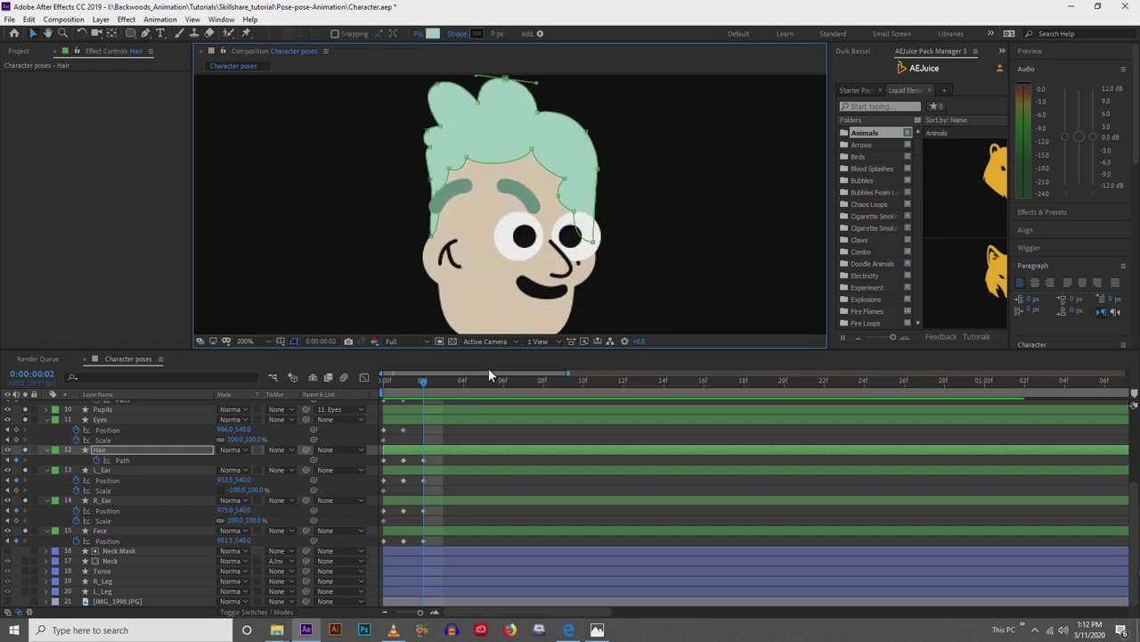
left_click(473, 437)
left_click_drag(461, 252, 466, 252)
mouse_move(423, 383)
left_mouse_down()
mouse_move(405, 383)
mouse_move(427, 386)
mouse_move(406, 383)
mouse_move(416, 385)
left_mouse_up()
Move the Eyes layer left to position 932.0, 540.0 at frame 0:00:00:02.
left_click(418, 432)
left_click(417, 421)
left_click_drag(526, 247, 397, 98)
left_click_drag(450, 258, 423, 116)
scroll(457, 193, "down", 2)
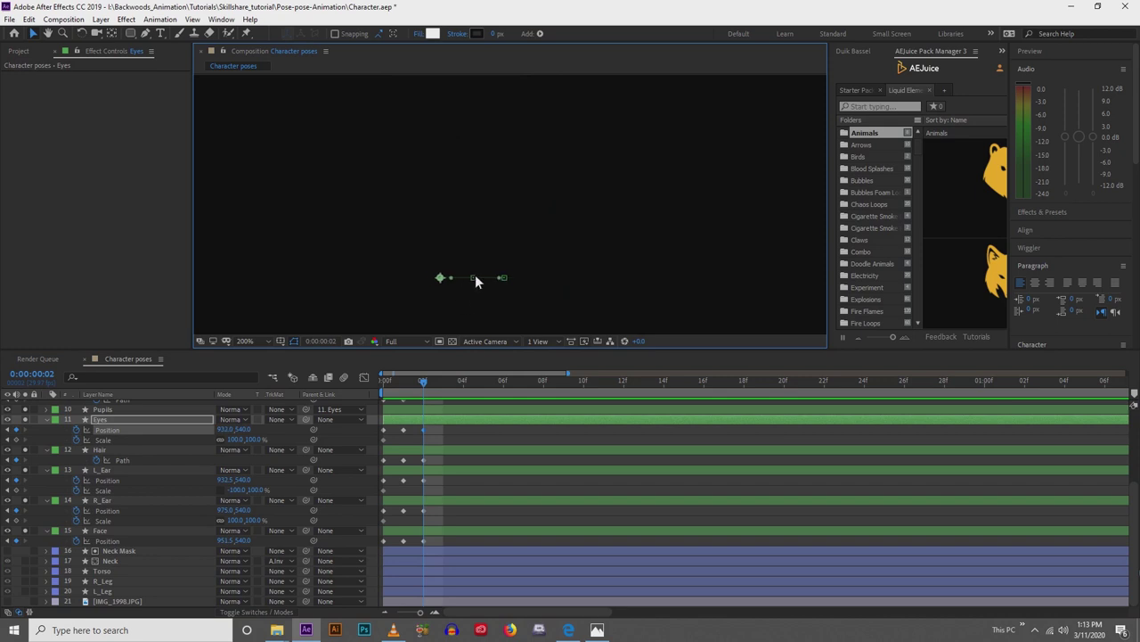
scroll(443, 238, "up", 8)
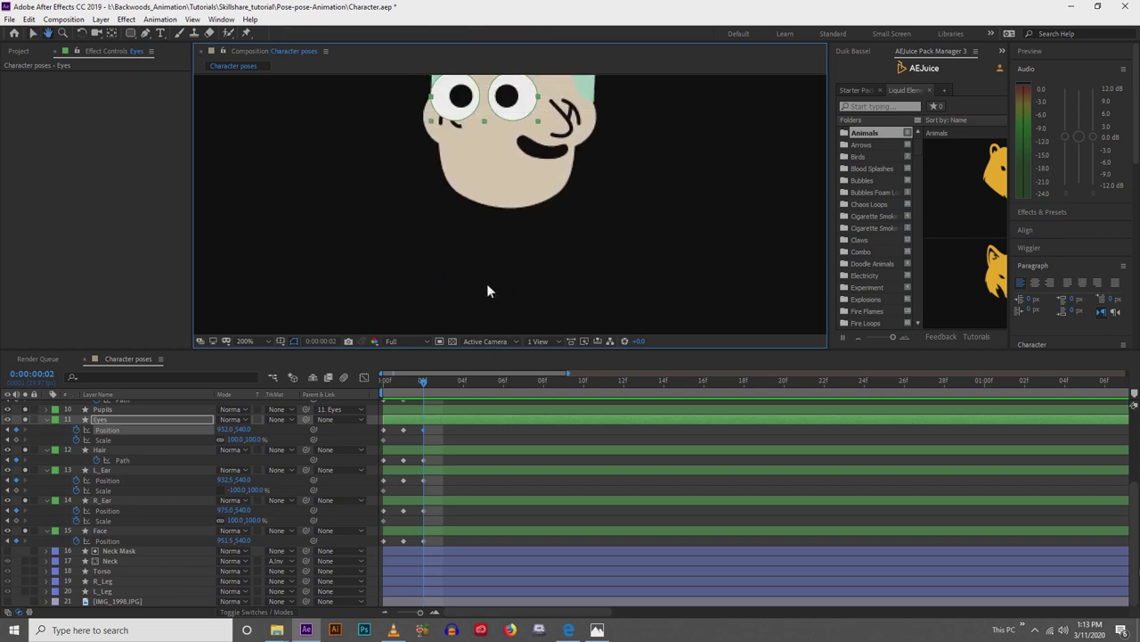
key("v")
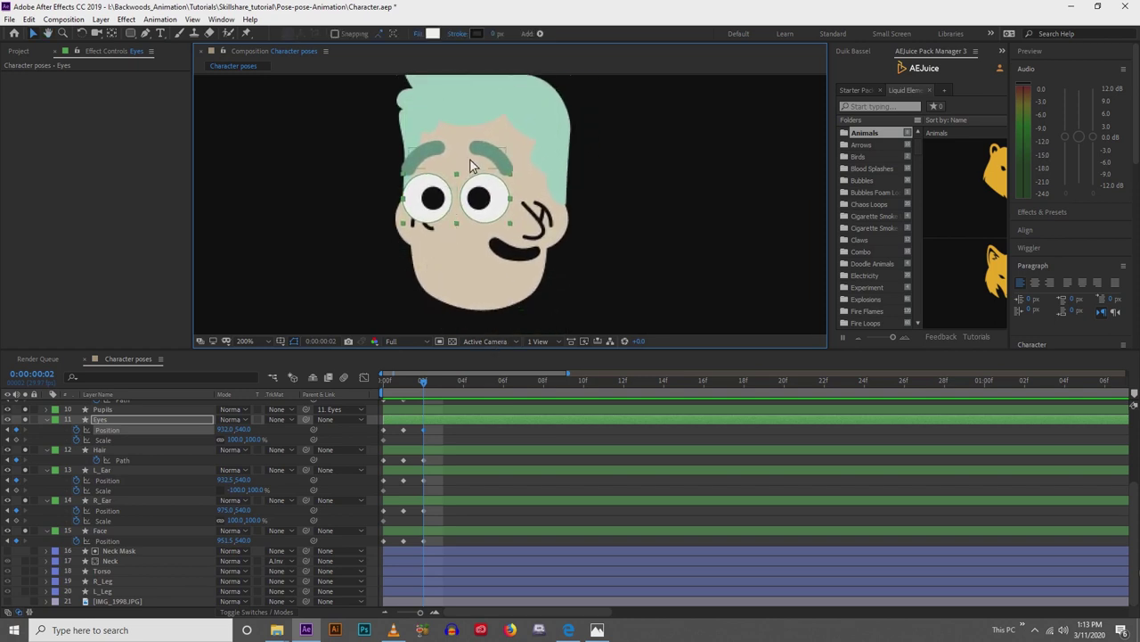
scroll(410, 430, "up", 1)
Copy the Nose layer's first Path keyframe to frame 0:00:00:02.
left_click(414, 416)
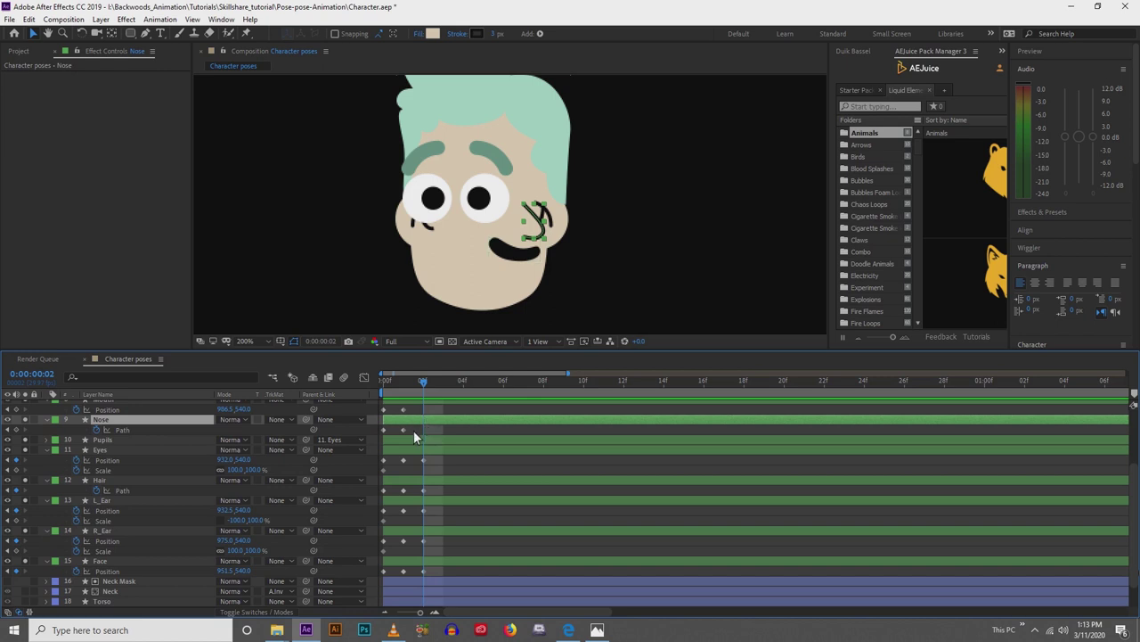
left_click(383, 430)
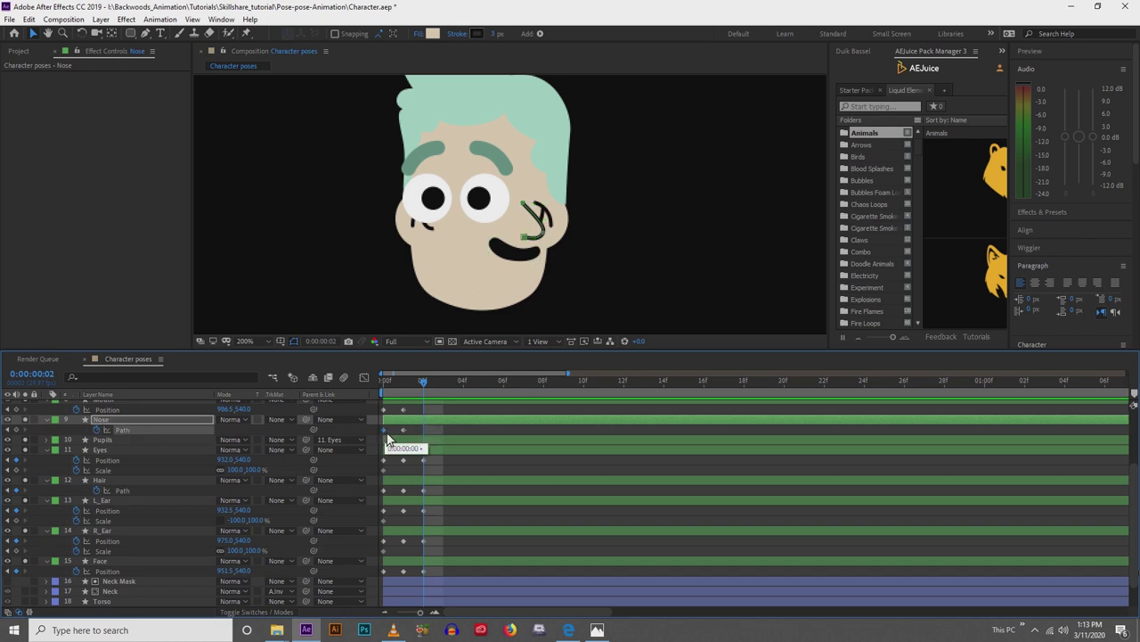
key("ctrl+v")
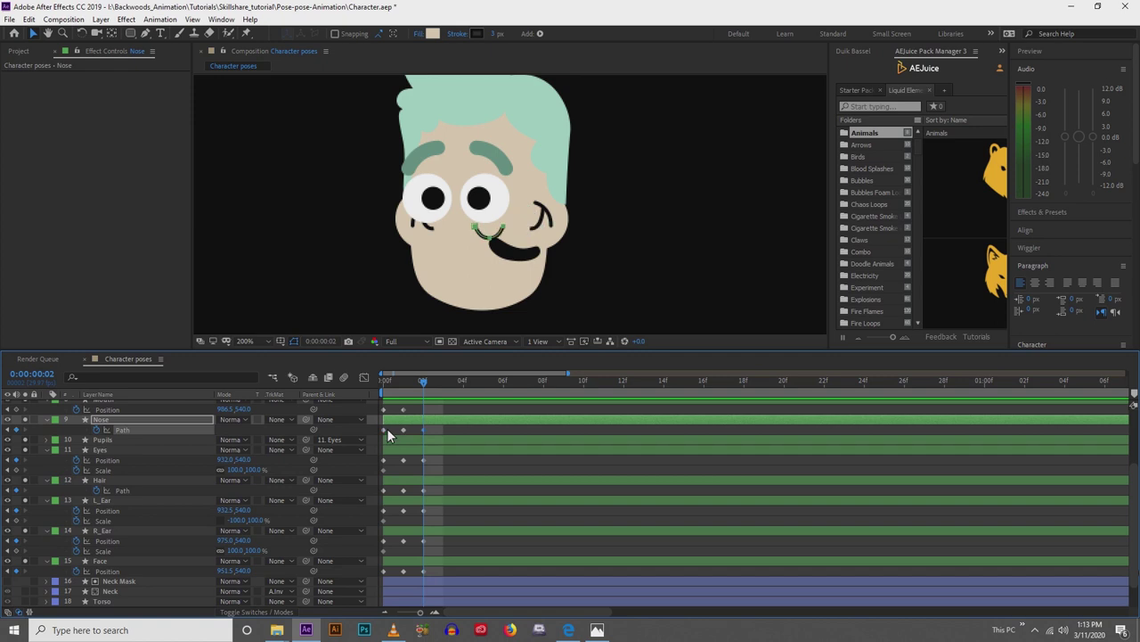
Reposition the Nose path's three points to form a left-pointing nose starting between the eyes.
scroll(427, 235, "up", 2)
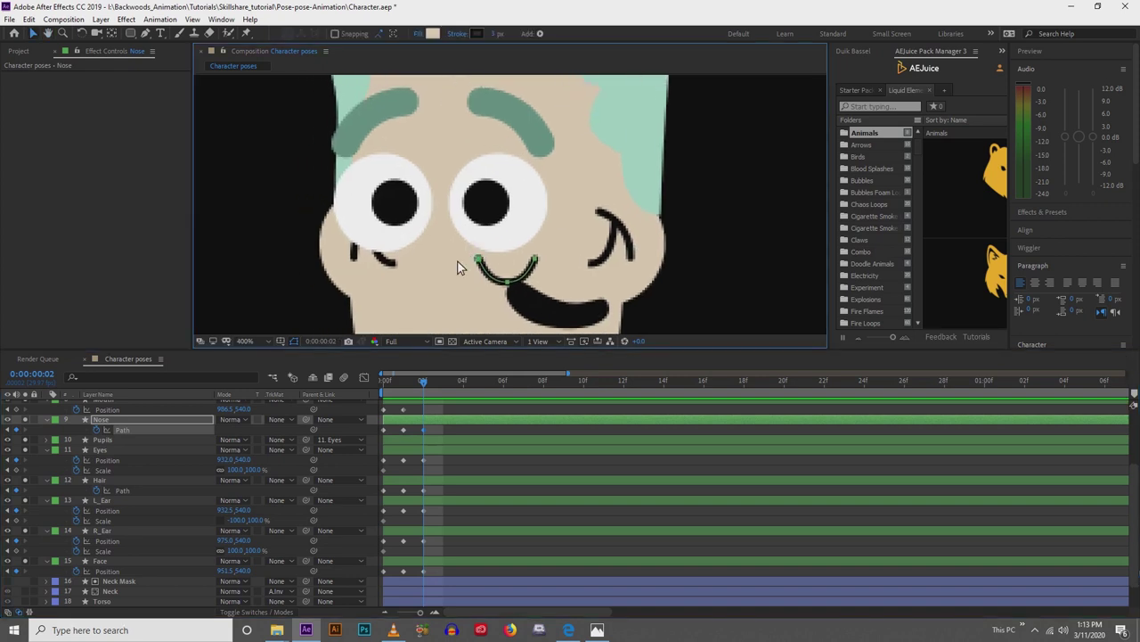
left_click_drag(482, 264, 438, 209)
left_click_drag(502, 282, 407, 279)
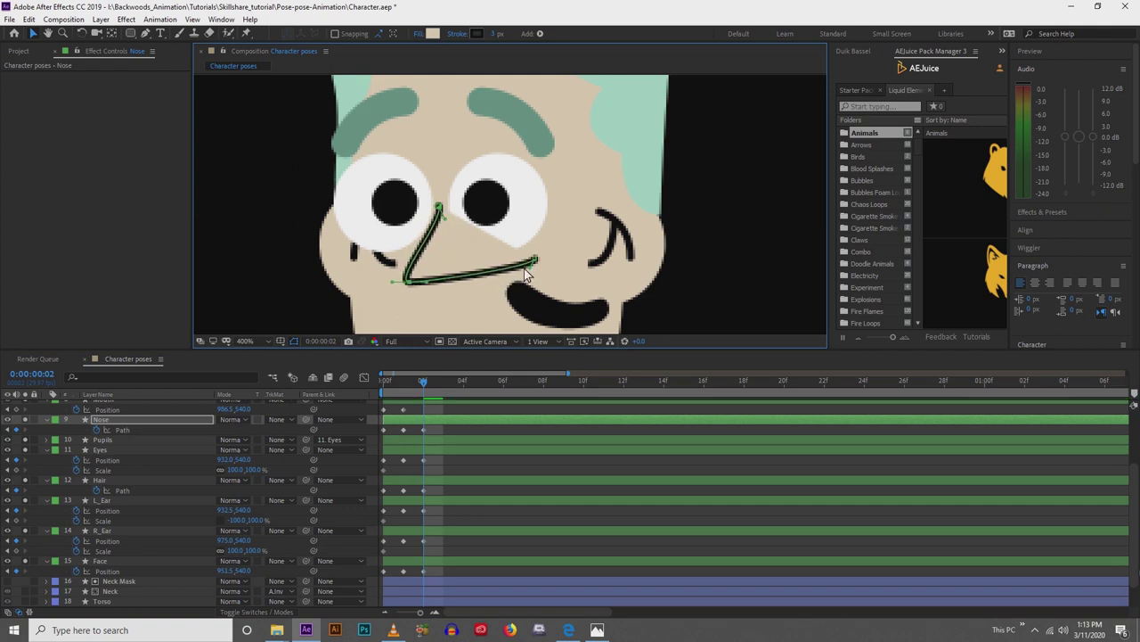
left_click_drag(535, 261, 427, 301)
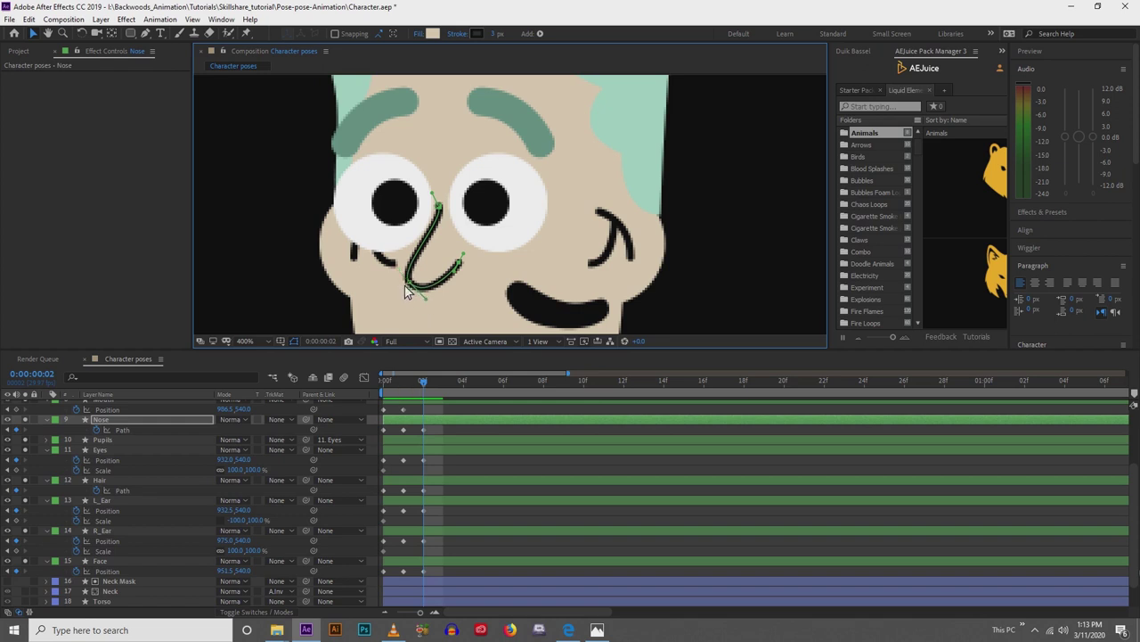
Smooth the left-pointing Nose path by adjusting its bridge and tip curves and lowering the nostril end point.
left_click_drag(433, 193, 431, 226)
left_click(439, 209)
key("space")
key("space")
left_click_drag(413, 290, 393, 253)
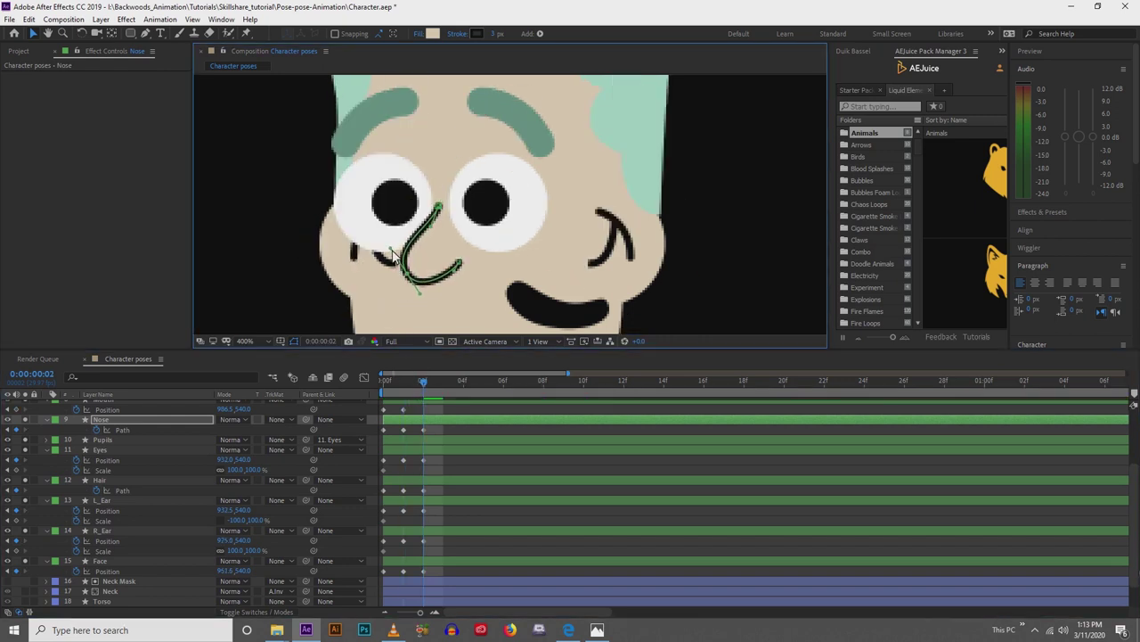
left_click_drag(421, 384, 417, 386)
left_click_drag(457, 264, 456, 274)
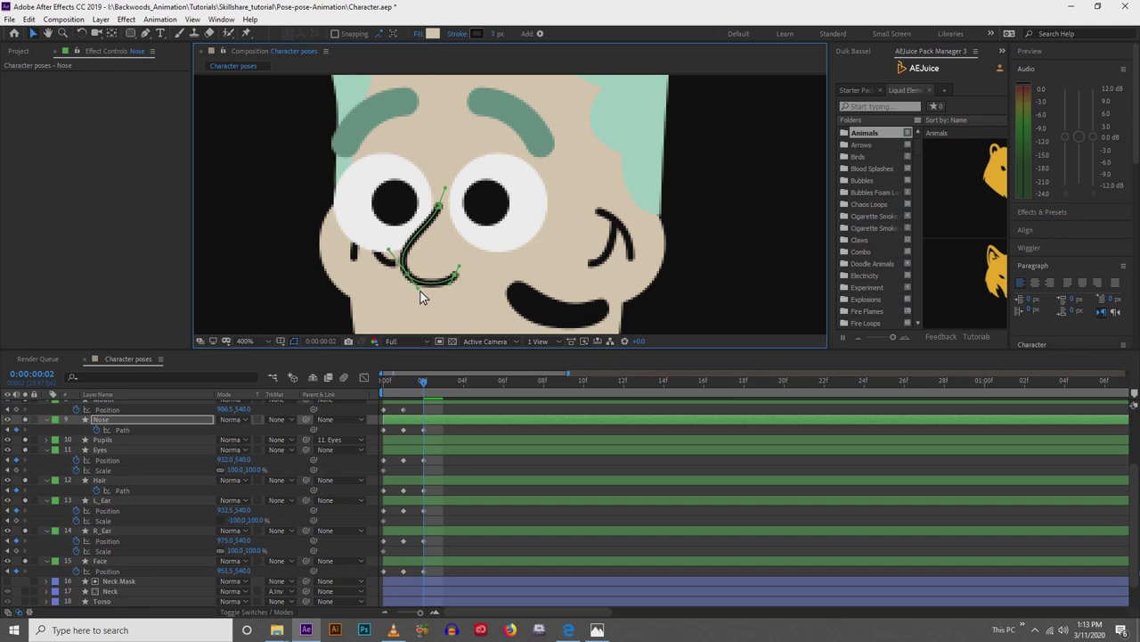
left_click(453, 434)
scroll(490, 236, "down", 2)
scroll(490, 236, "up", 1)
left_click_drag(458, 251, 482, 227)
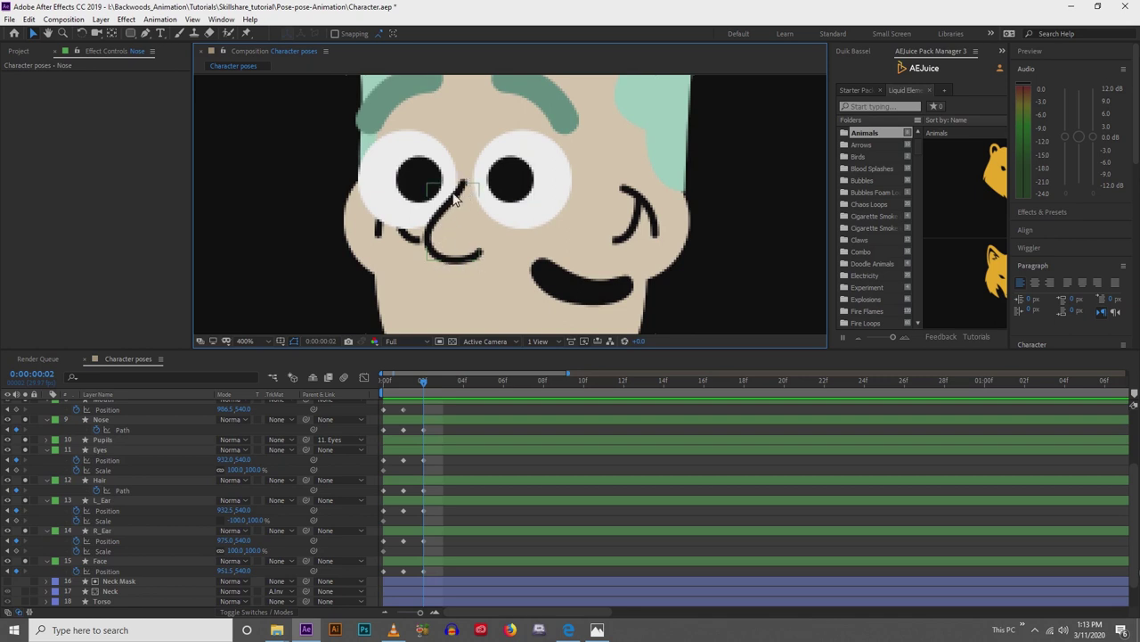
Raise the Nose path's upper point and curve the bridge toward the tip at frame 0:00:00:01.
left_click_drag(424, 390, 403, 390)
left_click(635, 239)
left_click(640, 246)
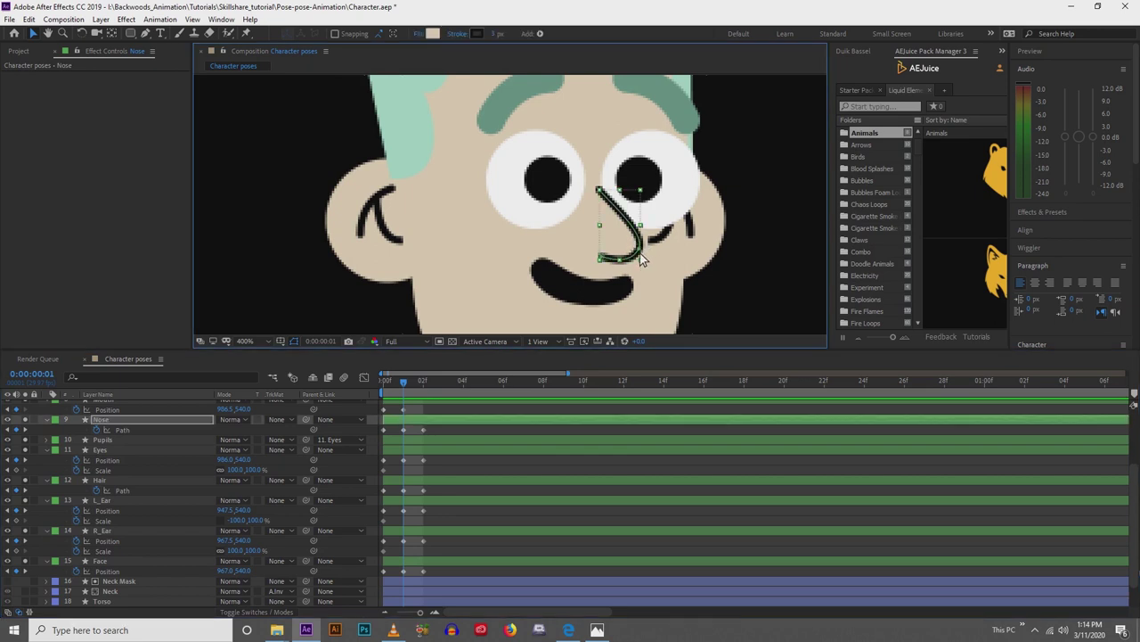
left_click(611, 205)
left_click_drag(600, 190, 597, 179)
left_click_drag(648, 233, 654, 220)
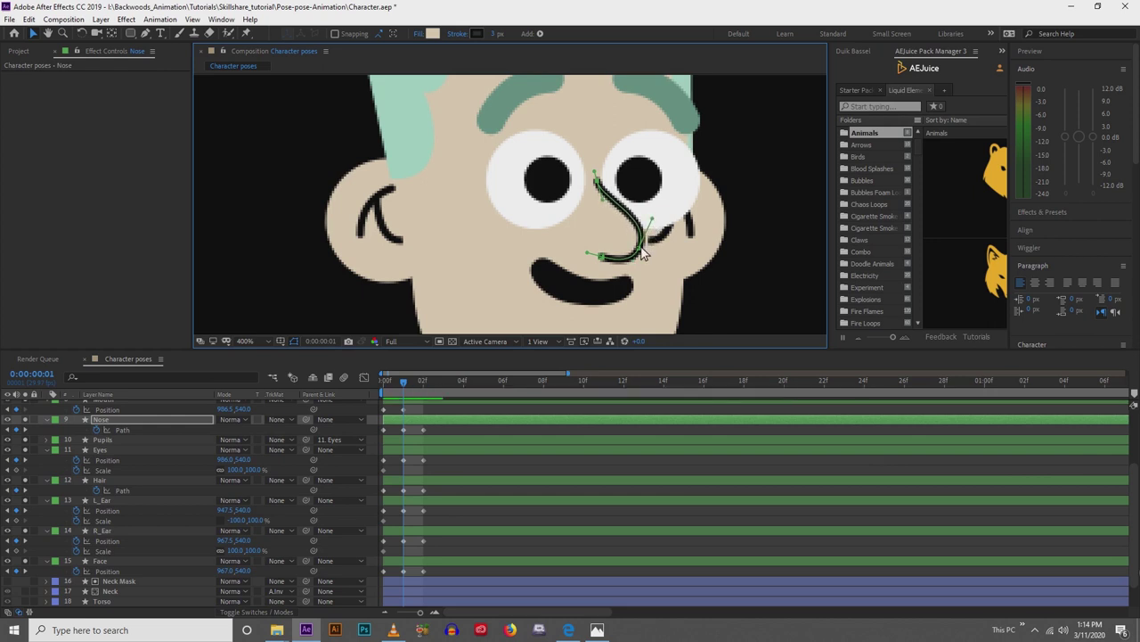
left_click(459, 428)
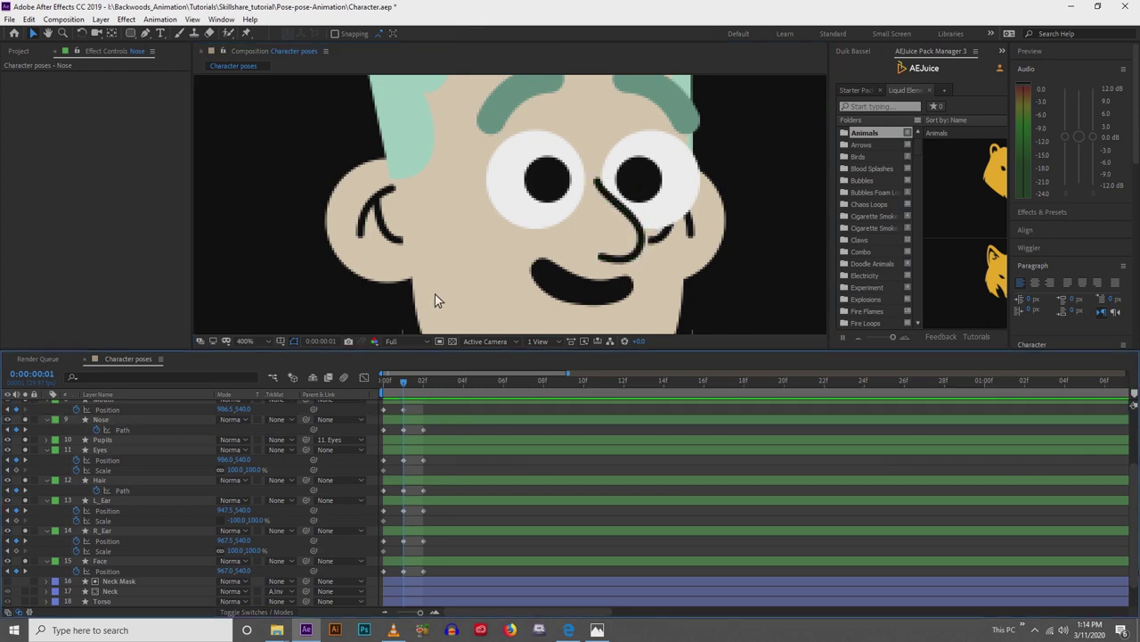
Nudge the tip of the right-pointing Nose path slightly outward at frame 0:00:00:01.
mouse_move(405, 385)
left_mouse_down()
mouse_move(421, 386)
mouse_move(407, 383)
left_mouse_up()
left_click(634, 253)
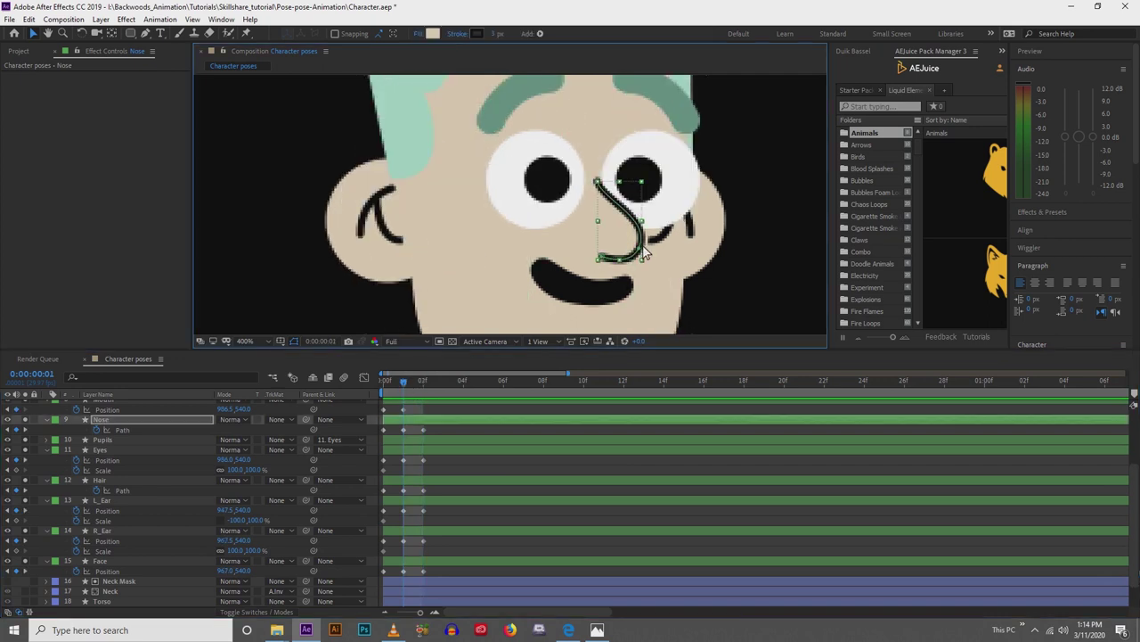
left_click_drag(643, 252, 645, 249)
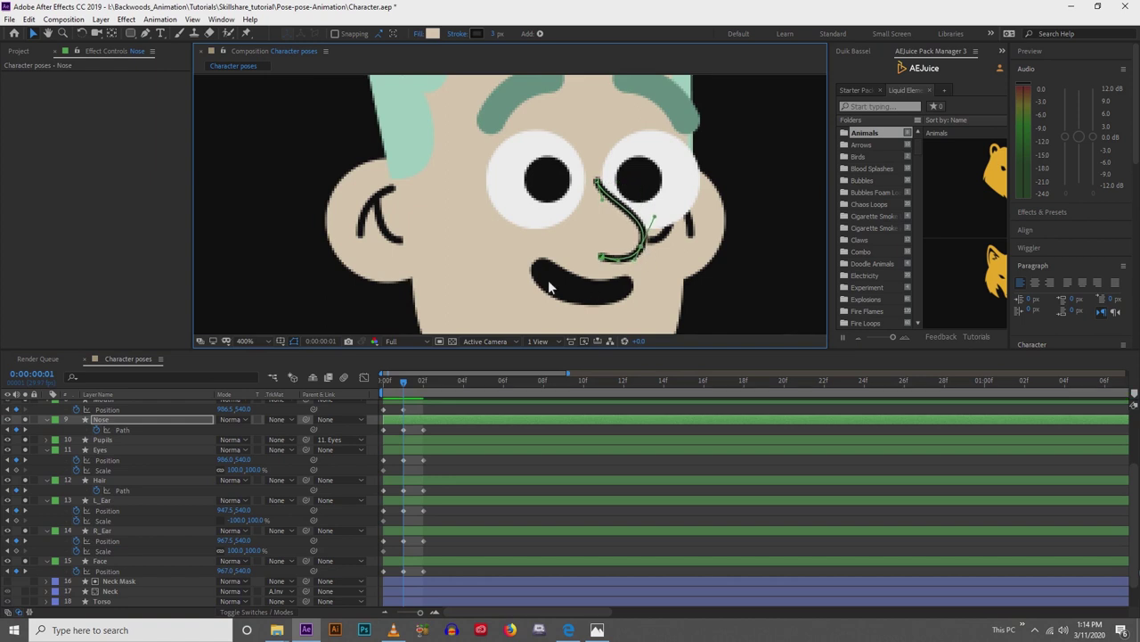
left_click(478, 432)
scroll(499, 270, "down", 1)
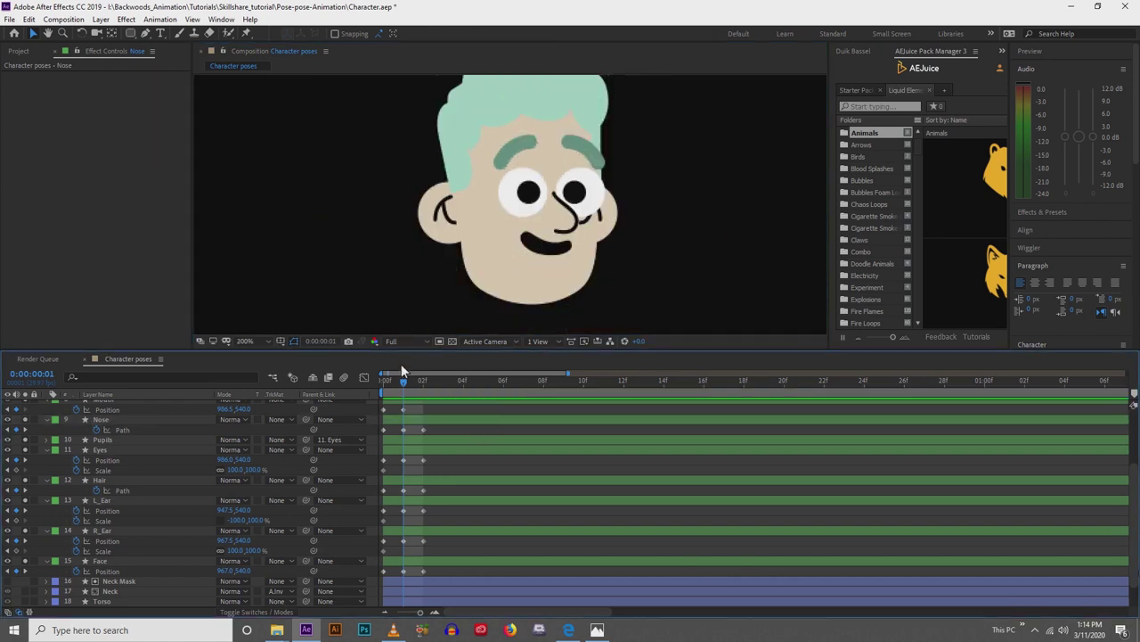
Move the Mouth layer left beneath the nose to position 933.0, 540.0 at frame 0:00:00:02.
mouse_move(403, 385)
left_mouse_down()
mouse_move(386, 385)
mouse_move(421, 395)
left_mouse_up()
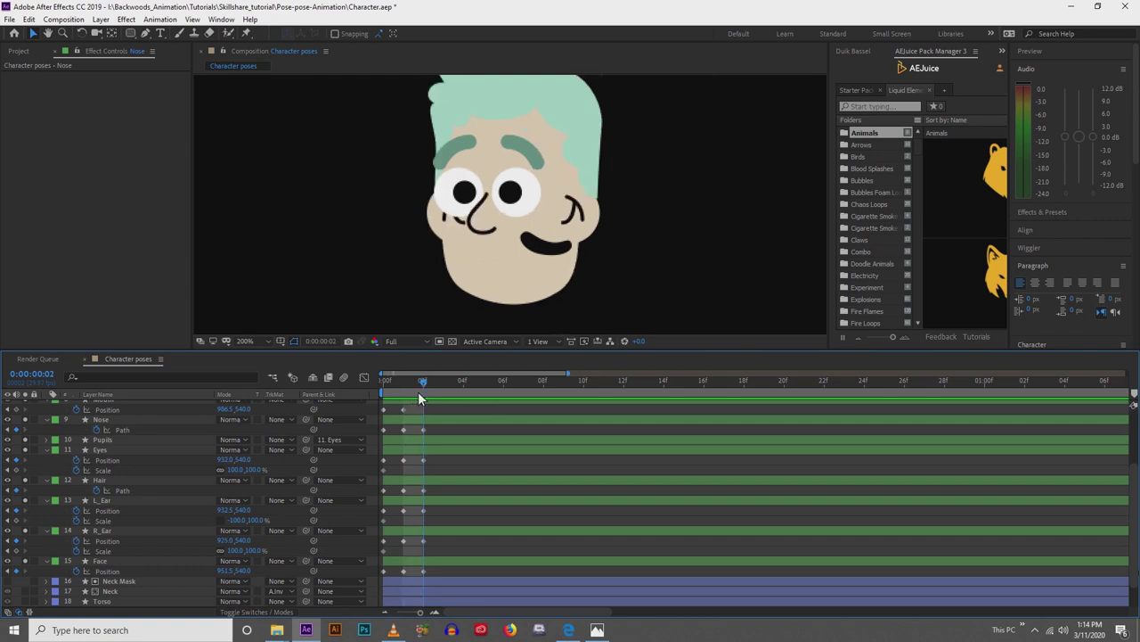
left_click(537, 249)
left_click_drag(549, 256, 469, 198)
key("space")
left_click_drag(481, 315, 449, 135)
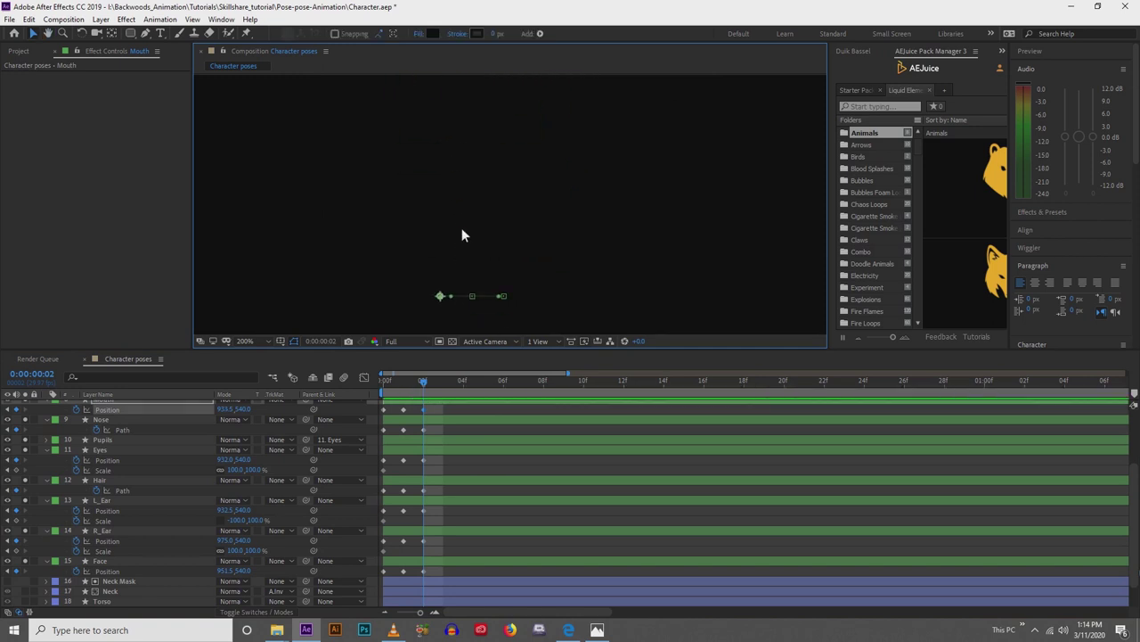
scroll(481, 191, "up", 3)
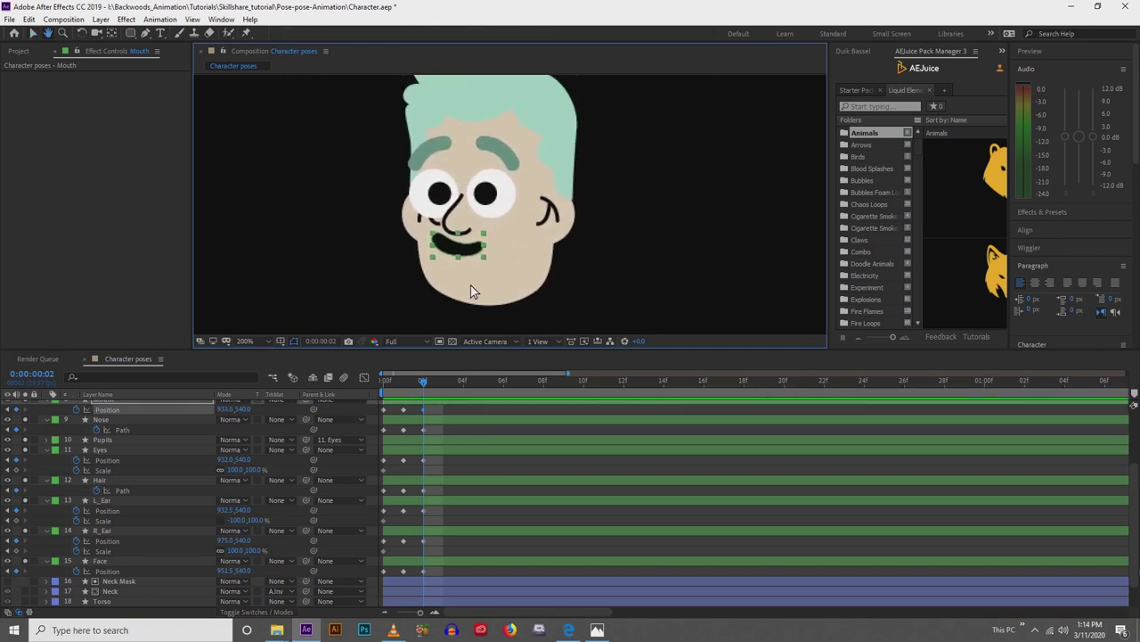
Move the L_Ear layer outward to position 945.5, 540.0 at frame 0:00:00:02.
mouse_move(425, 390)
left_mouse_down()
mouse_move(383, 392)
mouse_move(423, 385)
left_mouse_up()
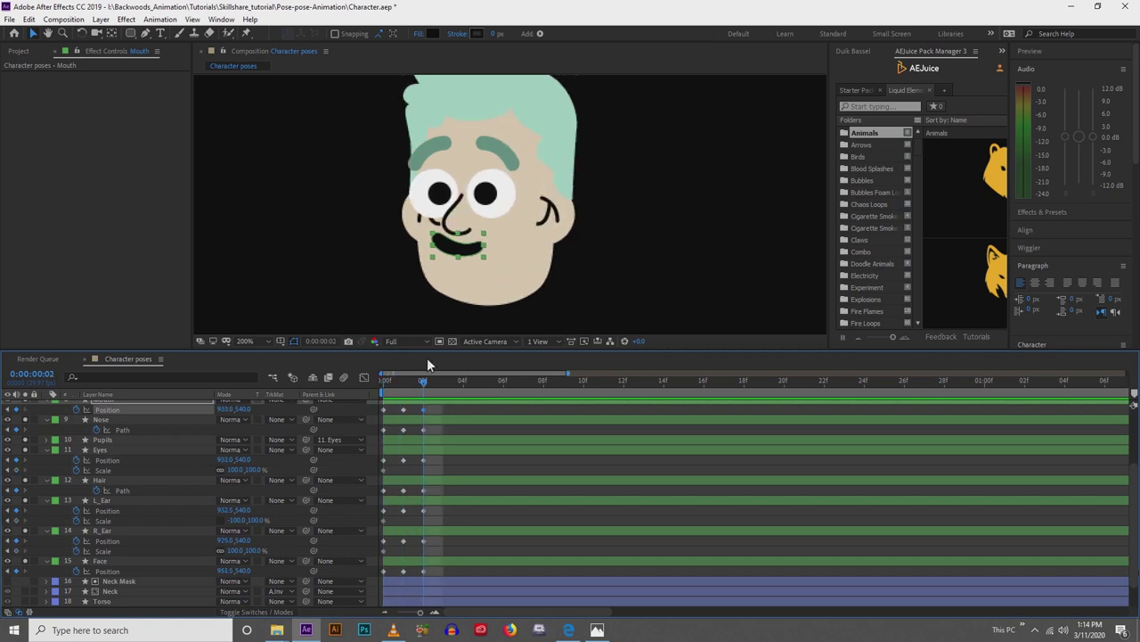
left_click(553, 223)
left_click_drag(552, 223, 568, 223)
mouse_move(403, 396)
left_mouse_down()
mouse_move(385, 393)
mouse_move(371, 409)
mouse_move(428, 393)
mouse_move(392, 395)
mouse_move(419, 392)
left_mouse_up()
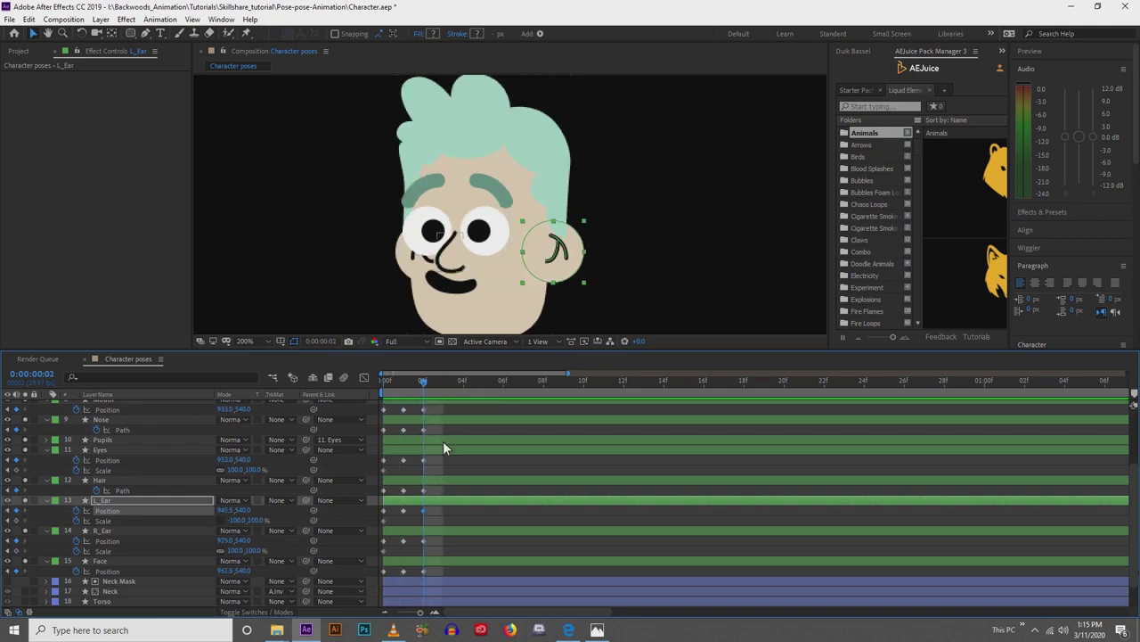
Copy the Eyebrows layer's first Position keyframe to frame 0:00:00:03.
scroll(427, 539, "down", 1)
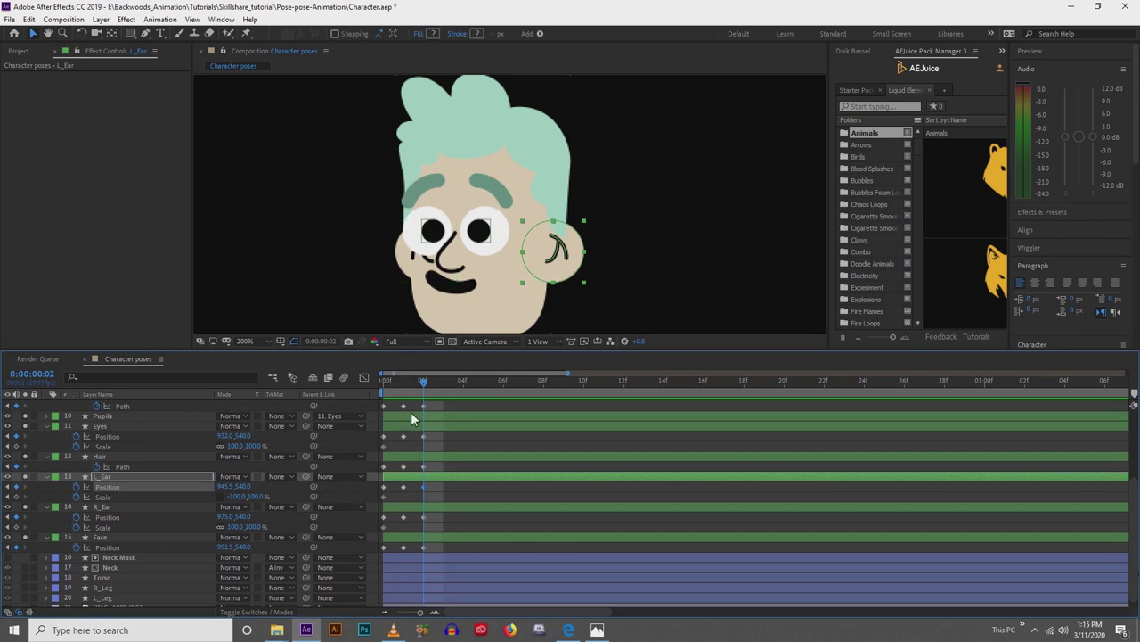
left_click(442, 380)
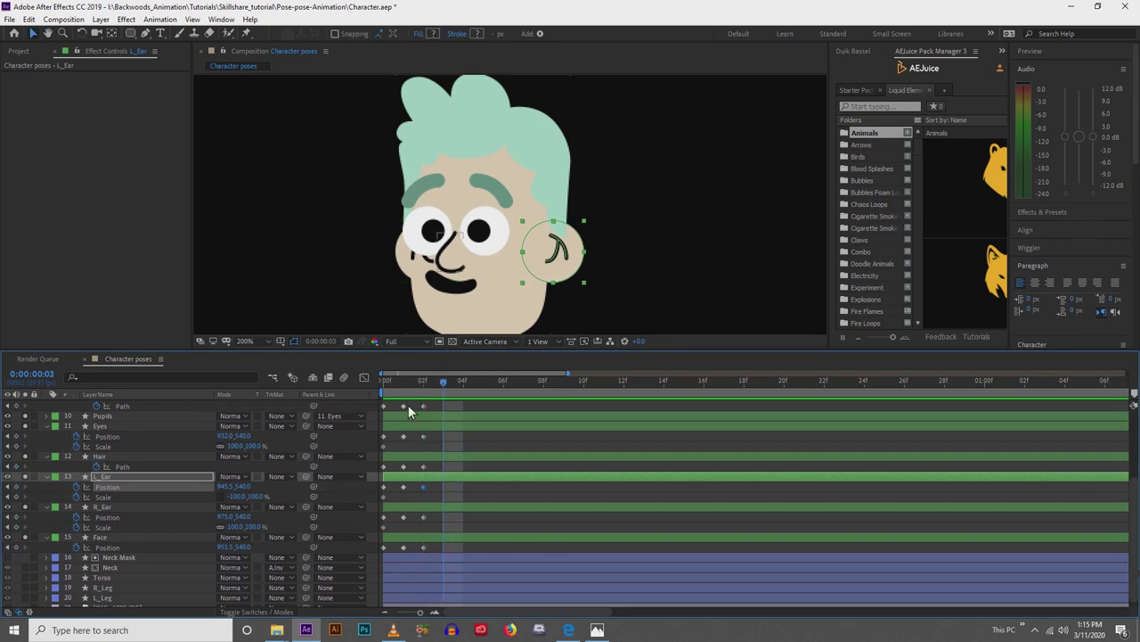
scroll(387, 428, "up", 3)
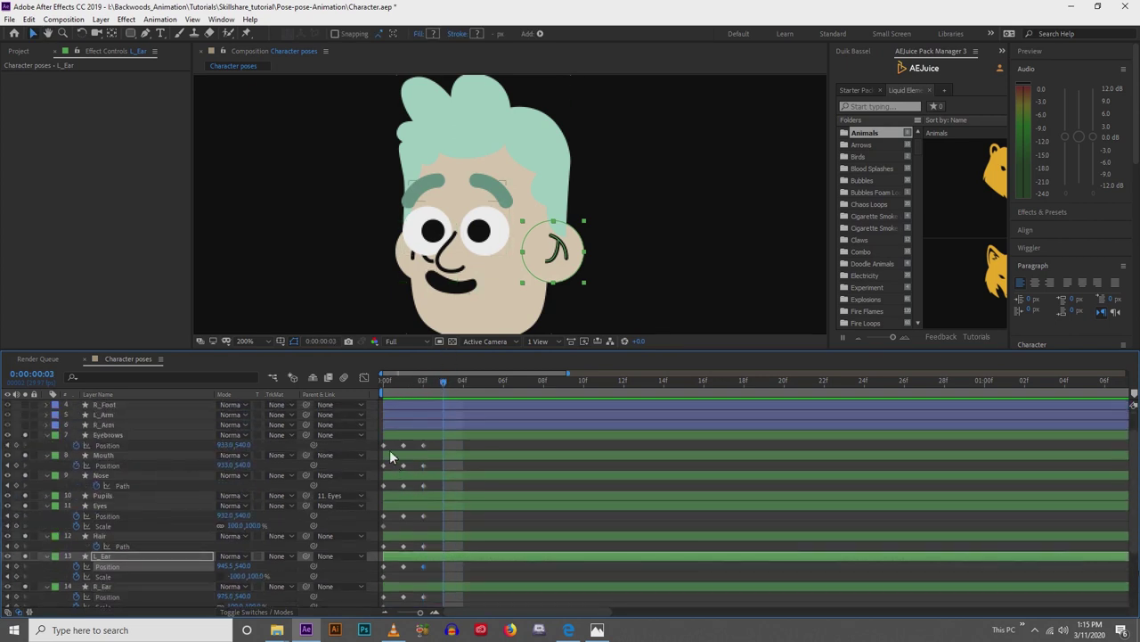
left_click(384, 444)
key("ctrl+c")
key("ctrl+v")
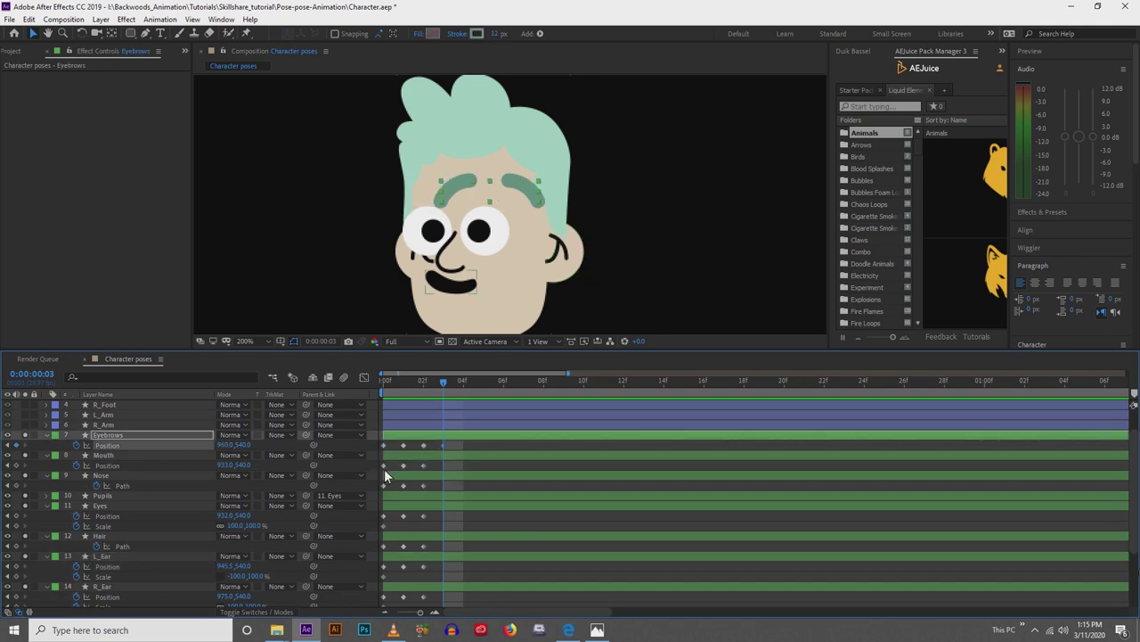
Copy the first Mouth Position keyframe and the first Nose Path keyframe to frame 0:00:00:03.
left_click(384, 466)
key("ctrl+c")
key("ctrl+v")
key("ctrl+c")
key("ctrl+v")
left_click(384, 485)
key("ctrl+c")
key("ctrl+v")
Copy the first Eyes Position keyframe and the first Hair Path keyframe to frame 0:00:00:03.
left_click(384, 515)
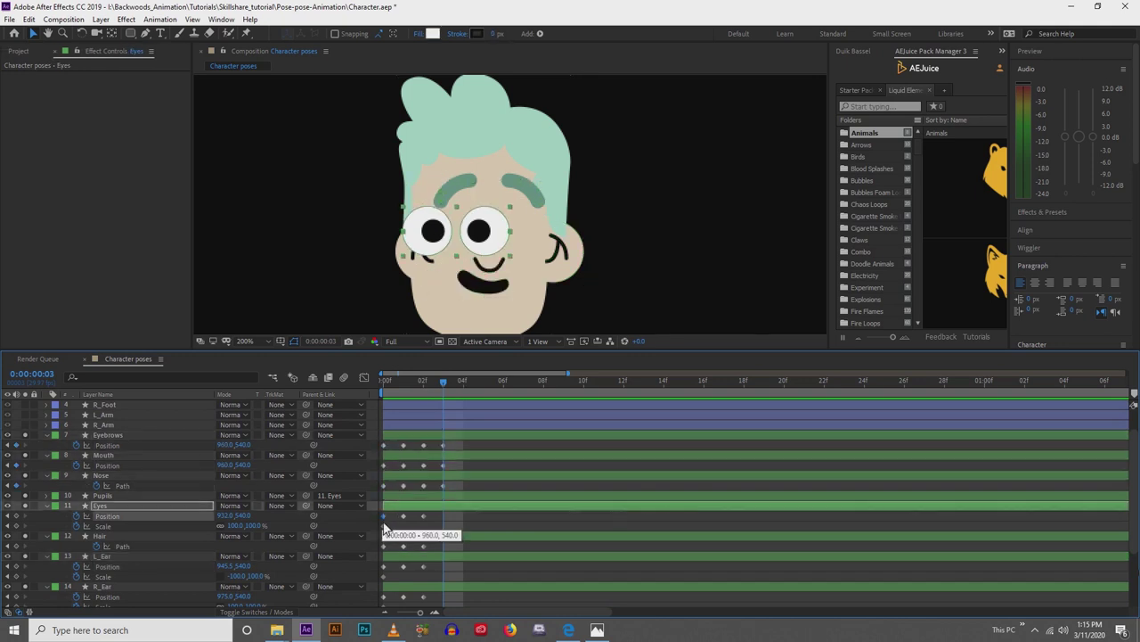
key("ctrl+c")
key("ctrl+v")
scroll(385, 532, "down", 1)
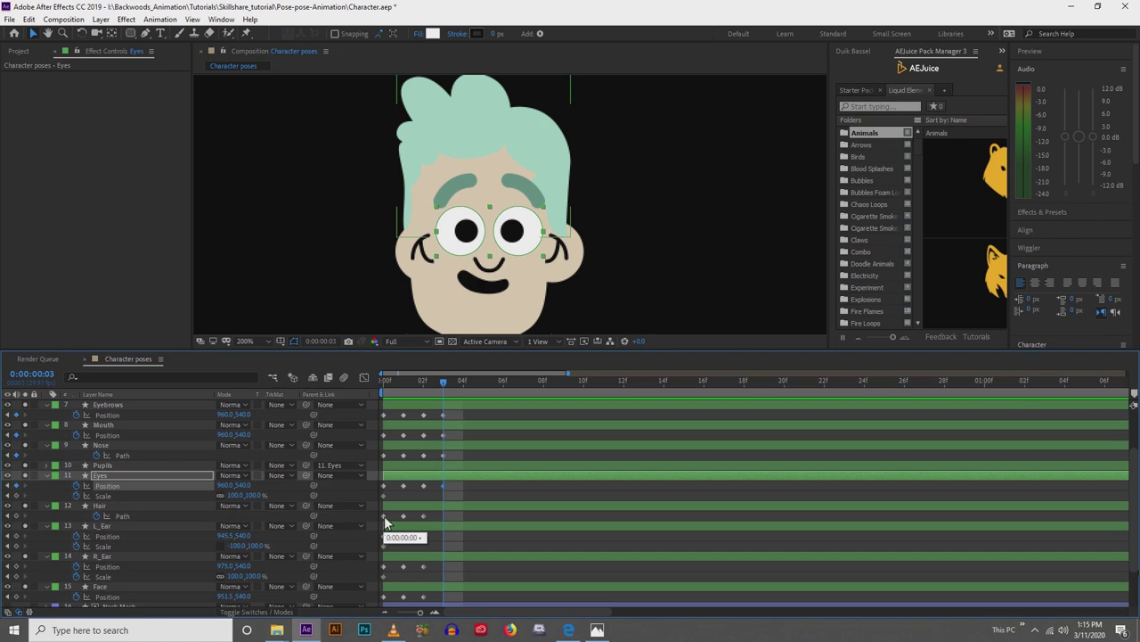
left_click(383, 516)
key("ctrl+c")
key("ctrl+v")
Copy the first Position keyframes of the L_Ear and R_Ear layers to frame 0:00:00:03.
left_click(384, 537)
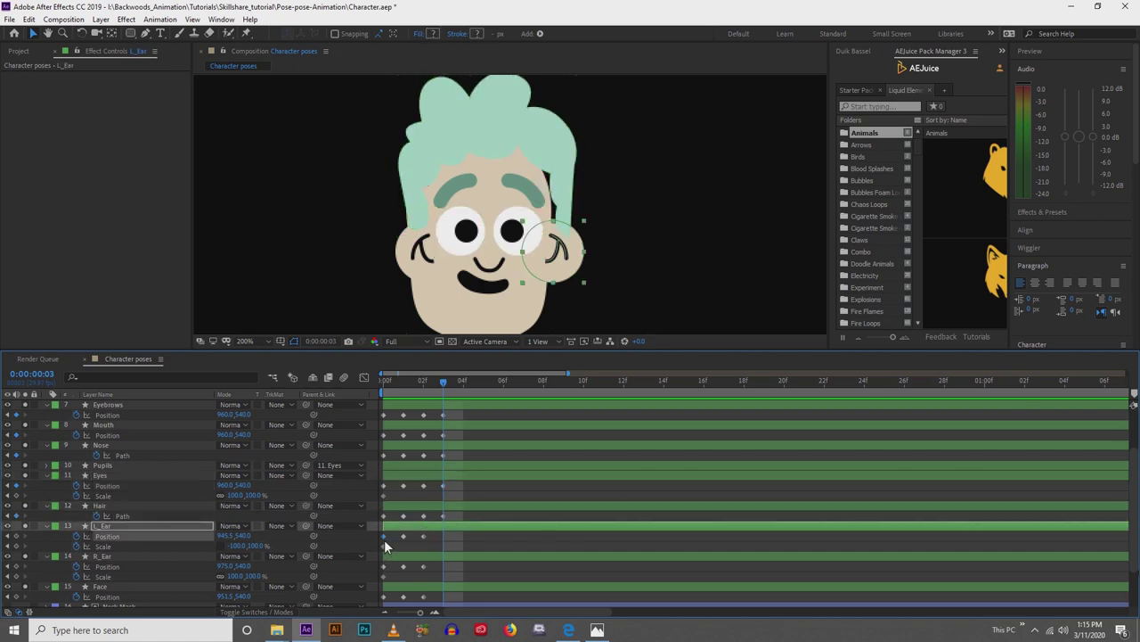
key("ctrl+c")
key("ctrl+v")
left_click(384, 565)
key("ctrl+c")
key("ctrl+v")
Copy the Face layer's first Position keyframe to frame 0:00:00:03.
left_click(384, 596)
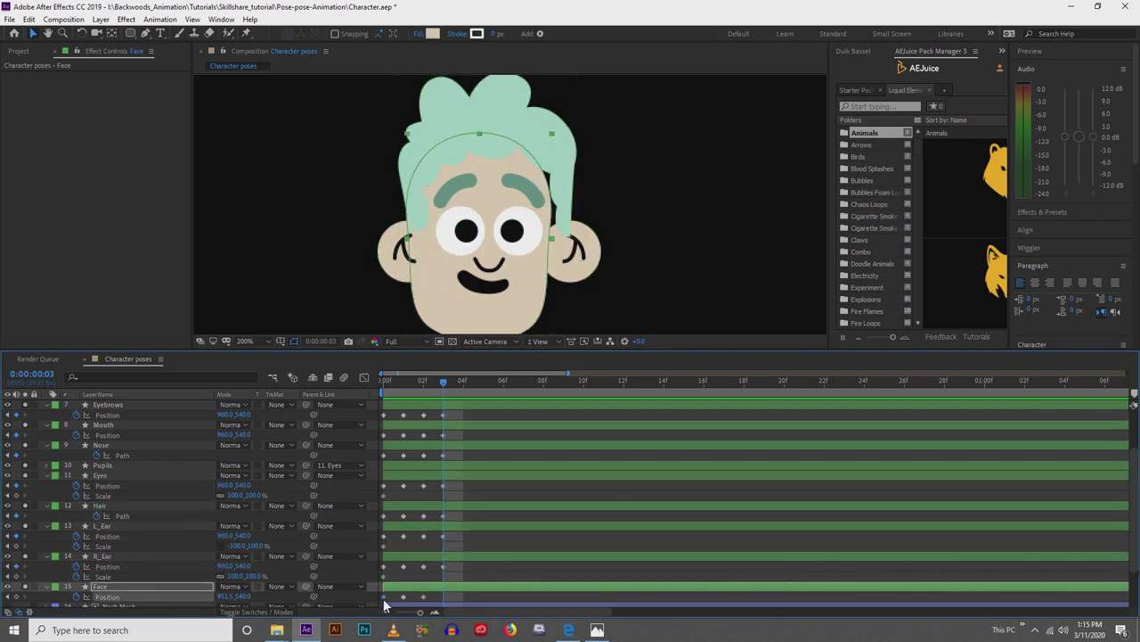
key("ctrl+c")
key("ctrl+v")
left_click_drag(496, 271, 472, 233)
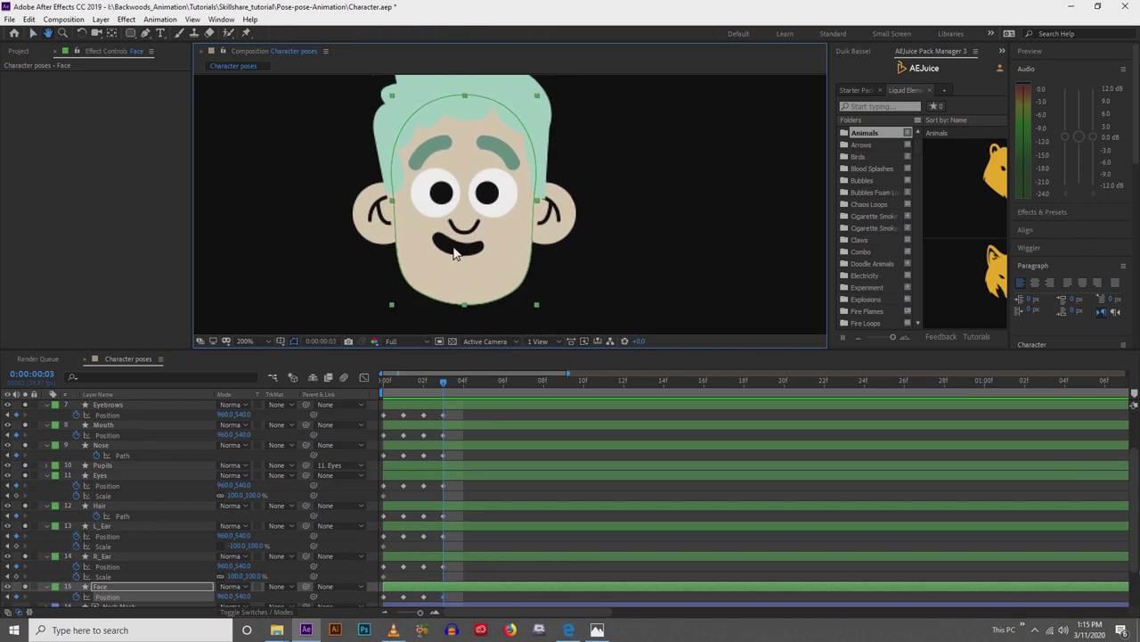
Raise the Face, R_Ear and L_Ear layers at frame 0:00:00:03 to about Position 960, 532.
scroll(473, 580, "down", 1)
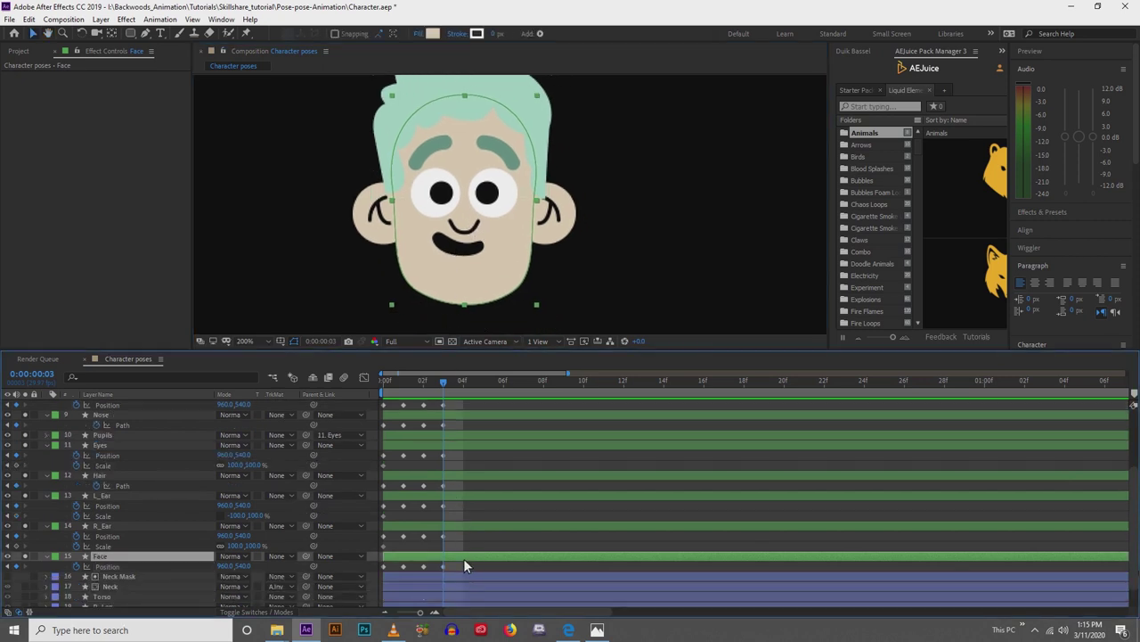
left_click_drag(478, 257, 476, 269)
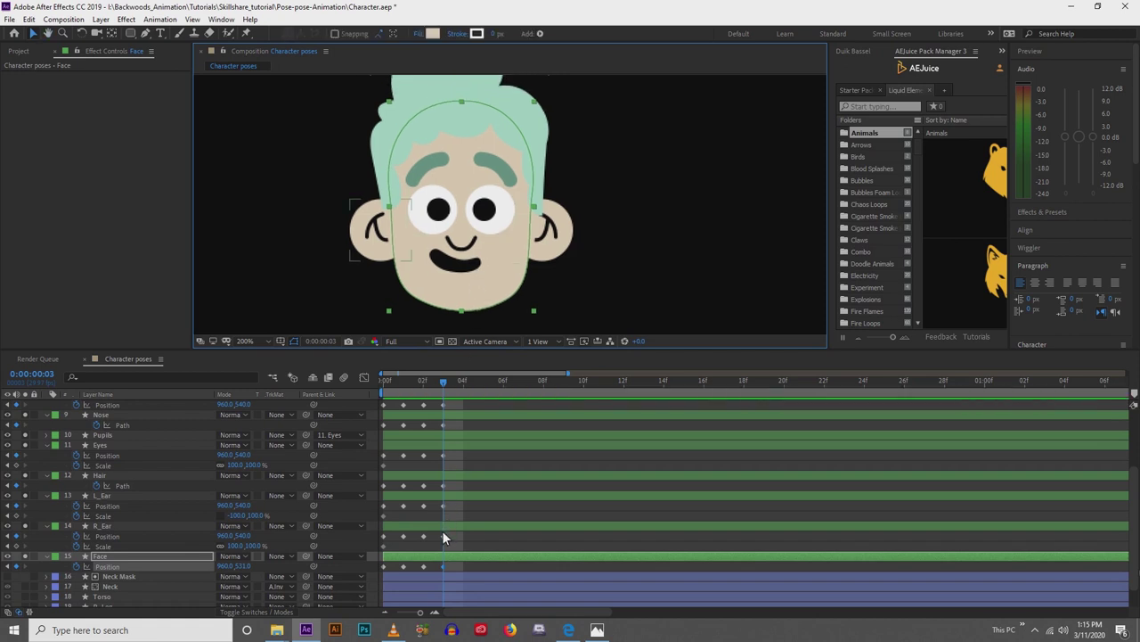
left_click(442, 526)
left_click_drag(381, 233, 383, 225)
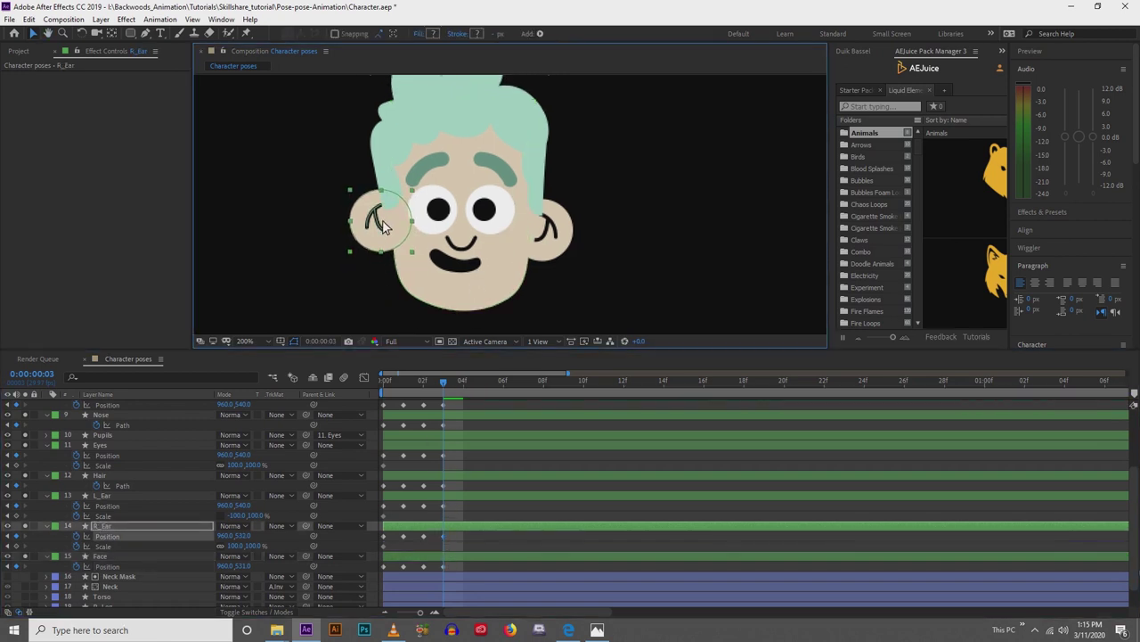
left_click(548, 252)
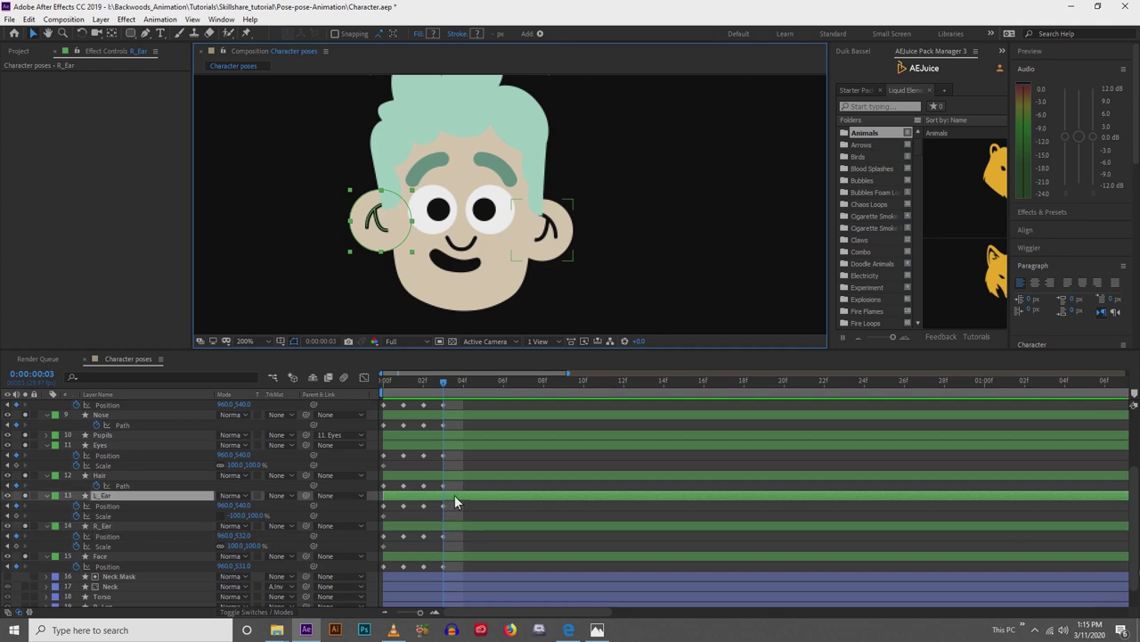
left_click_drag(548, 252, 548, 229)
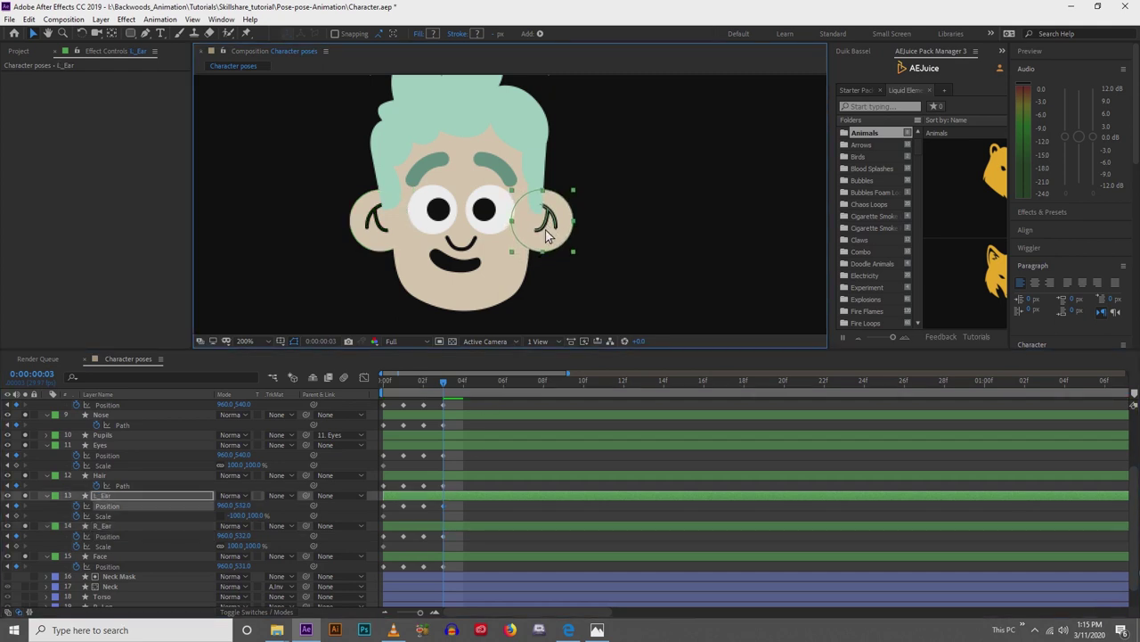
Lower the top tufts of the Hair path at frame 0:00:00:03 and flatten the dip between them.
left_click(445, 474)
left_click_drag(462, 169, 468, 224)
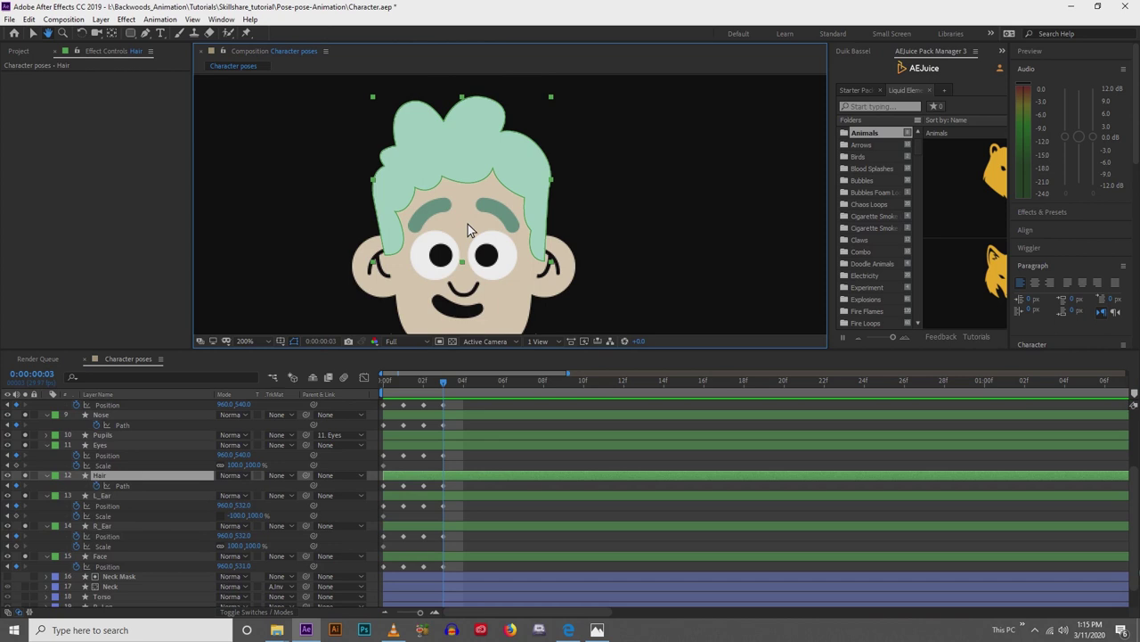
left_click(444, 121)
left_click(408, 104)
left_click_drag(409, 111, 409, 117)
left_click_drag(488, 100, 488, 110)
left_click(445, 126)
left_click(505, 136)
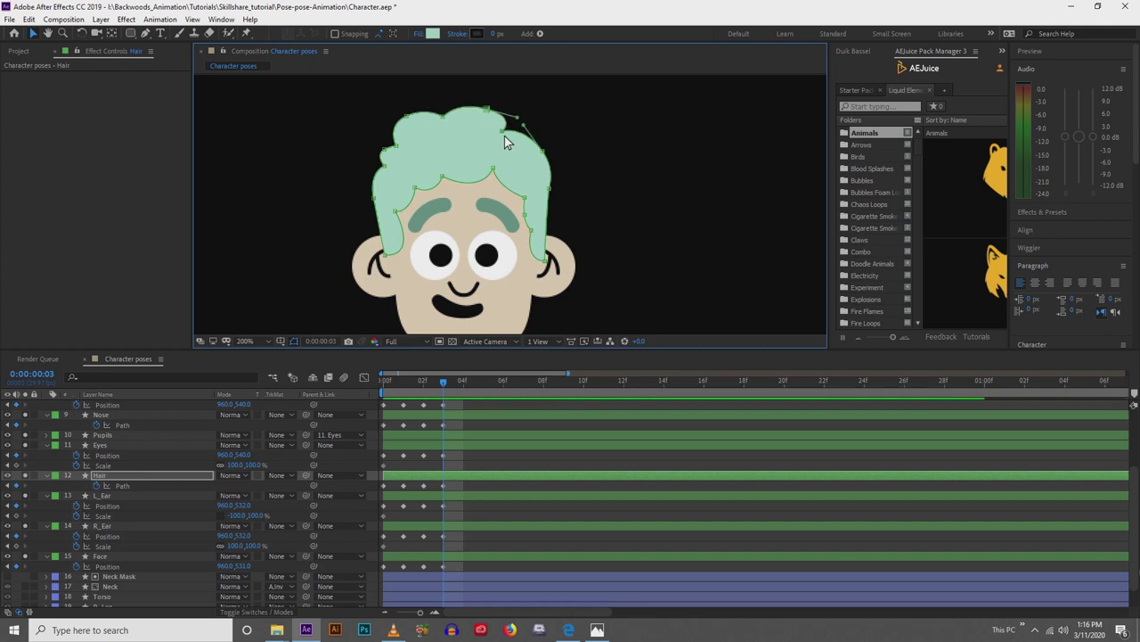
Raise the hairline points of the Hair path across the forehead at frame 0:00:00:03 and adjust their curves.
left_click_drag(543, 151, 490, 155)
left_click_drag(444, 188, 511, 174)
left_click(526, 197)
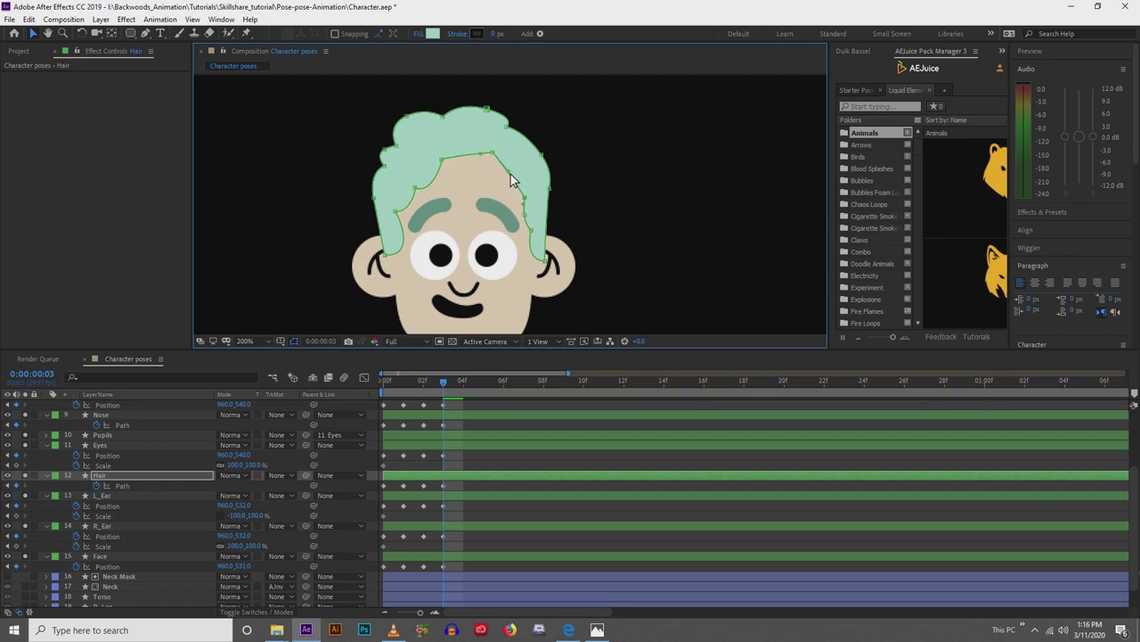
mouse_move(415, 186)
left_mouse_down()
mouse_move(410, 177)
mouse_move(423, 180)
left_mouse_up()
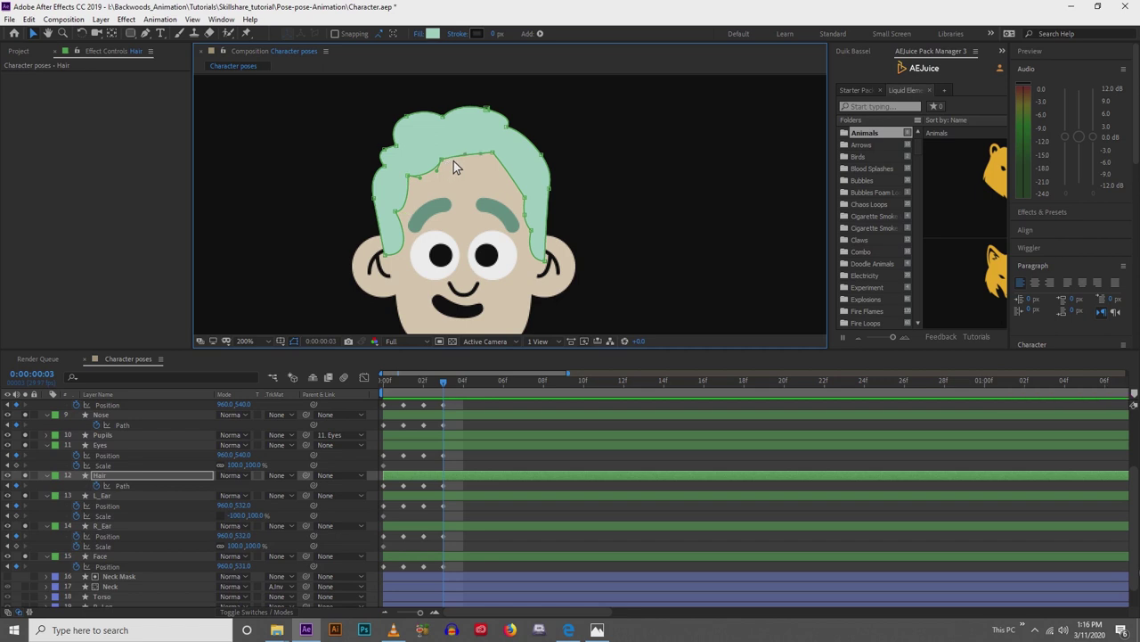
left_click_drag(465, 157, 488, 160)
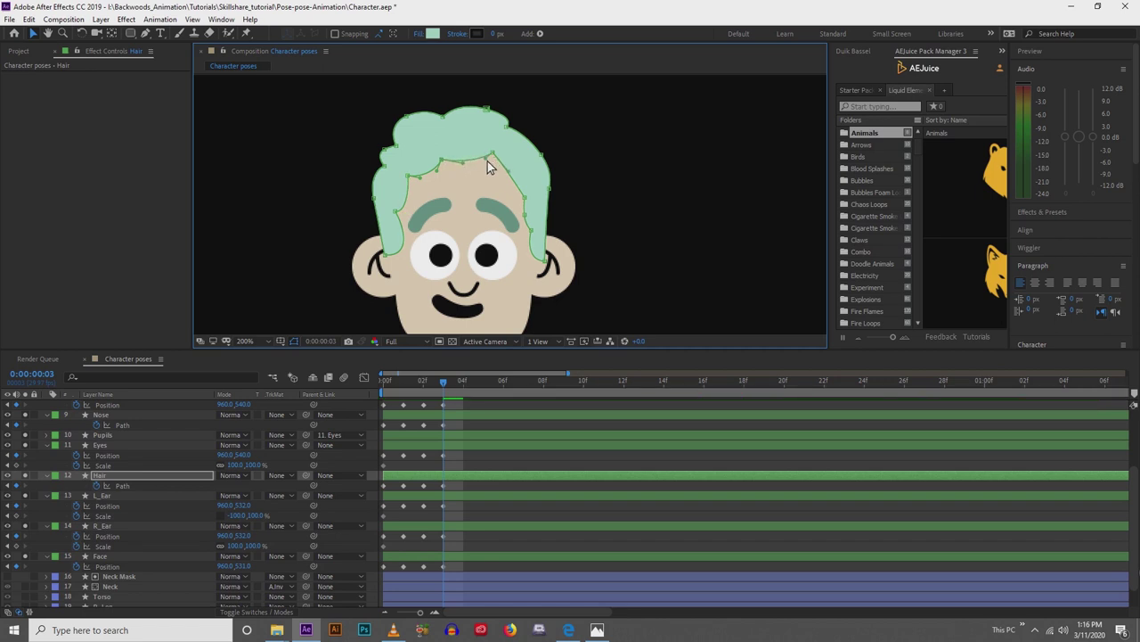
Reshape the inner edges of both sideburns and the outer curls beside the R_Ear on the Hair path.
left_click_drag(526, 199, 527, 185)
left_click_drag(400, 213, 397, 203)
left_click_drag(417, 258, 408, 255)
left_click_drag(525, 216, 528, 208)
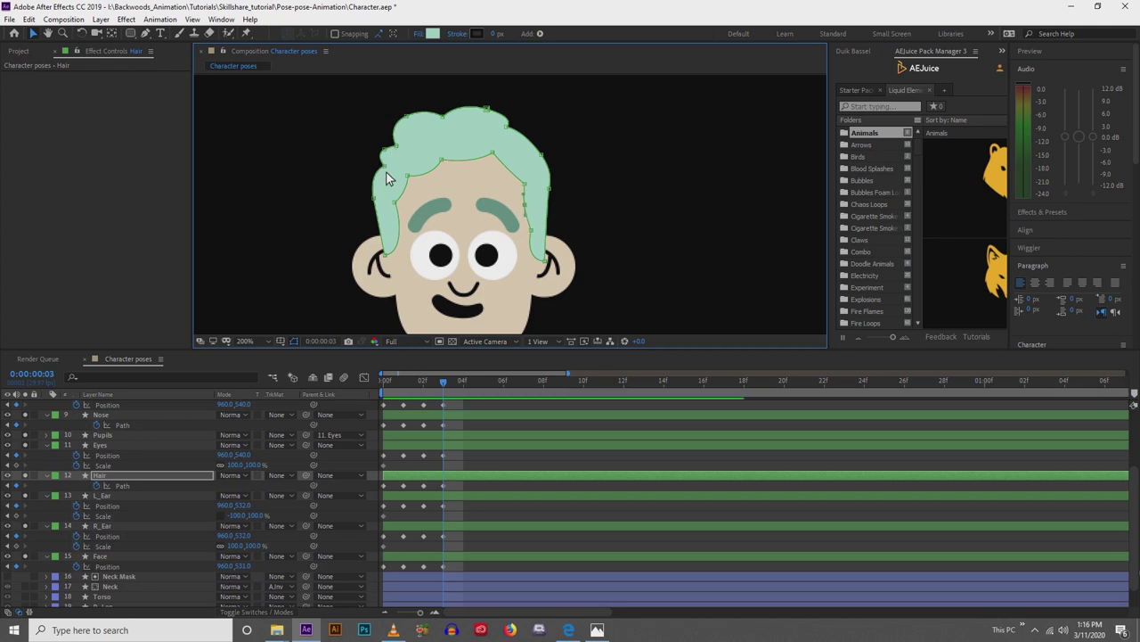
left_click_drag(374, 199, 374, 205)
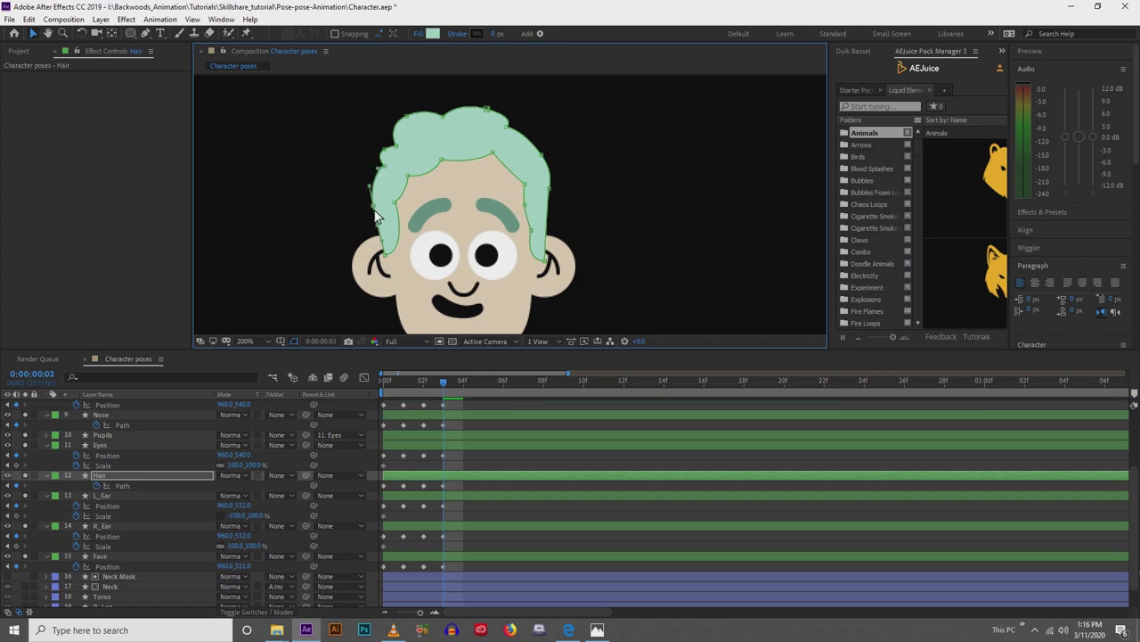
left_click_drag(384, 152, 387, 160)
left_click(407, 116)
left_click_drag(393, 131, 389, 129)
Compare the hair with frame 0 and refine the peak and handle of the taller top tuft at frame 3.
left_click(380, 382)
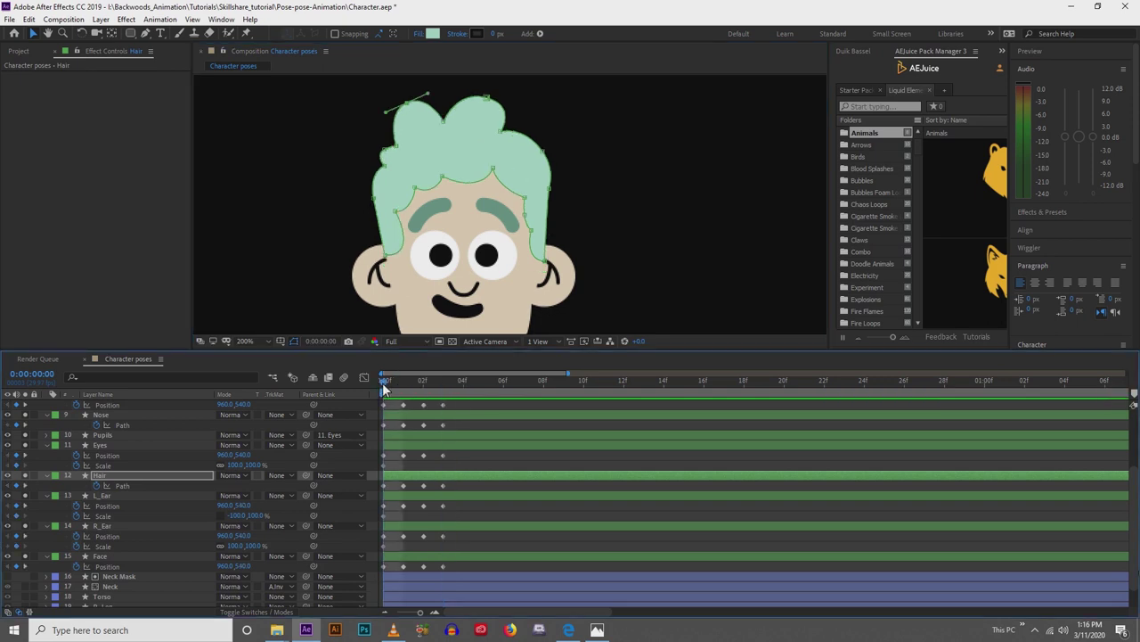
left_click(444, 377)
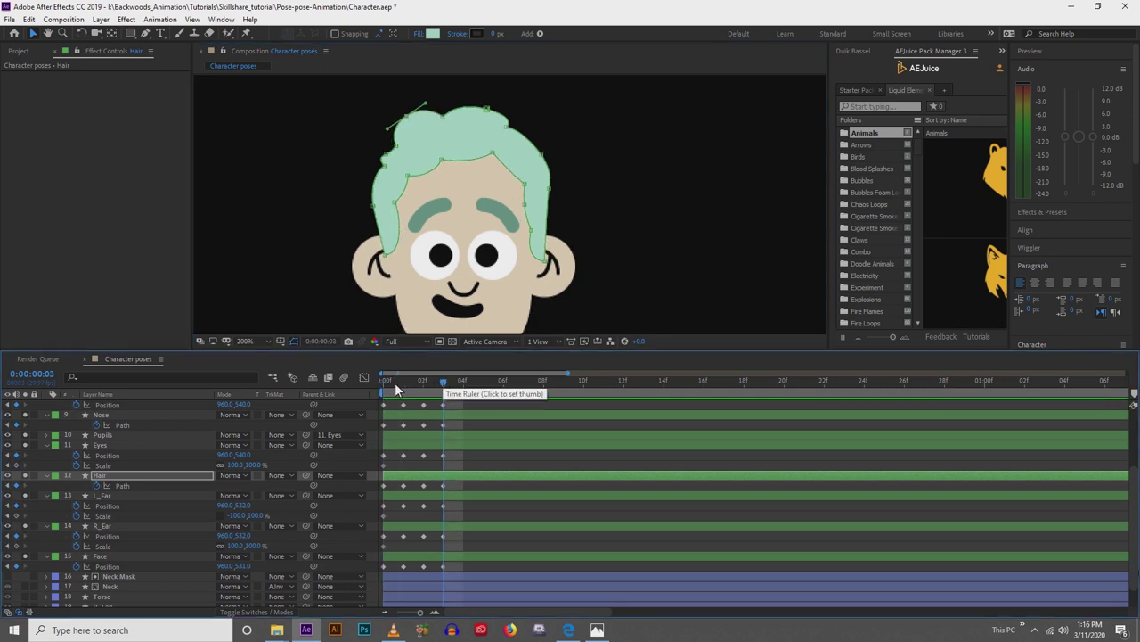
left_click(384, 382)
left_click(444, 384)
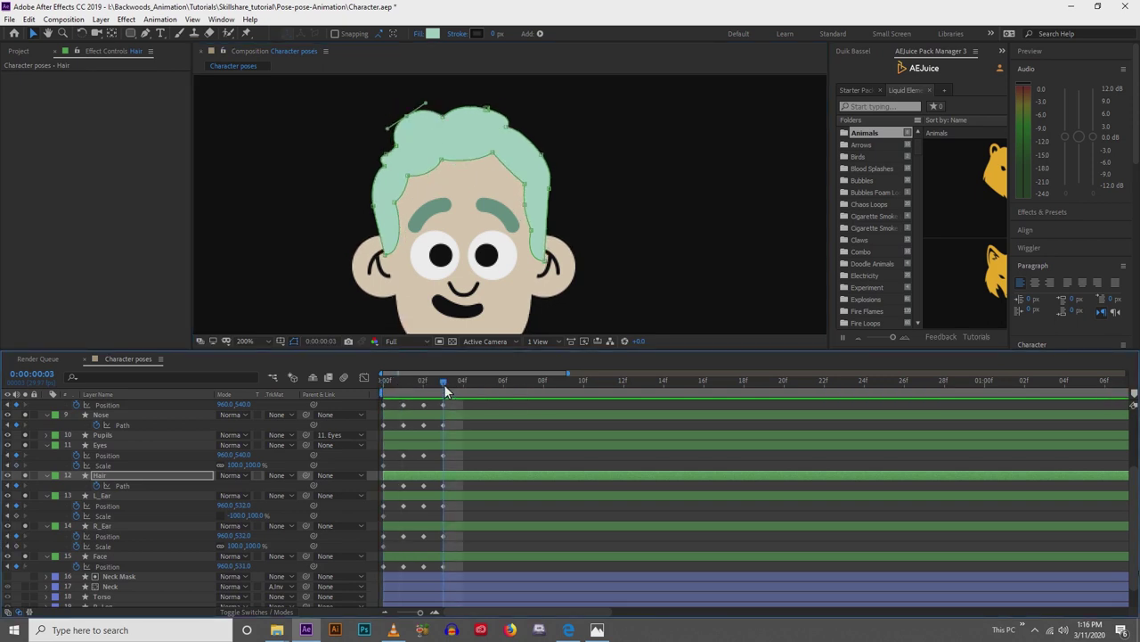
left_click_drag(485, 109, 506, 114)
key("space")
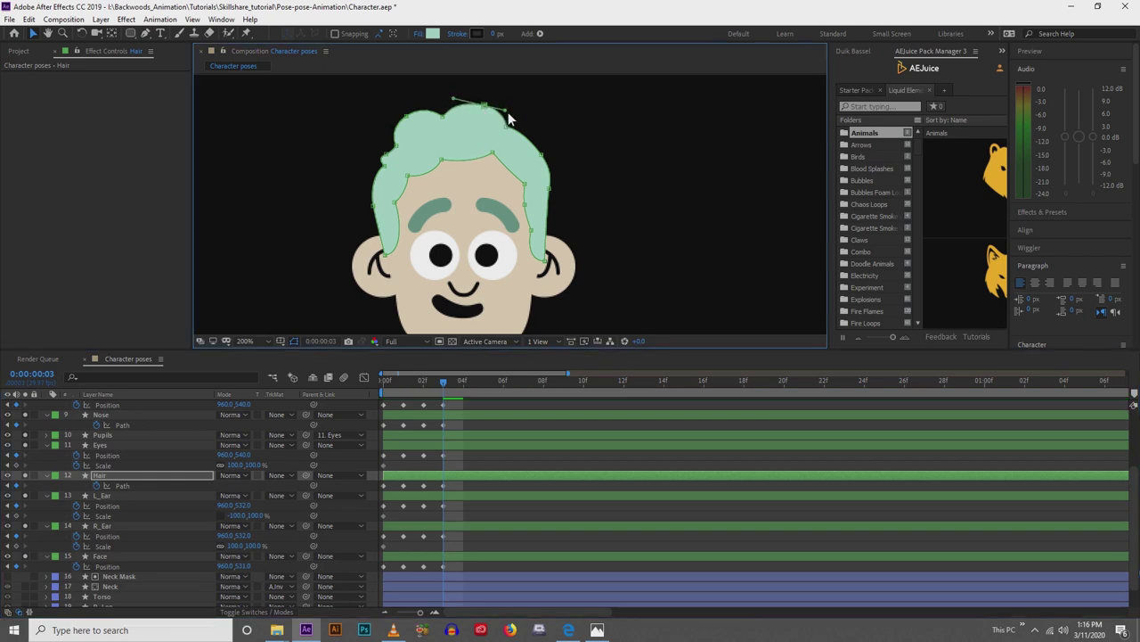
Shorten both sideburn tips on the Hair path at frame 3, checking the shape against frame 0.
left_click(384, 382)
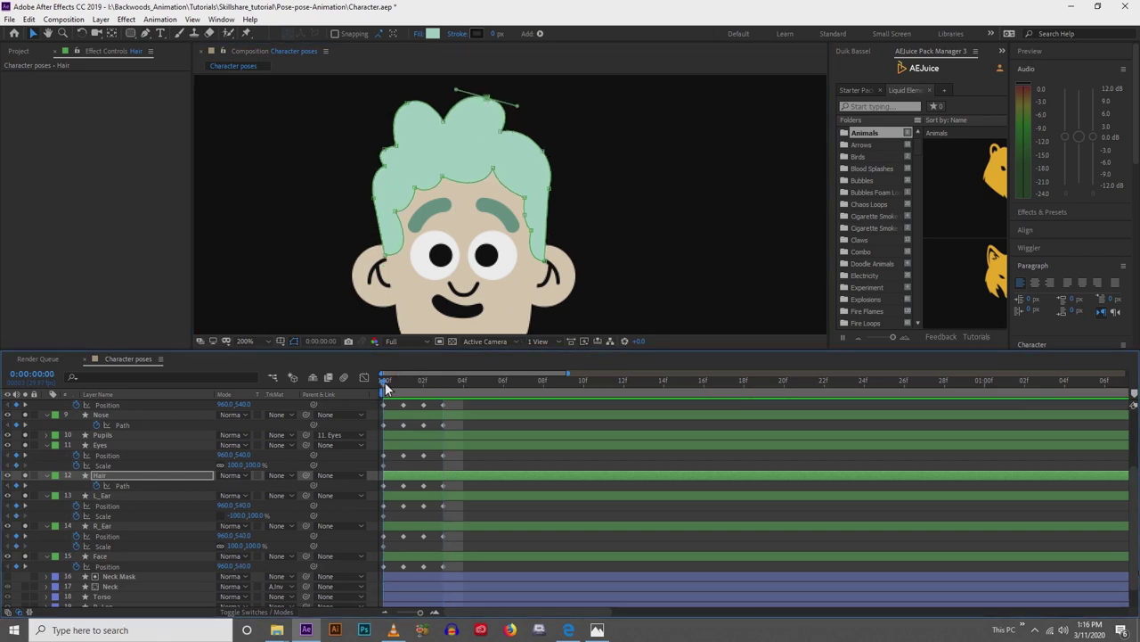
left_click(444, 383)
left_click_drag(547, 264, 538, 249)
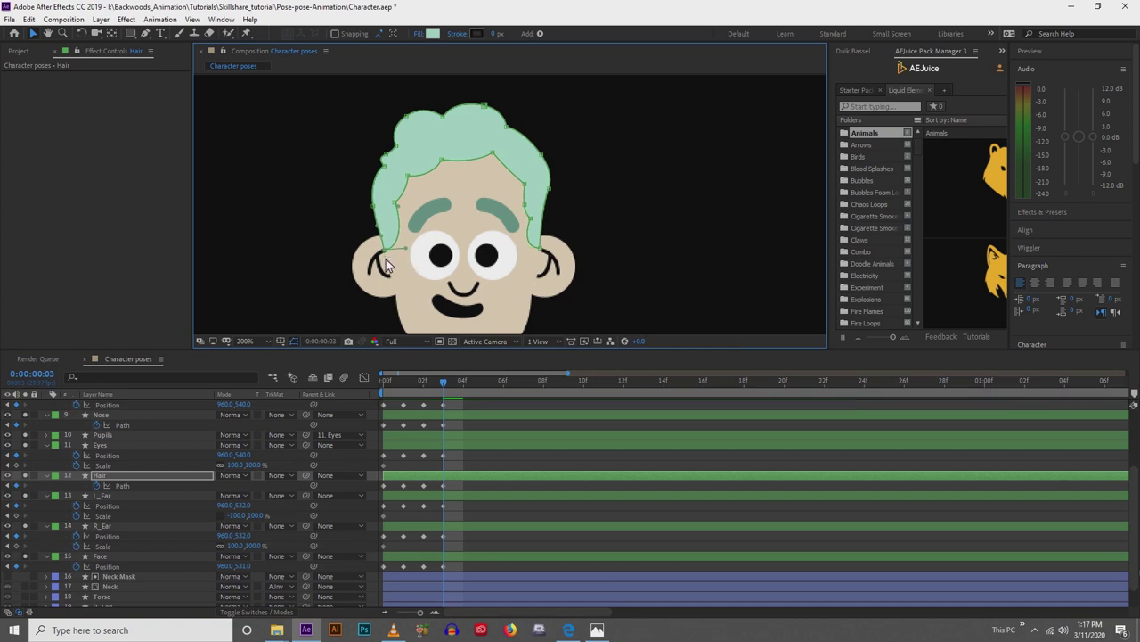
left_click(385, 385)
left_click(444, 382)
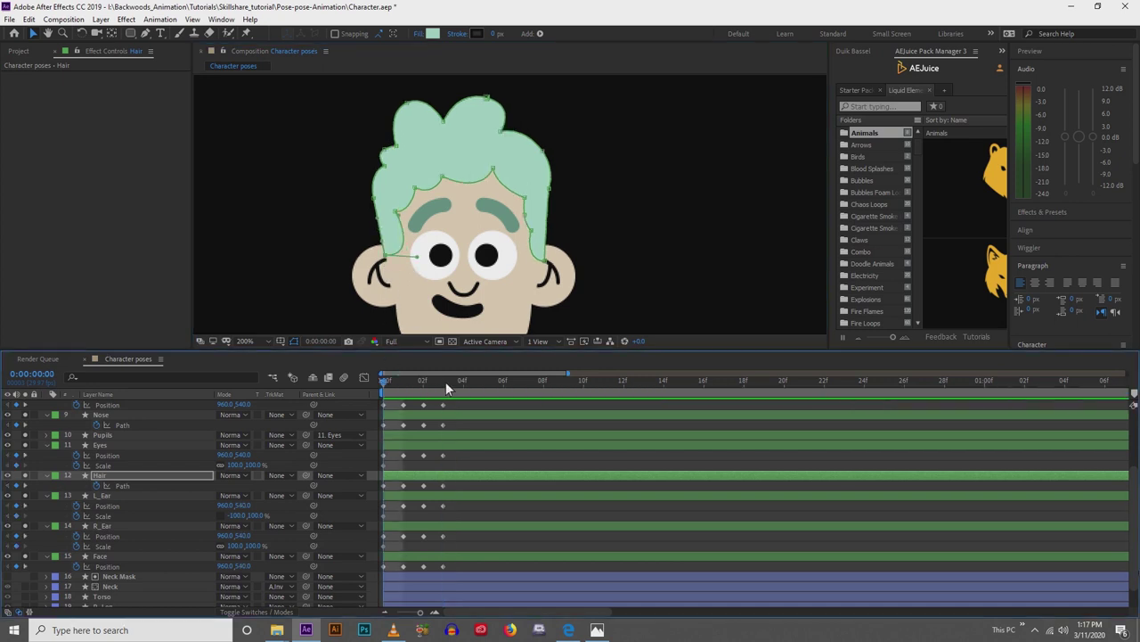
Raise the Eyes layer at frame 0:00:00:03 to Position 960, 513.5.
left_click(417, 446)
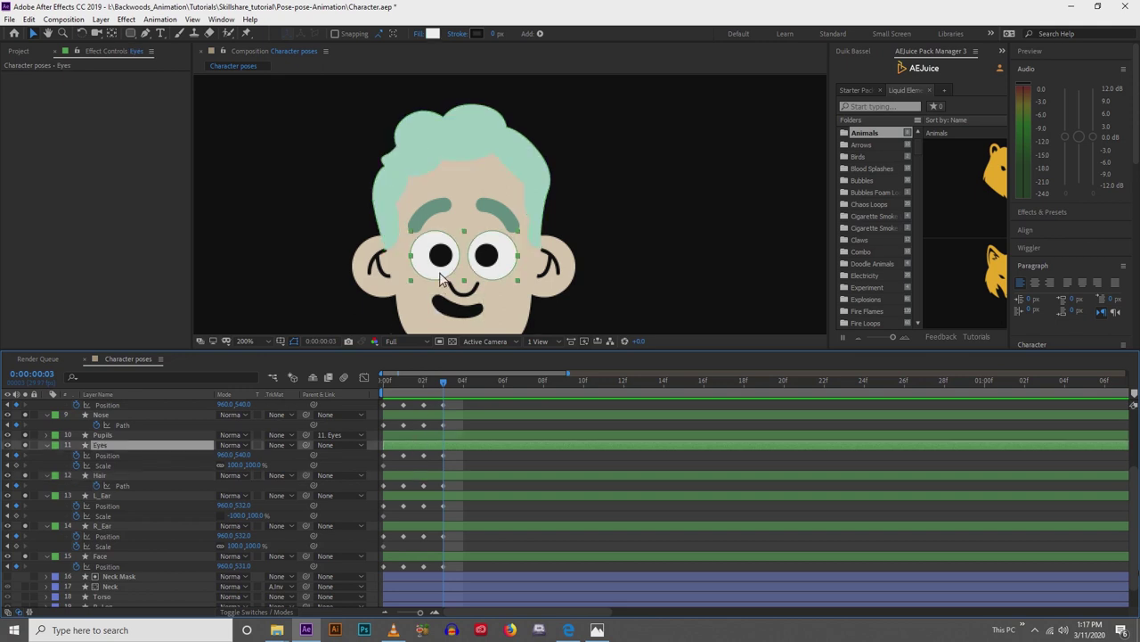
left_click_drag(440, 275, 438, 247)
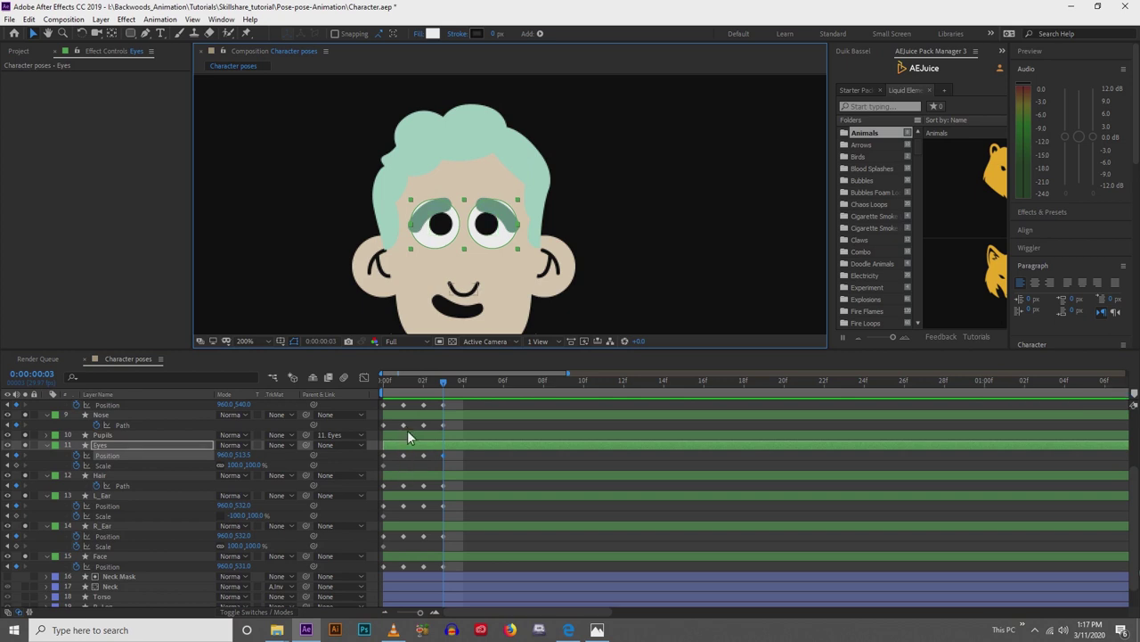
left_click_drag(469, 294, 468, 265)
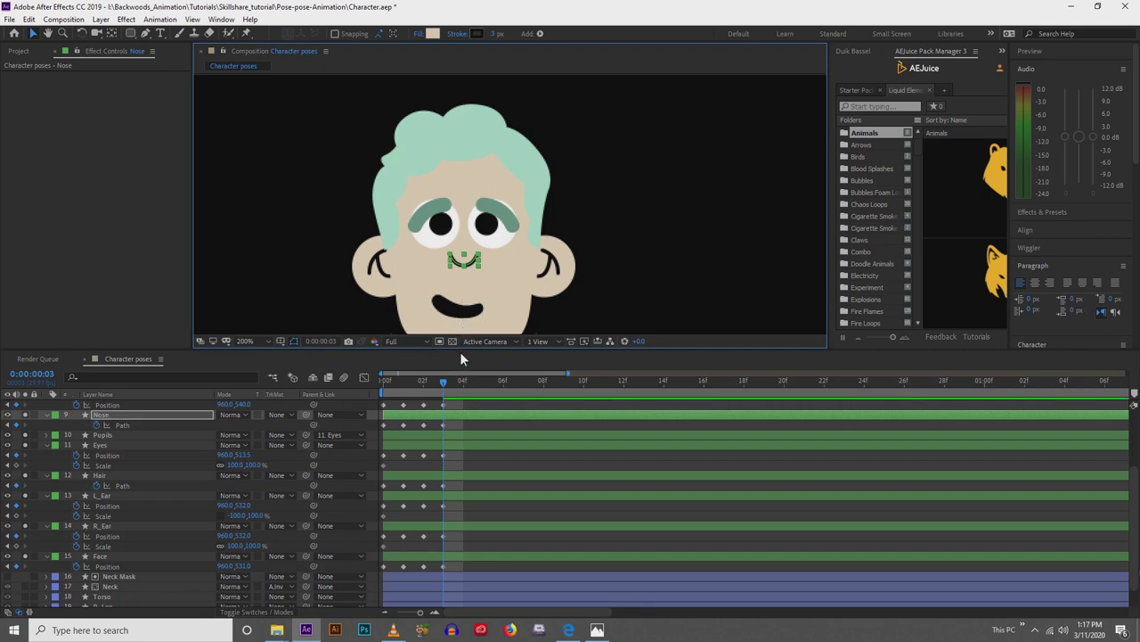
key("u")
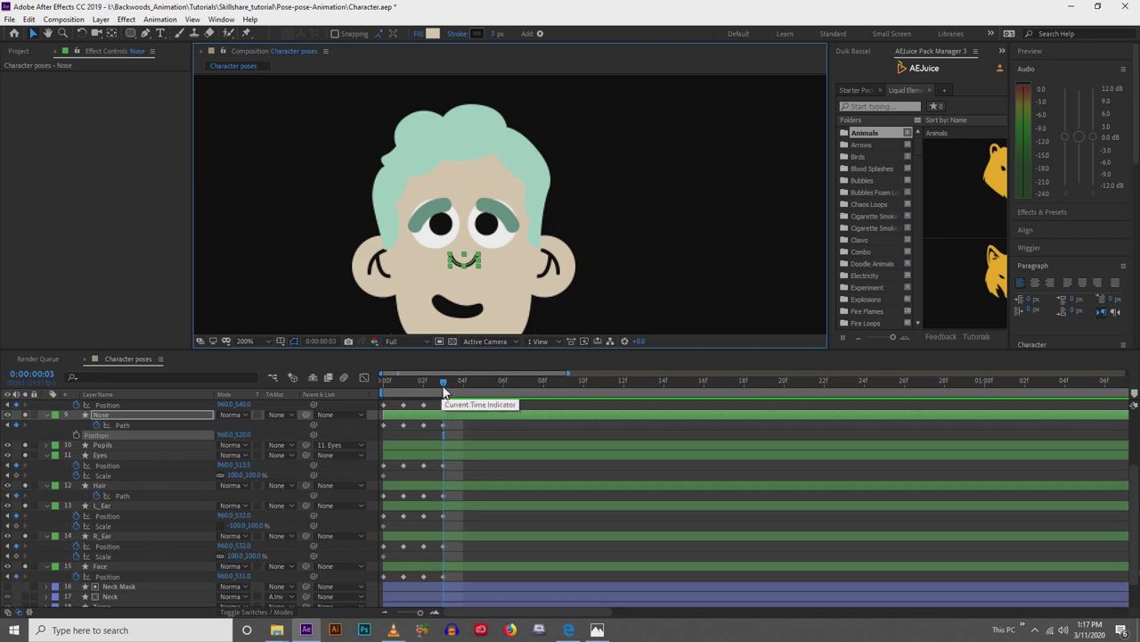
key("ctrl+z")
Keyframe the Nose layer's Position at frames 0, 1 and 2, and raise the nose to 960, 517 at frame 3.
left_click_drag(446, 384, 369, 384)
left_click(76, 437)
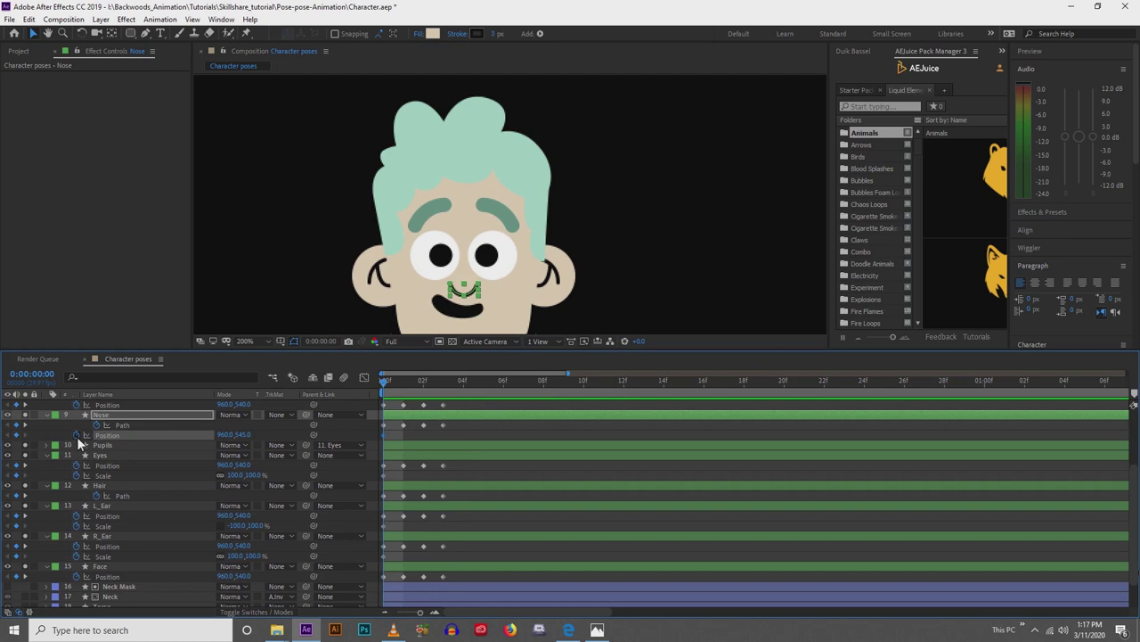
key("Page_Down")
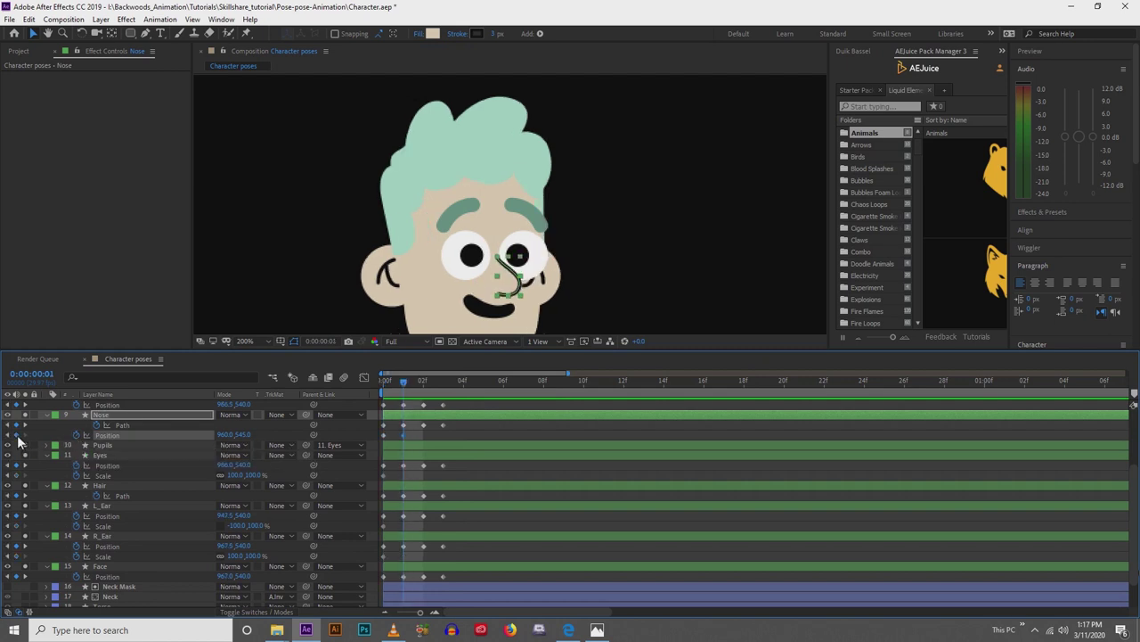
key("Page_Down")
key("Page_Down")
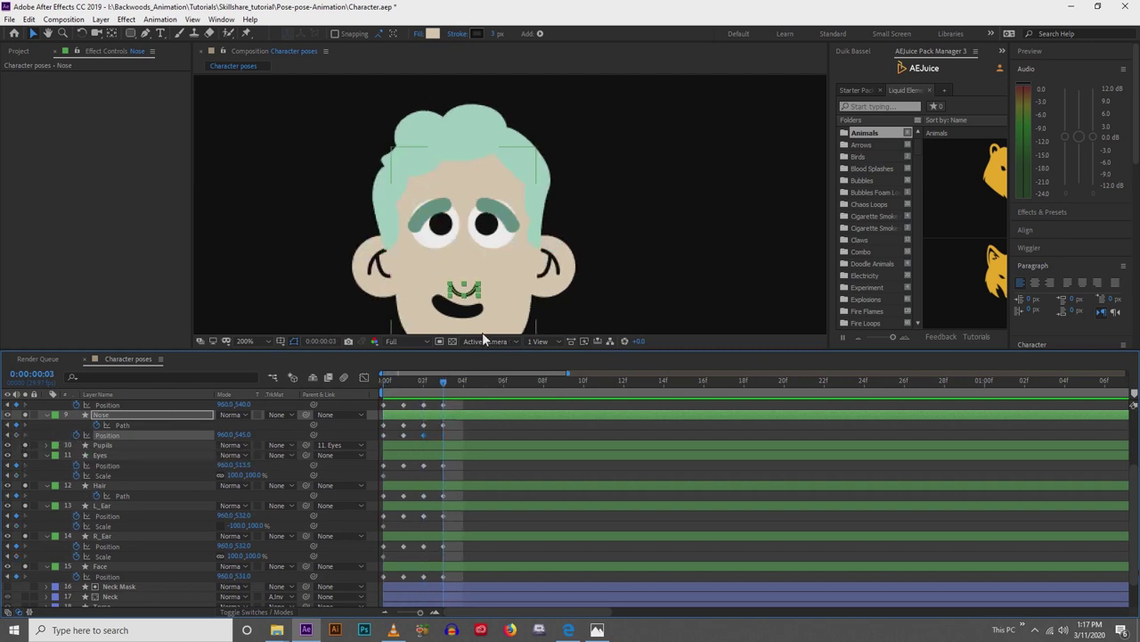
left_click(454, 288)
left_click_drag(454, 288, 451, 263)
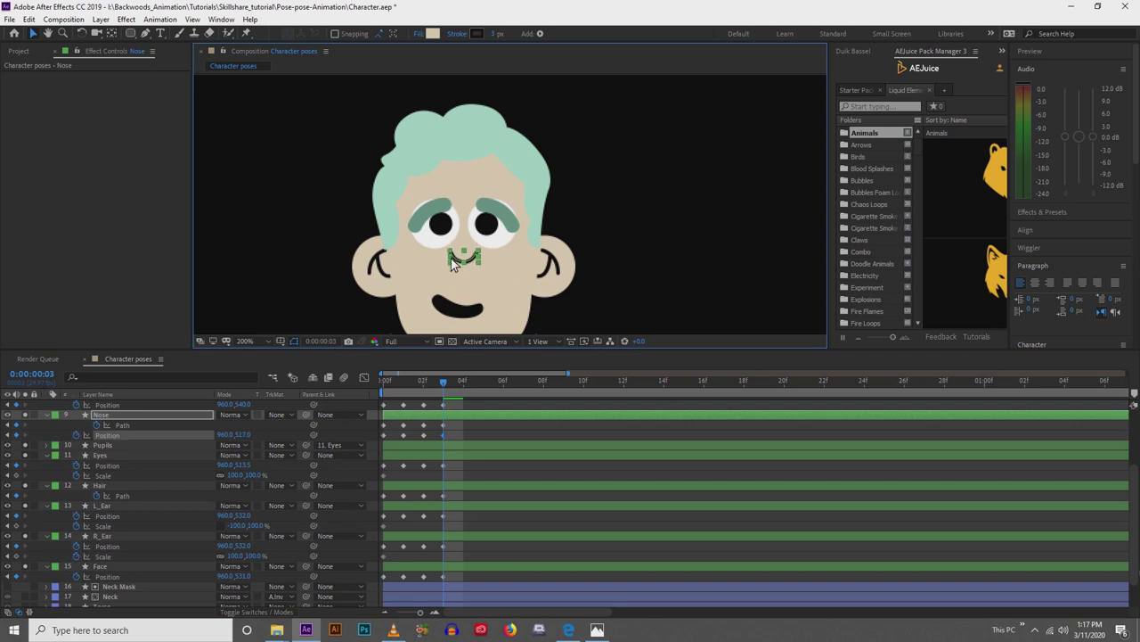
Step through frames 0 to 3 to compare the nose and mouth placement across the poses.
scroll(445, 415, "up", 2)
left_click(446, 425)
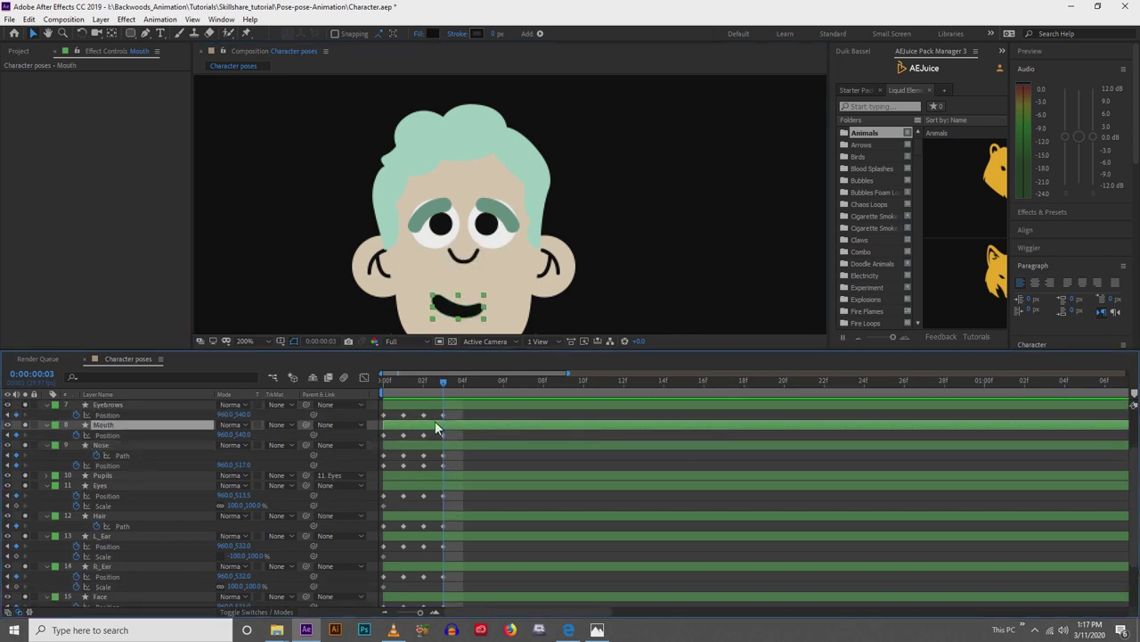
left_click_drag(447, 384, 388, 385)
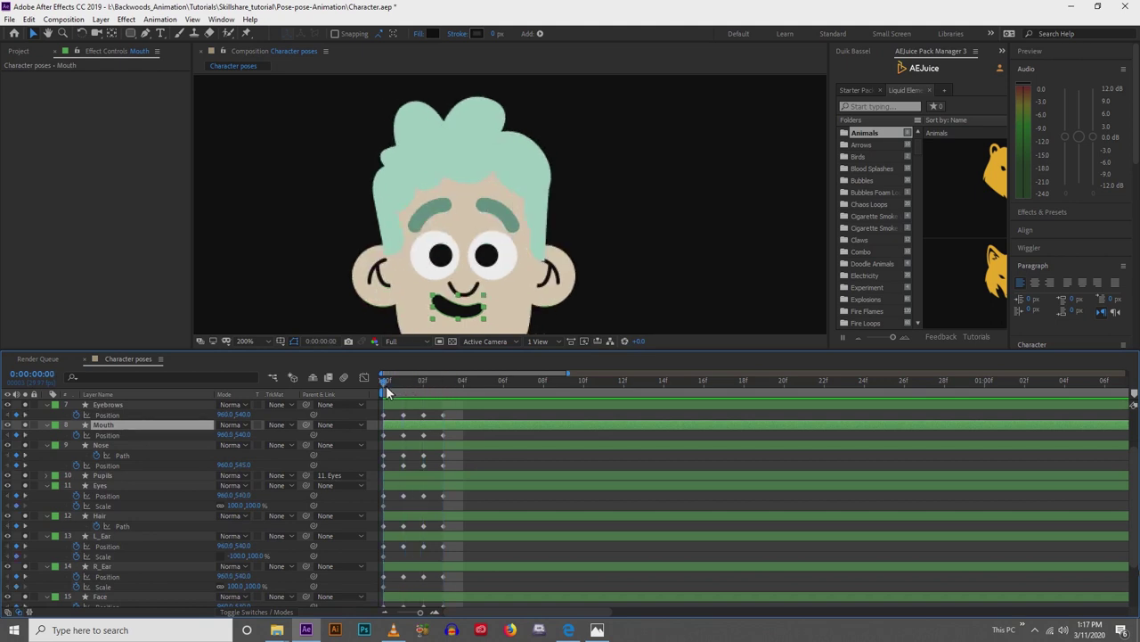
left_click(390, 444)
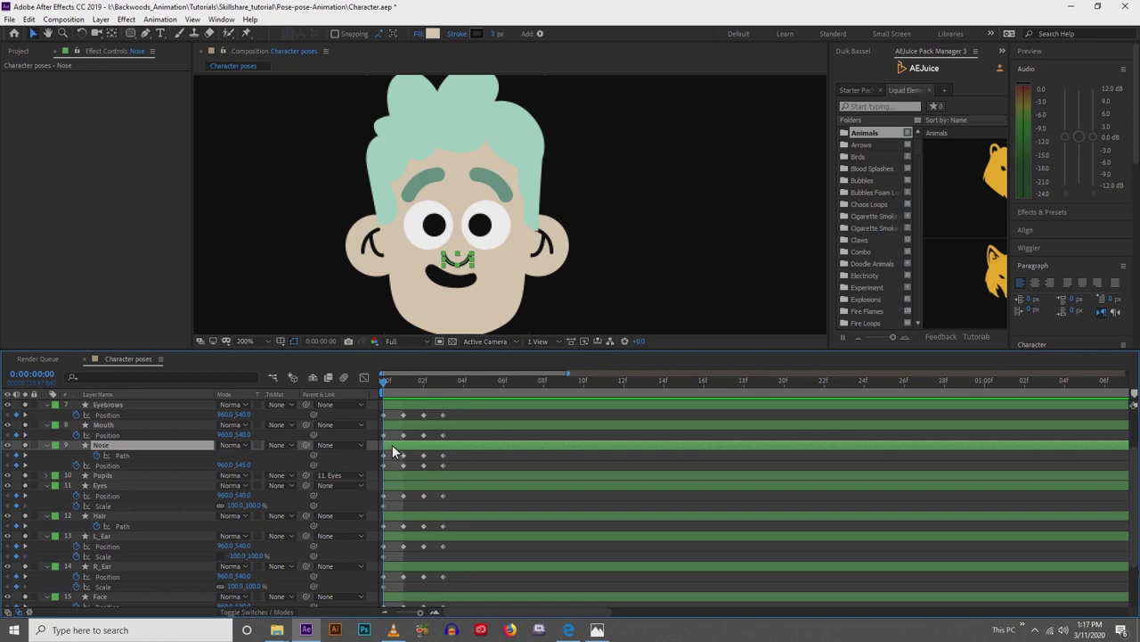
key("Page_Down")
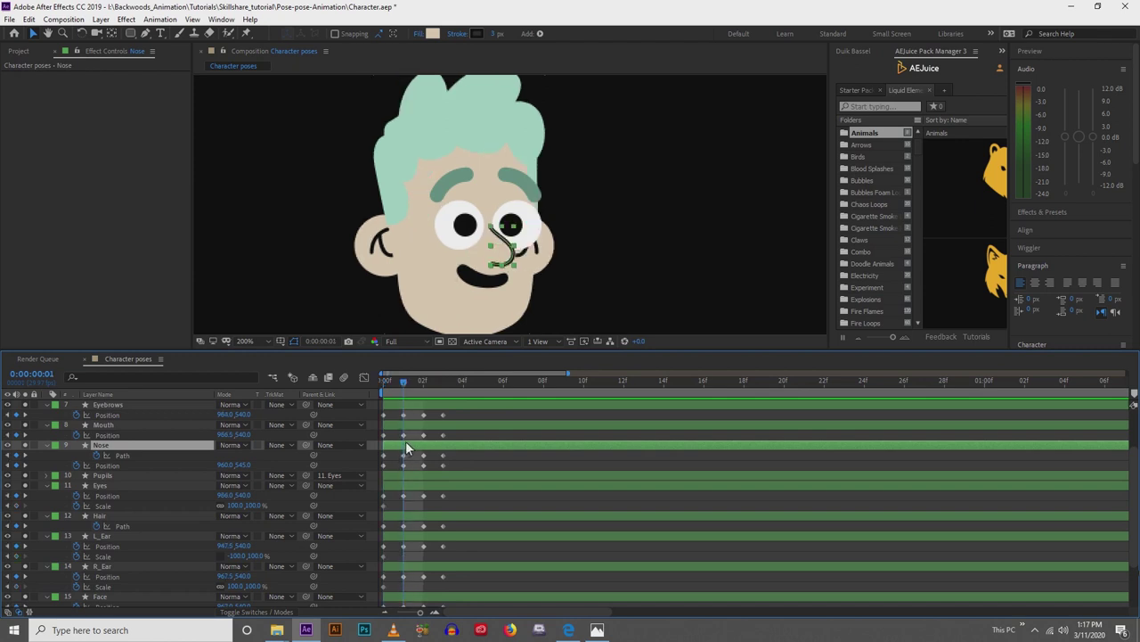
key("Page_Down")
key("Page_Down")
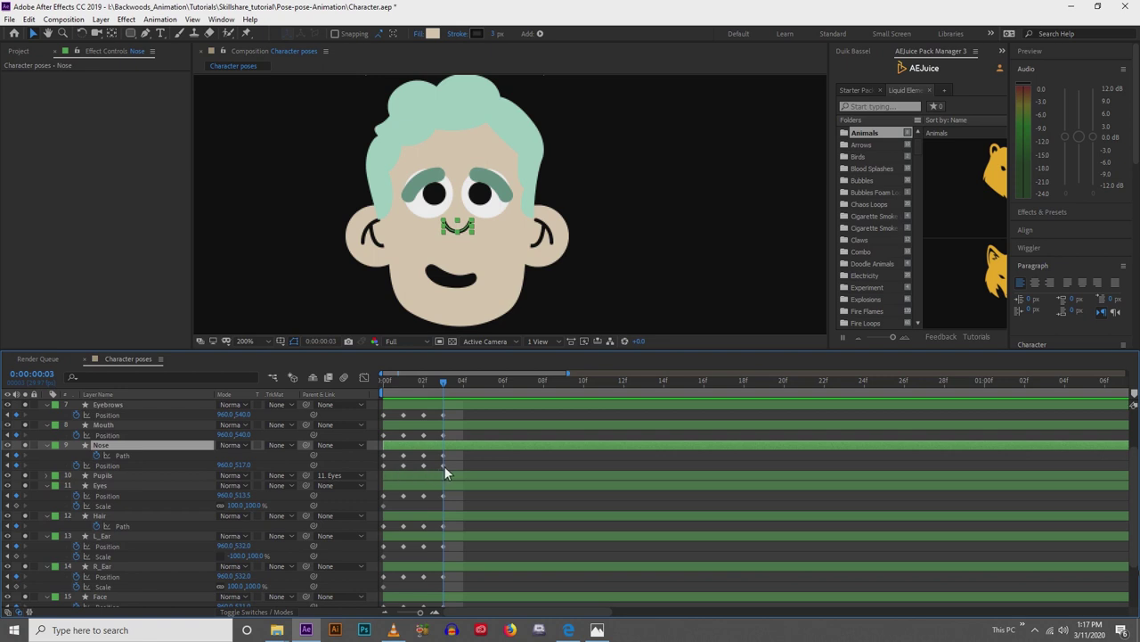
left_click(444, 464)
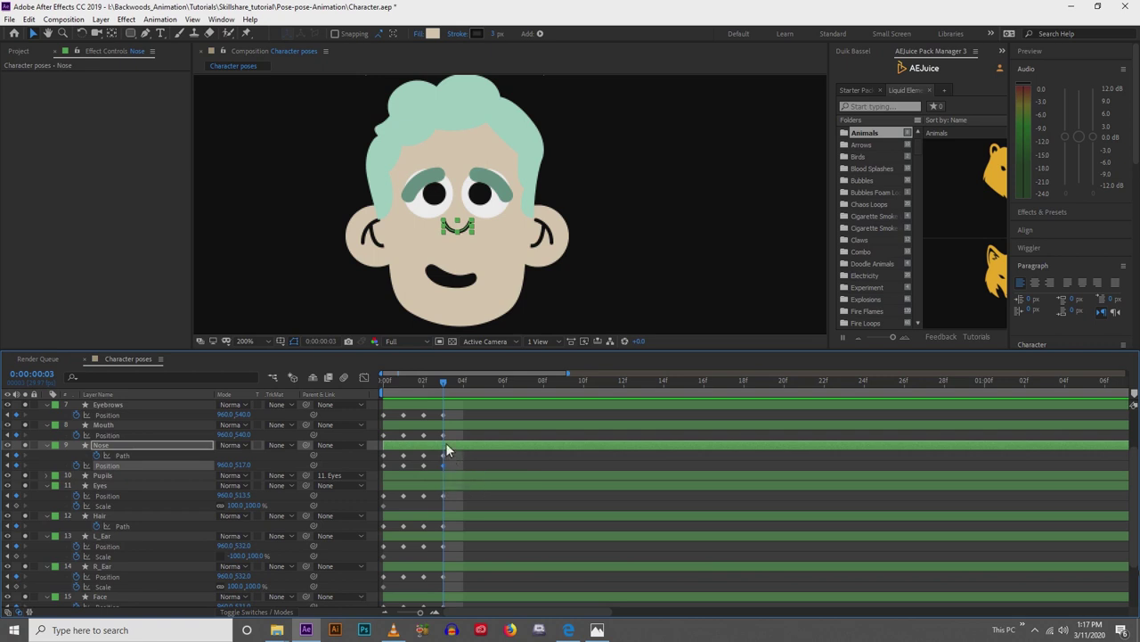
Raise the Mouth layer at frame 0:00:00:03 to Position 960, 520.
left_click(447, 427)
key("Up")
key("Up")
key("Up")
key("Up")
key("Up")
key("Up")
key("Up")
key("Up")
key("Up")
key("Up")
key("Up")
key("Up")
key("Up")
key("Up")
key("Up")
key("Up")
key("Up")
key("Up")
key("Up")
key("Up")
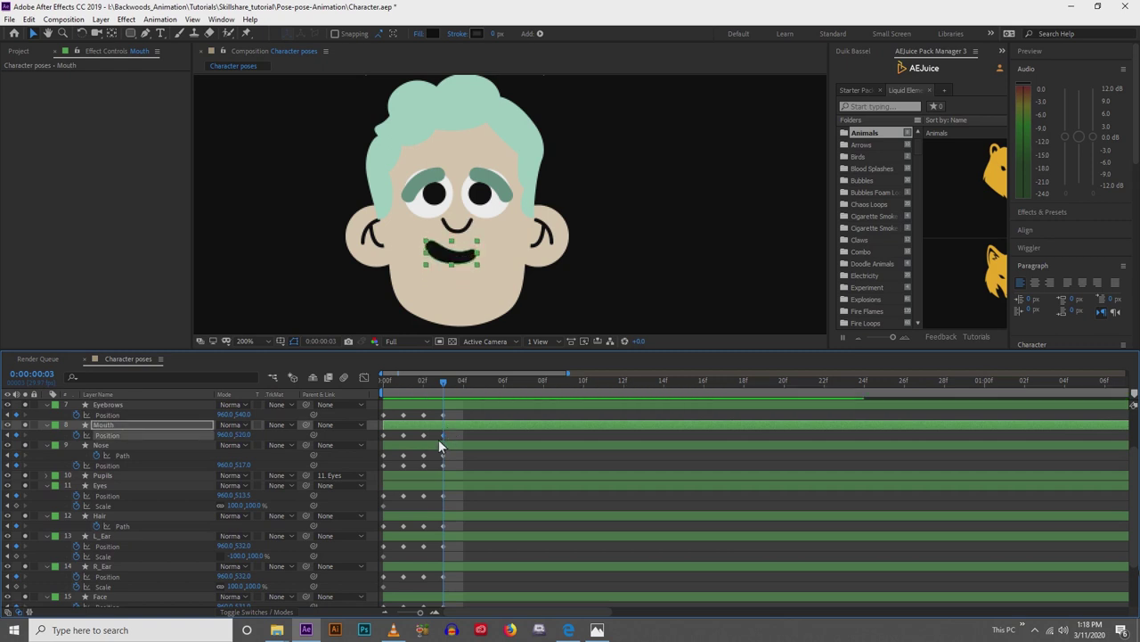
Raise the Eyebrows layer at frame 0:00:00:03 to Position 960, 505 and compare the pose with frame 0.
left_click(428, 408)
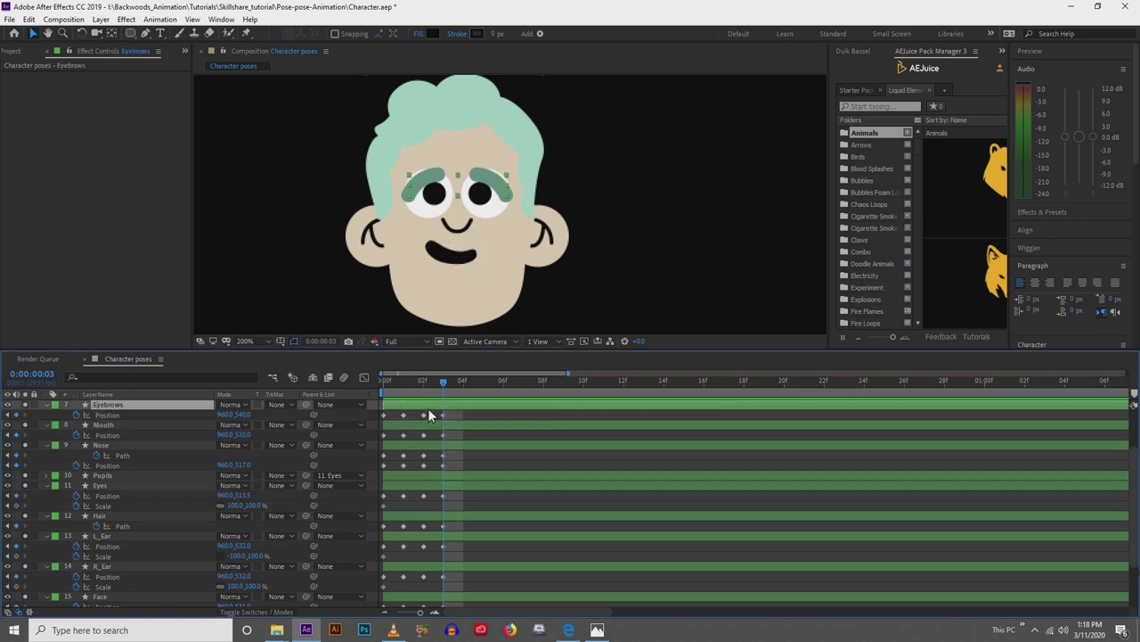
key("Up")
key("Up")
key("Up")
key("Up")
key("Up")
key("Up")
key("Up")
key("Up")
key("Up")
key("Up")
key("Up")
key("Up")
key("Up")
key("Up")
key("Up")
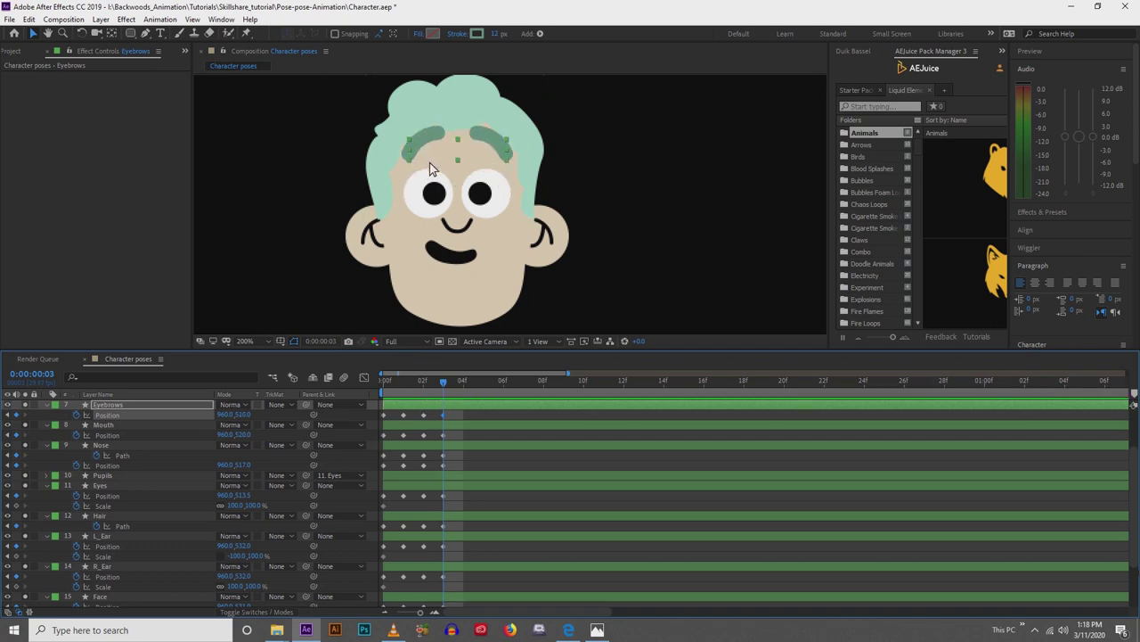
left_click_drag(432, 198, 447, 221)
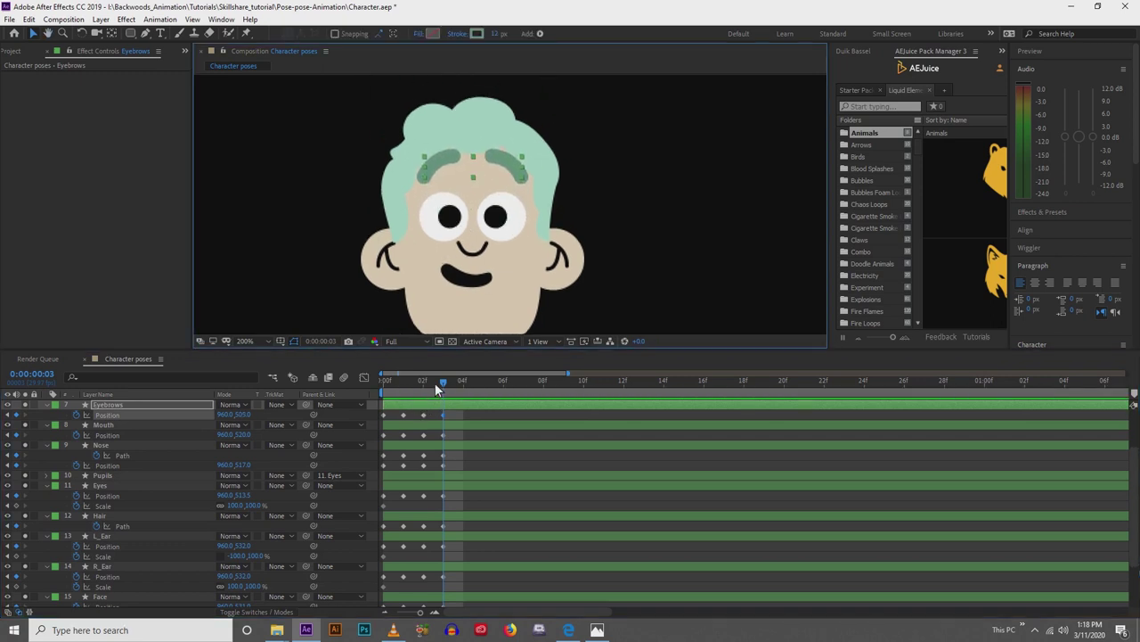
left_click(389, 392)
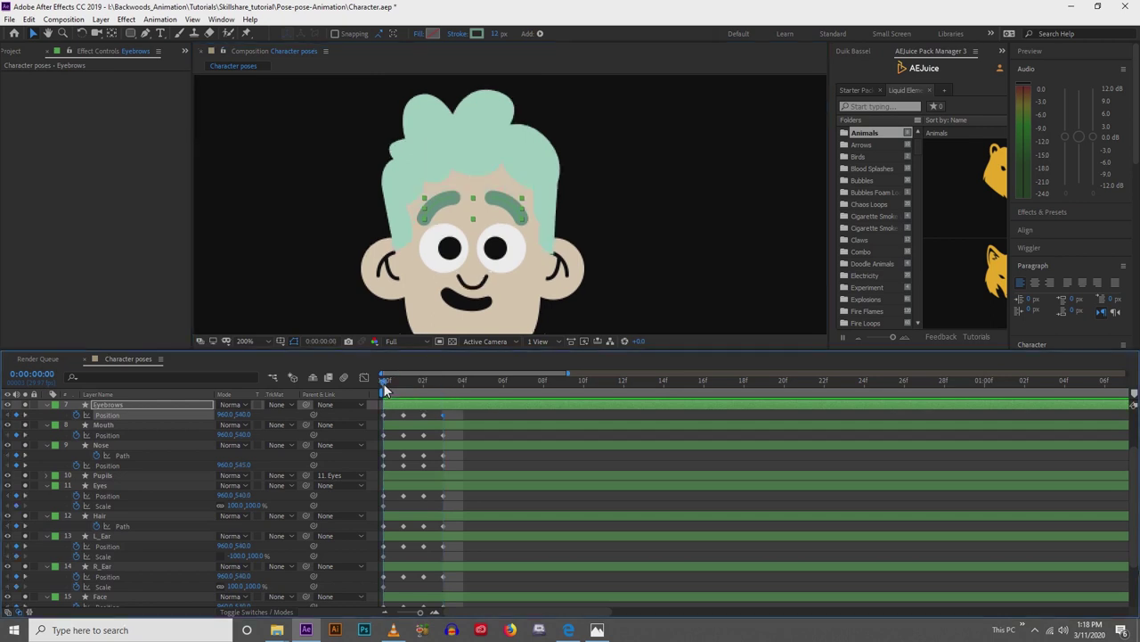
left_click(444, 386)
scroll(405, 241, "down", 2)
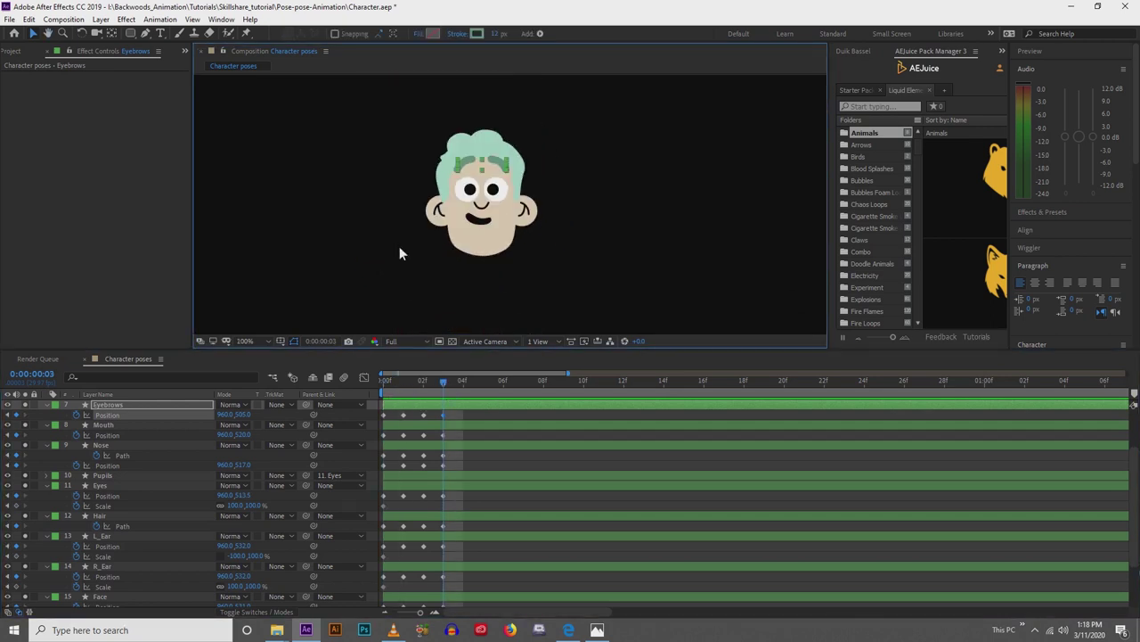
left_click(386, 382)
left_click(443, 385)
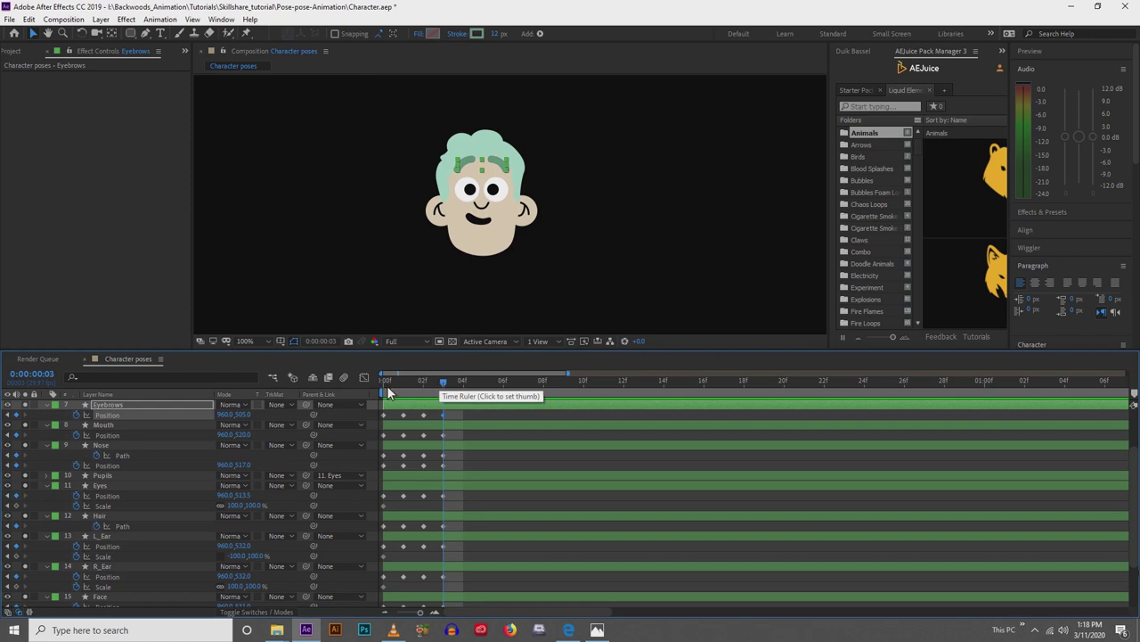
left_click(384, 385)
Copy the frame 0 keyframes of the Eyebrows, Mouth and Nose layers to frame 0:00:00:04.
left_click_drag(431, 381, 464, 383)
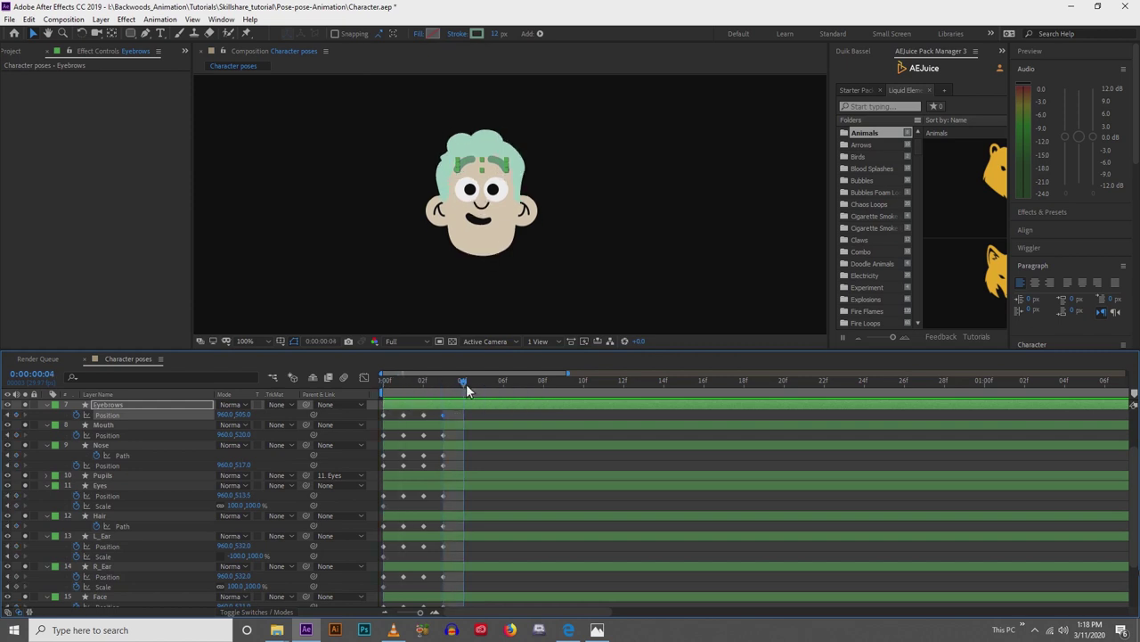
key("ctrl+c")
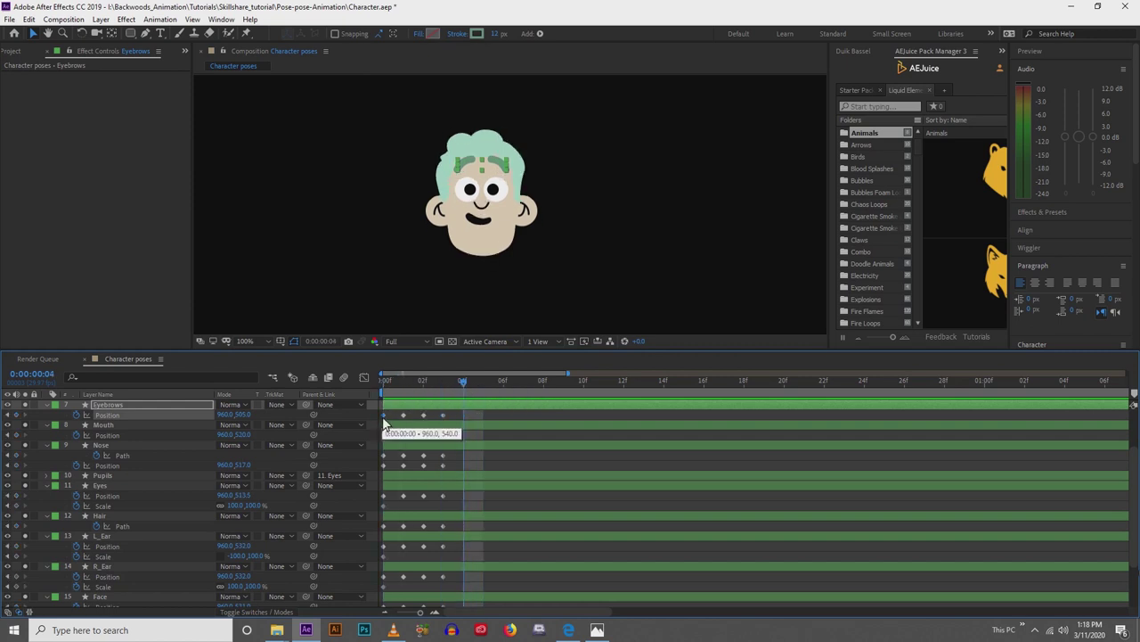
key("ctrl+v")
left_click(383, 435)
key("ctrl+c")
key("ctrl+v")
left_click(384, 457)
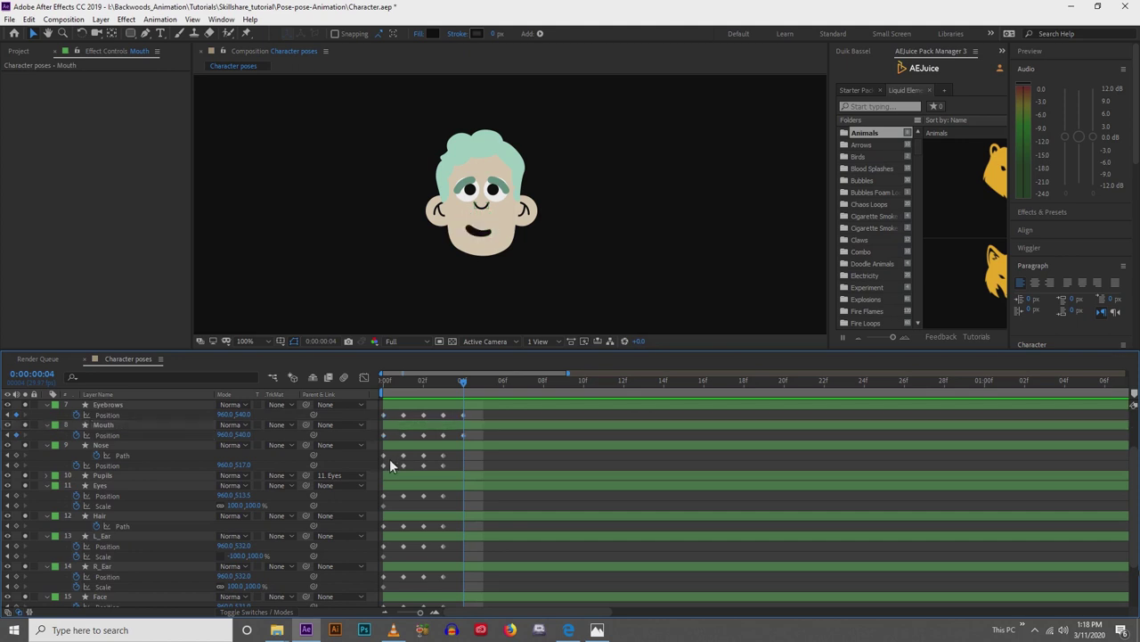
key("ctrl+c")
key("ctrl+v")
Copy the Eyes layer's Position and the Hair layer's Path keyframes from frame 0 to frame 0:00:00:04.
left_click(384, 495)
key("ctrl+c")
key("ctrl+v")
left_click(385, 526)
key("ctrl+c")
key("ctrl+v")
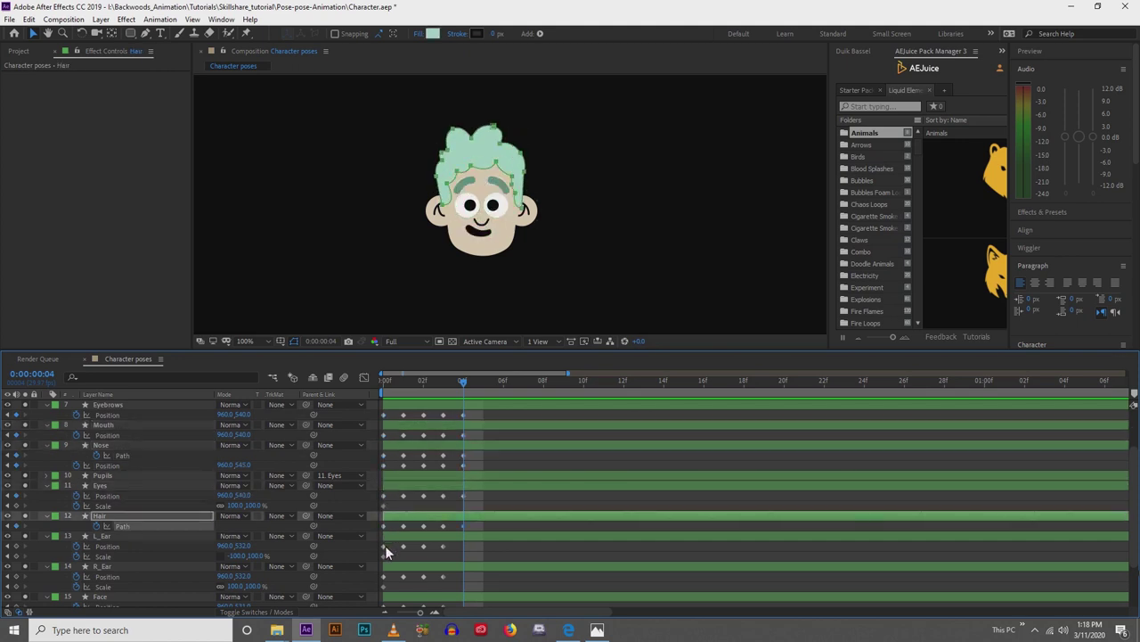
Copy the frame 0 Position keyframes of the L_Ear, R_Ear and Face layers to frame 0:00:00:04.
left_click(385, 545)
key("ctrl+c")
key("ctrl+v")
left_click(383, 577)
key("ctrl+c")
key("ctrl+v")
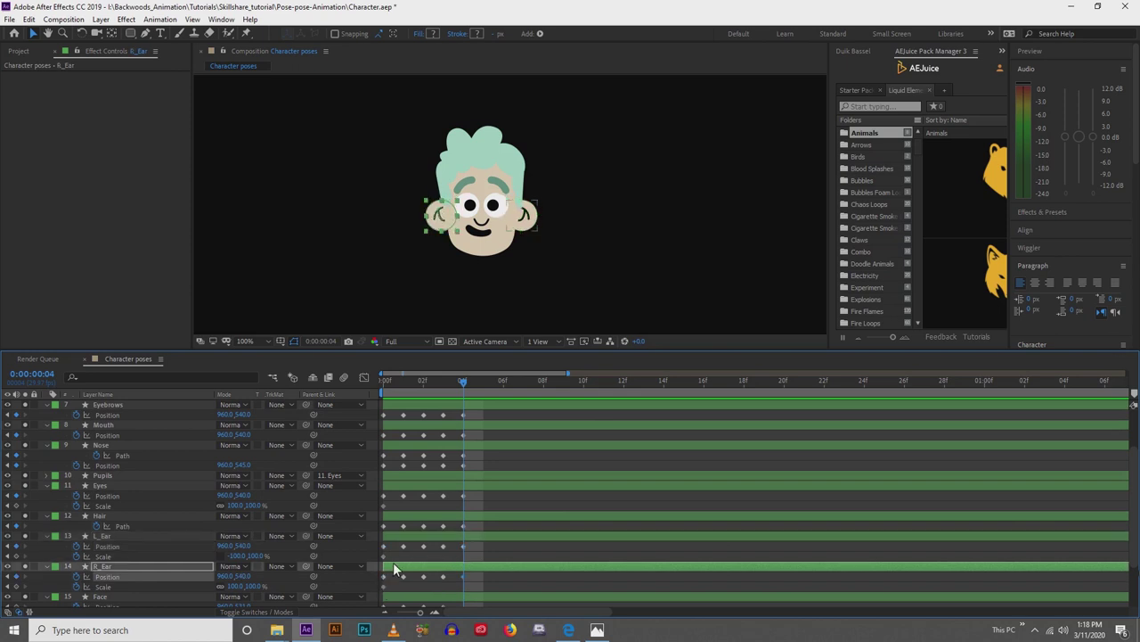
key("period")
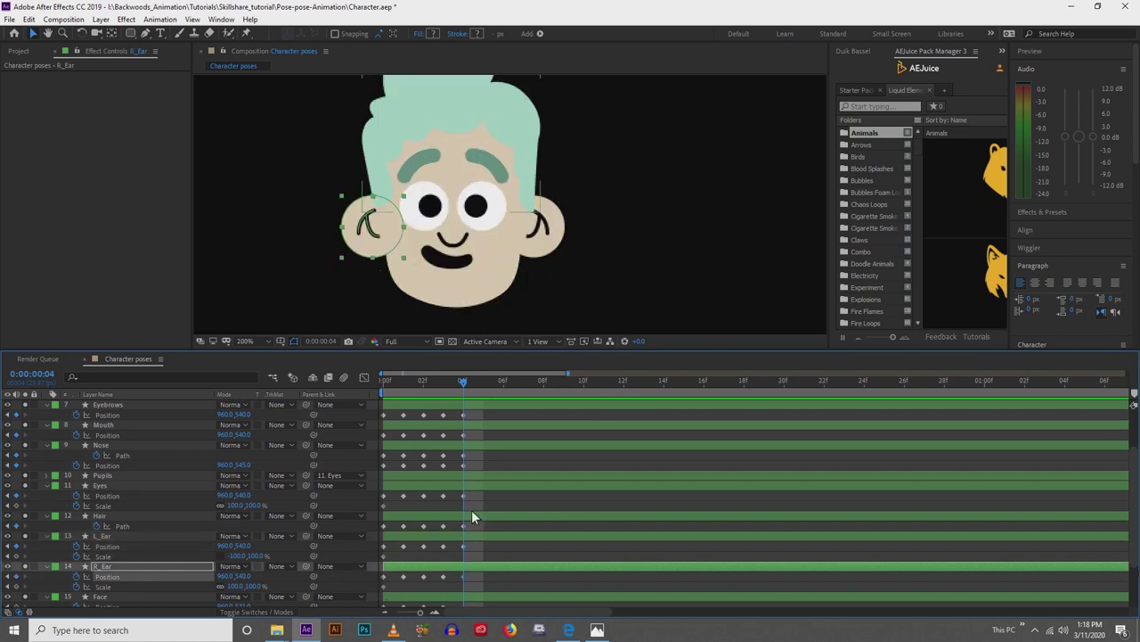
scroll(462, 586, "down", 3)
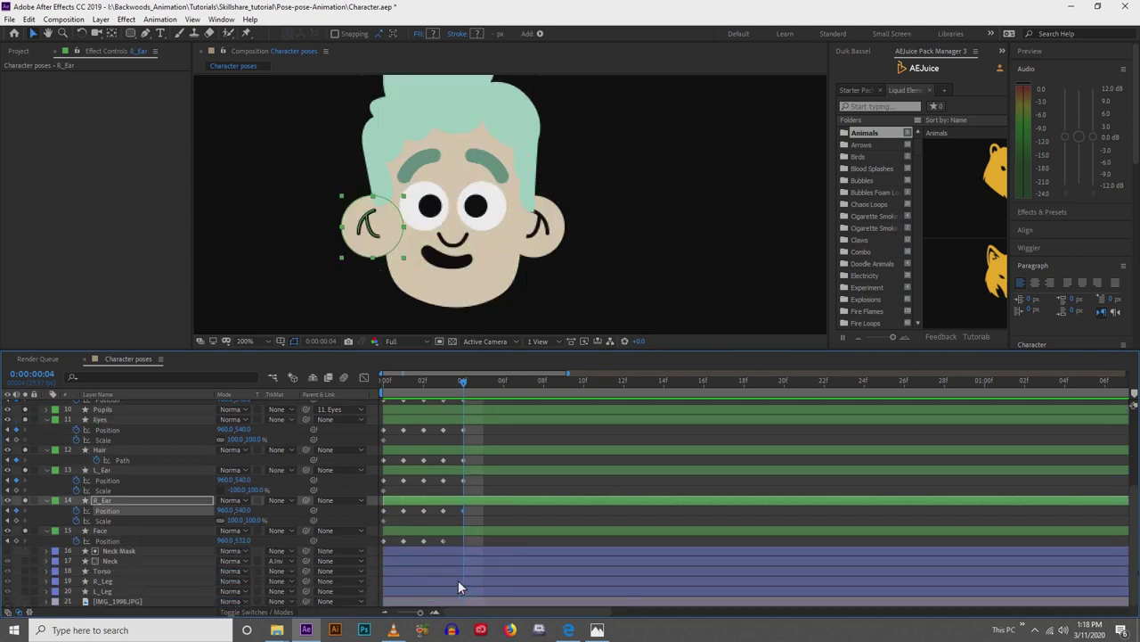
left_click(384, 543)
key("ctrl+c")
key("ctrl+v")
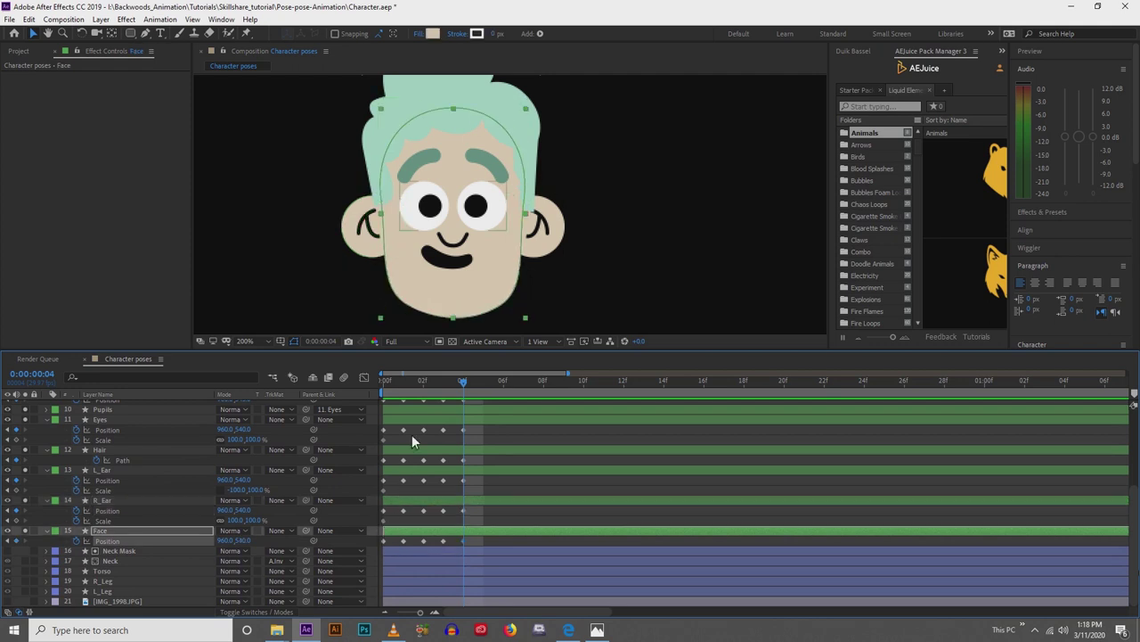
Lower the Face, L_Ear and R_Ear layers to Position 960, 550 at frame 0:00:00:04.
key("shift+Down")
key("shift+Up")
key("shift+Down")
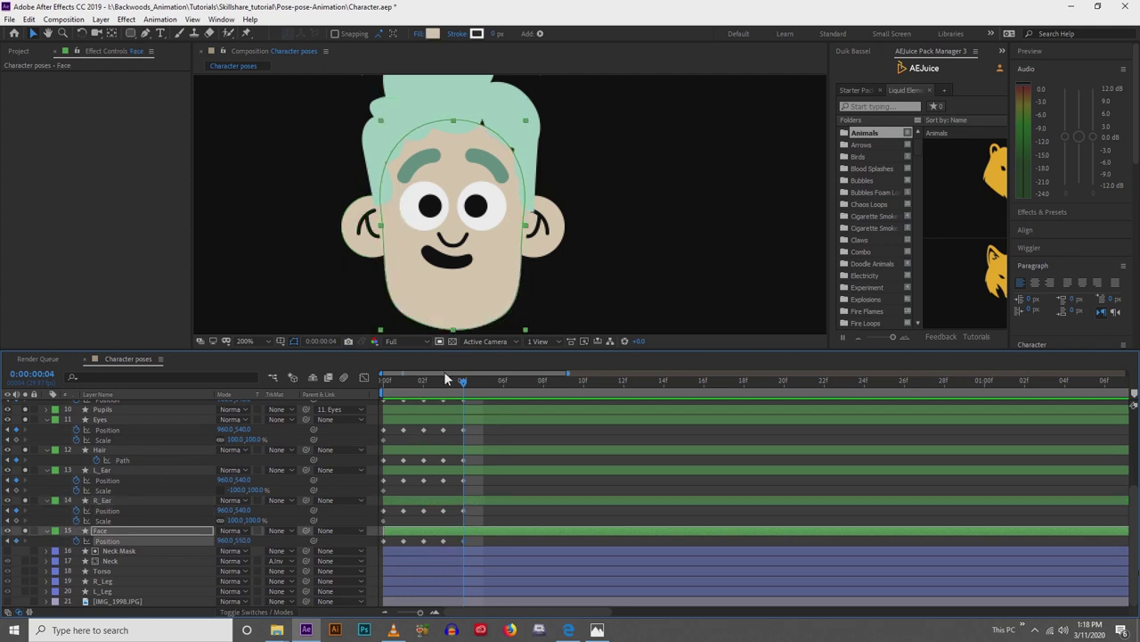
left_click(457, 503)
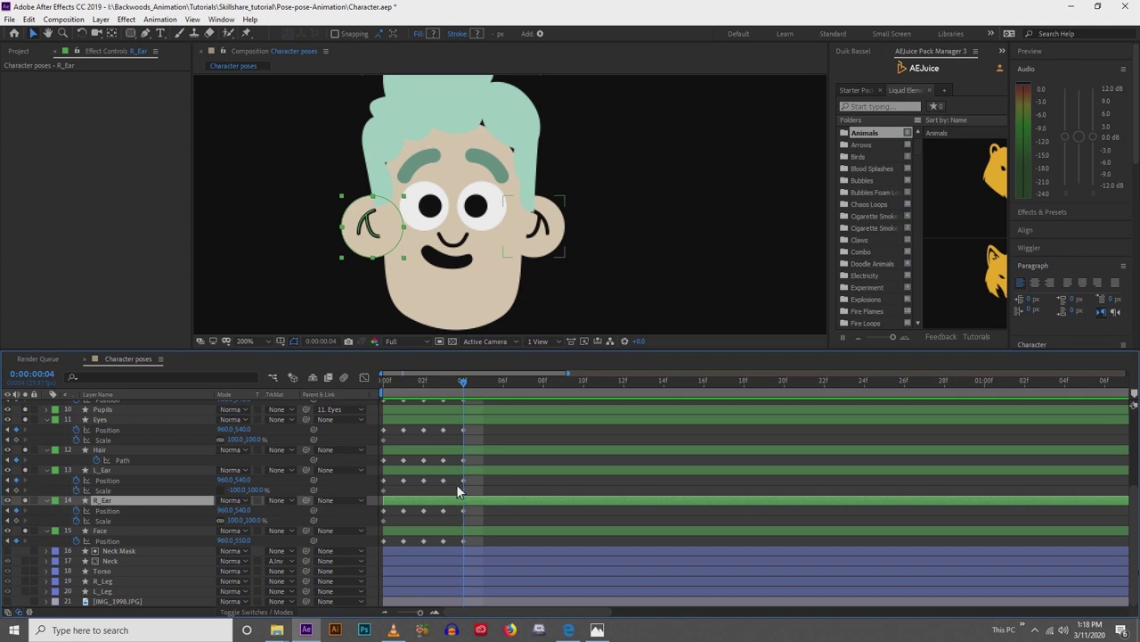
left_click(449, 474, "shift")
key("shift+Down")
key("shift+Down")
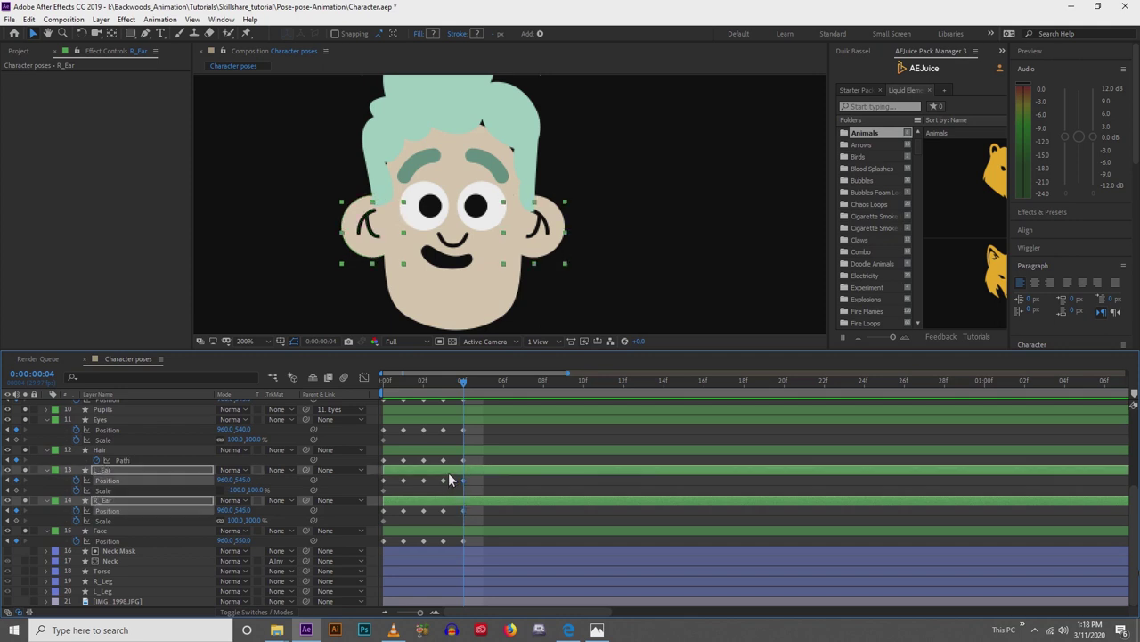
Reshape the Hair path at frame 0:00:00:04 by lowering the hair and pulling the sideburn and fringe points down over the forehead.
left_click(457, 450)
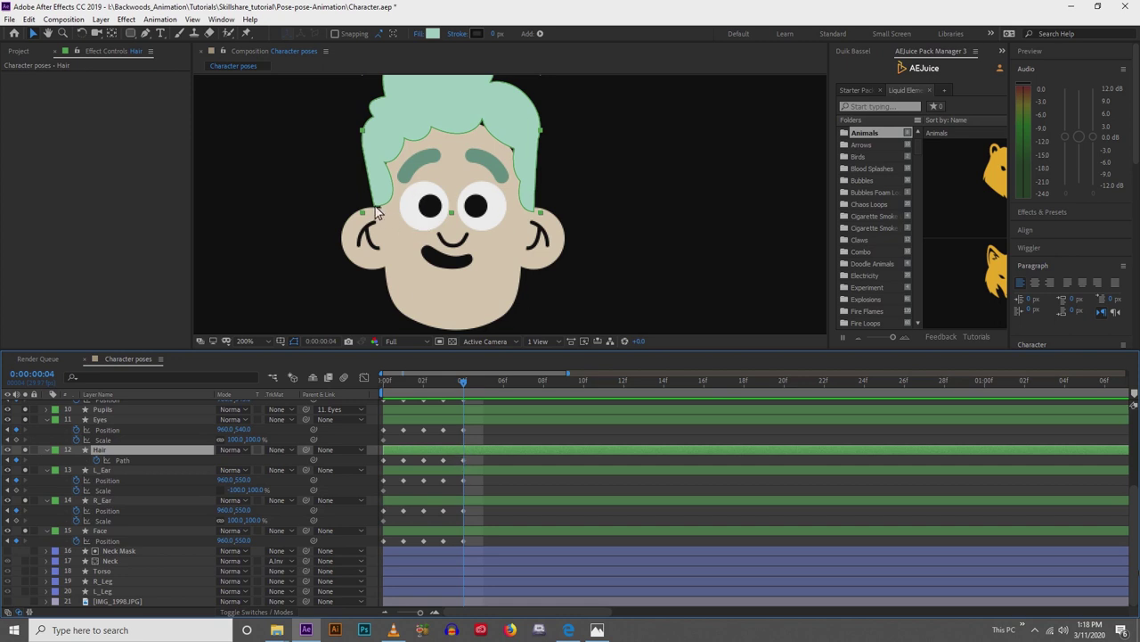
left_click(463, 460)
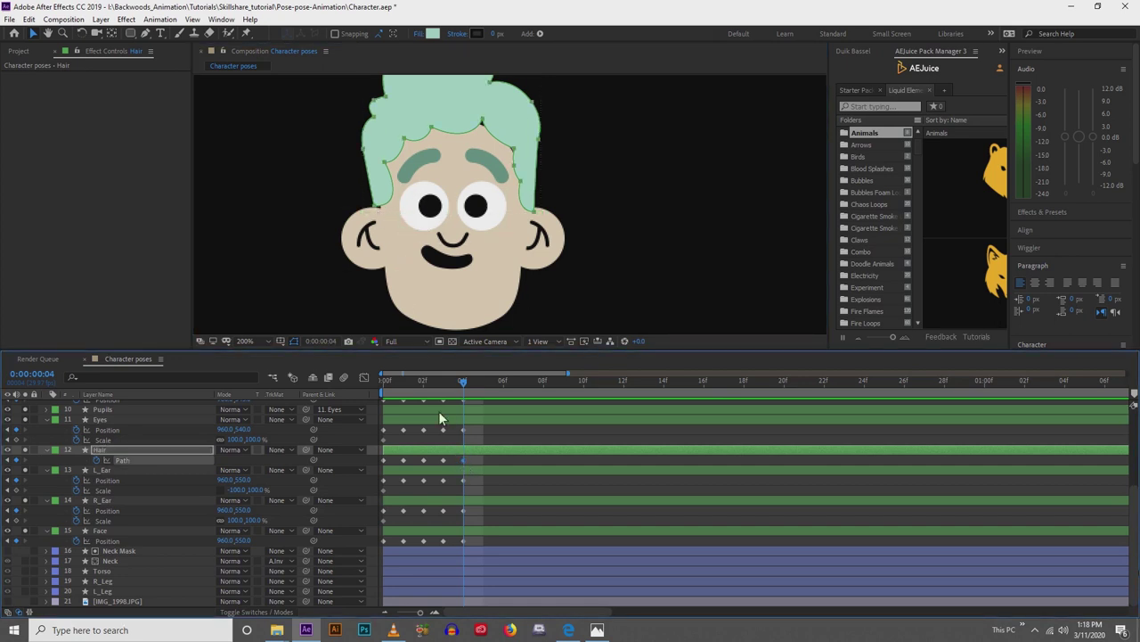
left_click_drag(376, 207, 383, 249)
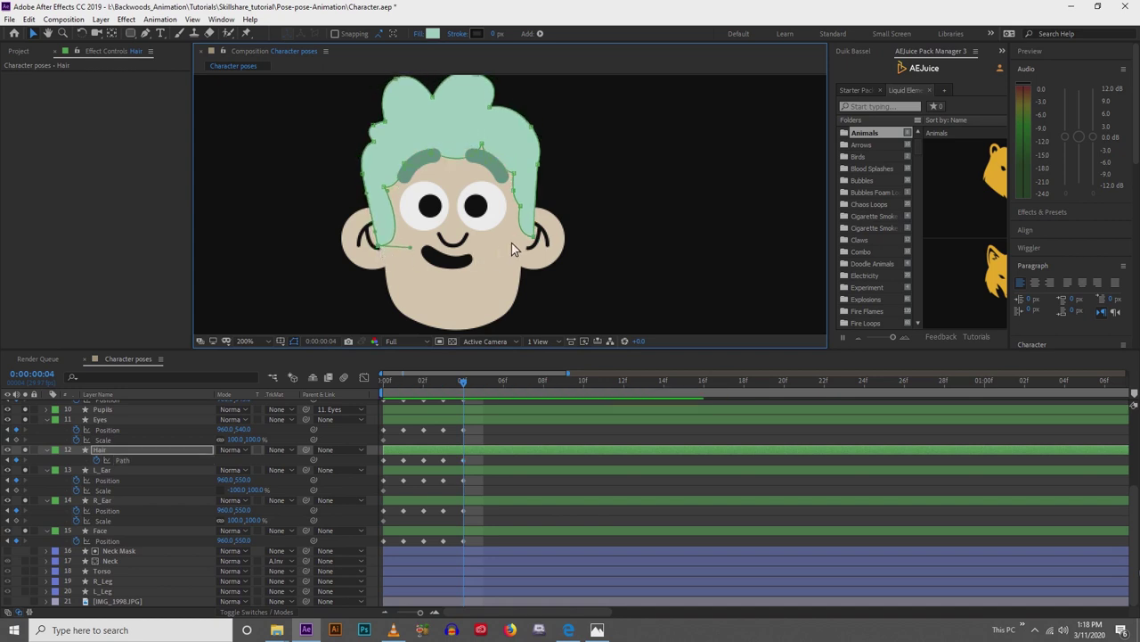
left_click_drag(538, 247, 529, 256)
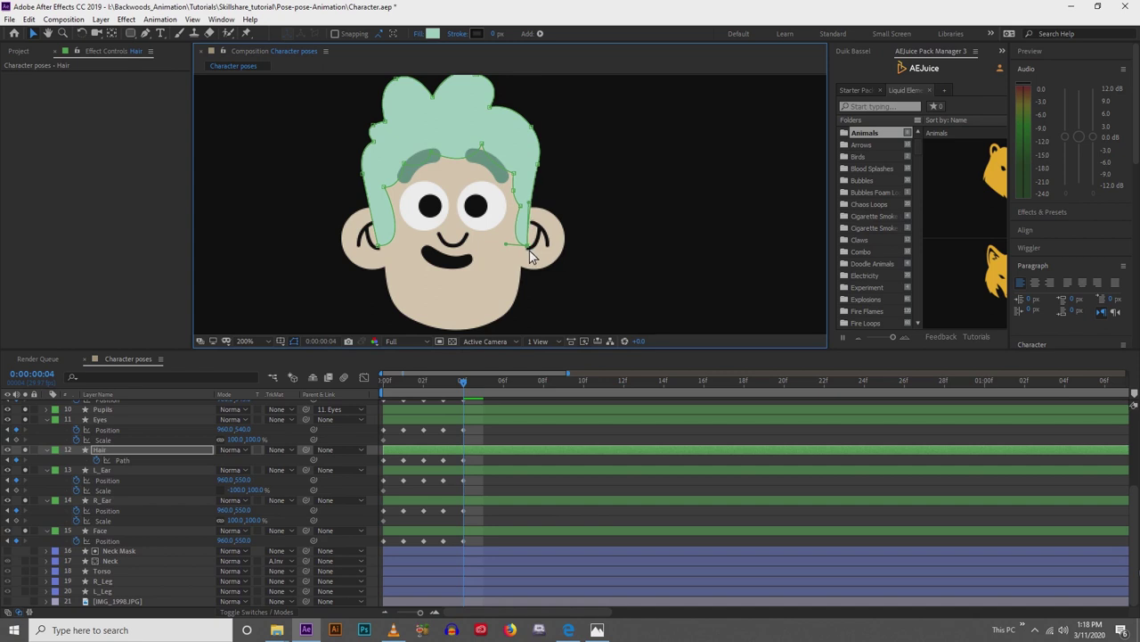
left_click_drag(489, 219, 489, 249)
left_click_drag(386, 217, 390, 234)
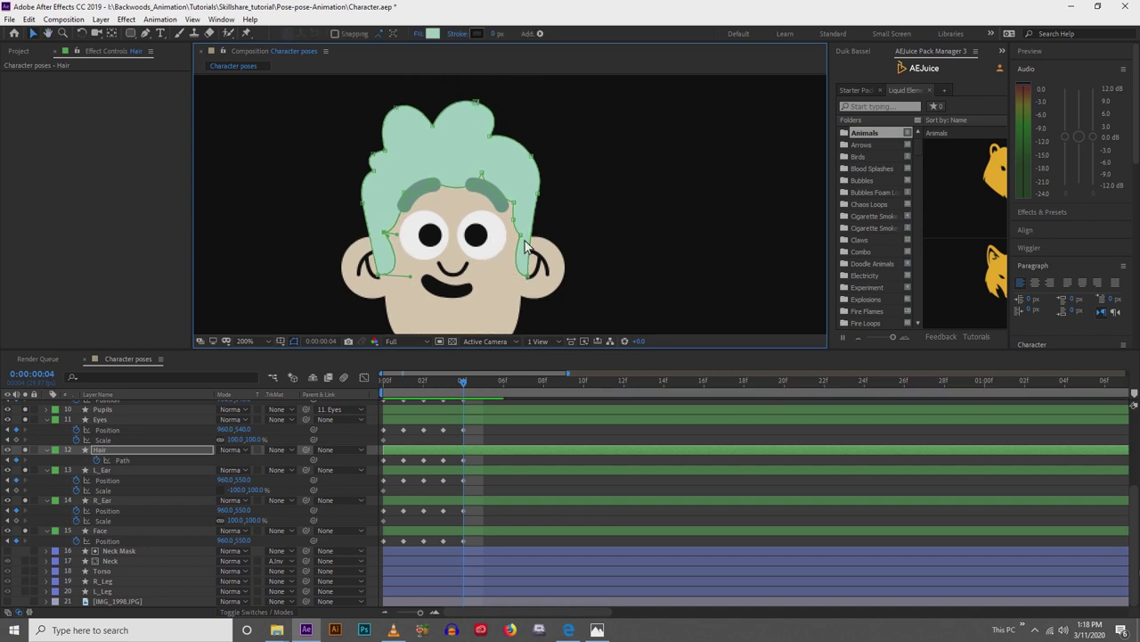
mouse_move(523, 238)
left_mouse_down()
mouse_move(522, 248)
mouse_move(514, 220)
left_mouse_up()
left_click_drag(486, 189, 492, 232)
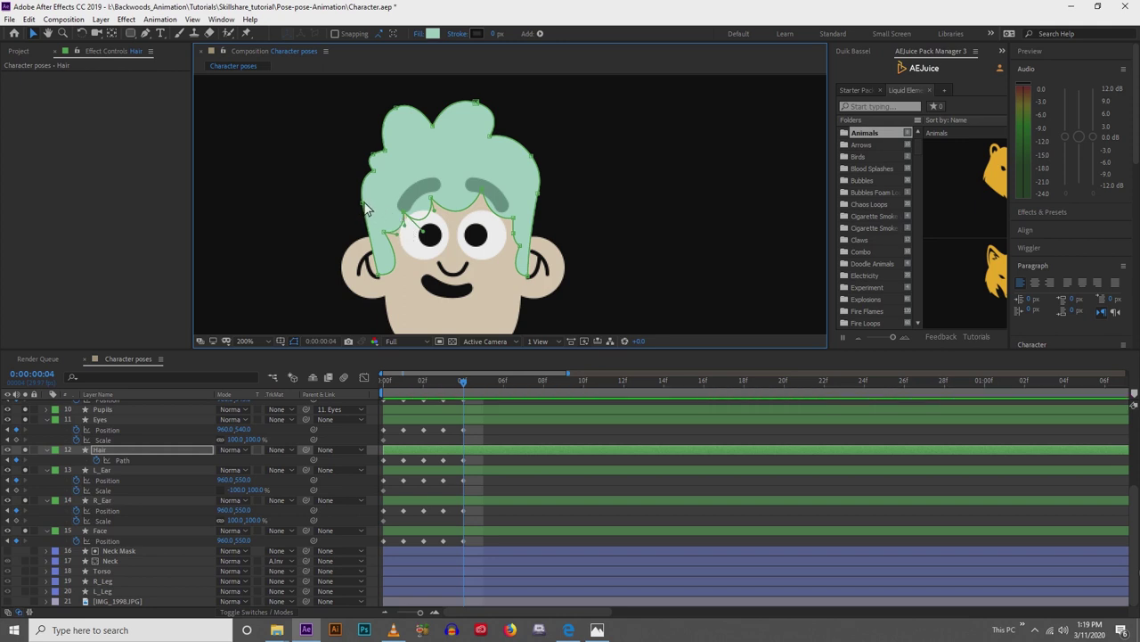
Lower the outer side points and flatten the top curls of the Hair path at frame 0:00:00:04.
left_click_drag(363, 203, 363, 212)
left_click_drag(538, 193, 538, 209)
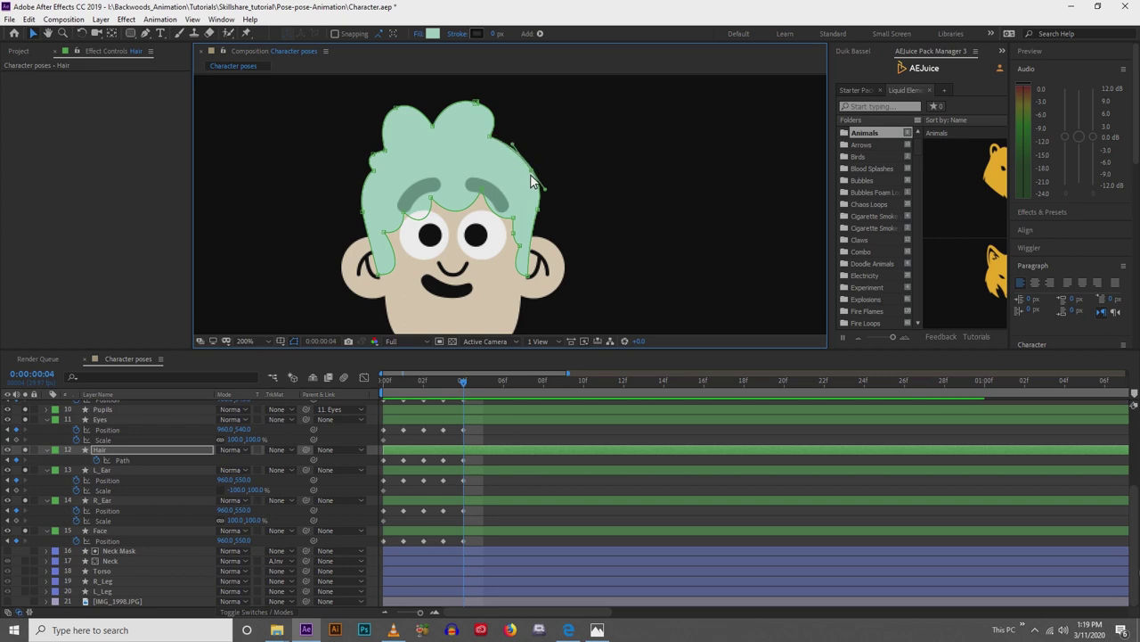
left_click_drag(530, 170, 490, 143)
left_click_drag(475, 104, 470, 124)
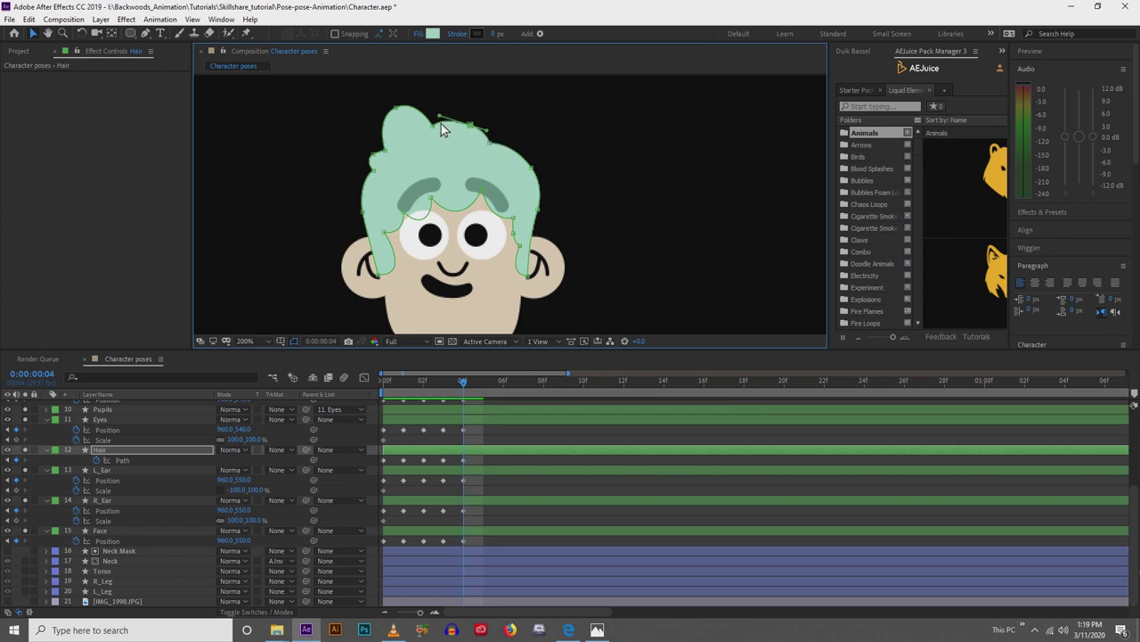
left_click_drag(397, 114, 406, 132)
left_click(376, 175)
left_click_drag(378, 157, 376, 163)
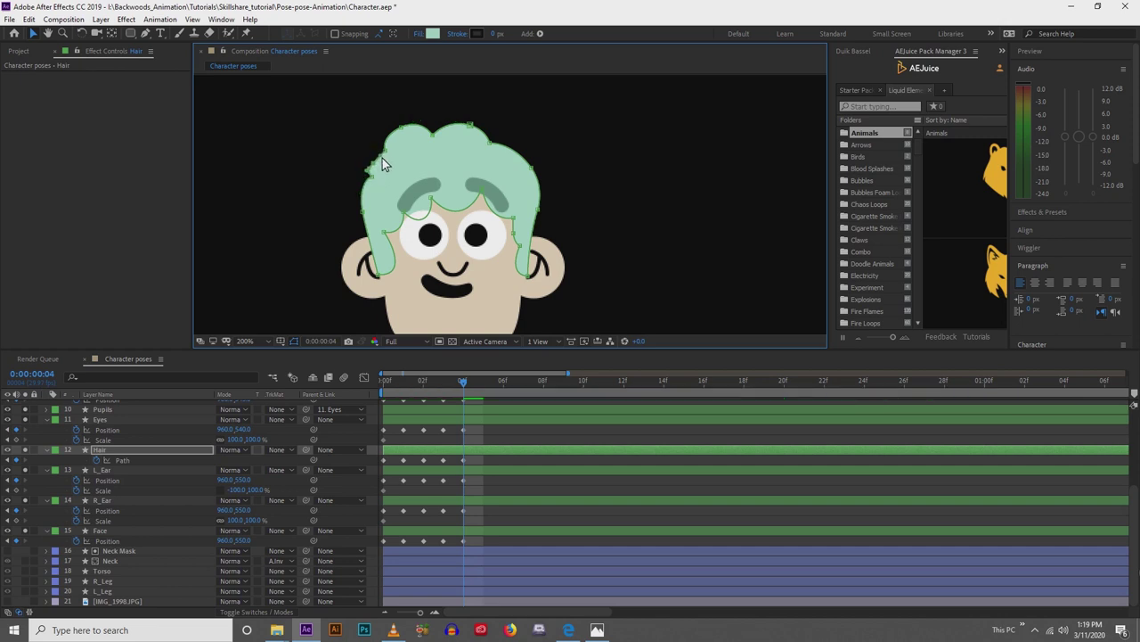
Refine the curl points along the hair's upper-left outline so the bumps are rounded and lower at frame 0:00:00:04.
scroll(381, 169, "up", 2)
left_click_drag(289, 174, 331, 143)
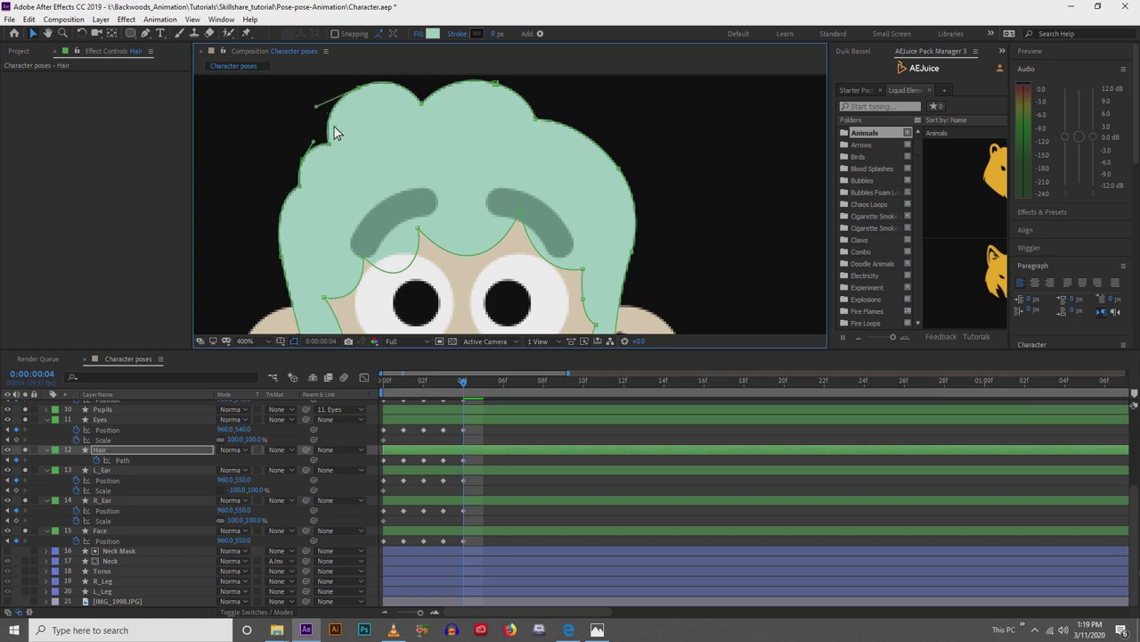
left_click(361, 91)
left_click_drag(361, 91, 391, 99)
left_click_drag(316, 138, 324, 134)
scroll(345, 196, "down", 1)
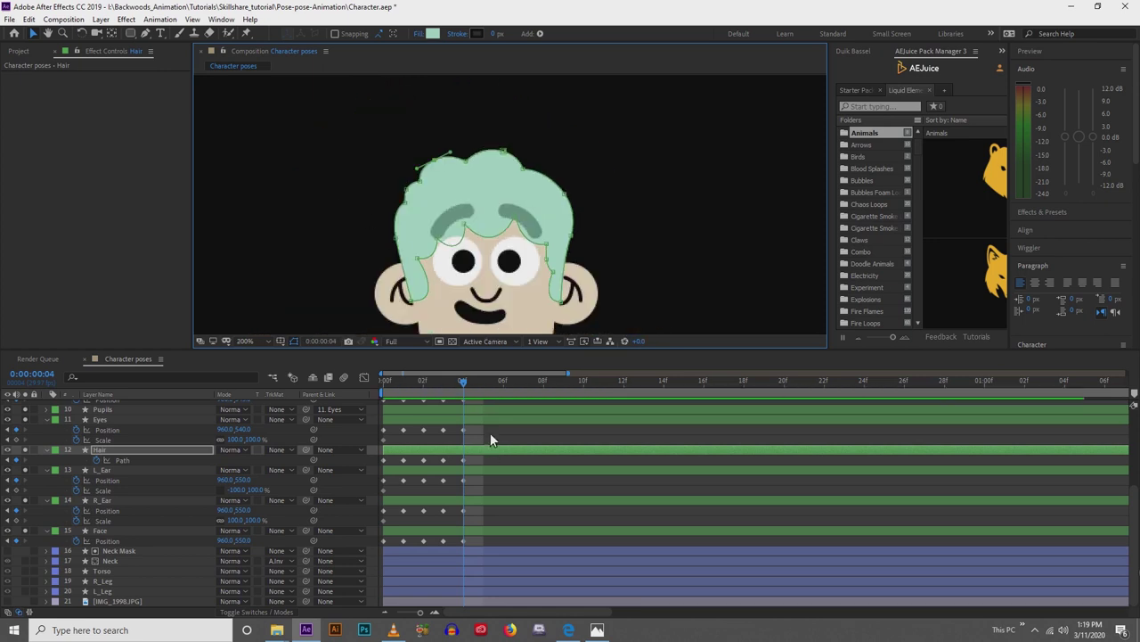
Step between frame 0:00:00:04 and the preceding frame to compare the new hair shape with the previous pose.
left_click(490, 440)
scroll(431, 253, "down", 1)
left_click_drag(431, 253, 425, 222)
scroll(424, 228, "up", 2)
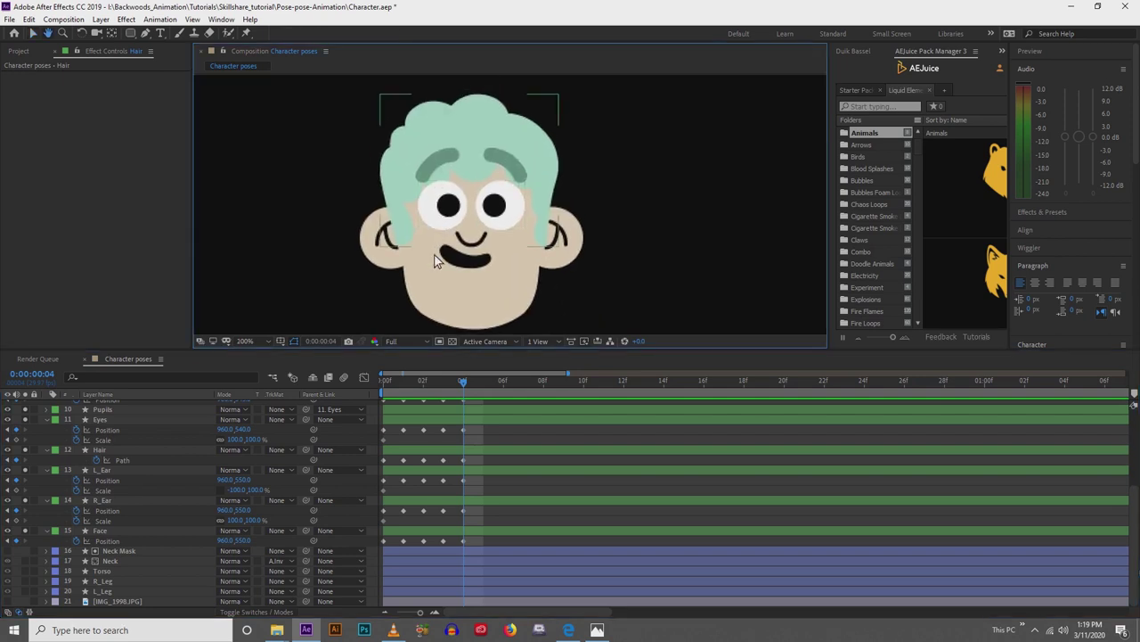
left_click_drag(460, 386, 451, 386)
left_click_drag(445, 217, 446, 272)
key("Page_Down")
key("Page_Up")
key("Page_Down")
Lower the nose, mouth and eyebrows at frame 0:00:00:04 so the face looks downward.
mouse_move(450, 271)
left_mouse_down()
mouse_move(438, 203)
mouse_move(457, 264)
left_mouse_up()
key("v")
left_click(465, 200)
left_click_drag(466, 202, 466, 242)
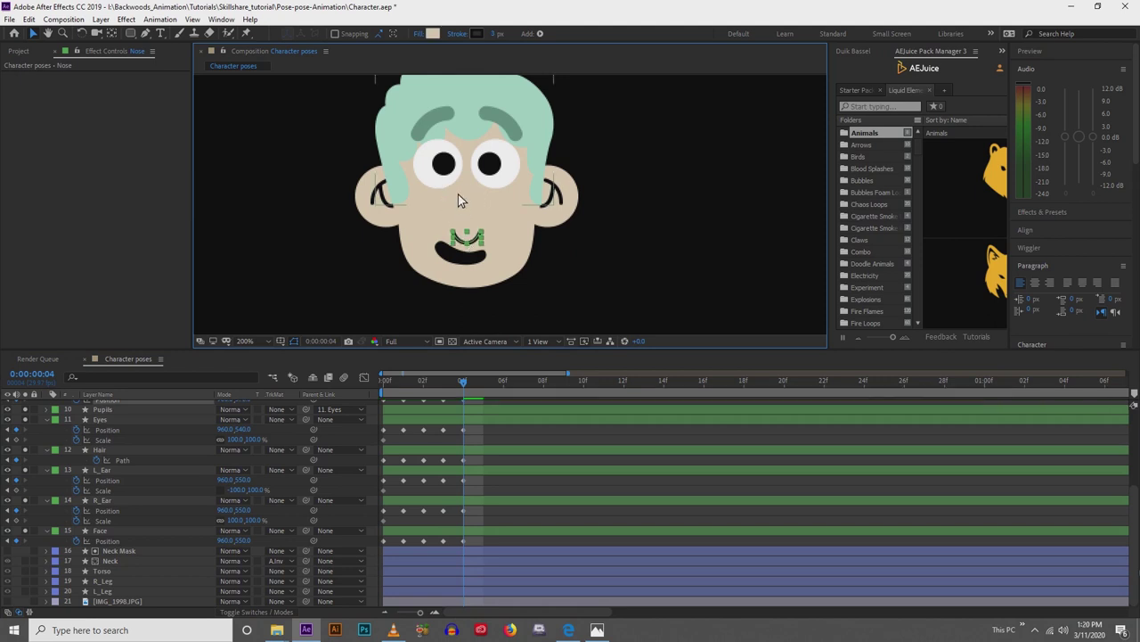
left_click(455, 192)
left_click_drag(453, 191, 453, 232)
left_click_drag(437, 122, 443, 166)
left_click(489, 435)
scroll(487, 260, "down", 1)
Delete the Scale keyframes of the L_Ear, R_Ear and Eyes layers at frame 0:00:00:00.
left_click_drag(463, 381, 373, 498)
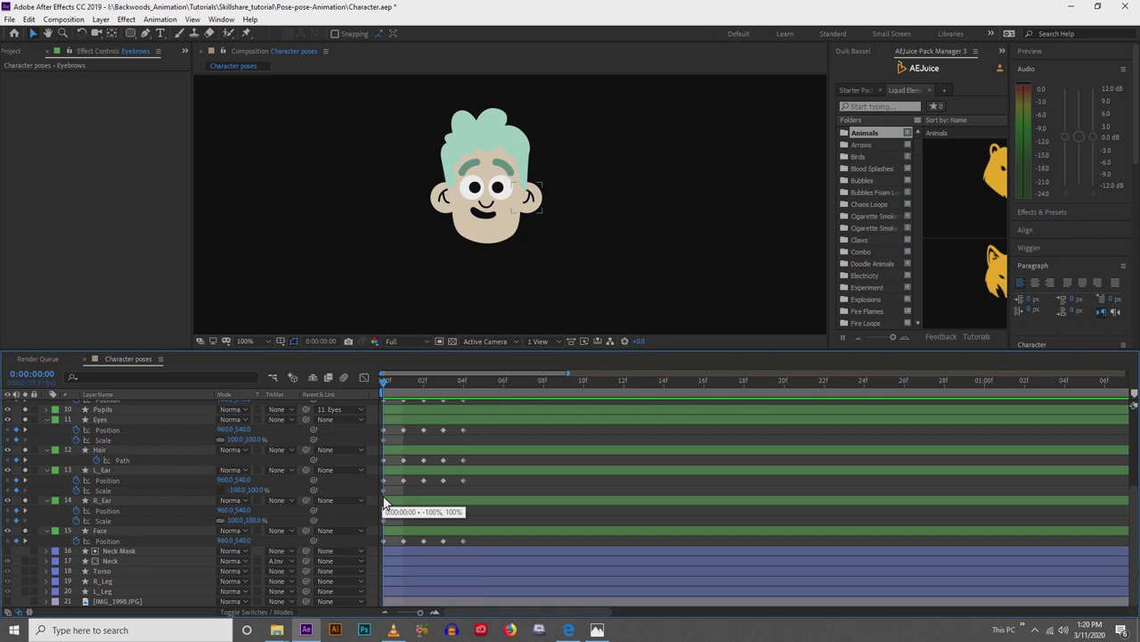
left_click(384, 495)
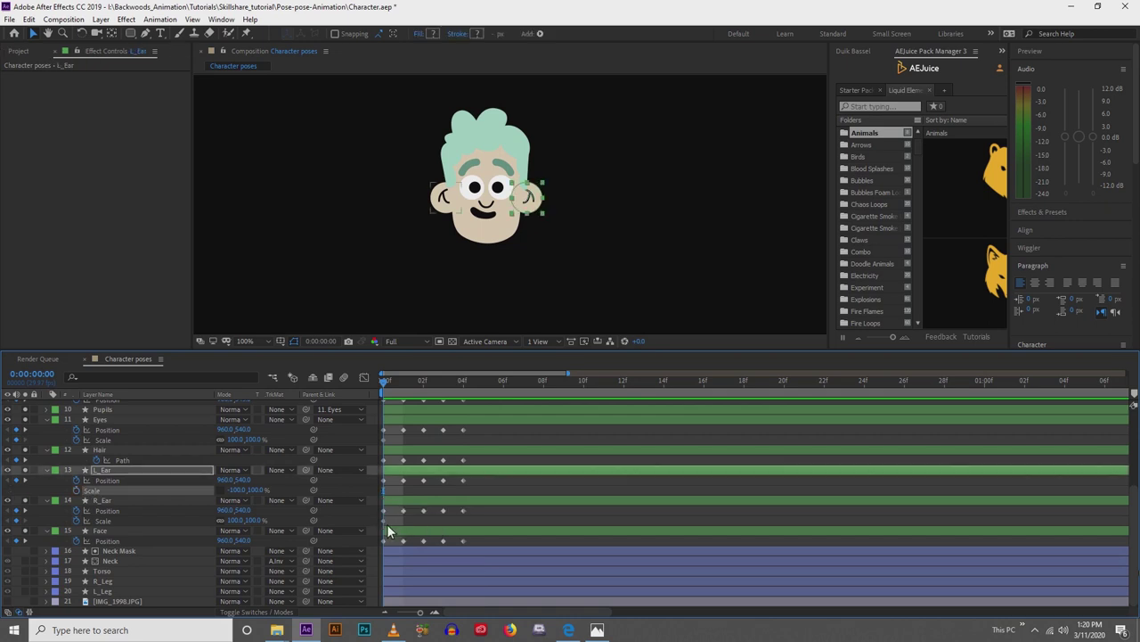
left_click(383, 522)
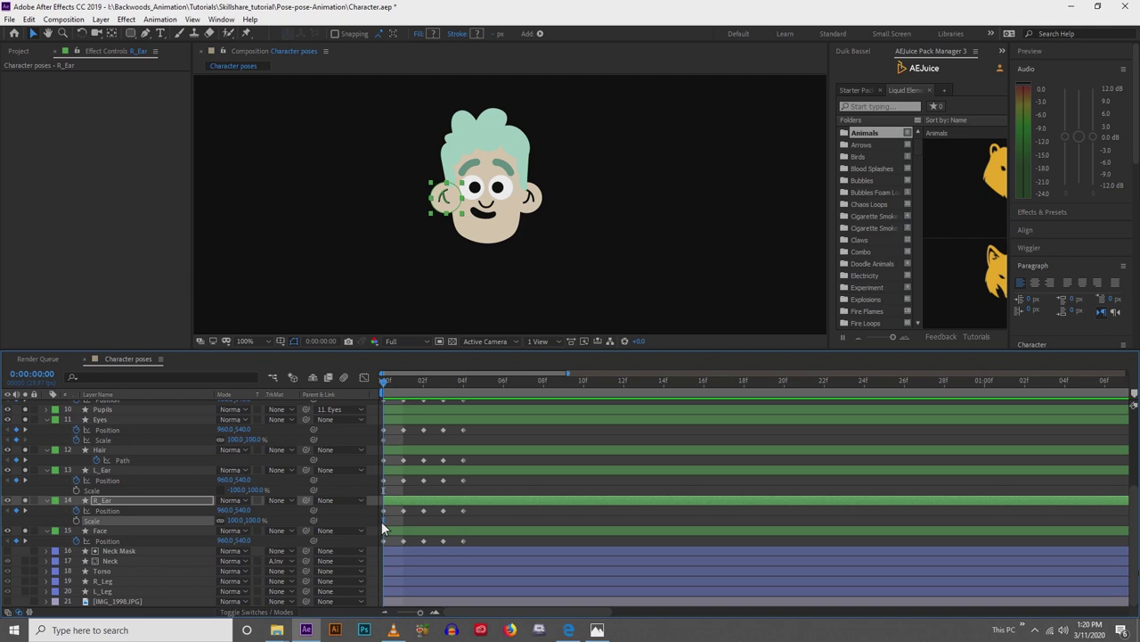
scroll(382, 521, "up", 1)
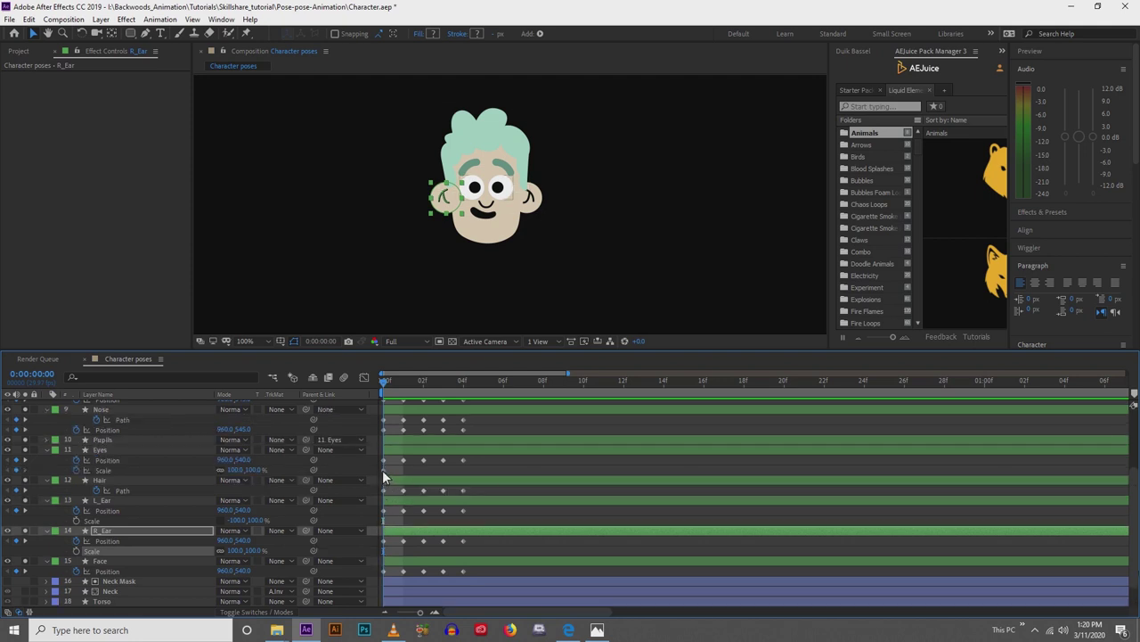
left_click(383, 470)
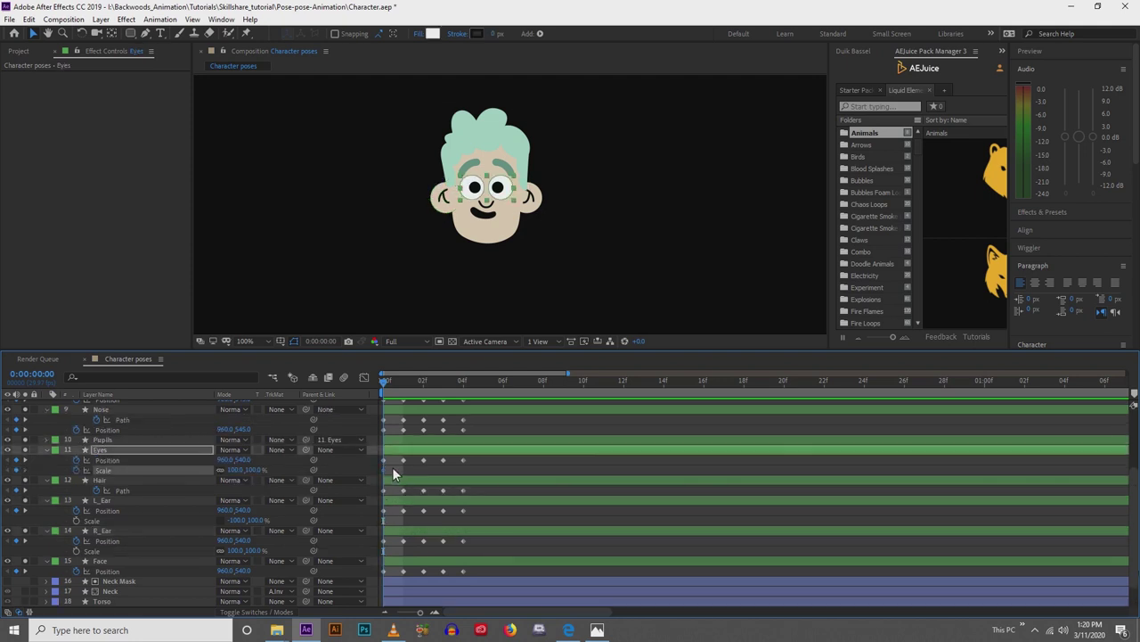
scroll(403, 486, "up", 3)
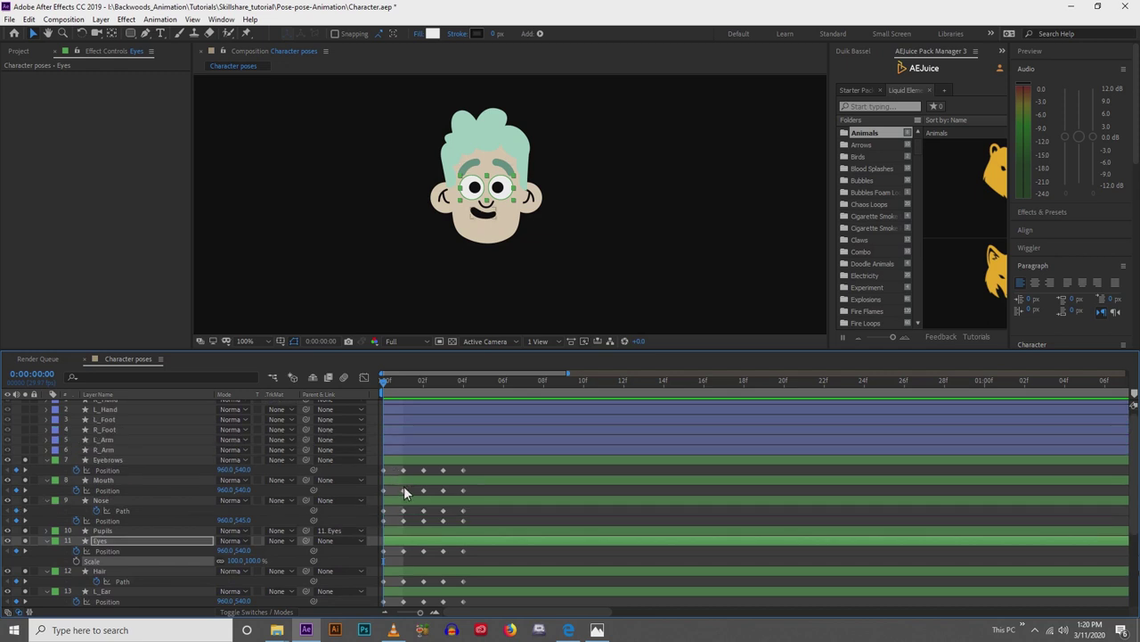
Show only the keyframed properties of the head layers and check the keyframes on frames 0 to 4 of each layer.
scroll(404, 486, "down", 1)
left_click(485, 480)
key("u")
key("u")
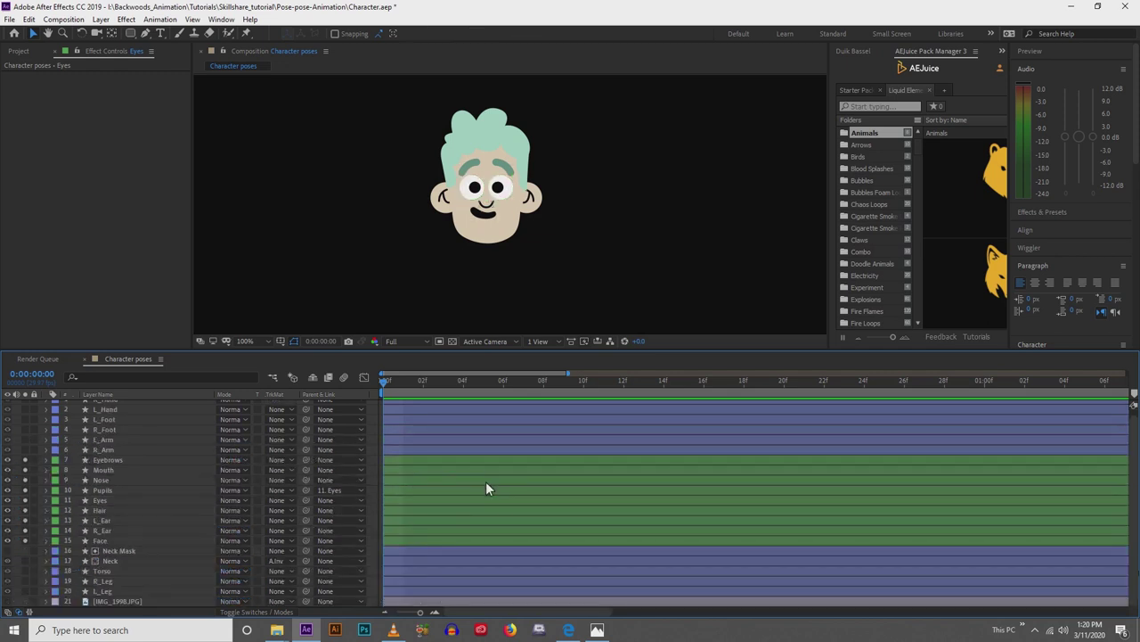
scroll(458, 499, "down", 2)
left_click(463, 507)
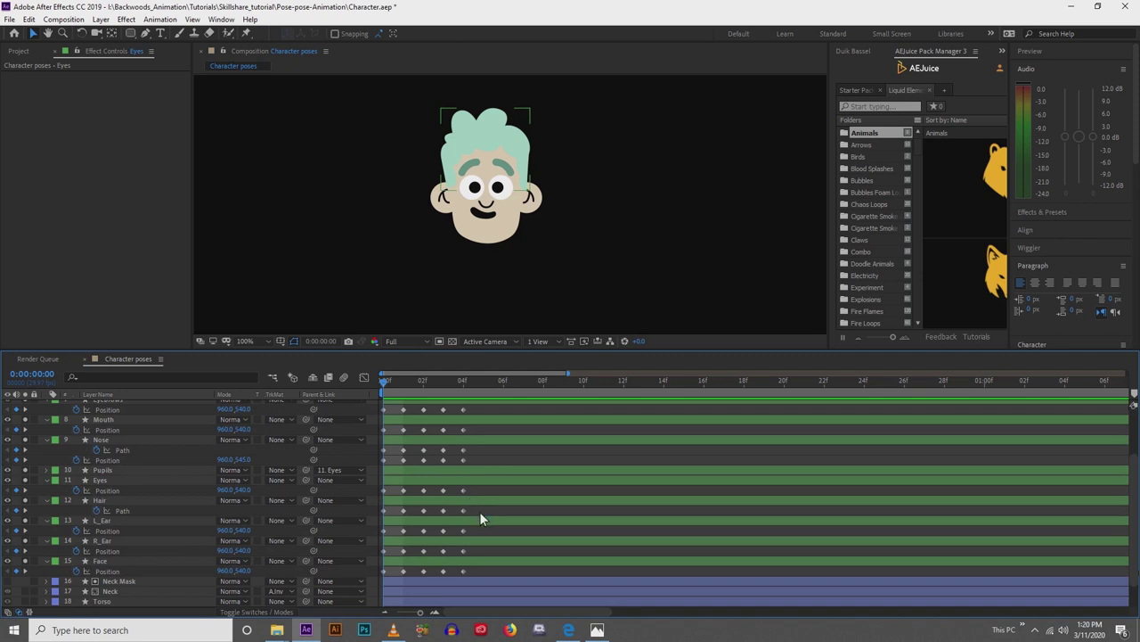
left_click(407, 575)
left_click(416, 562)
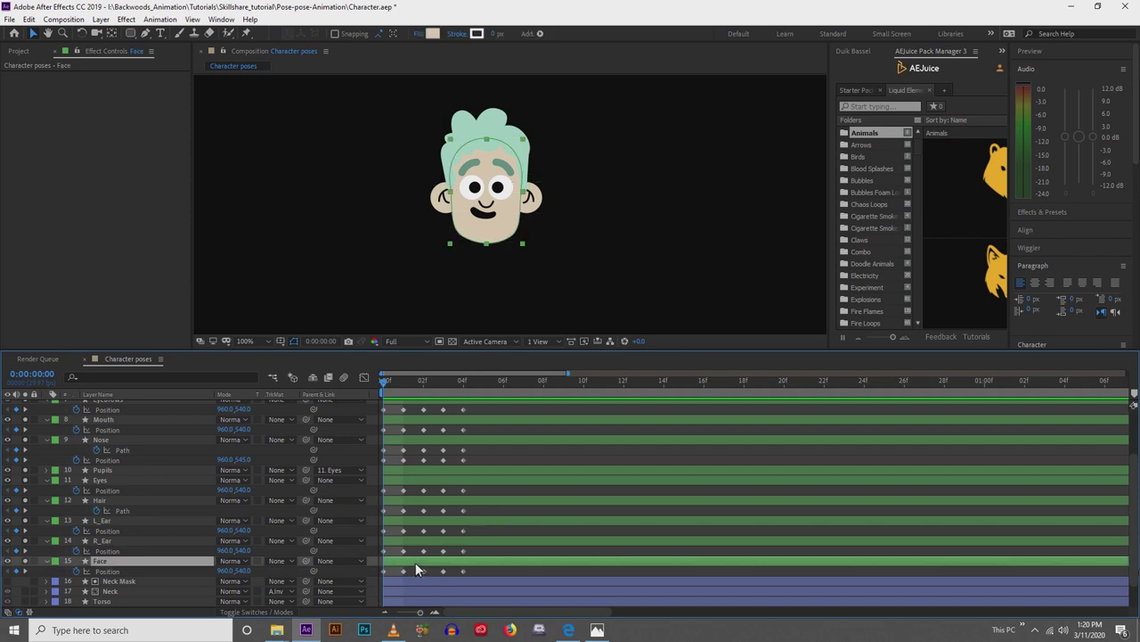
scroll(412, 552, "up", 2)
key("ctrl+a")
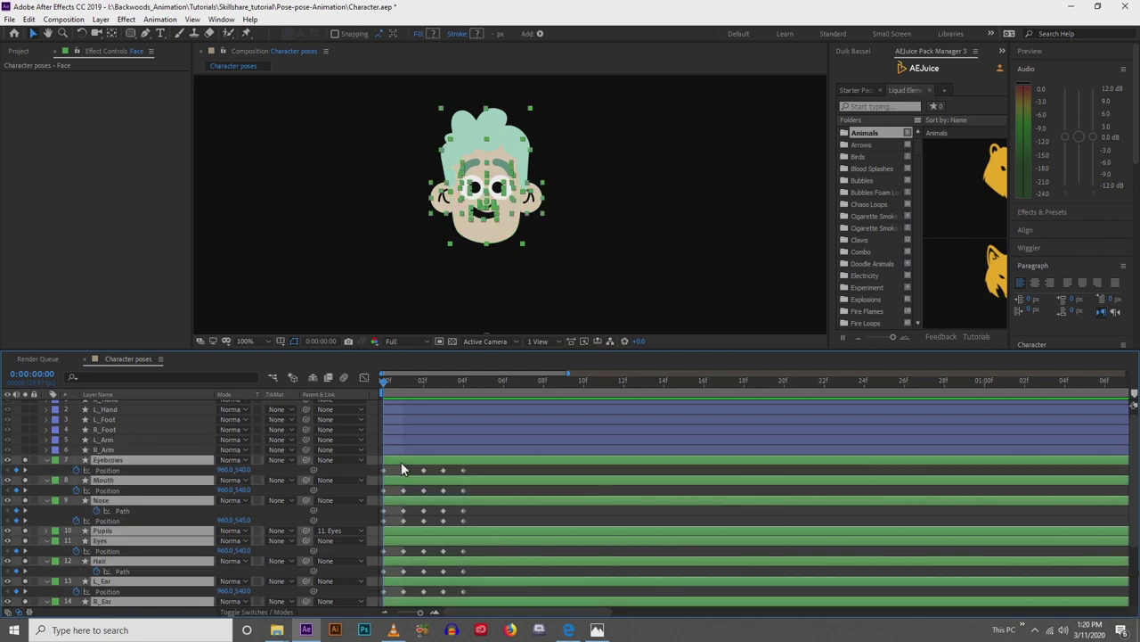
scroll(407, 470, "down", 2)
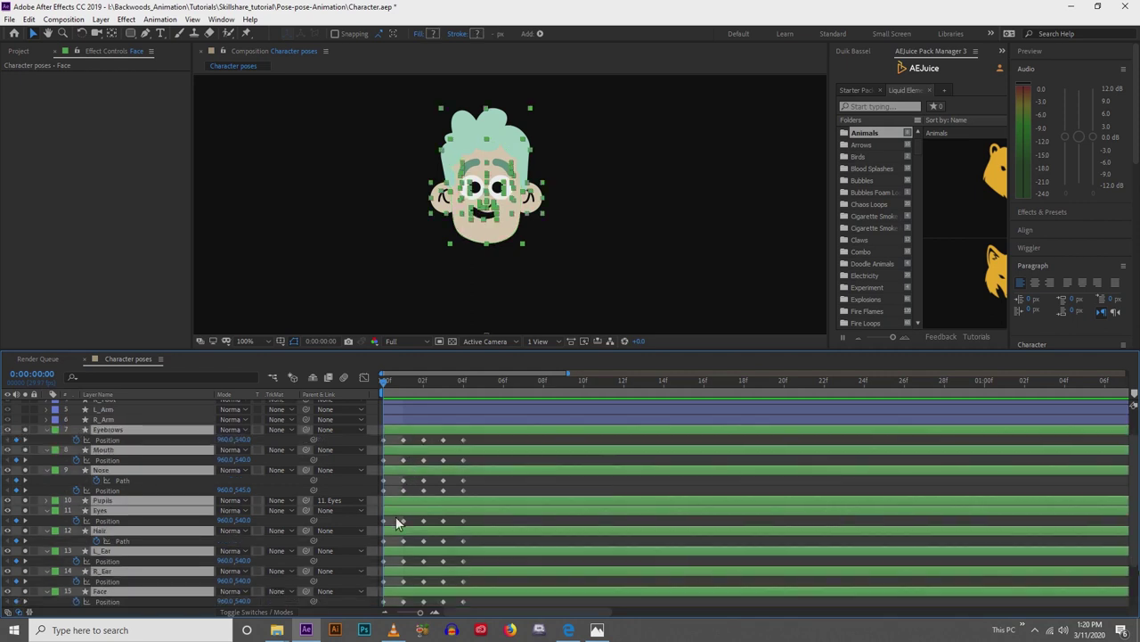
scroll(419, 561, "down", 2)
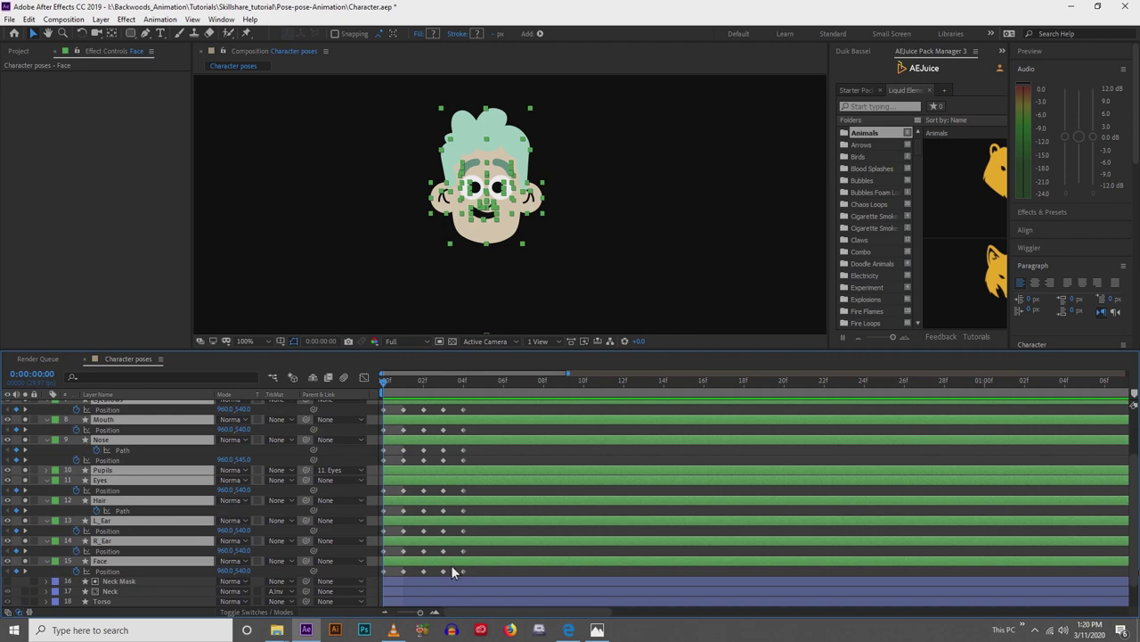
Delete the Mouth layer's misplaced Position keyframe at frame 0:00:00:03.
mouse_move(389, 384)
left_mouse_down()
mouse_move(423, 400)
mouse_move(441, 382)
left_mouse_up()
left_click(431, 435)
left_click(444, 429)
key("Delete")
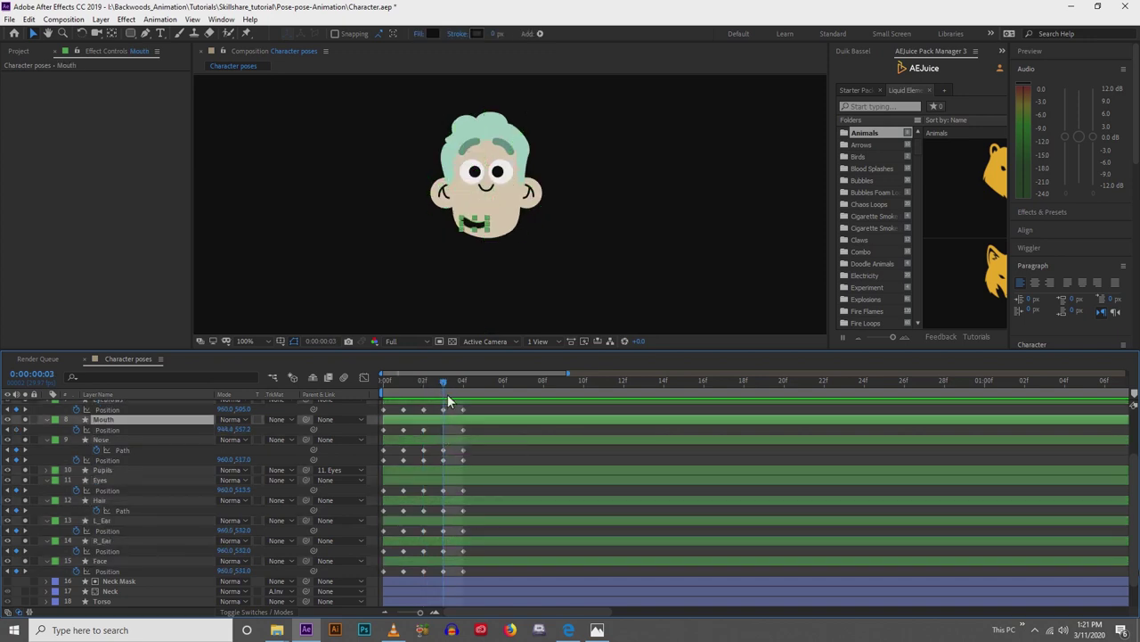
mouse_move(442, 382)
left_mouse_down()
mouse_move(430, 389)
mouse_move(439, 401)
left_mouse_up()
Paste the neutral Position keyframe onto the Mouth layer at frame 0:00:00:03 and raise the mouth to 960, 520.
left_click(443, 432)
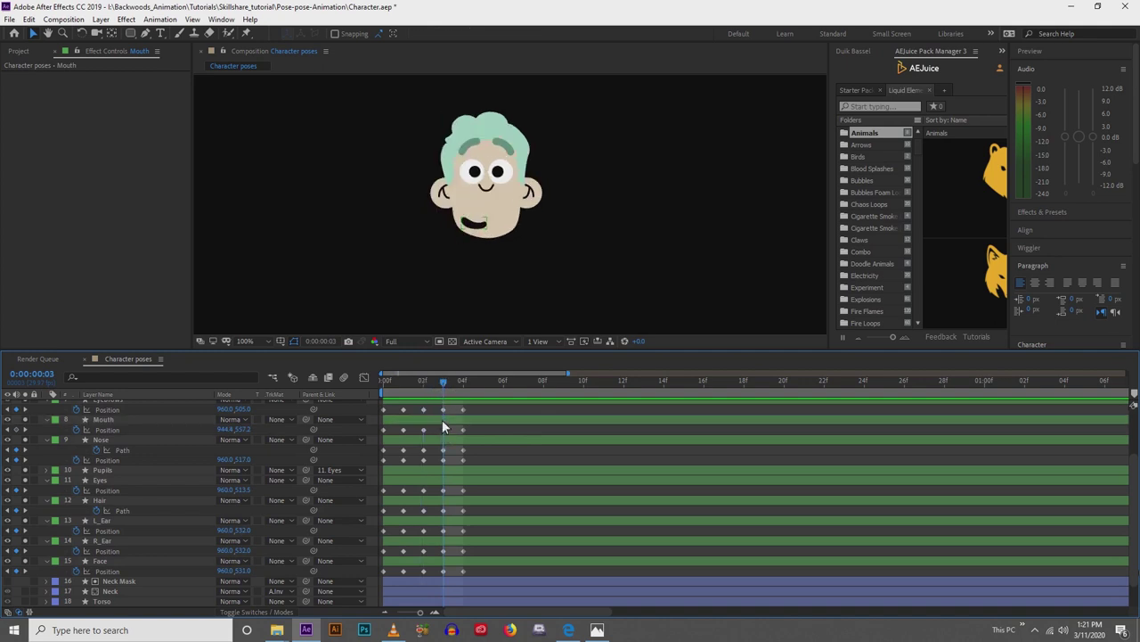
left_click(440, 418)
key("ctrl+v")
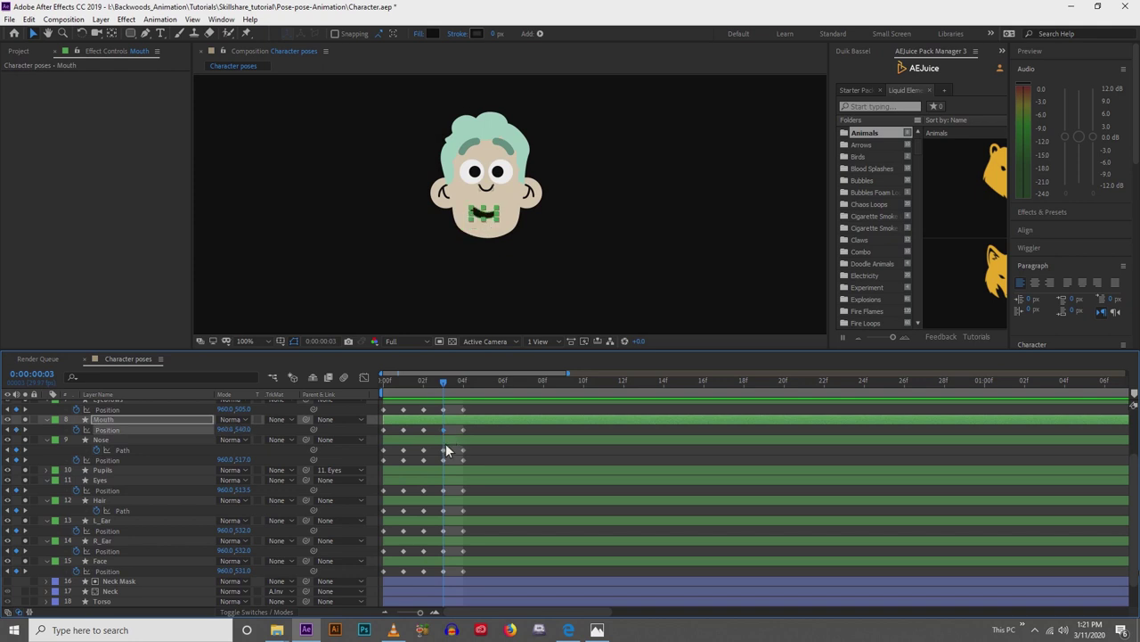
key("shift+Up")
key("shift+Up")
left_click(473, 428)
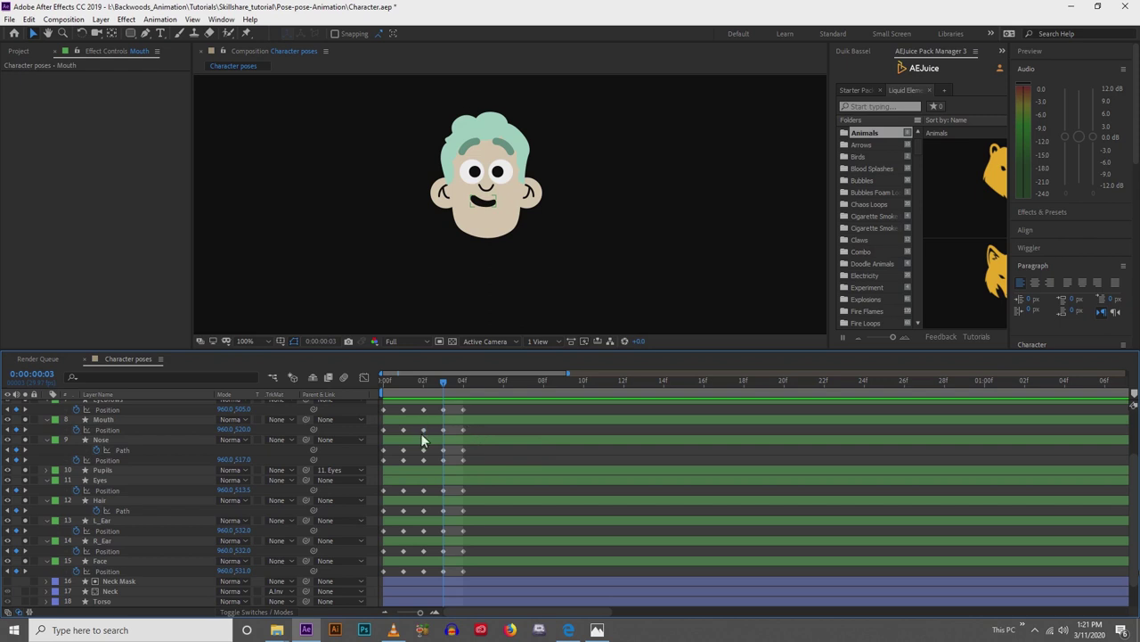
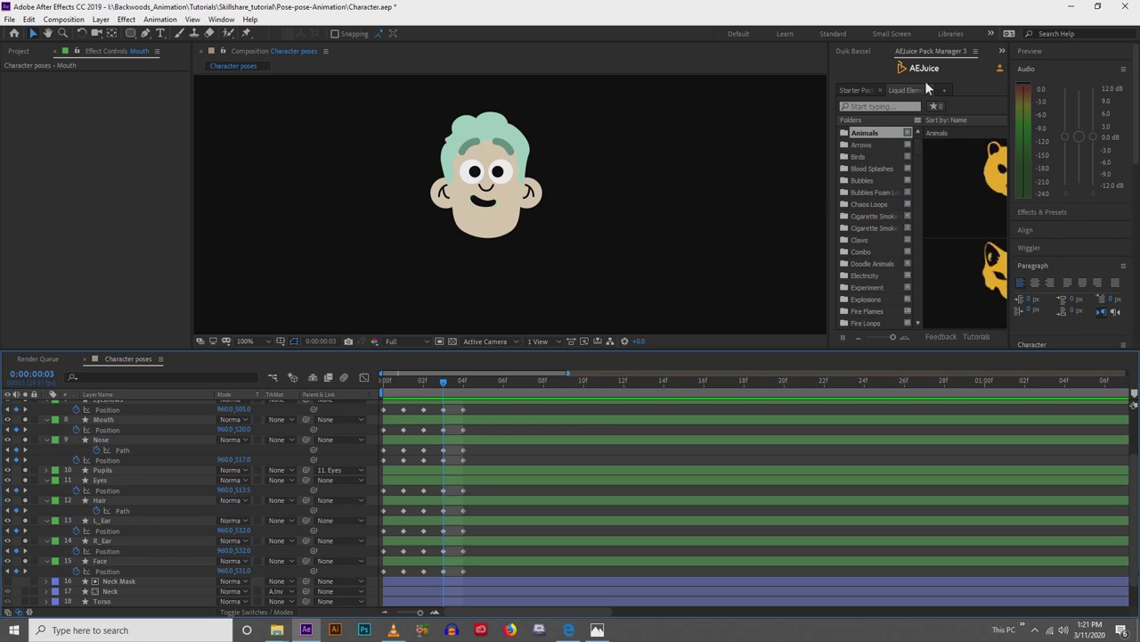
Bring up the Joysticks_n_Sliders script's joystick tools.
left_click(963, 50)
left_click(1000, 52)
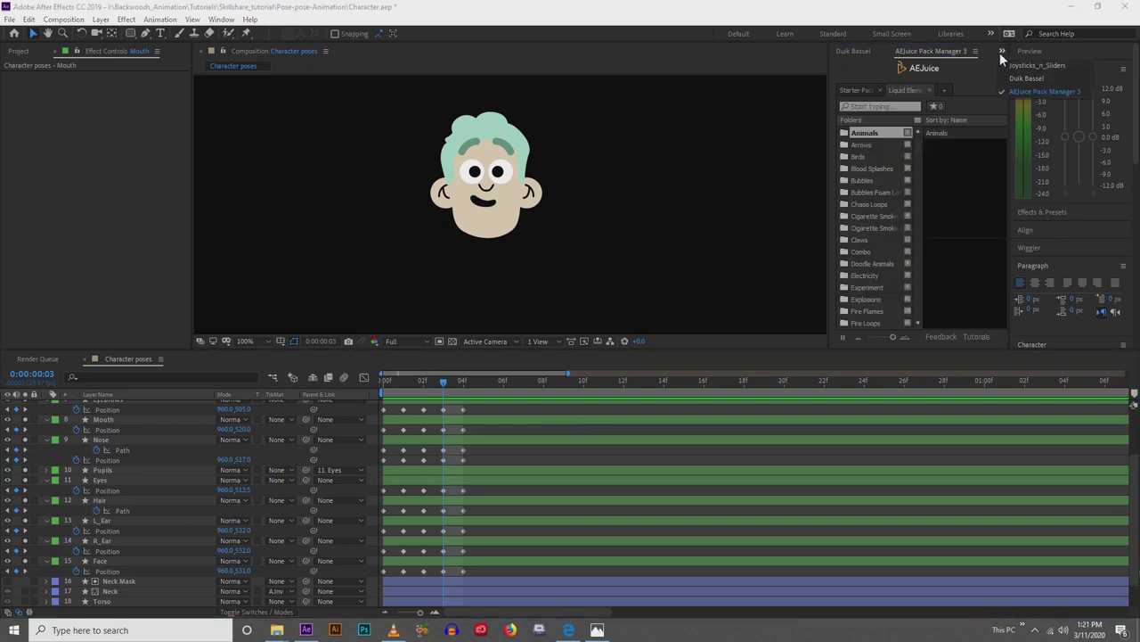
left_click(1008, 68)
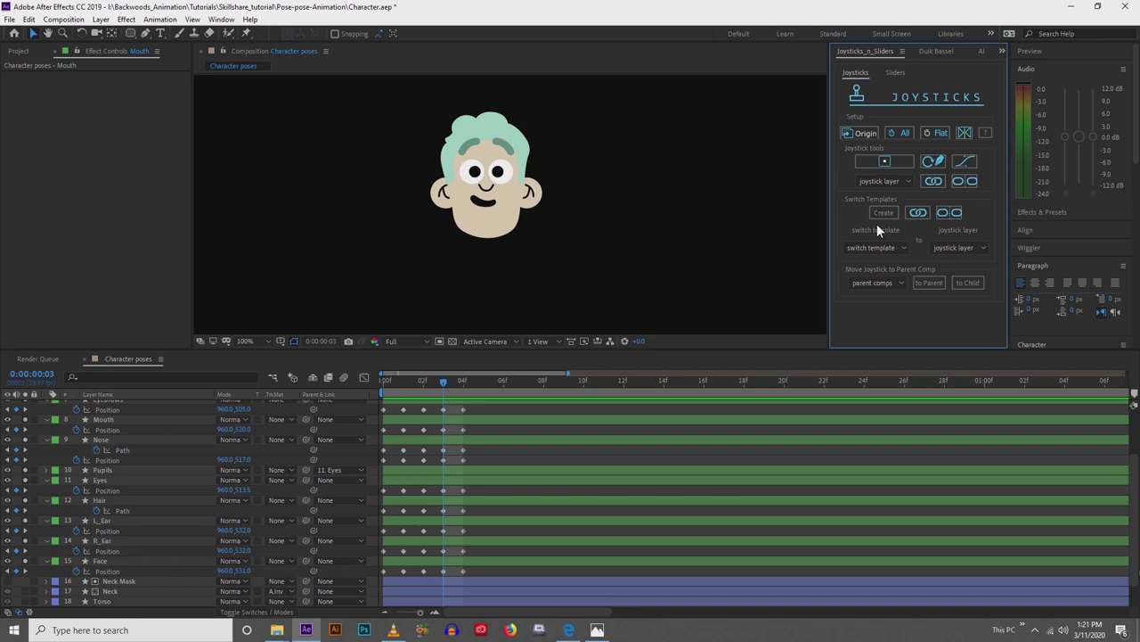
Create a joystick controller named Head_Rotate from all head layers, Eyebrows through Face.
scroll(415, 419, "up", 3)
scroll(417, 438, "down", 3)
left_click(420, 406)
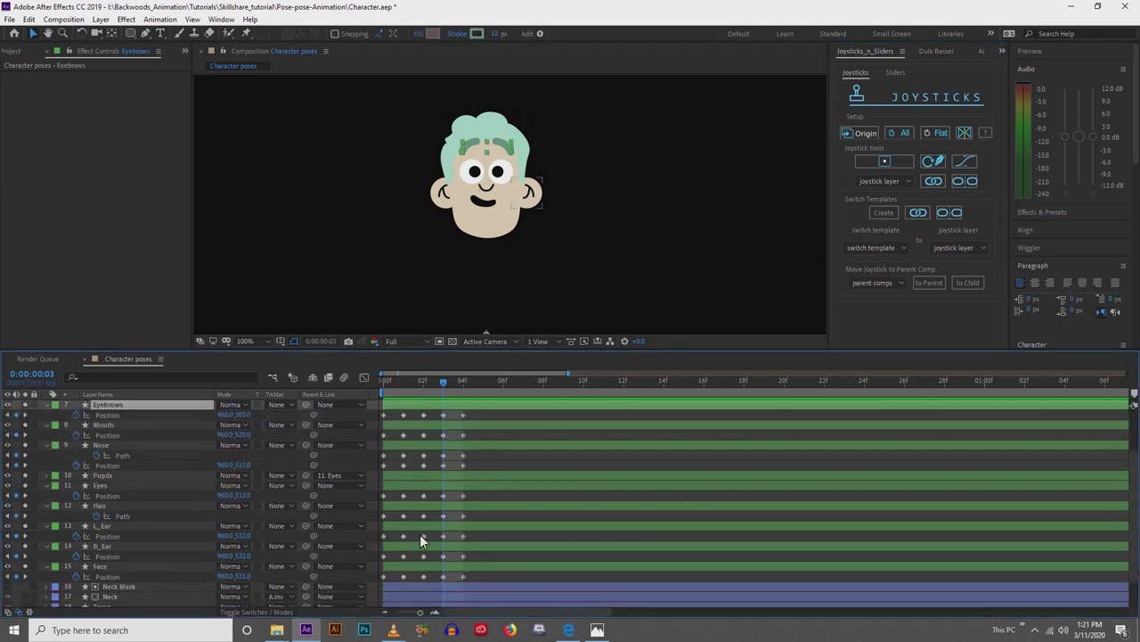
left_click(419, 567, "shift")
scroll(421, 569, "up", 3)
scroll(421, 568, "down", 3)
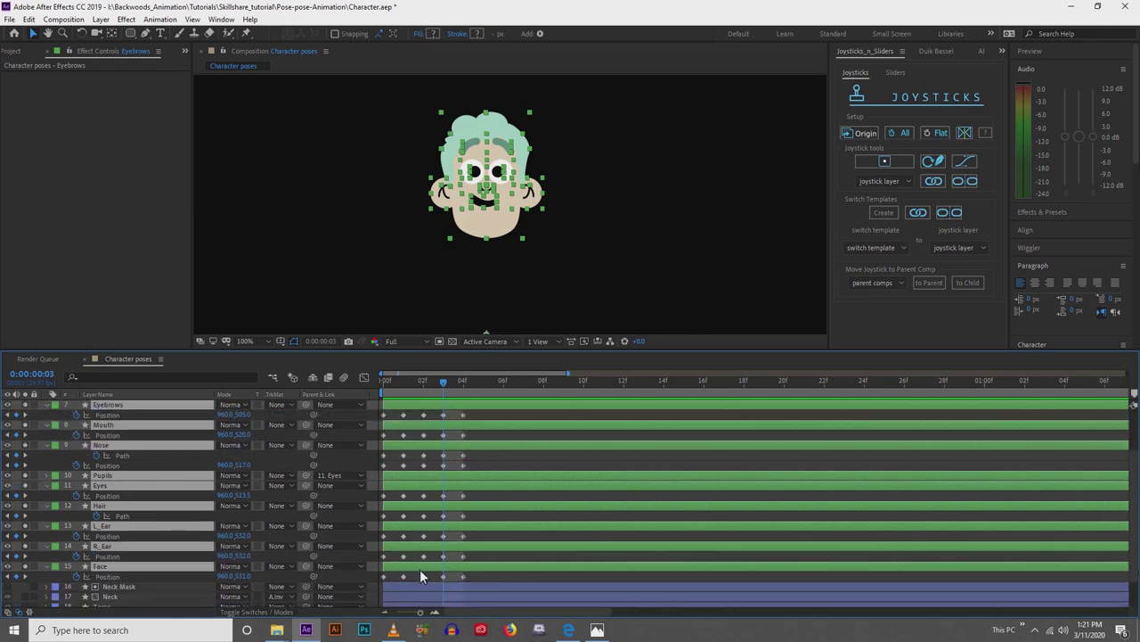
left_click(884, 164)
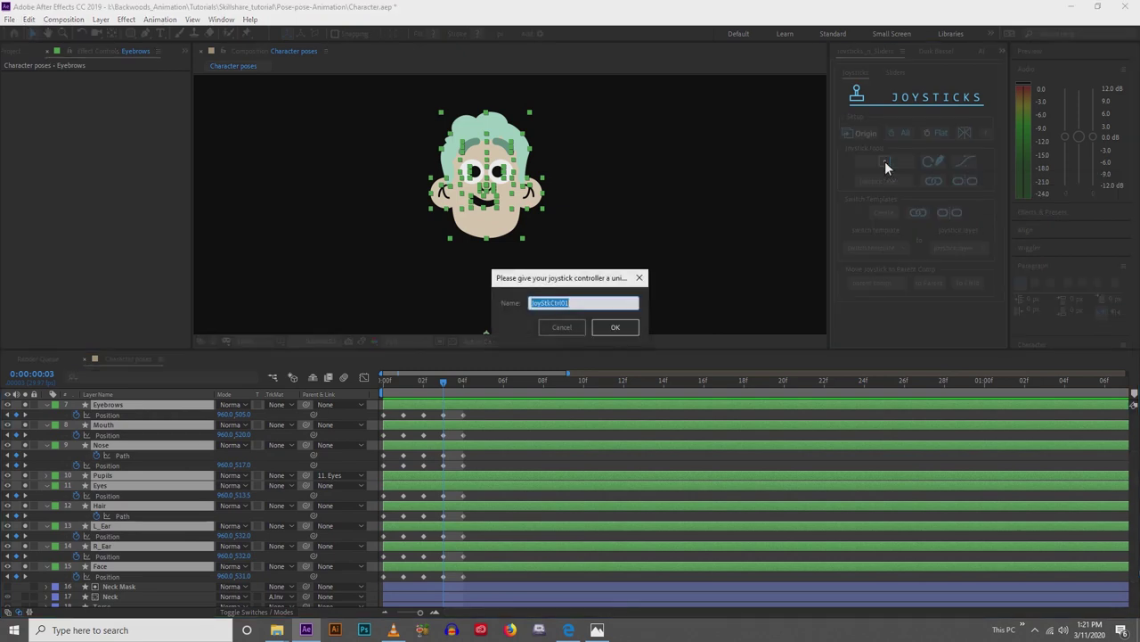
type("Head")
type("_Ctrl")
key("Return")
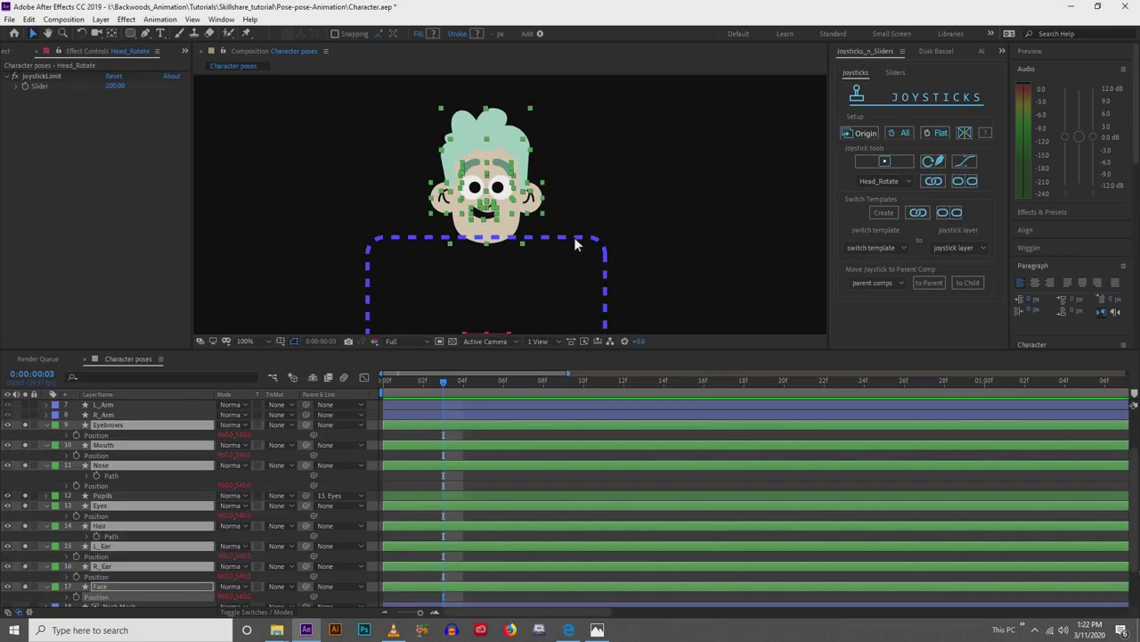
Move the Head_Rotate Origin frame up over the head and center it horizontally in the composition.
left_click(459, 435)
left_click_drag(431, 262, 428, 223)
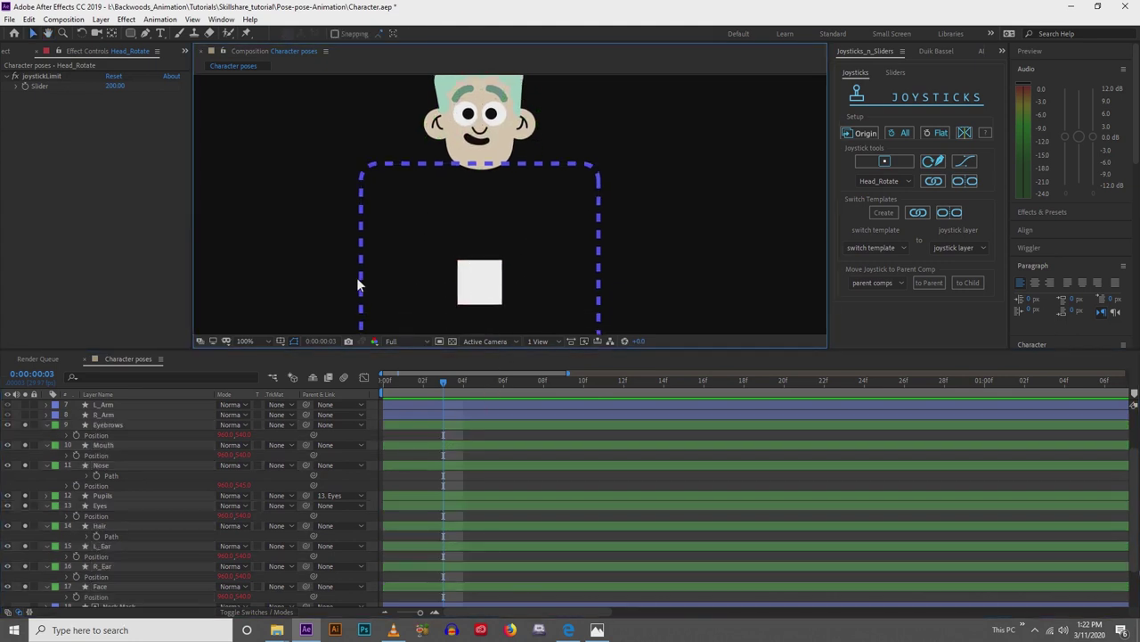
left_click_drag(372, 272, 376, 183)
key("space")
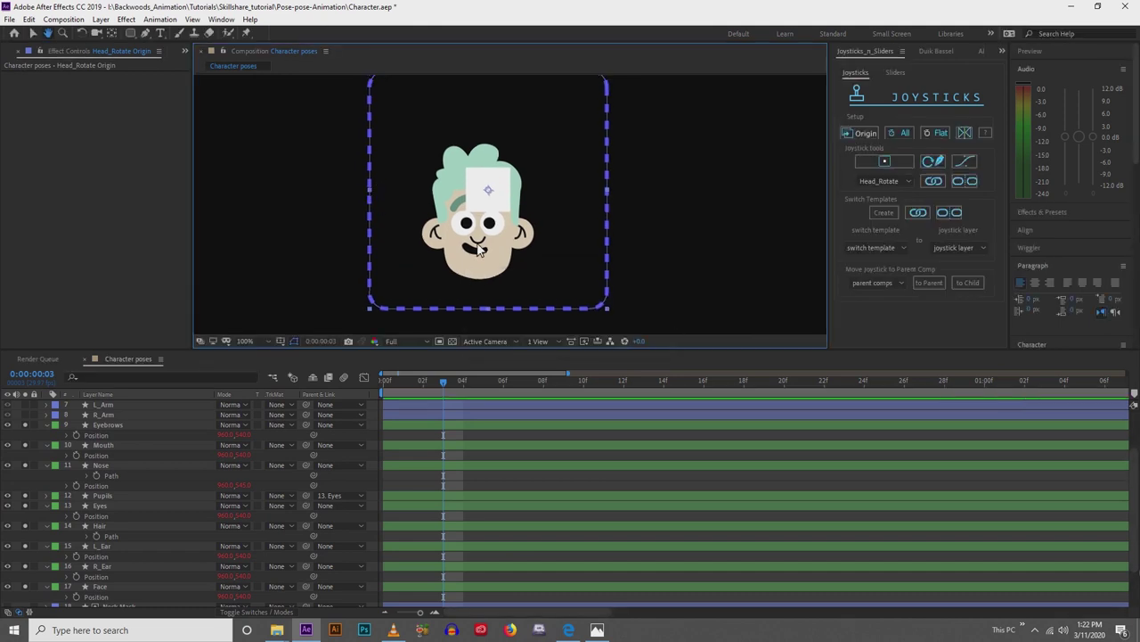
left_click(1037, 232)
left_click(1041, 260)
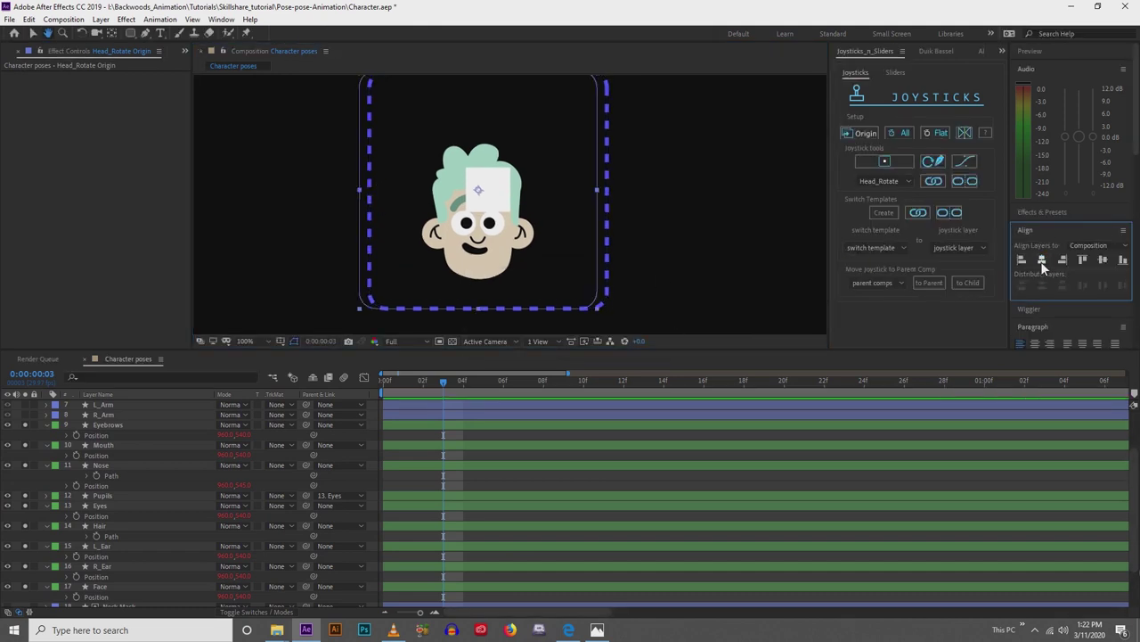
Nudge the Head_Rotate Origin frame down about 20 pixels so the joystick is level with the face.
left_click(665, 247)
key("Down")
key("Down")
key("Down")
key("Down")
key("Down")
key("Down")
key("Down")
key("Down")
key("Down")
key("Down")
key("Down")
key("Down")
key("Down")
key("Down")
key("Down")
key("Down")
key("Down")
key("Down")
key("Down")
key("Down")
key("v")
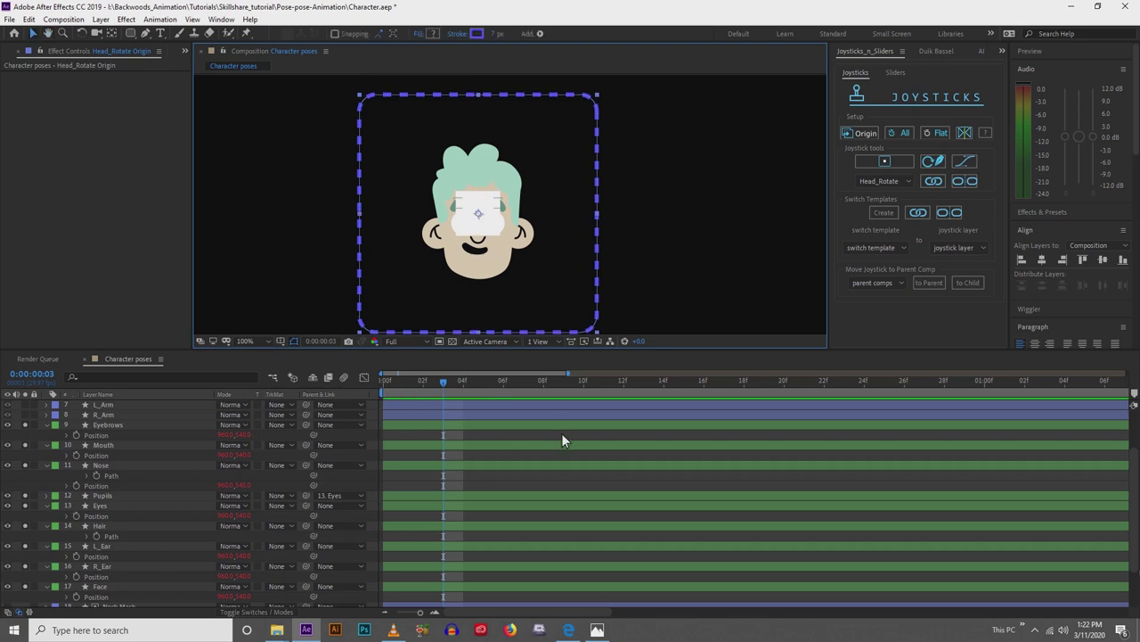
Place the joystick frame to the right of the head and move the Head_Rotate controller around to test the head poses.
left_click(562, 433)
left_click_drag(599, 234, 794, 224)
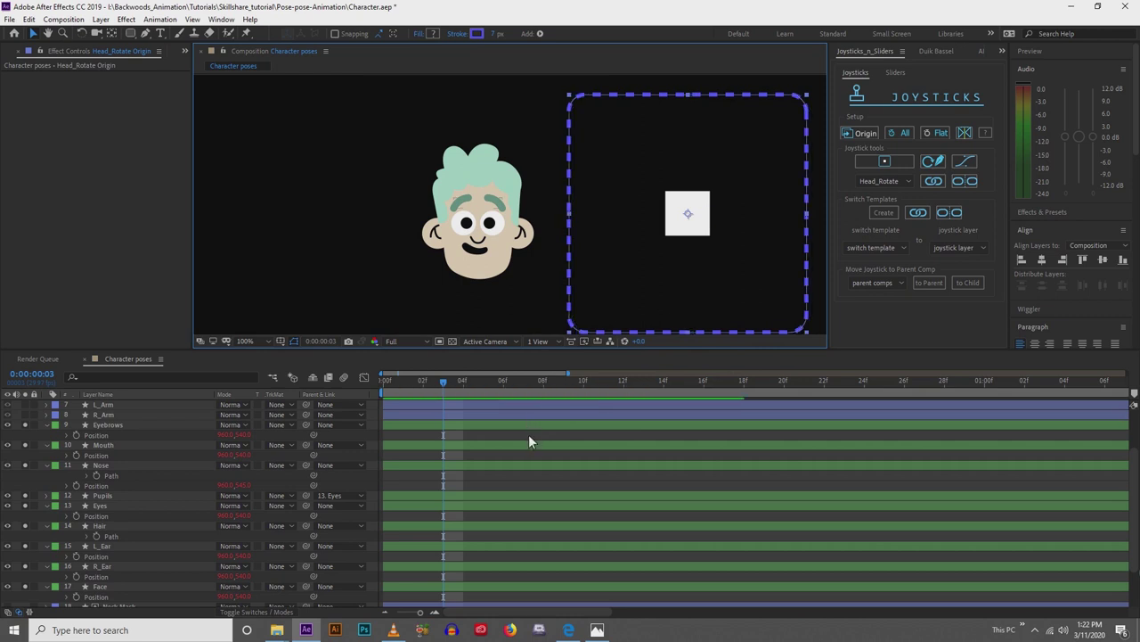
left_click_drag(686, 221, 622, 197)
left_click_drag(708, 150, 668, 237)
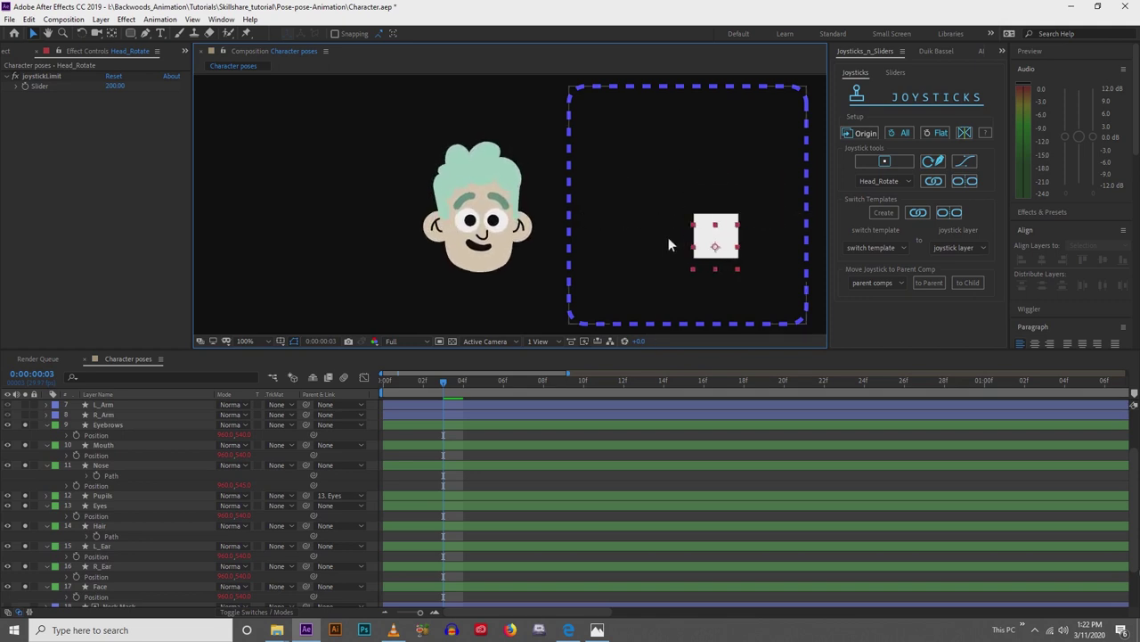
Expand the Eyebrows layer's contents down to the Path properties of Shape 2 and Shape 1.
key("comma")
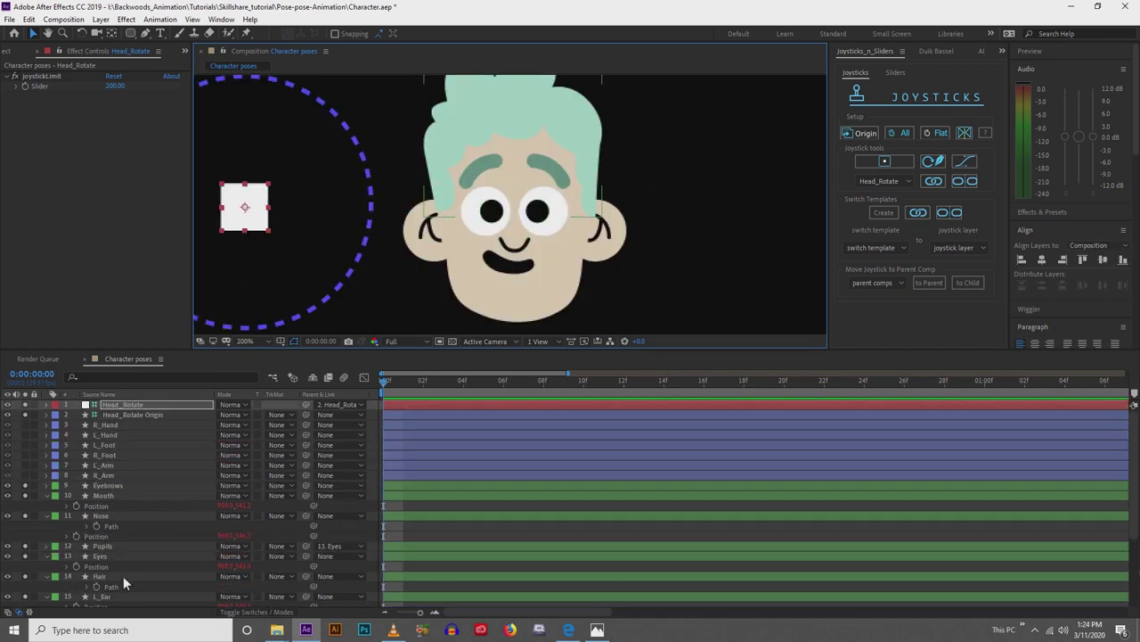
left_click(117, 477)
left_click(46, 486)
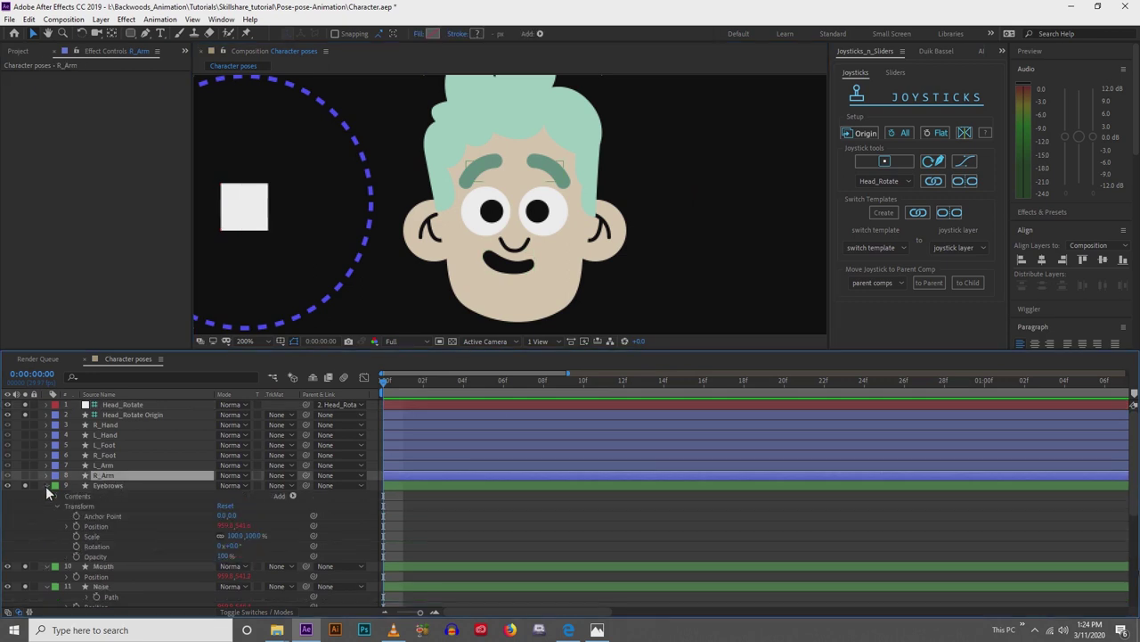
left_click(57, 495)
left_click(67, 505)
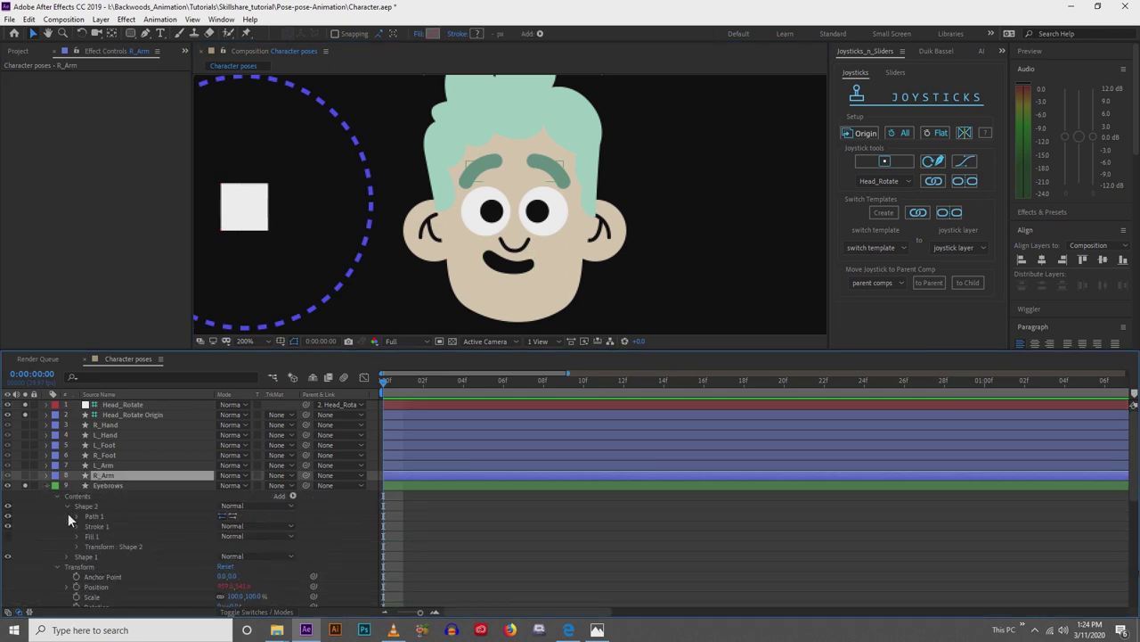
left_click(78, 516)
scroll(80, 528, "down", 1)
left_click(67, 537)
left_click(78, 547)
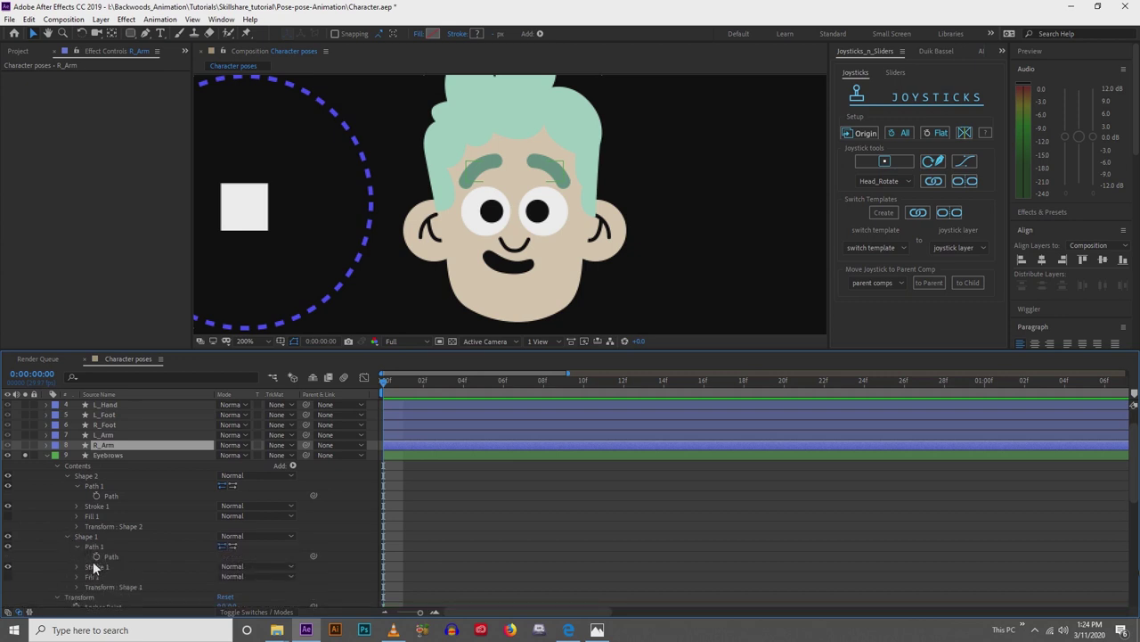
Keyframe the Shape 1 path at frame 0, then flatten that eyebrow by lowering its inner end and moving its outer end outward.
left_click_drag(489, 231, 475, 250)
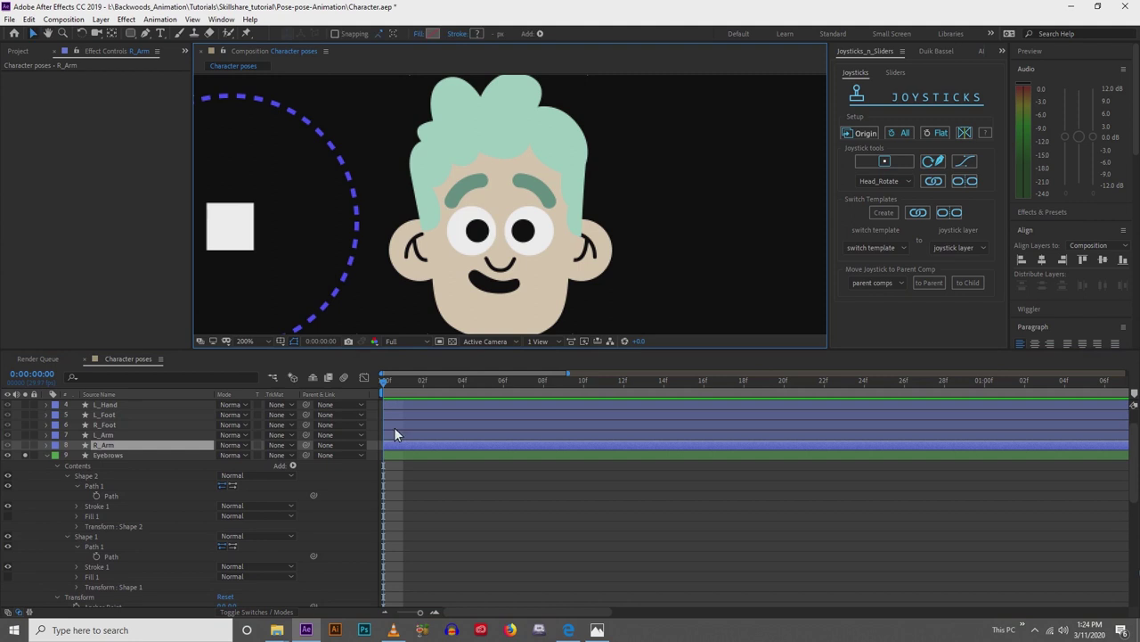
left_click(108, 557)
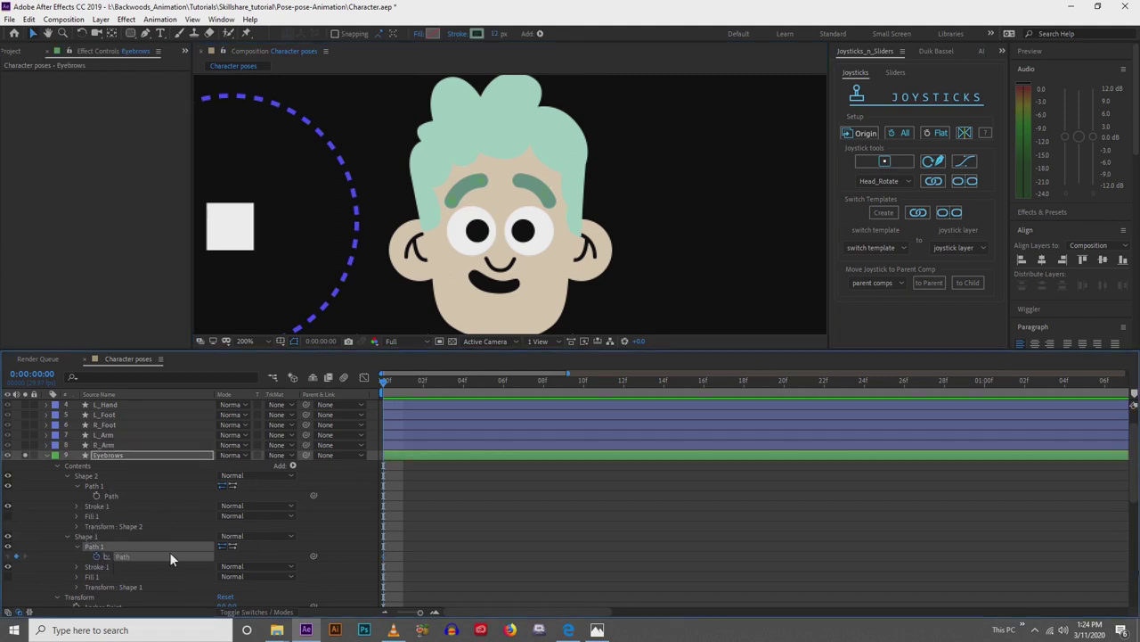
scroll(392, 207, "up", 2)
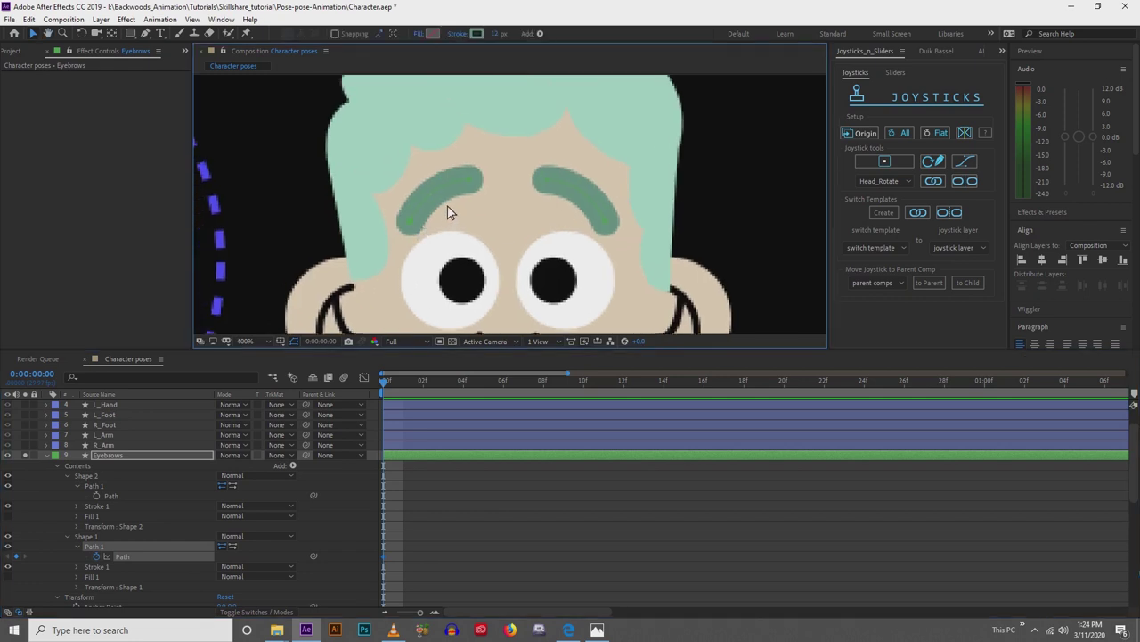
left_click_drag(470, 182, 473, 199)
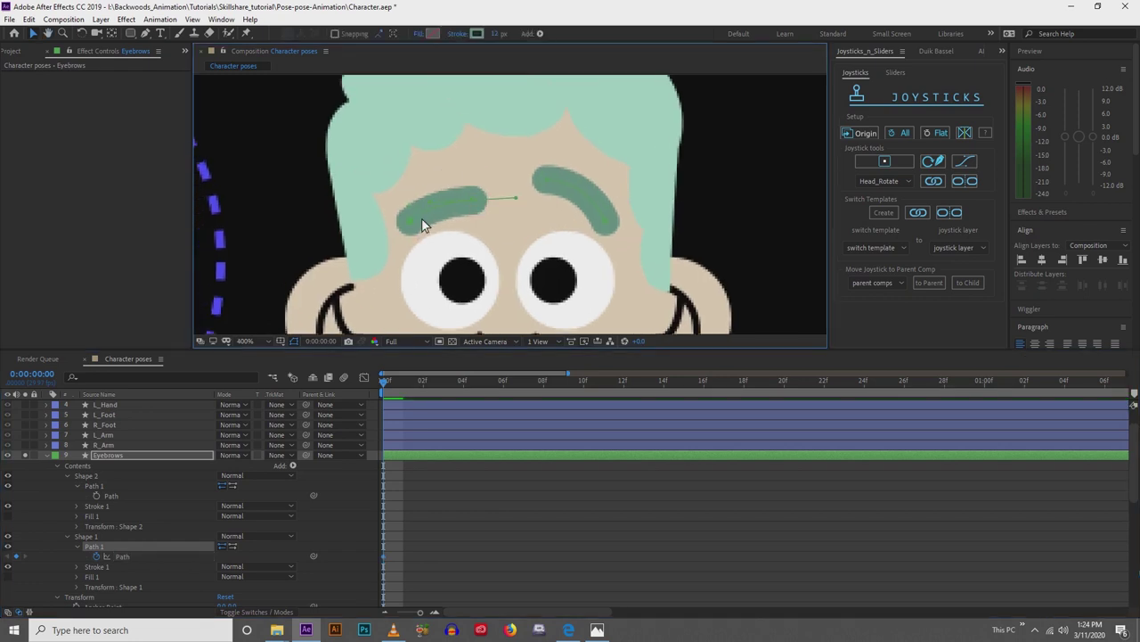
left_click_drag(410, 221, 397, 231)
Copy the Shape 1 path keyframe onto the Shape 2 path at frame 0 so both eyebrows mirror each other.
left_click(384, 557)
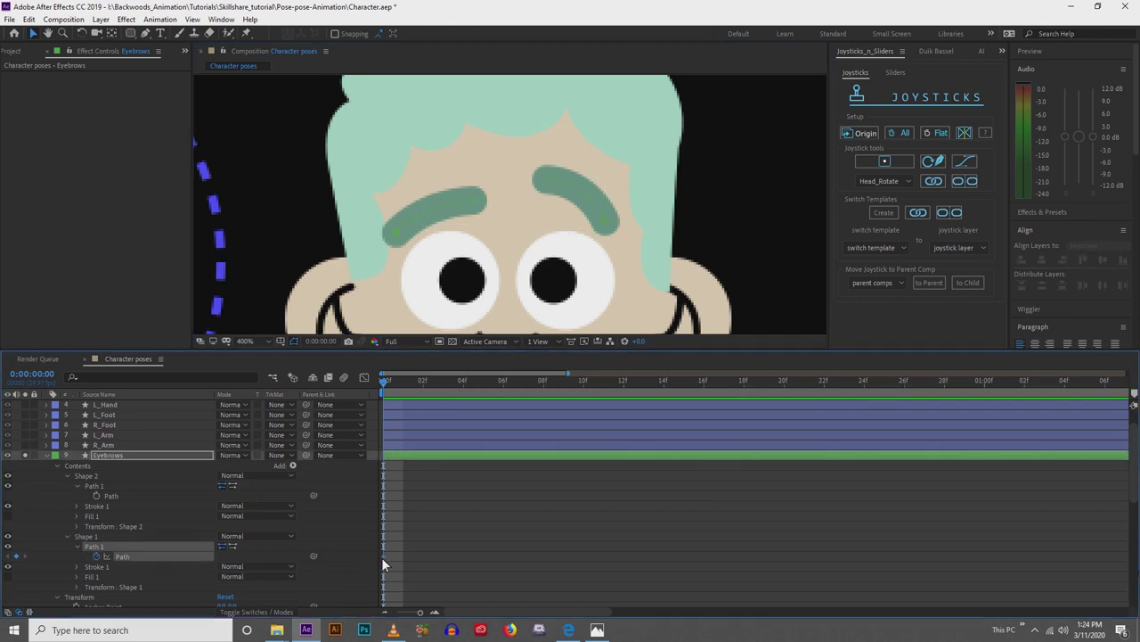
left_click(116, 496)
key("ctrl+v")
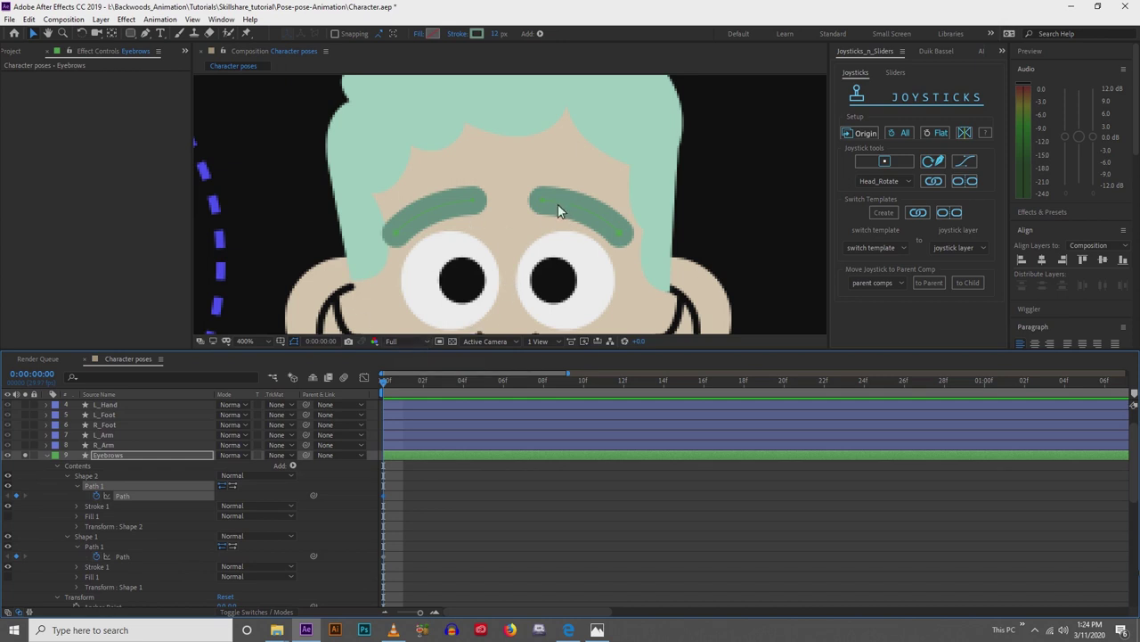
Check the horizontal scale in Shape 2's transform, then reduce the Eyebrows layer to its keyframed properties.
left_click_drag(551, 217, 527, 173)
left_click(76, 526)
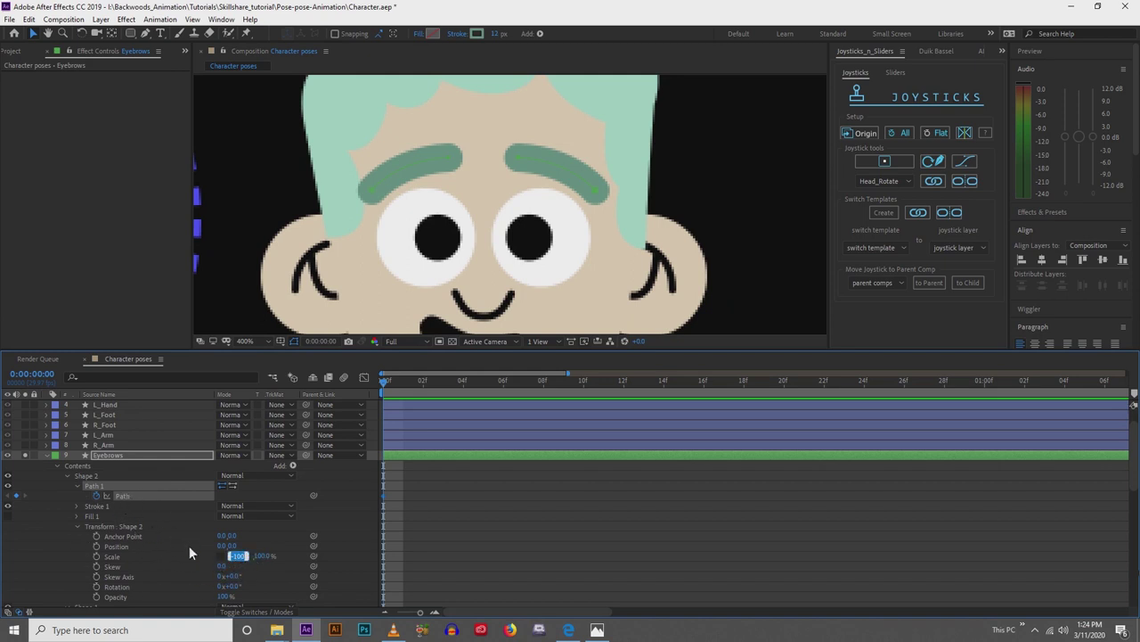
left_click(463, 527)
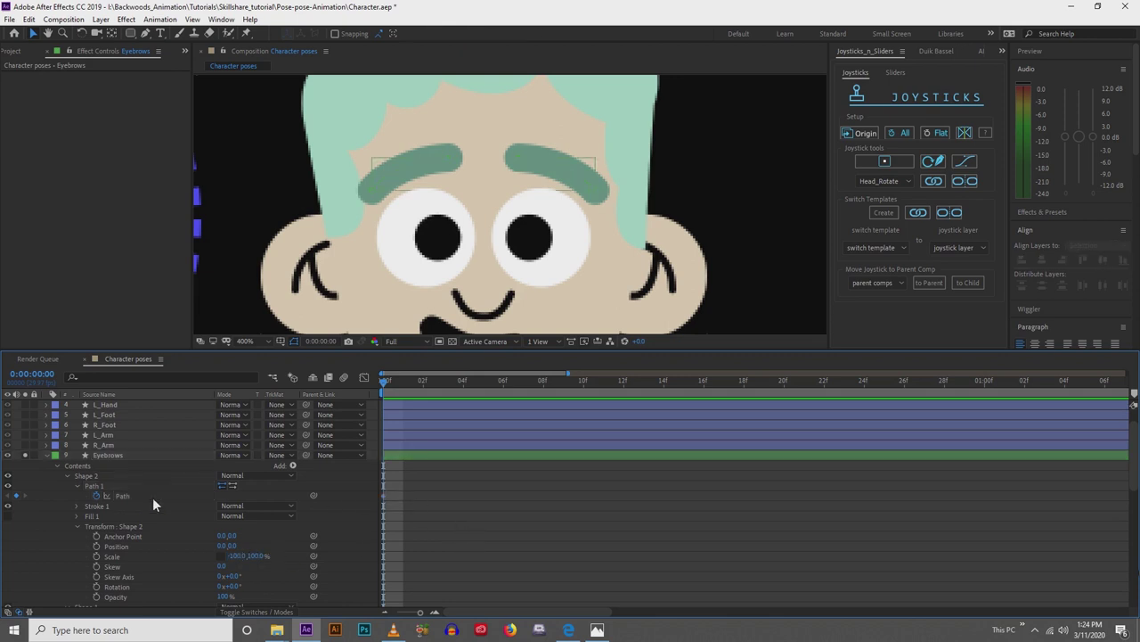
left_click(137, 456)
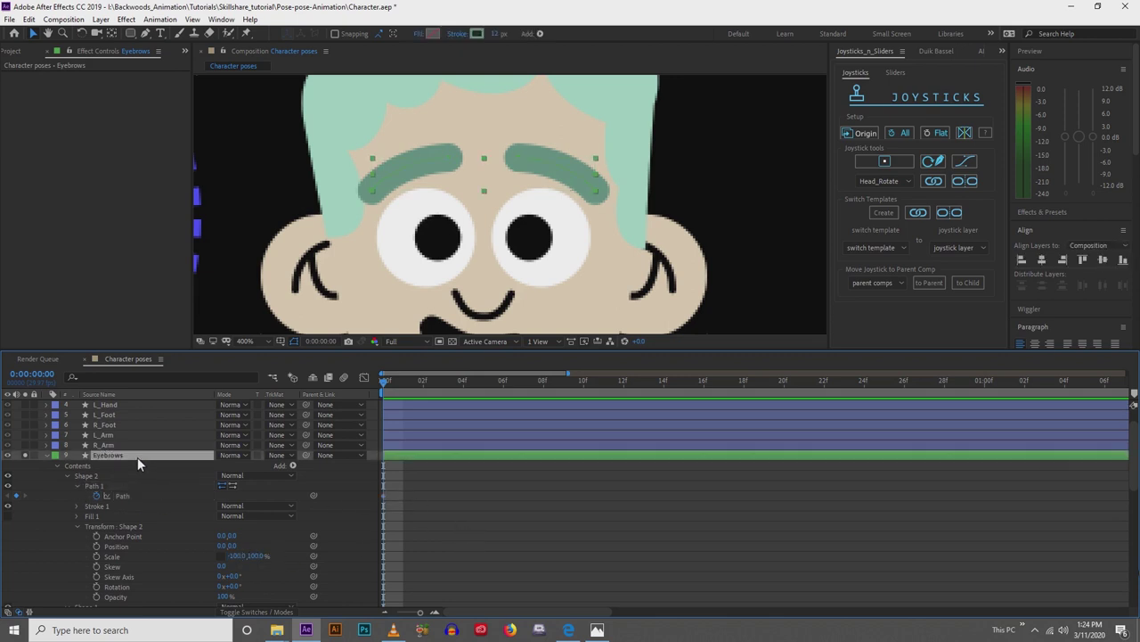
key("u")
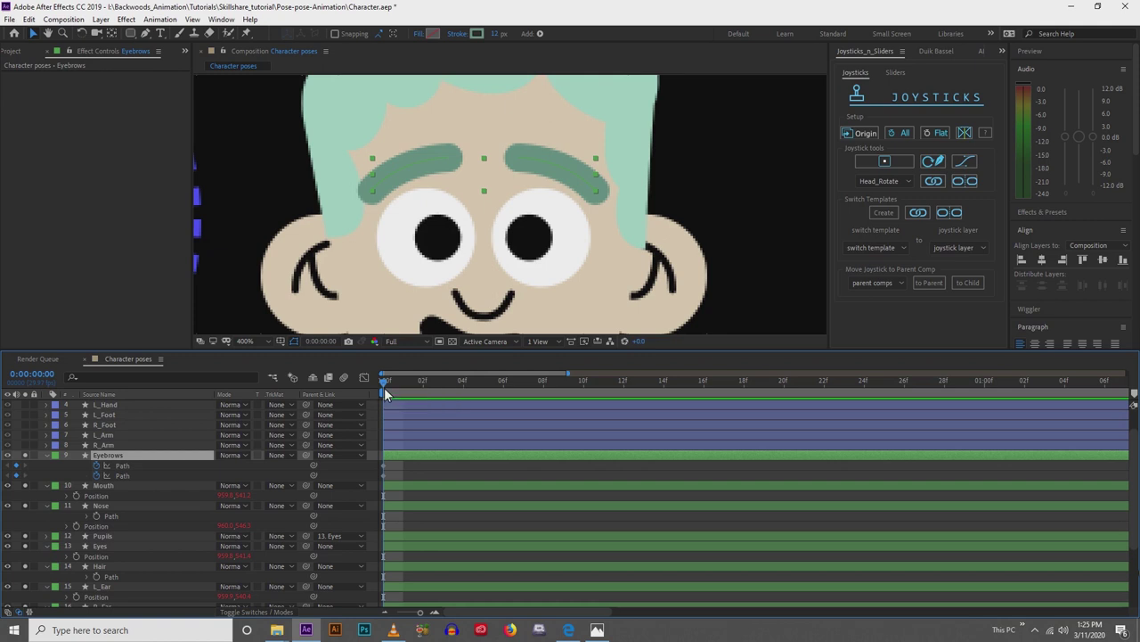
At frame 1, raise both ends of the eyebrow on the right side of the face, lifting the inner end most.
left_click_drag(423, 210, 406, 250)
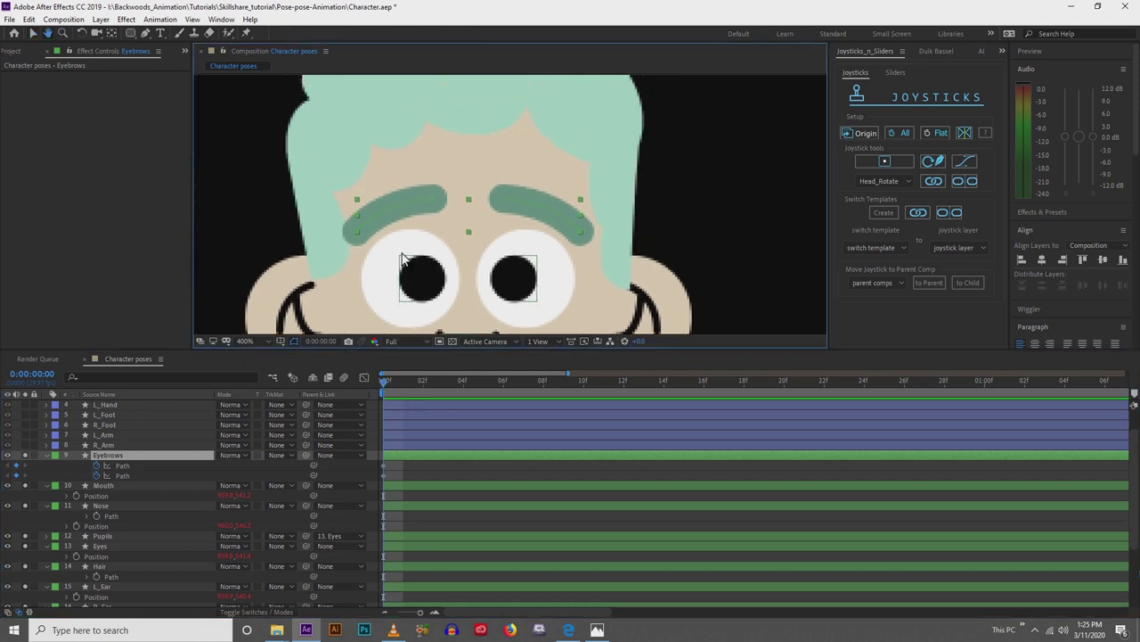
left_click(396, 382)
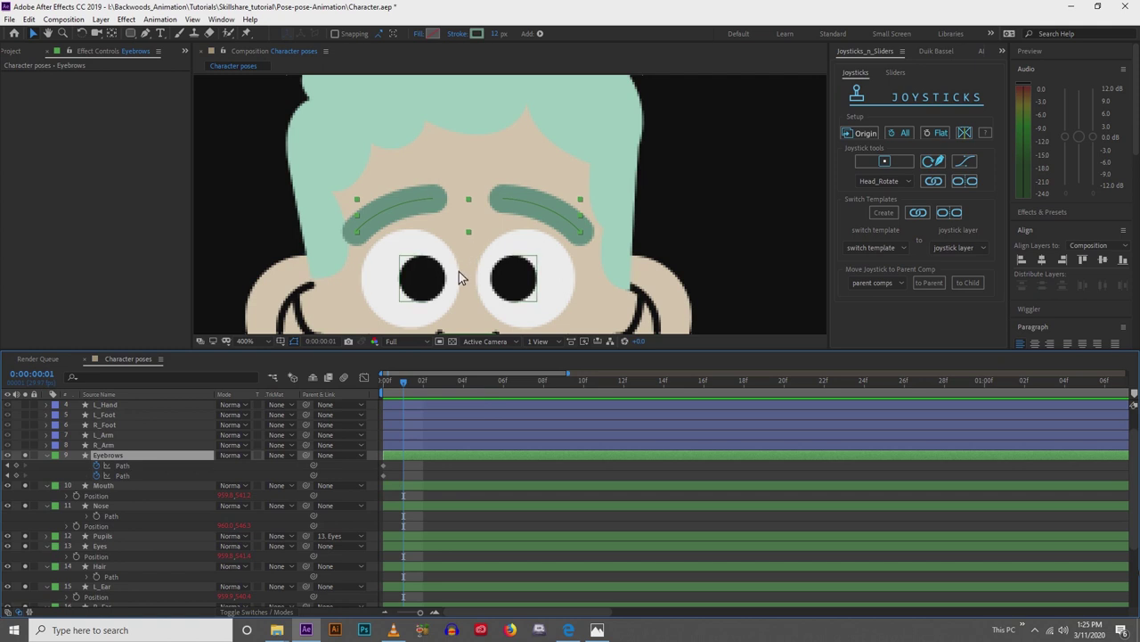
key("Return")
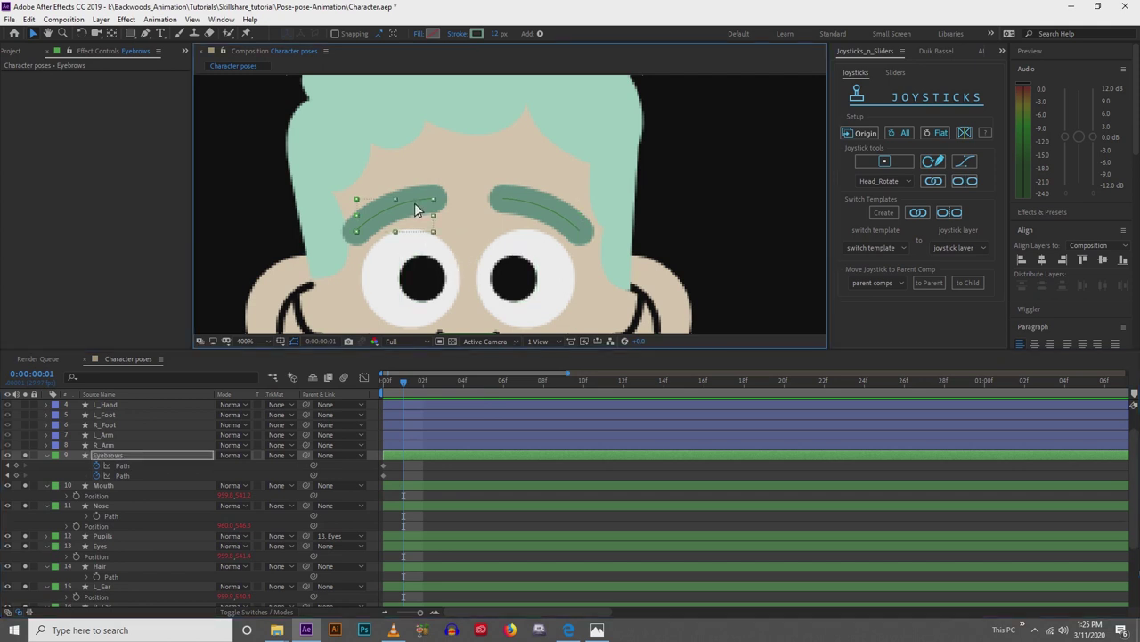
left_click(433, 200)
left_click_drag(504, 201, 504, 164)
left_click_drag(584, 235, 586, 219)
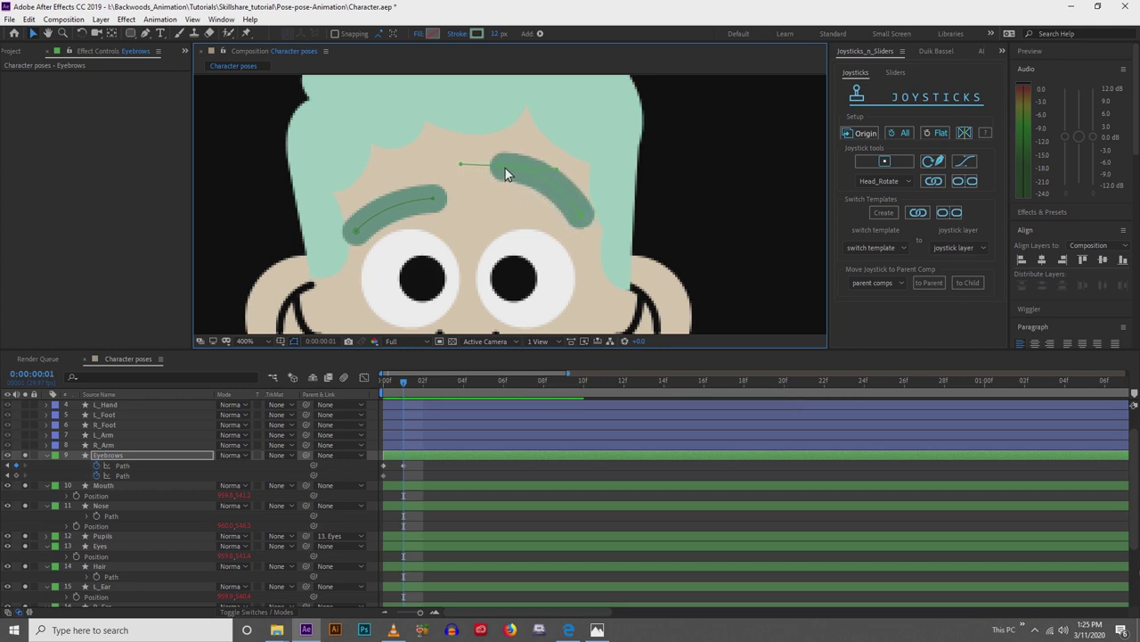
left_click_drag(505, 167, 496, 158)
At frame 1, slant the left-hand eyebrow upward toward the nose with a downward bow and arch the right-hand eyebrow more strongly.
mouse_move(433, 200)
left_mouse_down()
mouse_move(442, 198)
mouse_move(397, 217)
mouse_move(403, 229)
mouse_move(389, 172)
mouse_move(396, 193)
left_mouse_up()
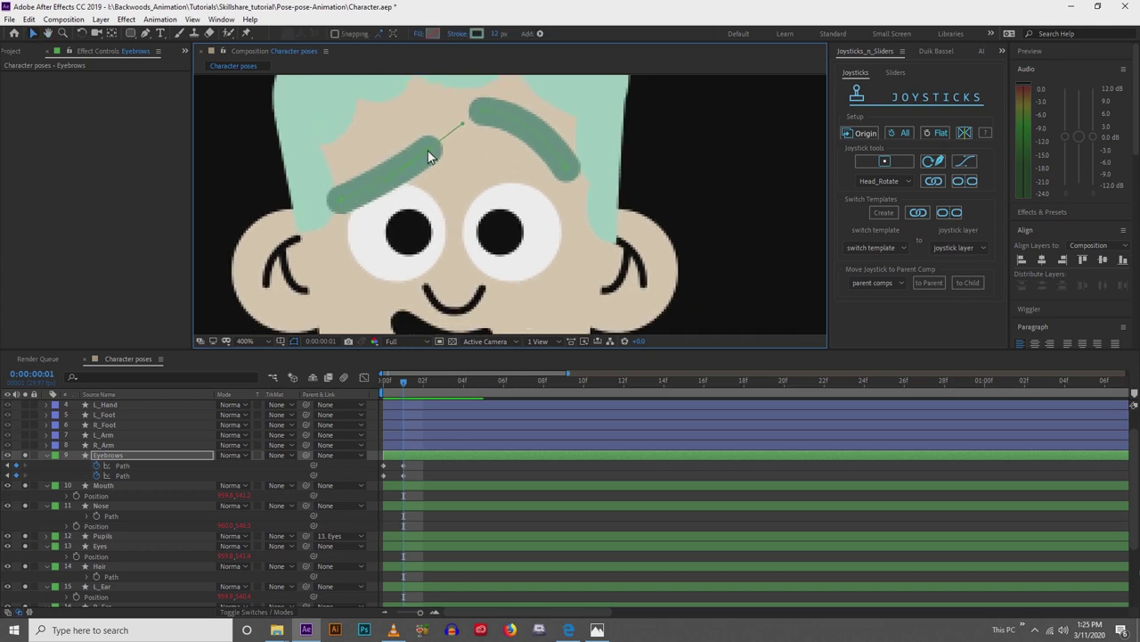
left_click_drag(430, 149, 432, 158)
mouse_move(482, 111)
left_mouse_down()
mouse_move(481, 123)
mouse_move(553, 99)
left_mouse_up()
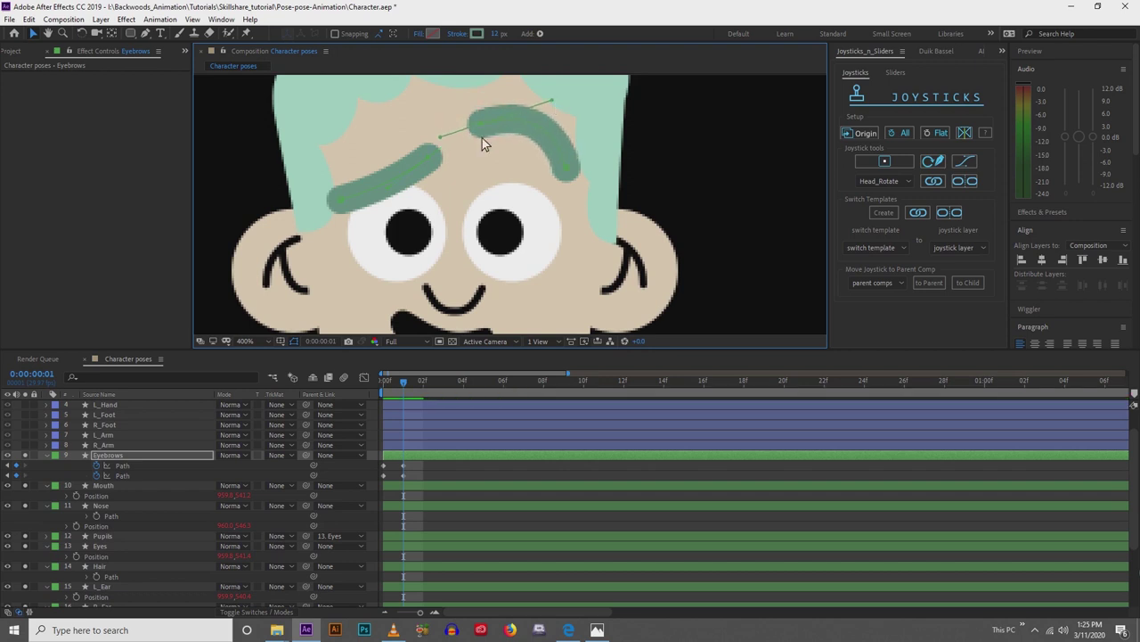
left_click_drag(432, 159, 434, 222)
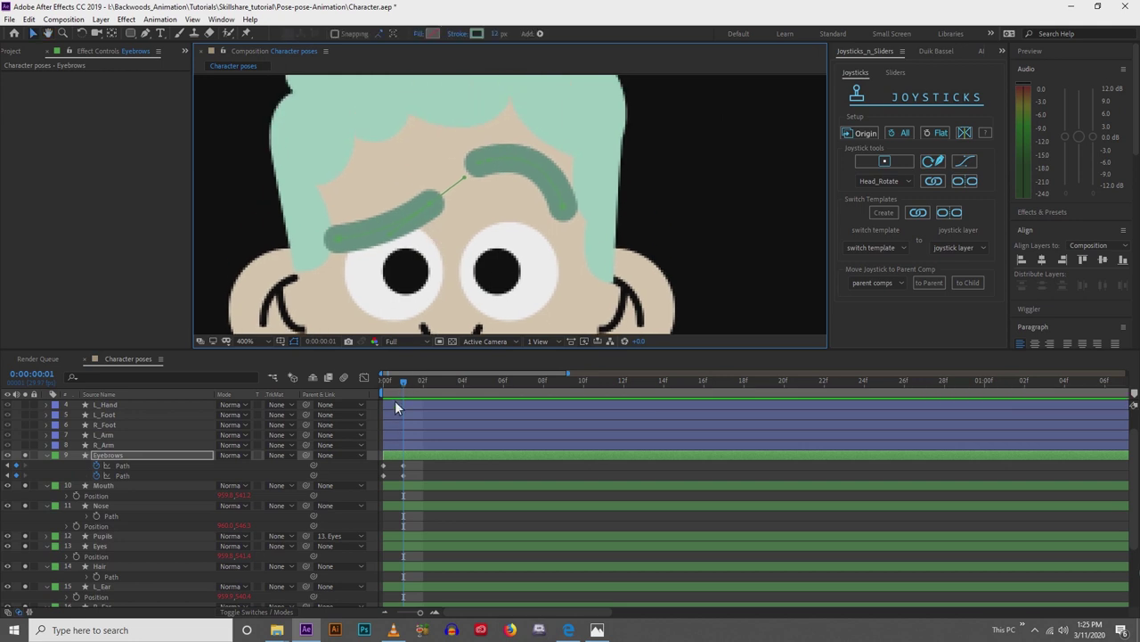
Key both eyebrows back to their origin shape at frame 2 with the Joysticks Origin function.
left_click_drag(402, 379, 423, 382)
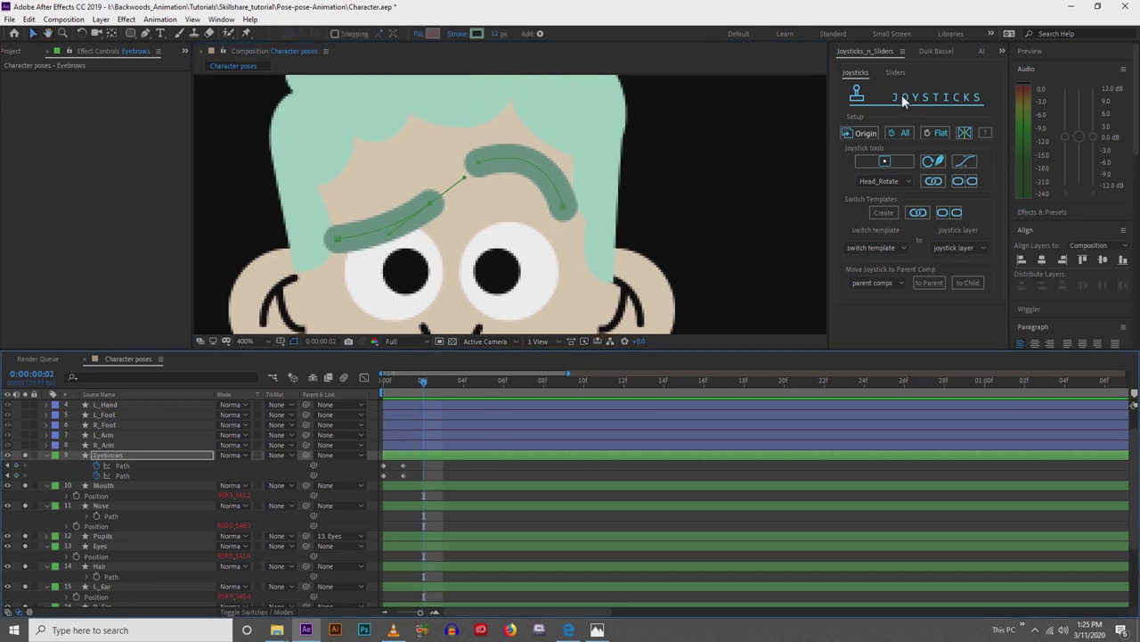
left_click(863, 136)
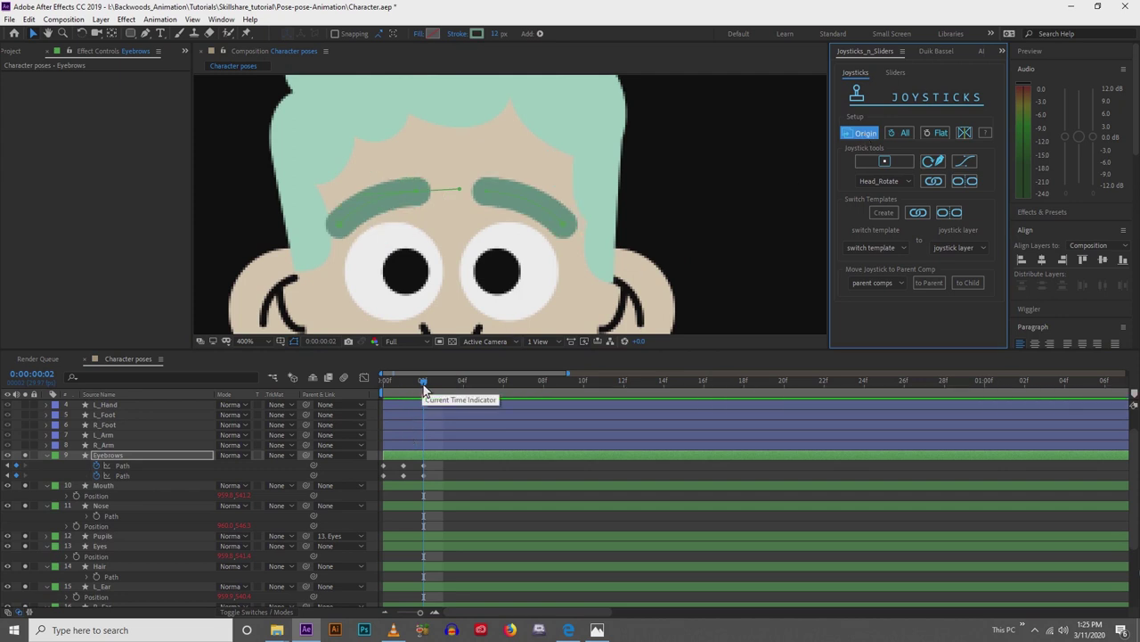
mouse_move(423, 387)
left_mouse_down()
mouse_move(408, 388)
mouse_move(423, 391)
left_mouse_up()
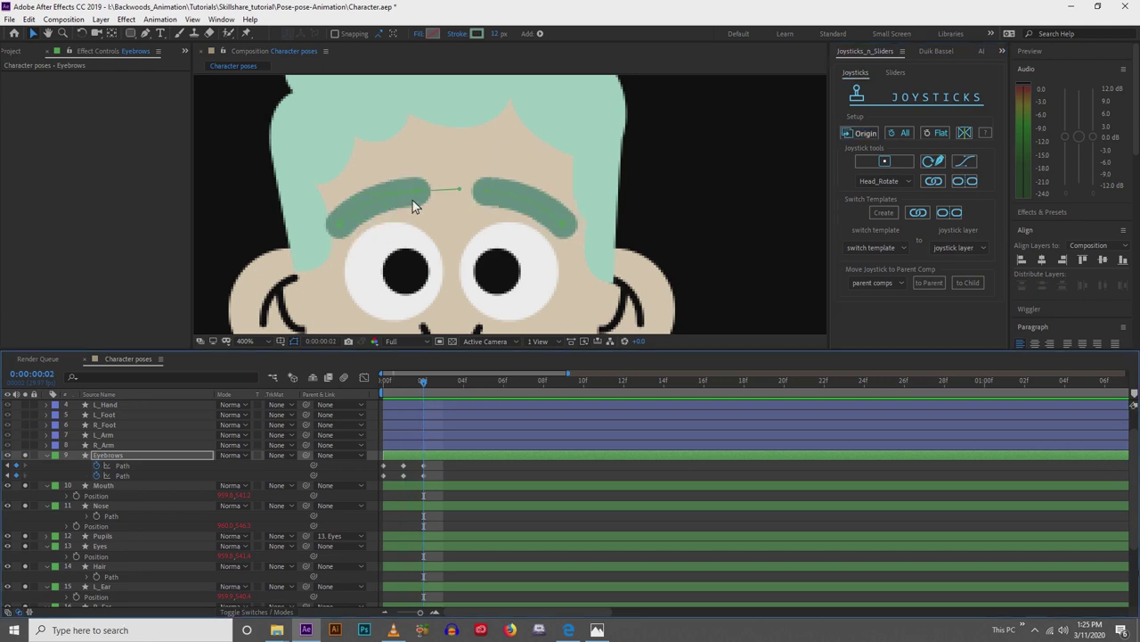
At frame 2, reshape the left-hand eyebrow into a sagging curve with its outer end lowered over the eye.
left_click_drag(419, 191, 391, 260)
left_click_drag(419, 206, 433, 226)
mouse_move(416, 276)
left_mouse_down()
mouse_move(394, 249)
mouse_move(401, 259)
left_mouse_up()
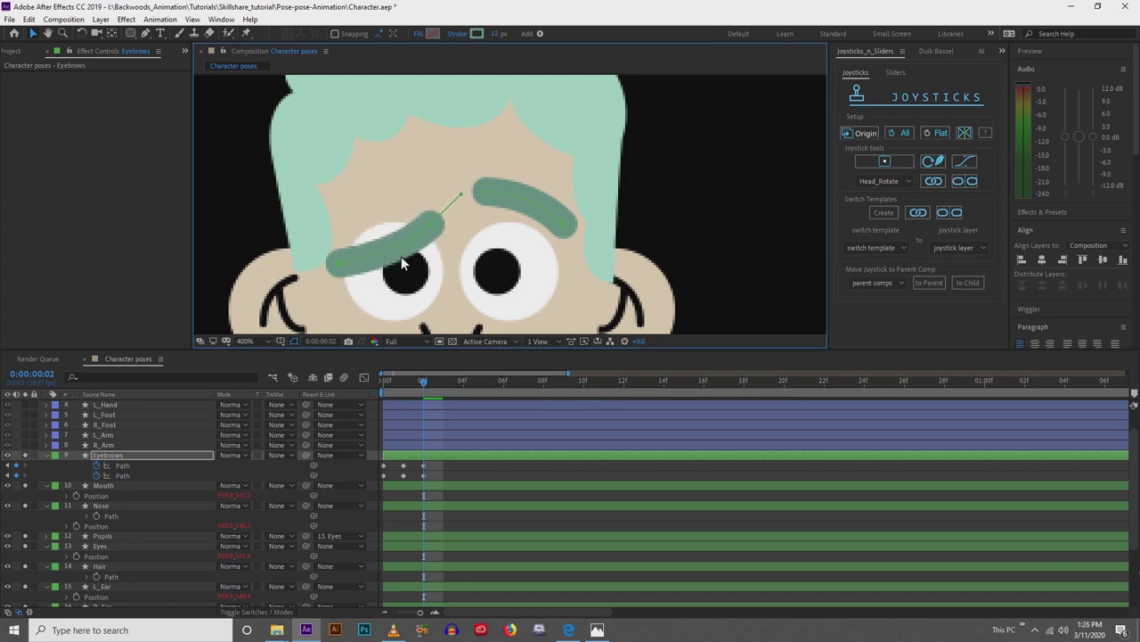
Copy the left-hand eyebrow's frame 2 path keyframe onto the other eyebrow's path to mirror the worried shape.
left_click(424, 474)
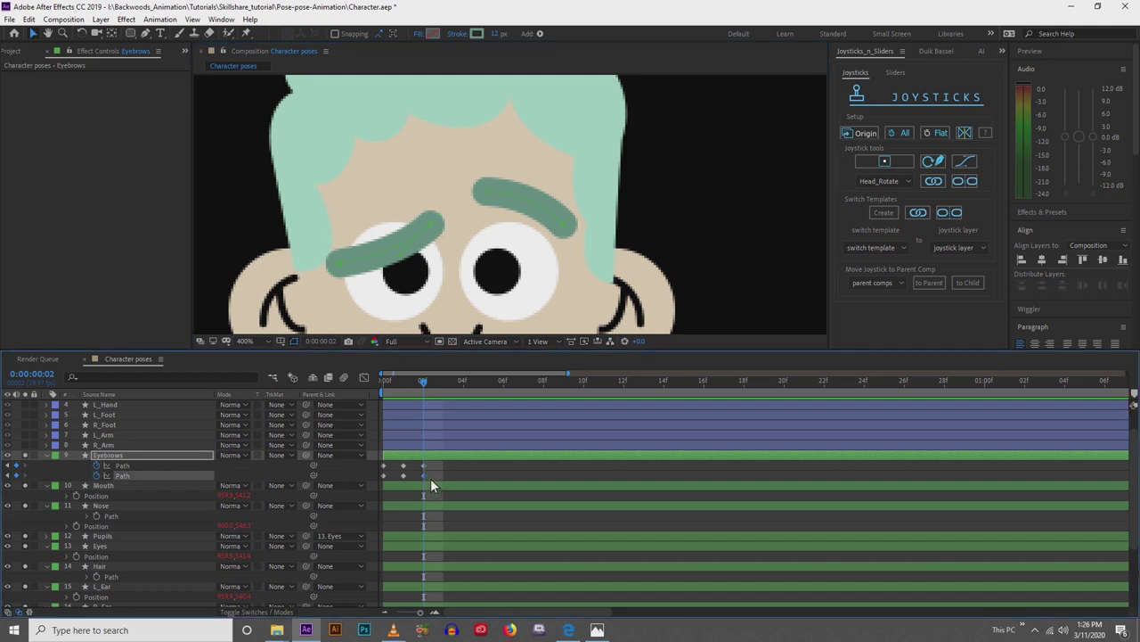
left_click(424, 465)
key("ctrl+v")
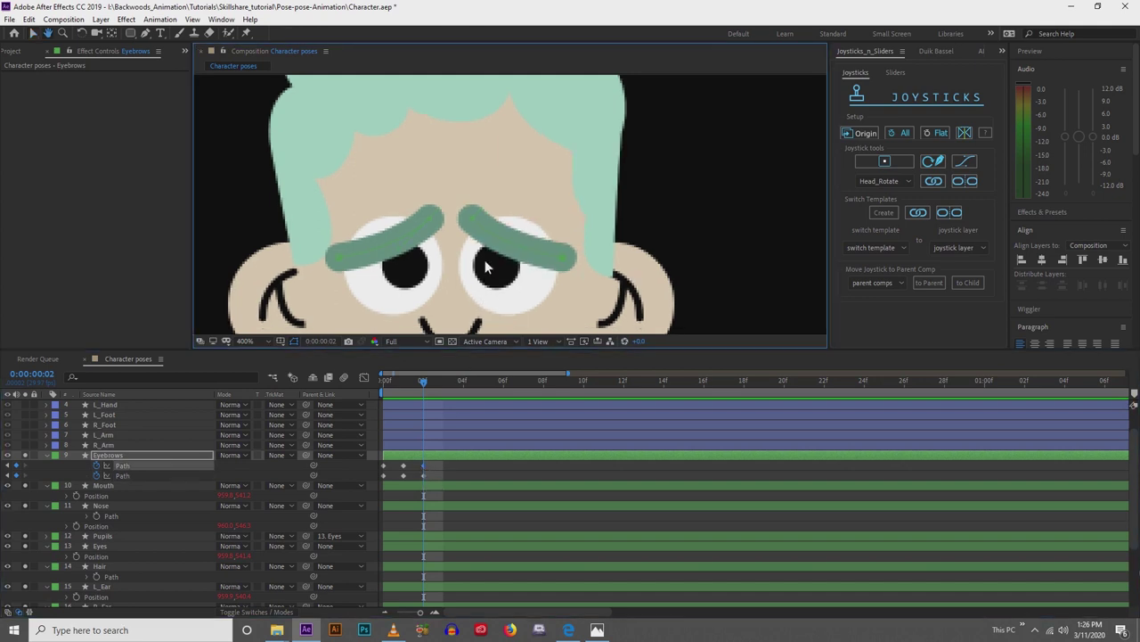
left_click_drag(483, 265, 480, 220)
Select the Eyebrows layer and key both paths back to their origin shape at frame 3.
left_click_drag(421, 383, 440, 385)
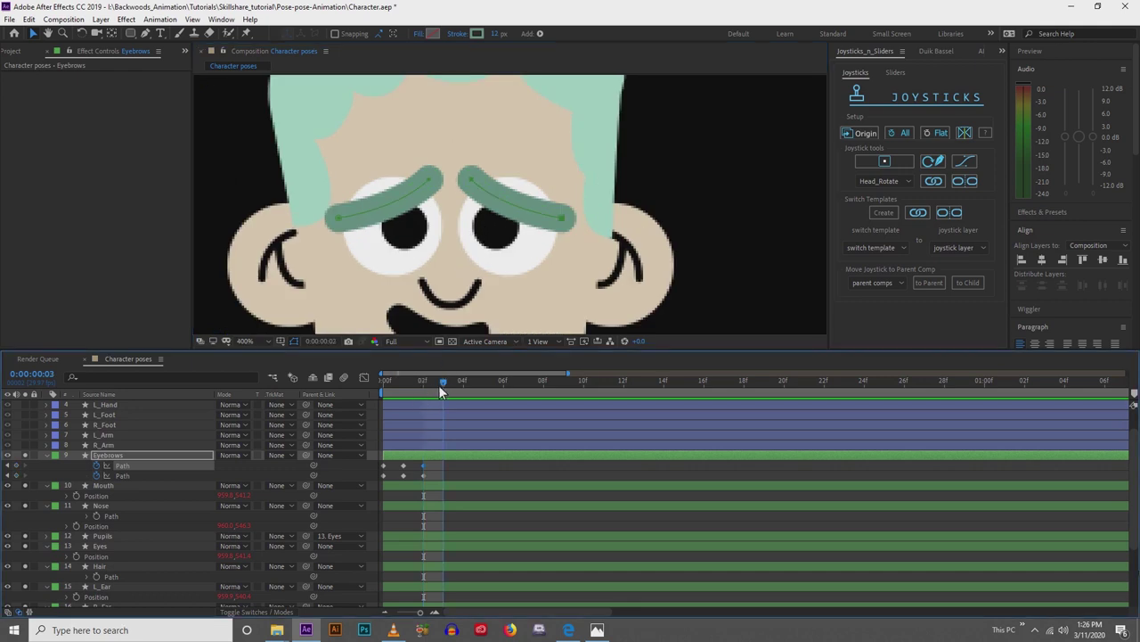
left_click(421, 469)
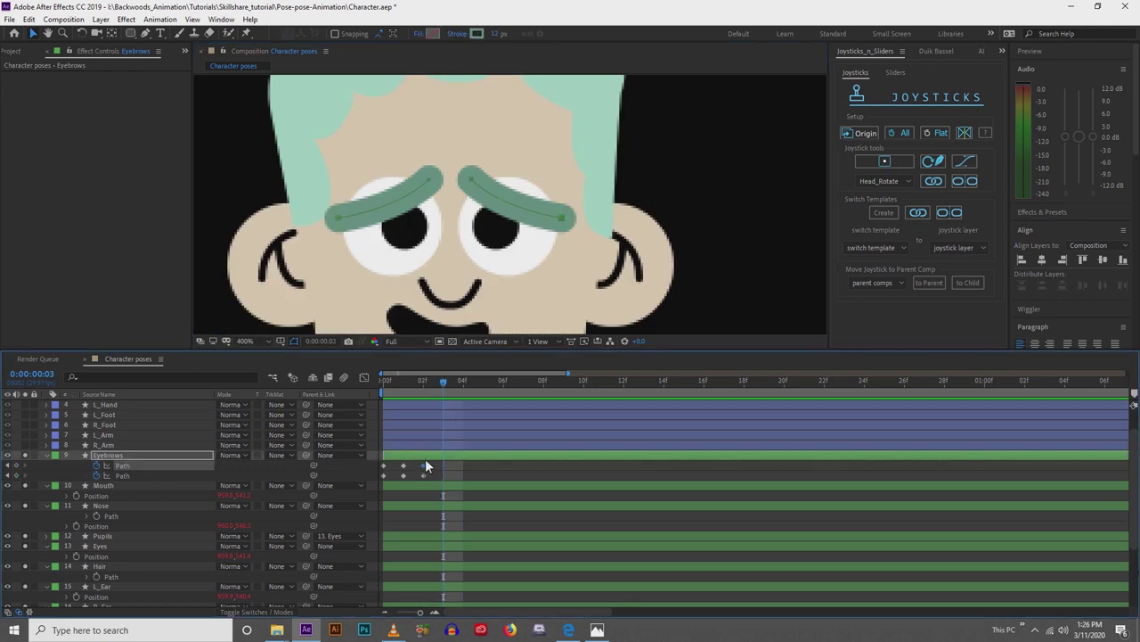
left_click(435, 455)
left_click(854, 135)
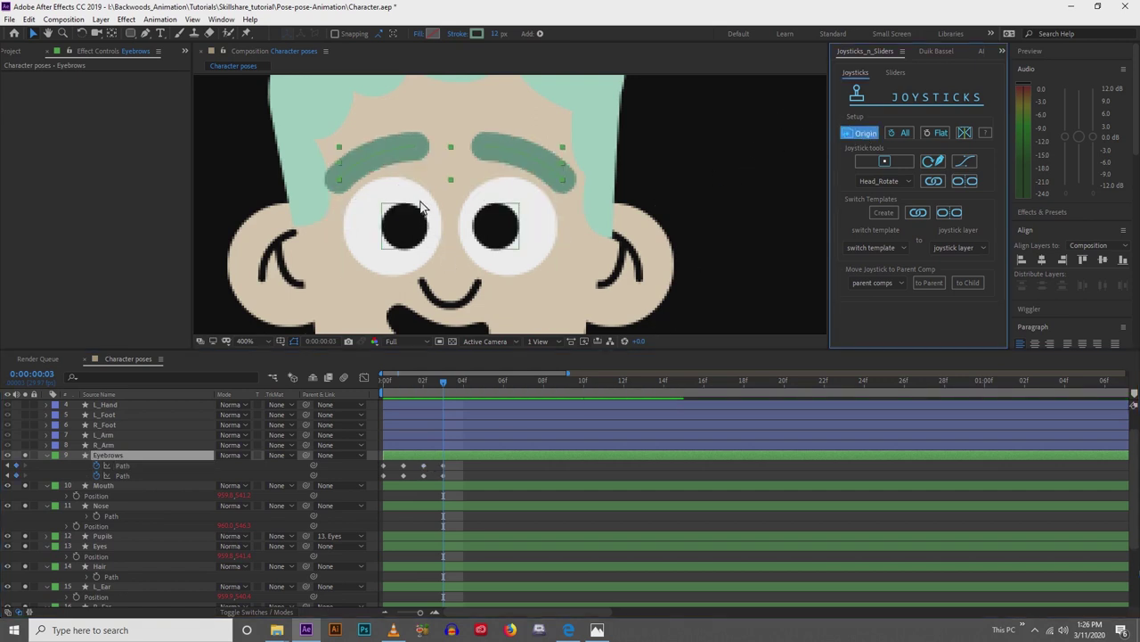
At frame 3, raise the whole left-hand eyebrow high onto the forehead while keeping its arch.
left_click(417, 230)
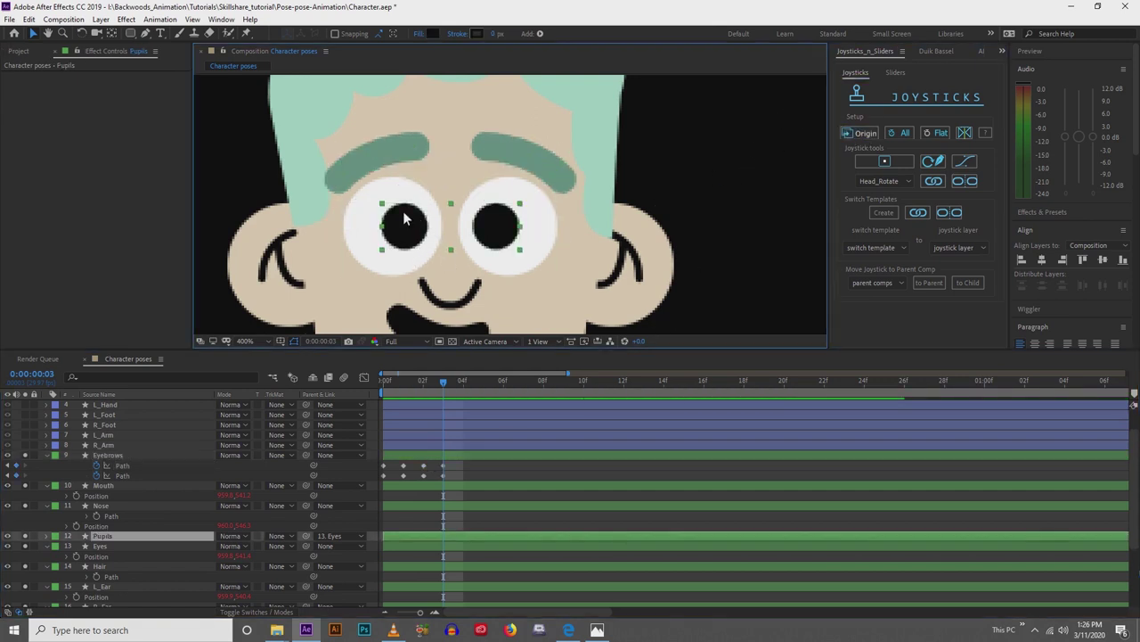
left_click(446, 454)
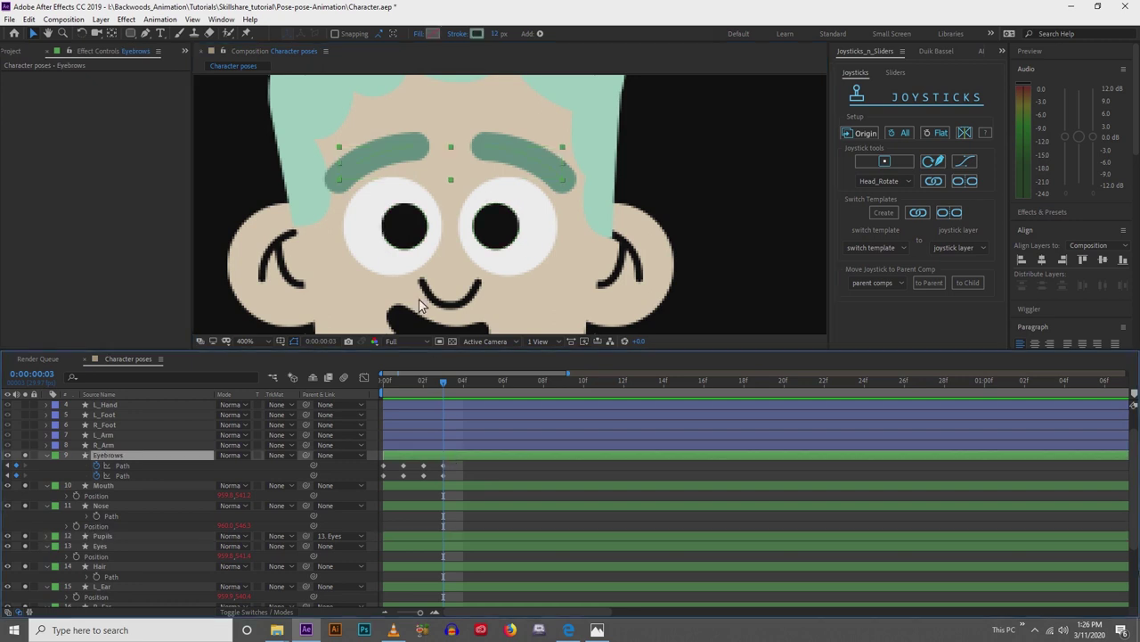
left_click(412, 149)
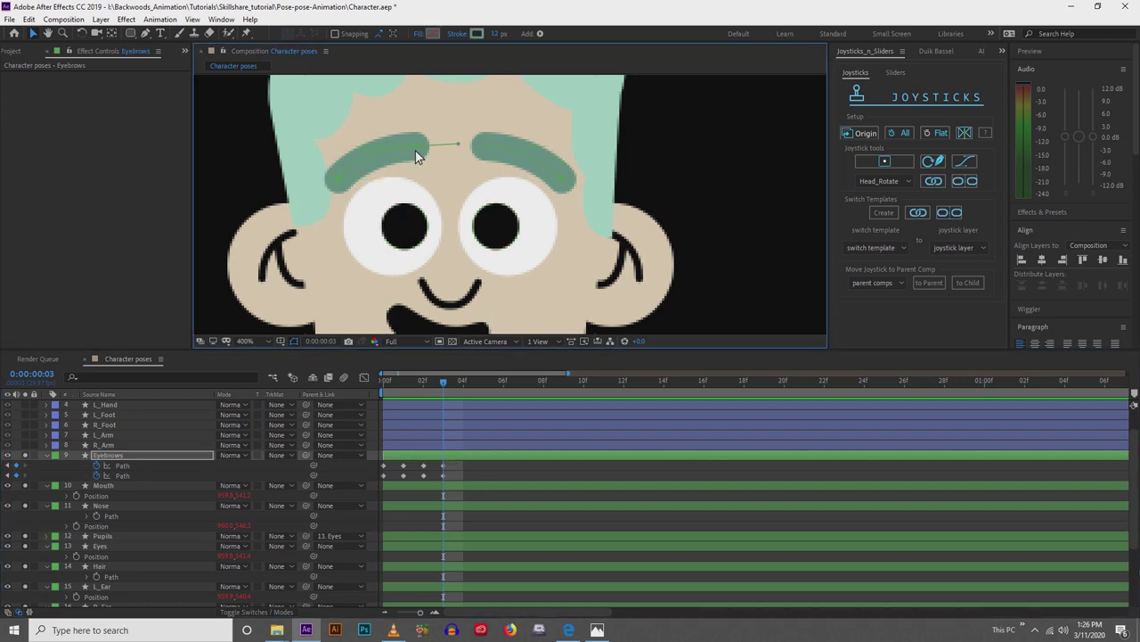
left_click_drag(415, 150, 410, 110)
left_click_drag(340, 184, 340, 149)
left_click_drag(413, 114, 422, 170)
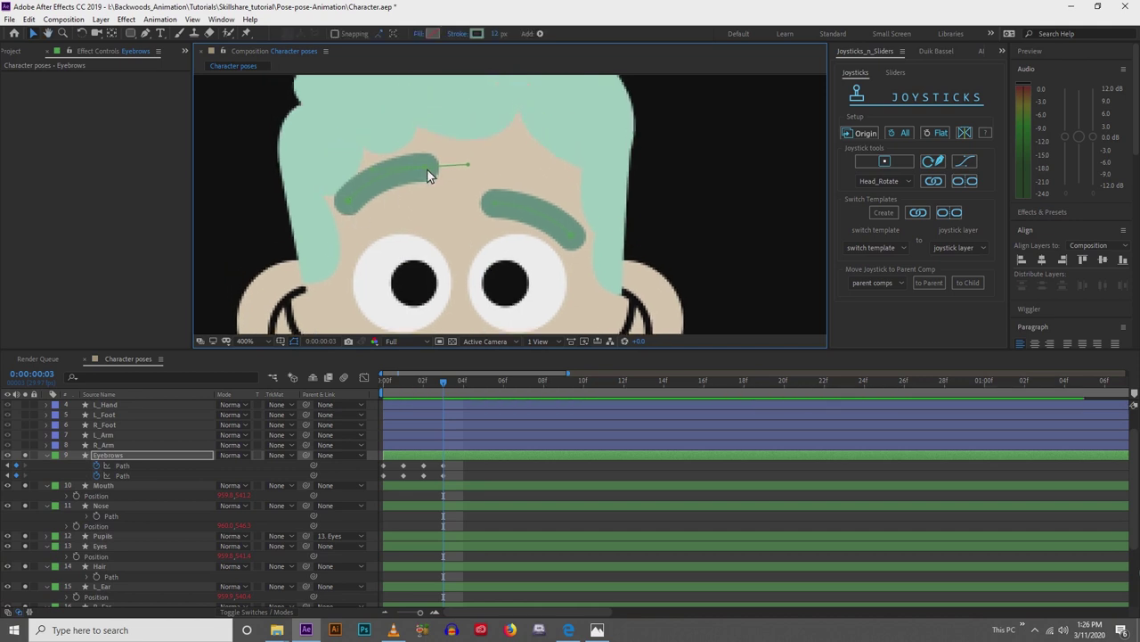
left_click(443, 476)
mouse_move(431, 186)
left_mouse_down()
mouse_move(425, 122)
mouse_move(432, 182)
left_mouse_up()
left_click_drag(417, 237, 424, 180)
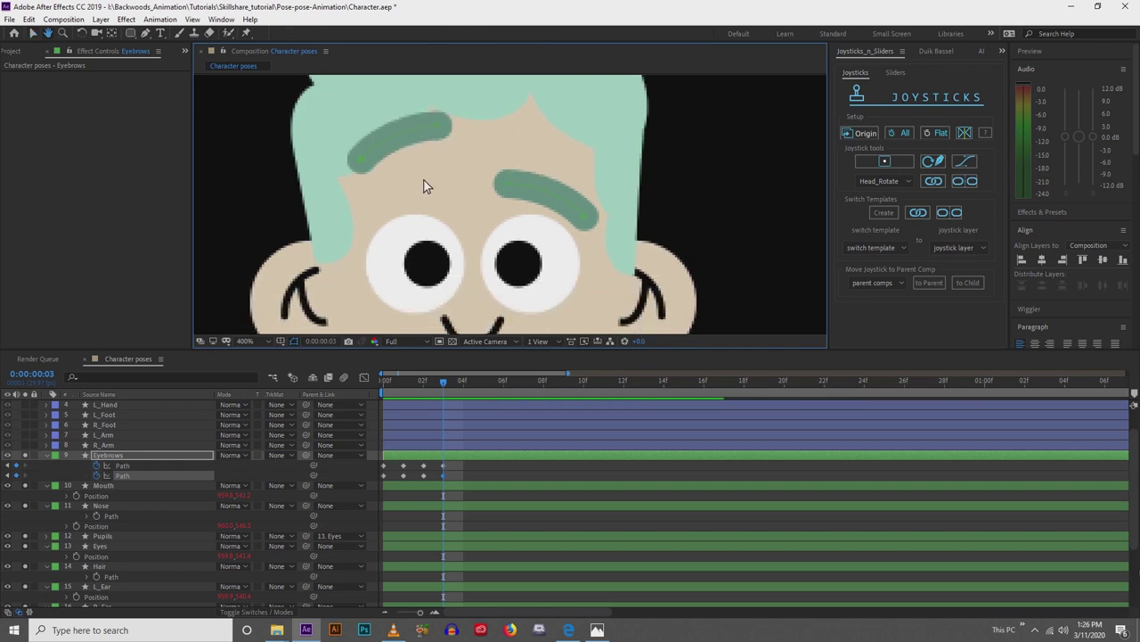
Copy the left-hand eyebrow's frame 3 path keyframe onto the other eyebrow's path to mirror the raised shape.
scroll(424, 180, "down", 1)
left_click_drag(434, 246, 429, 253)
key("v")
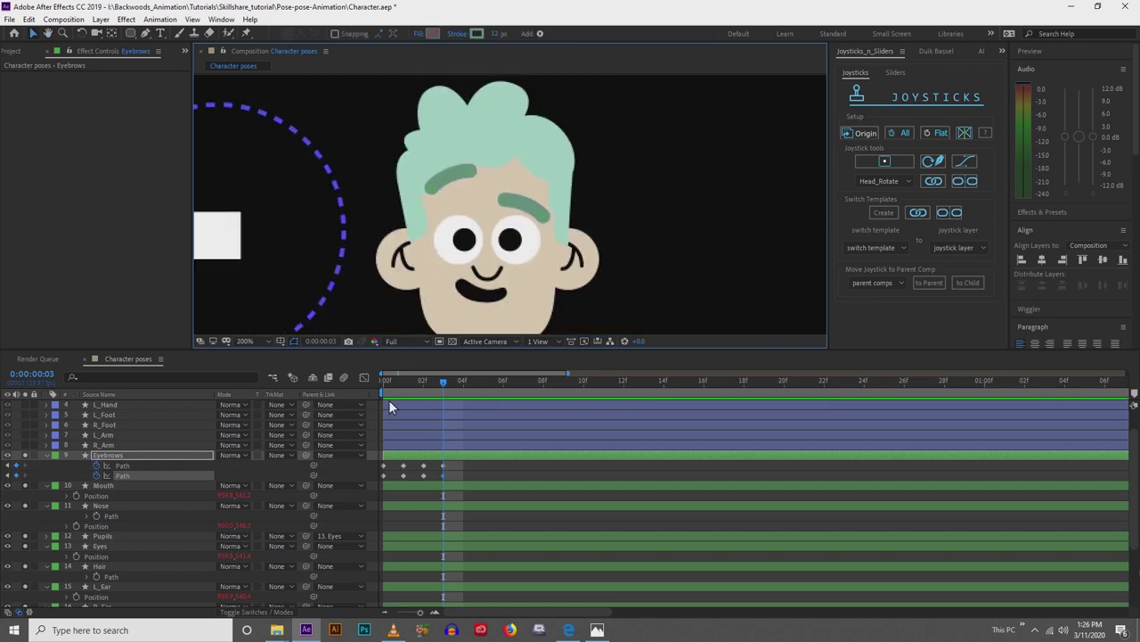
left_click(444, 468)
key("ctrl+v")
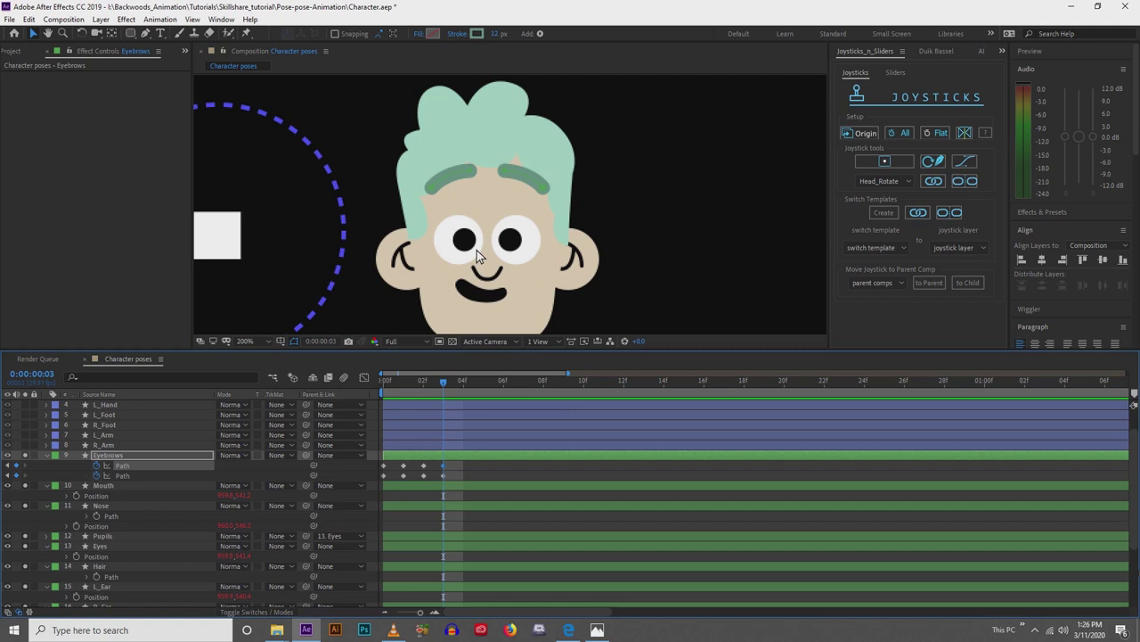
scroll(477, 249, "up", 2)
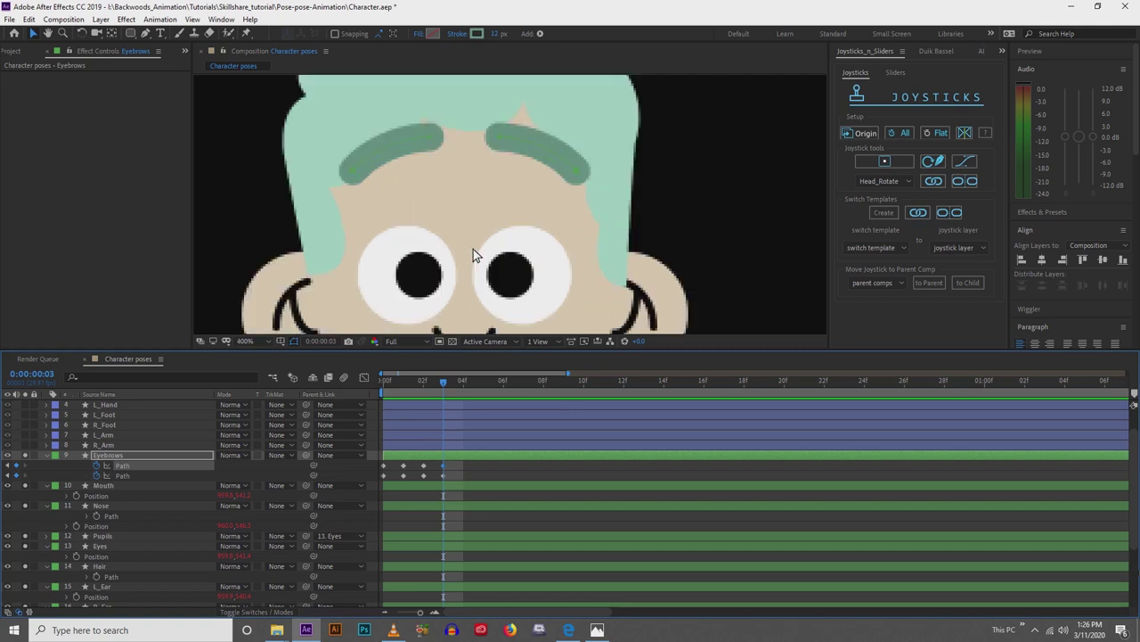
Move to frame 4 and key both Eyebrows paths back to their origin shape.
left_click_drag(444, 384, 456, 386)
left_click(443, 465)
left_click(452, 464)
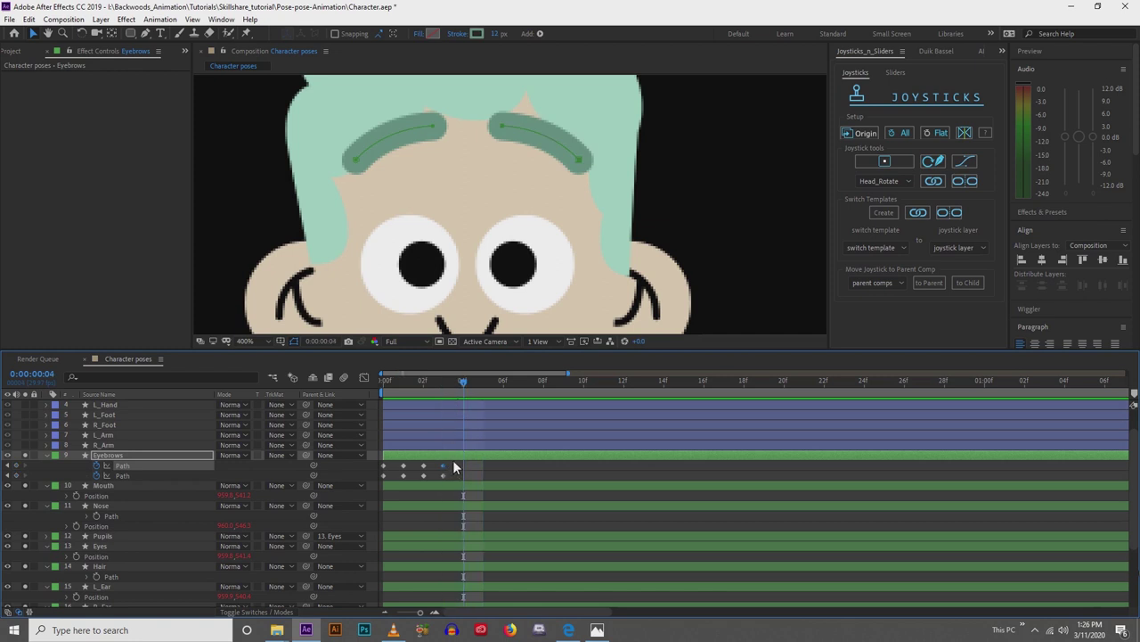
left_click(847, 135)
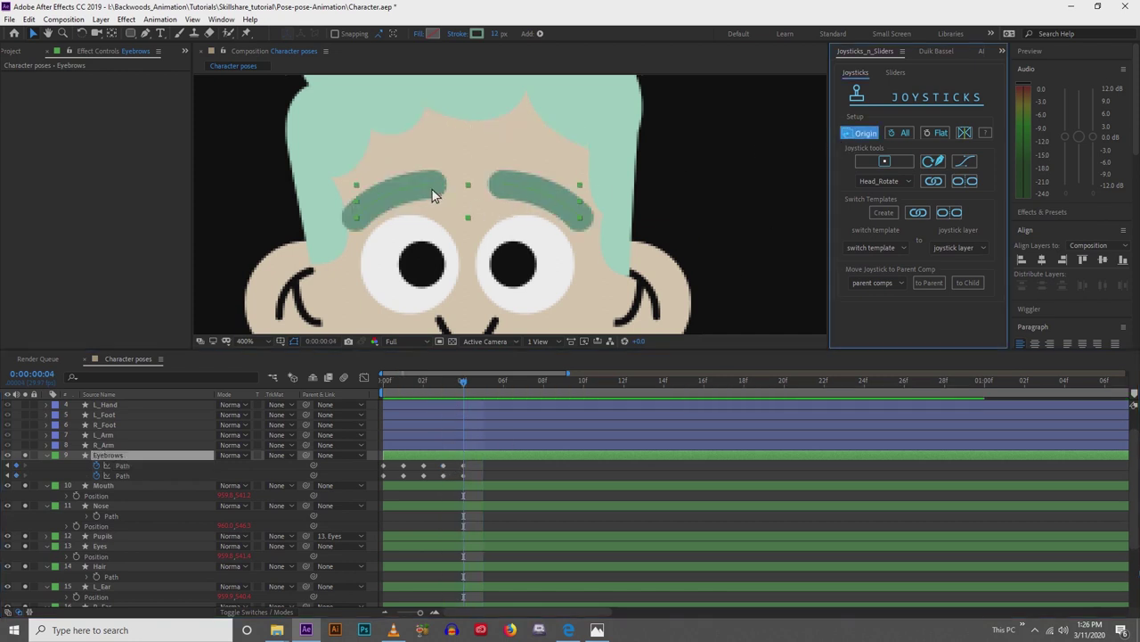
At frame 4, lower the left-hand eyebrow over the eye and flatten it into a nearly horizontal bar.
left_click(430, 186)
double_click(425, 189)
left_click(419, 185)
left_click_drag(434, 185, 456, 251)
left_click_drag(357, 218, 356, 259)
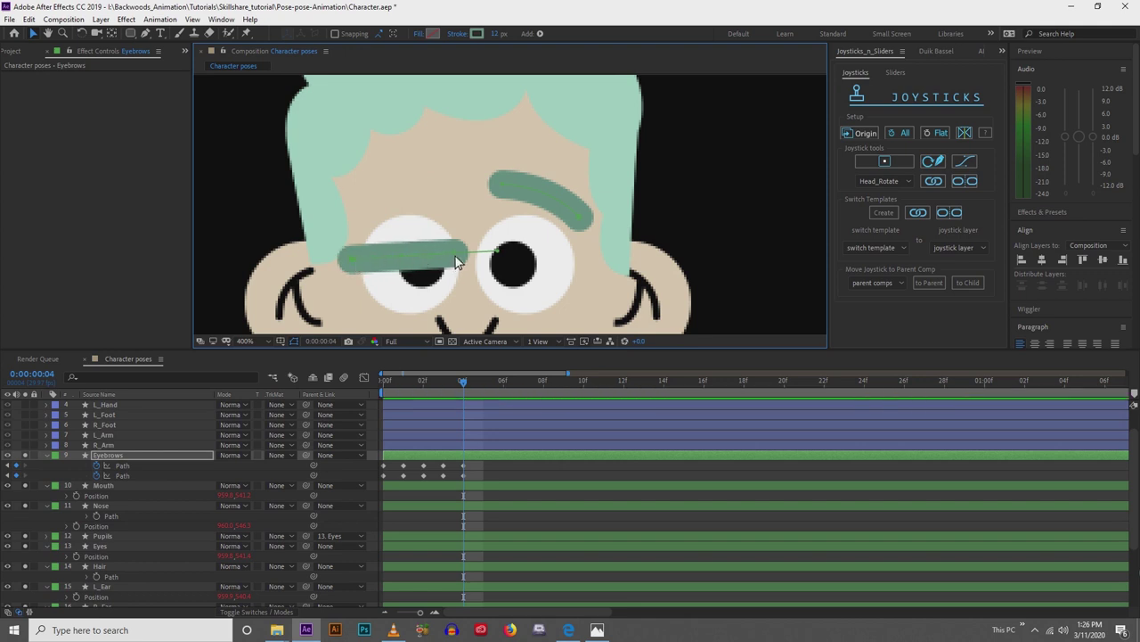
left_click_drag(453, 254, 456, 263)
left_click_drag(353, 257, 353, 251)
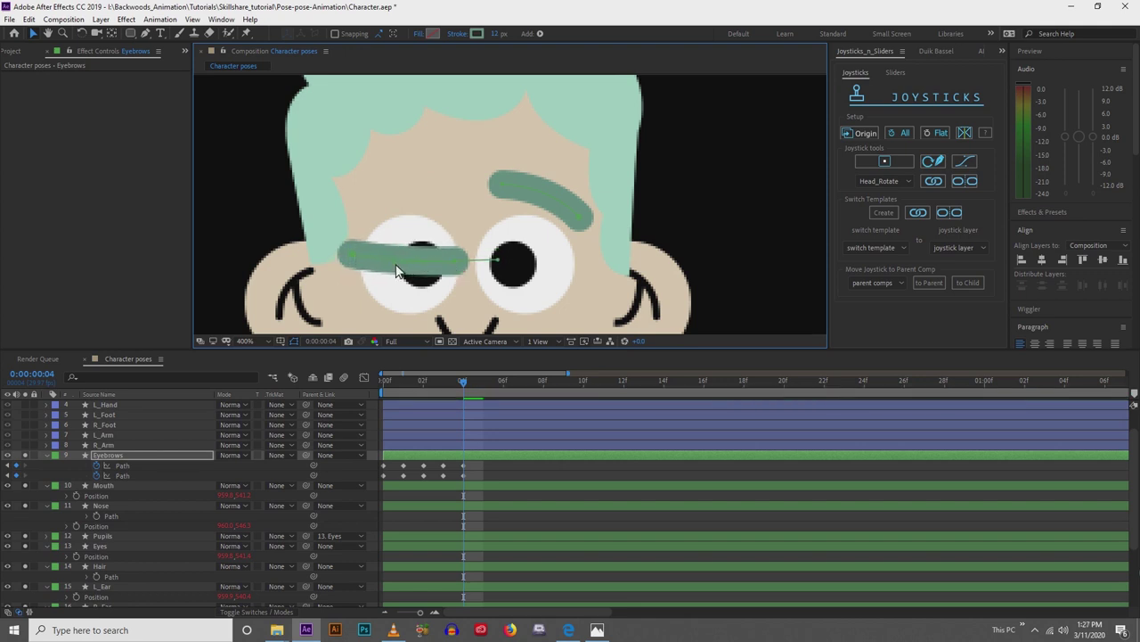
Copy the left-hand eyebrow's frame 4 path keyframe onto the other eyebrow's path to mirror the lowered shape.
scroll(402, 236, "down", 1)
mouse_move(402, 236)
left_mouse_down()
mouse_move(396, 185)
mouse_move(419, 226)
left_mouse_up()
scroll(397, 186, "down", 1)
left_click(465, 476)
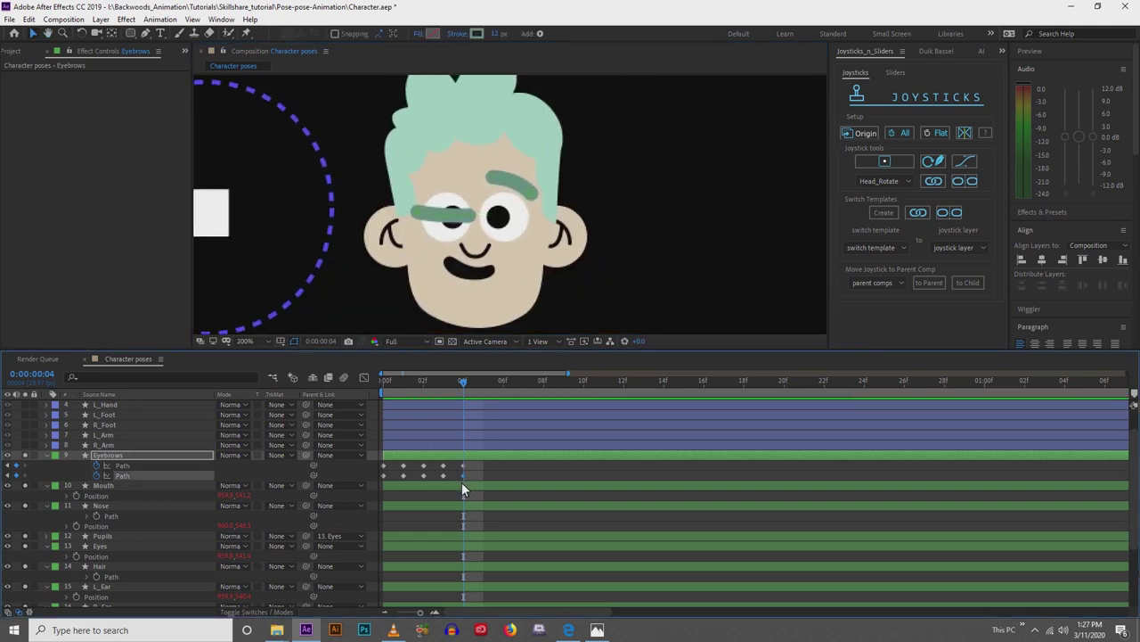
left_click(464, 466)
key("ctrl+v")
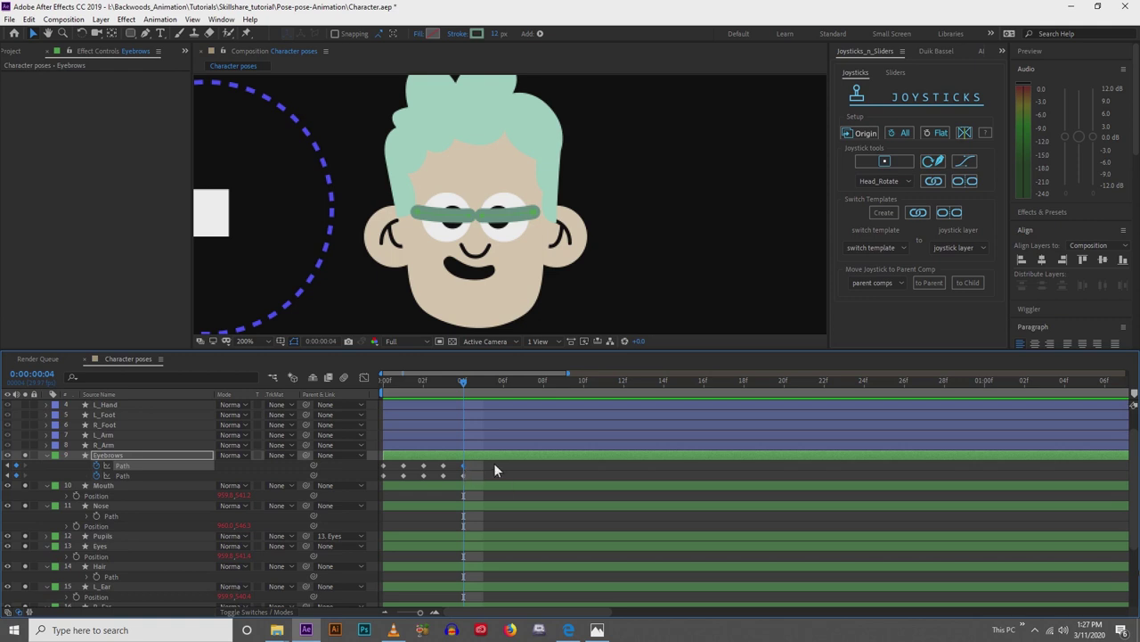
Deselect the eyebrows and scrub between frames 4, 0 and 2 to review the eyebrow poses.
left_click(493, 466)
left_click(456, 229)
scroll(456, 230, "down", 2)
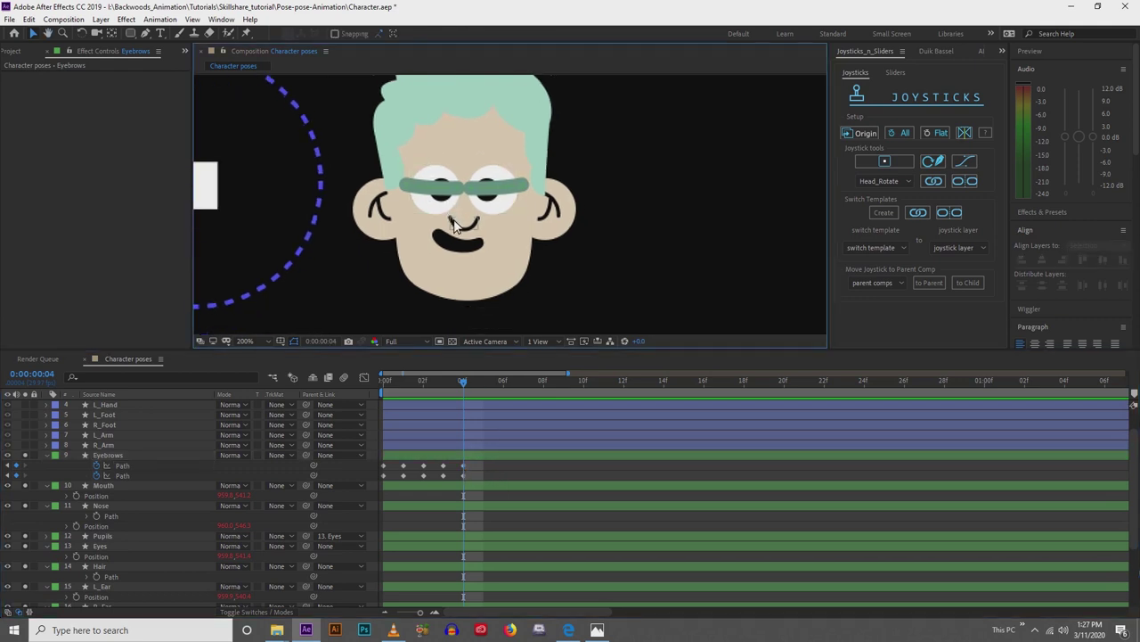
scroll(453, 233, "up", 2)
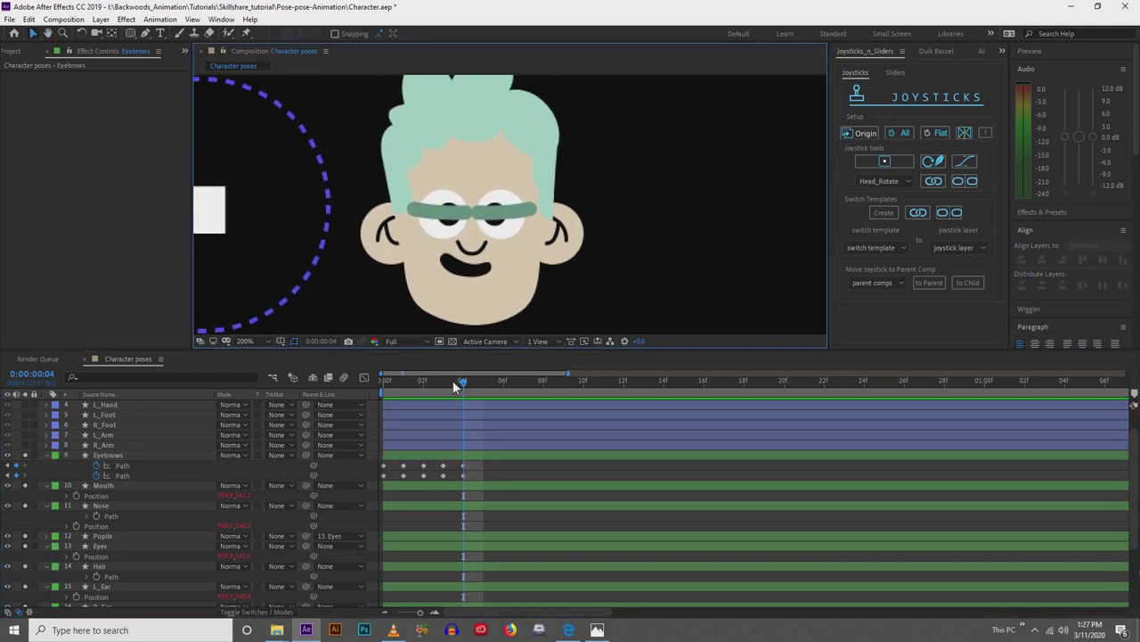
left_click_drag(461, 383, 371, 414)
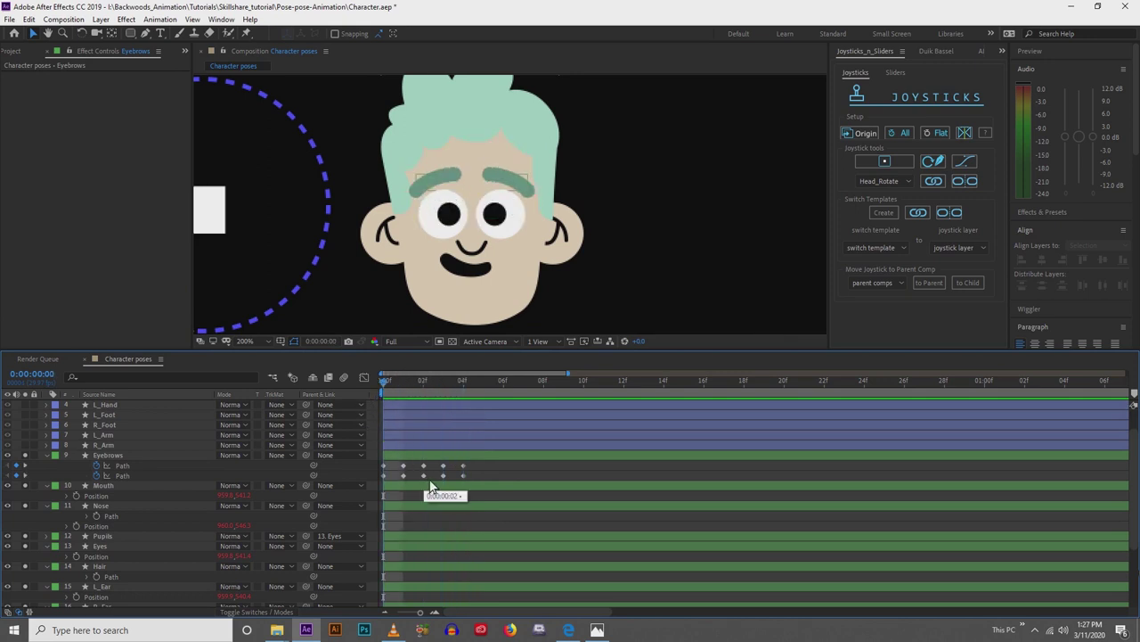
left_click_drag(385, 382, 424, 408)
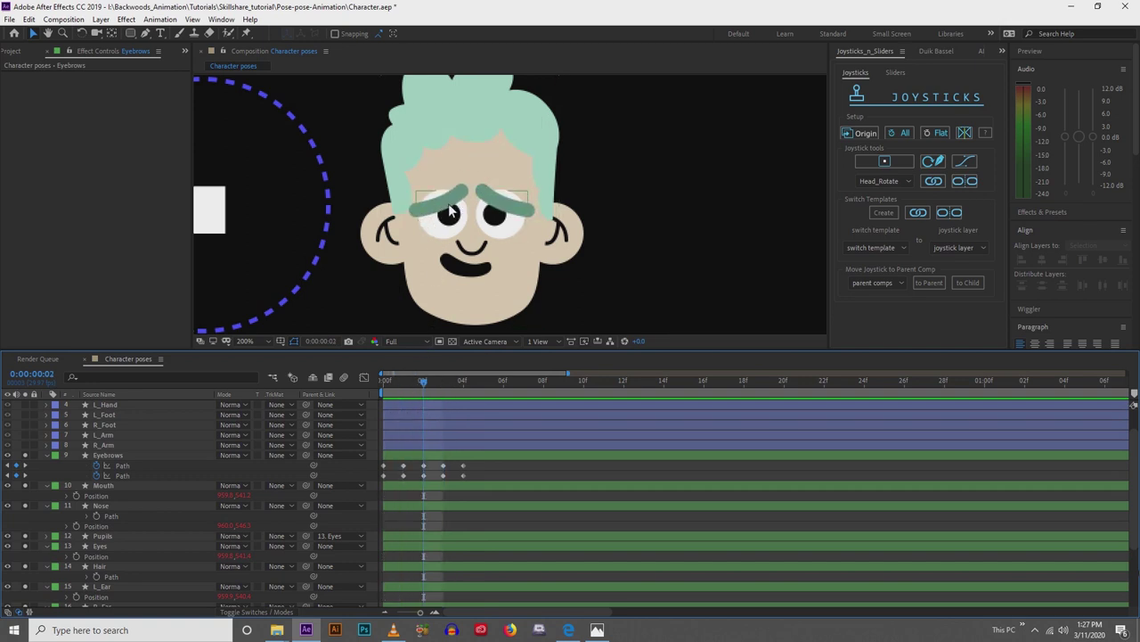
scroll(384, 192, "up", 2)
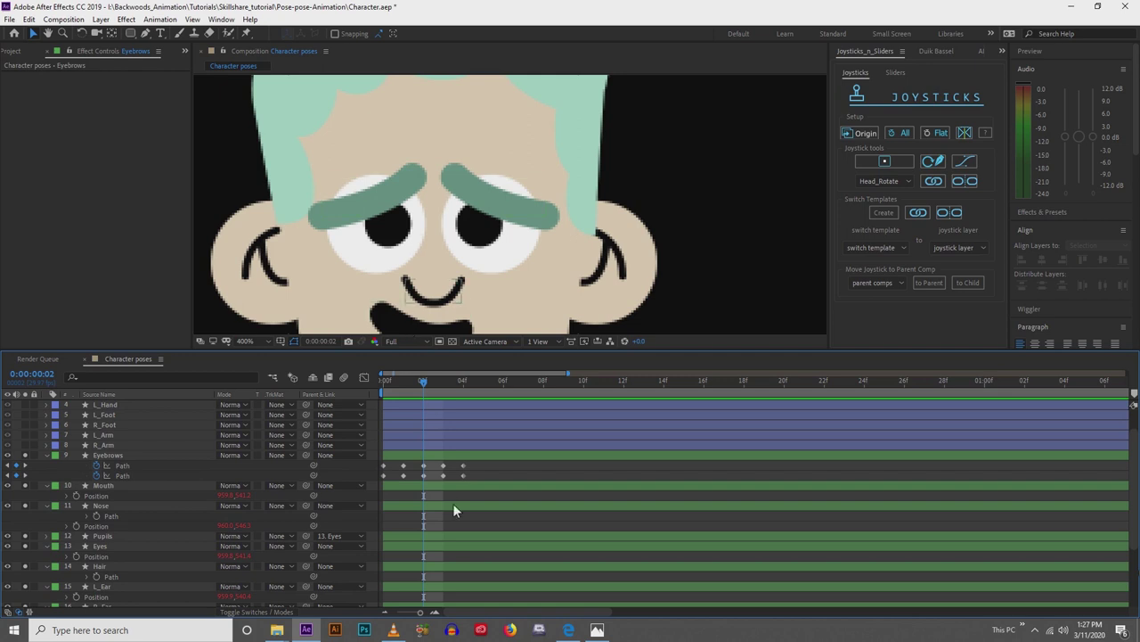
At frame 0, start a Pen shape with a straight horizontal edge across the forehead above both eyebrows, with a 0 px stroke.
left_click(383, 385)
left_click_drag(324, 216, 350, 237)
left_click(145, 33)
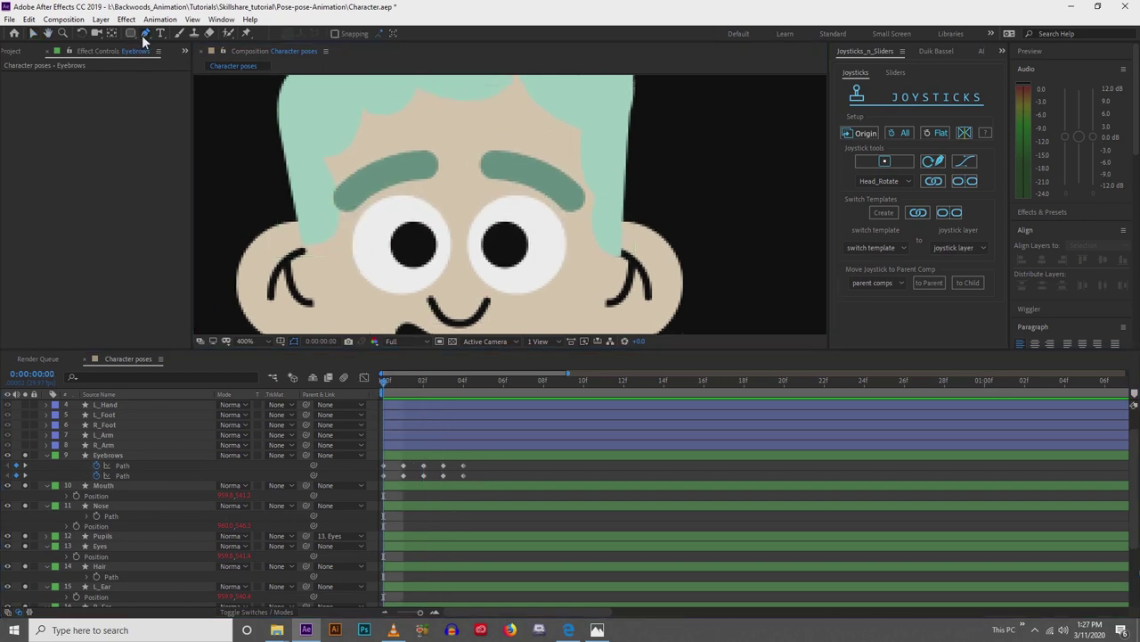
left_click(326, 132)
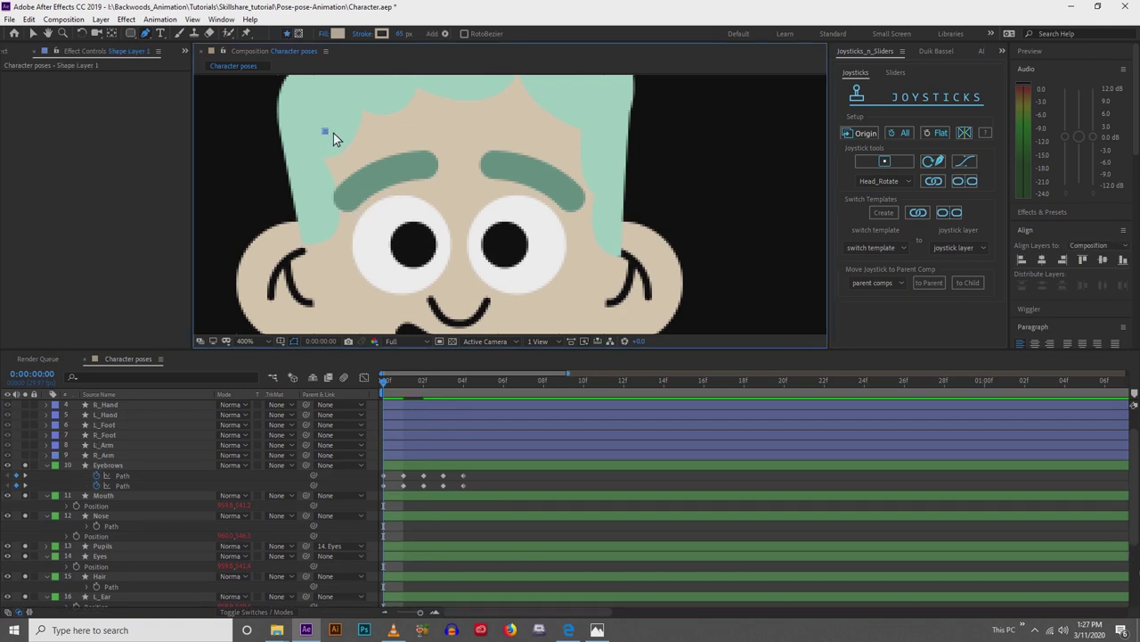
left_click(596, 131)
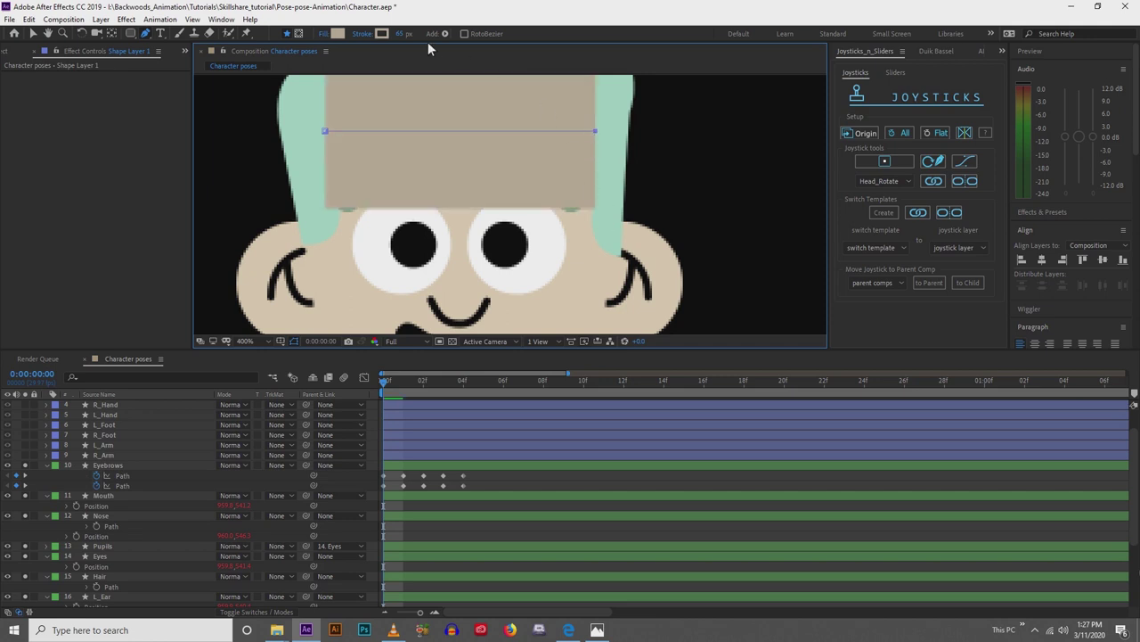
left_click_drag(402, 36, 333, 50)
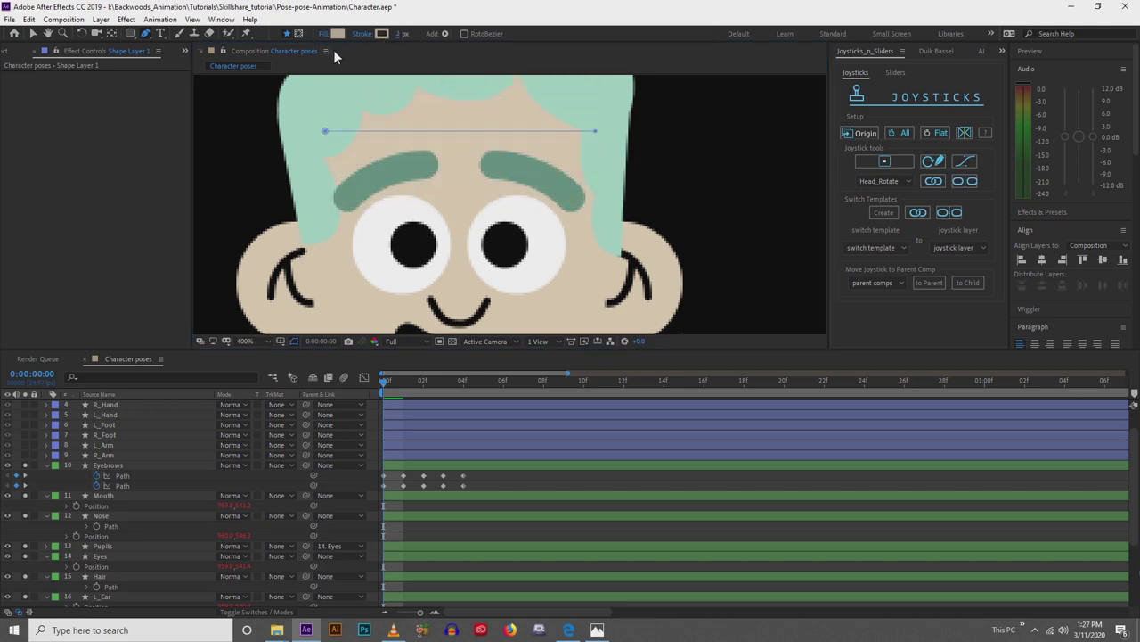
Continue the Pen shape down beside one eye, along the arches of both eyebrows and down the other side, and close it.
left_click(601, 255)
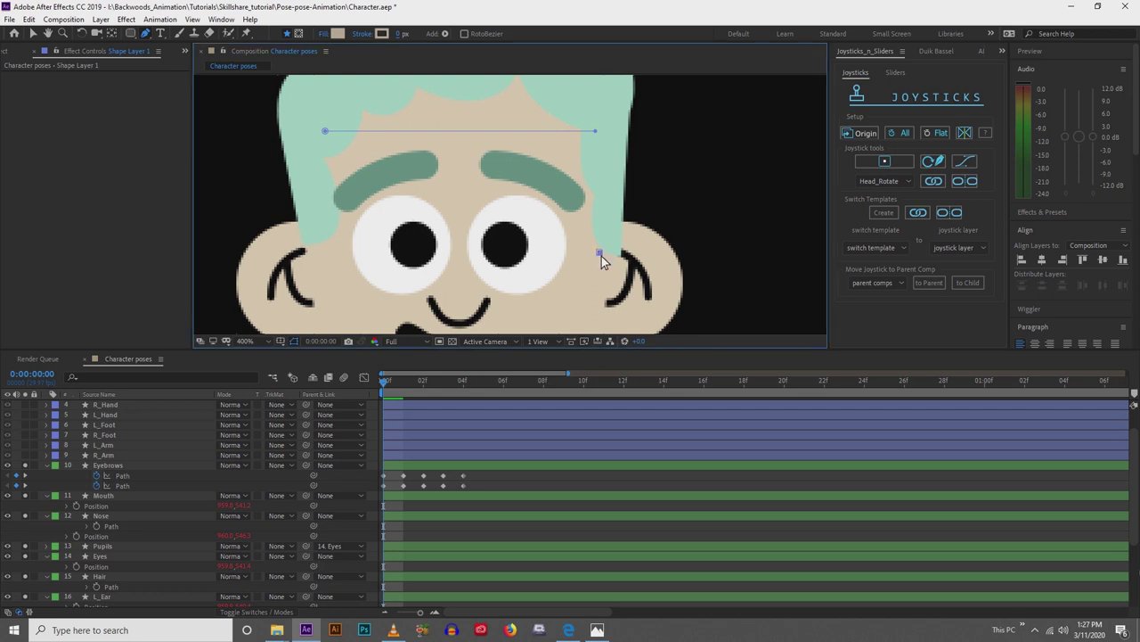
left_click(596, 132)
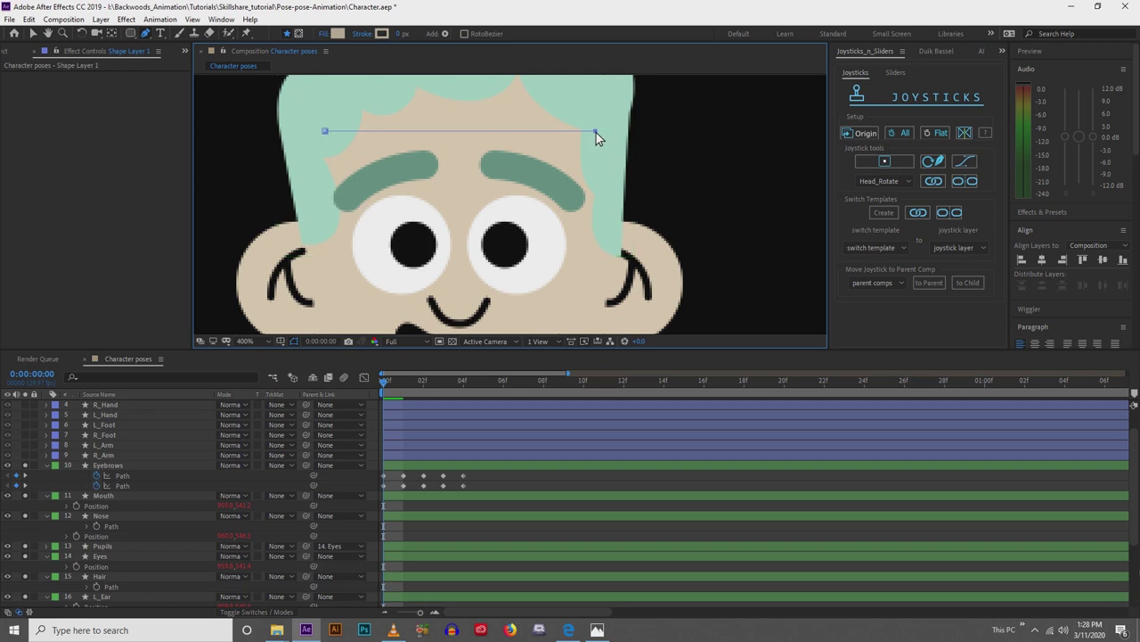
left_click(609, 278, "shift")
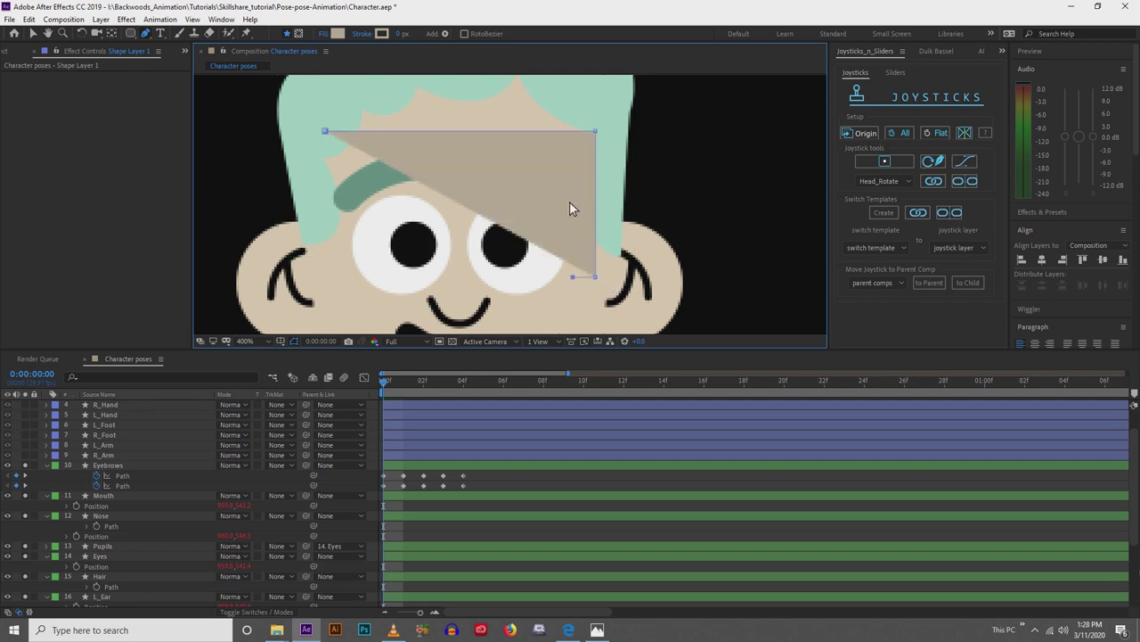
left_click(571, 202)
left_click_drag(480, 161, 401, 170)
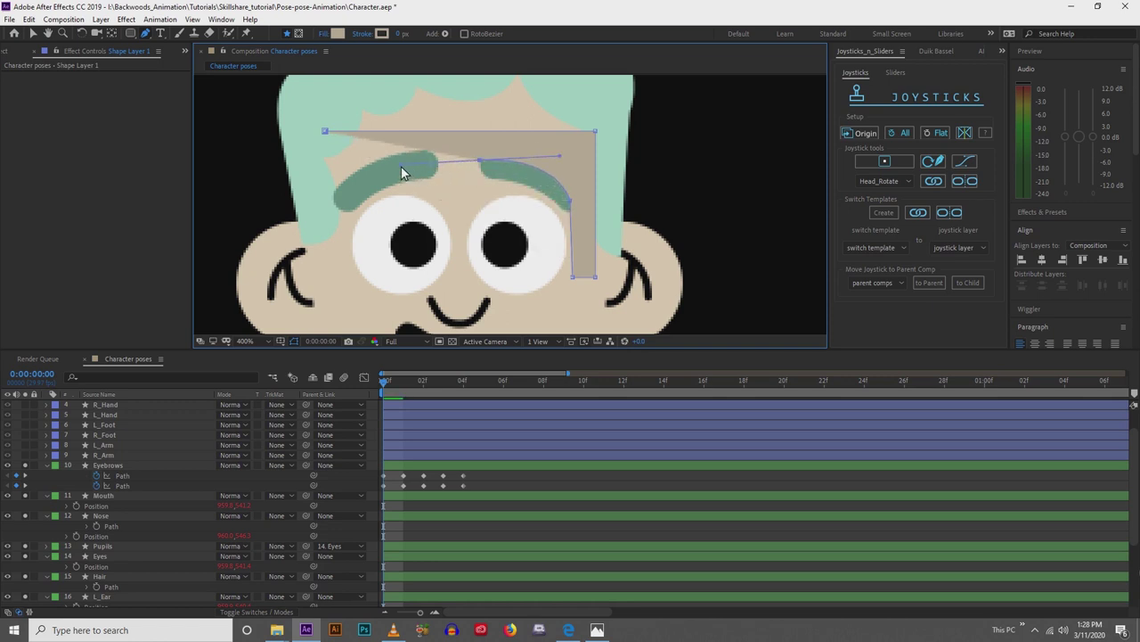
left_click(479, 161)
left_click(440, 166)
left_click_drag(344, 207, 368, 183)
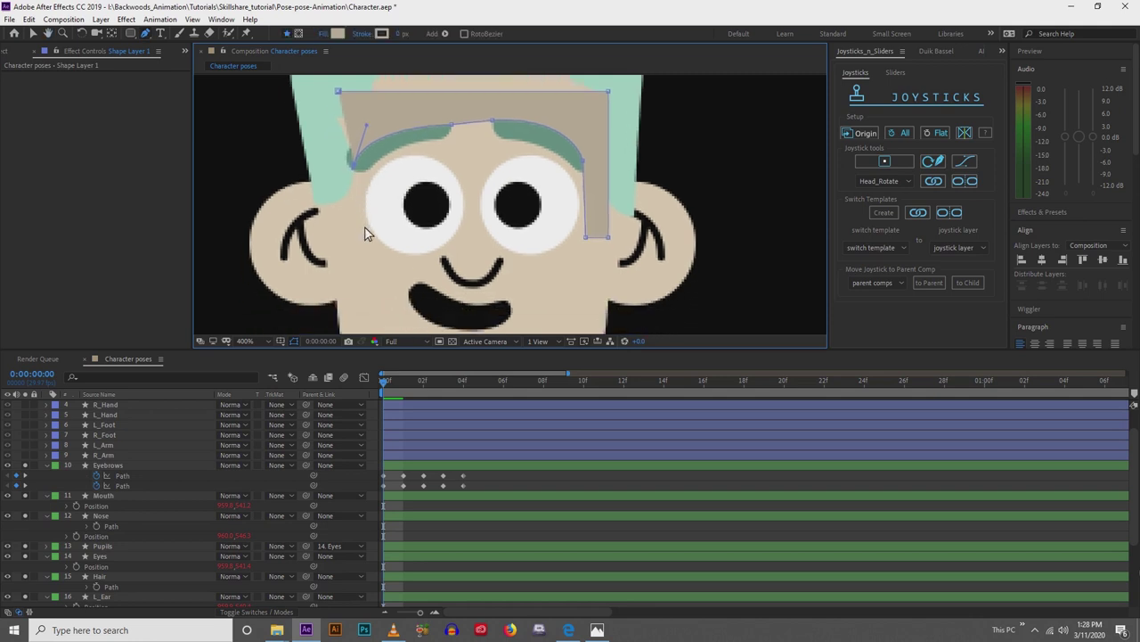
left_click(355, 239)
left_click(337, 239)
left_click(338, 94)
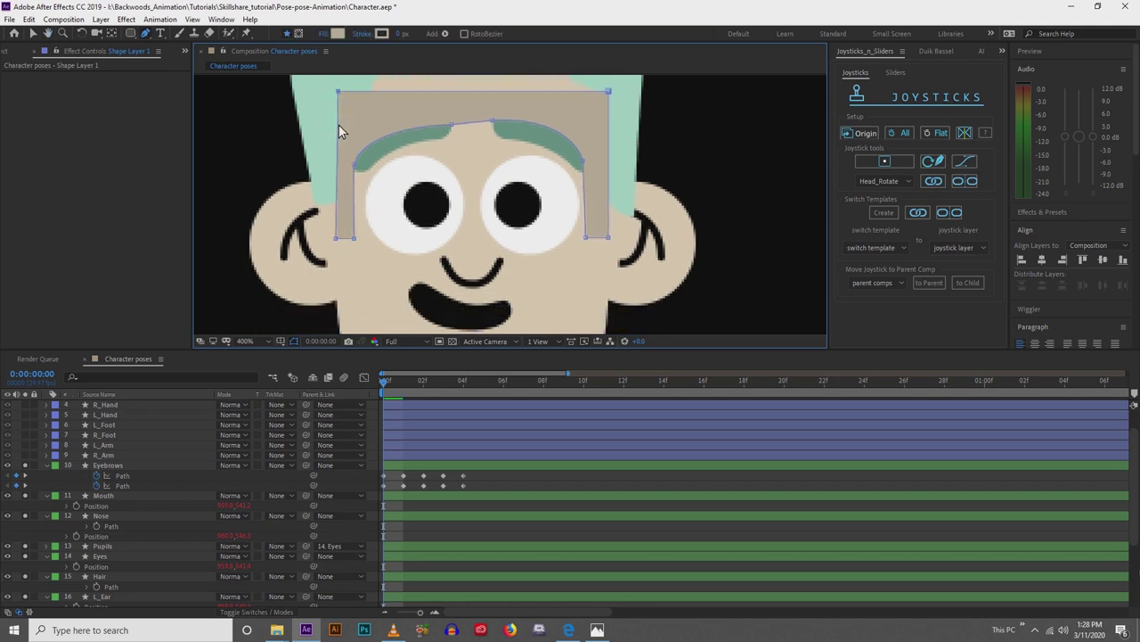
Nudge the forehead shape's points at the right-hand eyebrow's inner and outer ends so its lower edge follows the brows.
mouse_move(398, 205)
left_mouse_down()
mouse_move(409, 214)
mouse_move(400, 226)
left_mouse_up()
key("v")
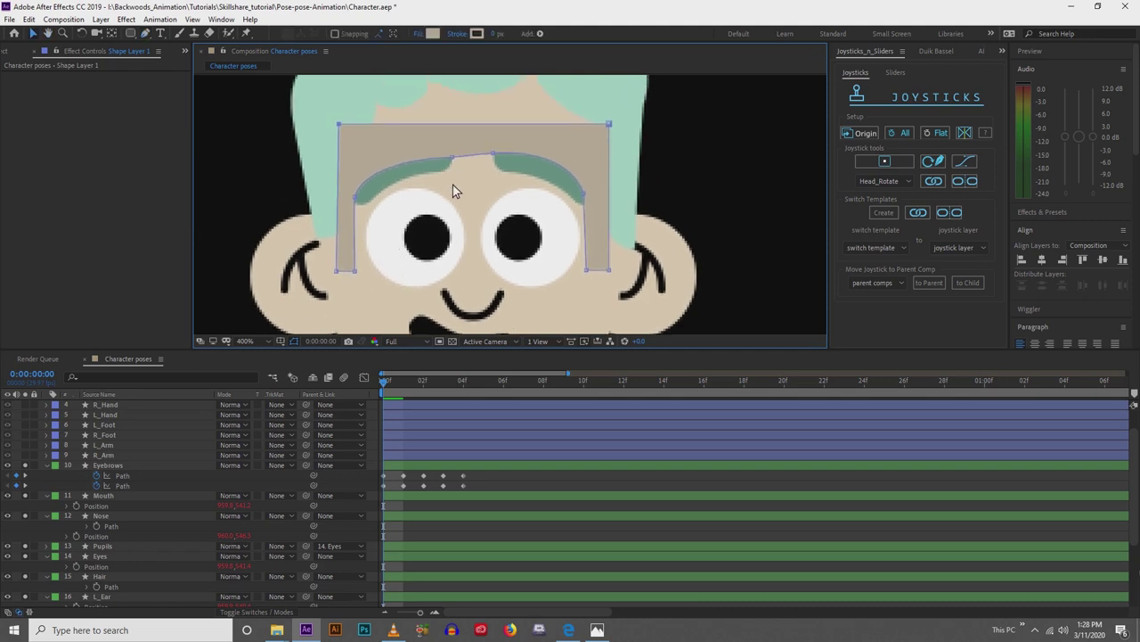
left_click_drag(495, 155, 494, 159)
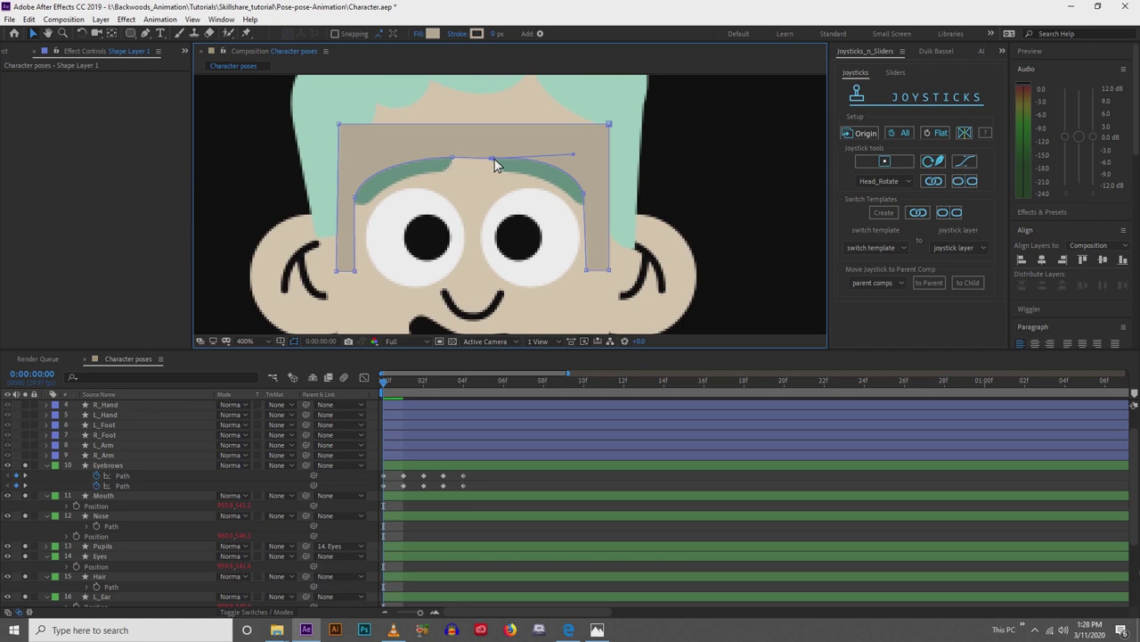
left_click_drag(589, 193, 590, 196)
Move the new shape layer directly beneath the Eyebrows layer and rename it EyebrowMask.
scroll(89, 436, "up", 2)
left_click_drag(133, 407, 139, 524)
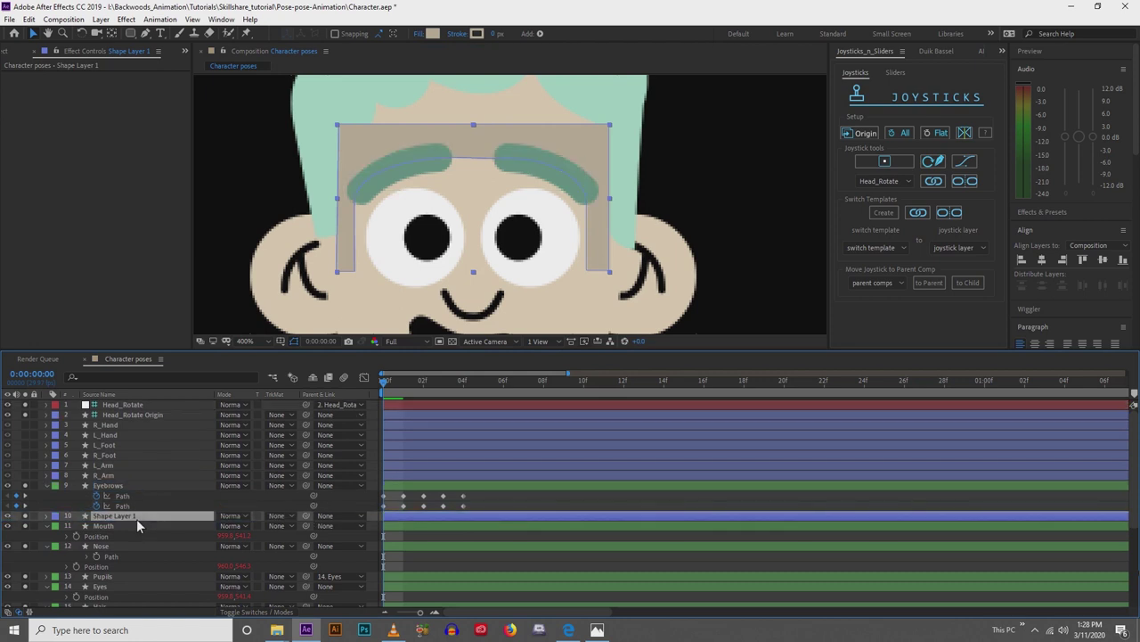
key("Return")
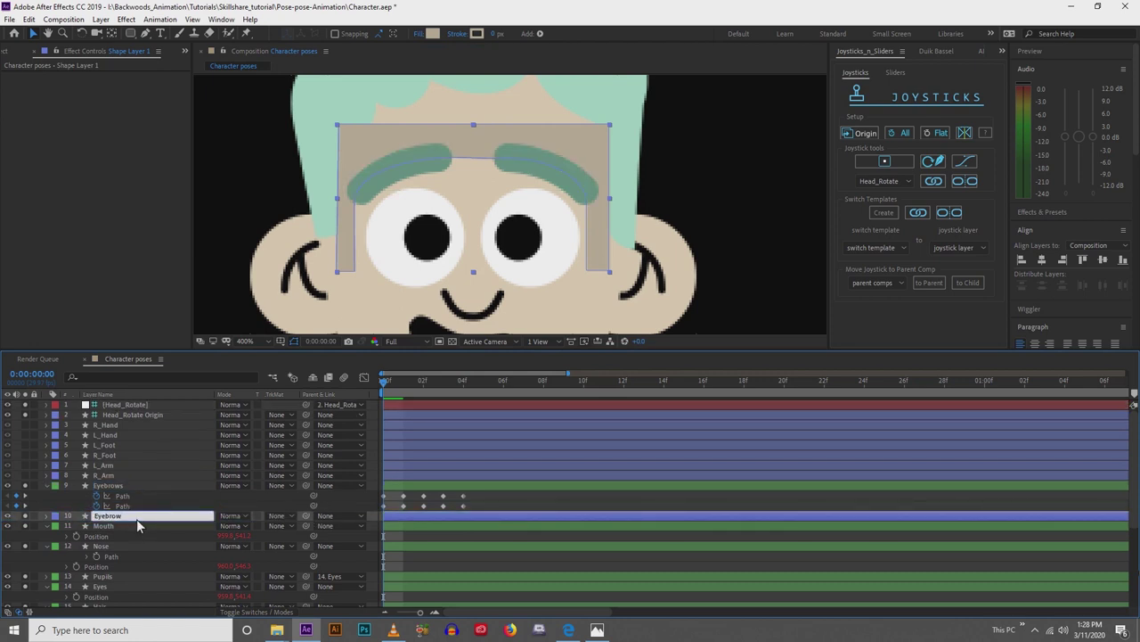
type("EyebrowMask")
key("Return")
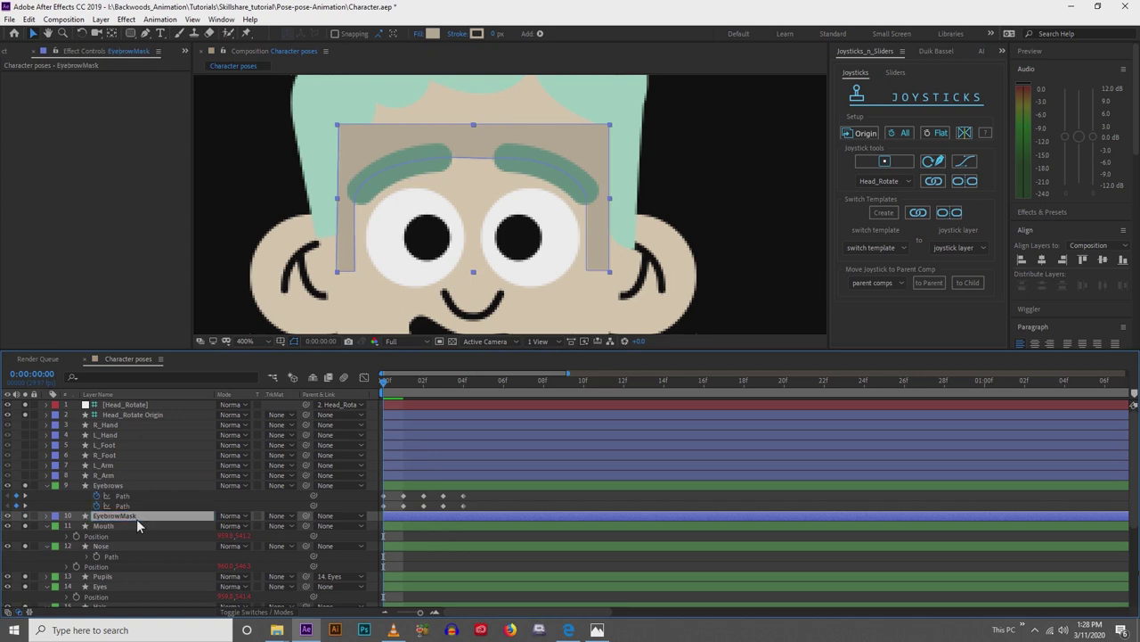
Expand the EyebrowMask layer to reveal its property groups.
left_click(46, 516)
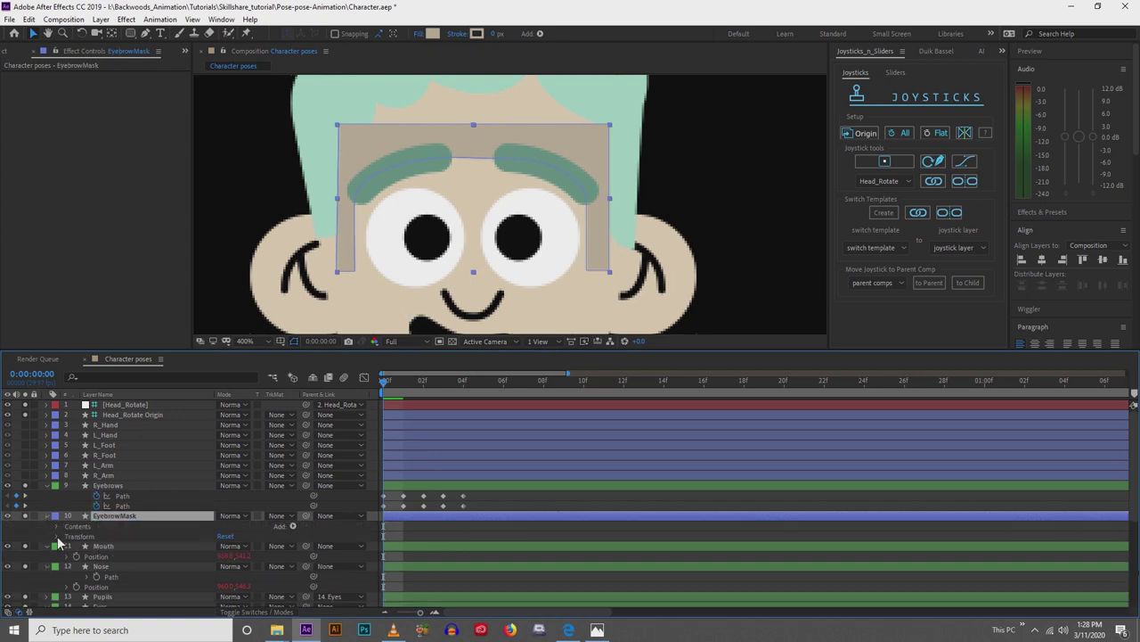
Enable path animation on the EyebrowMask layer's Shape 1 with a keyframe at frame 0.
left_click(58, 527)
left_click(67, 537)
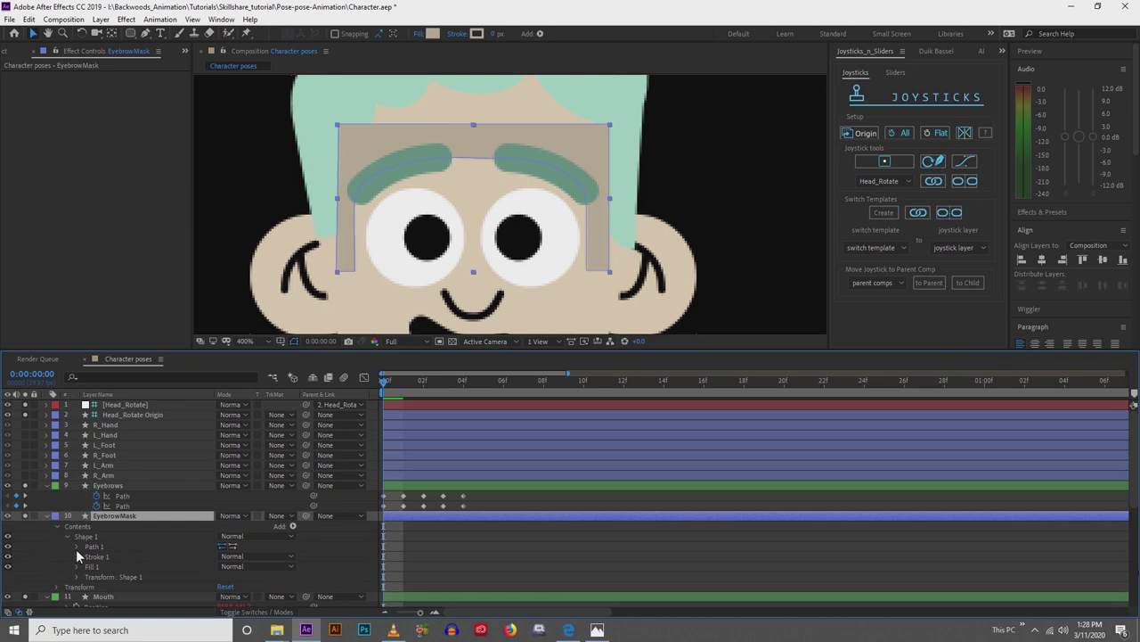
left_click(78, 546)
left_click(96, 556)
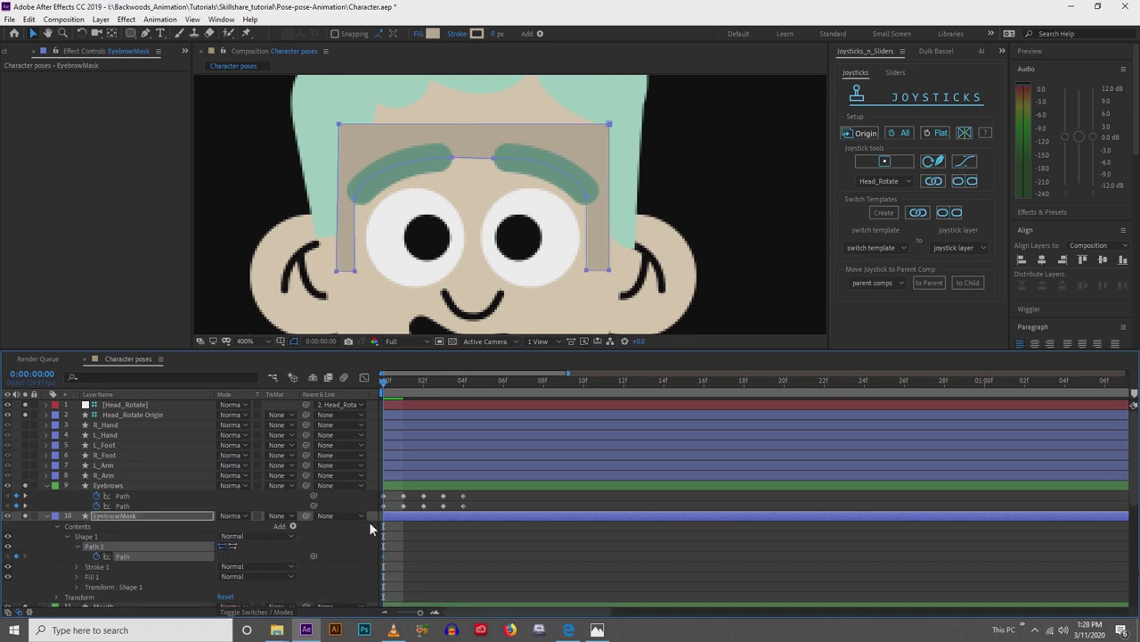
At frame 1, reshape the EyebrowMask path's lower edge to follow the tilted eyebrow and the raised eyebrow.
key("Page_Down")
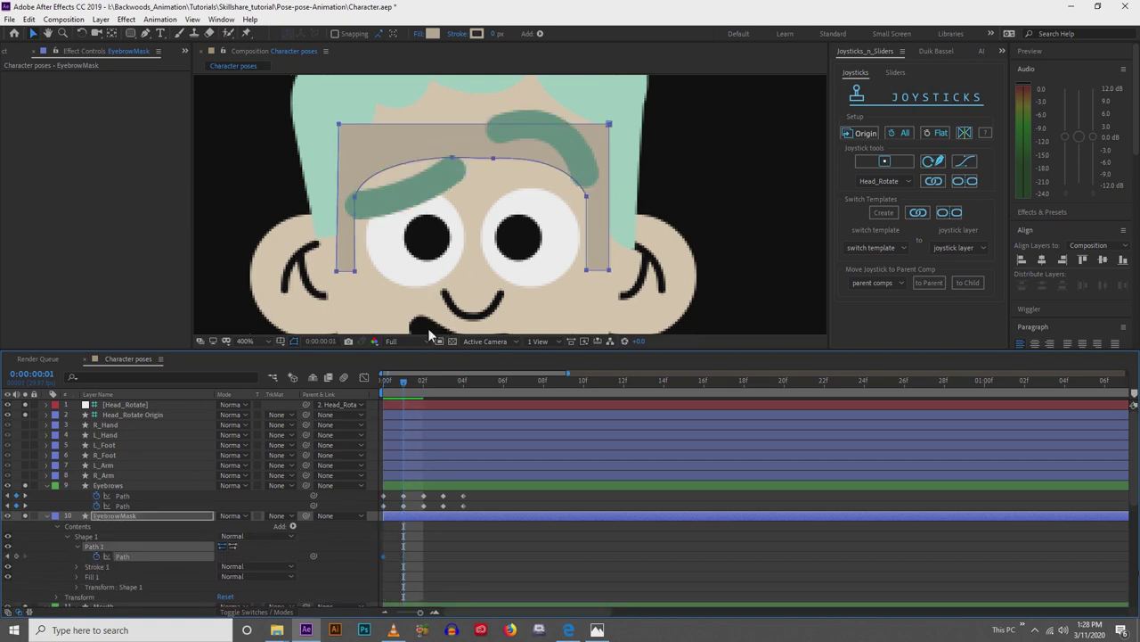
left_click_drag(359, 198, 356, 208)
left_click_drag(452, 157, 457, 161)
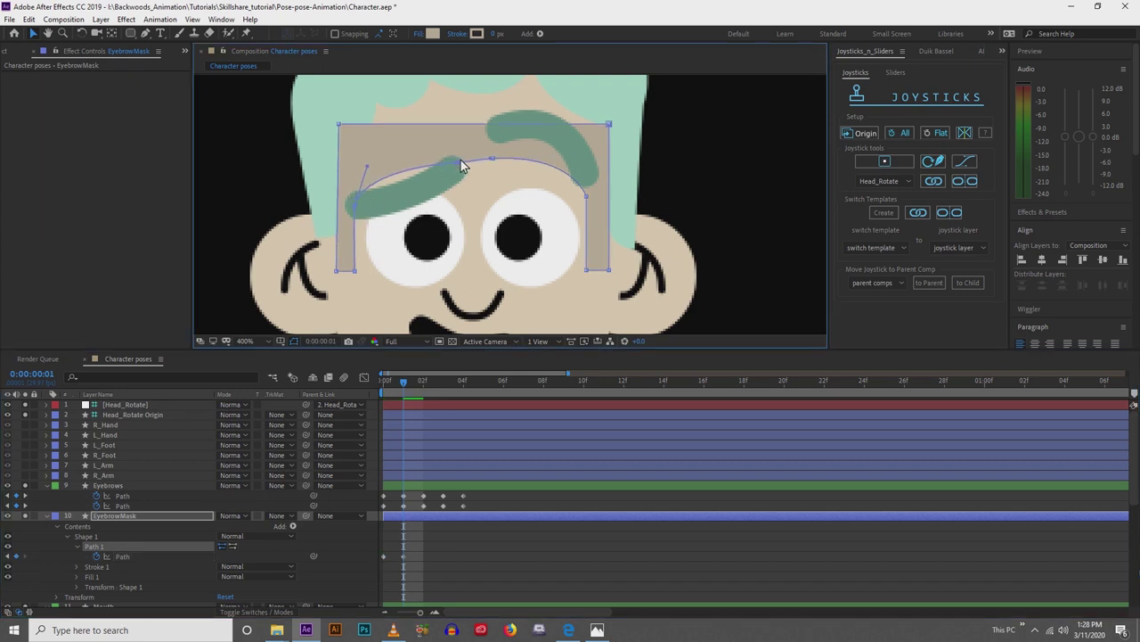
left_click_drag(378, 184, 428, 196)
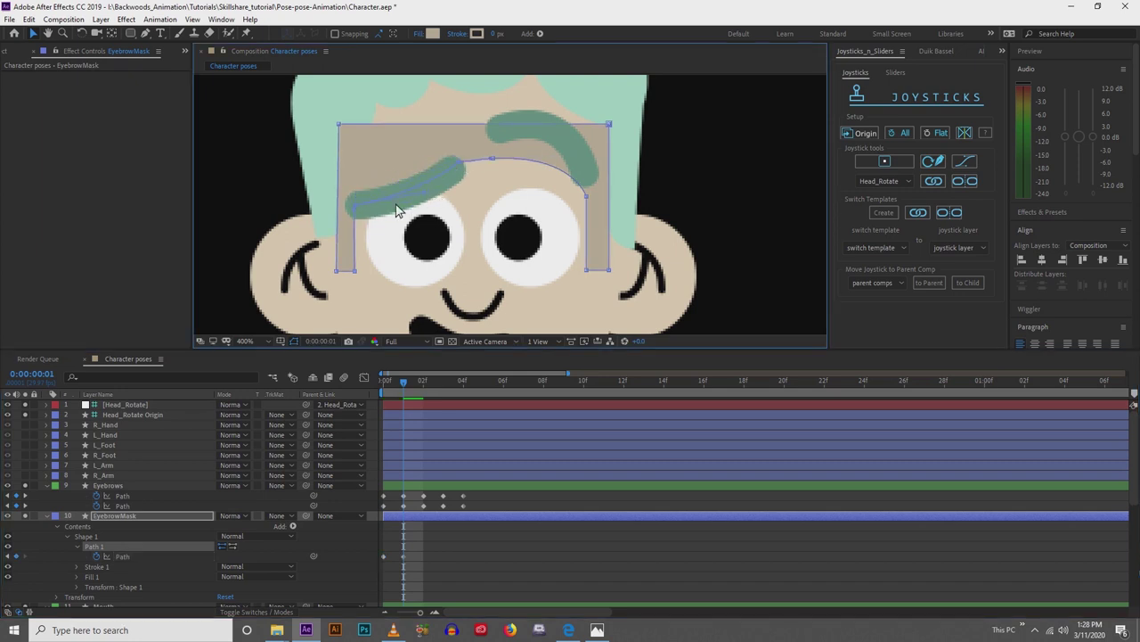
left_click_drag(496, 161, 497, 136)
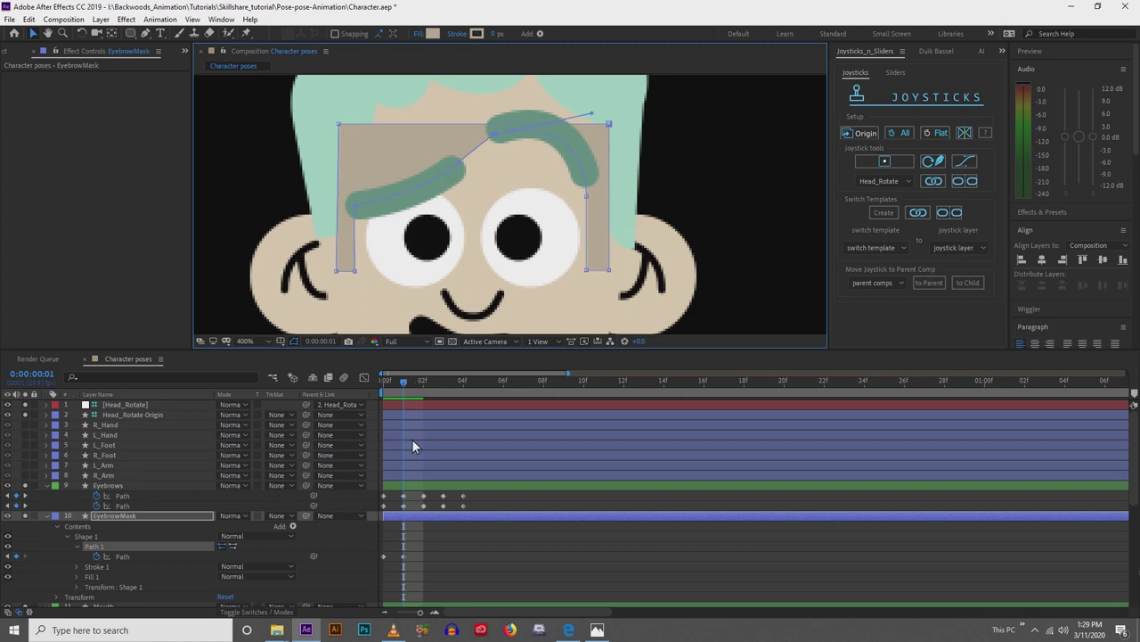
At frame 2, reshape the EyebrowMask path to follow both eyebrows in the sad pose sloping down outward.
left_click(422, 382)
left_click(415, 518)
key("u")
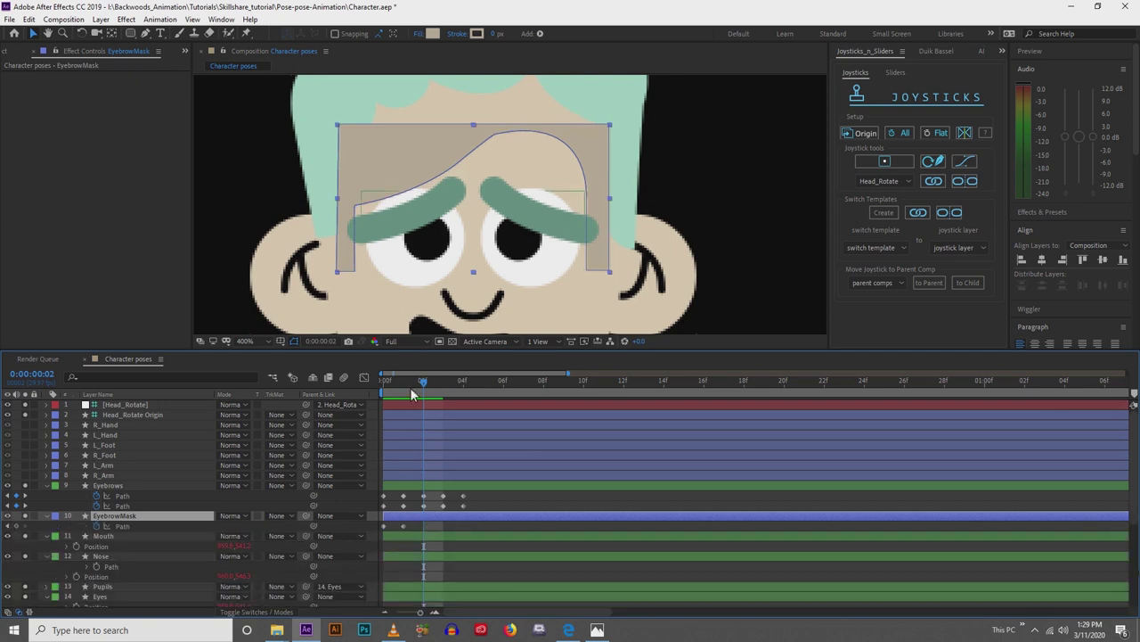
left_click(355, 208)
left_click_drag(359, 206, 361, 229)
left_click_drag(457, 165, 461, 179)
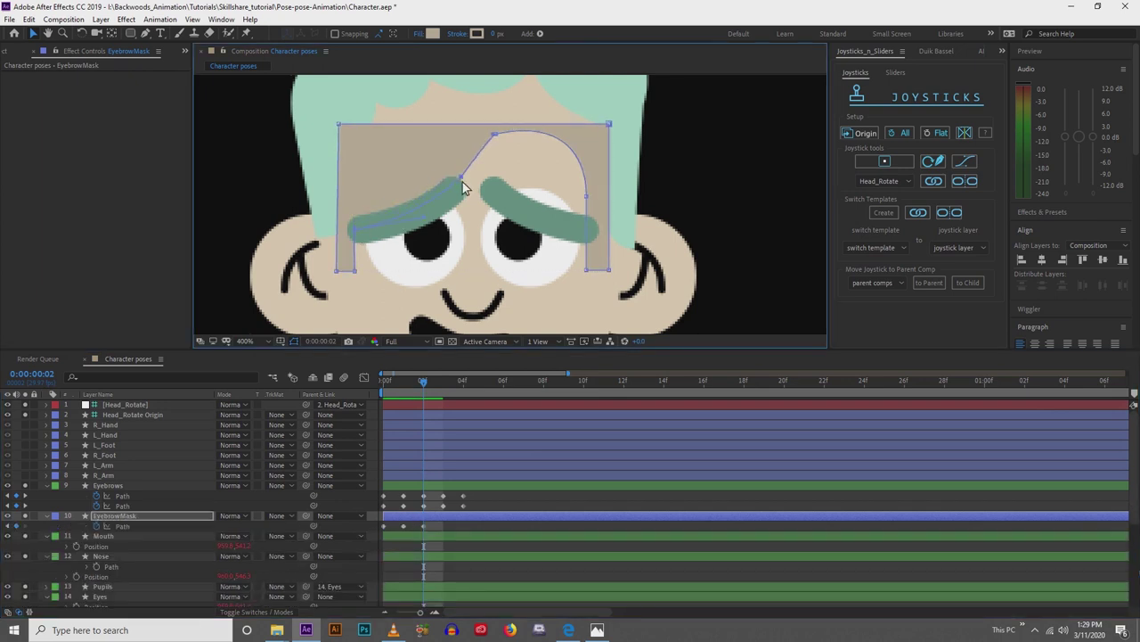
left_click_drag(494, 136, 491, 188)
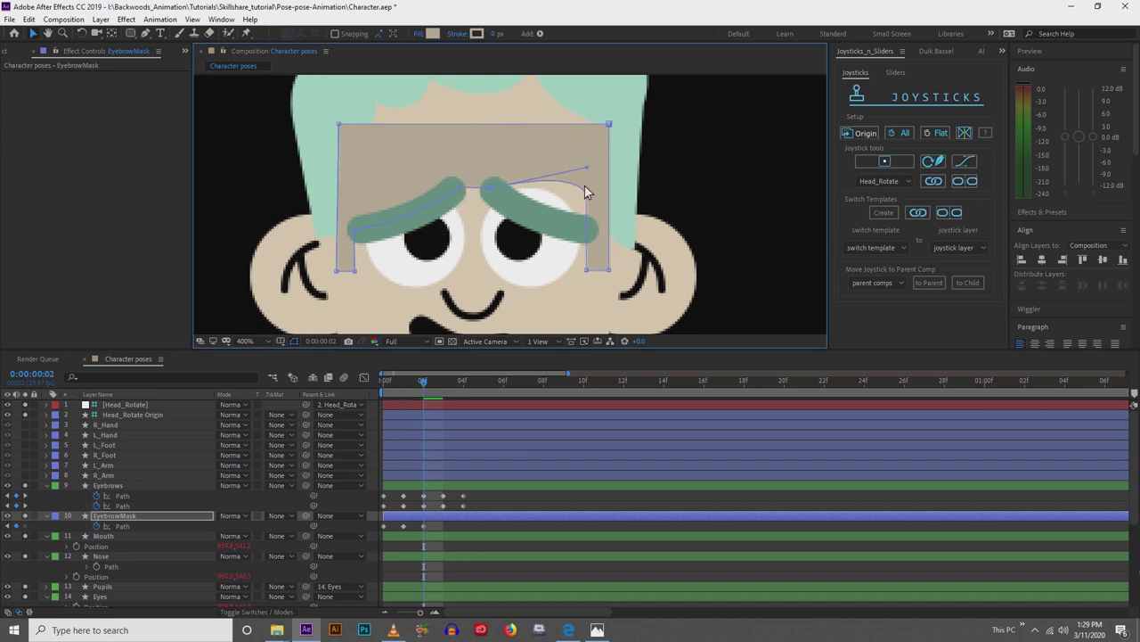
left_click_drag(589, 164, 591, 228)
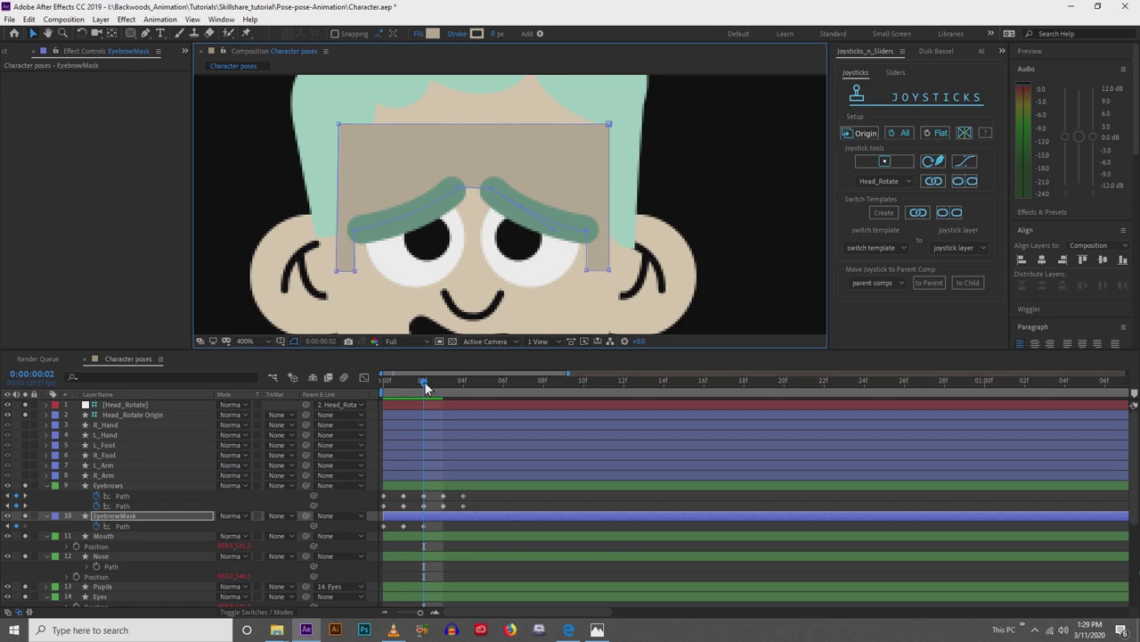
At frame 3, move the EyebrowMask path's inner points and handles up to follow the raised eyebrows.
left_click_drag(424, 383, 436, 388)
left_click_drag(458, 189, 454, 109)
left_click_drag(355, 230, 355, 149)
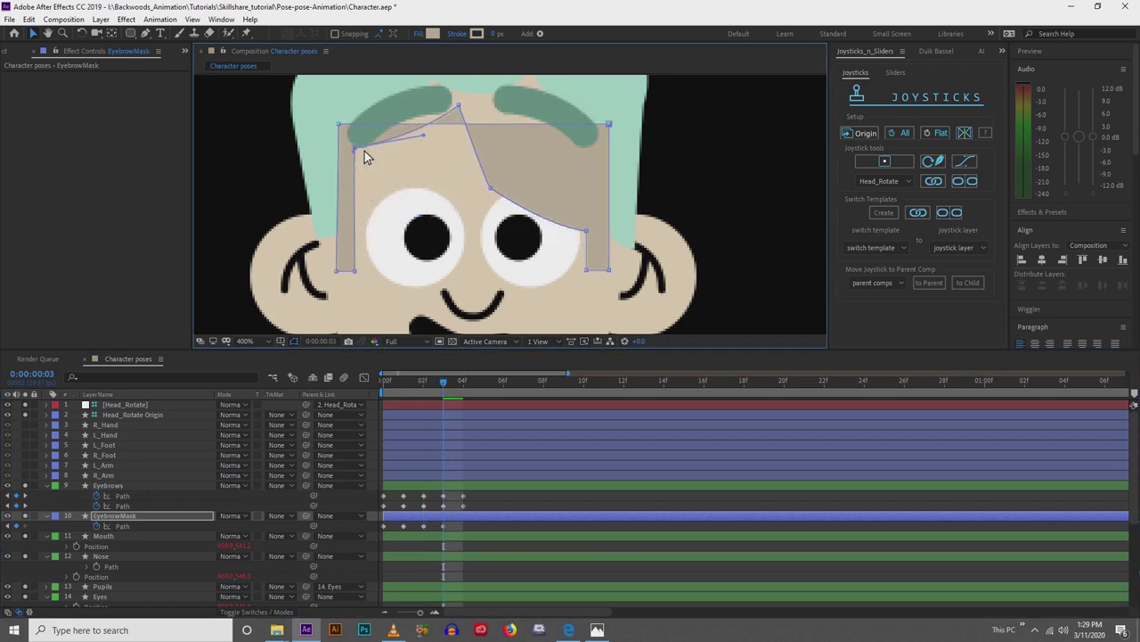
left_click_drag(422, 135, 400, 86)
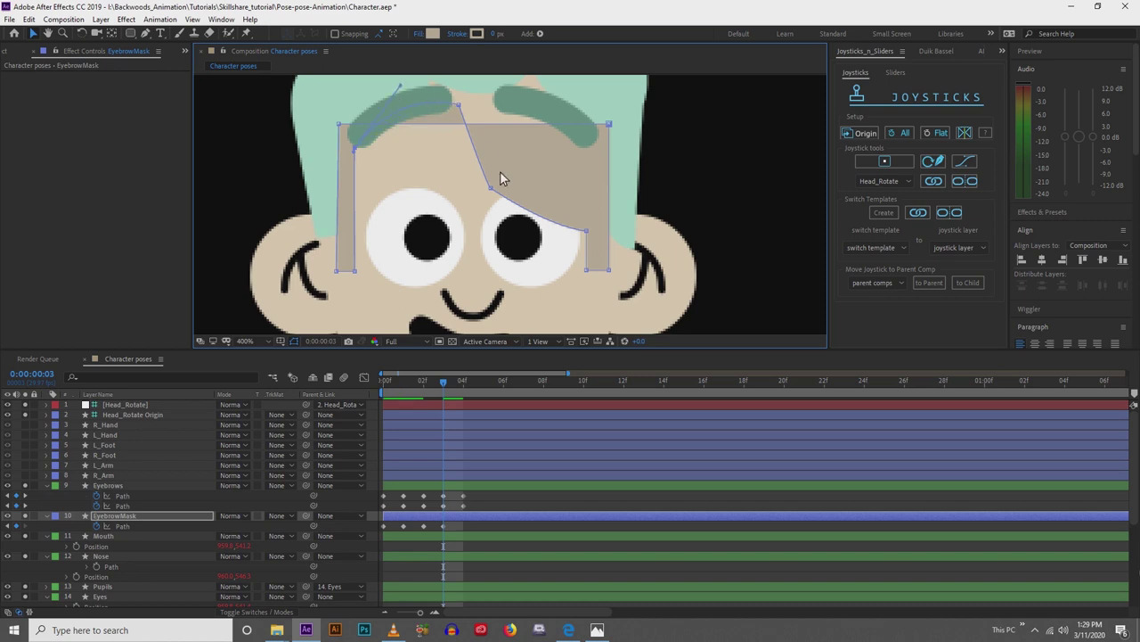
left_click_drag(493, 190, 456, 105)
left_click_drag(583, 233, 564, 135)
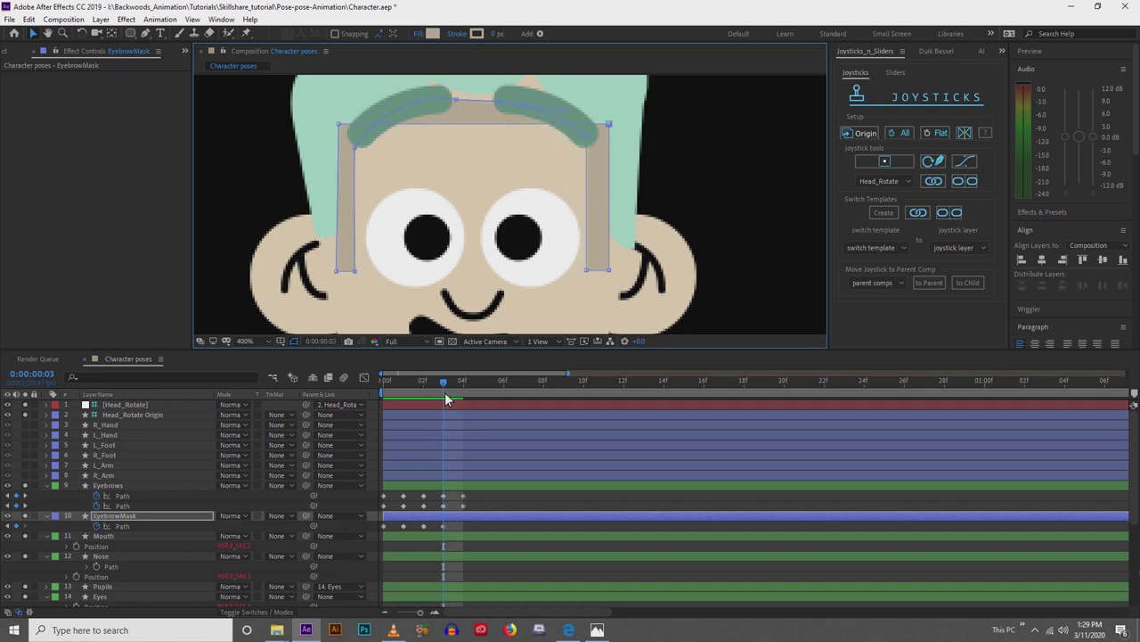
At frame 4, pull the EyebrowMask path's inner points and handles down onto the lowered, nearly flat eyebrows.
left_click_drag(443, 384, 458, 392)
left_click_drag(355, 151, 352, 228)
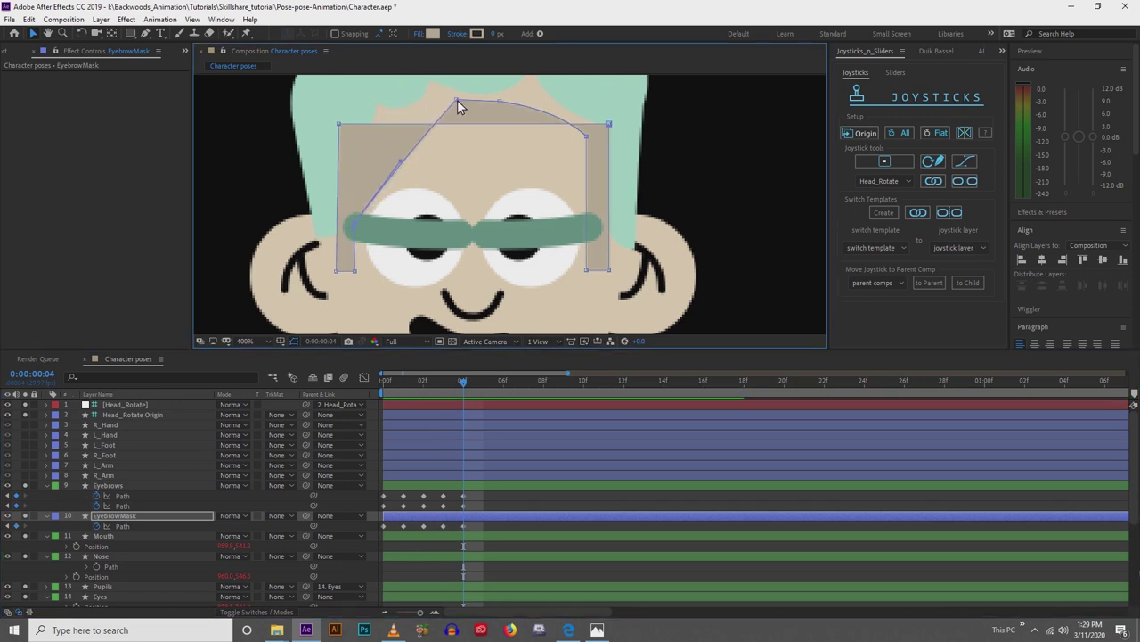
left_click_drag(457, 102, 456, 233)
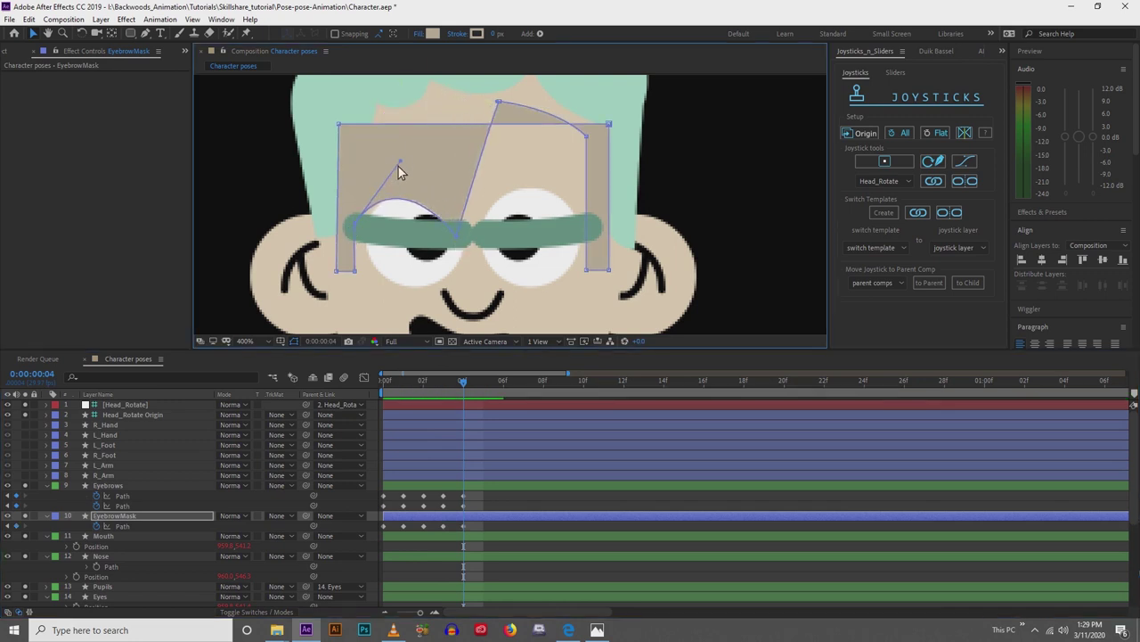
left_click_drag(400, 172, 394, 237)
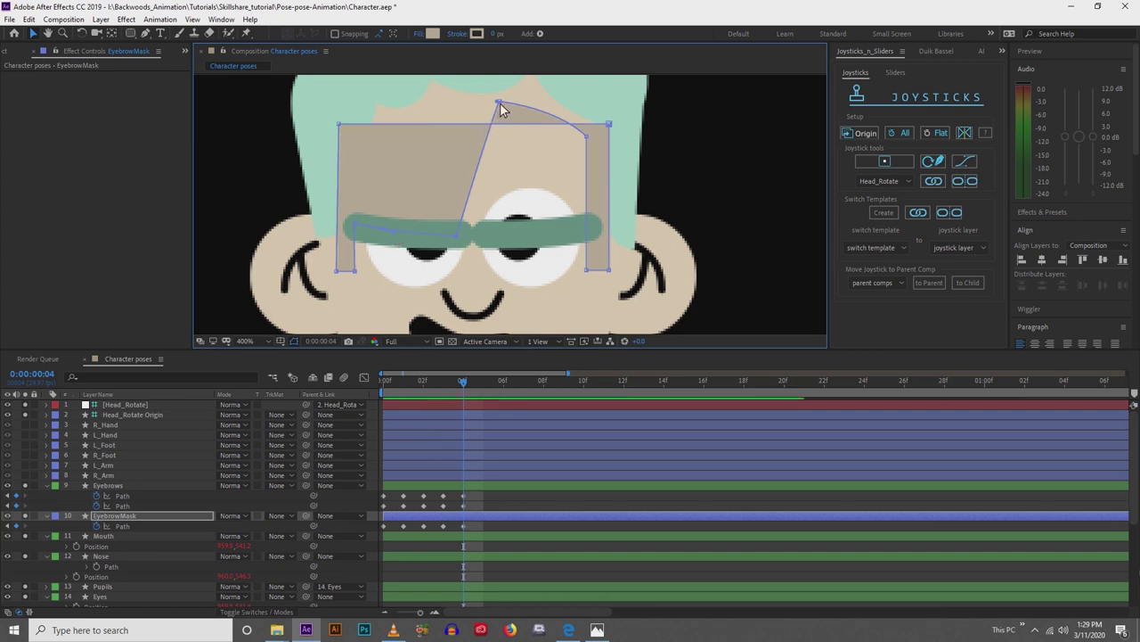
left_click_drag(502, 109, 503, 232)
left_click_drag(585, 143, 584, 230)
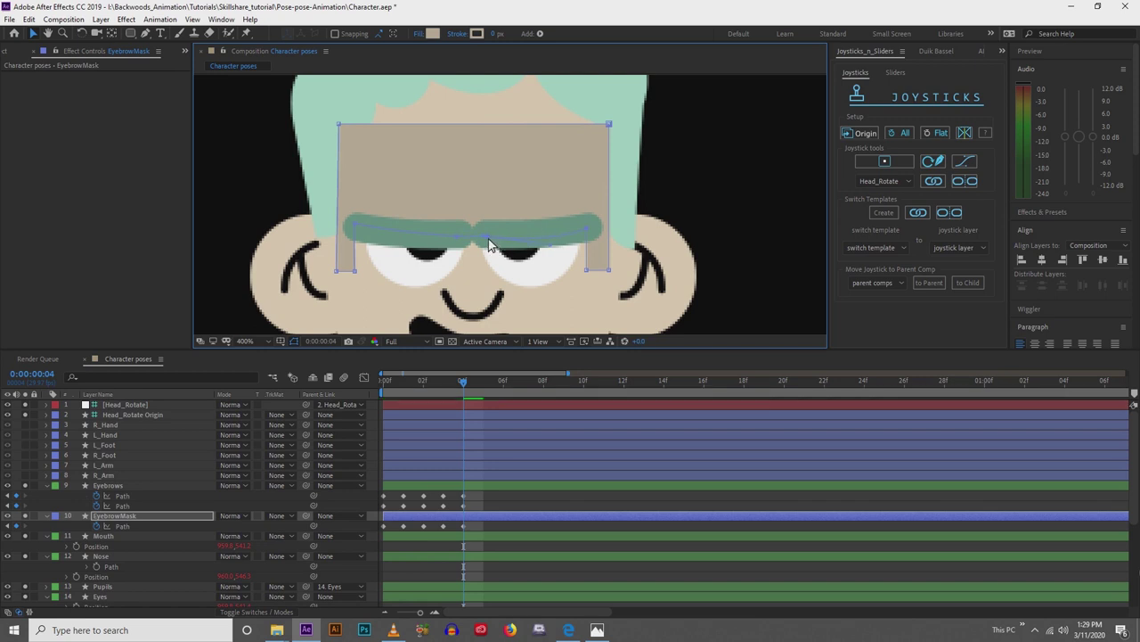
left_click_drag(515, 242, 501, 264)
scroll(503, 214, "down", 1)
scroll(504, 223, "up", 1)
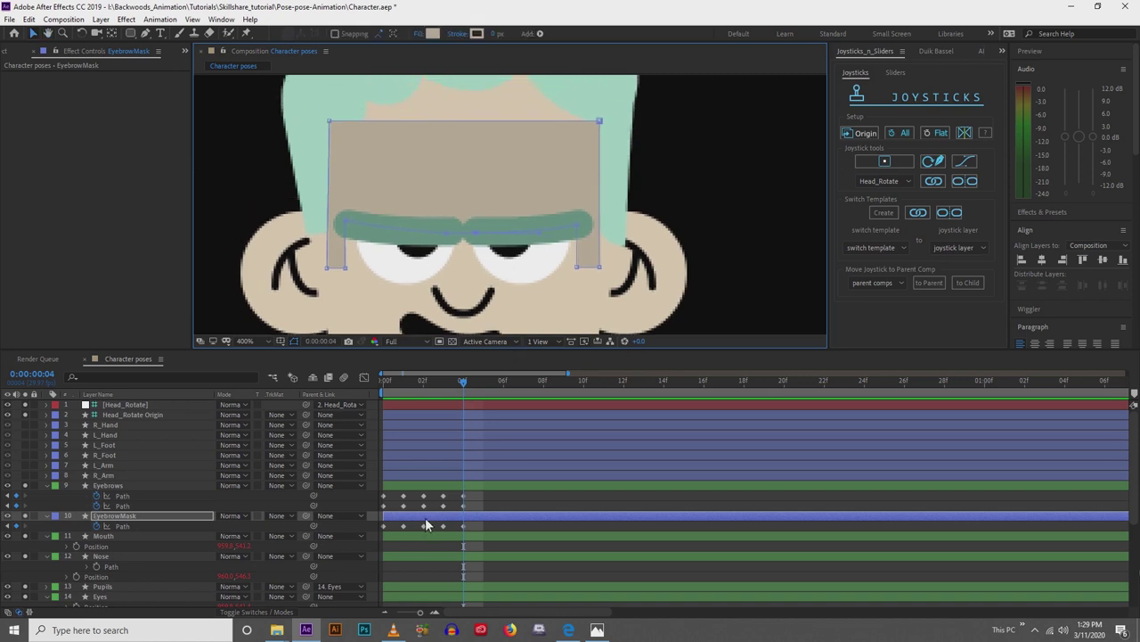
Place the EyebrowMask layer directly above Eyes and set the Eyes track matte to Alpha Inverted Matte "EyebrowMask".
left_click(48, 515)
left_click(45, 485)
left_click(105, 496)
left_click_drag(104, 495, 118, 447)
left_click(123, 450)
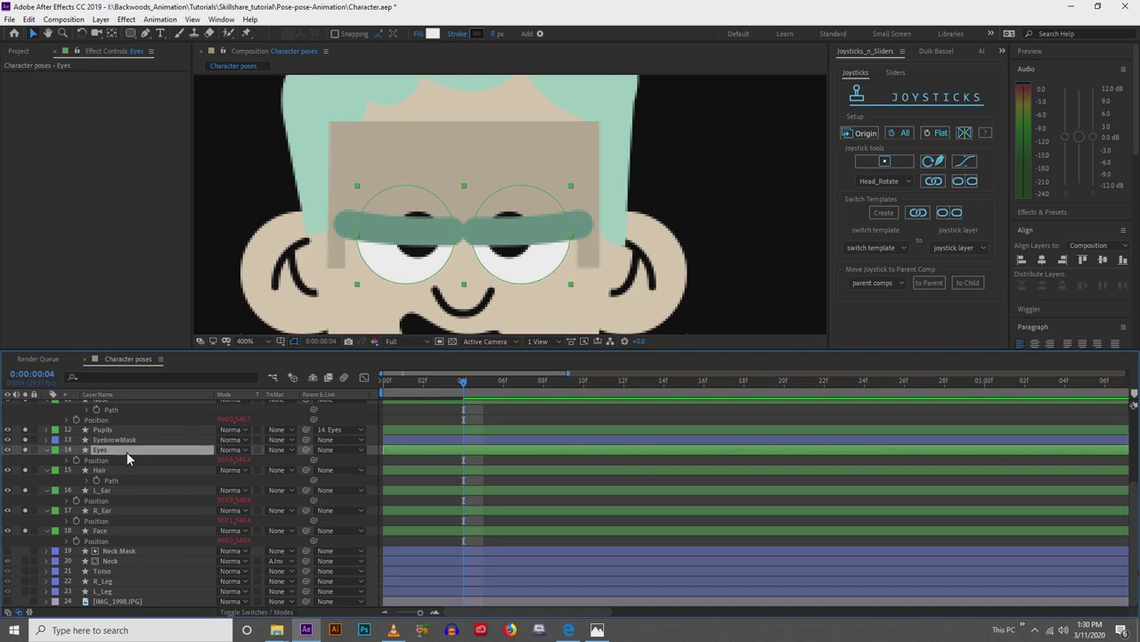
left_click(277, 450)
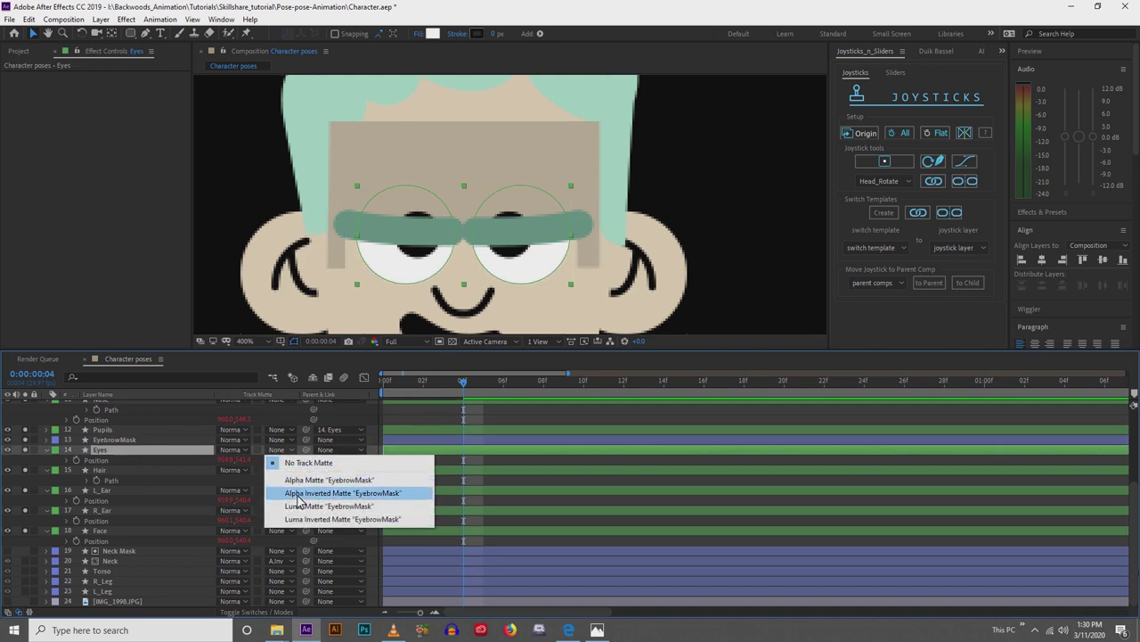
left_click(297, 494)
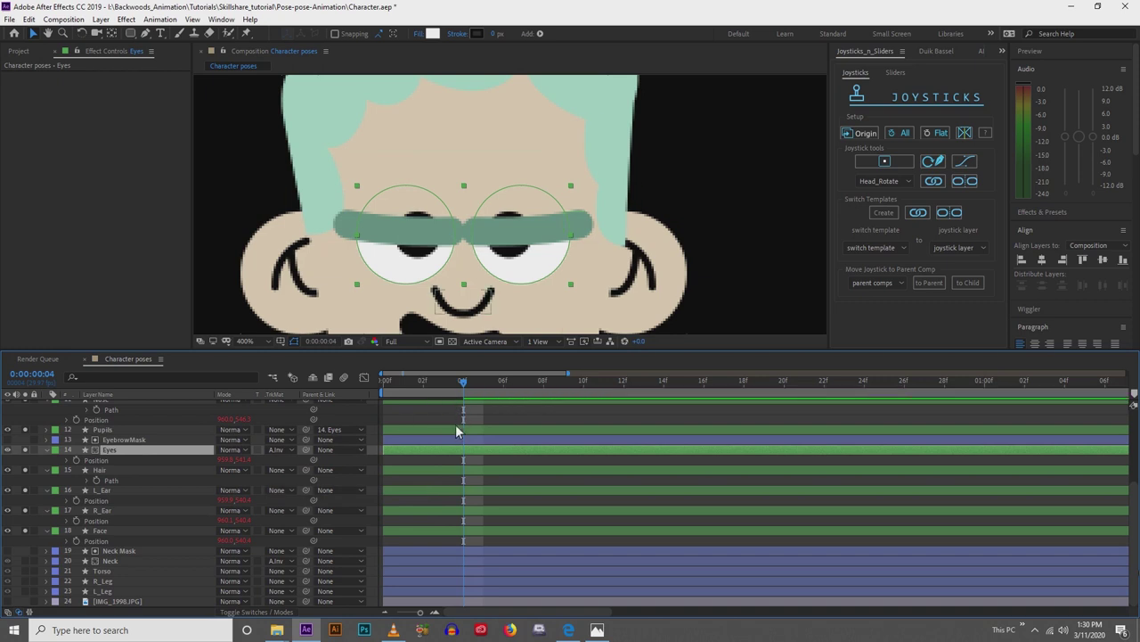
Duplicate EyebrowMask, place the copy directly above Pupils, and set the Pupils track matte to Alpha Inverted Matte "EyebrowMask 2".
left_click(121, 440)
scroll(153, 493, "up", 1)
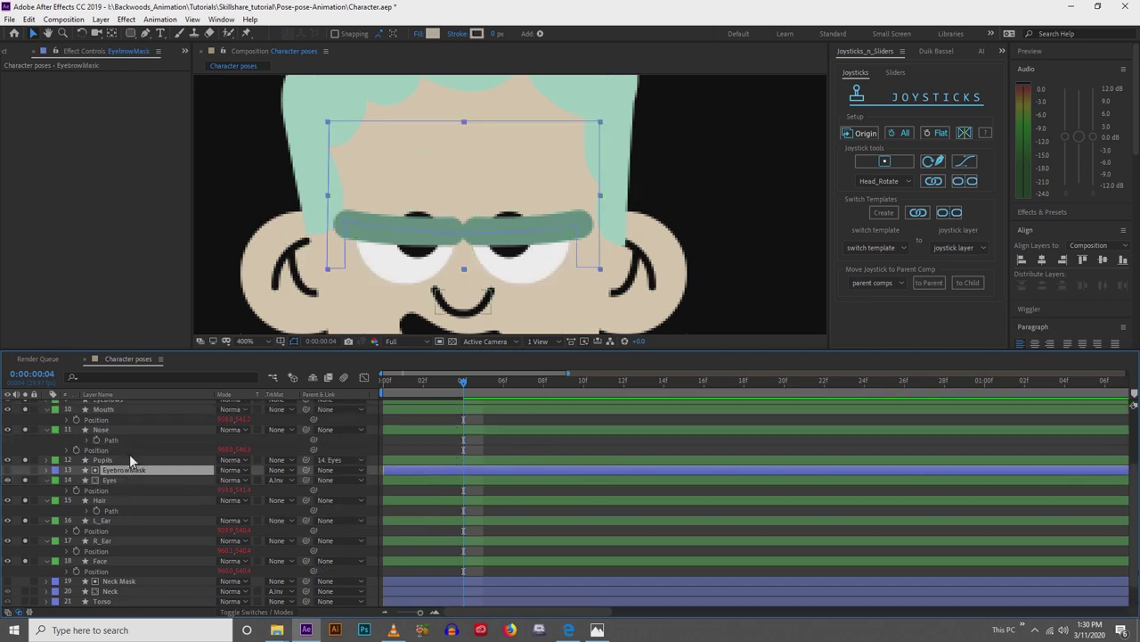
key("ctrl+d")
left_click_drag(149, 472, 151, 459)
left_click(148, 468)
left_click(278, 470)
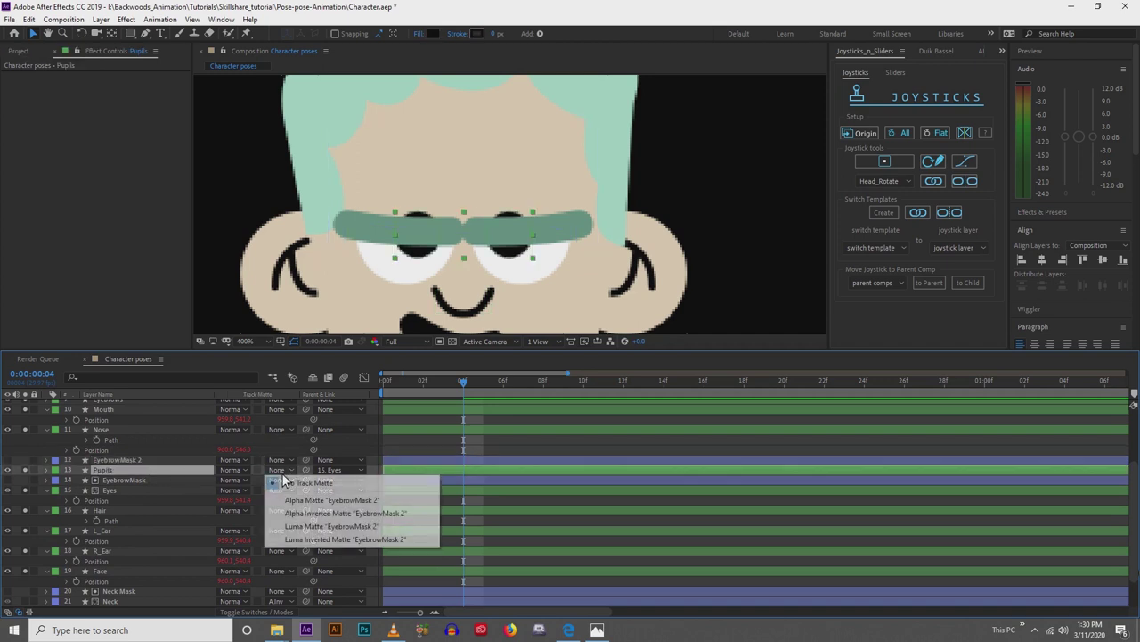
left_click(338, 513)
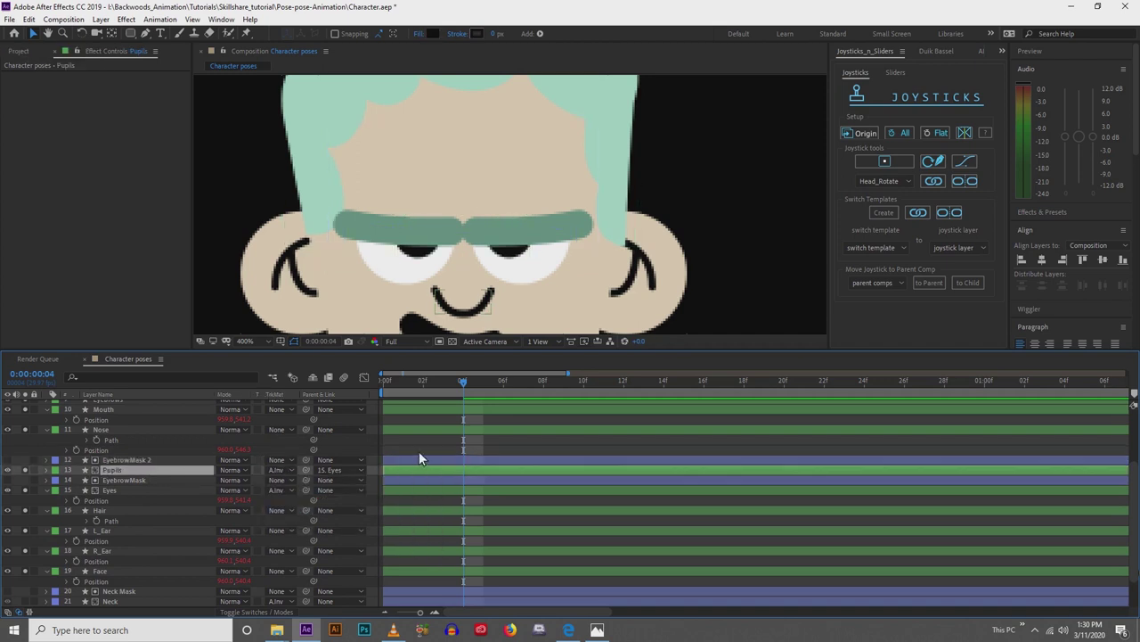
Deselect all layers and scrub the first frames to check how the masks cut the eyes and pupils.
key("F2")
key("comma")
left_click_drag(403, 251, 394, 272)
scroll(387, 260, "up", 1)
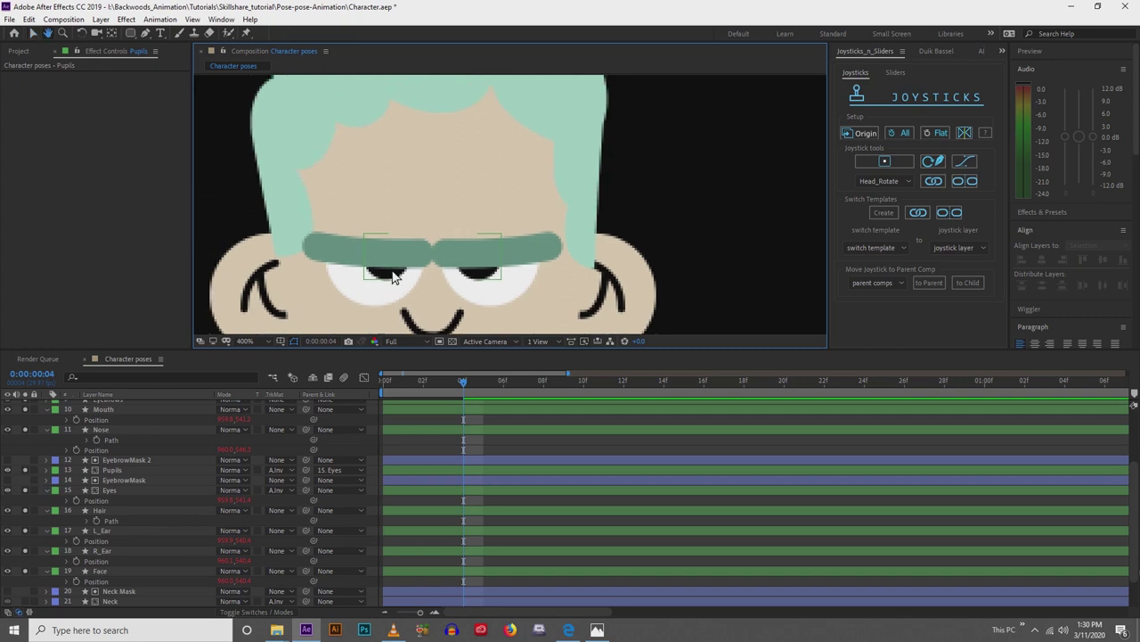
left_click(444, 390)
left_click_drag(444, 391, 467, 416)
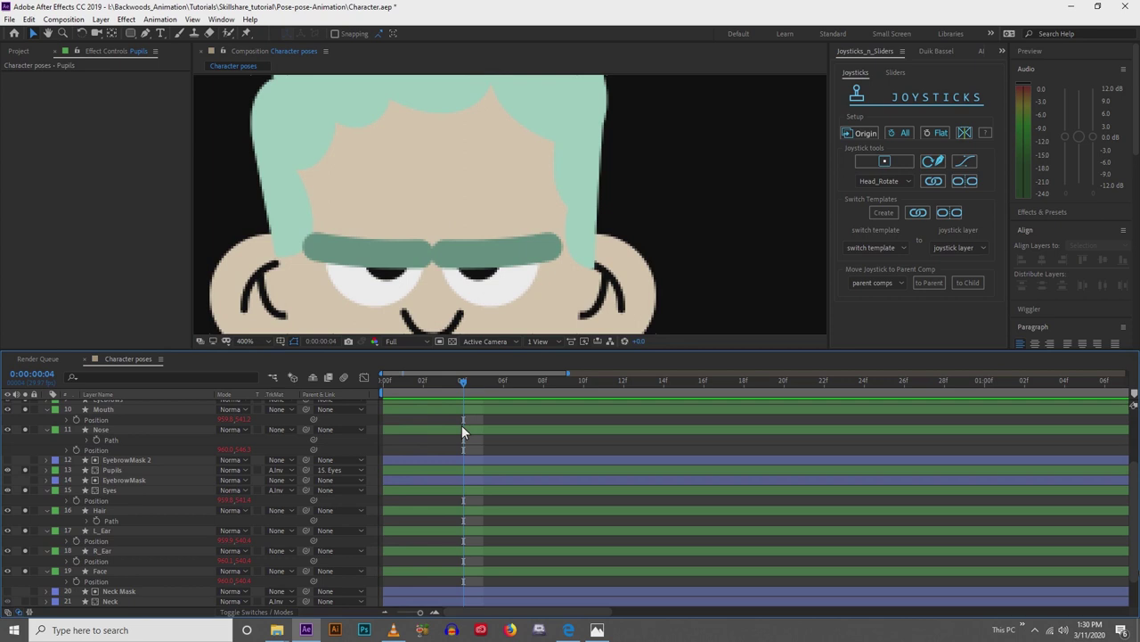
Parent the EyebrowMask and EyebrowMask 2 layers to the Eyebrows layer.
left_click(129, 481)
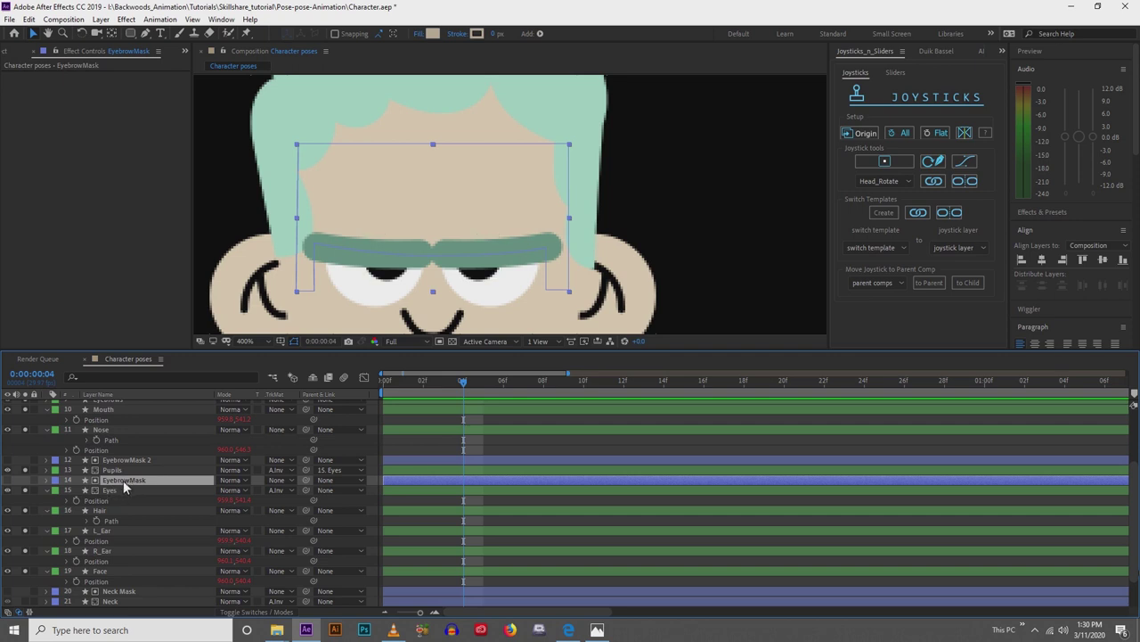
left_click(124, 459)
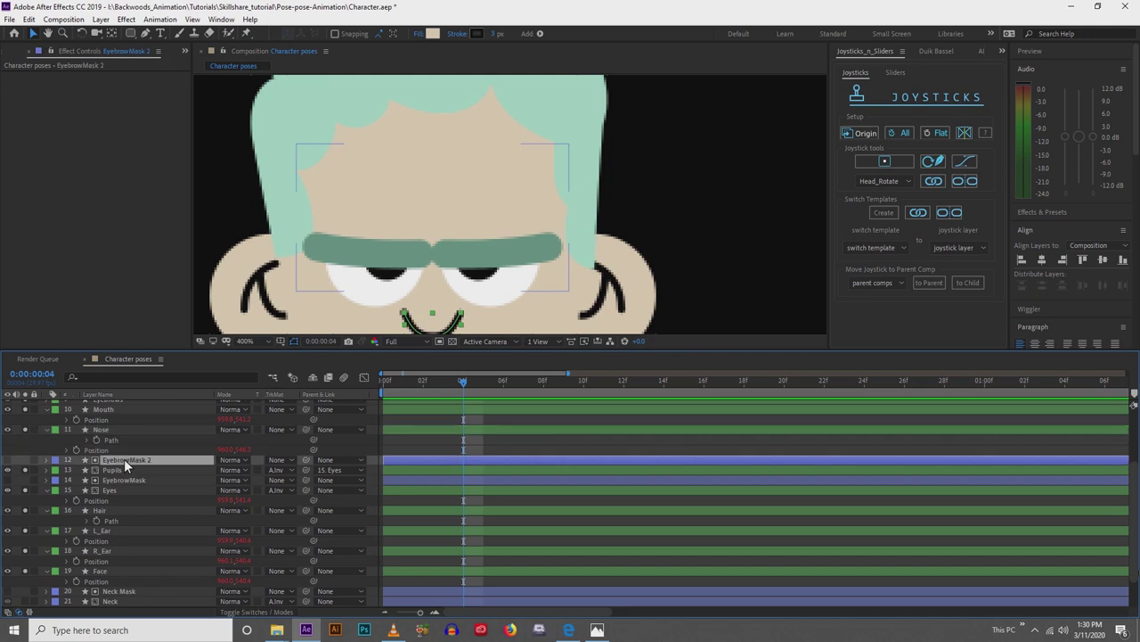
left_click(126, 480, "ctrl")
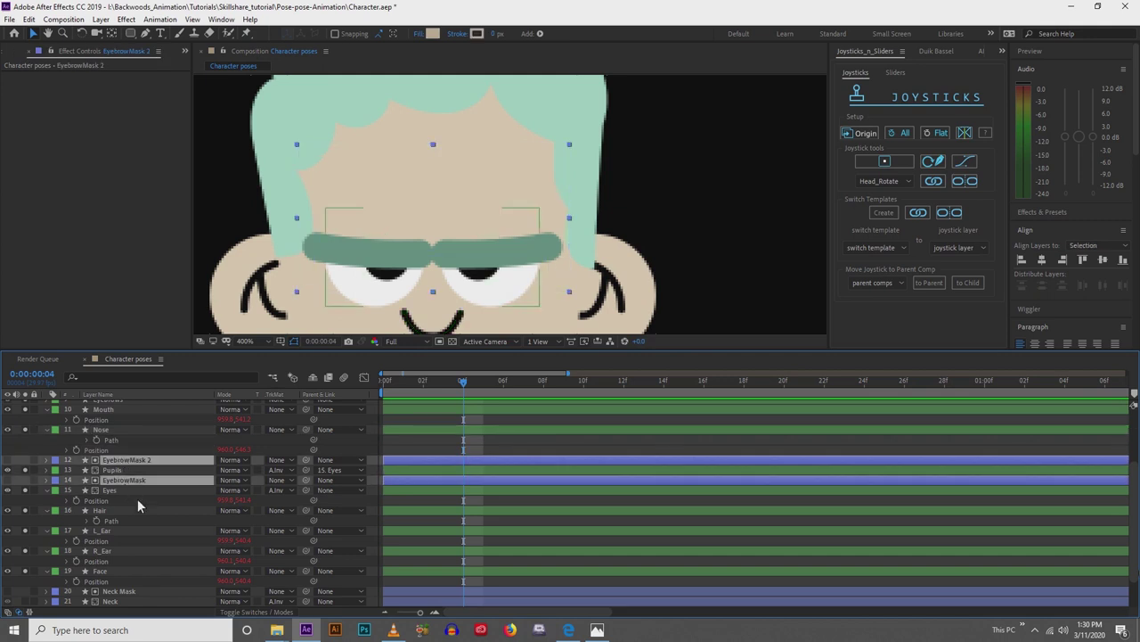
scroll(143, 504, "up", 1)
scroll(169, 481, "up", 1)
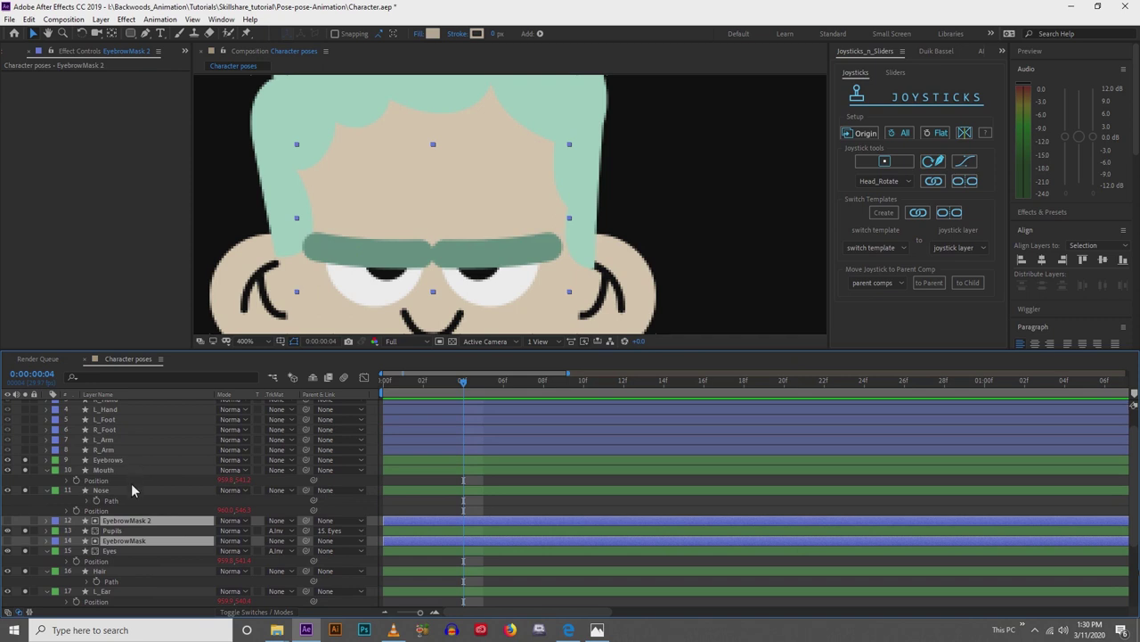
scroll(139, 507, "down", 2)
scroll(139, 511, "up", 1)
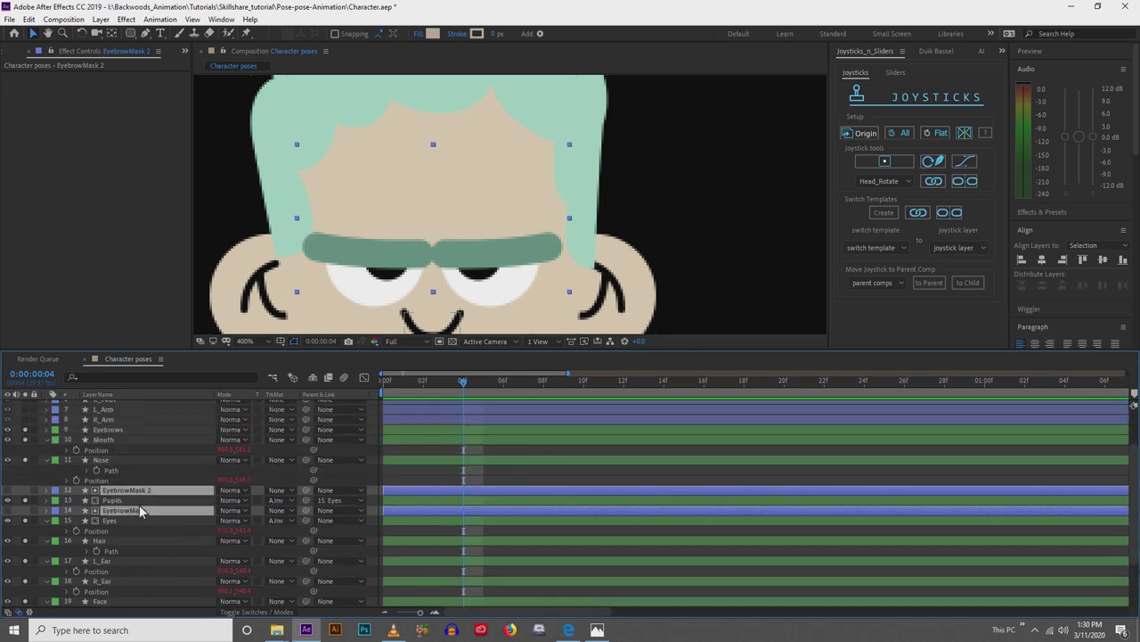
scroll(139, 510, "up", 1)
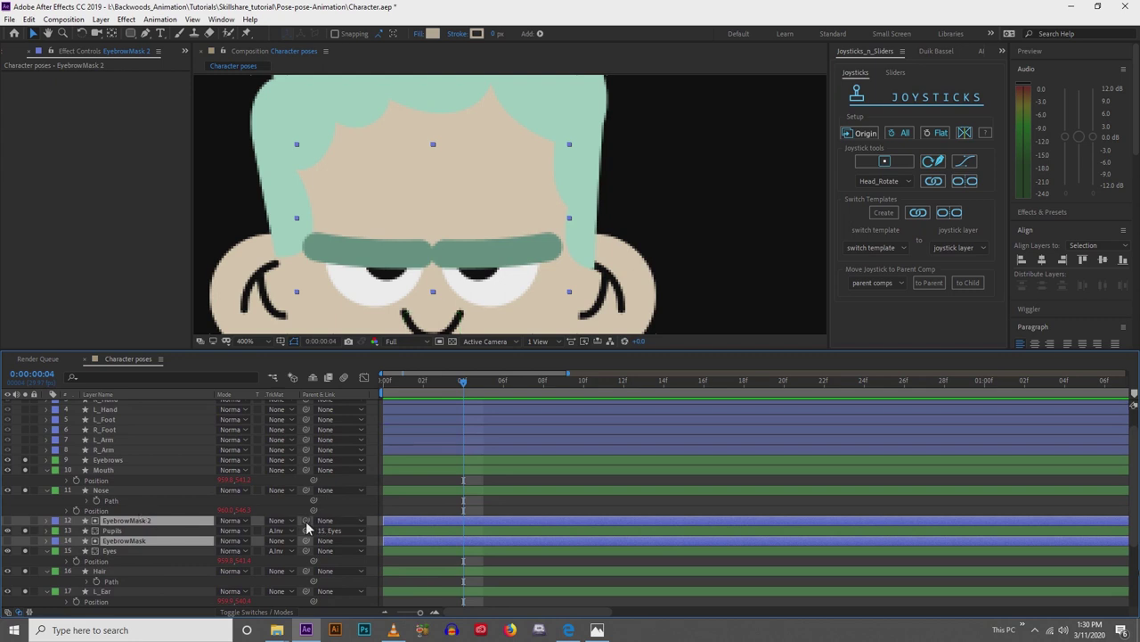
left_click_drag(306, 521, 114, 467)
Create a joystick named Eyebrows from the Eyebrows layer and both EyebrowMask layers.
left_click(141, 461)
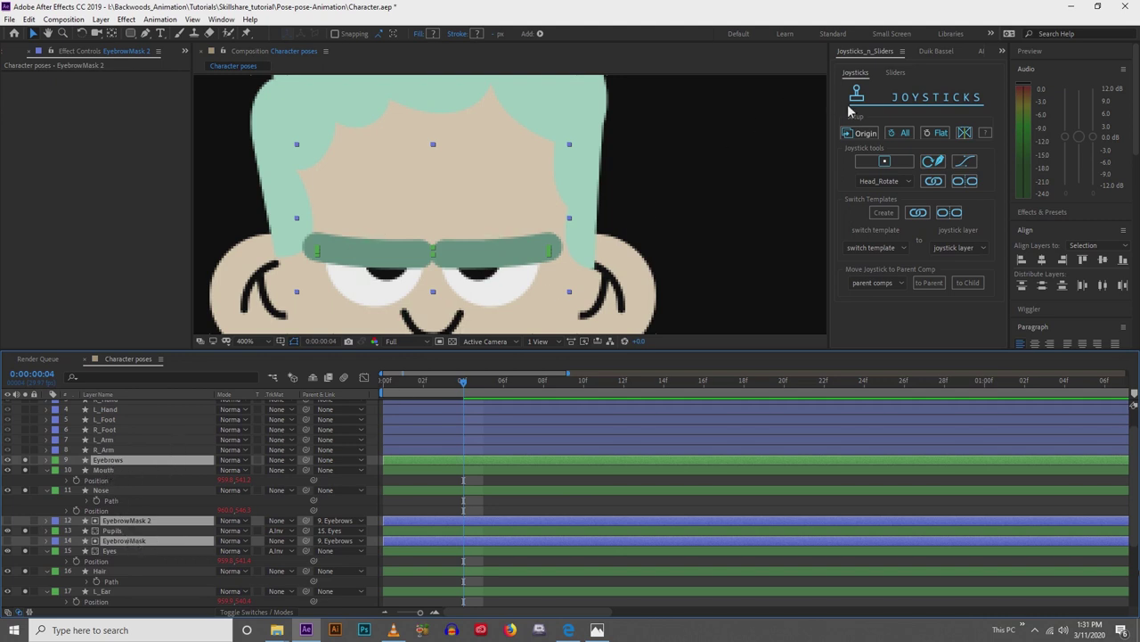
left_click(884, 161)
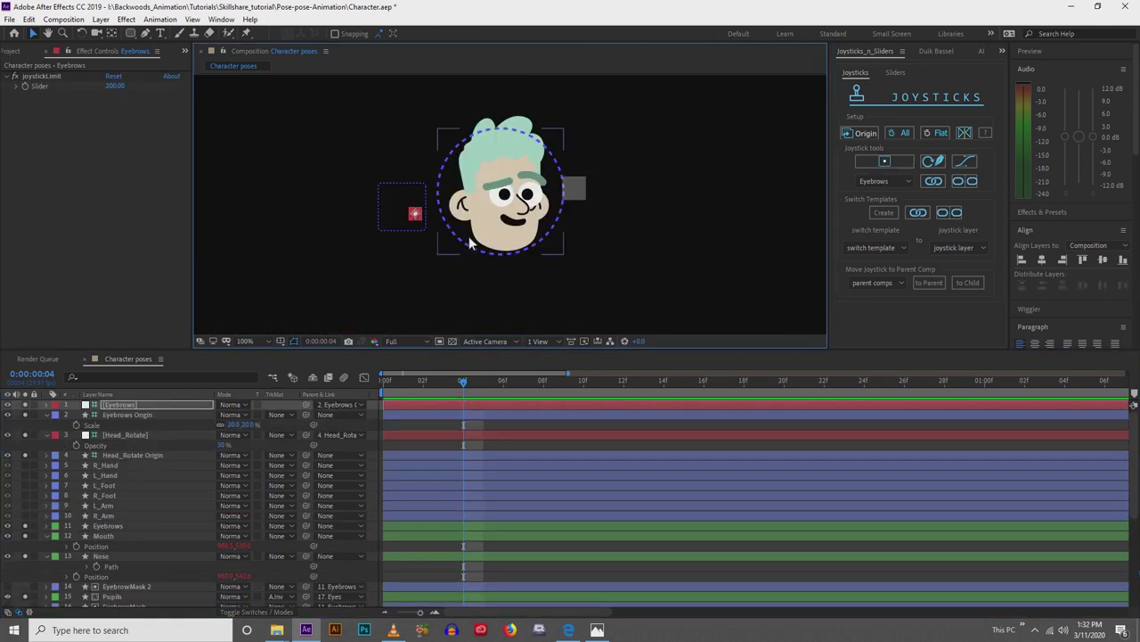
scroll(470, 239, "up", 2)
key("v")
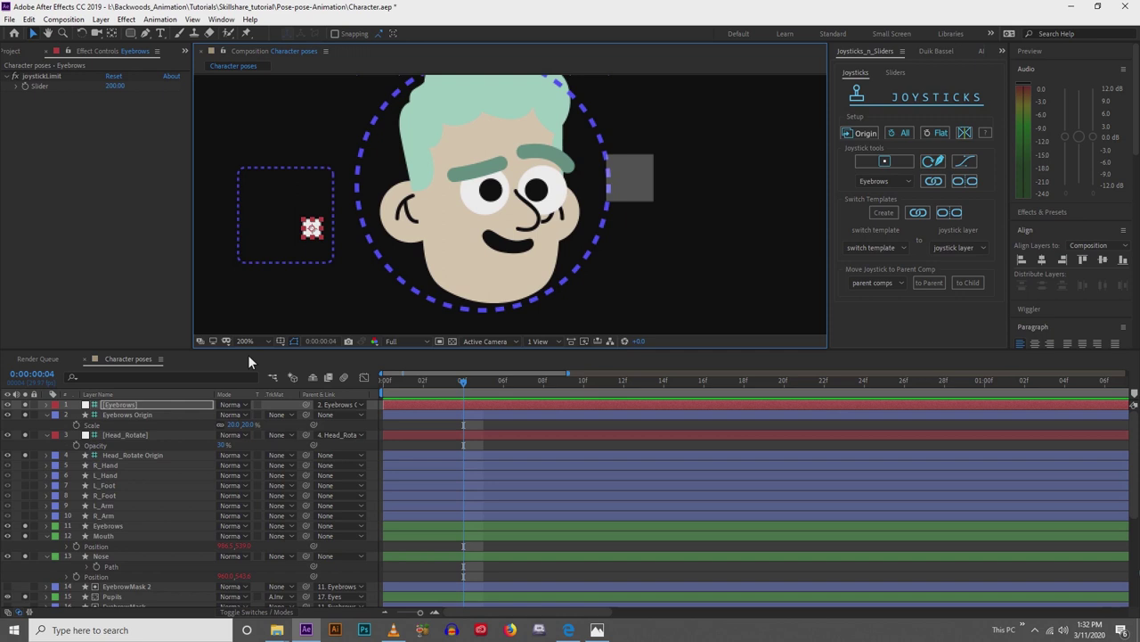
Align the Head_Rotate joystick controller to the horizontal centre of the composition.
left_click(627, 184)
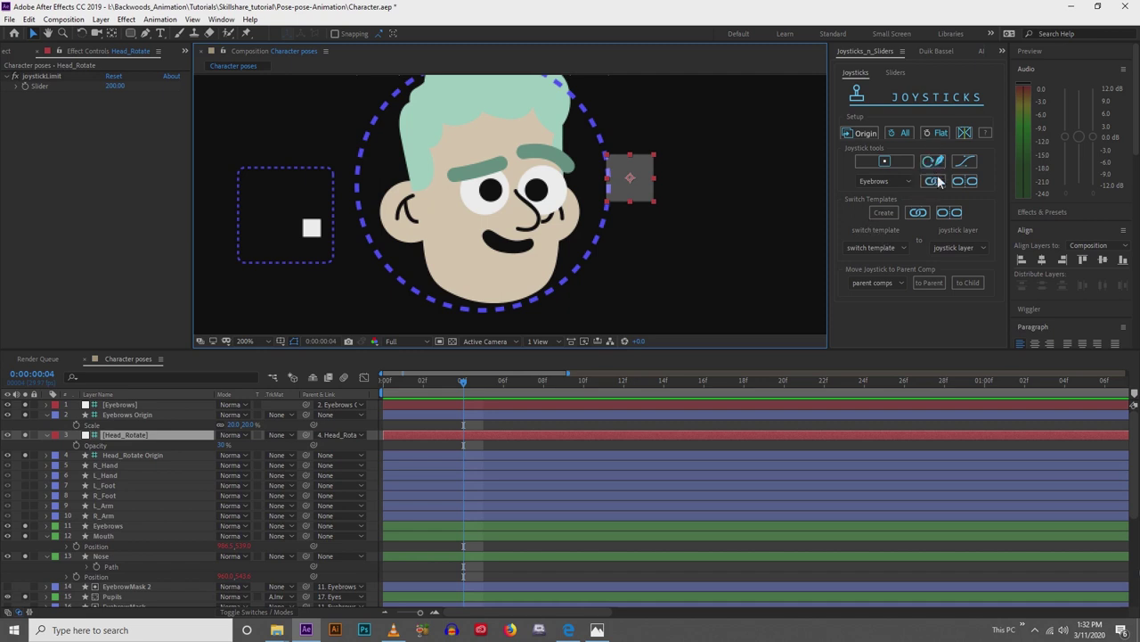
left_click(1043, 259)
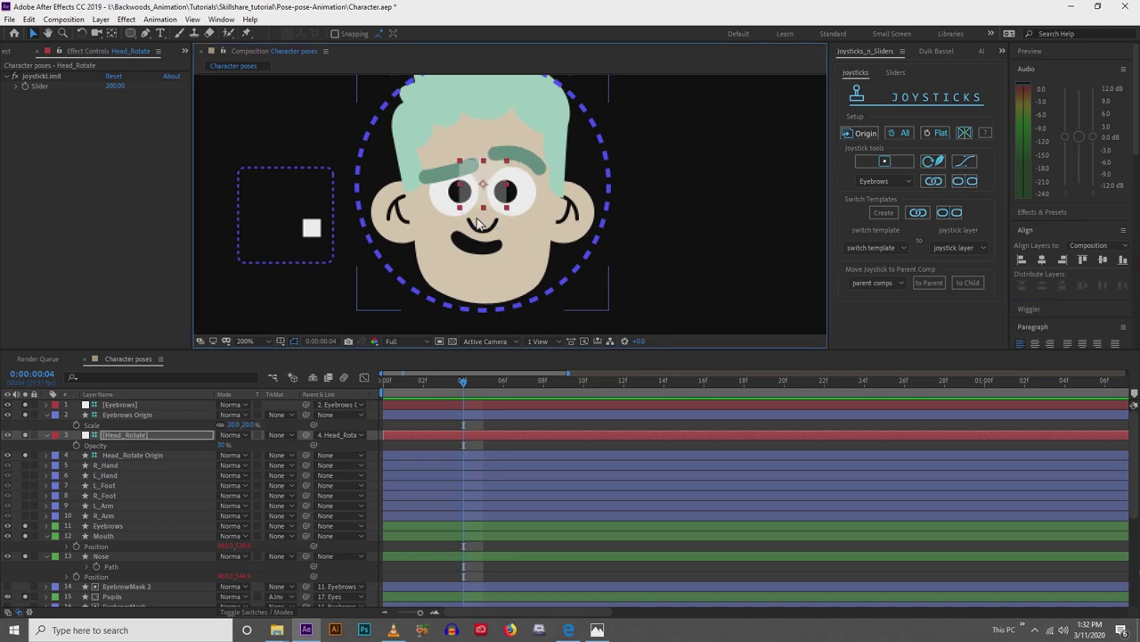
Duplicate the L_Ear layer, rename the copy "L_Ear Rear" and place it directly below the Face layer.
scroll(51, 543, "down", 3)
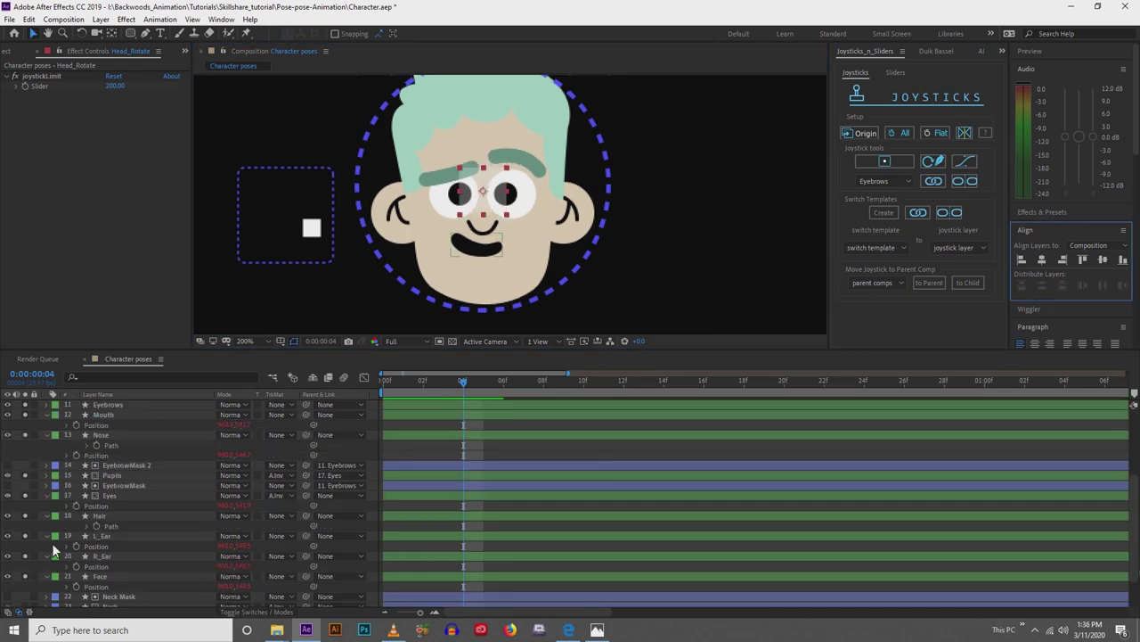
left_click(114, 538)
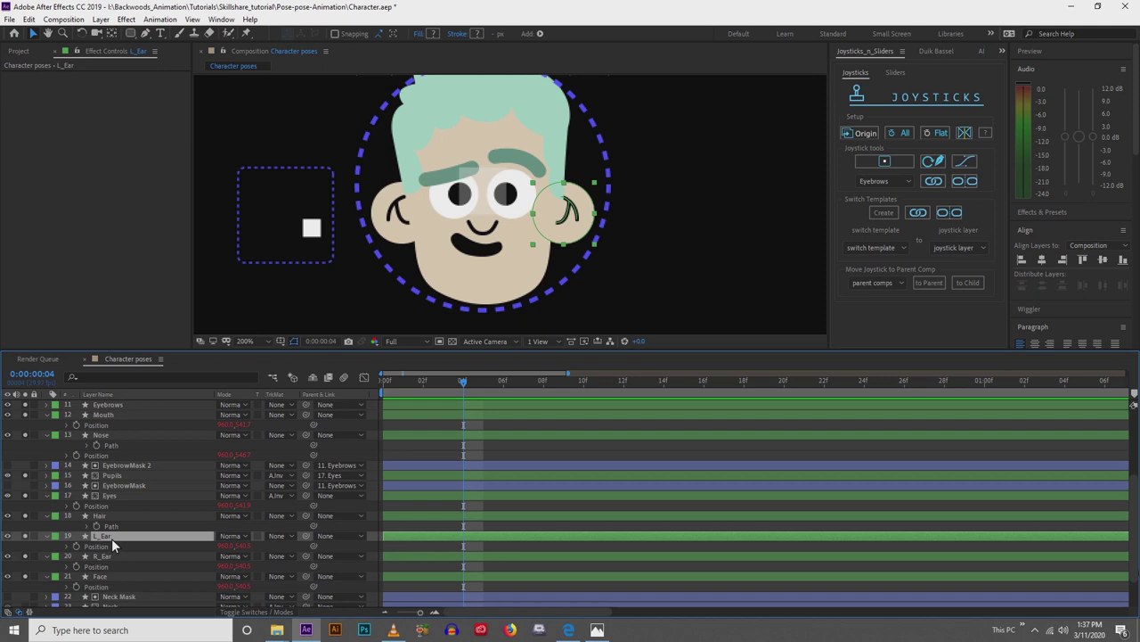
key("ctrl+d")
key("Return")
key("Right")
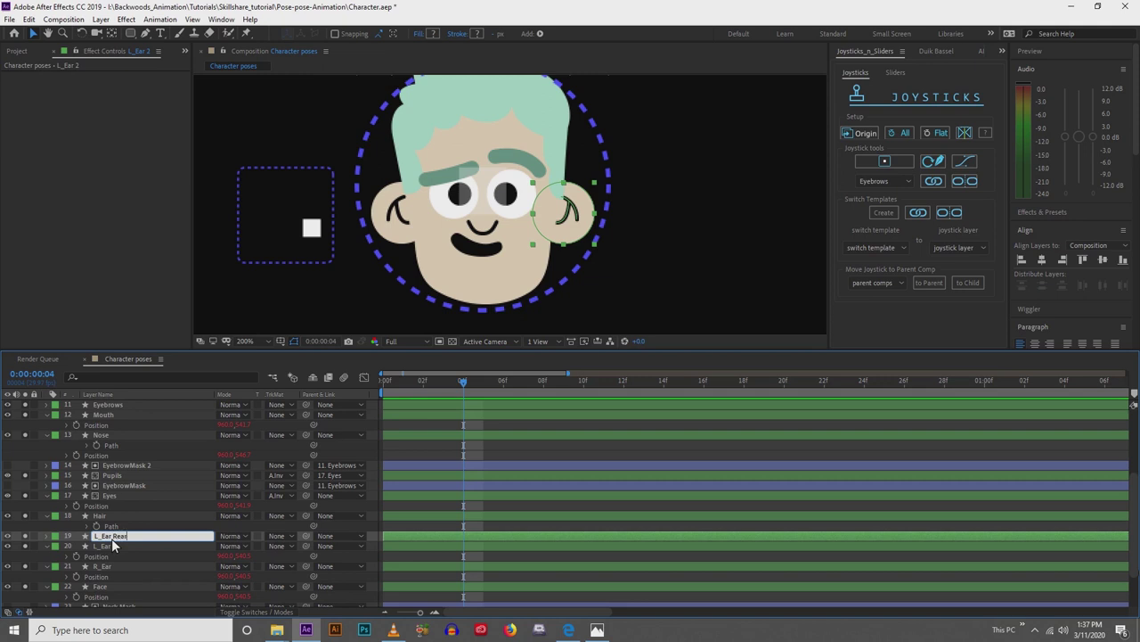
key("Return")
left_click_drag(112, 538, 103, 598)
scroll(102, 605, "down", 1)
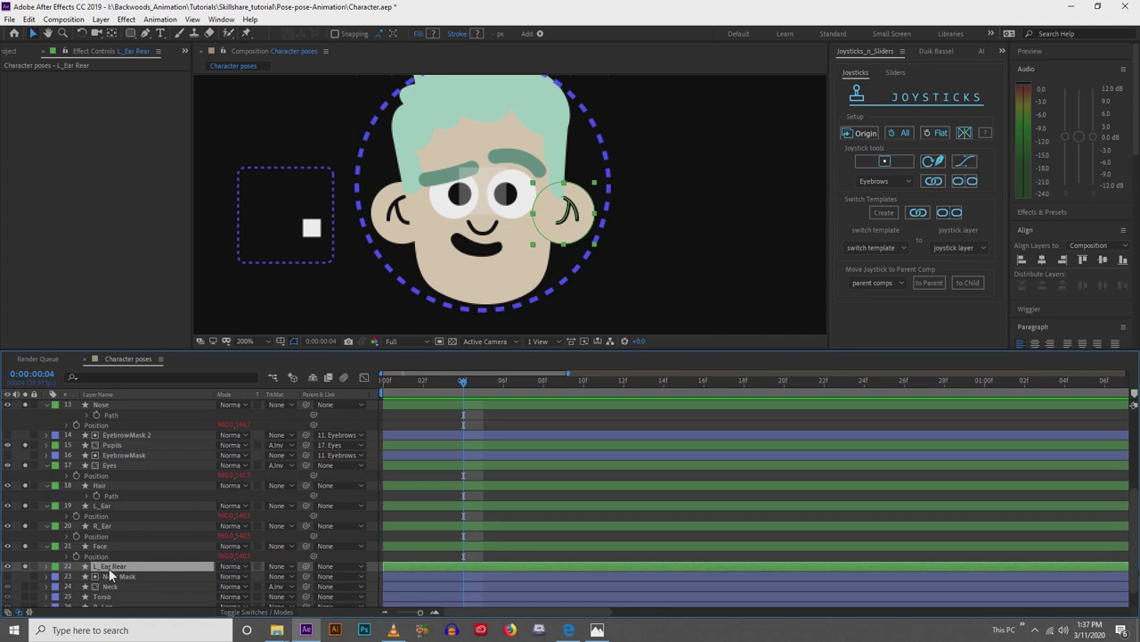
Create a switch template named "L_Ear" from the L_Ear and L_Ear Rear layers.
left_click(118, 505, "ctrl")
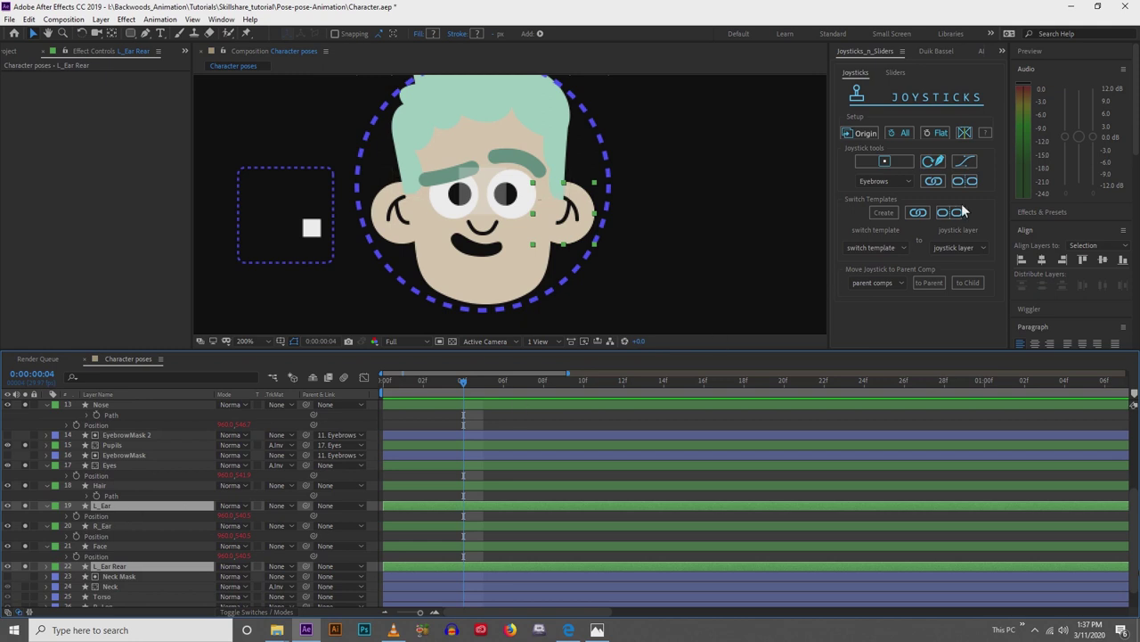
left_click(882, 212)
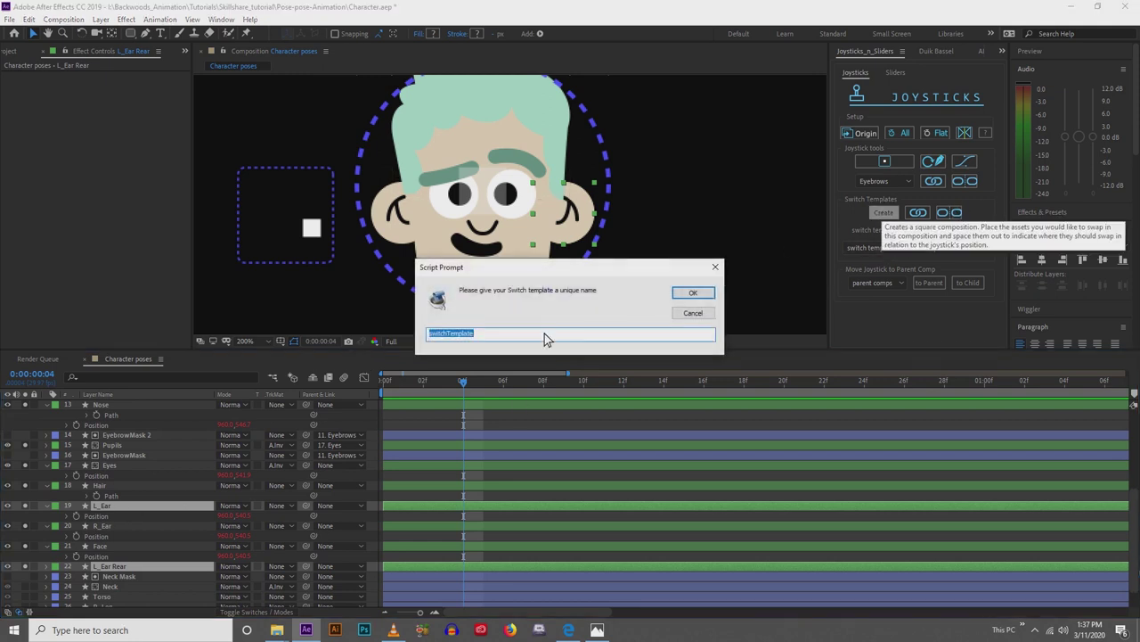
type("L_Ear")
key("Return")
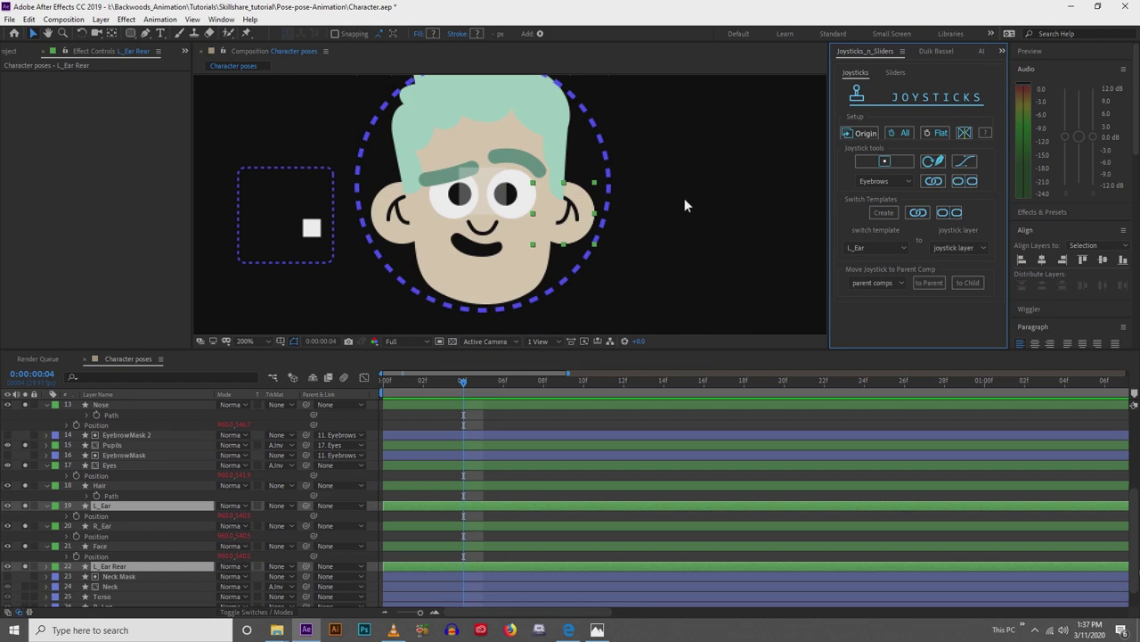
Open the L_Ear switch template composition from the project items.
left_click(10, 50)
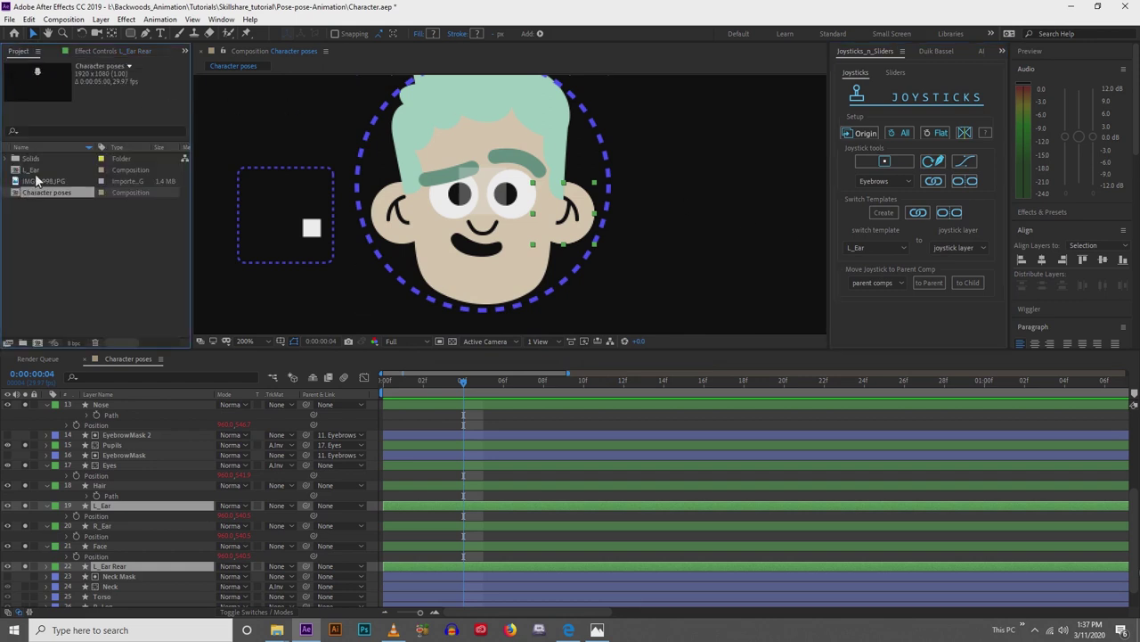
left_click(34, 172)
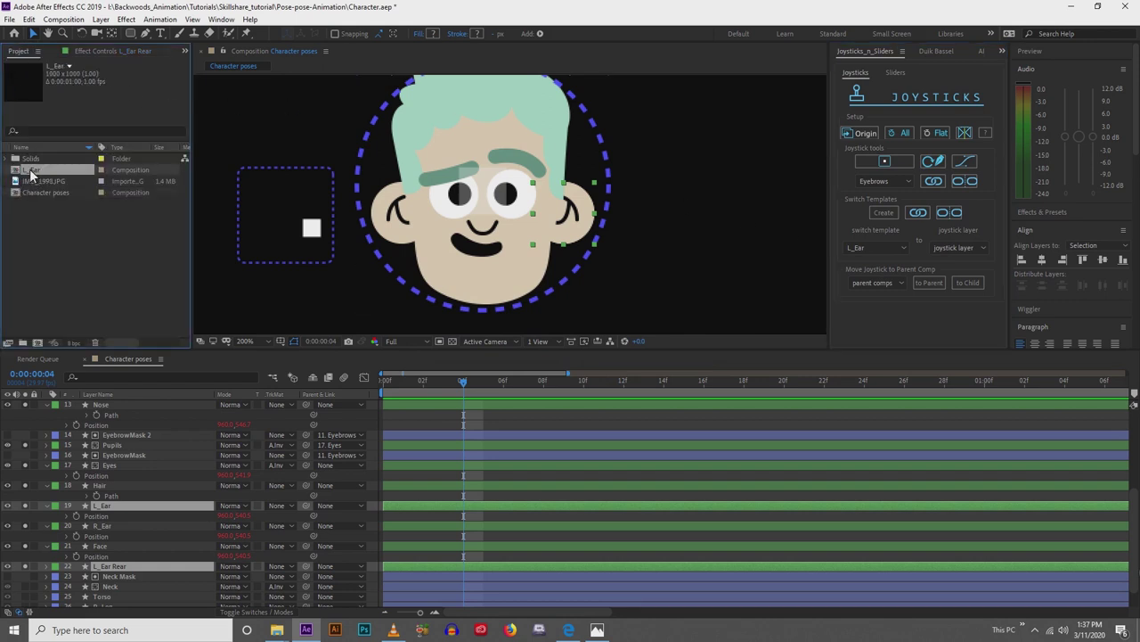
double_click(31, 171)
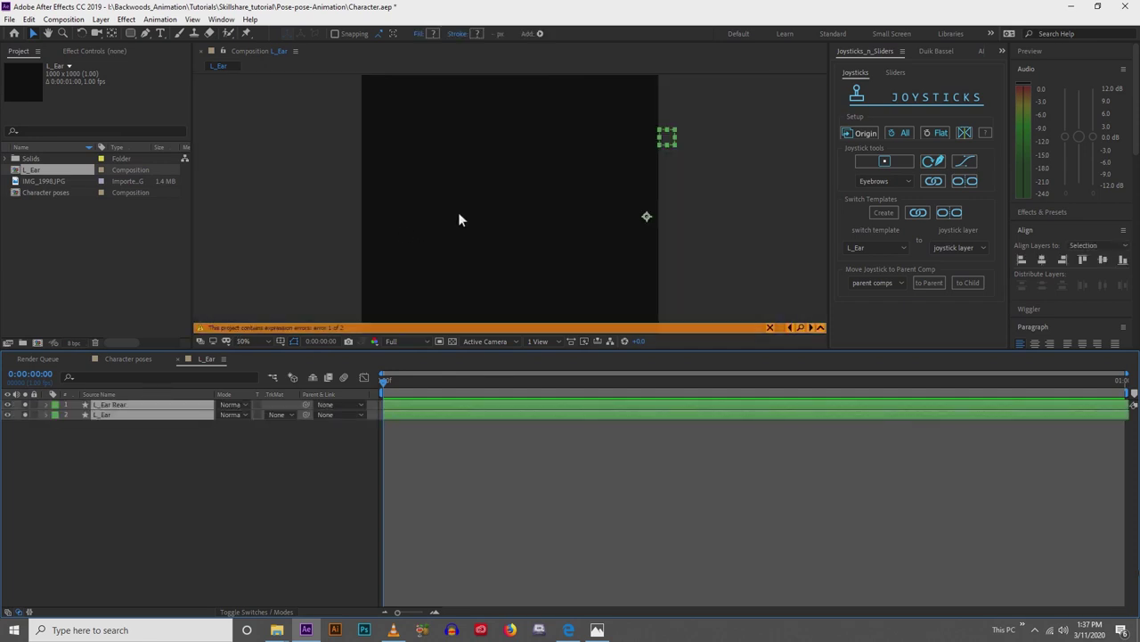
Align the L_Ear Rear and L_Ear layers, one after the other, to the horizontal centre of the L_Ear composition.
left_click(1044, 259)
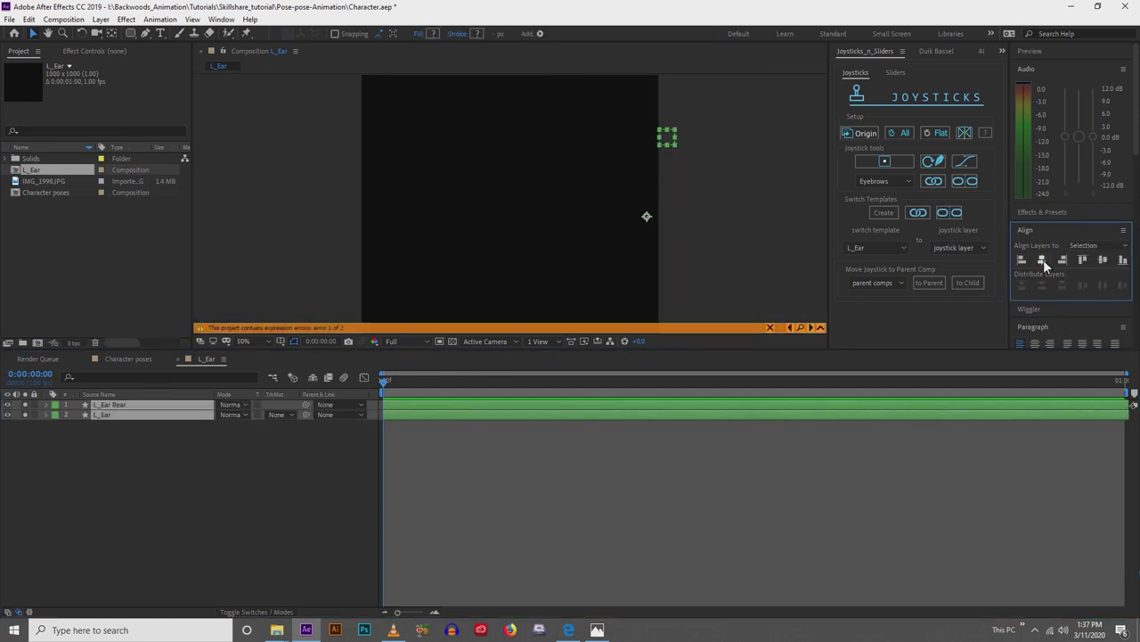
left_click(190, 484)
left_click(177, 404)
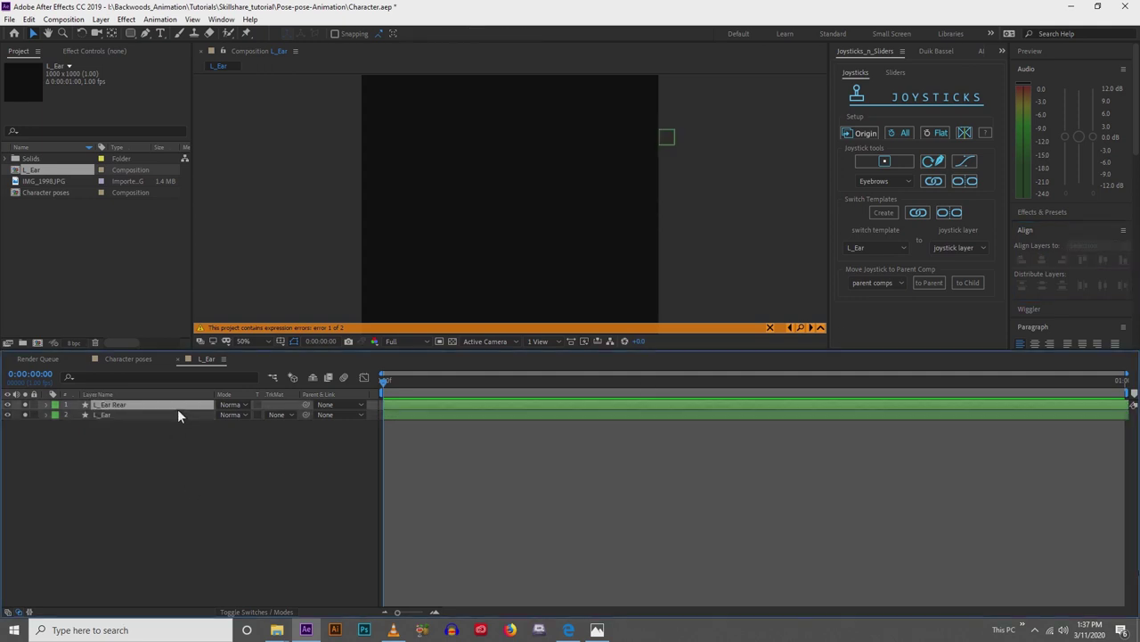
left_click(1042, 260)
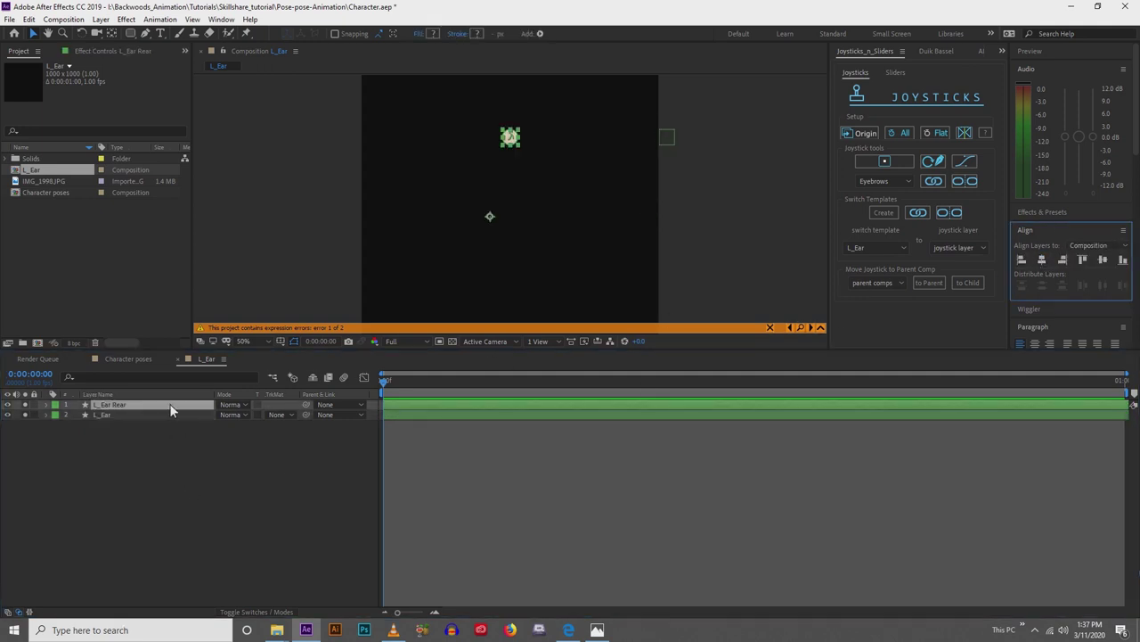
left_click(115, 415)
left_click(1042, 259)
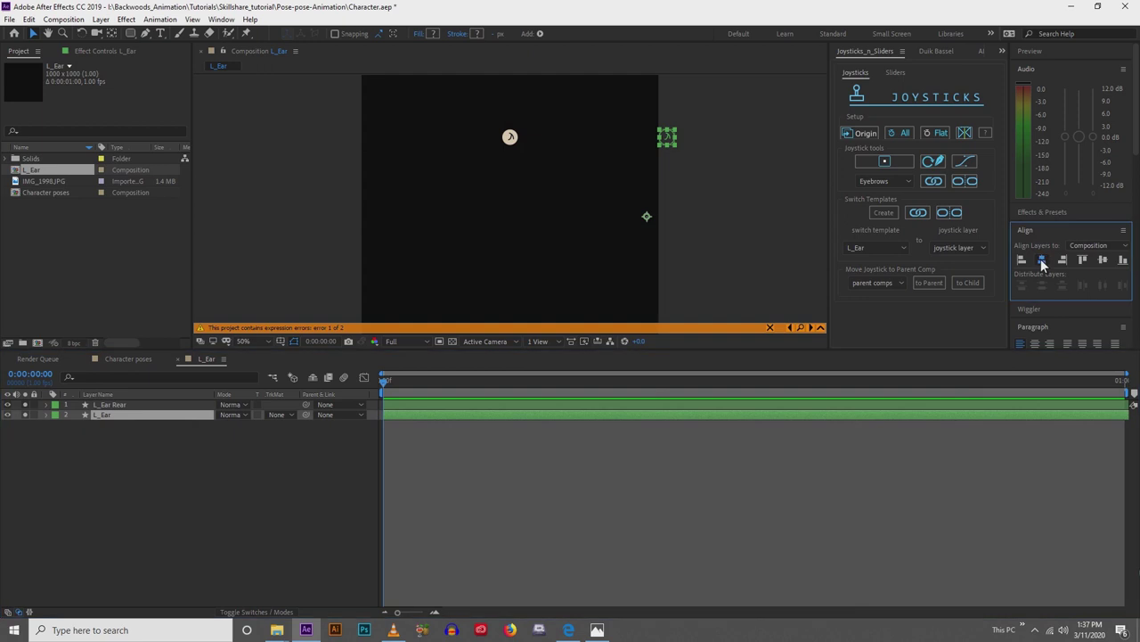
scroll(549, 231, "up", 2)
left_click(139, 504)
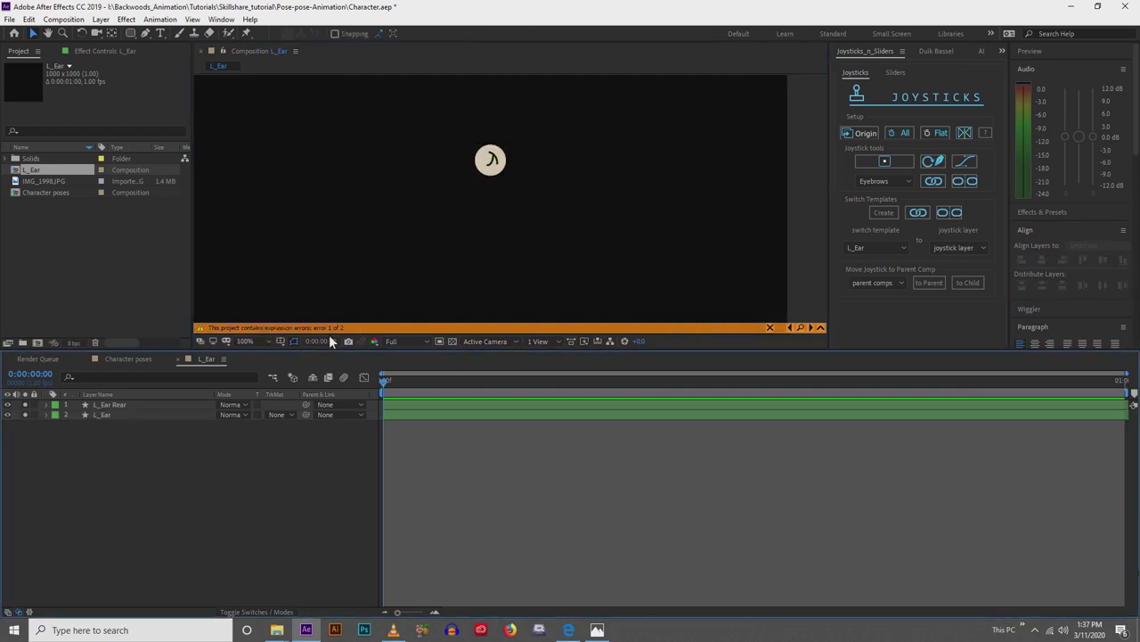
Locate the L_Ear layer's expression error and delete the joystick expression from its Position property.
left_click(801, 327)
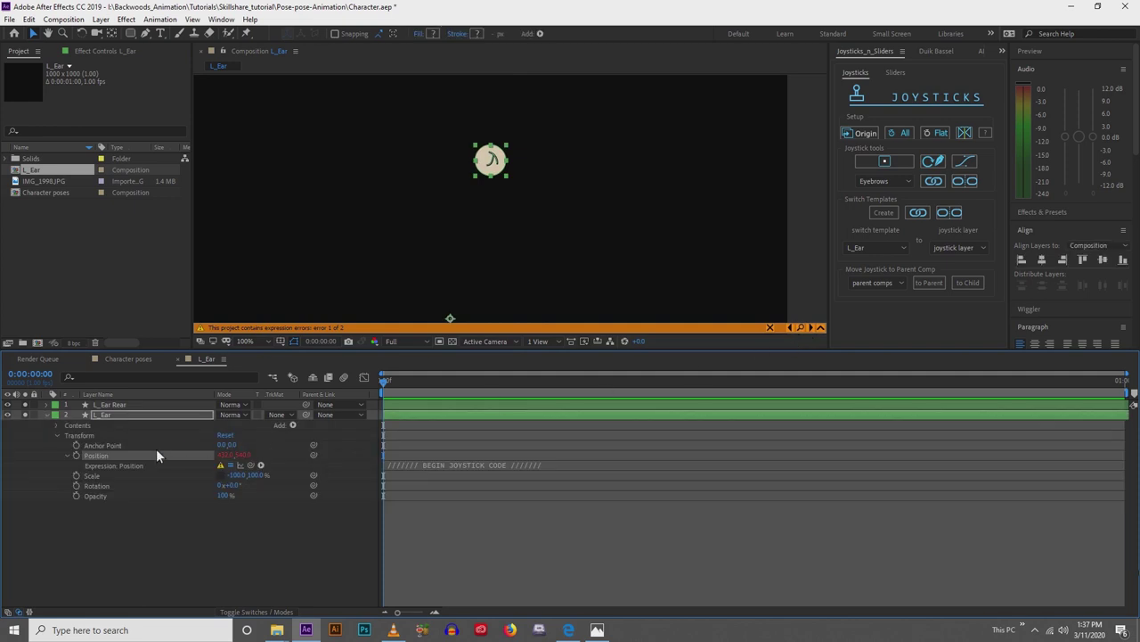
left_click(433, 468)
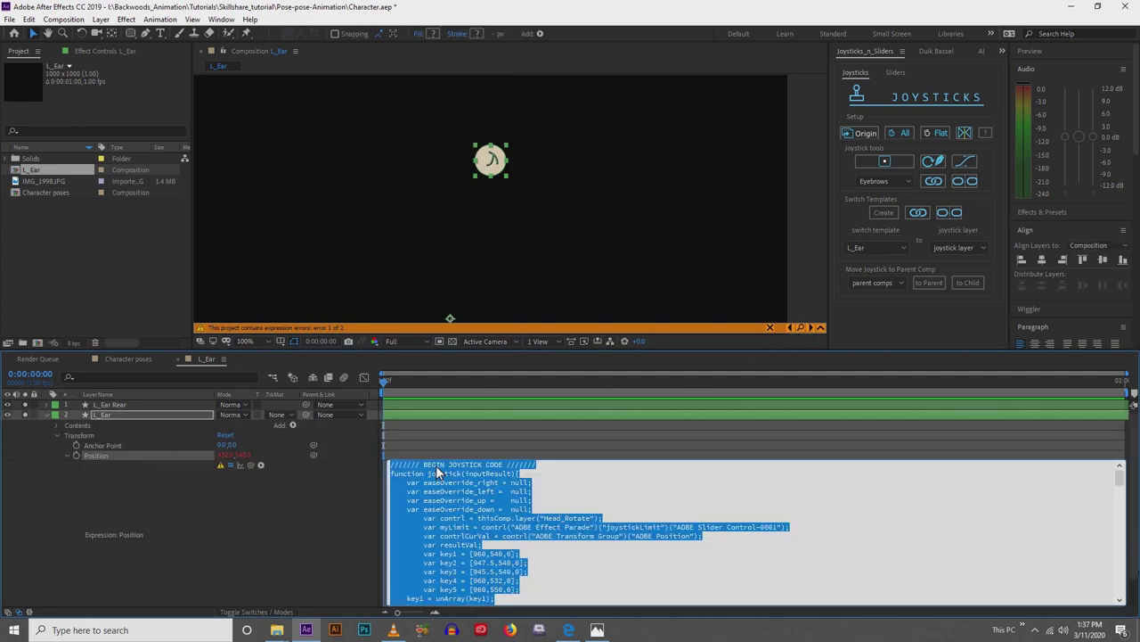
key("BackSpace")
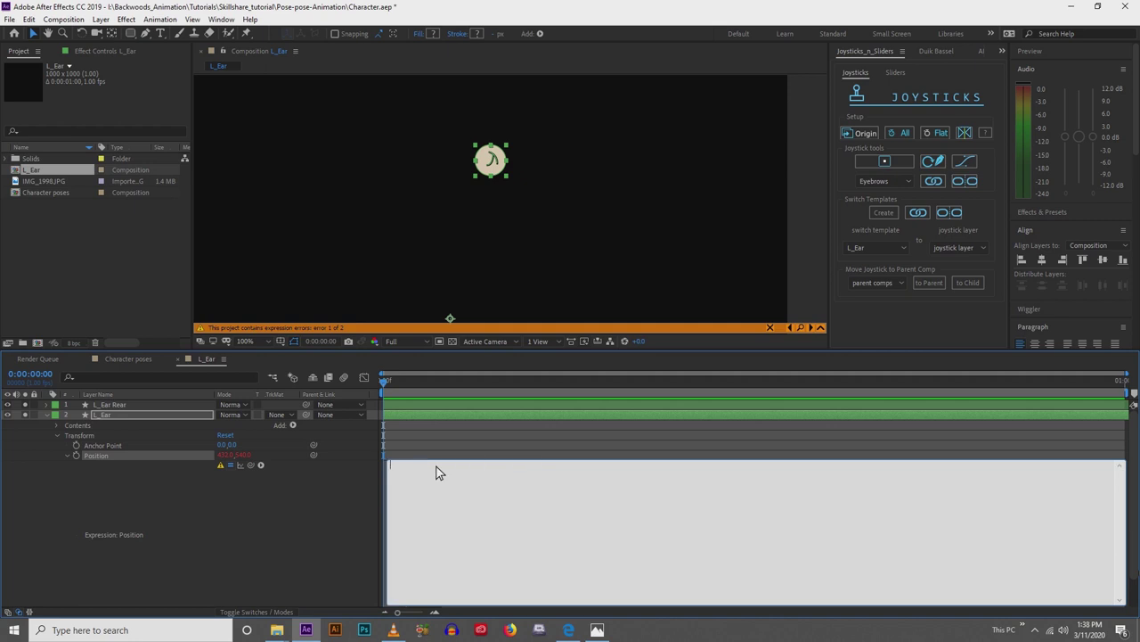
left_click(402, 458)
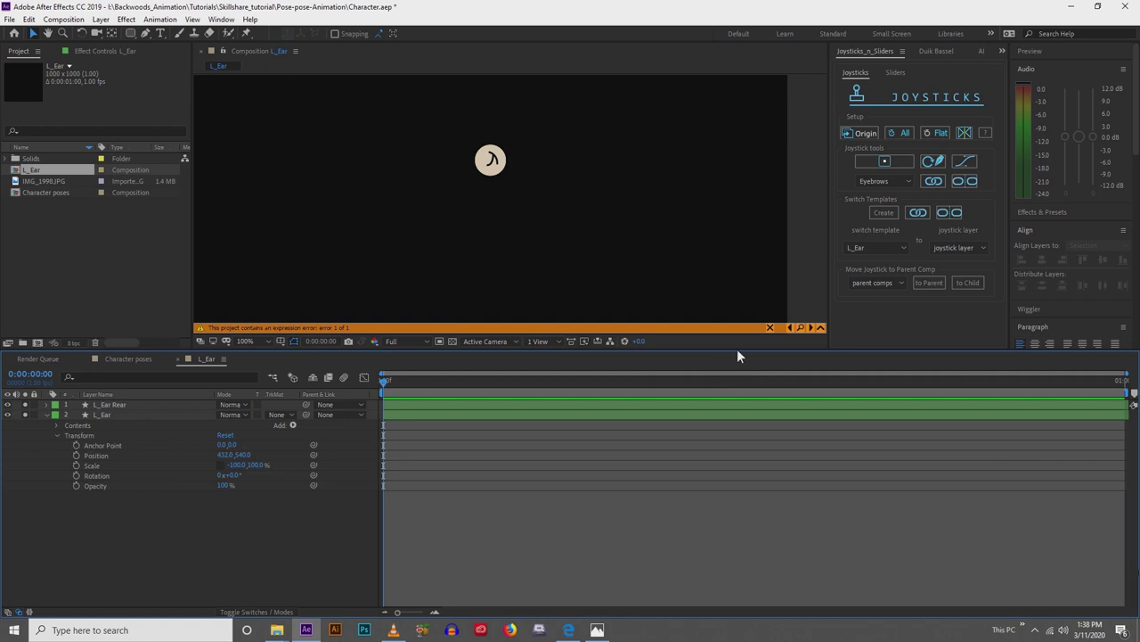
Delete the joystick expression from the L_Ear Rear layer's Position property and collapse both layers' properties.
left_click(800, 327)
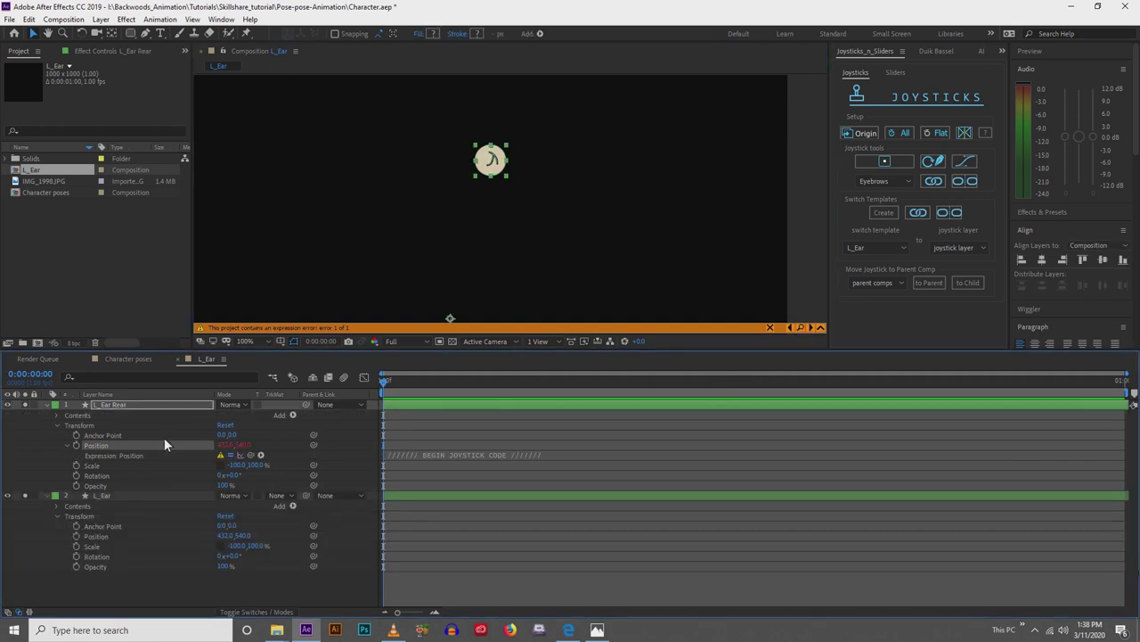
left_click(430, 459)
key("BackSpace")
left_click(430, 425)
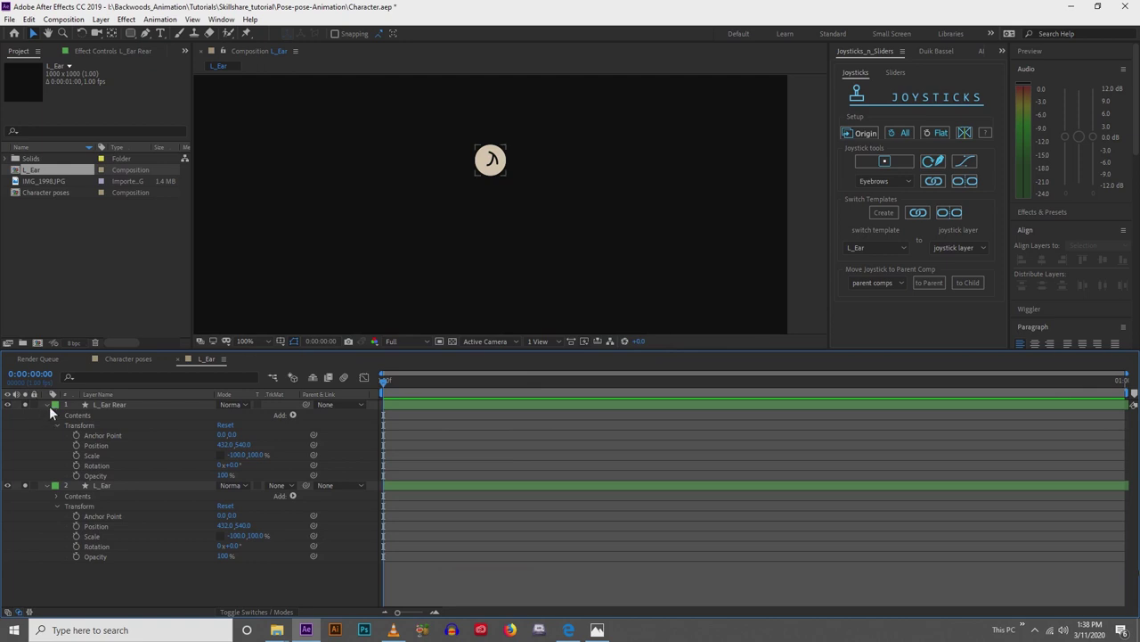
left_click(49, 405)
left_click(47, 414)
Move the L_Ear Rear layer below L_Ear in the L_Ear composition's layer stack.
left_click(120, 415)
left_click(125, 404, "shift")
left_click_drag(268, 311, 251, 368)
left_click(188, 474)
left_click(113, 404)
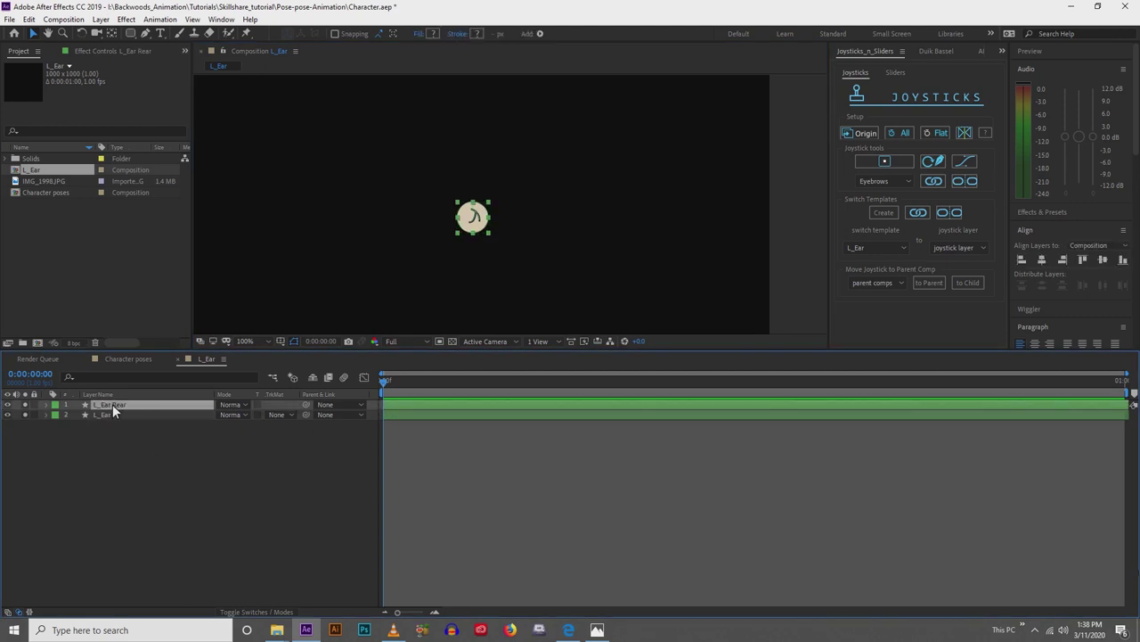
left_click_drag(112, 404, 113, 463)
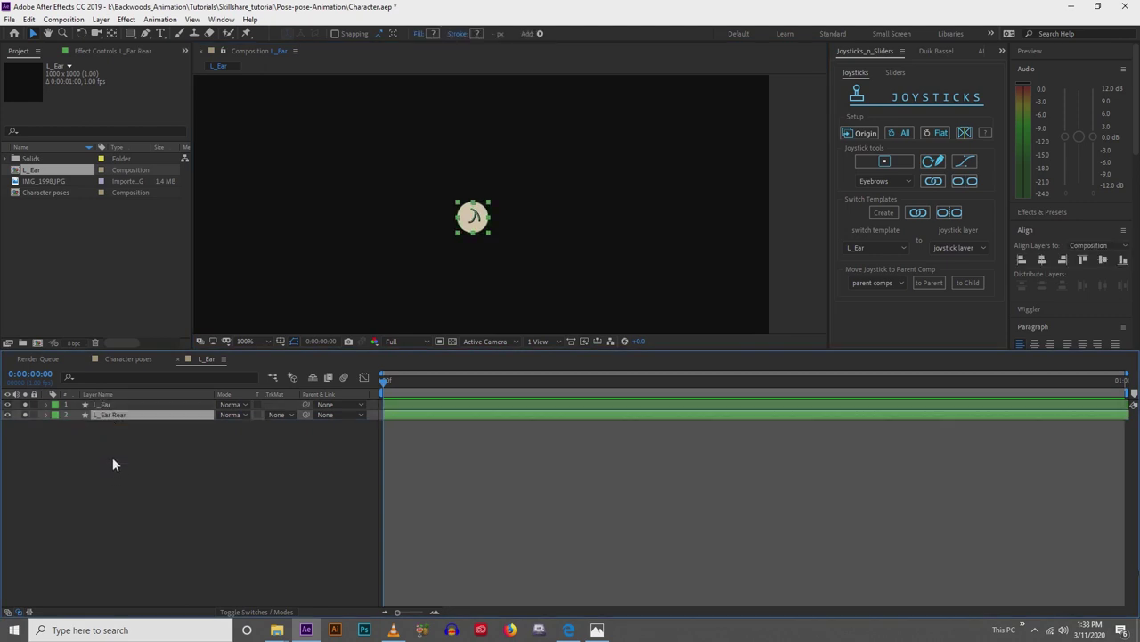
Draw a rectangle shape layer covering the left half of the L_Ear composition.
left_click(116, 404)
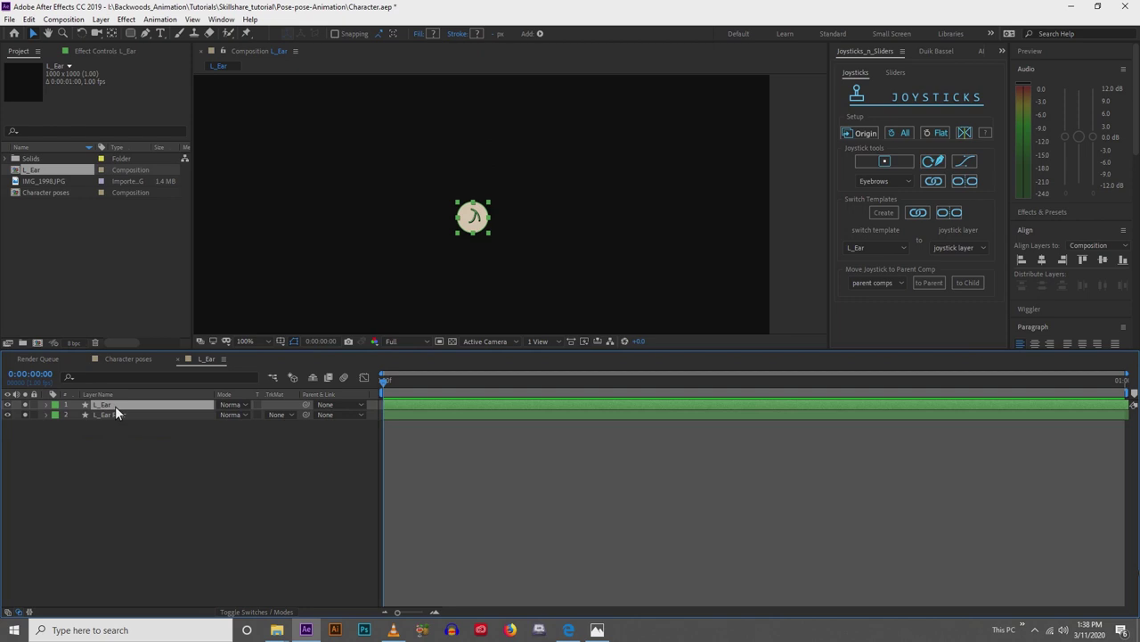
scroll(312, 251, "down", 1)
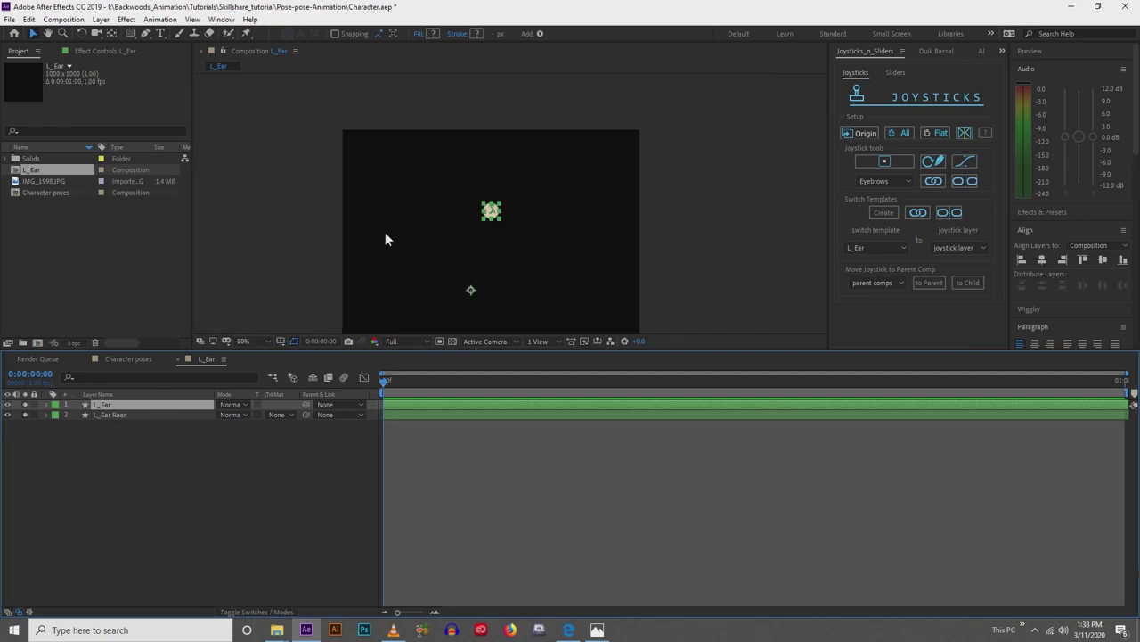
left_click_drag(384, 232, 342, 178)
key("v")
left_click(246, 472)
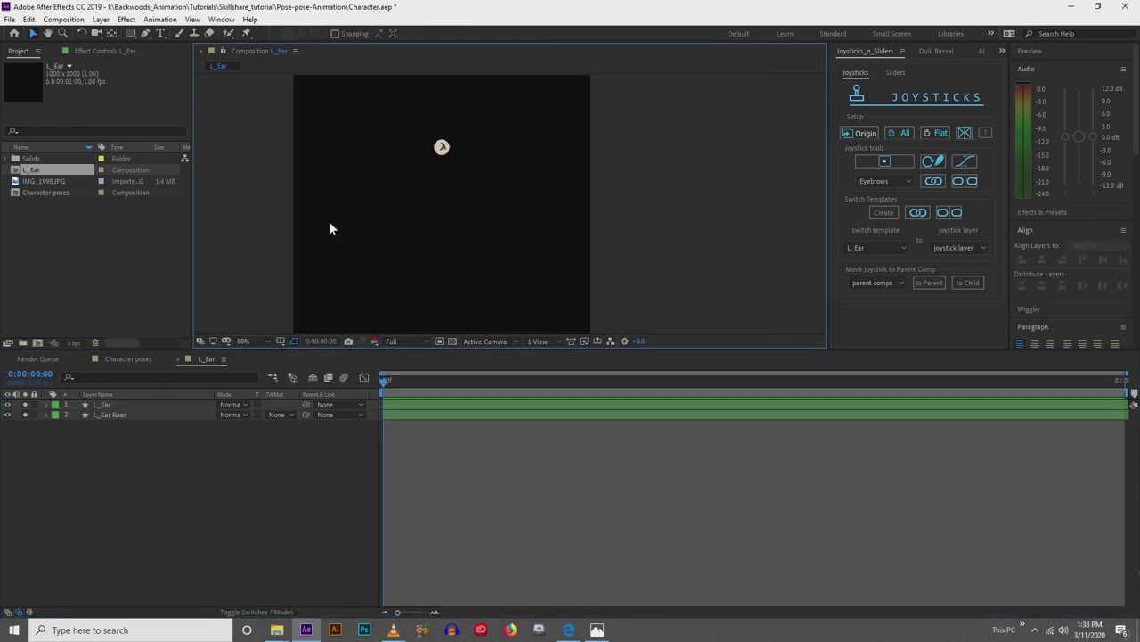
key("comma")
left_click_drag(374, 203, 367, 210)
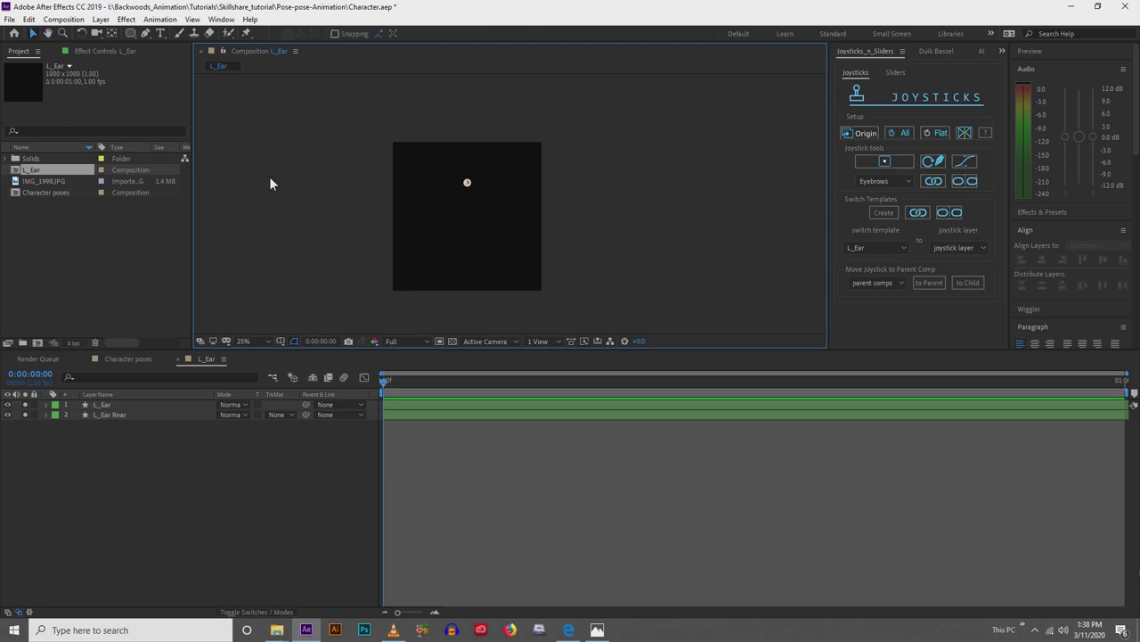
left_click_drag(130, 33, 162, 42)
left_click_drag(392, 140, 468, 296)
key("v")
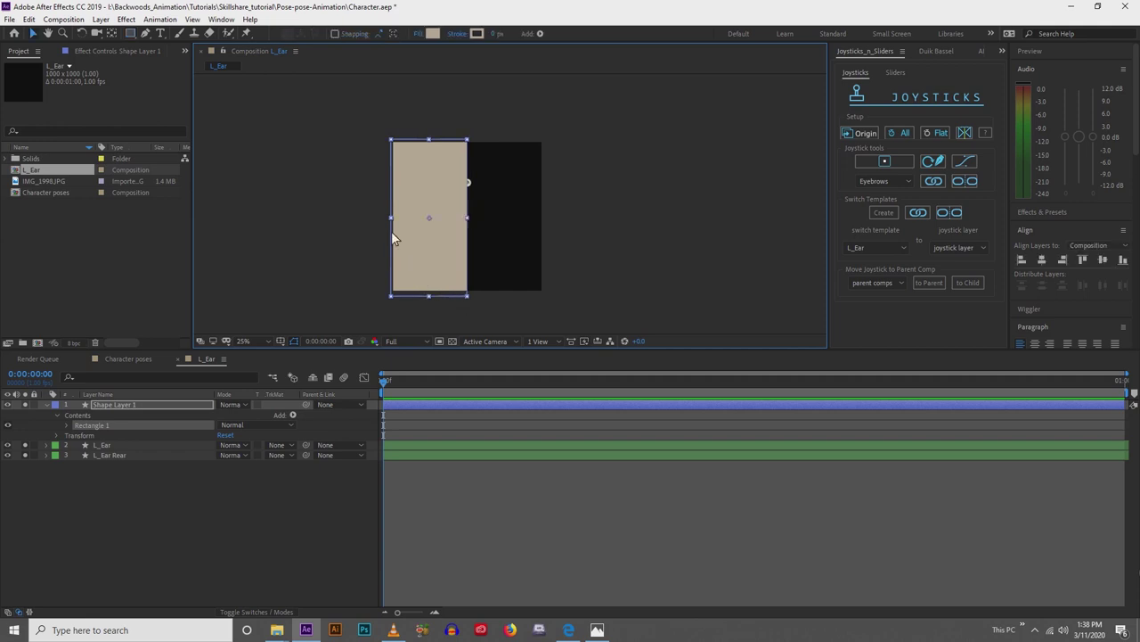
Change the rectangle's fill colour to near-white.
left_click(432, 33)
left_click_drag(806, 278, 787, 196)
left_click(1027, 237)
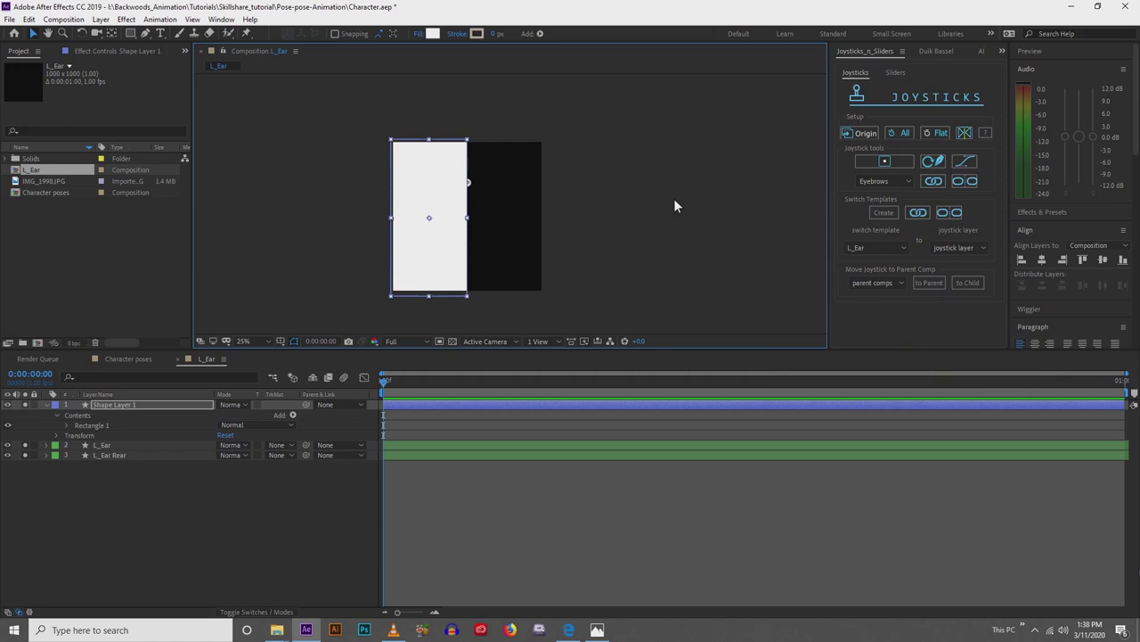
left_click(672, 197)
Move the L_Ear layer onto the white left half of the L_Ear composition.
scroll(640, 180, "up", 2)
left_click(349, 161)
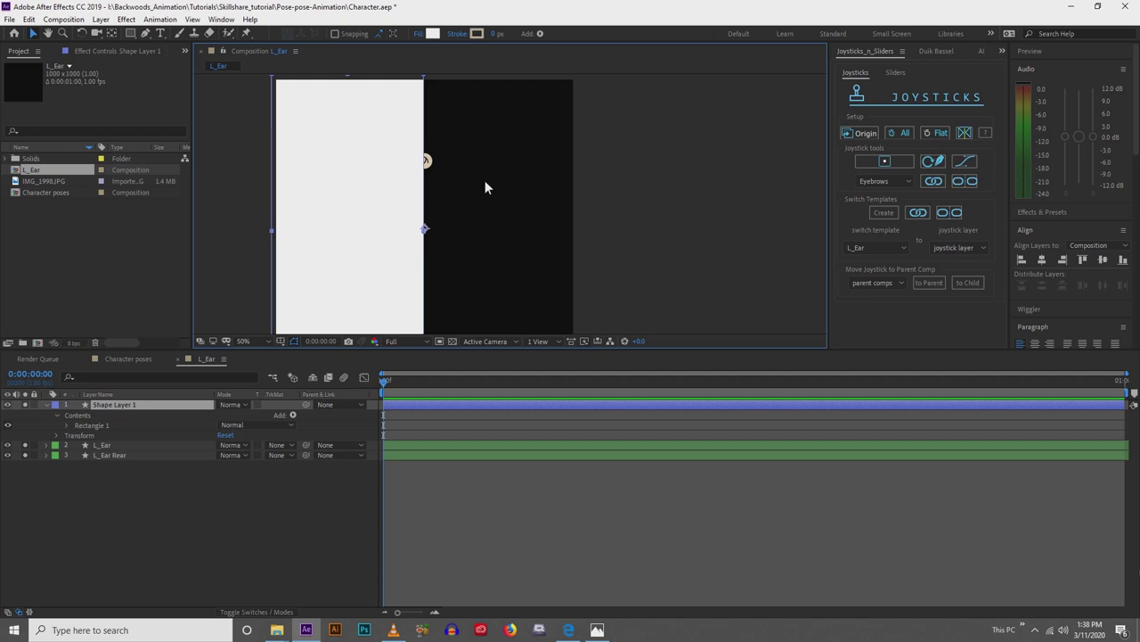
left_click(139, 446)
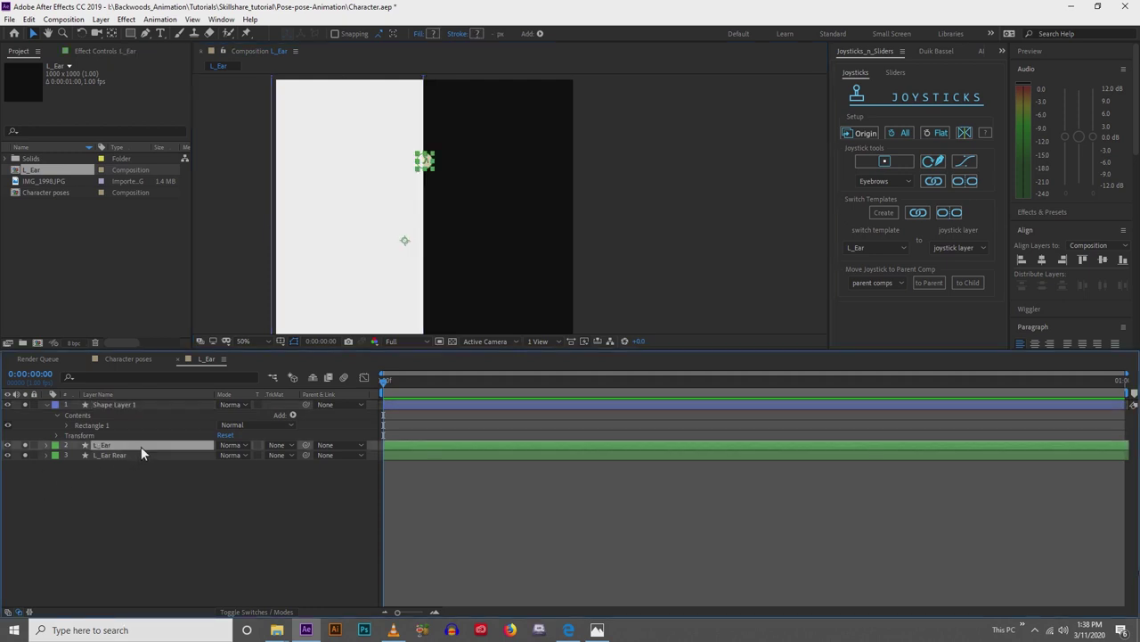
left_click_drag(429, 167, 409, 166)
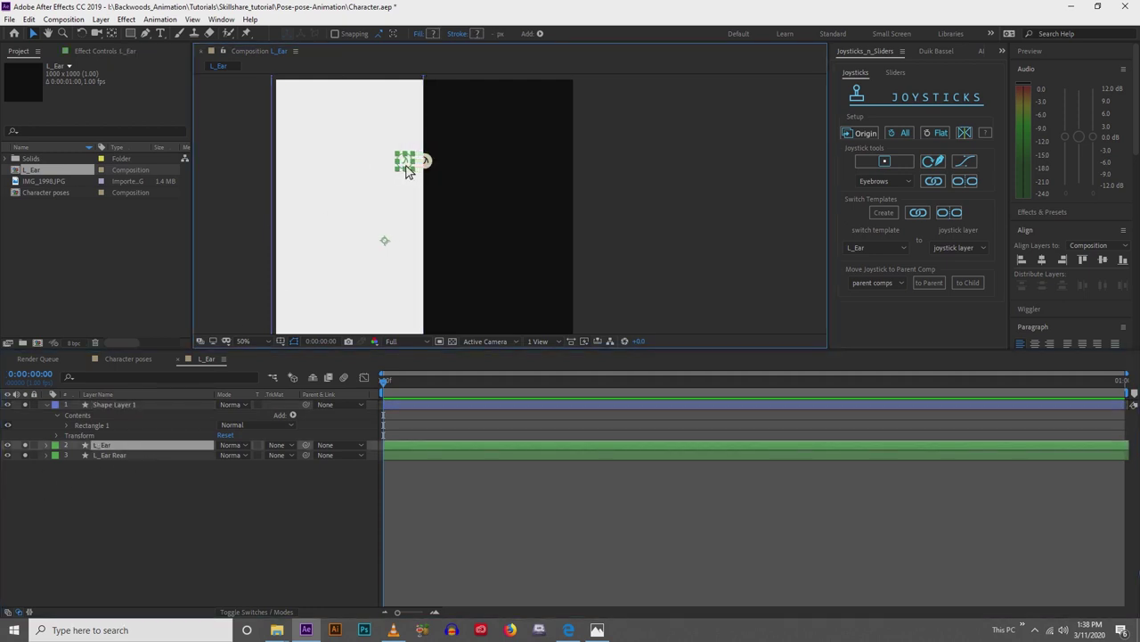
key("Return")
Move the L_Ear Rear layer onto the dark right half of the composition.
left_click(116, 456)
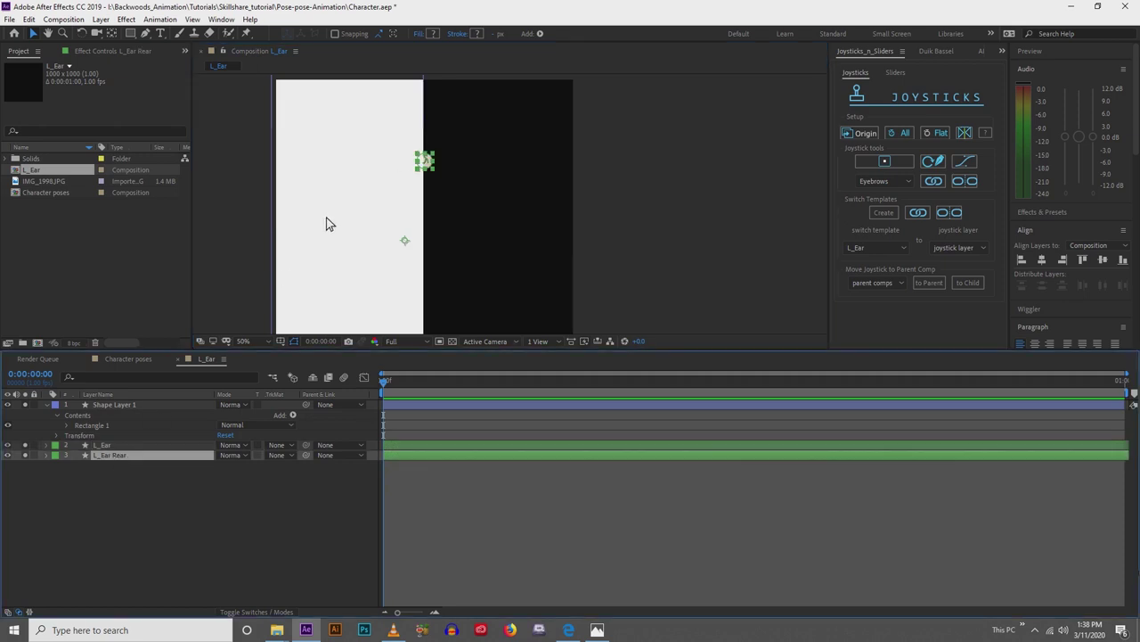
left_click_drag(425, 167, 442, 164)
key("Return")
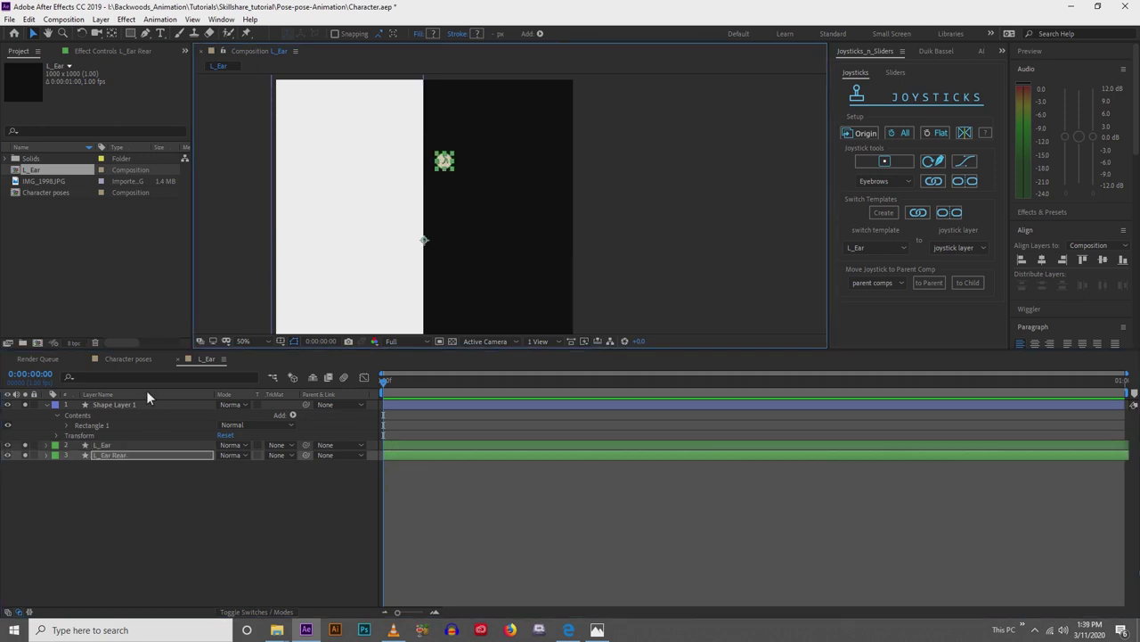
Delete the Shape Layer 1 rectangle from the L_Ear composition.
left_click(138, 403)
key("Delete")
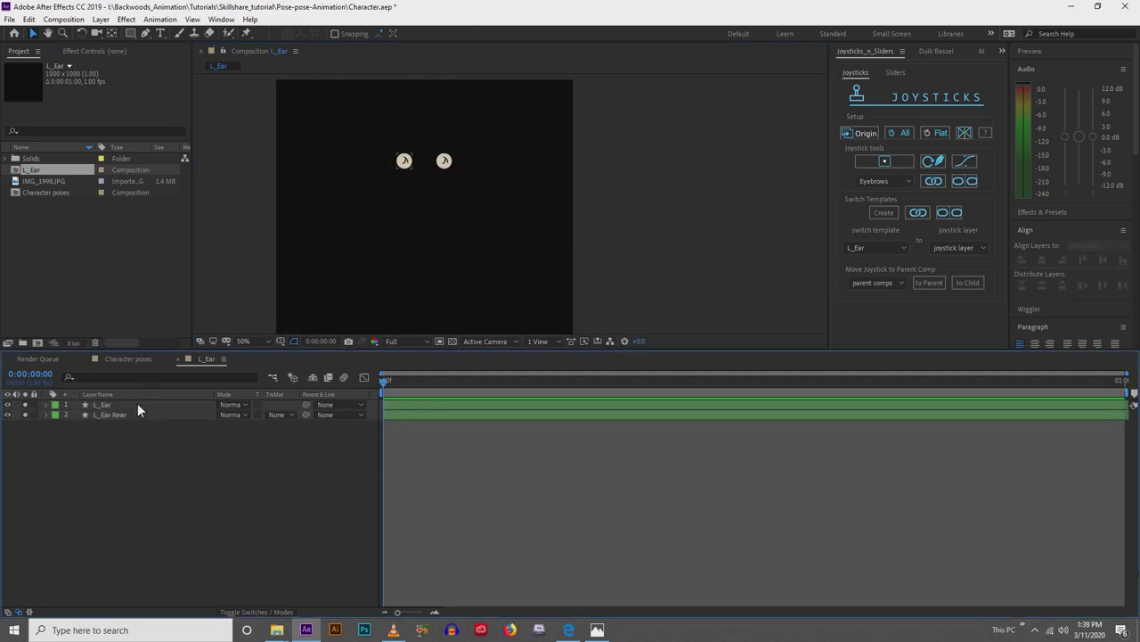
scroll(263, 217, "up", 1)
left_click_drag(309, 186, 373, 240)
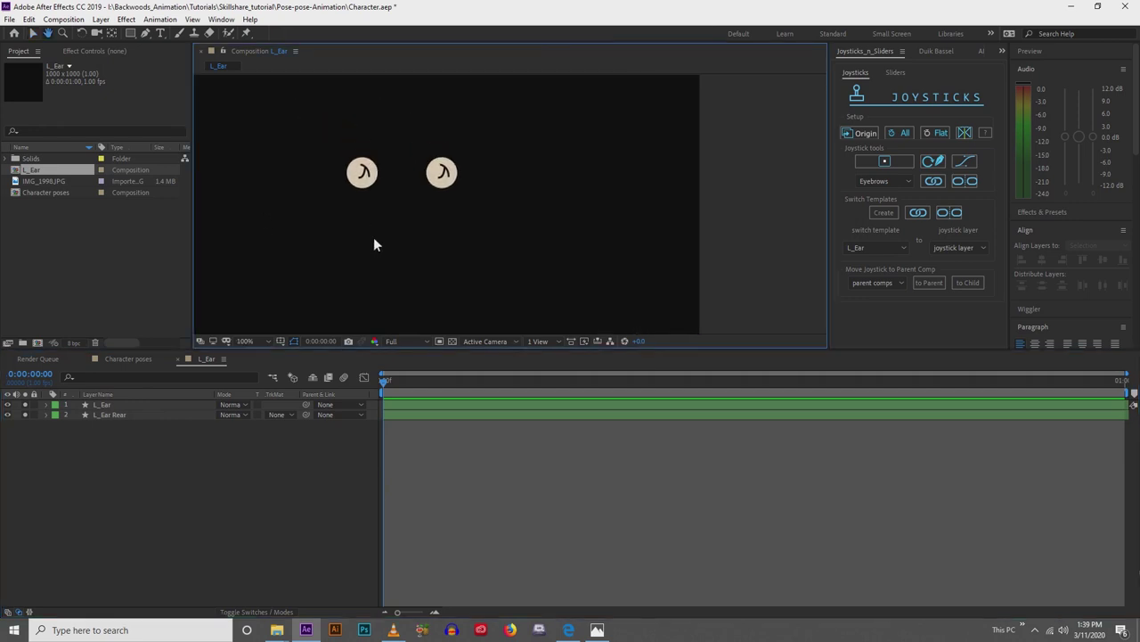
scroll(437, 183, "down", 1)
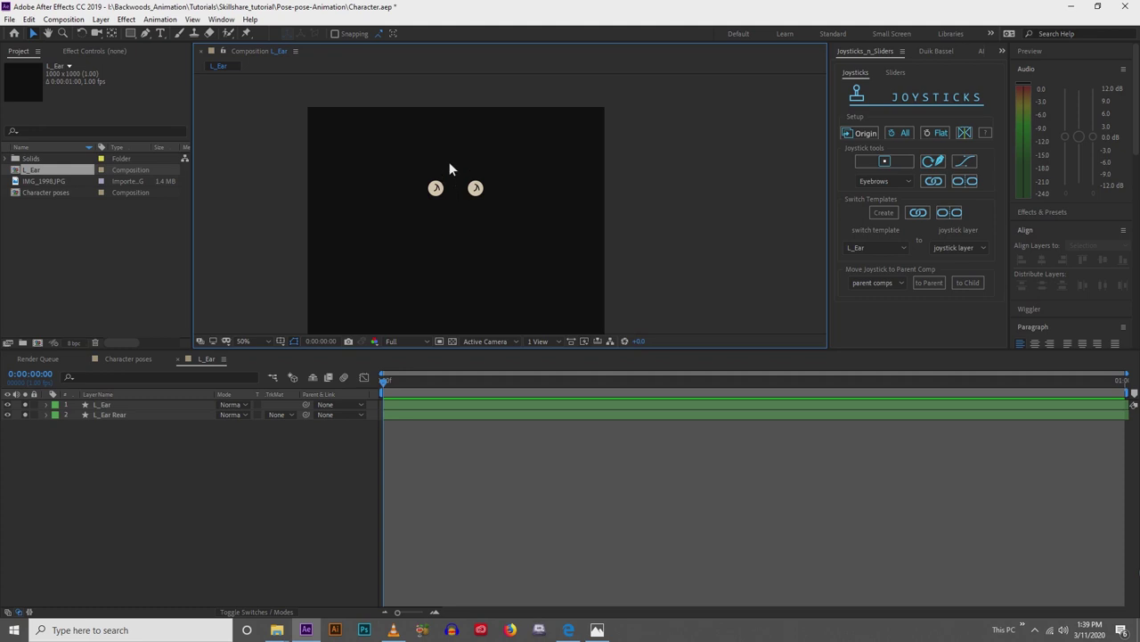
In Character poses, link the L_Ear switch template to the Head_Rotate joystick layer.
left_click(132, 359)
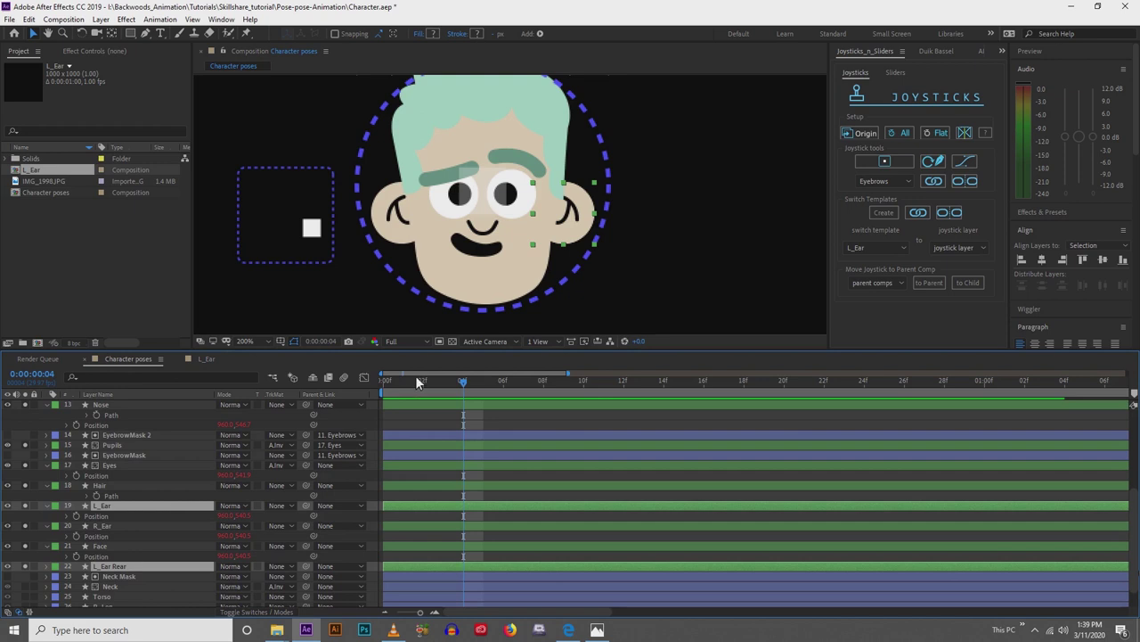
left_click(877, 247)
left_click(863, 258)
left_click(951, 246)
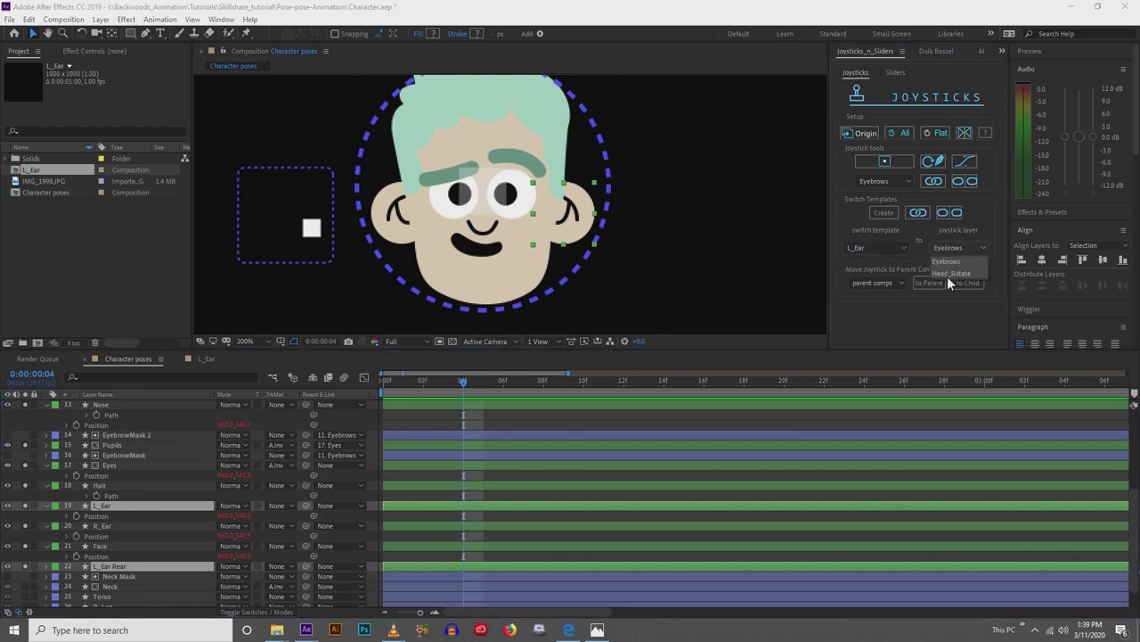
left_click(946, 276)
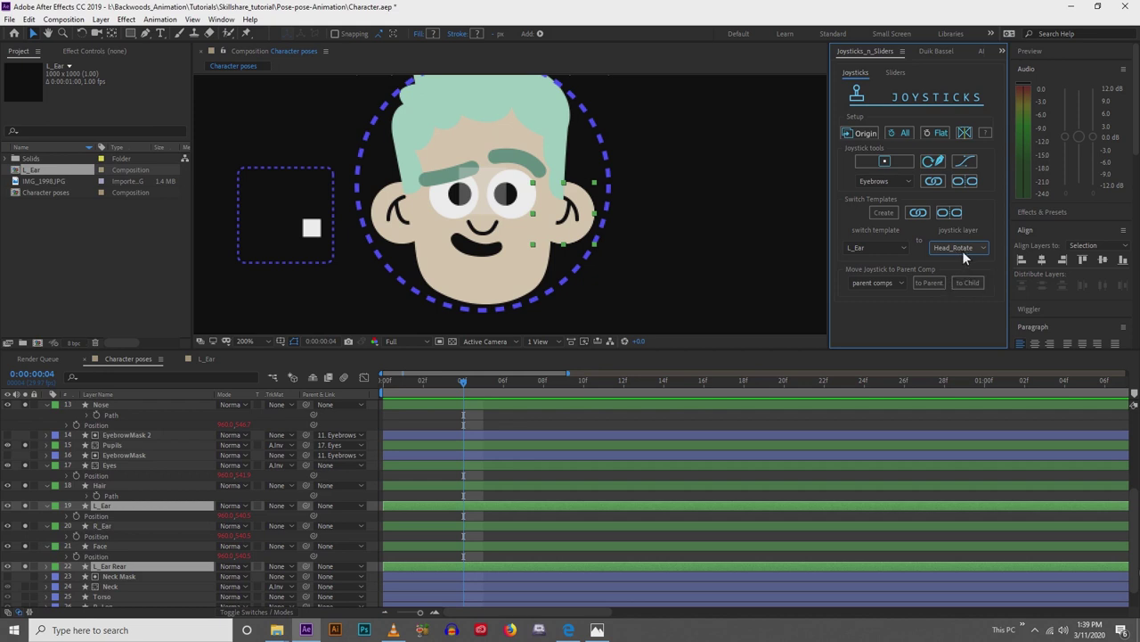
left_click(921, 215)
Turn the head left with the Head_Rotate joystick and move the L_Ear layer directly above Eyebrows in the layer stack.
left_click(488, 193)
left_click_drag(488, 194, 357, 192)
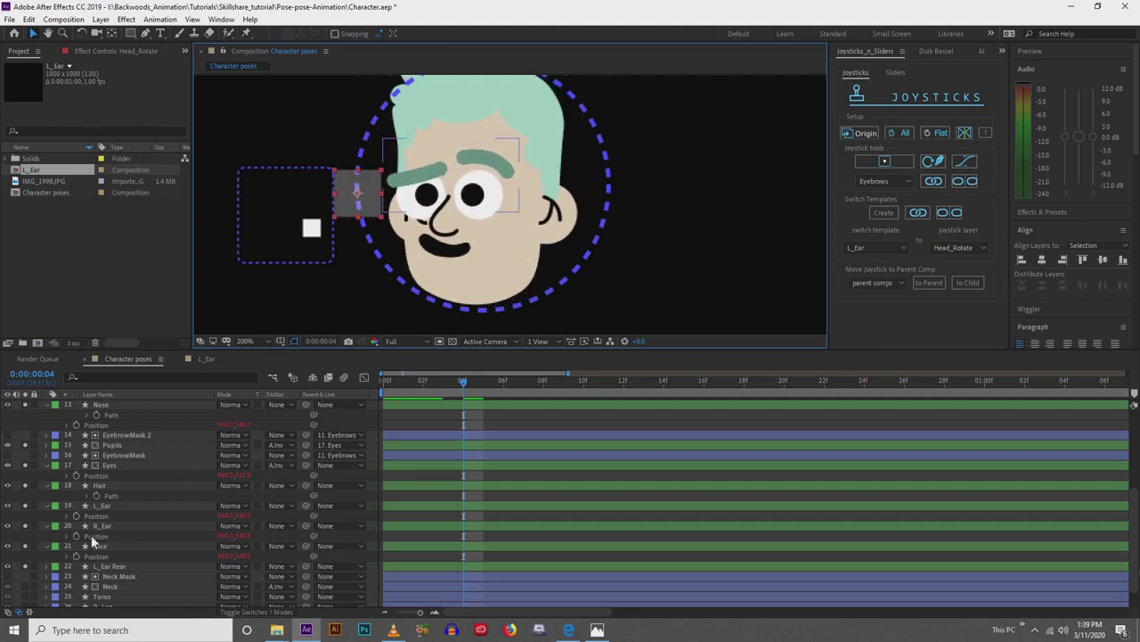
scroll(105, 474, "up", 1)
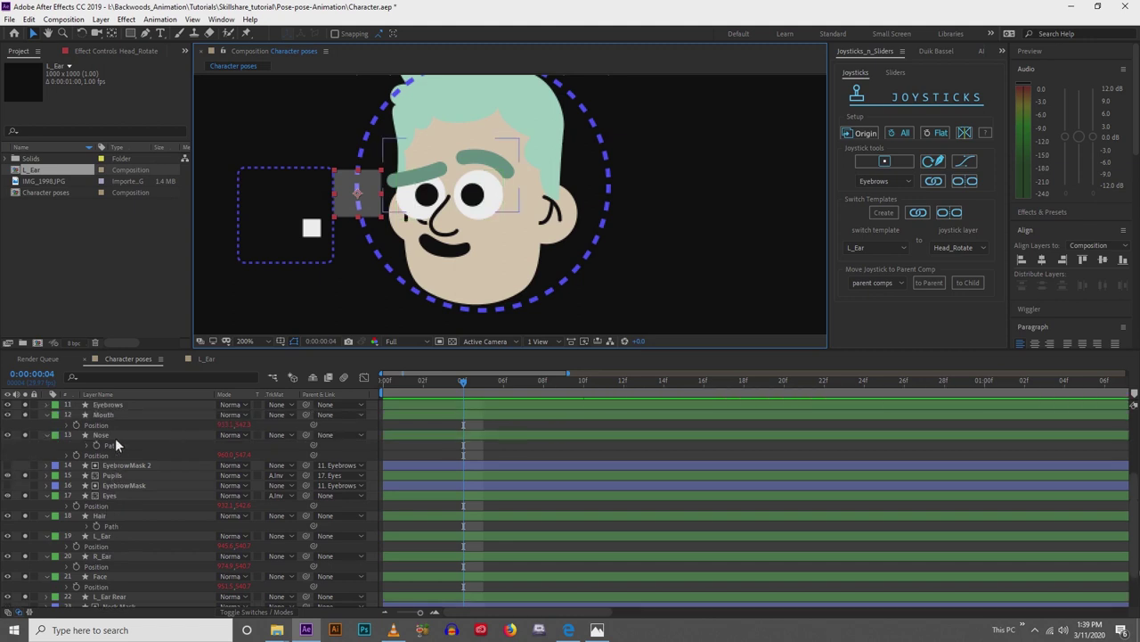
scroll(122, 501, "down", 3)
left_click(121, 506)
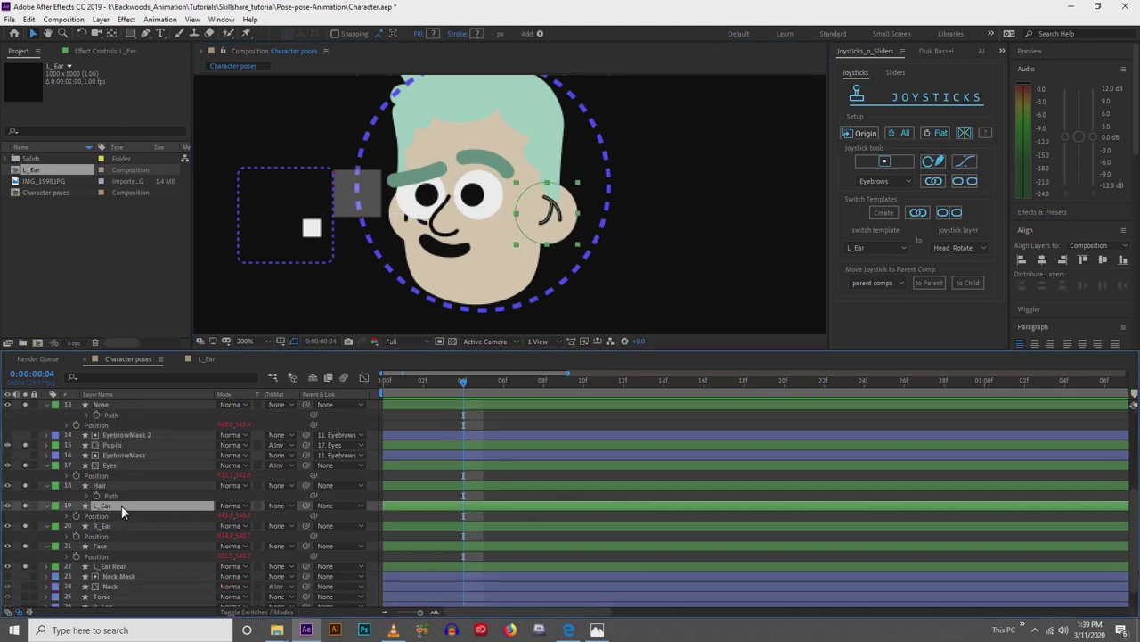
mouse_move(125, 432)
left_mouse_down()
mouse_move(132, 405)
mouse_move(128, 459)
mouse_move(136, 450)
left_mouse_up()
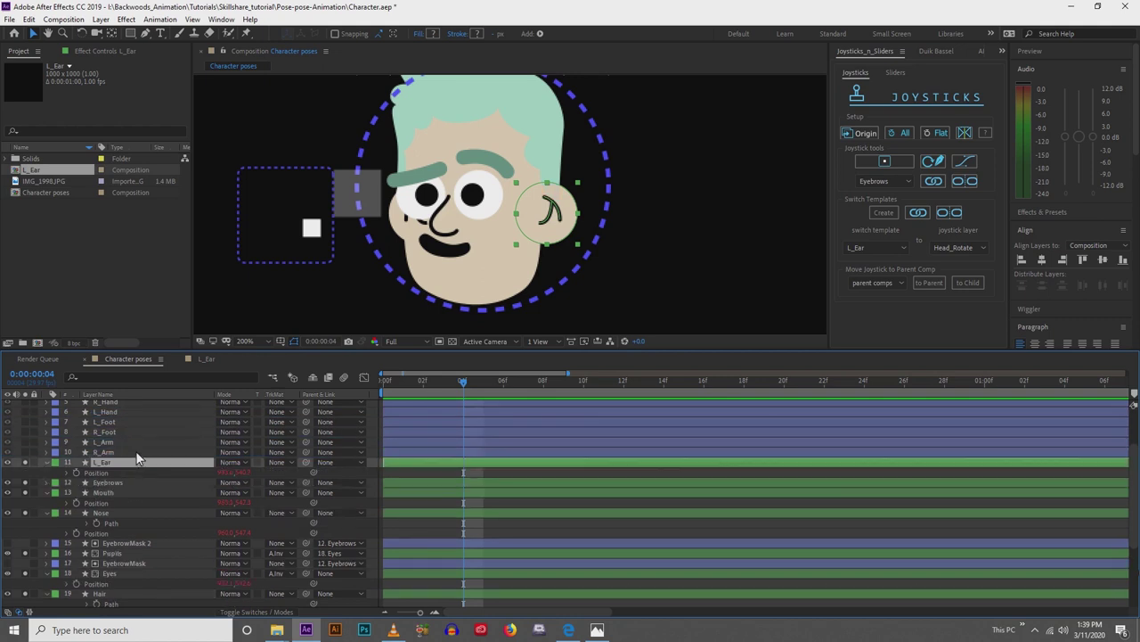
Return the Head_Rotate joystick to the centre of the face while checking the ear swap.
left_click(408, 471)
left_click_drag(360, 201, 479, 207)
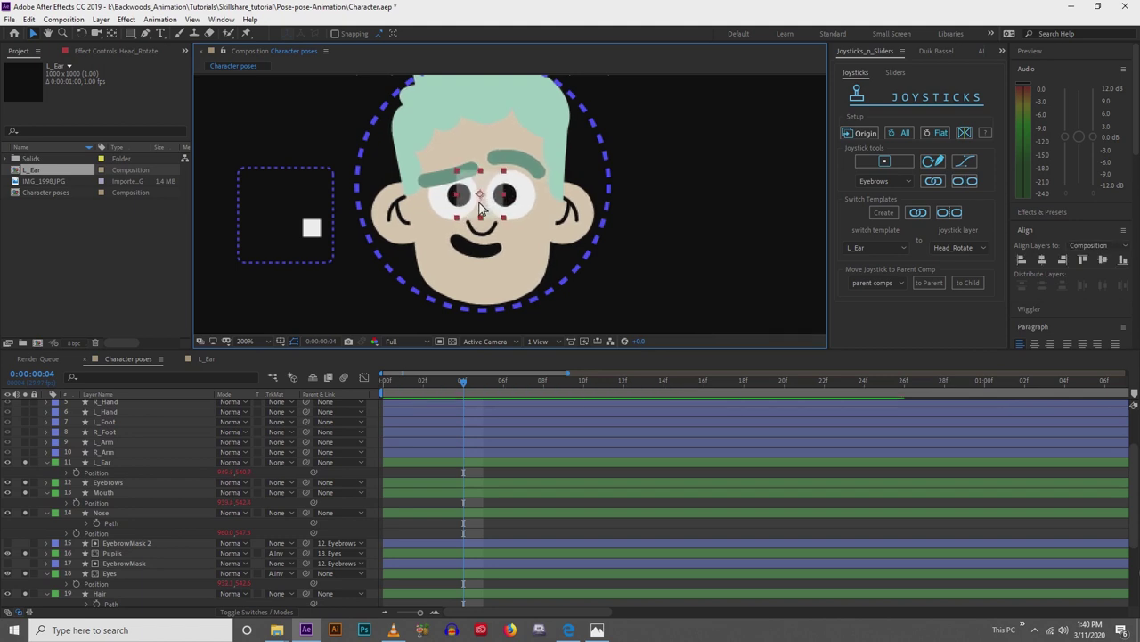
mouse_move(480, 206)
left_mouse_down()
mouse_move(450, 212)
mouse_move(479, 194)
left_mouse_up()
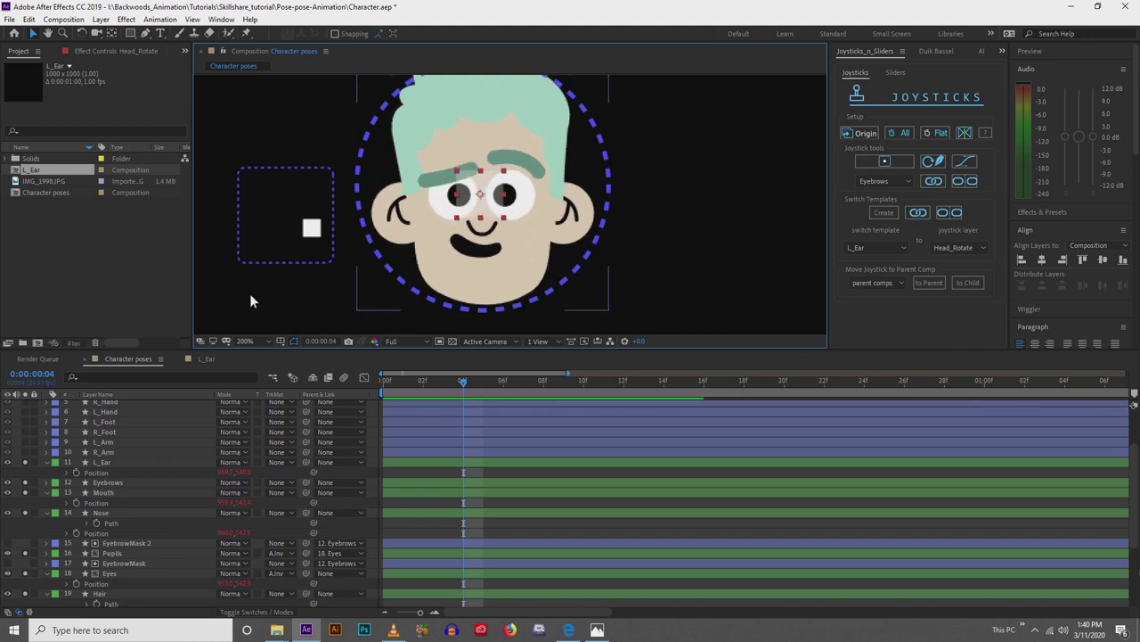
In the L_Ear composition, move the L_Ear and L_Ear Rear layers closer together near the vertical centre line.
left_click(206, 360)
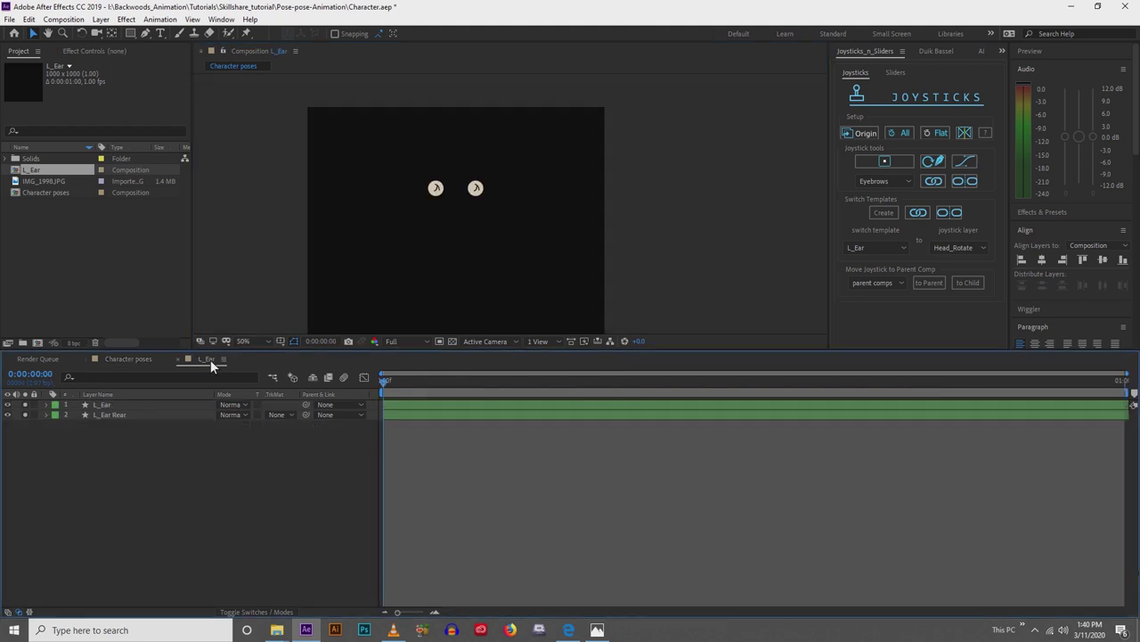
left_click(184, 405)
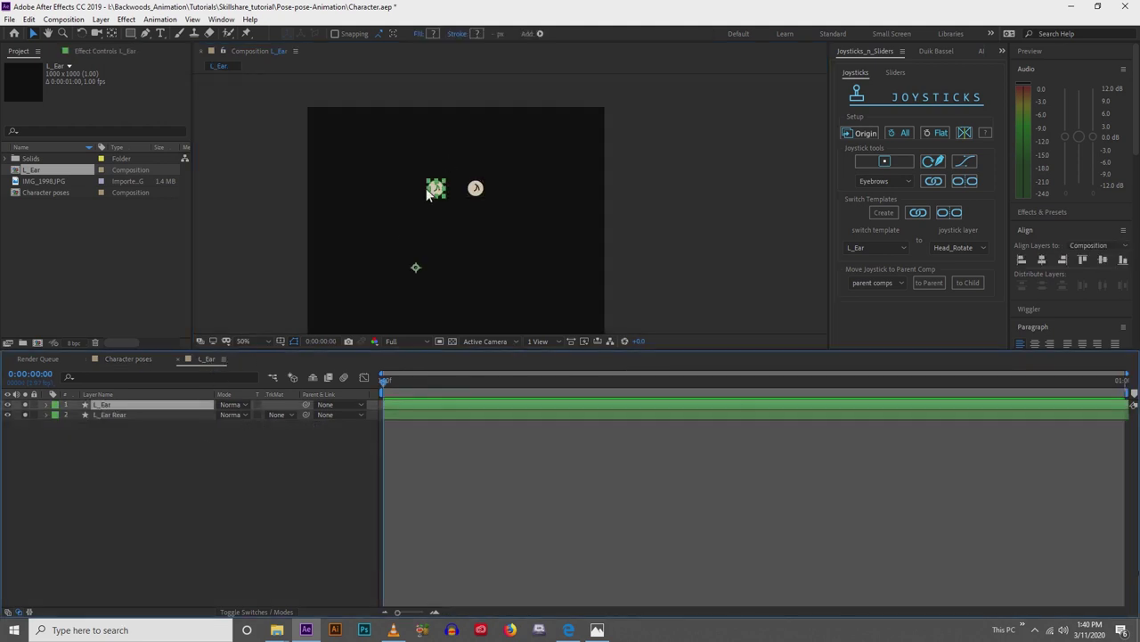
scroll(430, 197, "up", 1)
left_click_drag(361, 184, 417, 163)
scroll(369, 182, "down", 1)
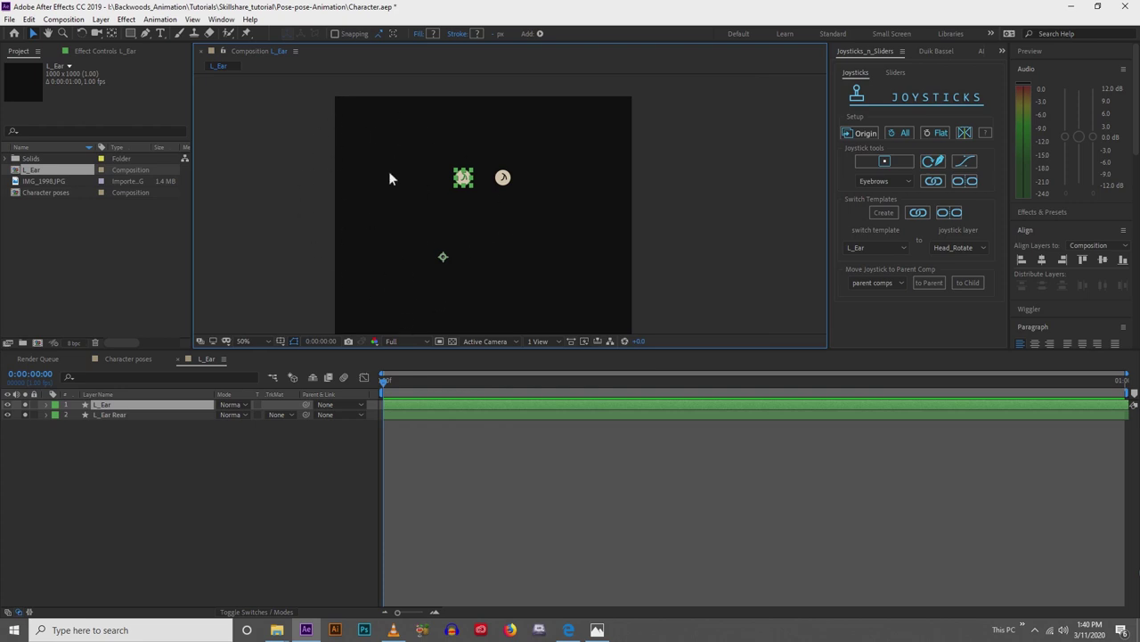
left_click(146, 415)
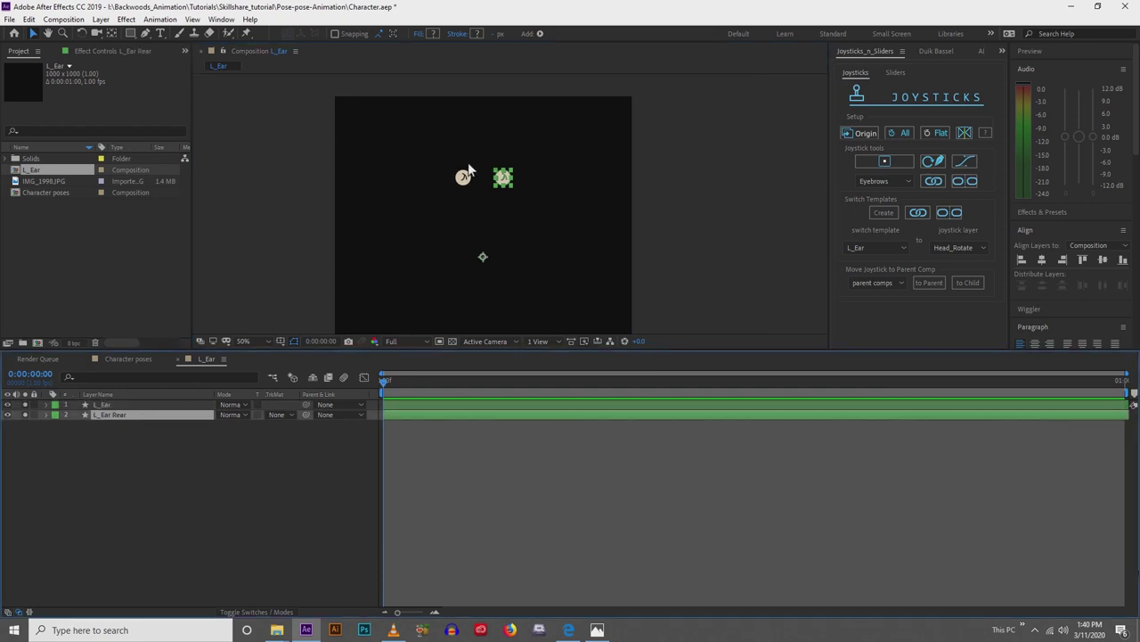
scroll(510, 204, "up", 1)
left_click_drag(416, 155, 407, 196)
left_click_drag(363, 162, 476, 198)
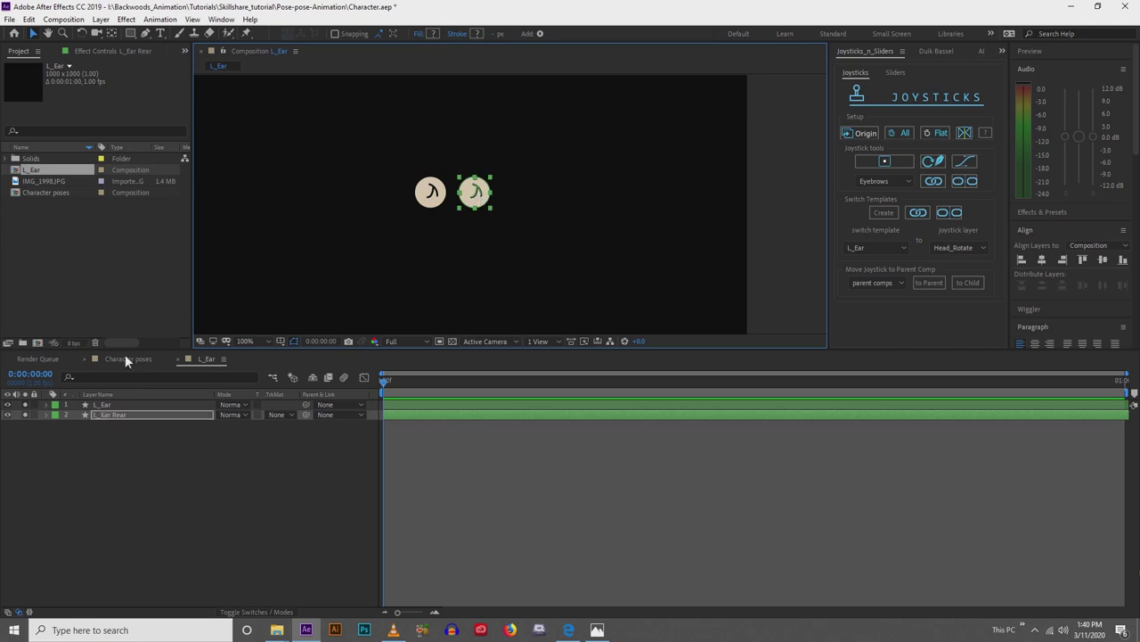
Recheck the head turn with the Head_Rotate joystick in Character poses and move the R_Ear layer directly below L_Ear.
left_click(125, 358)
mouse_move(481, 211)
left_mouse_down()
mouse_move(437, 203)
mouse_move(458, 212)
mouse_move(493, 203)
mouse_move(450, 200)
mouse_move(486, 197)
left_mouse_up()
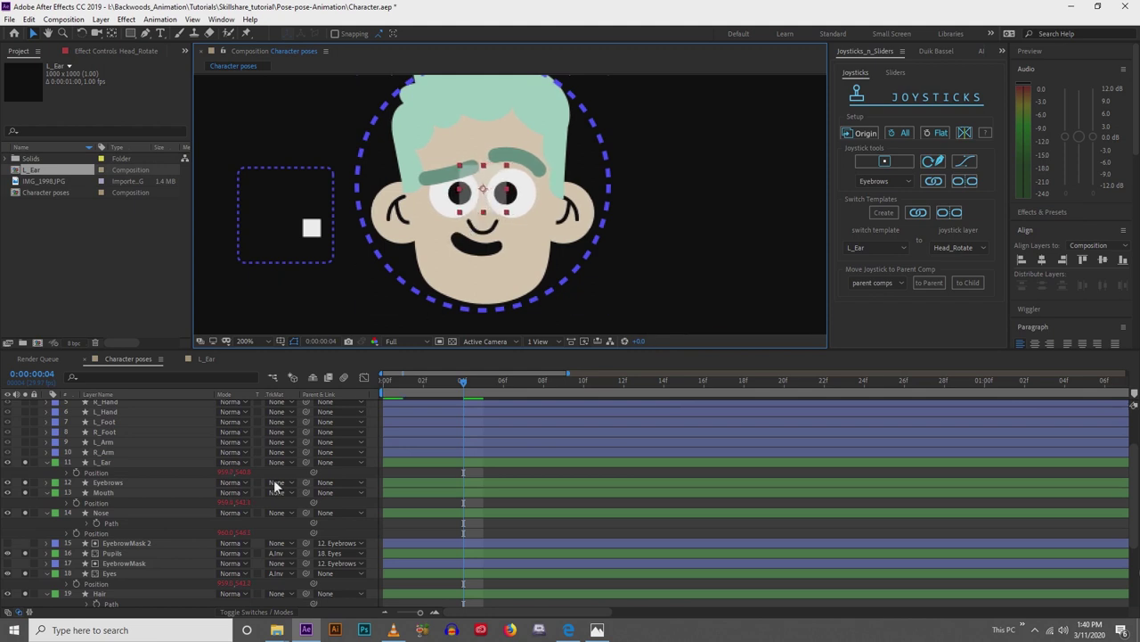
scroll(149, 495, "down", 4)
left_click(108, 552)
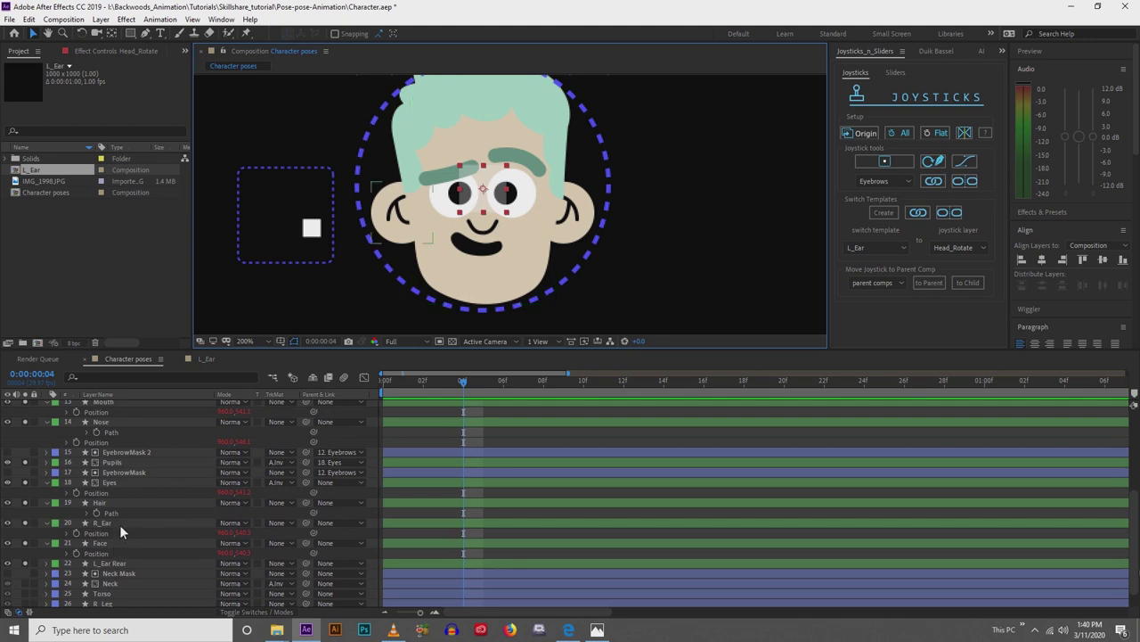
left_click(120, 524)
left_click_drag(120, 523, 124, 440)
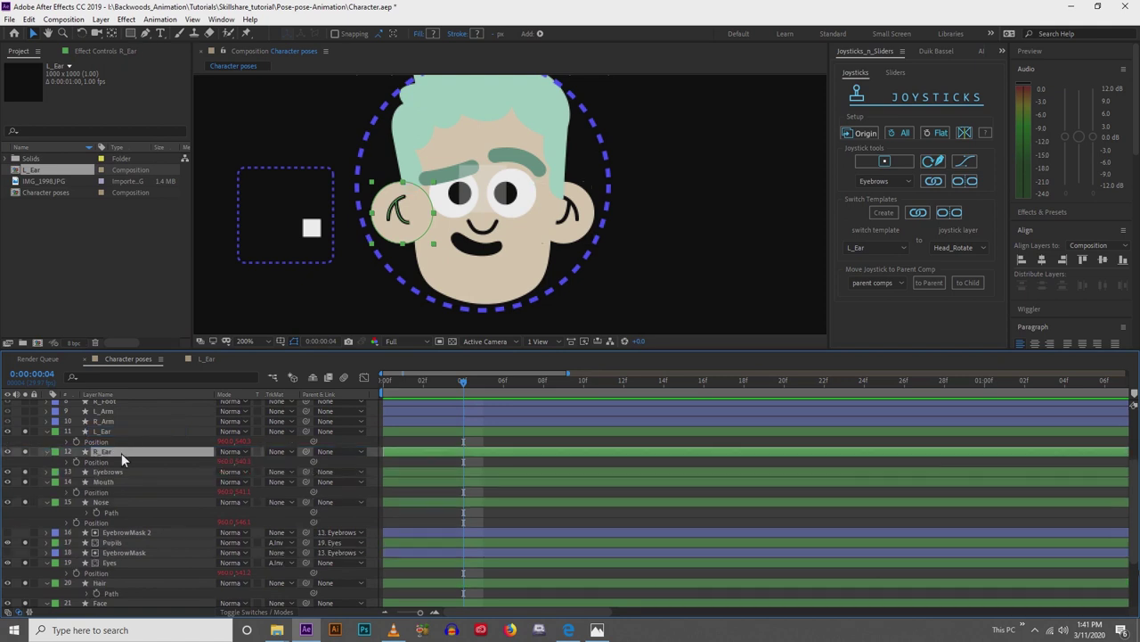
Duplicate the R_Ear layer, placing the copy directly below L_Ear Rear under the name R_Ear Rear.
key("ctrl+d")
scroll(130, 597, "down", 2)
left_click_drag(130, 609, 121, 548)
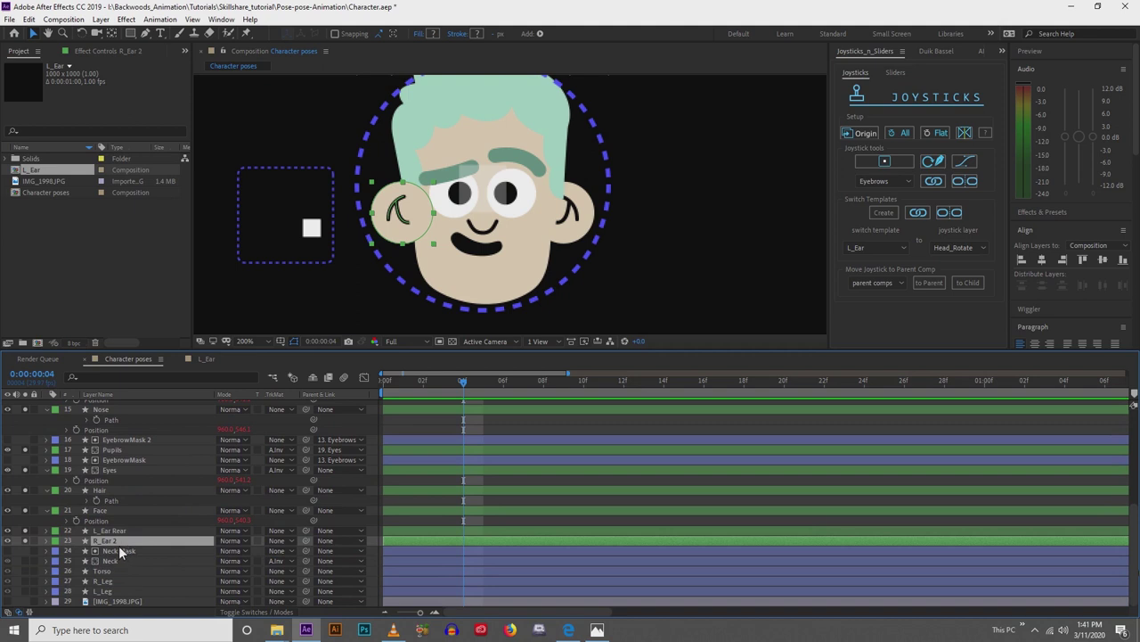
key("Return")
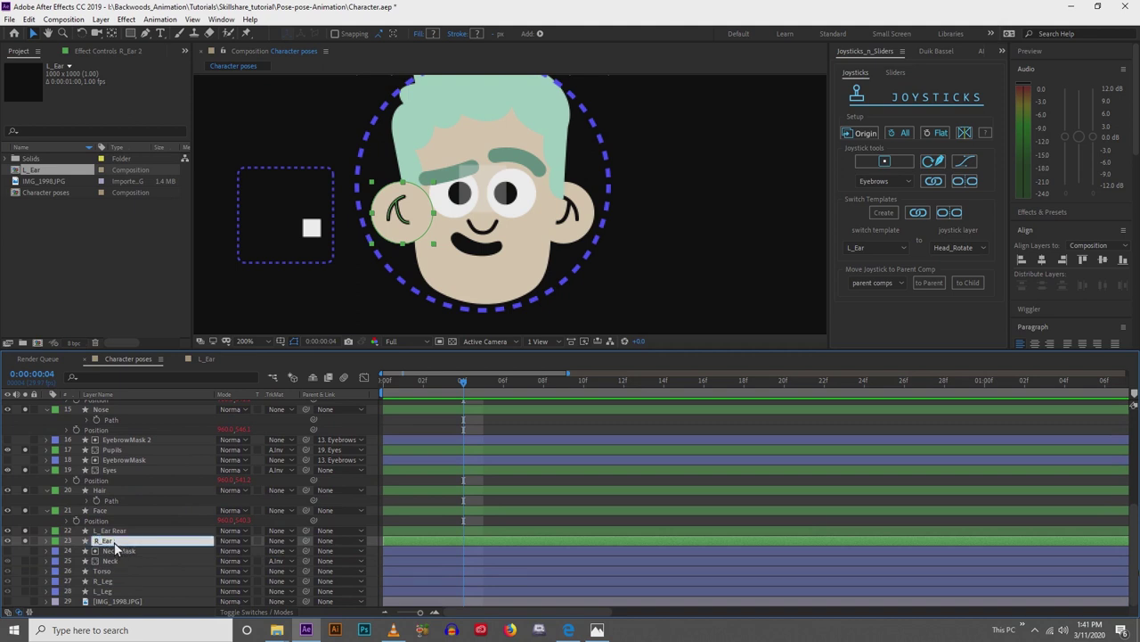
key("Return")
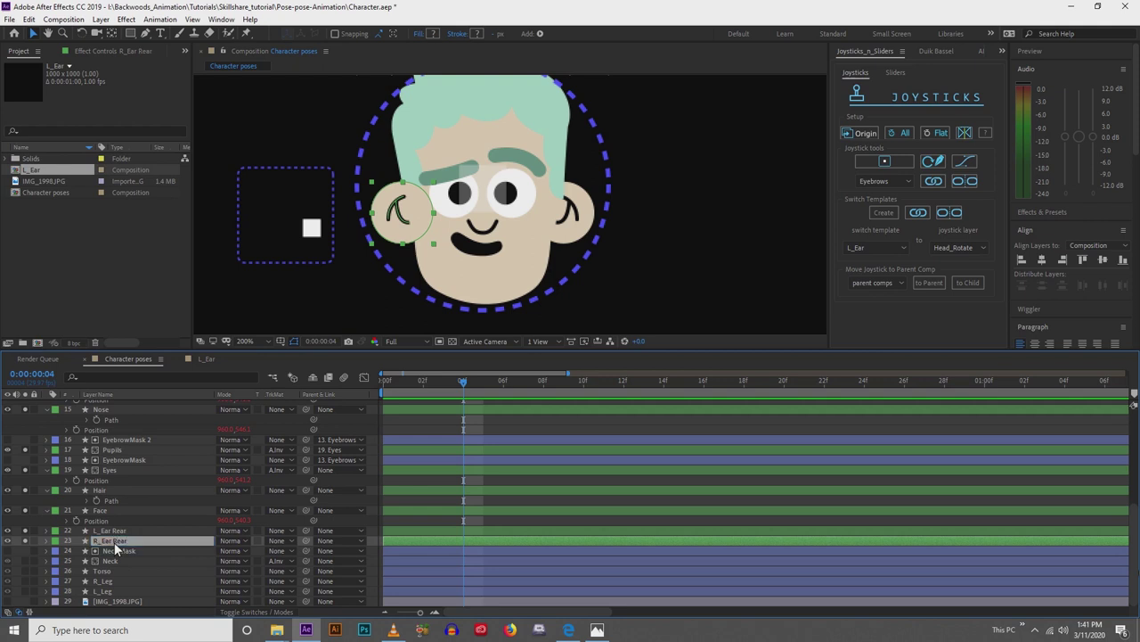
Select the R_Ear layer together with R_Ear Rear and create a new switch template named R_Ear.
scroll(96, 480, "up", 4)
left_click(109, 479)
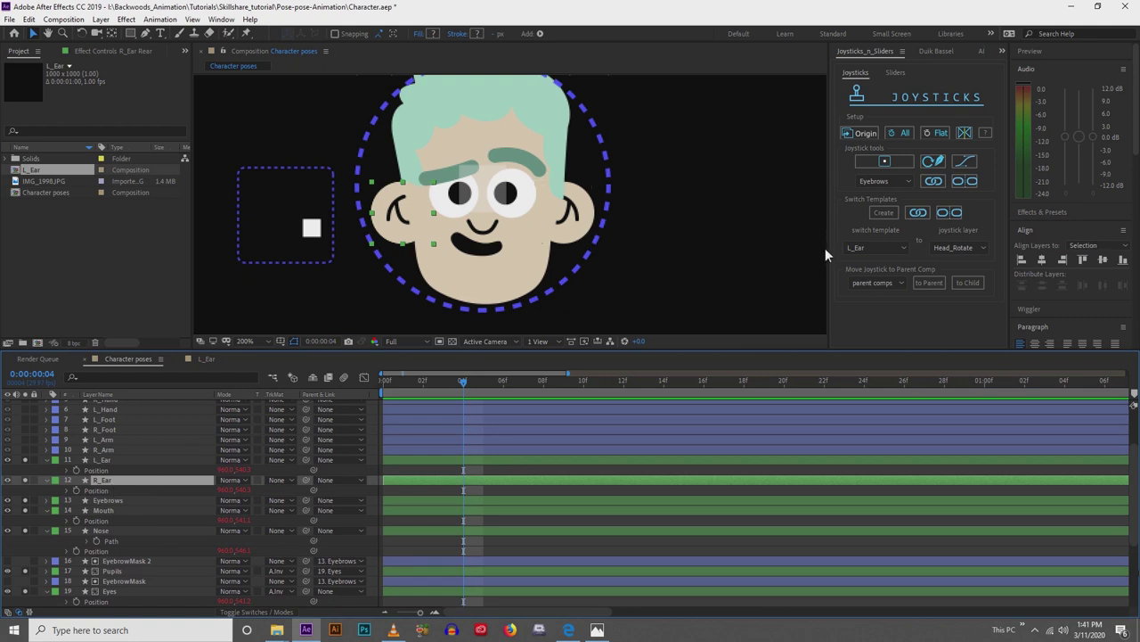
left_click(883, 213)
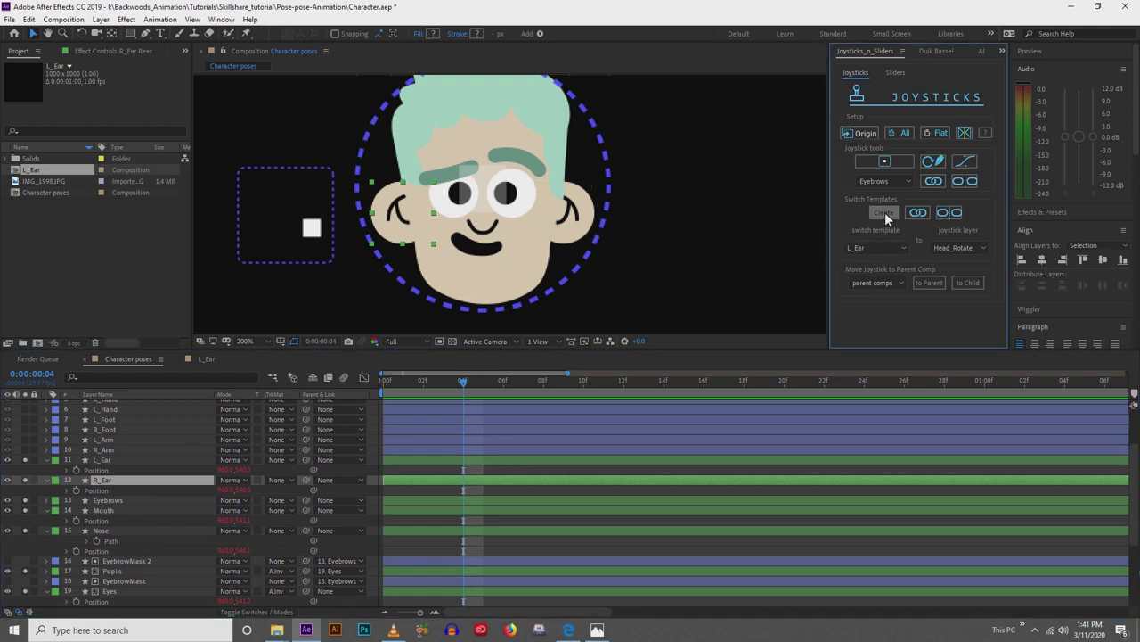
type("R_Ear")
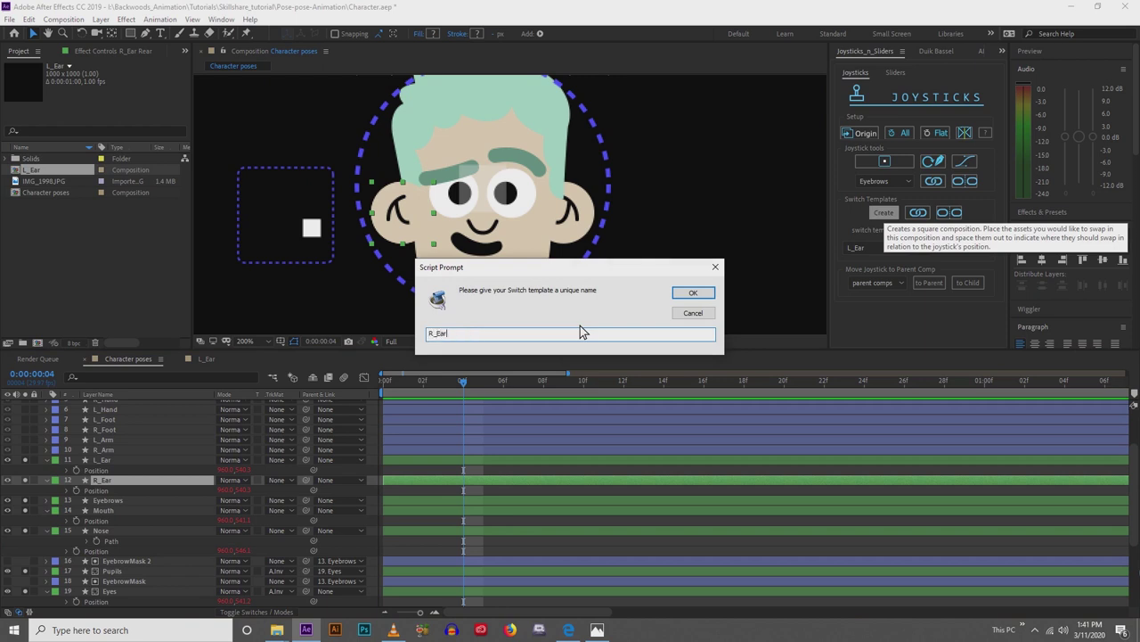
left_click(700, 297)
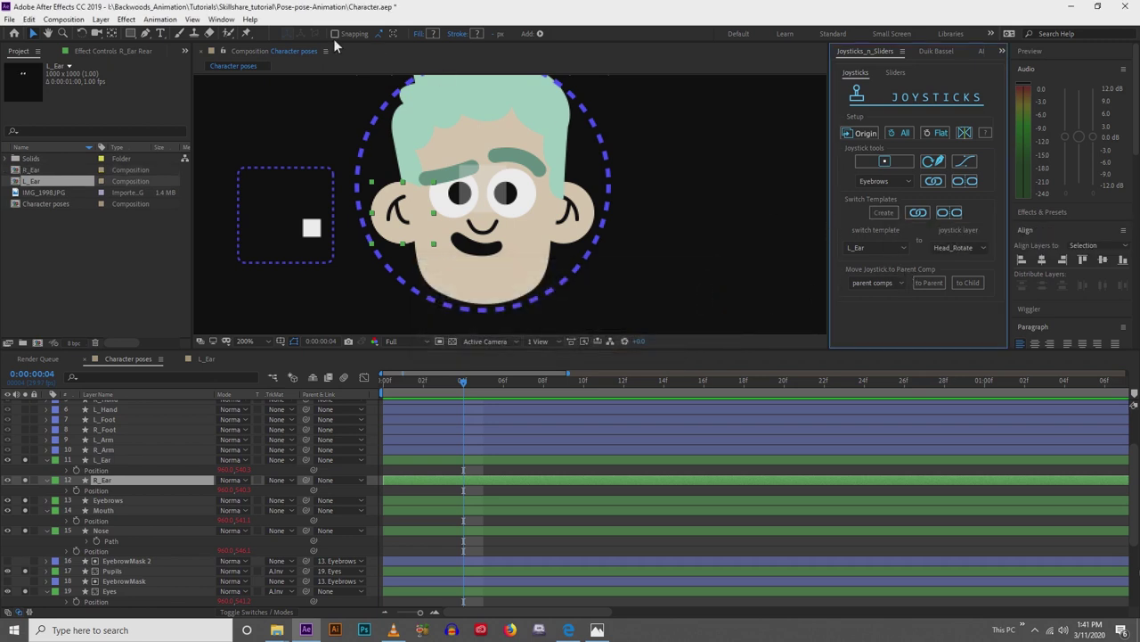
Paste the R_Ear and R_Ear Rear layers into the R_Ear composition and reveal R_Ear Rear's Position expression.
left_click(94, 53)
left_click(13, 51)
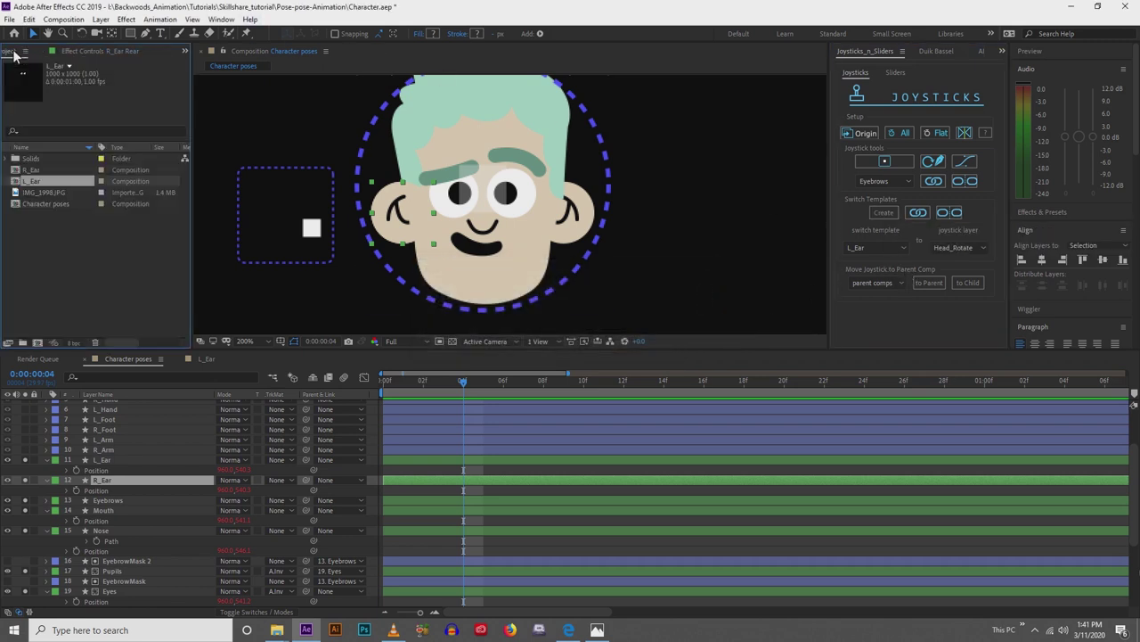
double_click(34, 171)
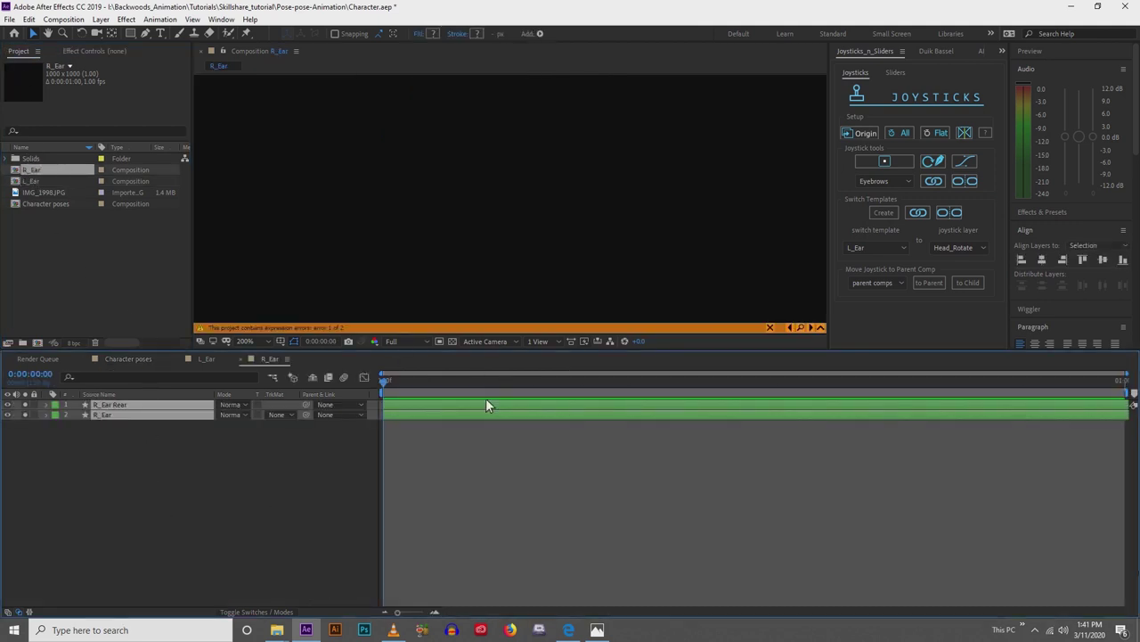
left_click(800, 328)
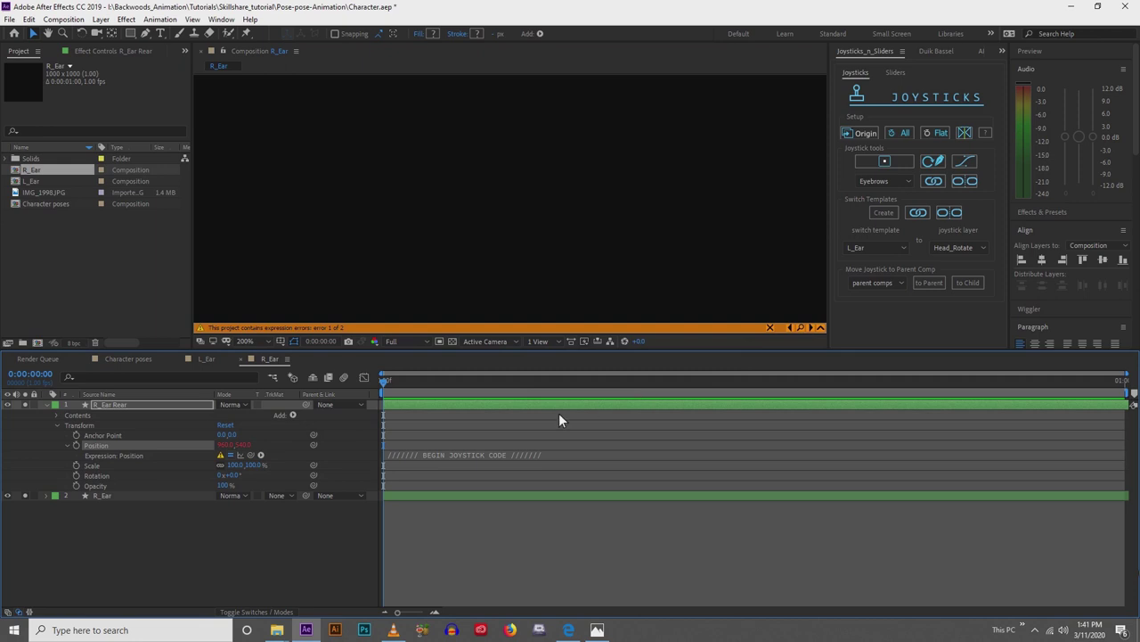
Clear the joystick expressions from the Position of R_Ear Rear and R_Ear in the R_Ear composition.
left_click(422, 454)
key("BackSpace")
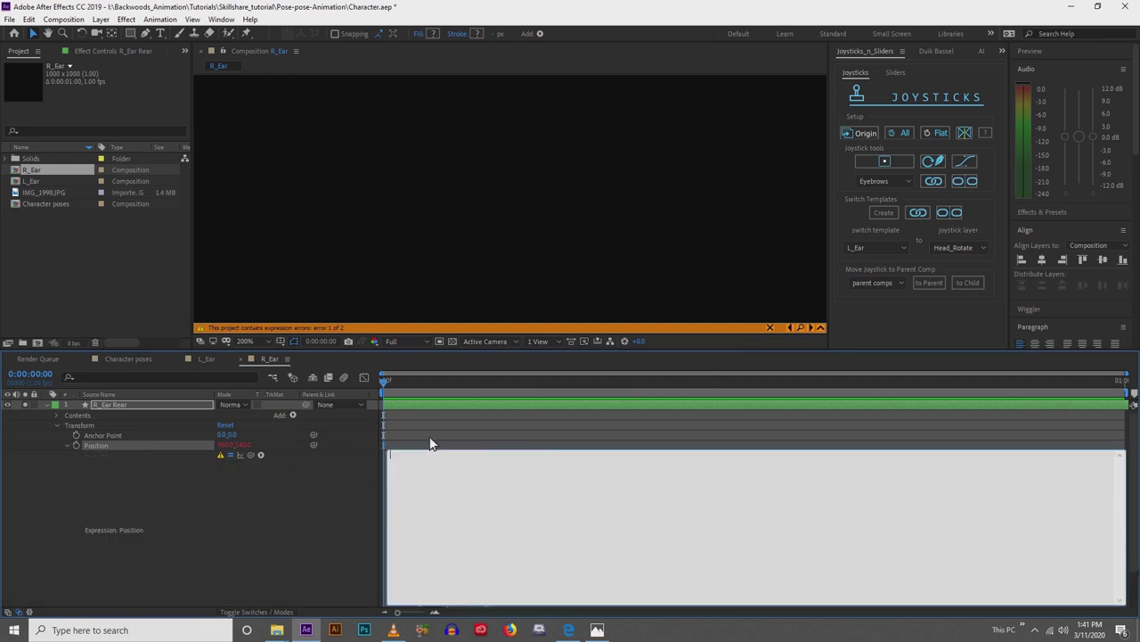
left_click(431, 443)
left_click(789, 328)
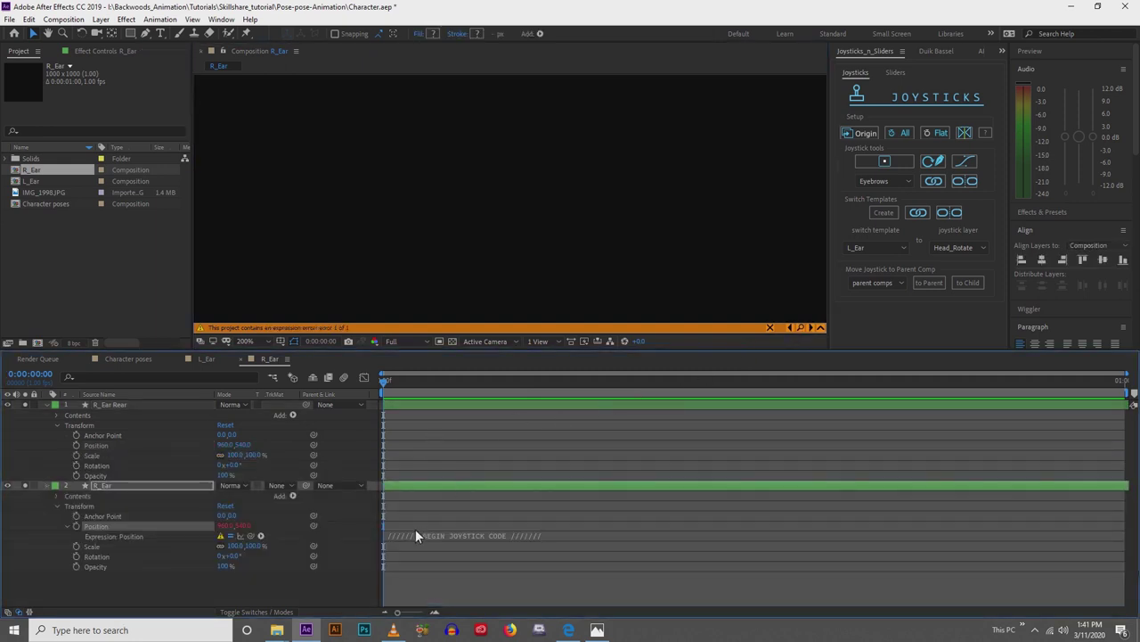
left_click(422, 536)
key("BackSpace")
left_click(435, 504)
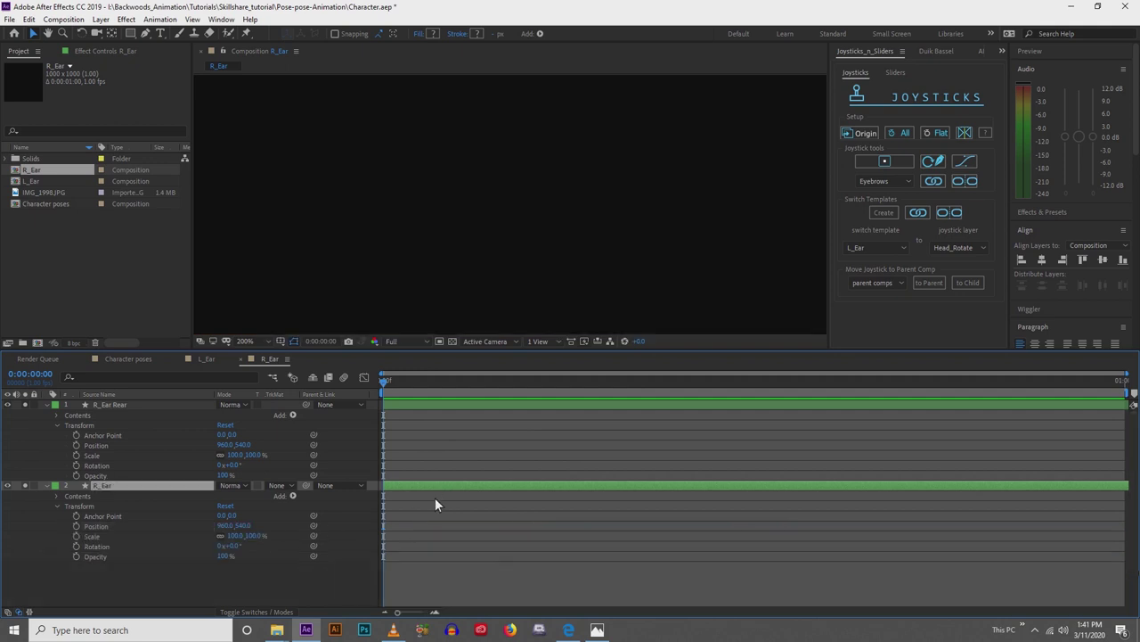
Center the R_Ear Rear and R_Ear layers horizontally in the composition.
scroll(316, 287, "down", 1)
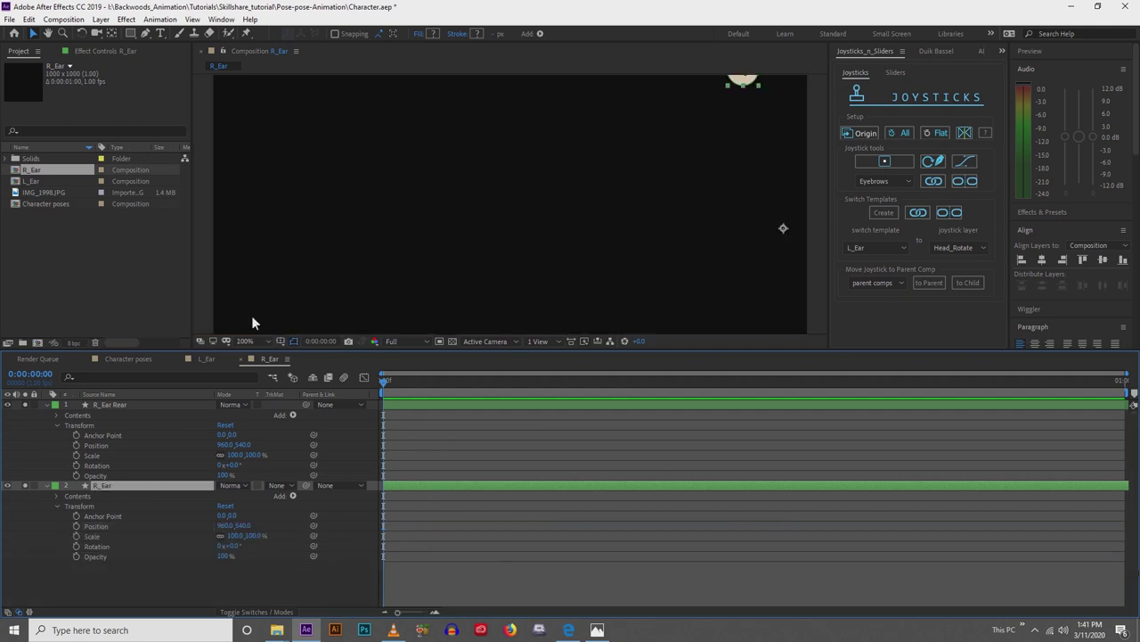
left_click(125, 406)
scroll(492, 238, "down", 2)
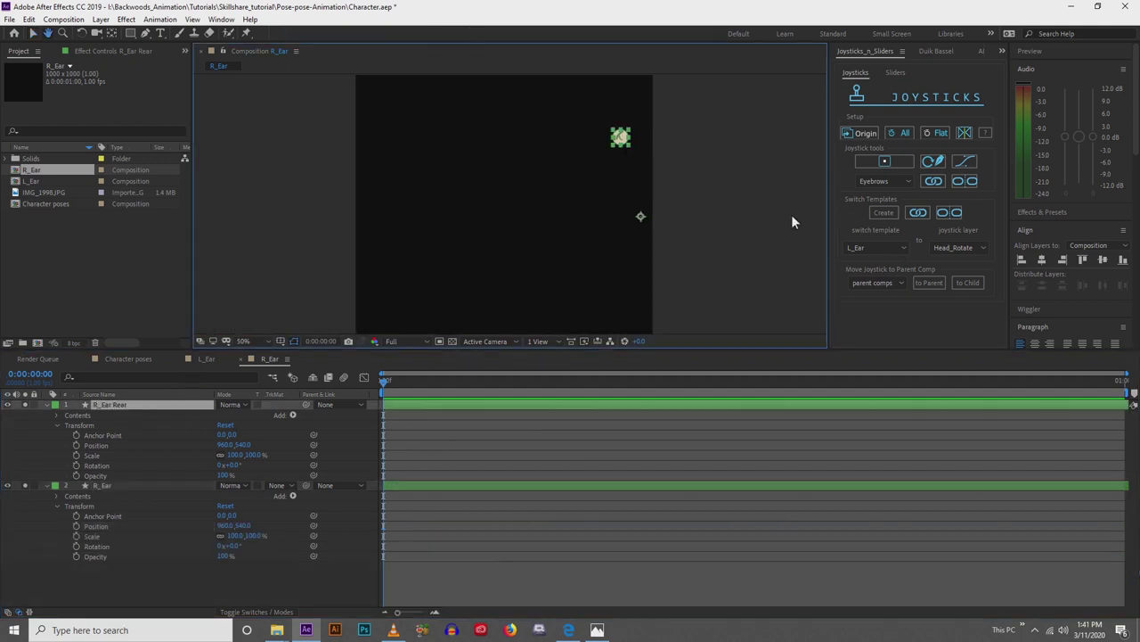
left_click(1042, 260)
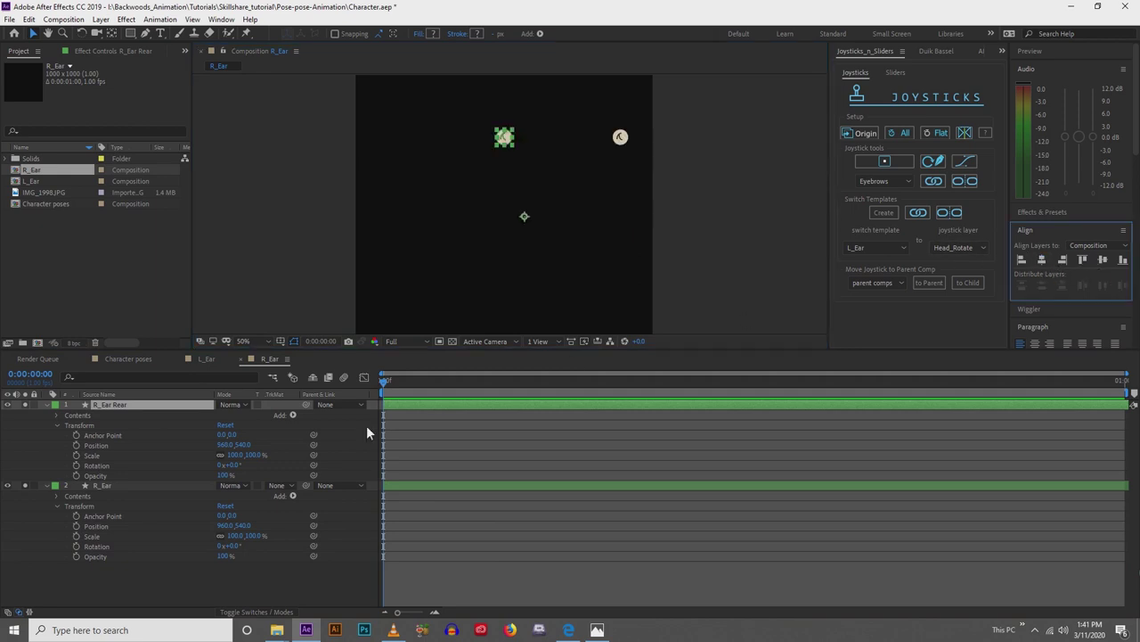
left_click(152, 489)
left_click(1042, 261)
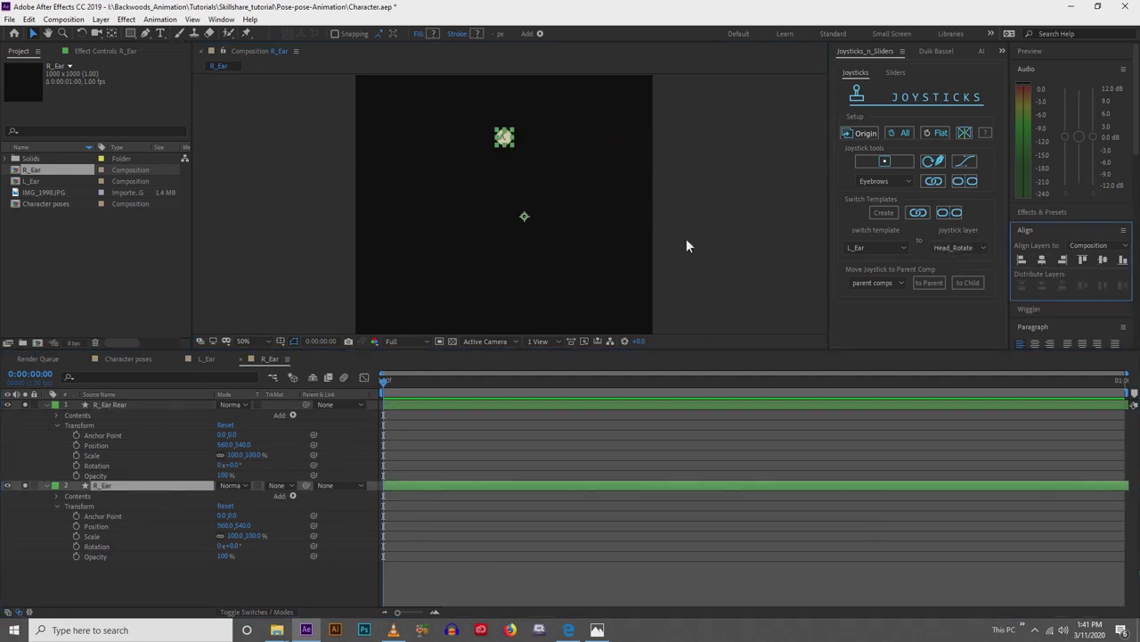
Move the R_Ear layer above R_Ear Rear in the layer order and collapse the properties of both layers.
left_click(48, 405)
left_click_drag(102, 406, 107, 488)
left_click(47, 405)
left_click(96, 405)
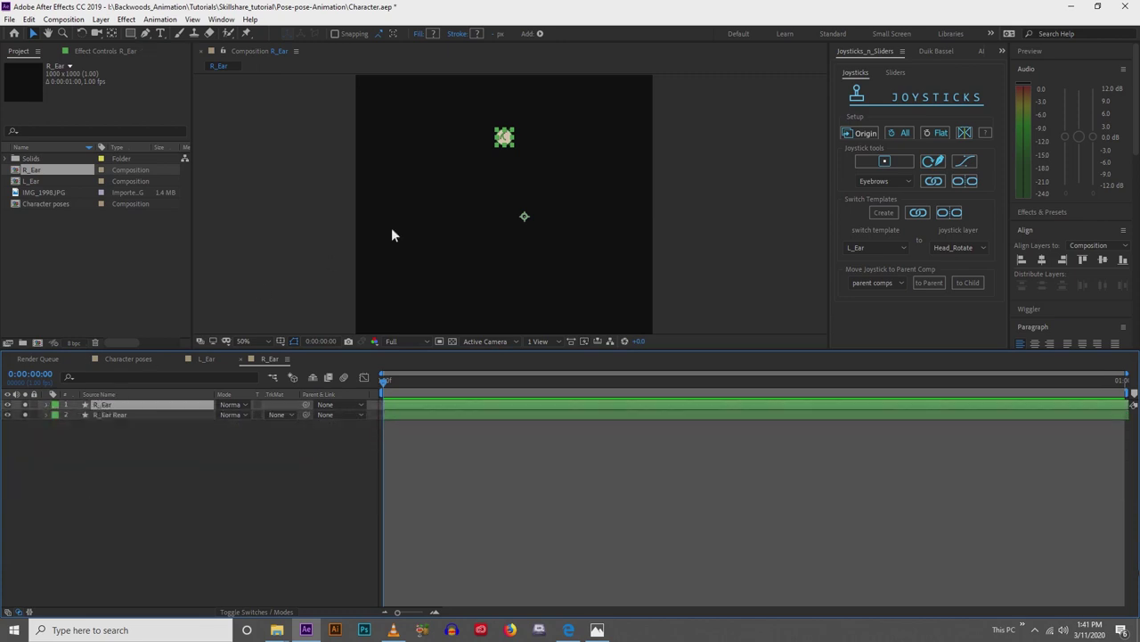
Separate the overlapping ears side by side, shifting R_Ear slightly right of center and R_Ear Rear slightly left.
scroll(394, 226, "up", 1)
left_click_drag(496, 197, 462, 275)
scroll(459, 197, "down", 2)
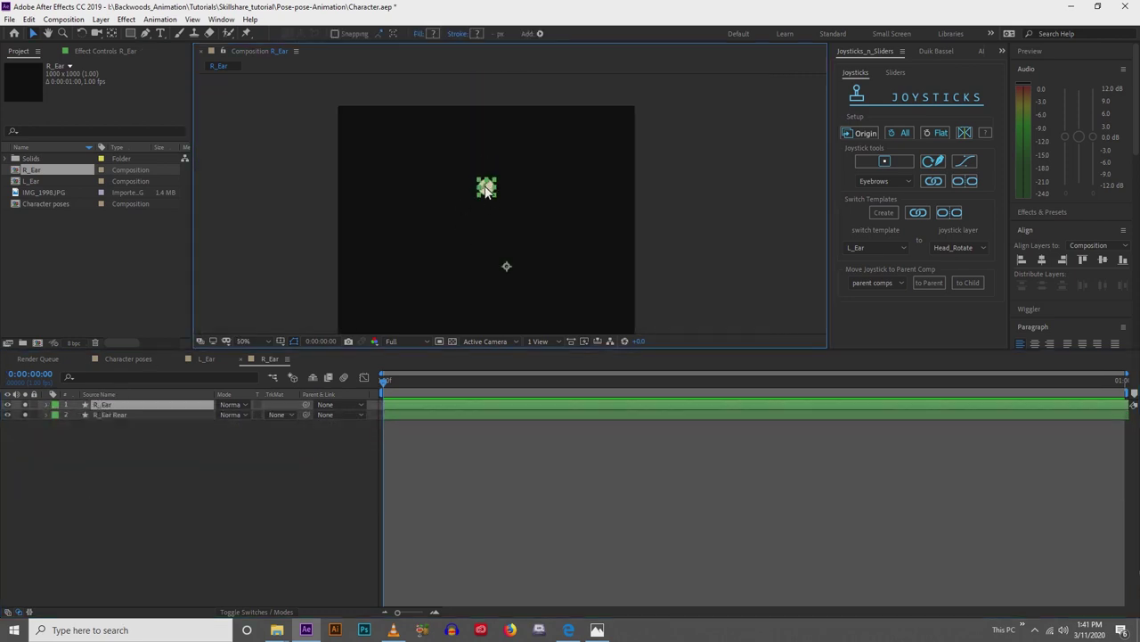
left_click_drag(486, 195, 501, 194)
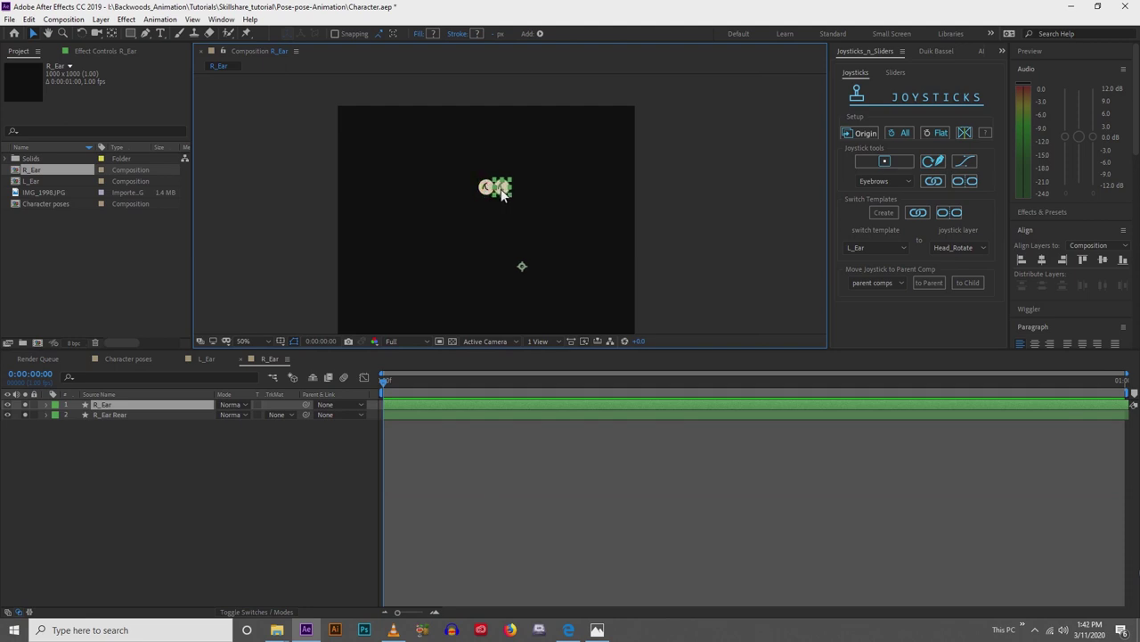
key("Return")
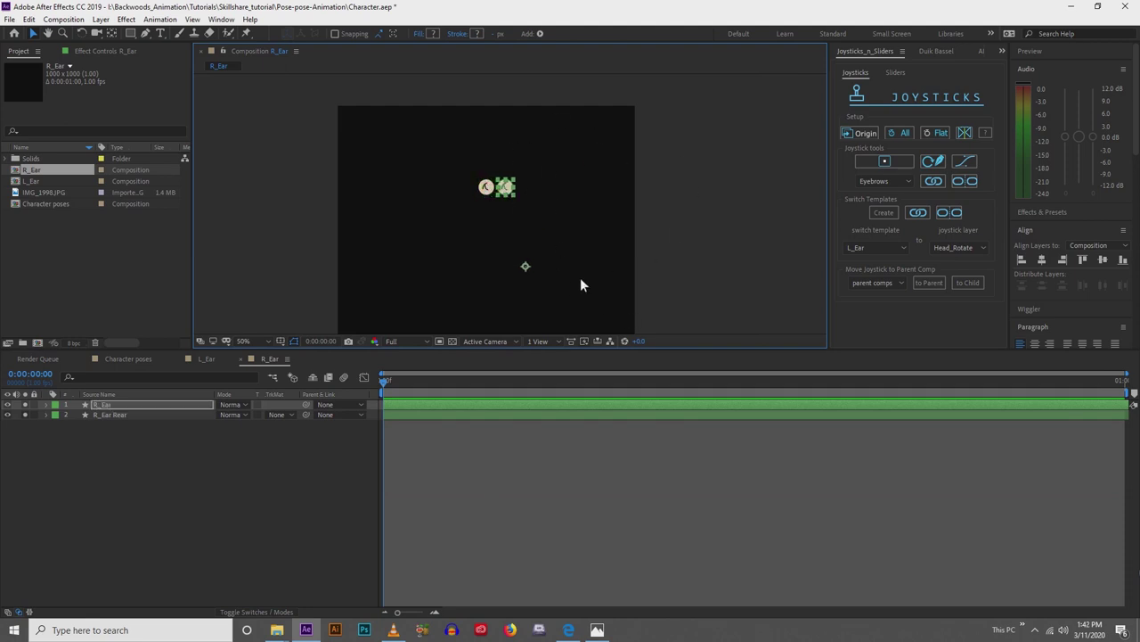
left_click(176, 415)
left_click_drag(487, 195, 471, 194)
key("Return")
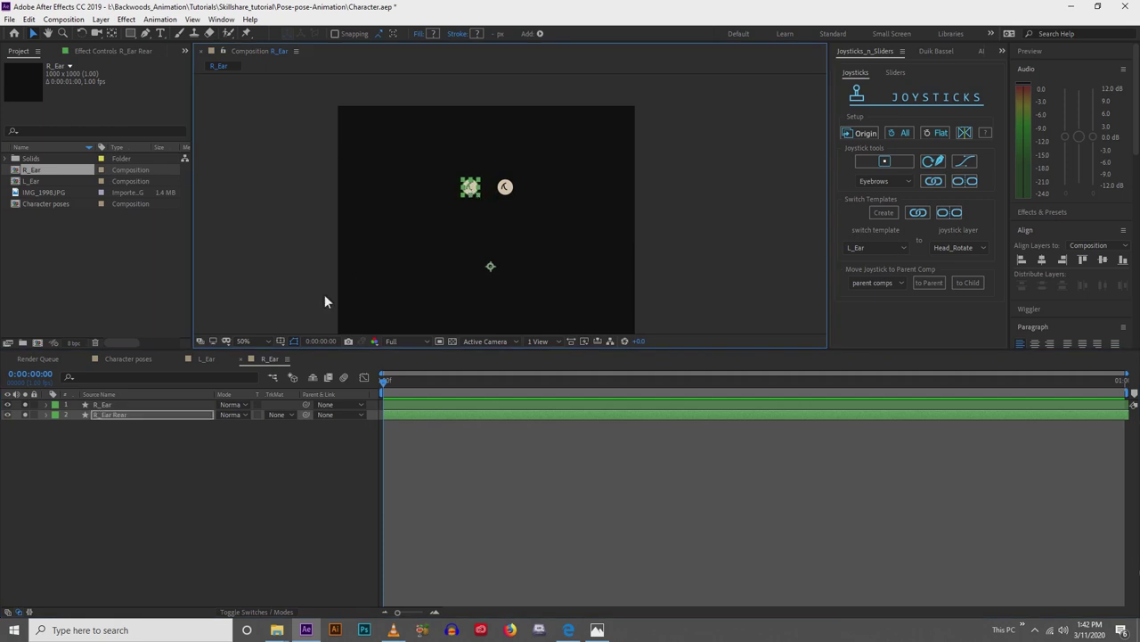
left_click(228, 478)
In Character poses, bind the R_Ear switch template to the Head_Rotate joystick for the R_Ear layer.
left_click(114, 361)
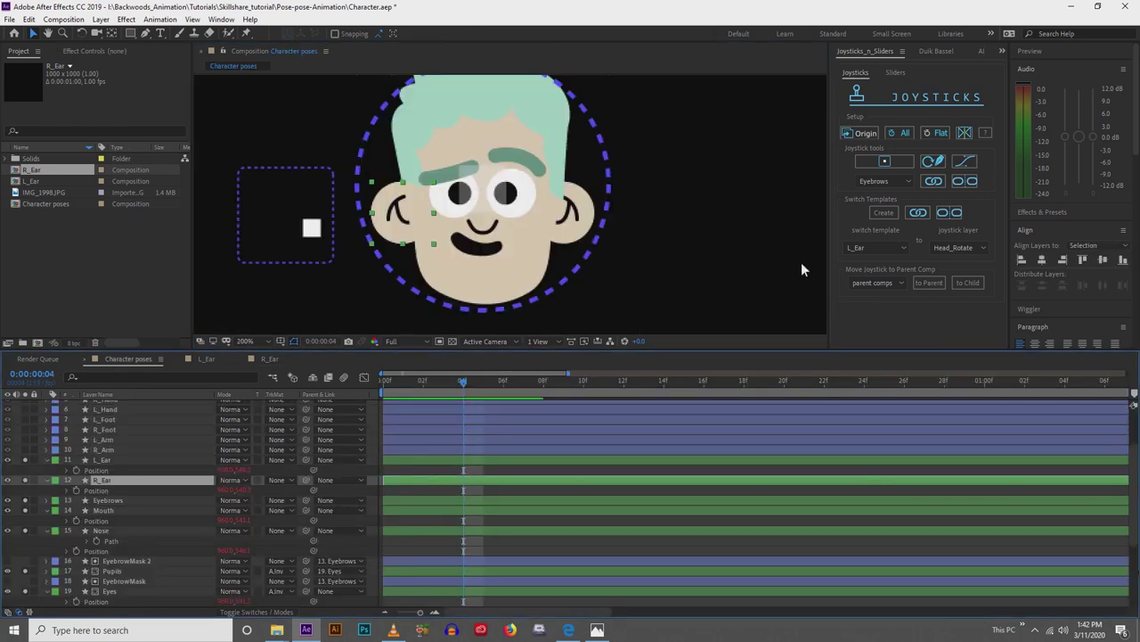
left_click(859, 250)
left_click(869, 274)
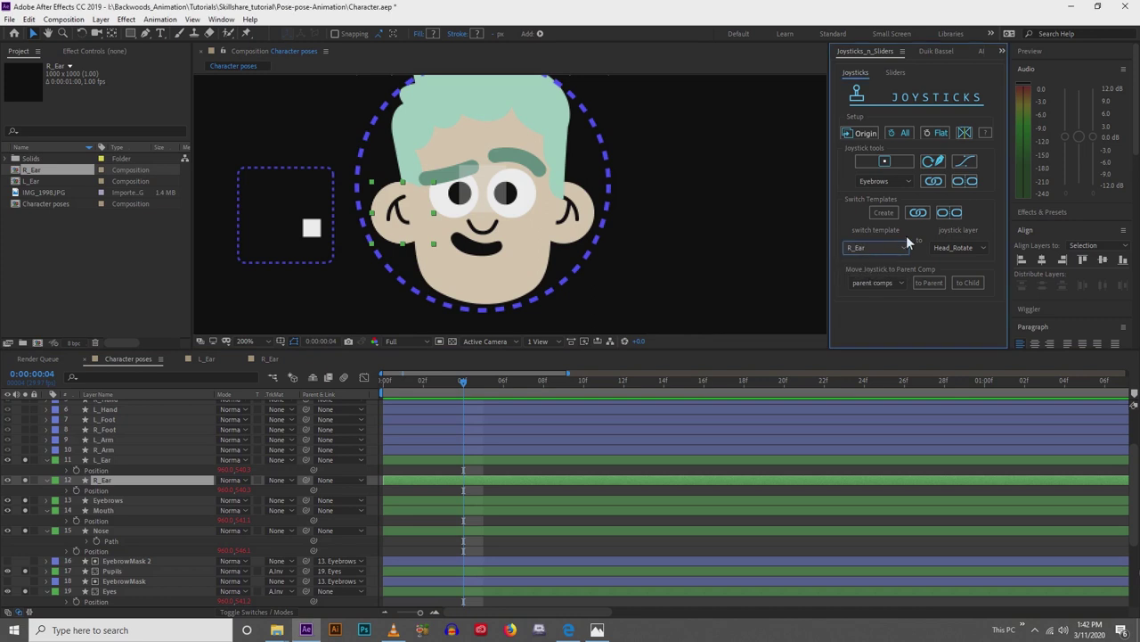
left_click(960, 246)
left_click(945, 272)
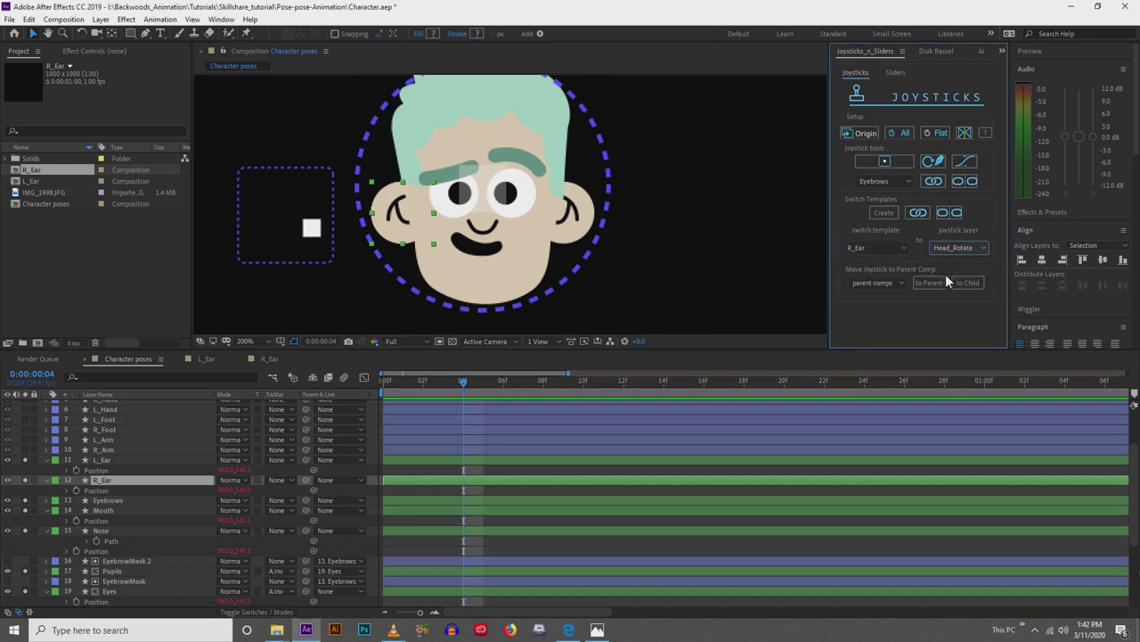
left_click(918, 212)
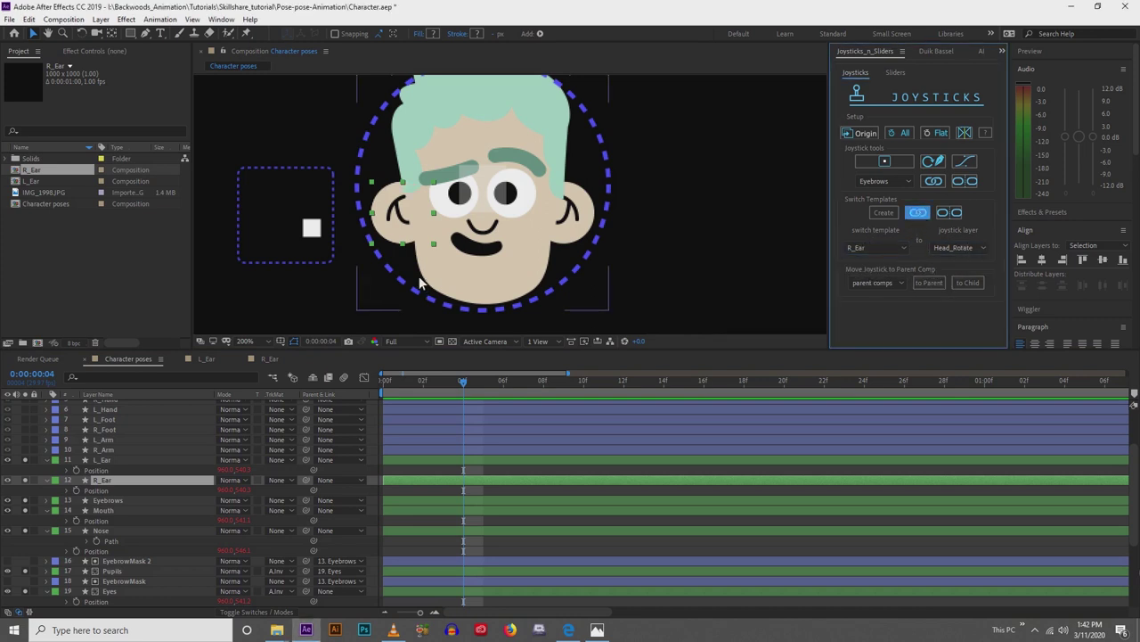
Test the head turn with the Head_Rotate joystick, save the project and center the joystick horizontally.
left_click(490, 192)
mouse_move(501, 188)
left_mouse_down()
mouse_move(519, 191)
mouse_move(429, 192)
mouse_move(596, 191)
mouse_move(366, 196)
mouse_move(490, 195)
left_mouse_up()
key("ctrl+s")
scroll(467, 196, "down", 1)
key("v")
left_click(1042, 259)
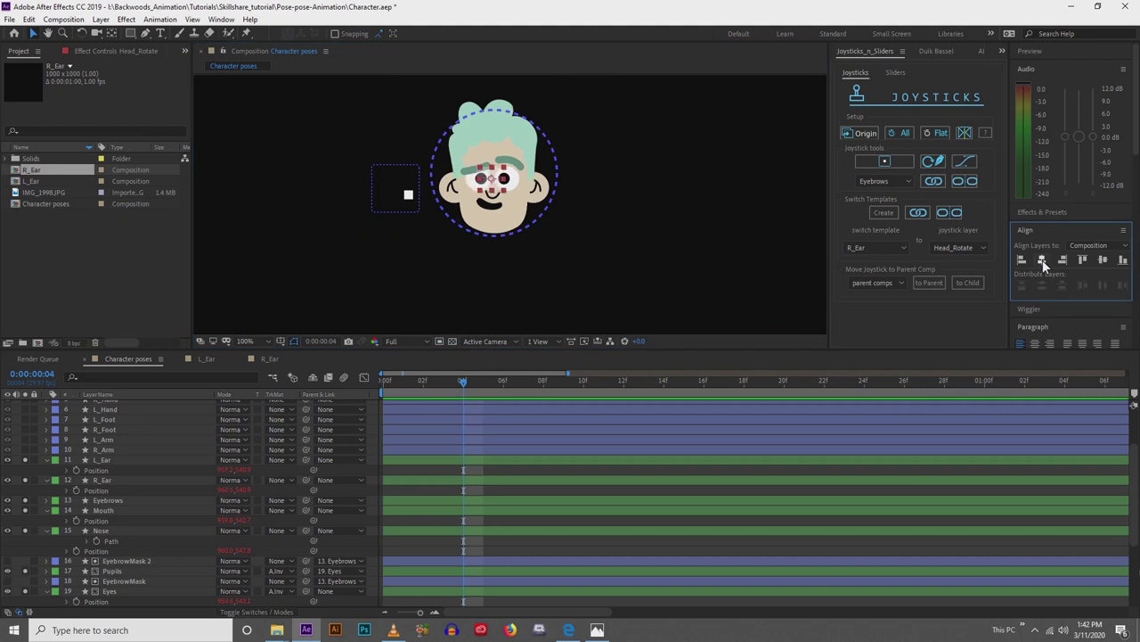
Test the face movement again with the Head_Rotate joystick and undo the joystick's last move.
scroll(545, 222, "up", 2)
key("h")
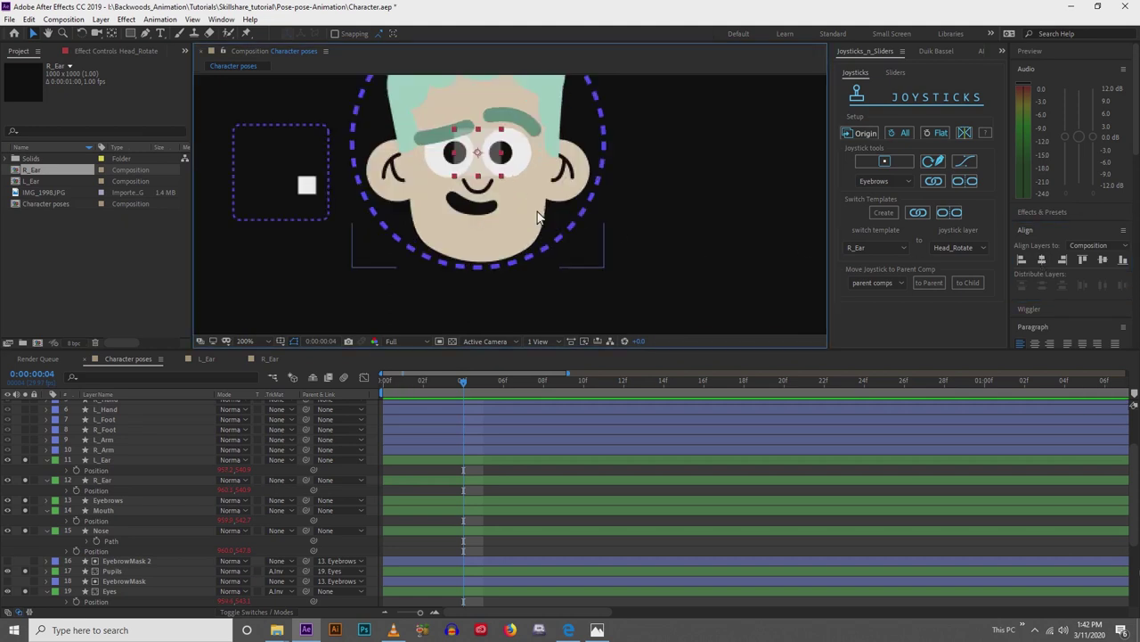
left_click_drag(473, 236, 466, 310)
key("v")
left_click_drag(469, 212, 471, 186)
key("ctrl+z")
key("c")
key("comma")
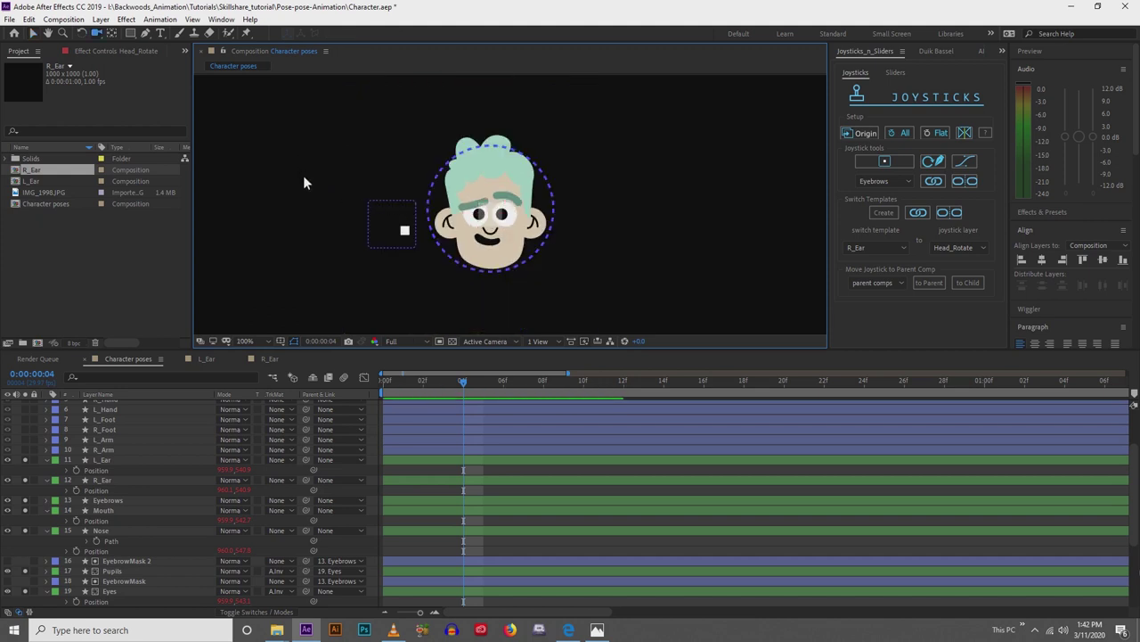
left_click_drag(303, 176, 311, 155)
key("v")
left_click(312, 160)
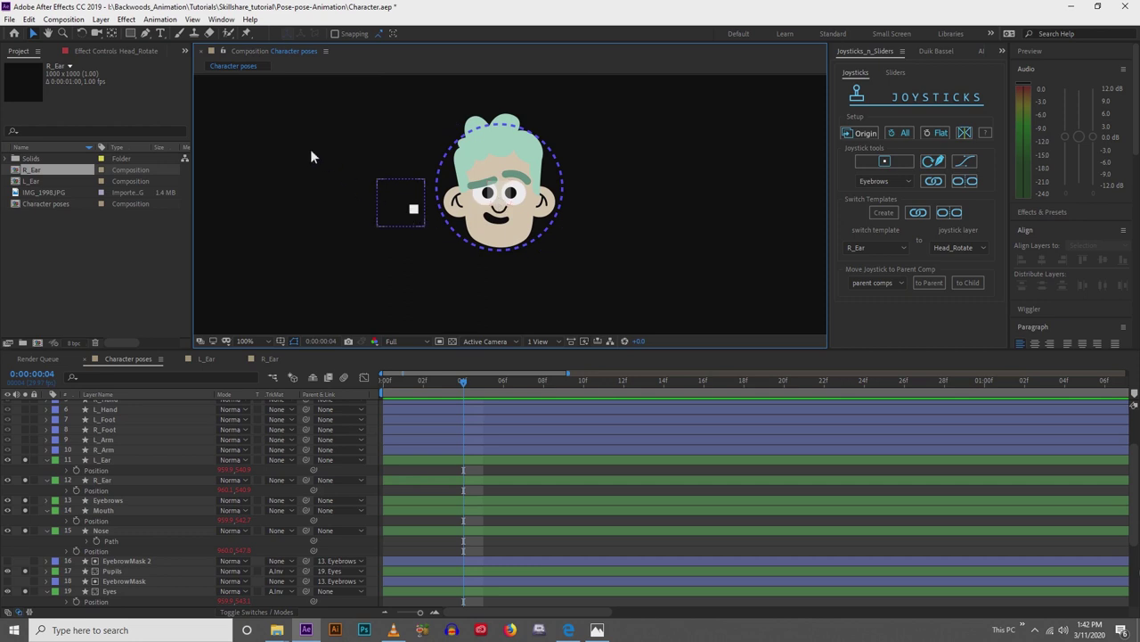
Purge all memory and the disk cache, accepting deletion of all cached files.
left_click(29, 19)
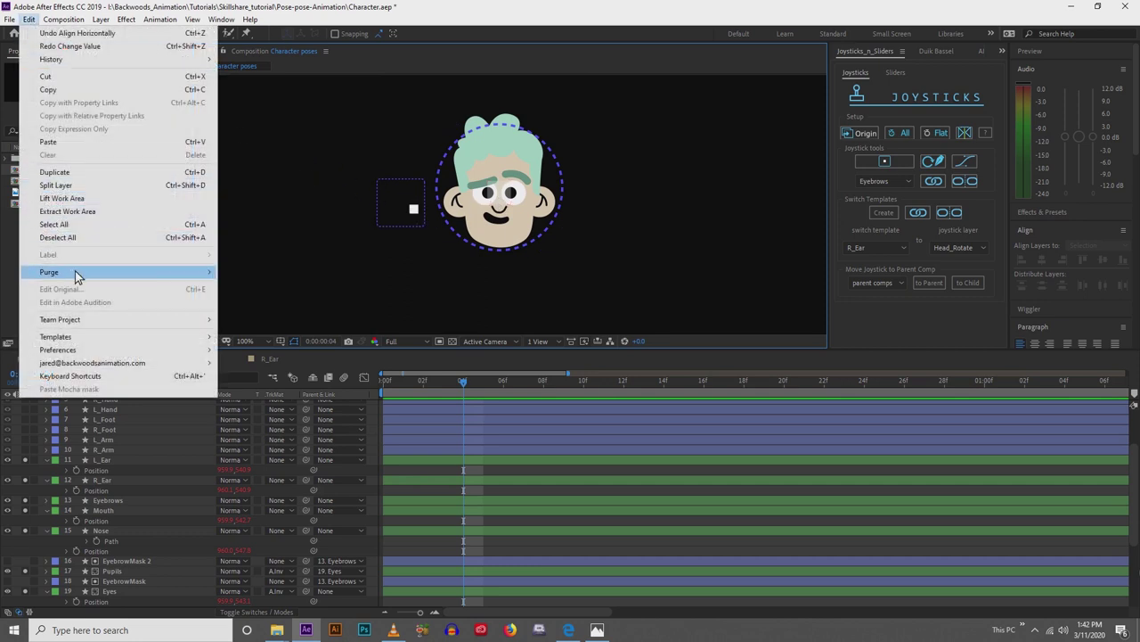
mouse_move(75, 271)
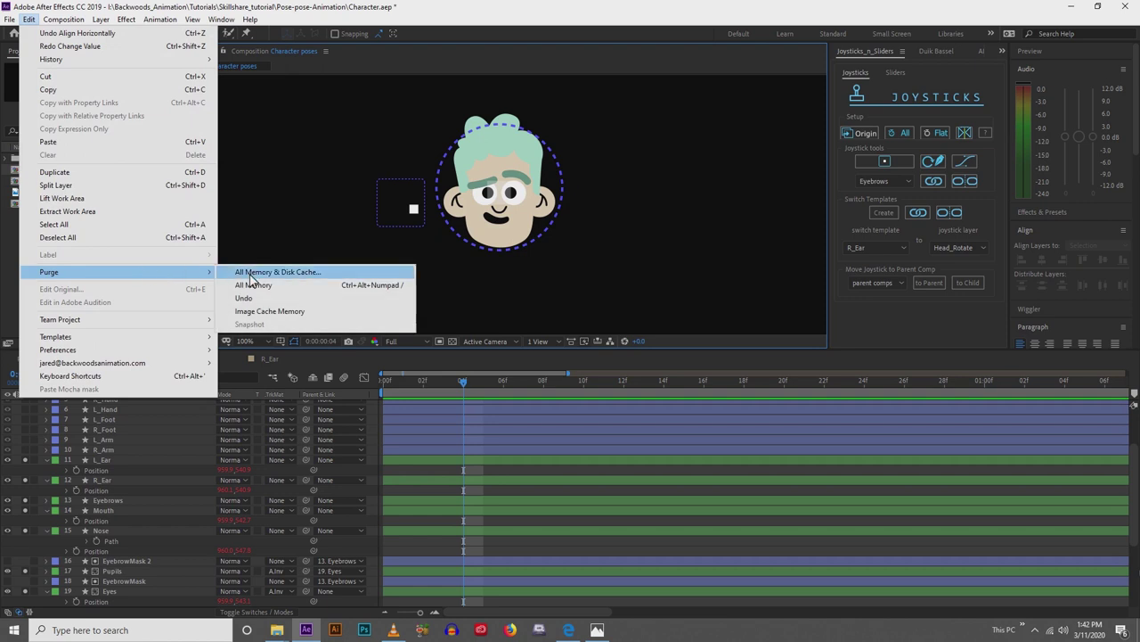
left_click(251, 276)
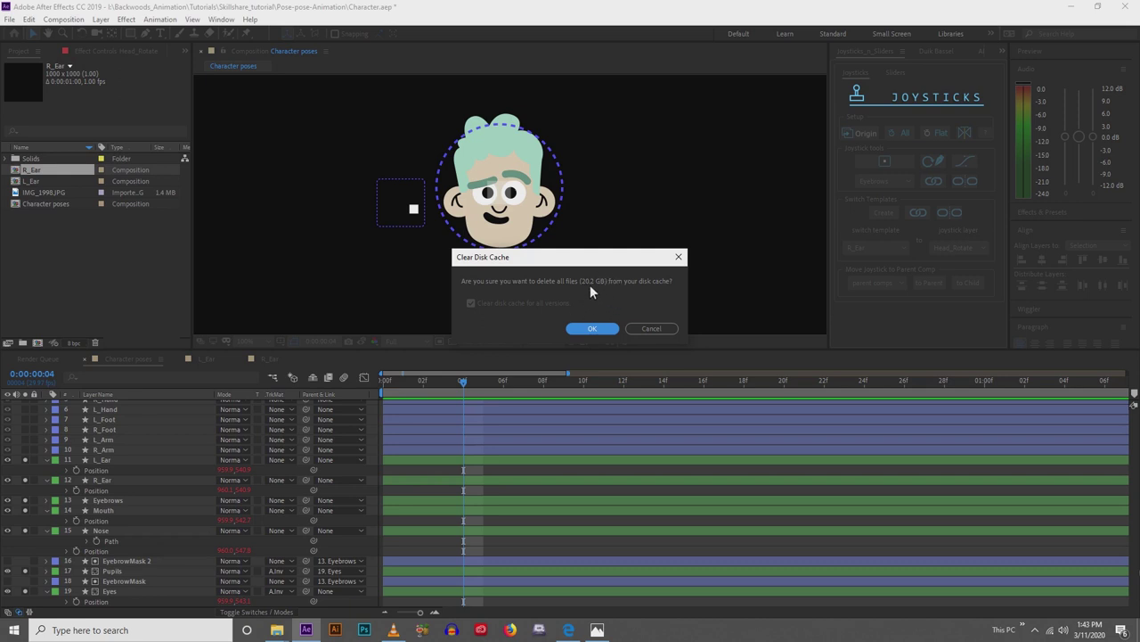
left_click(594, 329)
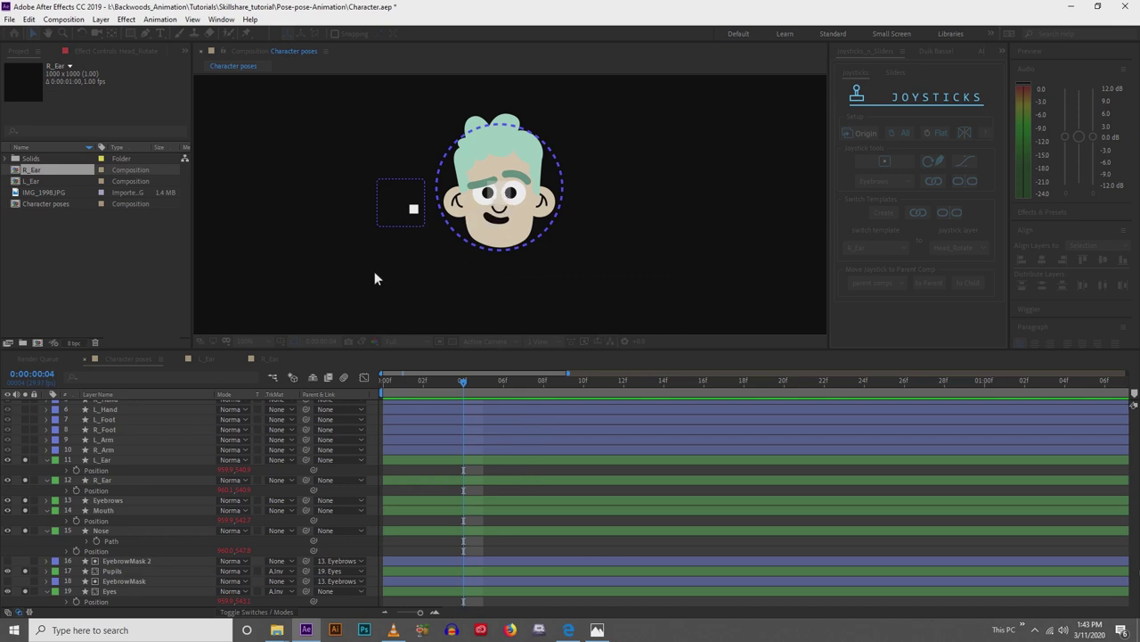
Recheck the head turn by moving the Head_Rotate joystick around and returning it close to its center.
left_click(472, 198)
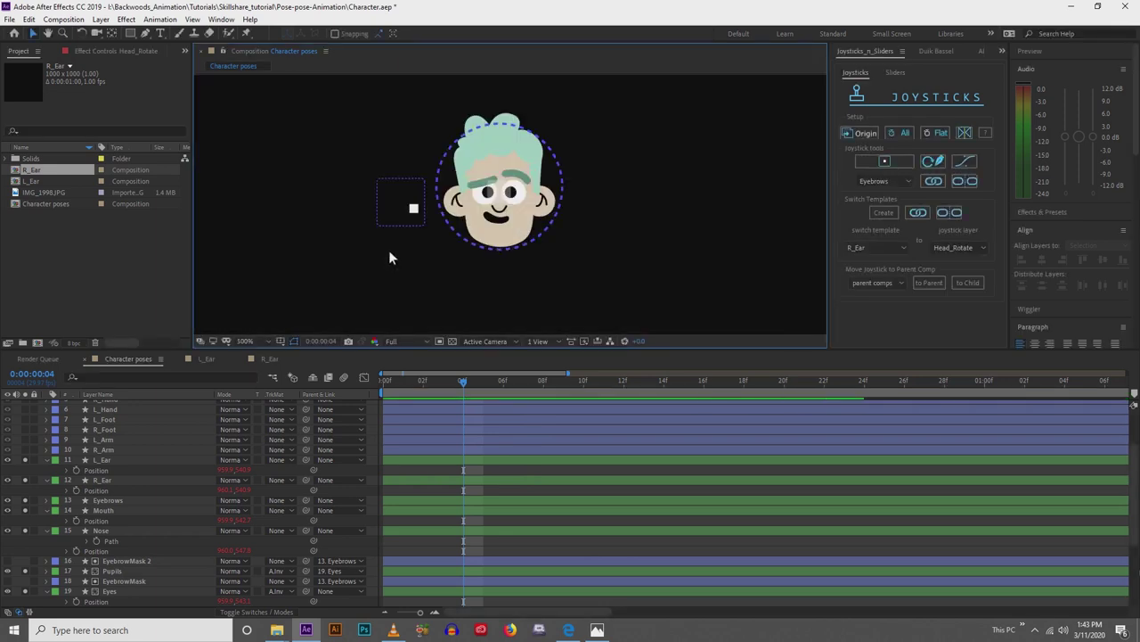
mouse_move(473, 197)
left_mouse_down()
mouse_move(508, 181)
mouse_move(474, 191)
mouse_move(486, 212)
mouse_move(501, 199)
mouse_move(491, 198)
left_mouse_up()
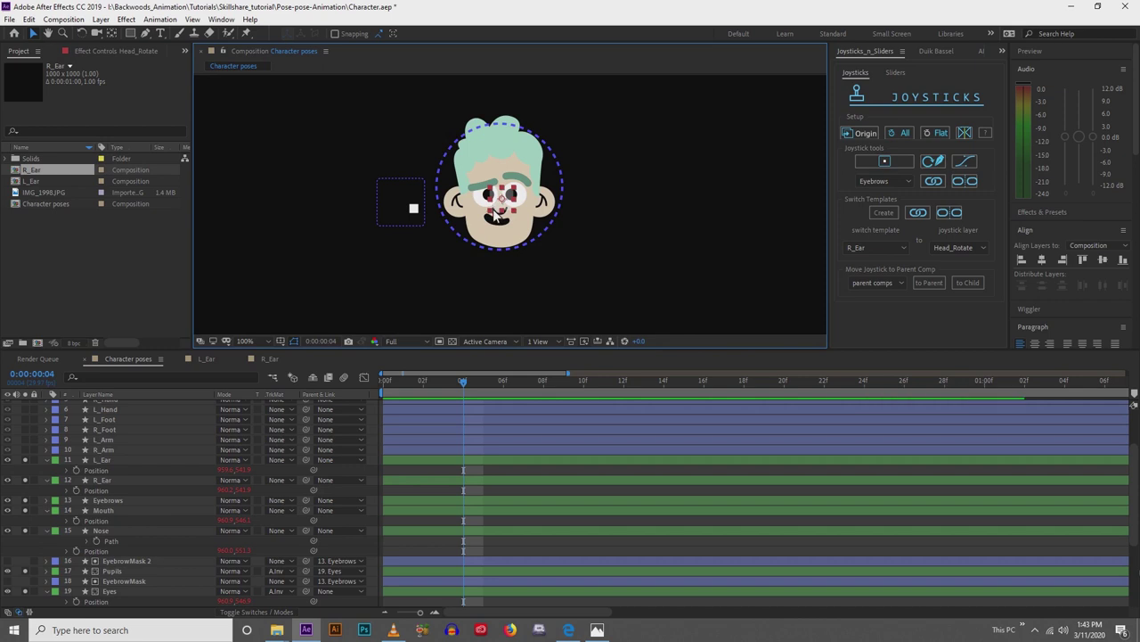
left_click_drag(427, 254, 414, 238)
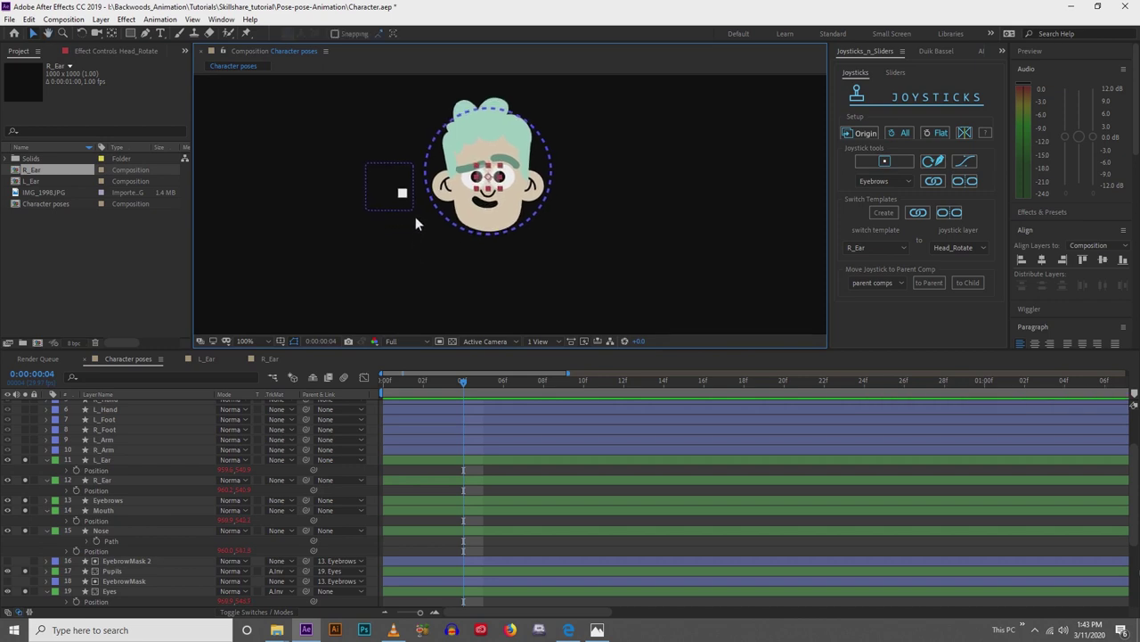
scroll(416, 220, "up", 2)
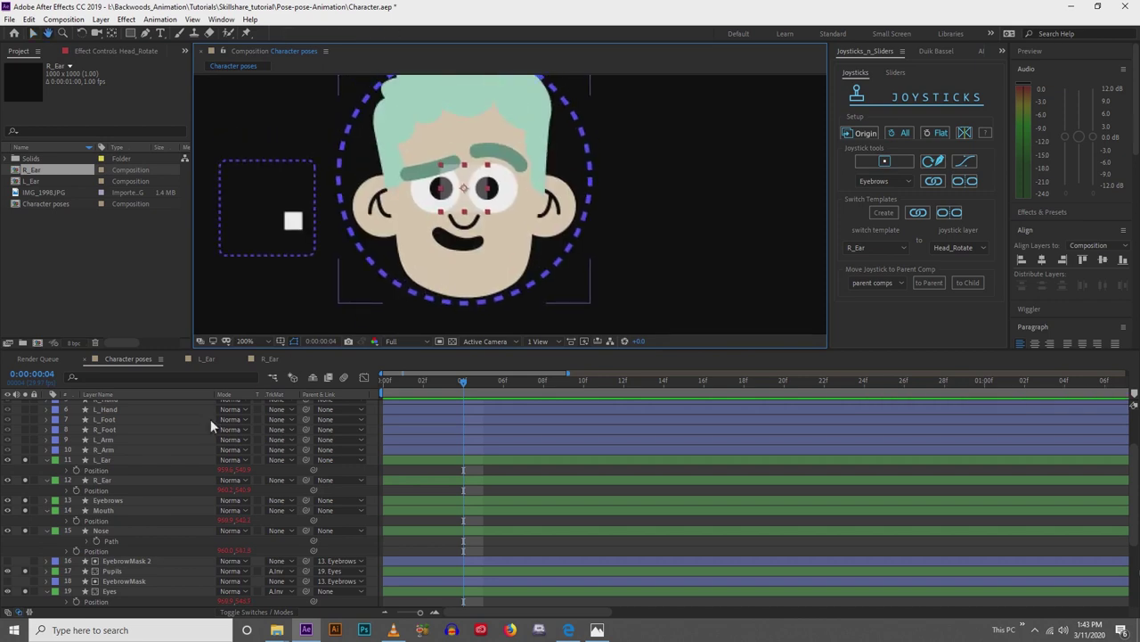
Enable keyframing for the Position of Ellipse 2 in the Pupils layer at frame 0.
scroll(116, 449, "up", 2)
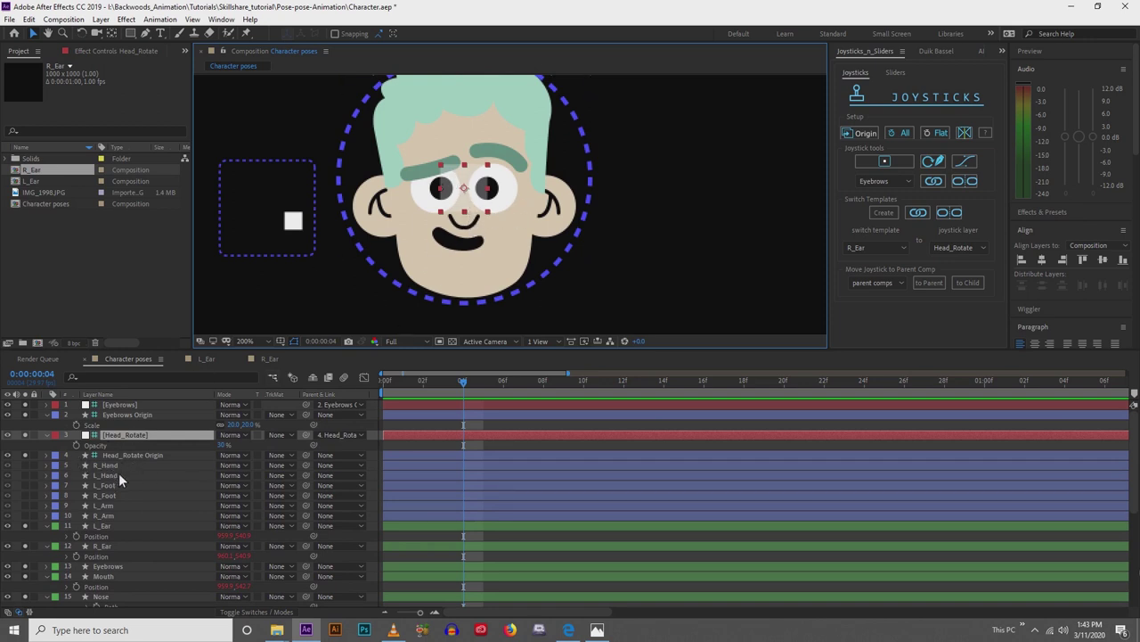
scroll(116, 477, "down", 3)
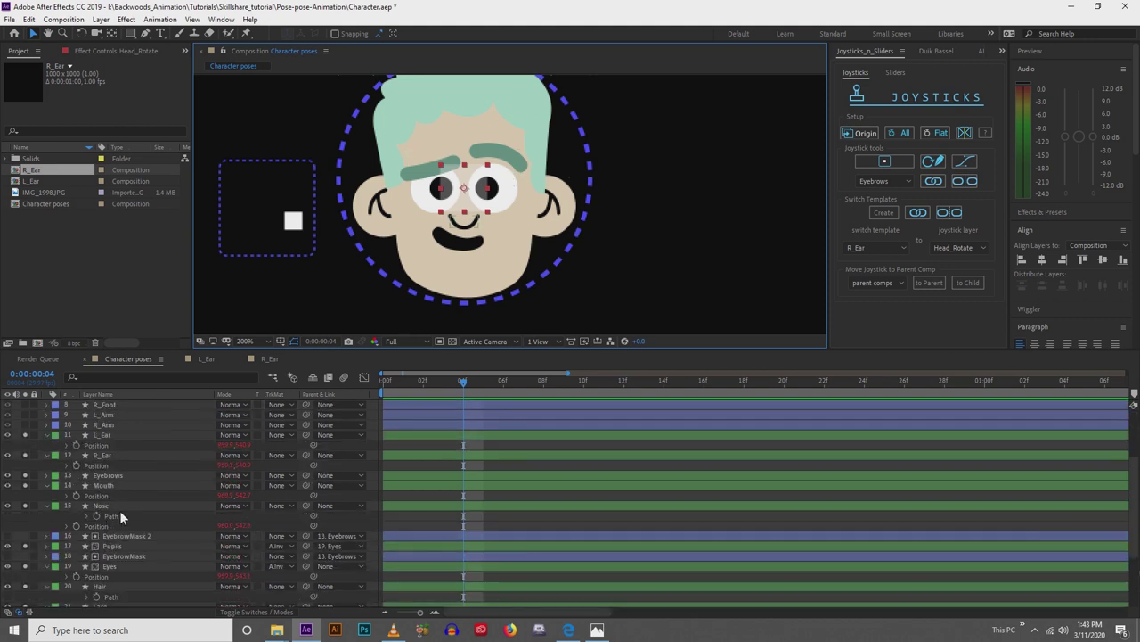
scroll(114, 481, "down", 1)
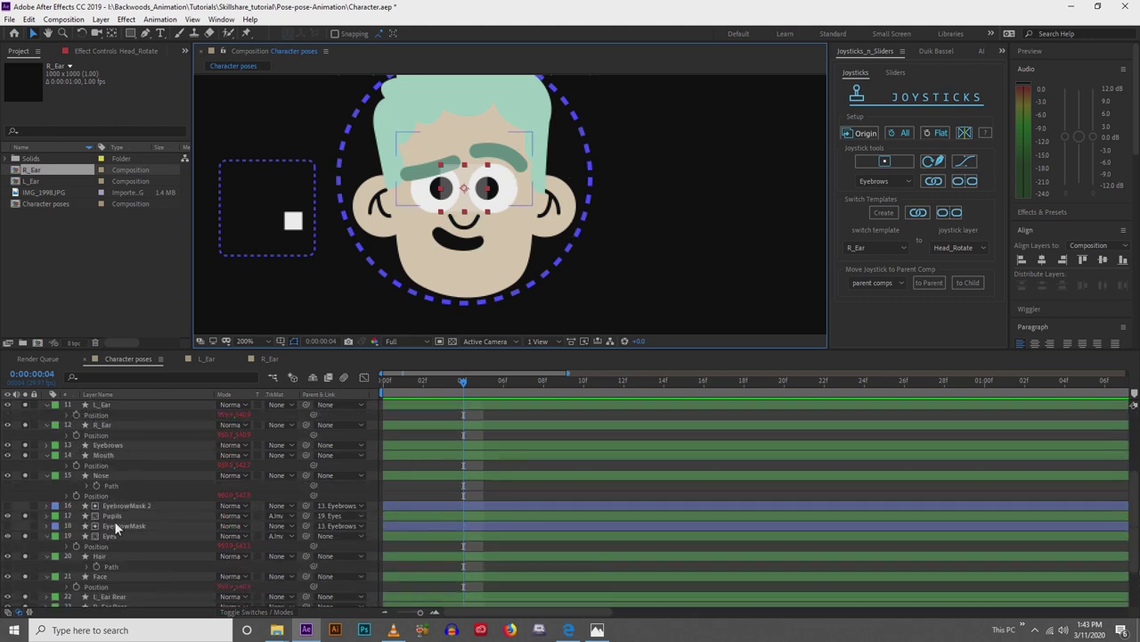
left_click(114, 516)
left_click(48, 516)
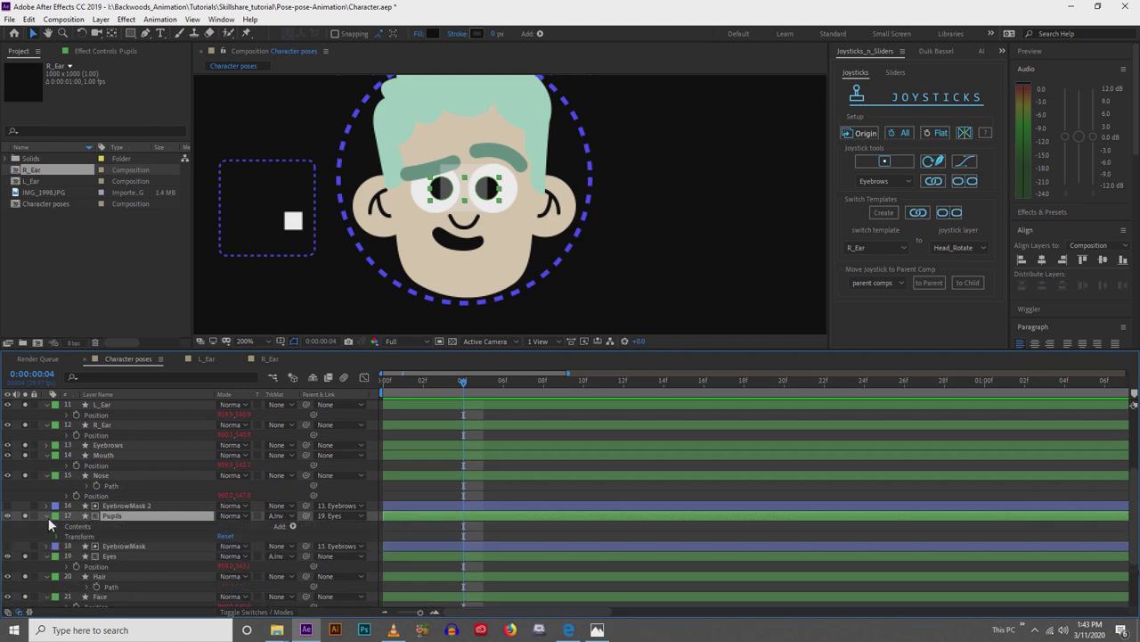
left_click(67, 525)
left_click_drag(410, 386, 310, 383)
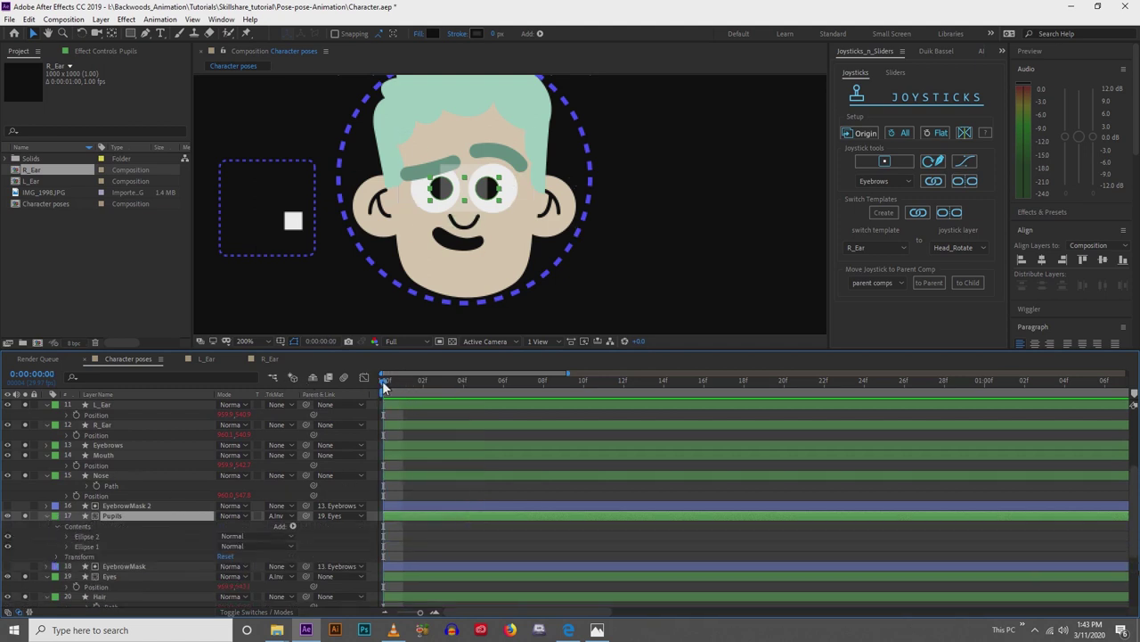
left_click(66, 537)
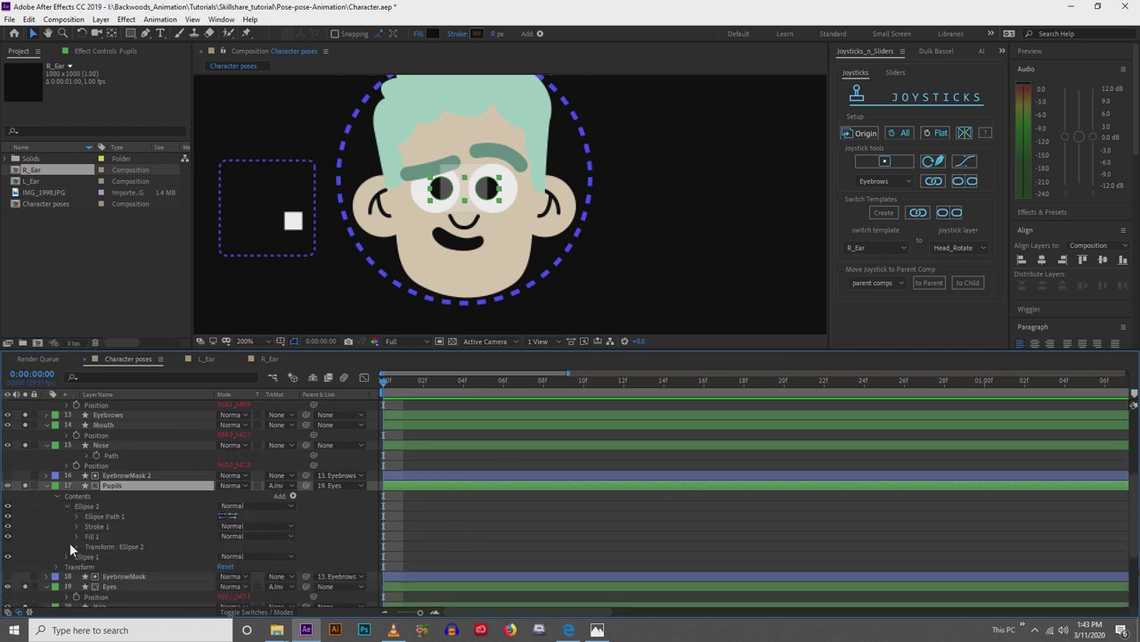
left_click(78, 546)
left_click(97, 548)
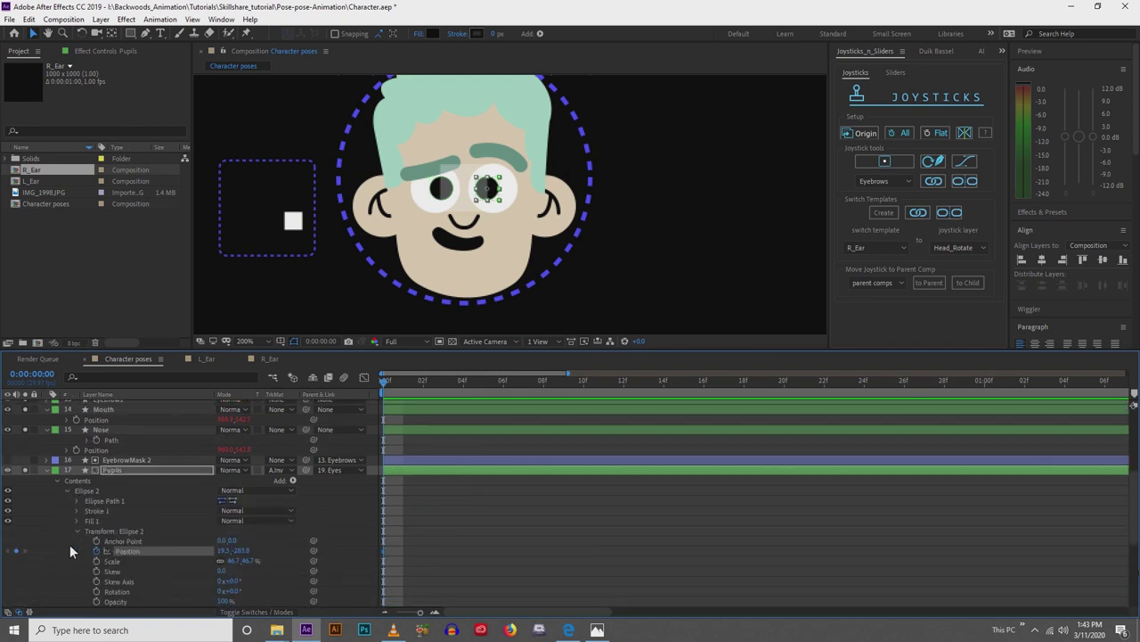
Enable keyframing for the Position of Ellipse 1 at frame 0 and show only the keyframed properties of the Pupils layer.
scroll(69, 544, "down", 3)
left_click(66, 522)
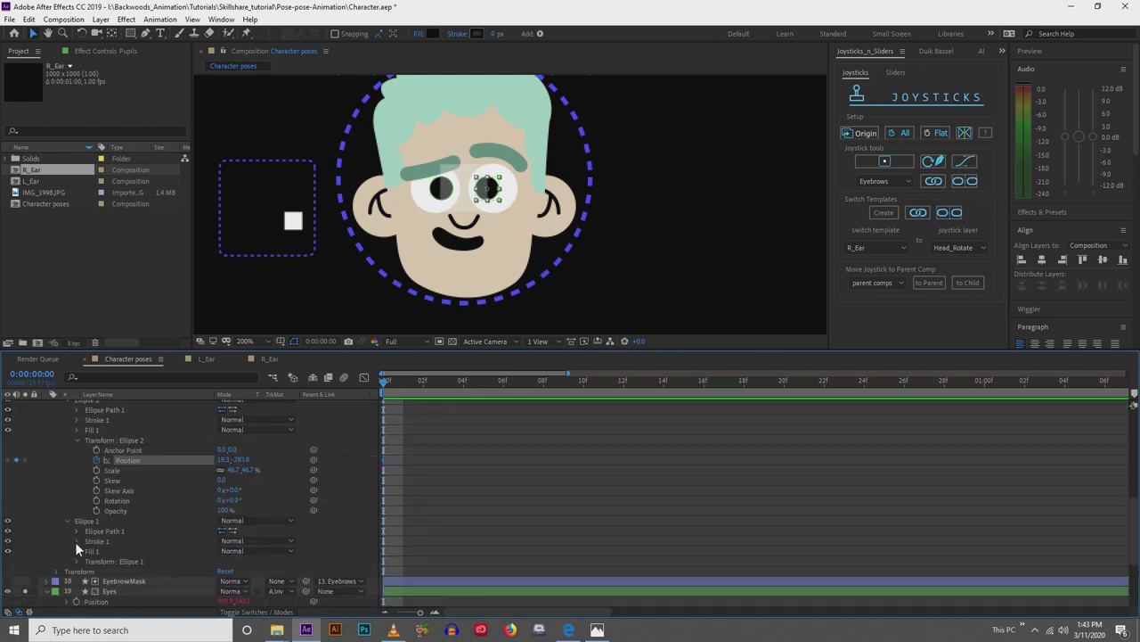
left_click(78, 561)
scroll(90, 570, "down", 3)
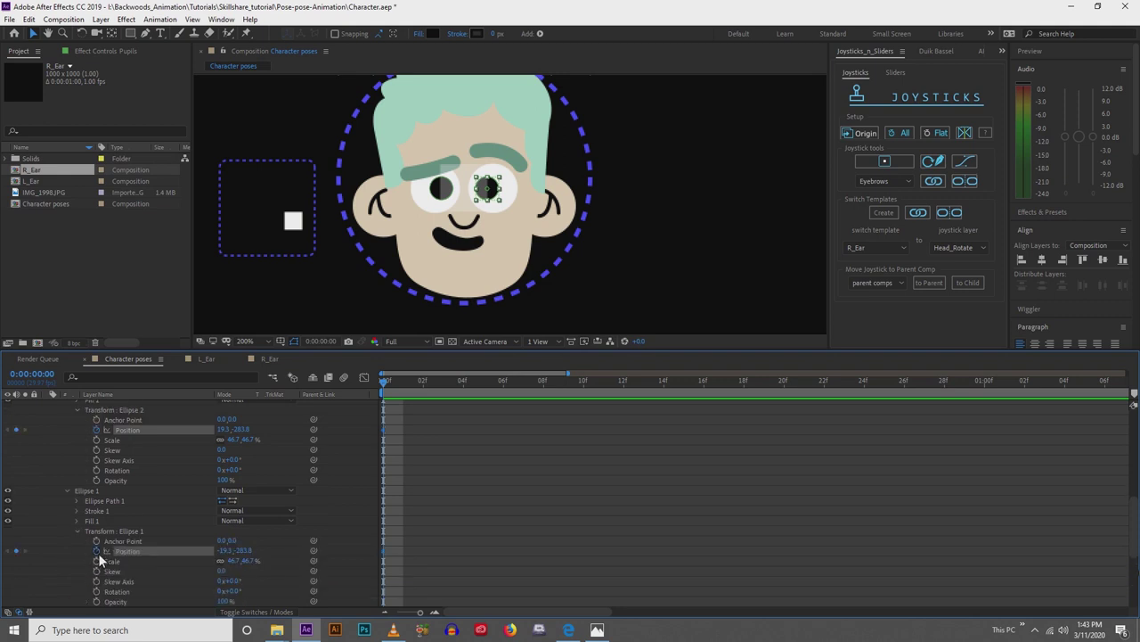
left_click(96, 551)
scroll(431, 482, "up", 4)
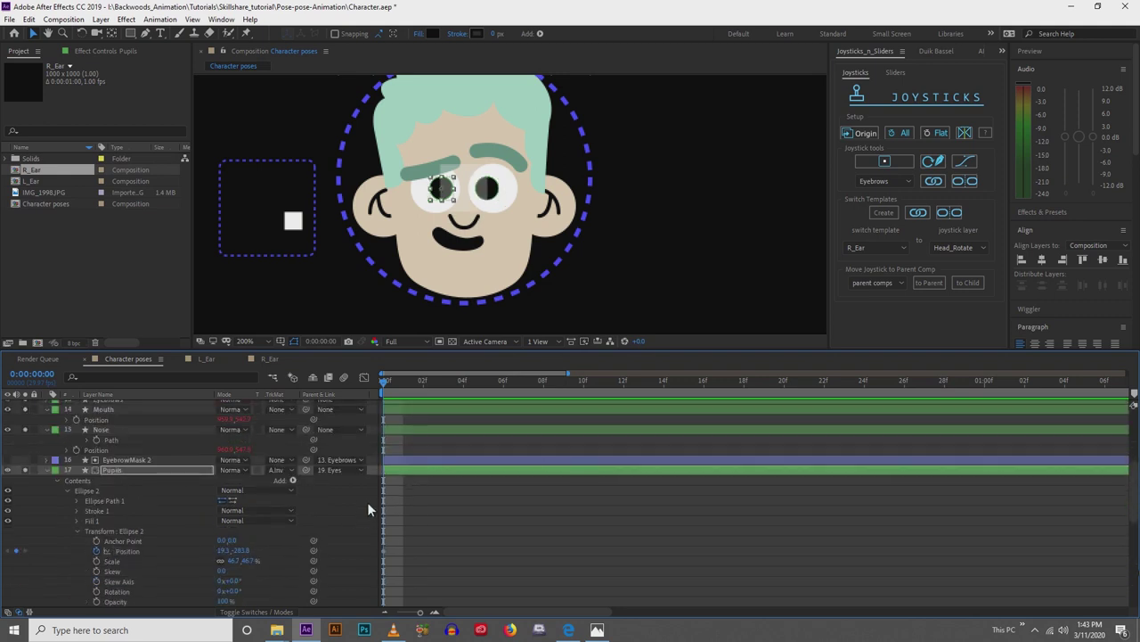
left_click(392, 471)
key("u")
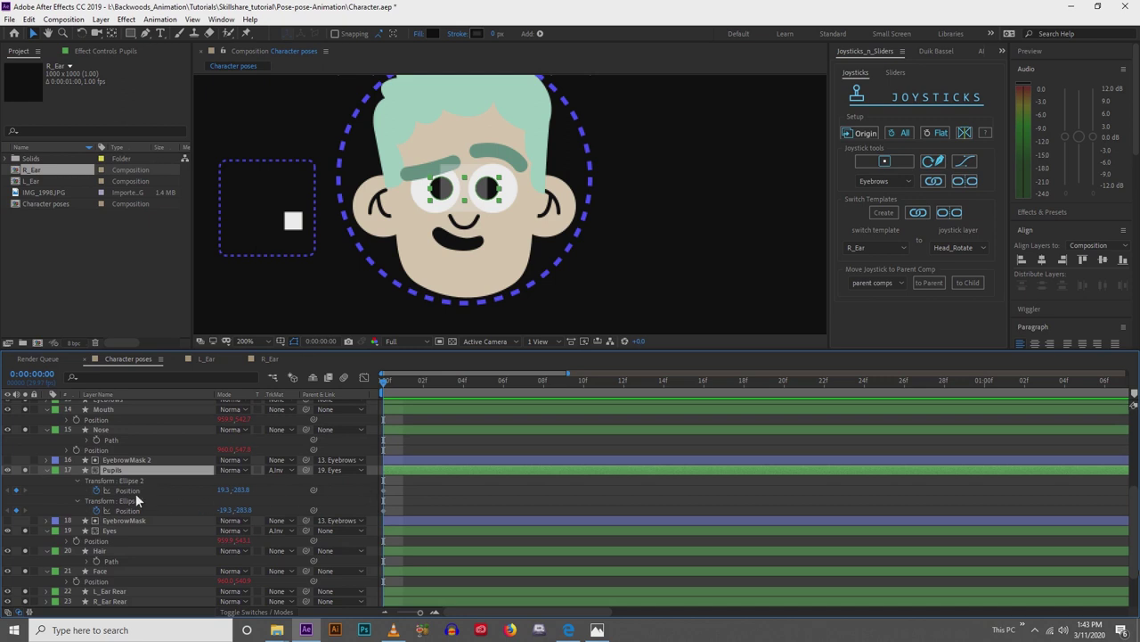
At frame 1, shift both pupils horizontally to the right, with Ellipse 1 at about X -8.8 and Ellipse 2 at about X 39.0.
left_click(399, 384)
scroll(468, 221, "up", 2)
left_click_drag(443, 174, 452, 201)
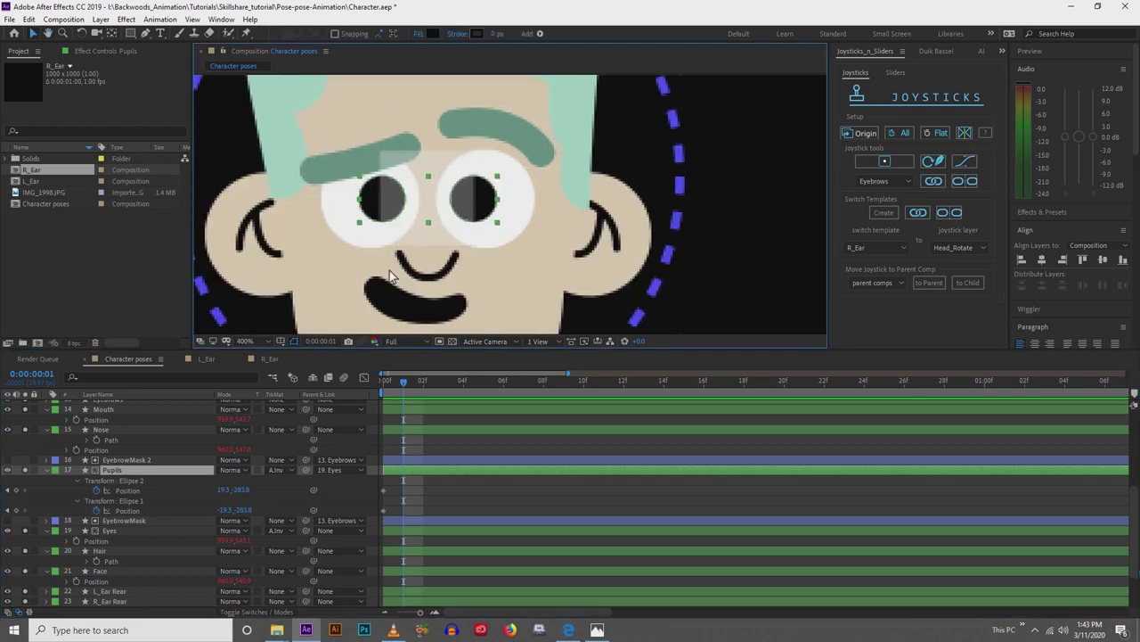
double_click(385, 212)
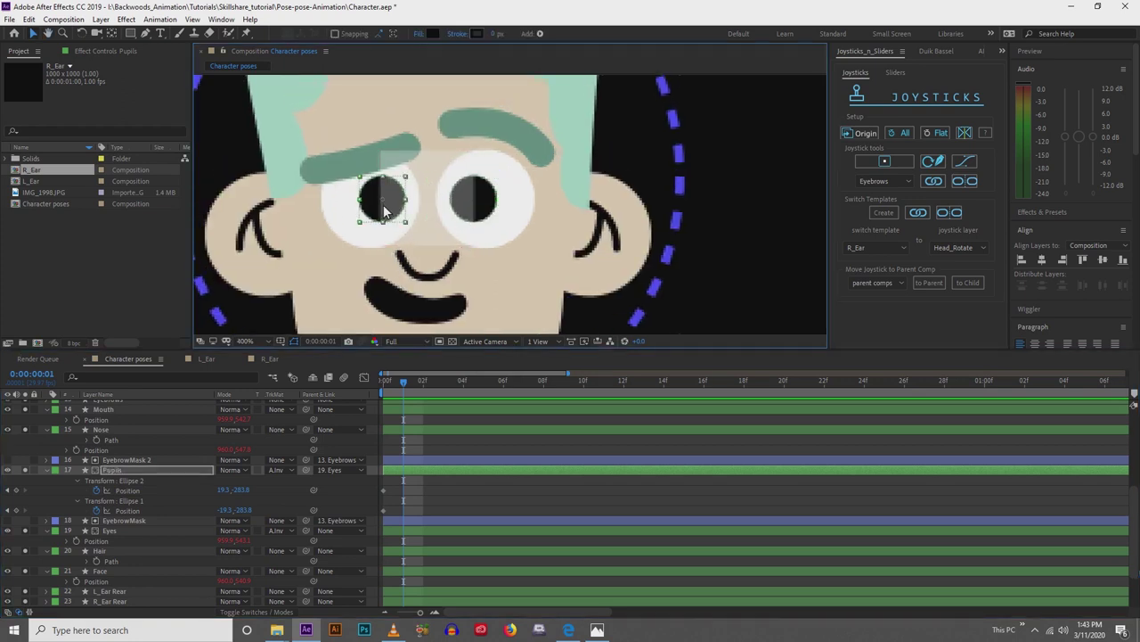
left_click_drag(383, 211, 408, 211)
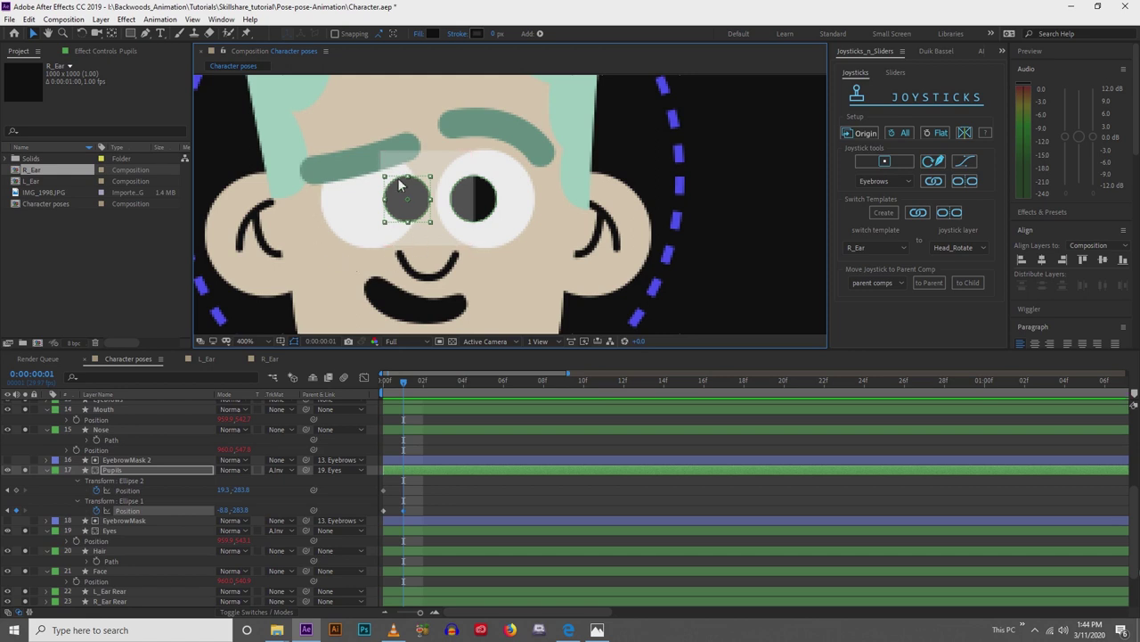
left_click(471, 197)
left_click_drag(489, 200, 532, 205)
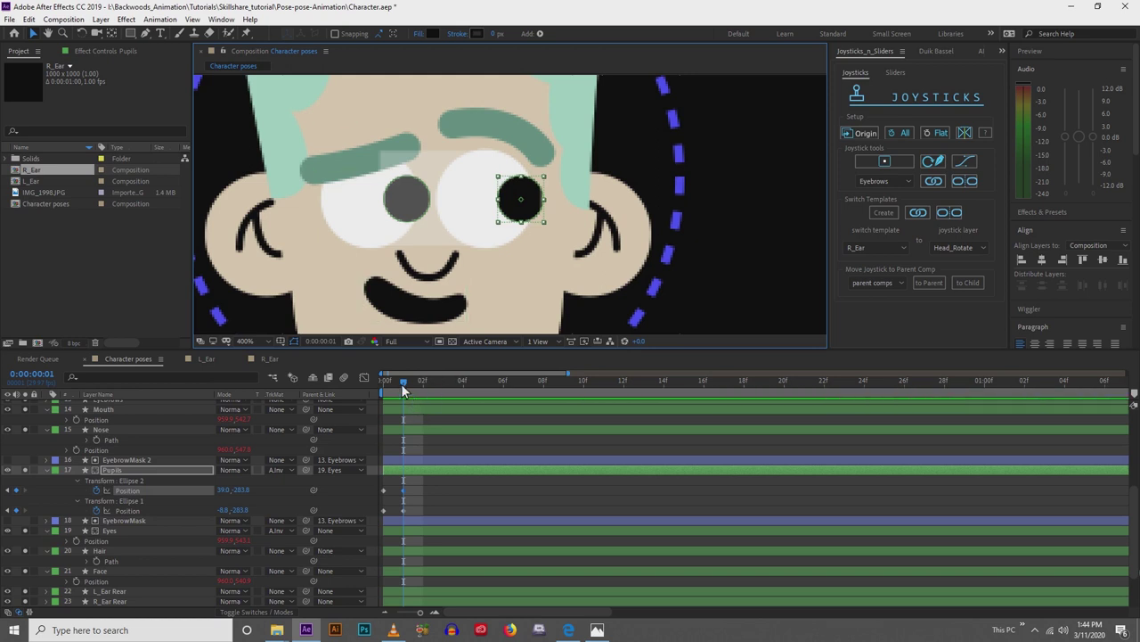
At frame 2, shift both pupils horizontally to the left, with Ellipse 2 at about X 6.3 and Ellipse 1 at about X -41.5.
left_click_drag(404, 383, 420, 387)
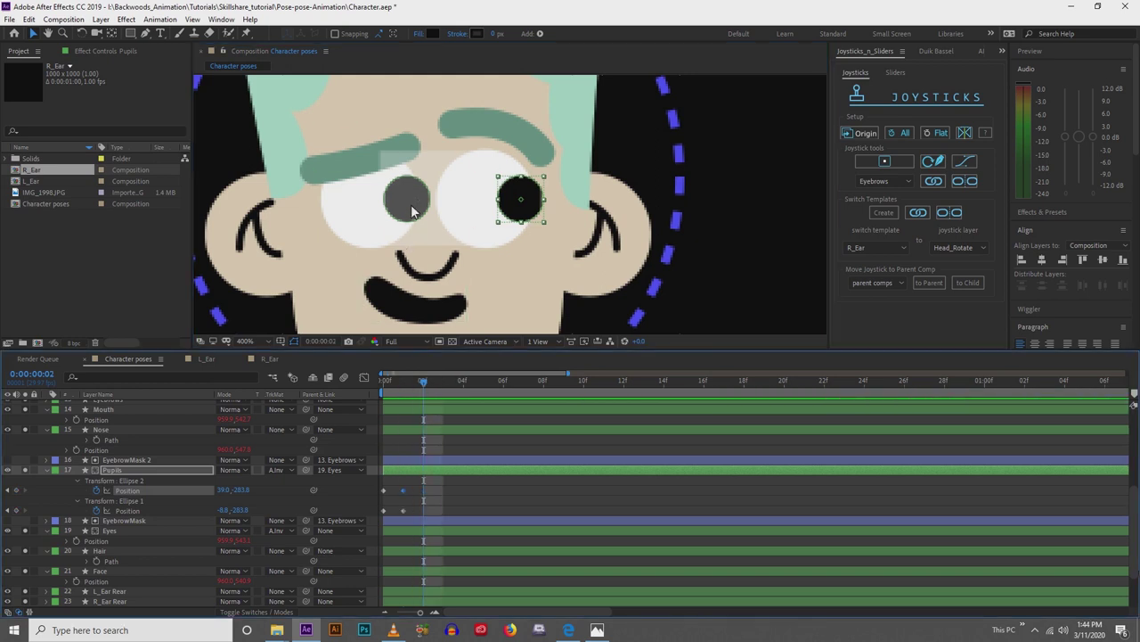
left_click_drag(397, 484, 410, 518)
left_click(522, 214)
left_click_drag(521, 214, 443, 214)
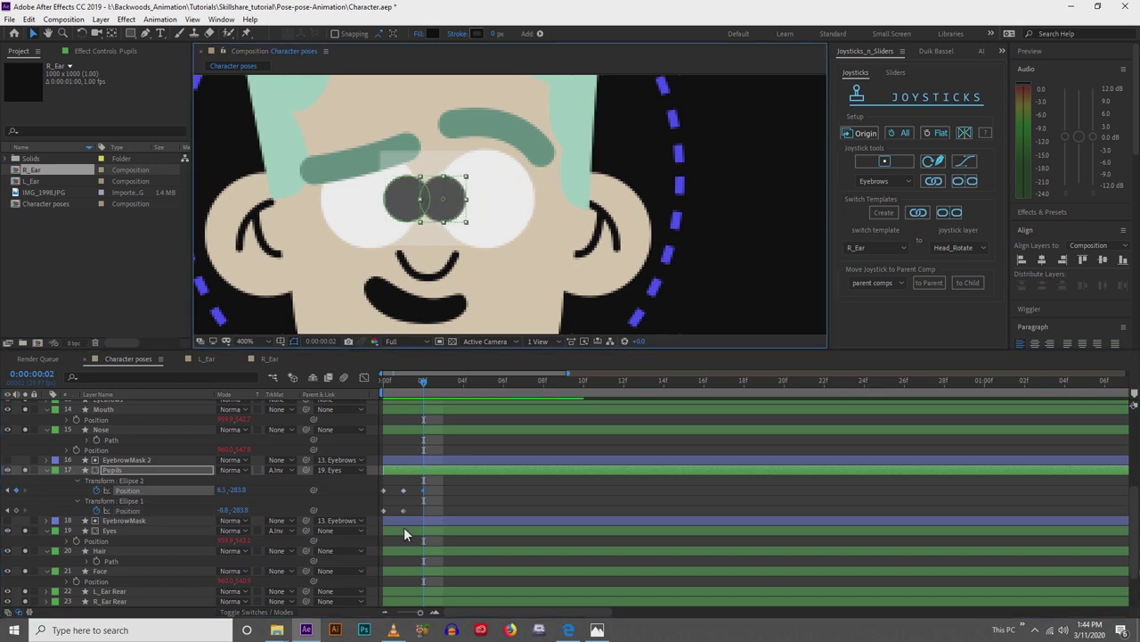
left_click(403, 511)
left_click_drag(358, 215, 308, 213)
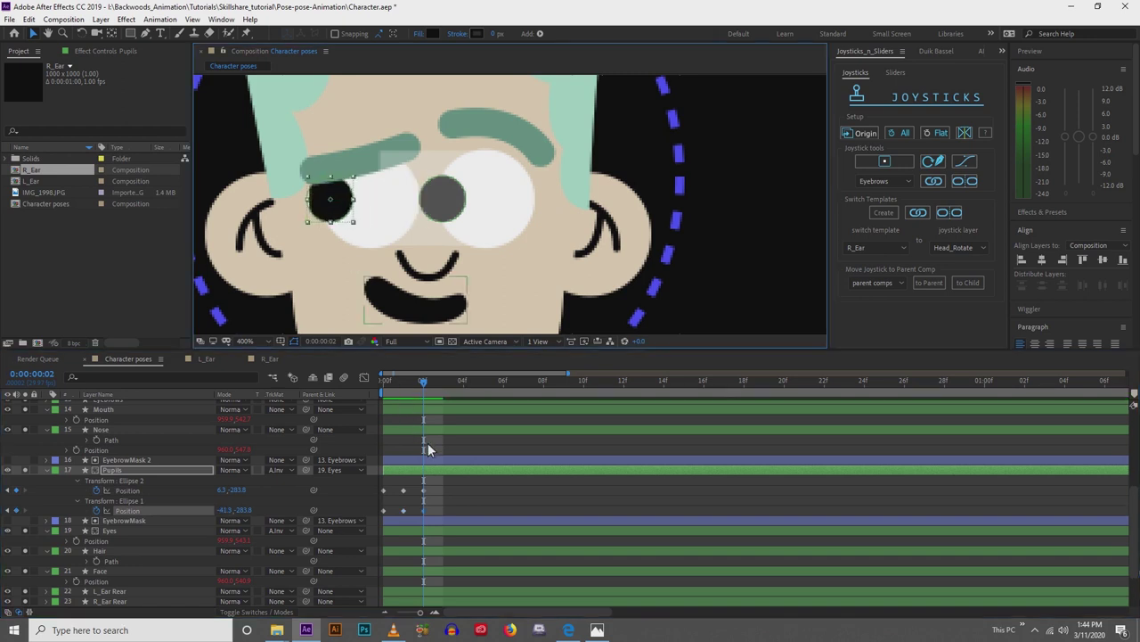
Copy both pupils' frame 0 Position keyframes to frame 3 and raise the pupils there to Y -298.8.
left_click(435, 380)
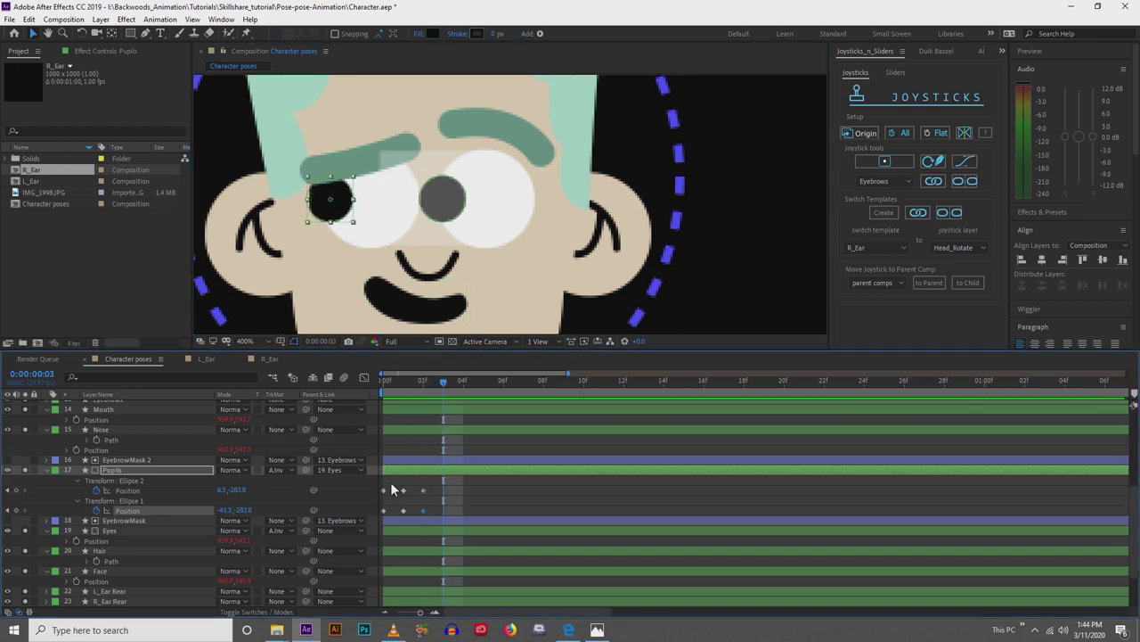
left_click_drag(391, 484, 382, 524)
key("ctrl+c")
key("ctrl+v")
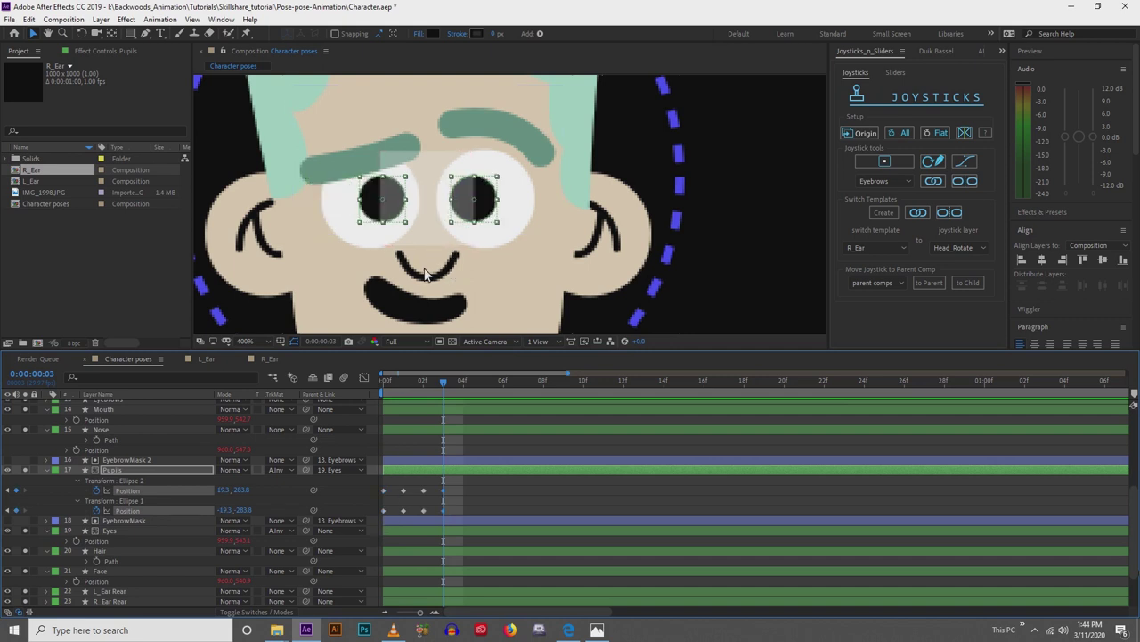
key("shift+Up")
key("shift+Up")
key("shift+Up")
key("shift+Up")
key("shift+Up")
key("shift+Up")
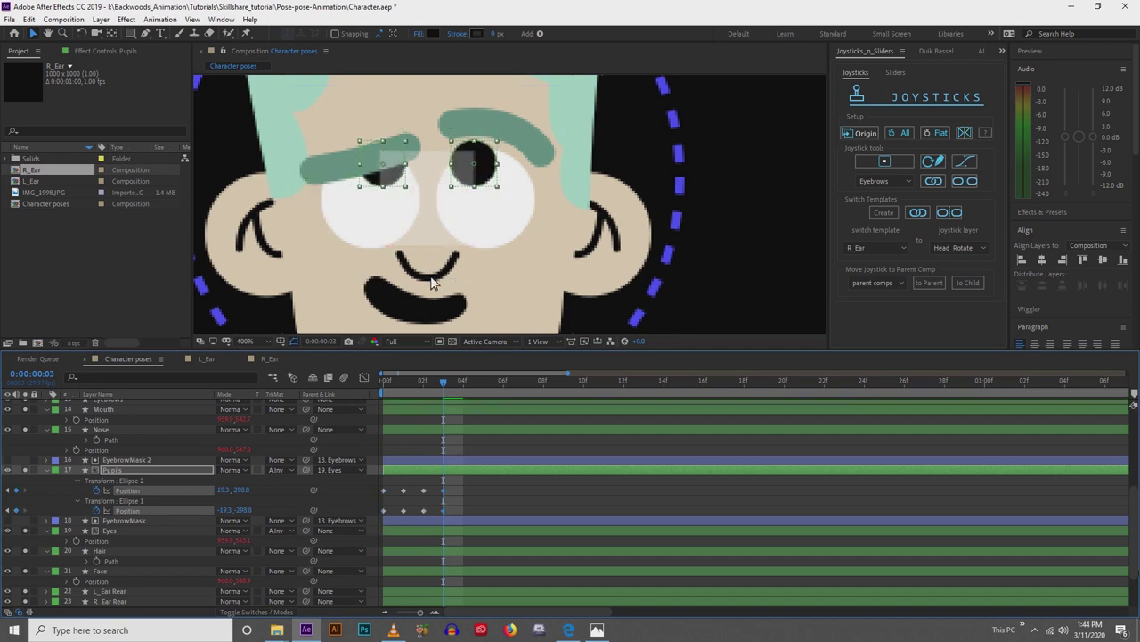
At frame 4, lower both pupils together to Y -268.8.
left_click(457, 389)
key("Down")
key("Down")
key("Down")
key("Down")
key("Down")
key("Down")
key("Down")
key("Down")
key("Down")
key("Down")
key("Down")
key("Down")
key("Down")
key("Down")
key("Down")
key("Down")
key("Down")
key("Down")
key("Down")
key("Down")
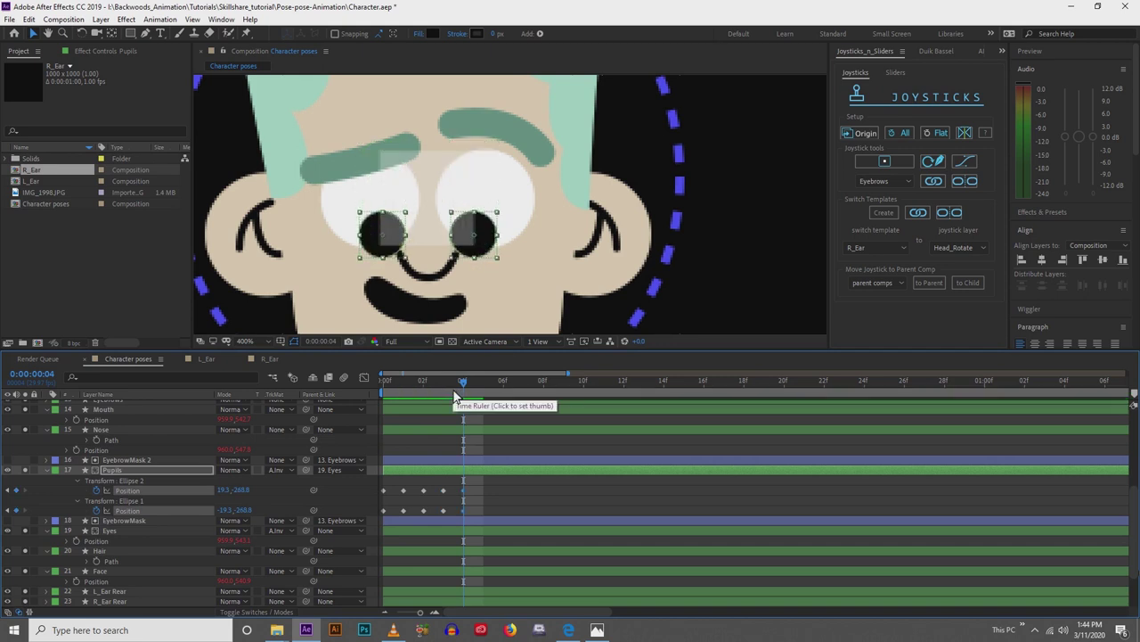
left_click(483, 488)
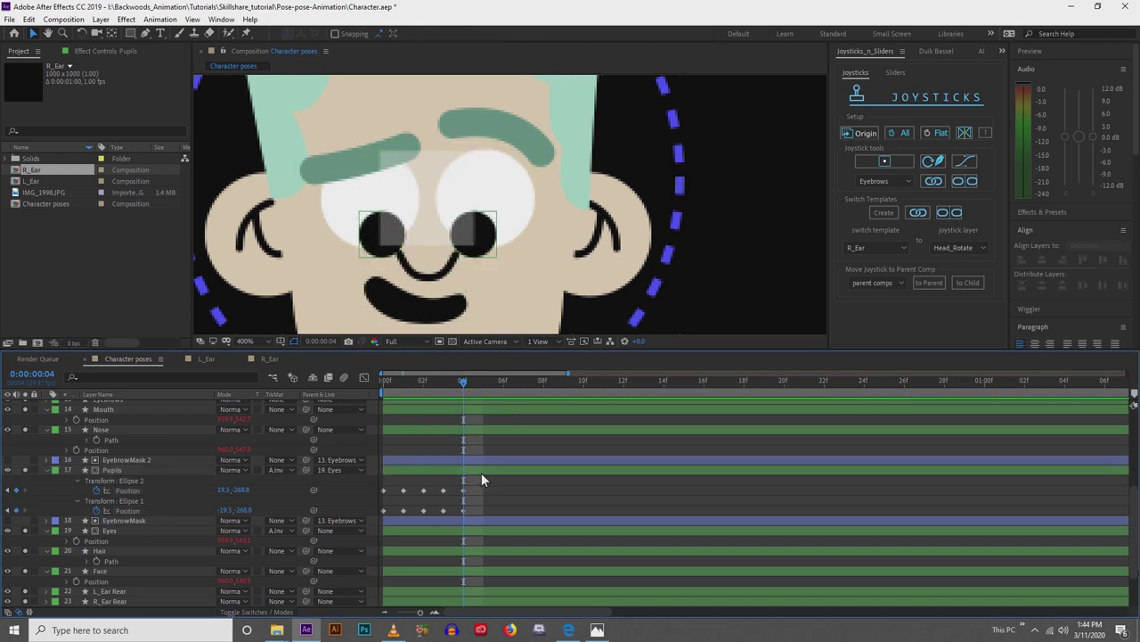
Duplicate the Eyes layer and place the copy directly above the Pupils layer.
left_click(481, 472)
left_click(133, 532)
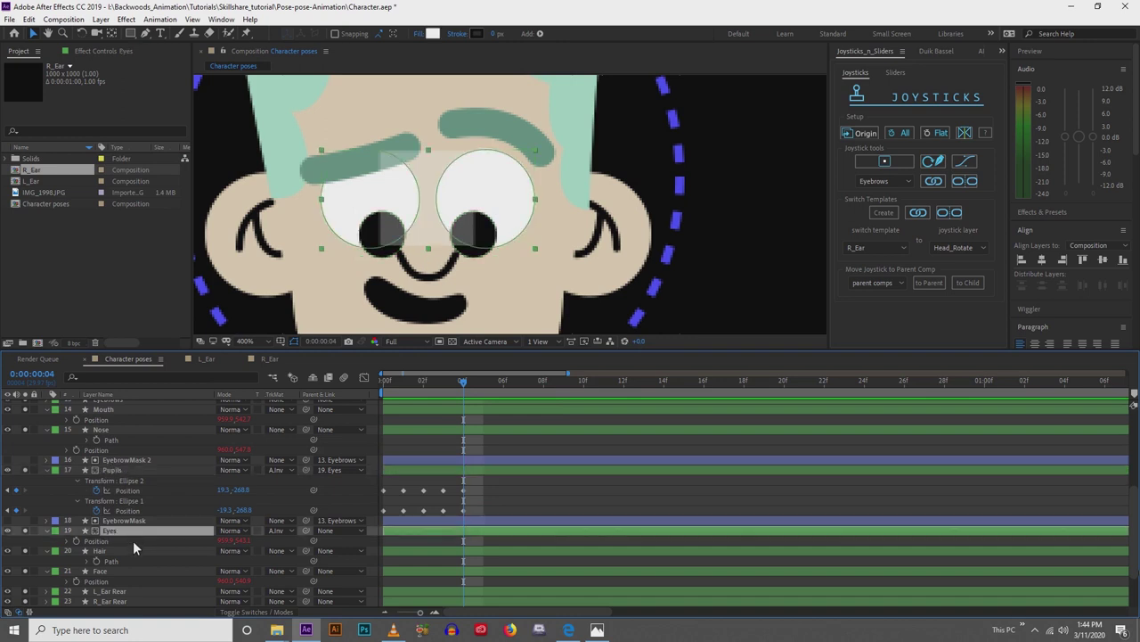
key("ctrl+d")
left_click_drag(133, 521, 138, 471)
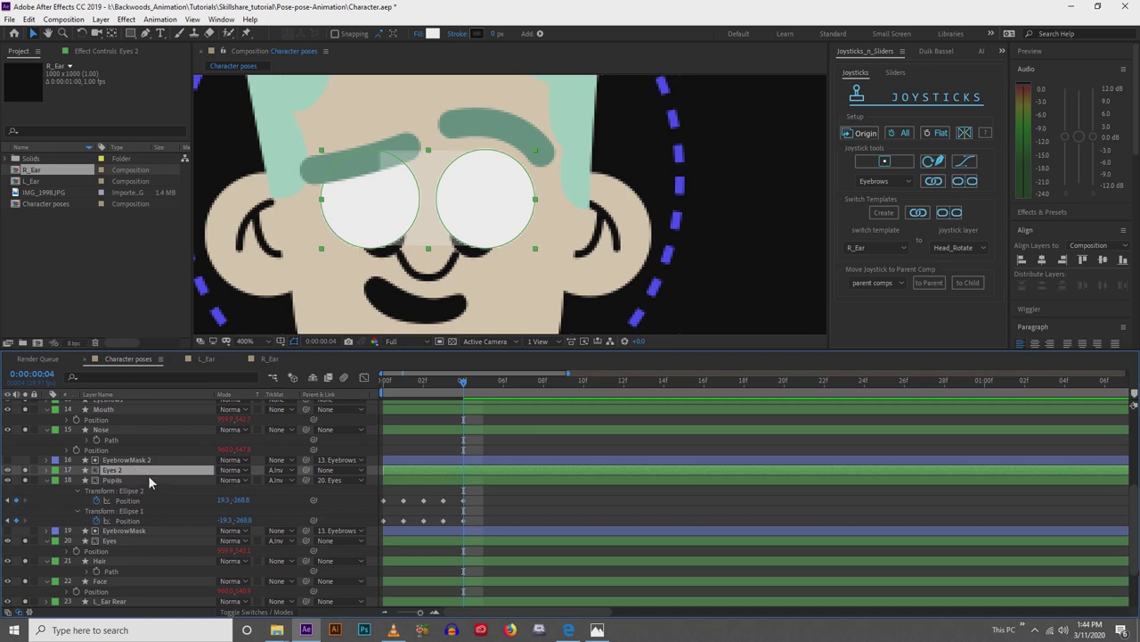
Set the Pupils layer's track matte to Alpha Matte using Eyes 2.
left_click(278, 474)
left_click(278, 482)
left_click(279, 482)
left_click(281, 510)
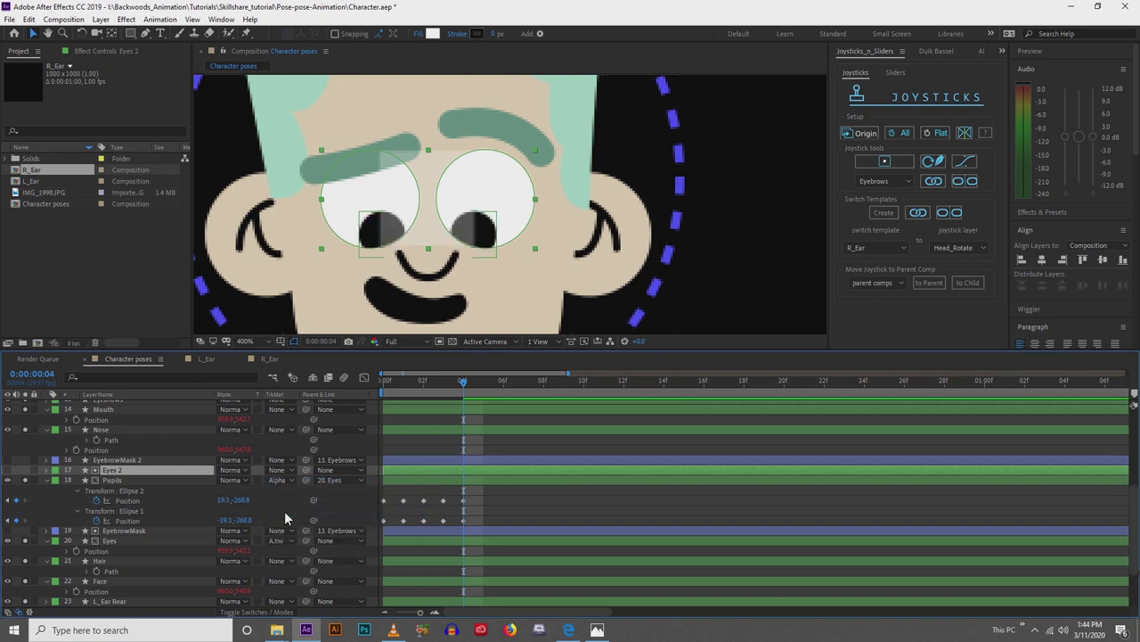
left_click(491, 514)
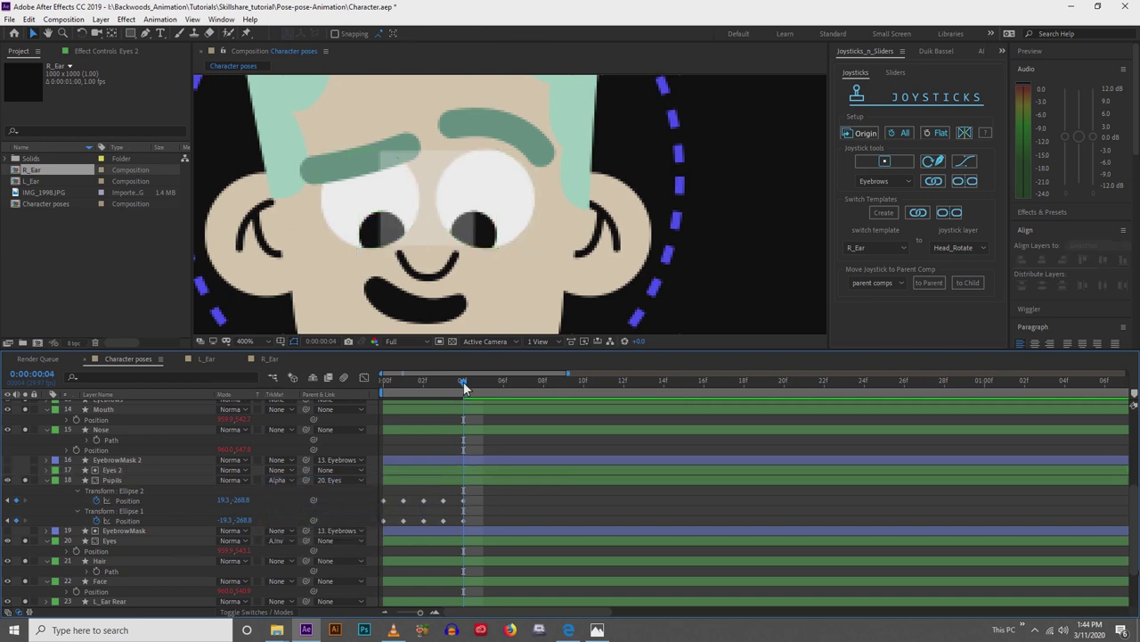
Check the pupils against the lowered brows by going to frame 3 and moving the Eyebrows joystick to its lower edge.
left_click_drag(463, 385, 439, 412)
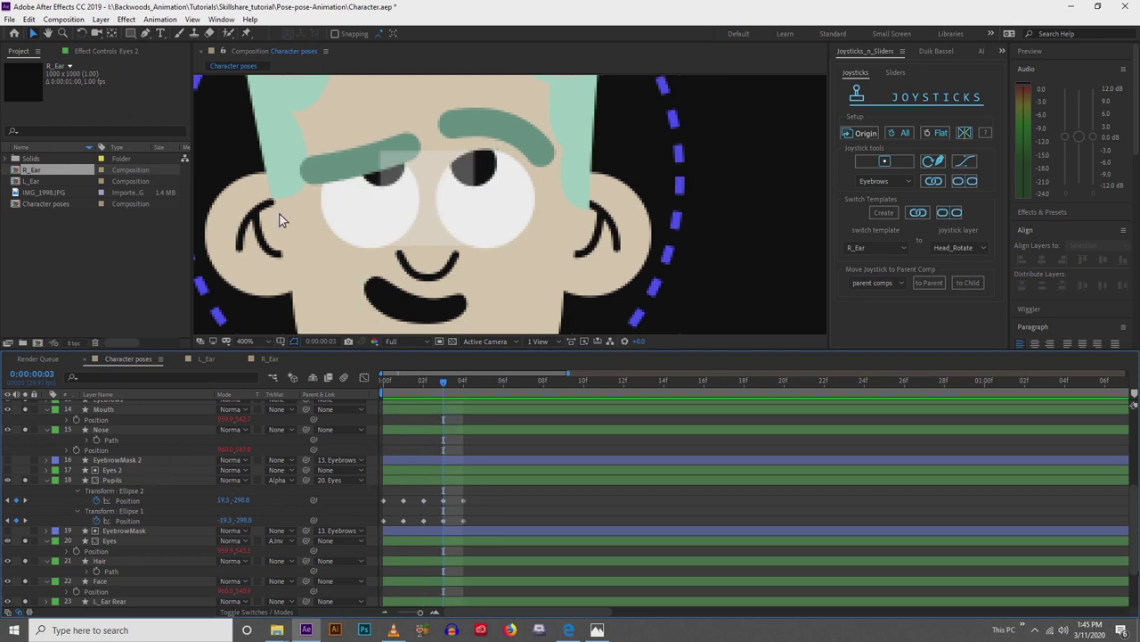
key("comma")
left_click_drag(401, 203, 413, 197)
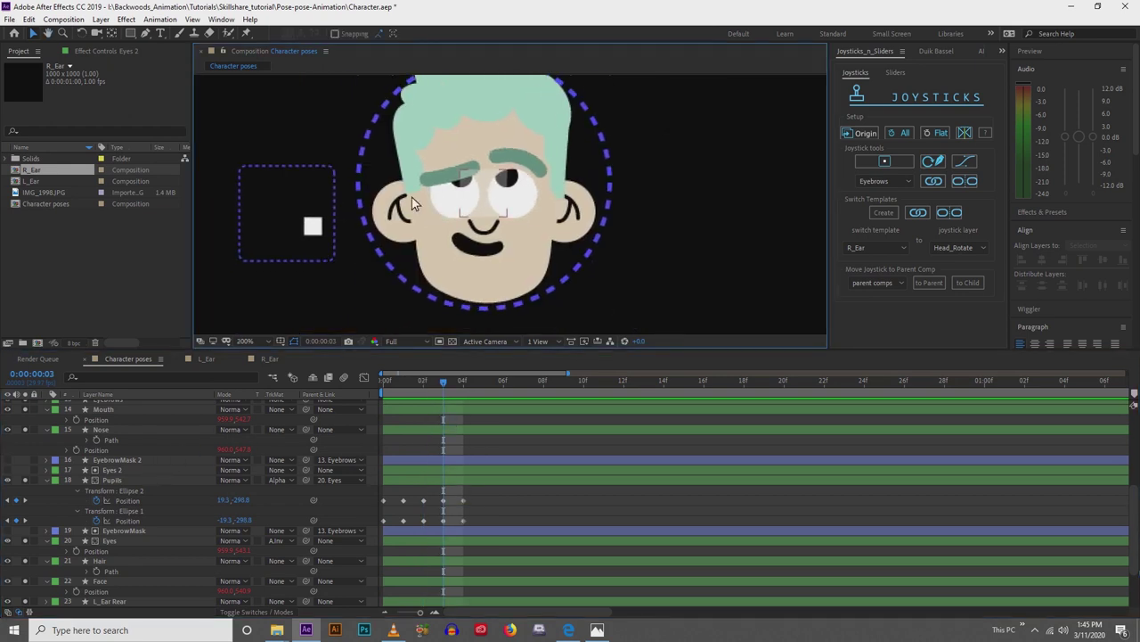
left_click_drag(315, 233, 294, 261)
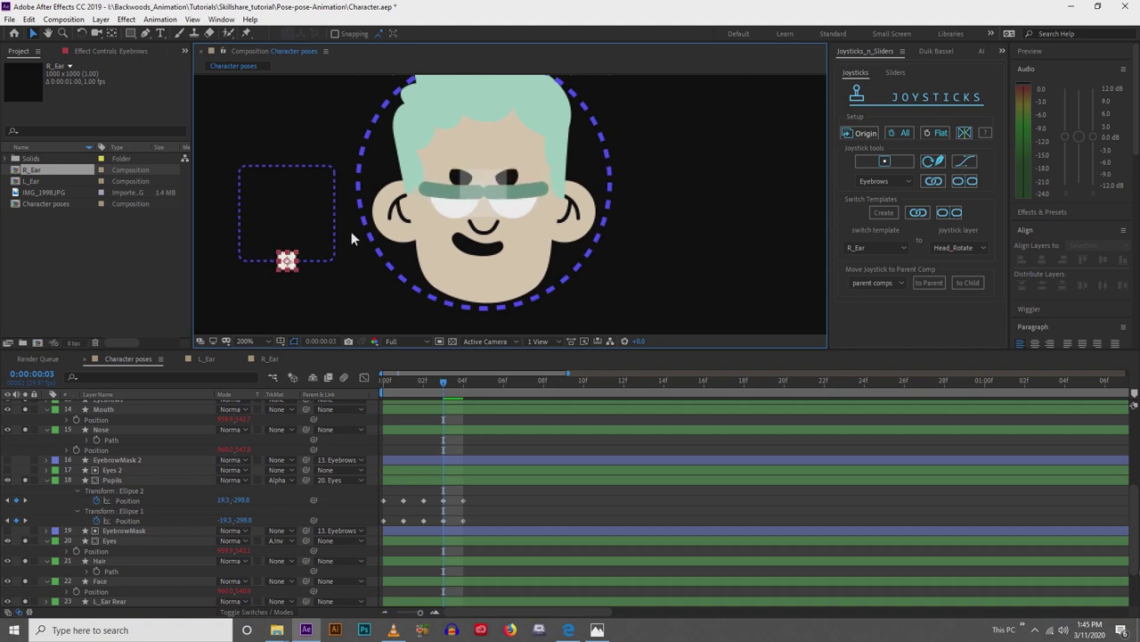
key("period")
key("comma")
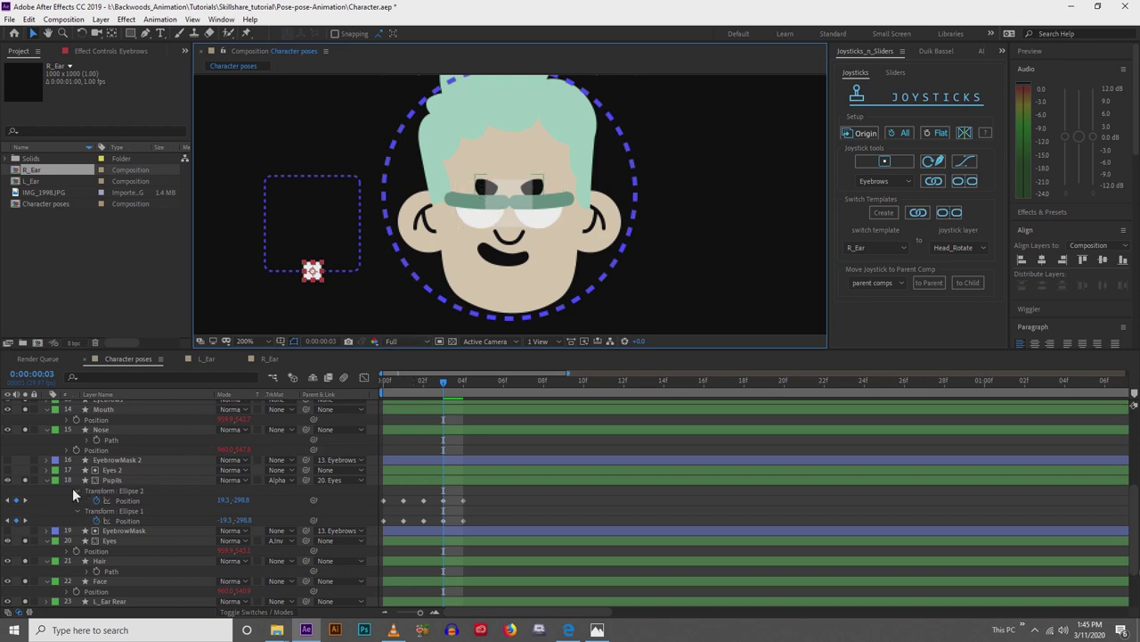
Move the Eyes 2 layer above EyebrowMask 2 in the layer stack.
left_click(114, 471)
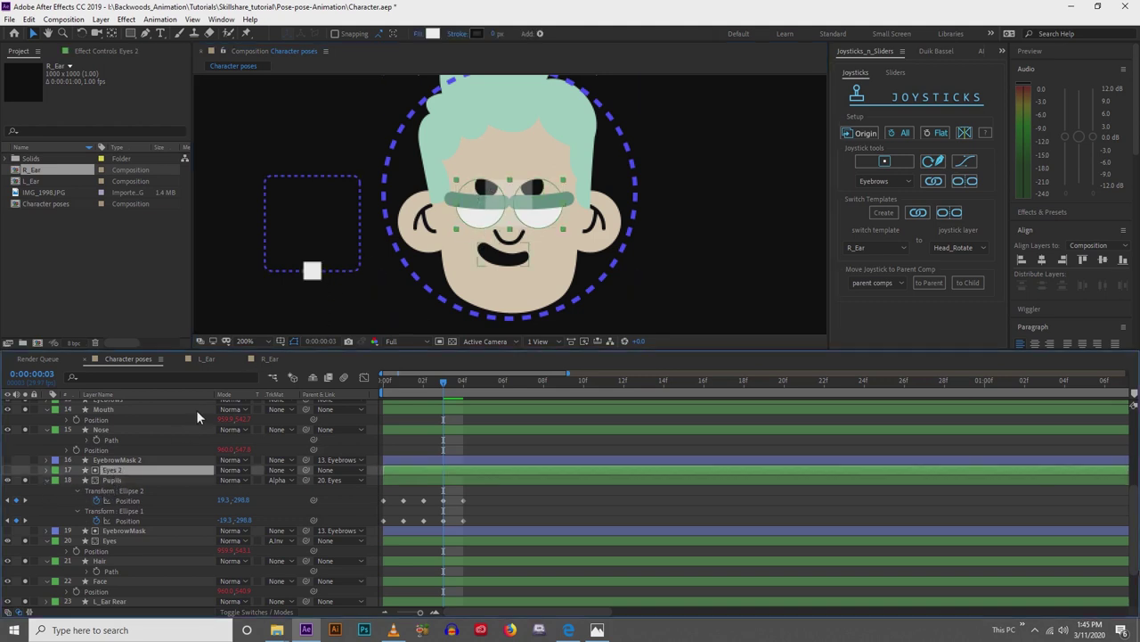
left_click(120, 460)
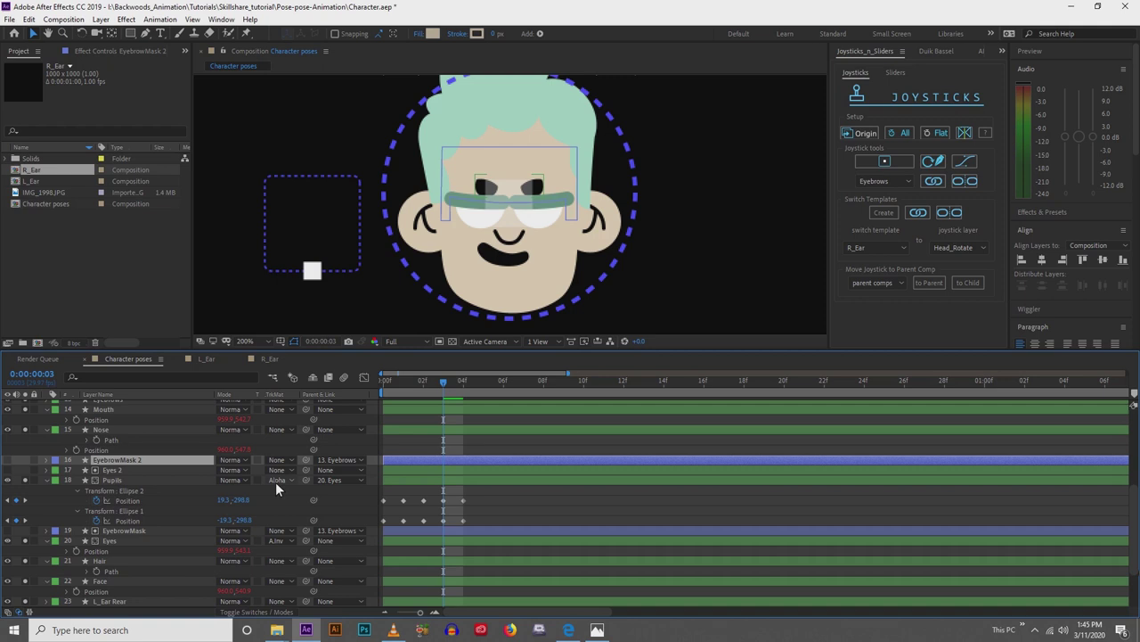
left_click_drag(119, 471, 125, 458)
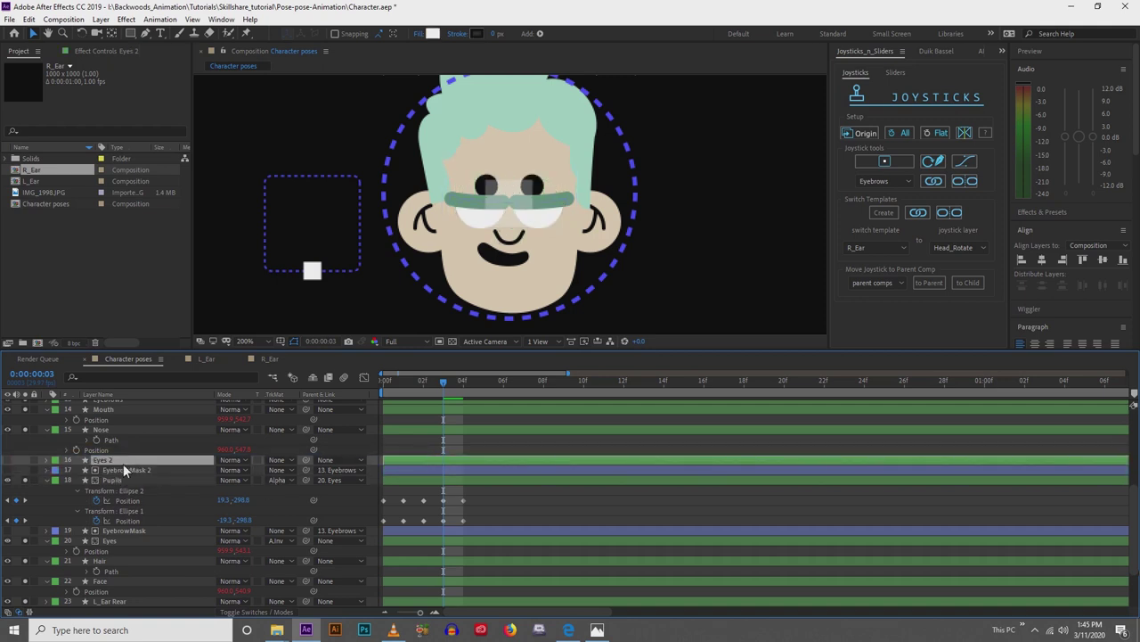
Make EyebrowMask 2 visible, set its track matte to Alpha Matte using Eyes 2, and collapse the Pupils layer's properties.
left_click(123, 471)
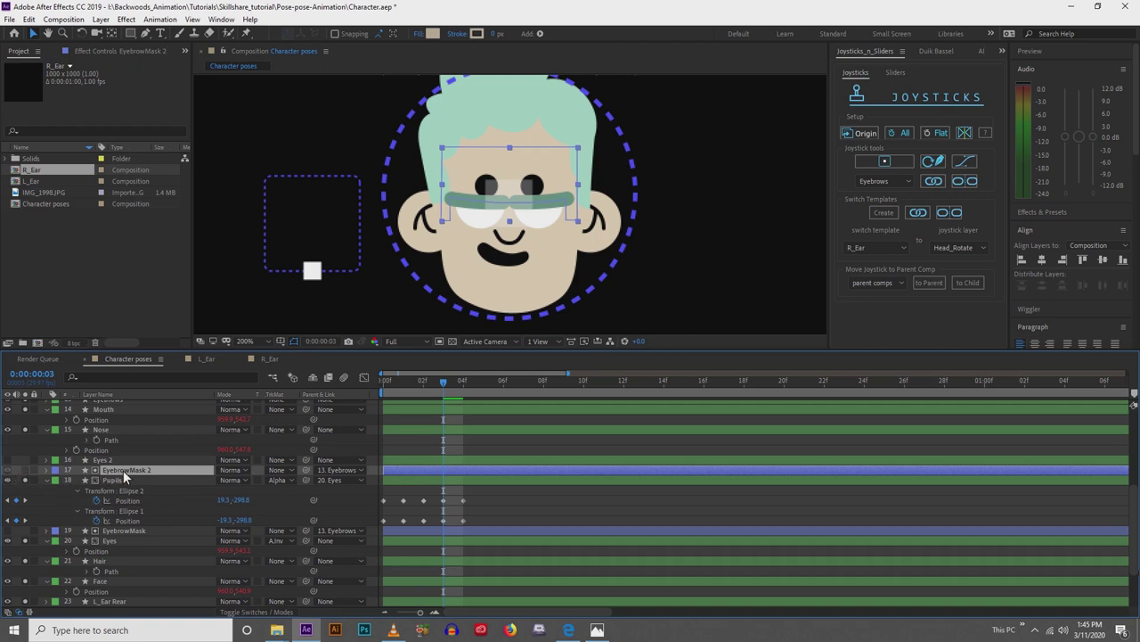
left_click(24, 470)
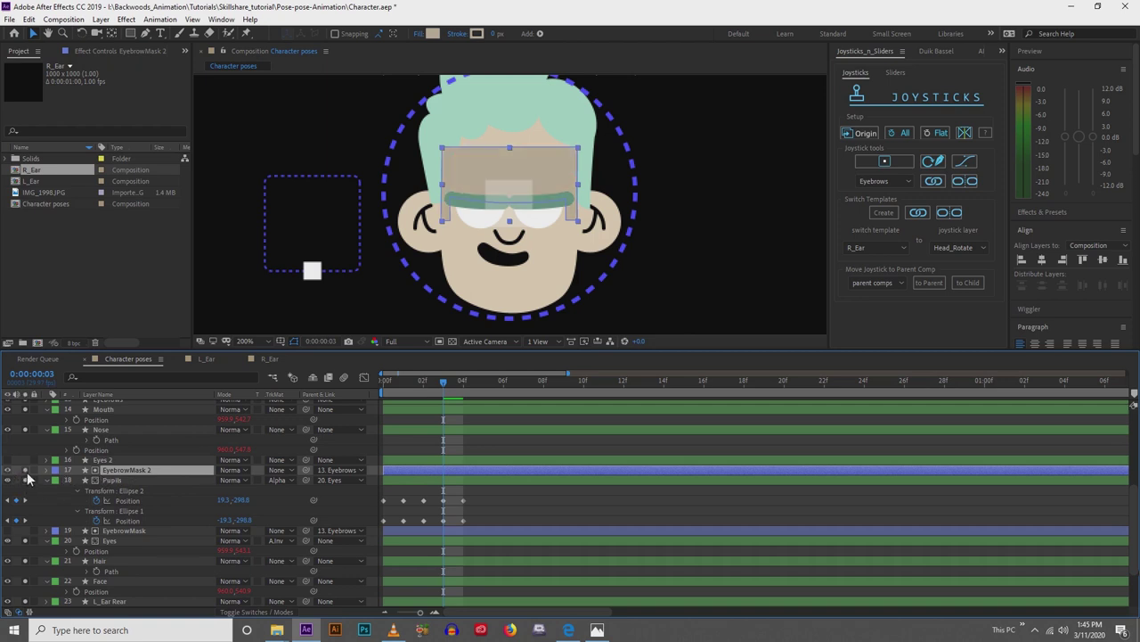
left_click(279, 470)
left_click(295, 501)
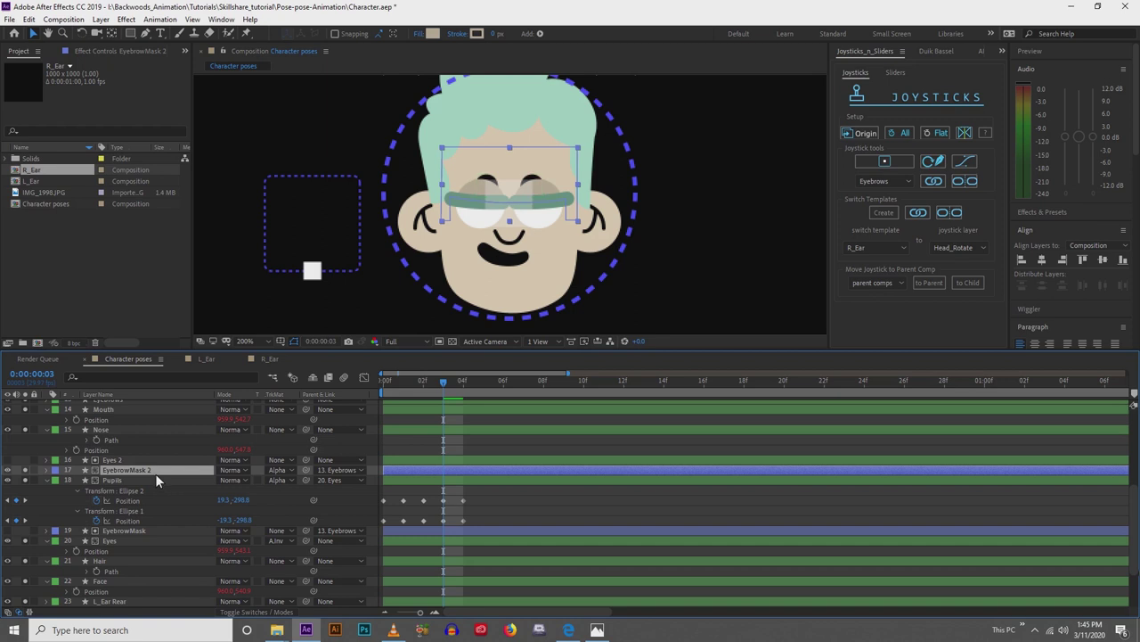
left_click(46, 481)
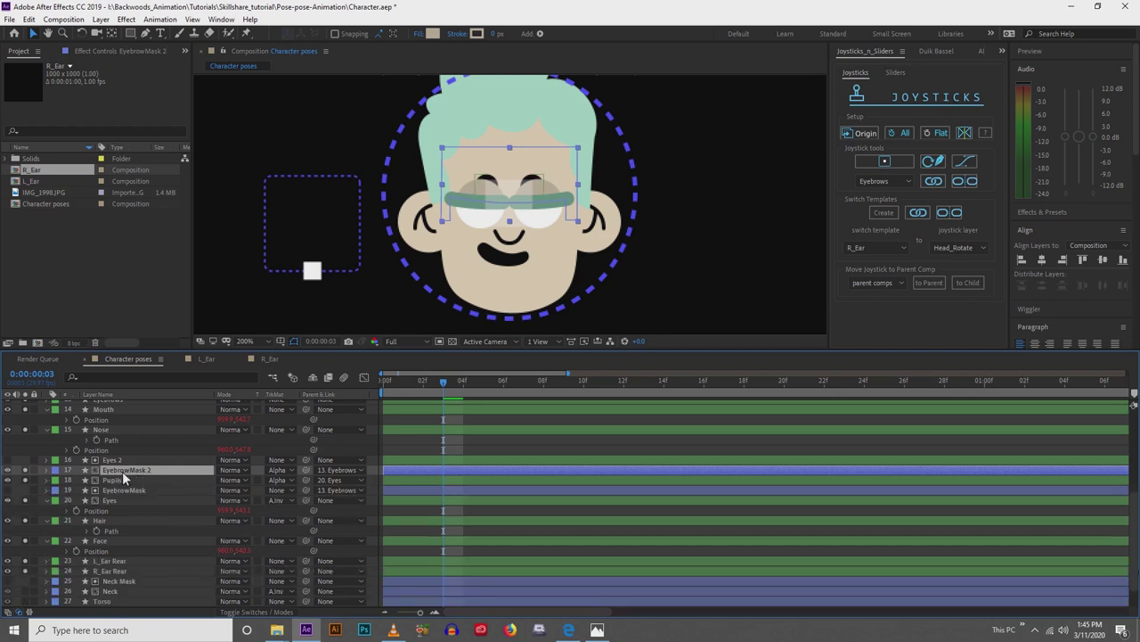
Examine the eyelid masking up close, raise the Eyebrows joystick to test it, and inspect the EyebrowMask 2 and Pupils layers.
key("period")
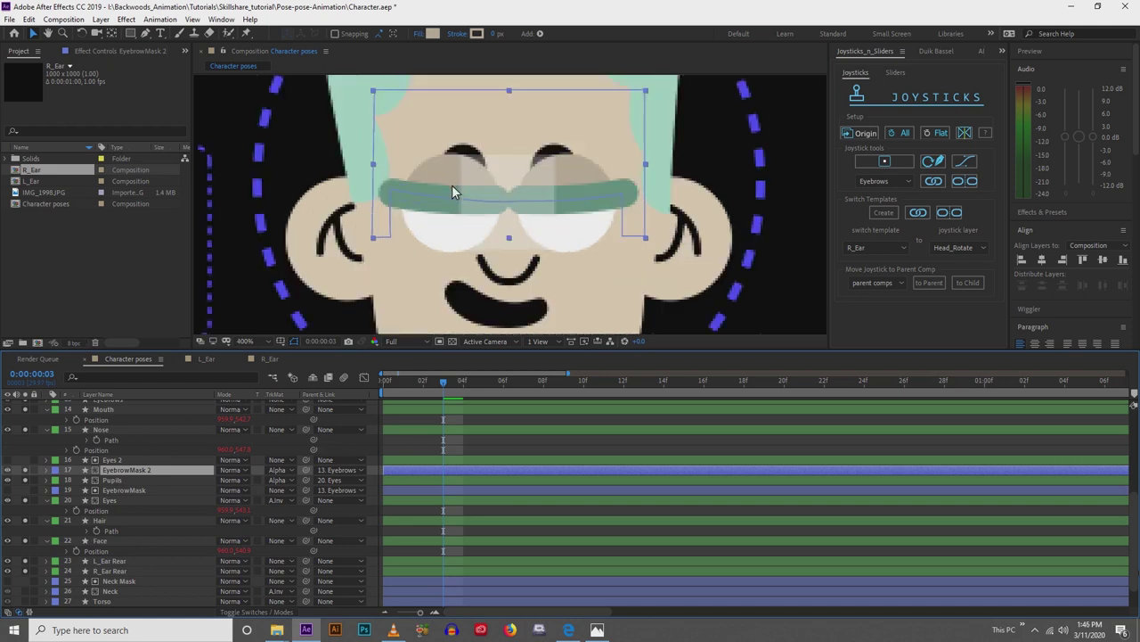
key("comma")
scroll(425, 250, "down", 1)
left_click(424, 437)
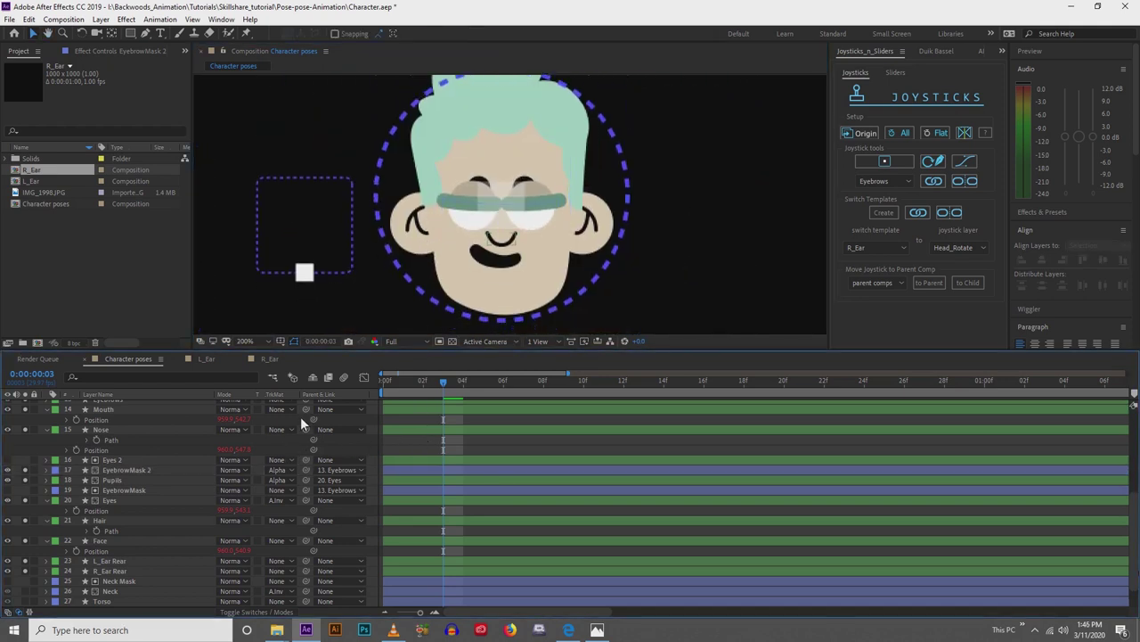
left_click_drag(305, 272, 304, 237)
left_click(122, 468)
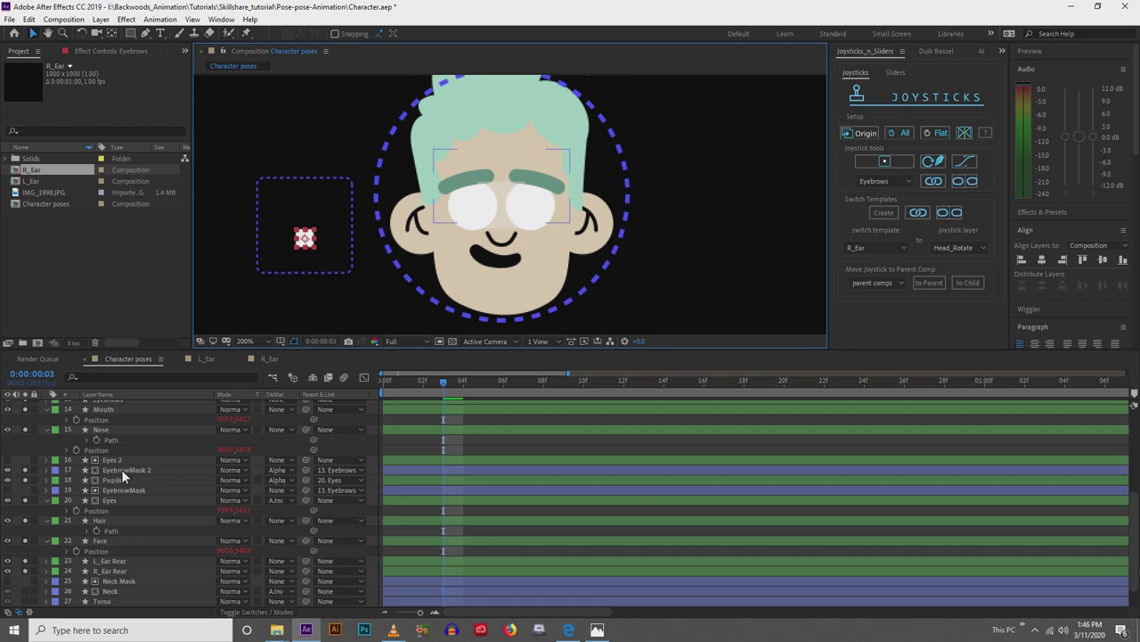
left_click(112, 481)
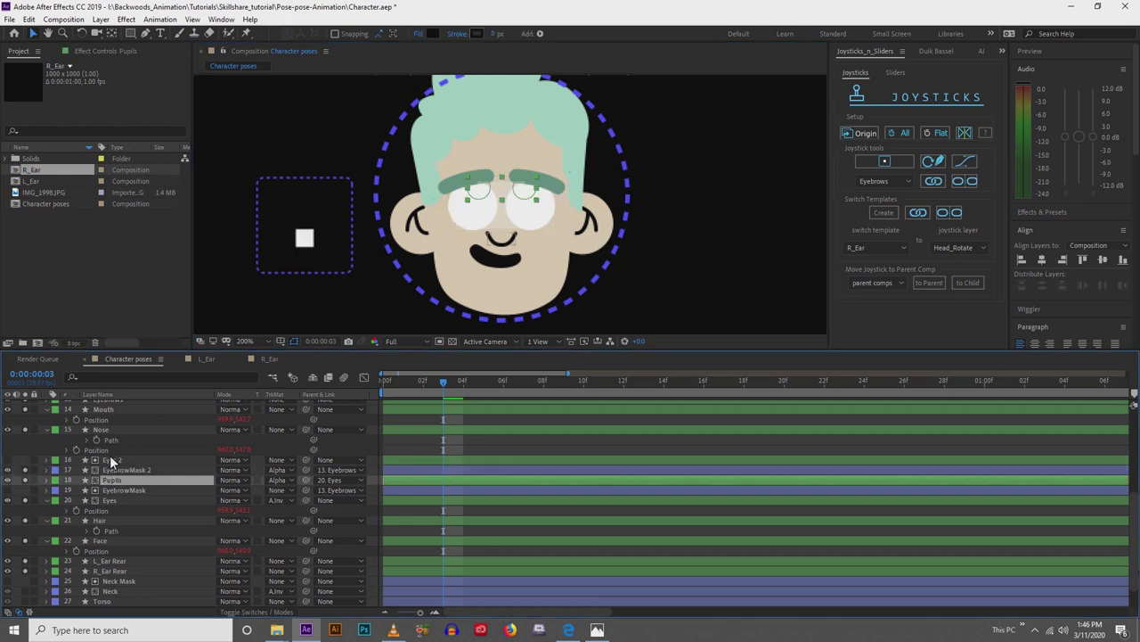
Remove the track matte from the Pupils layer.
left_click(116, 490, "ctrl")
left_click(117, 470)
scroll(117, 470, "up", 2)
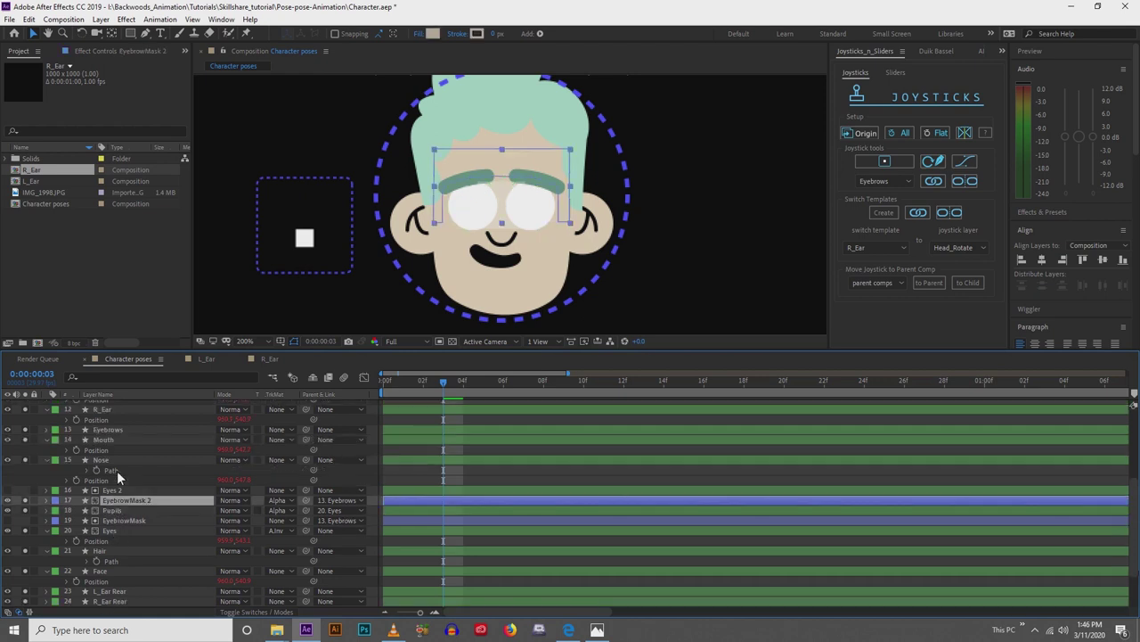
scroll(117, 470, "up", 2)
scroll(117, 471, "down", 4)
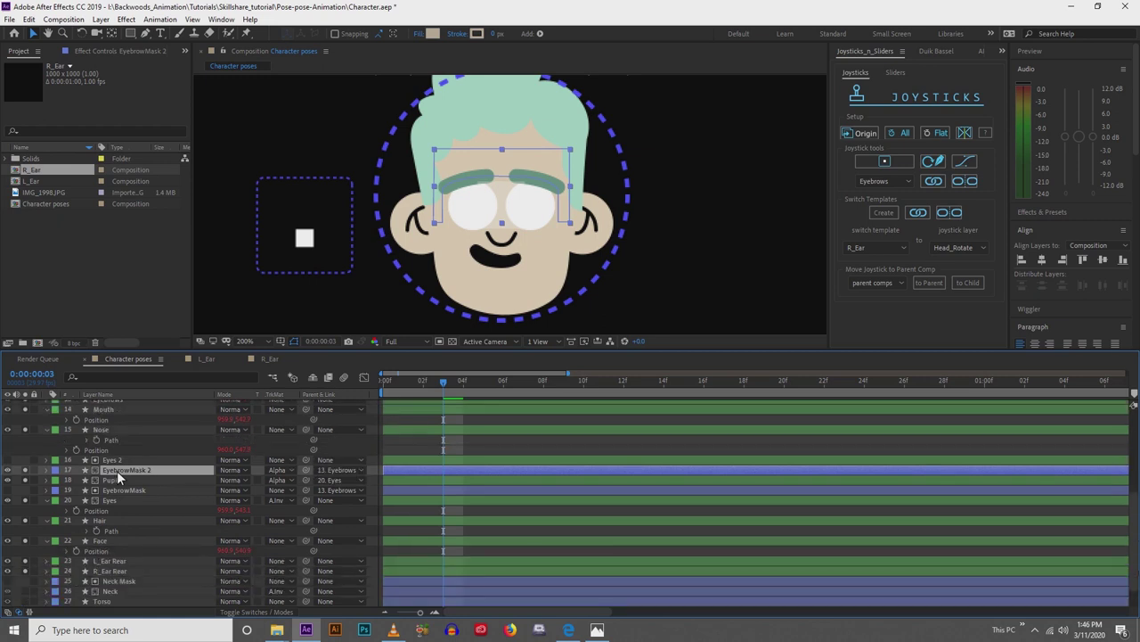
left_click(116, 481)
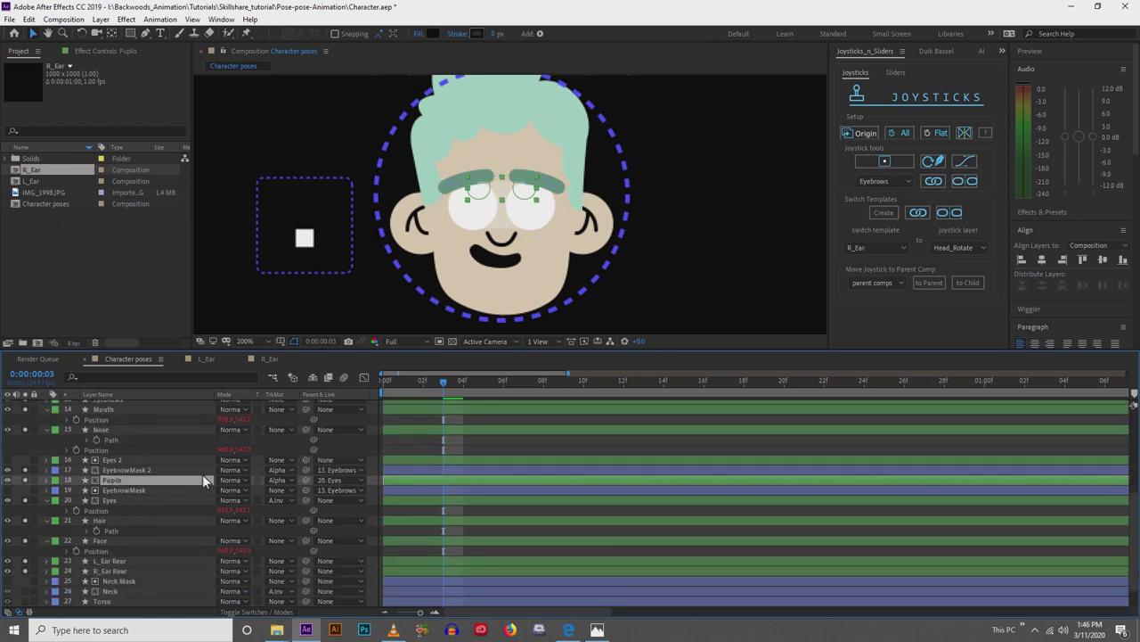
left_click(280, 481)
left_click(287, 493)
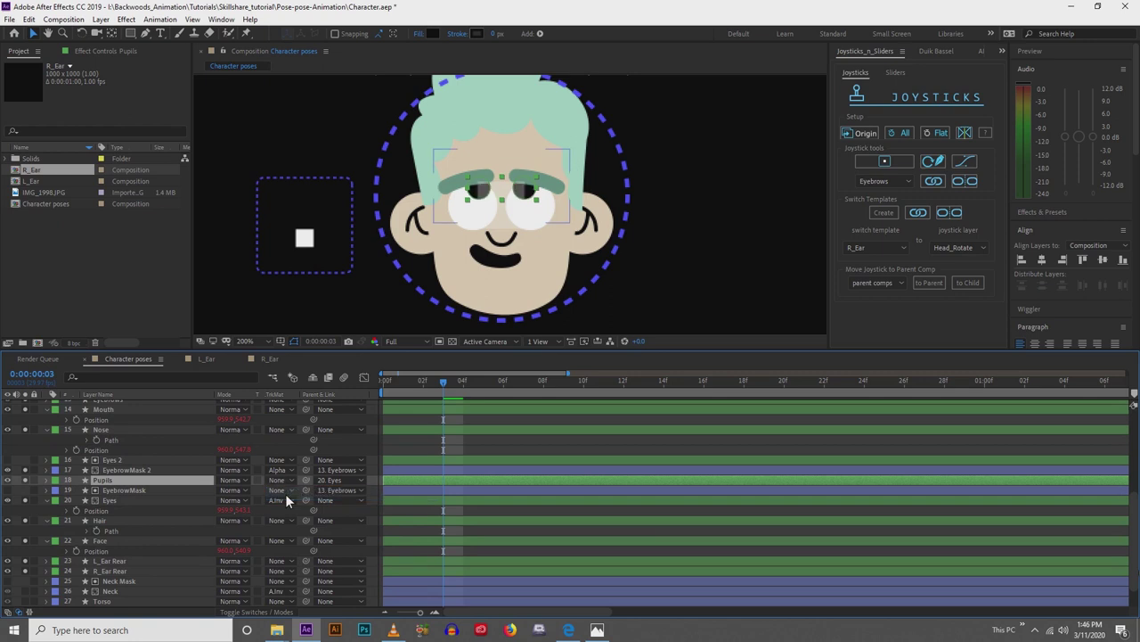
Duplicate the Eyes layer, move the copy directly above Pupils in the layer stack, and hide it.
left_click(110, 502)
key("ctrl+d")
left_click_drag(113, 490, 115, 481)
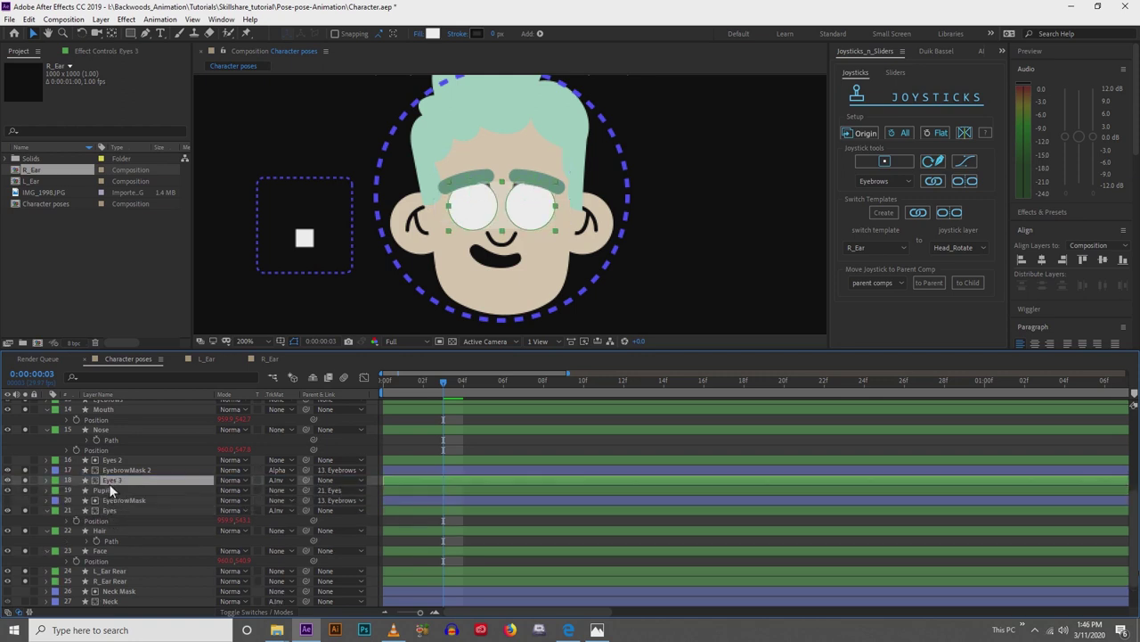
left_click(8, 480)
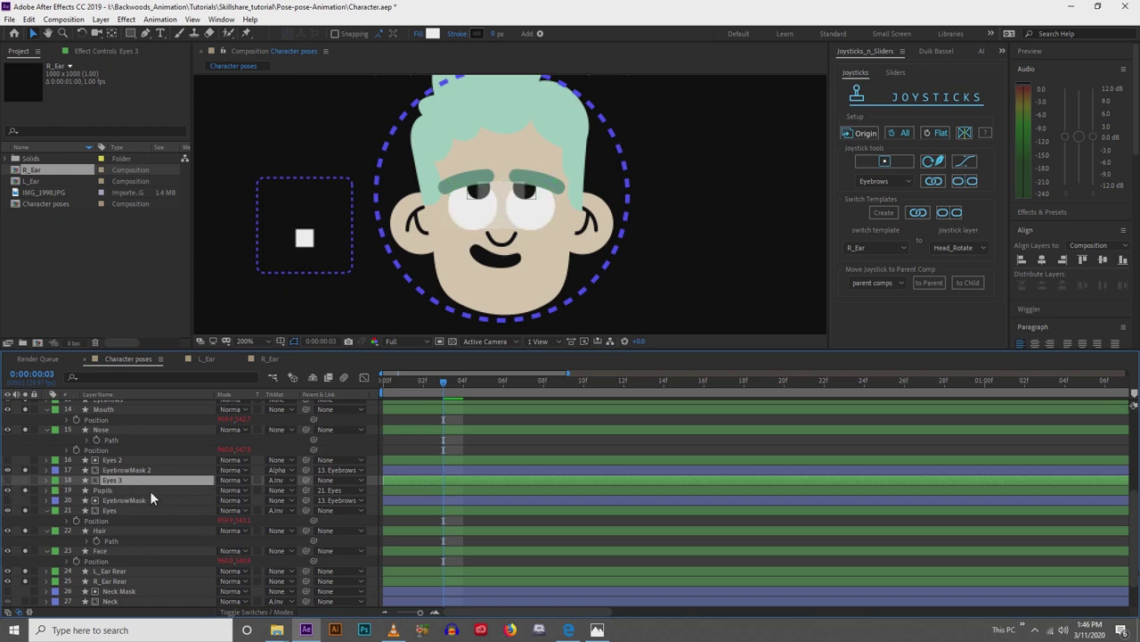
Clear the track matte on Eyes 3 and set the Pupils layer's track matte to Alpha Matte "Eyes 3".
left_click(274, 478)
left_click(198, 483)
left_click(271, 481)
left_click(278, 495)
left_click(275, 491)
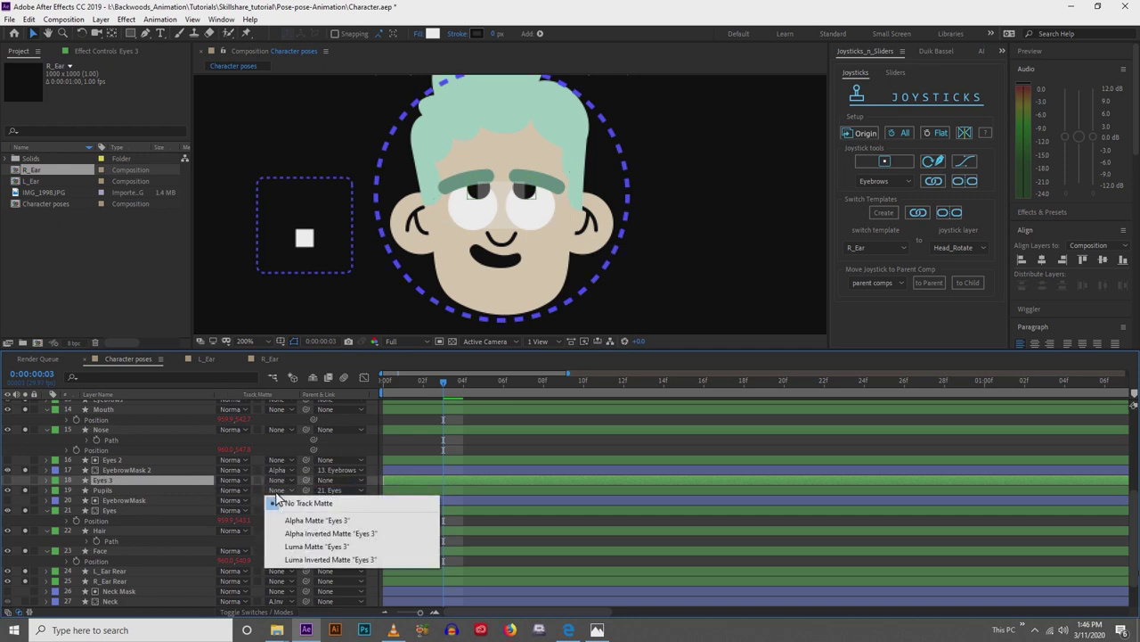
left_click(285, 523)
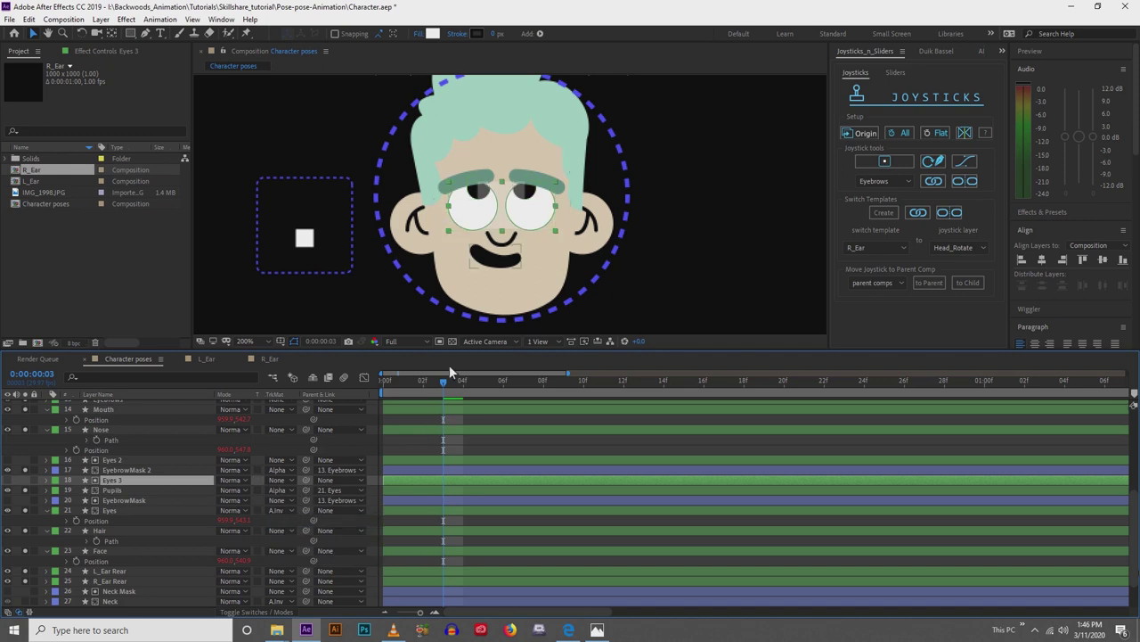
Isolate the eyes, pupils and eyebrows by unsoloing the mouth, nose, face, hair and ear layers while keeping Eyebrows soloed.
key("period")
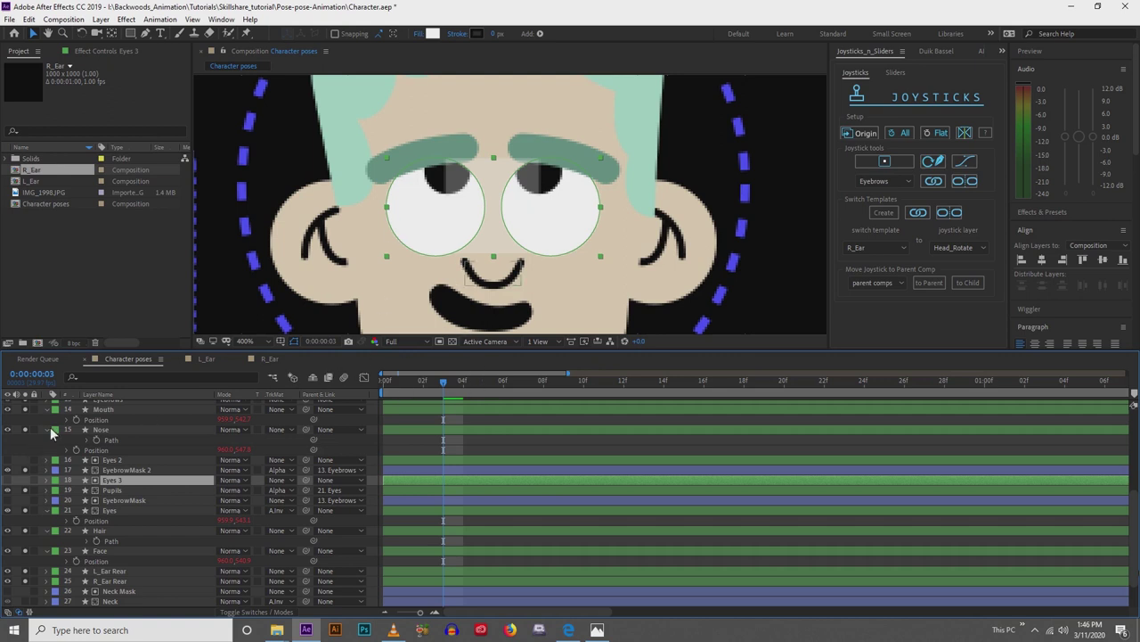
scroll(51, 440, "up", 1)
scroll(29, 416, "up", 2)
left_click(27, 450)
scroll(27, 452, "down", 2)
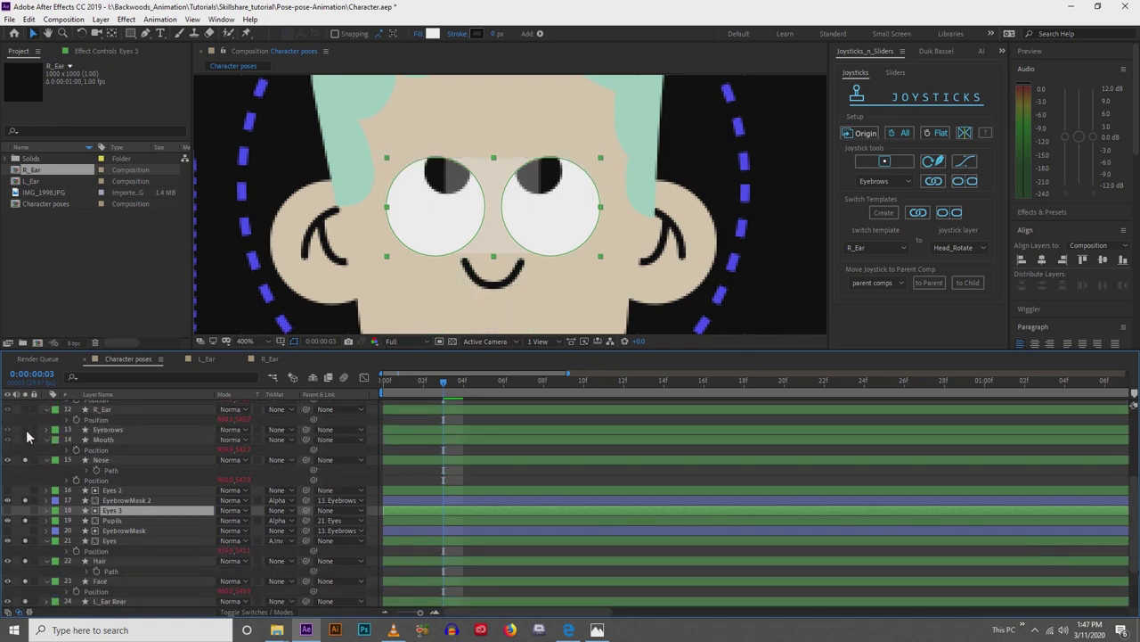
left_click(26, 430)
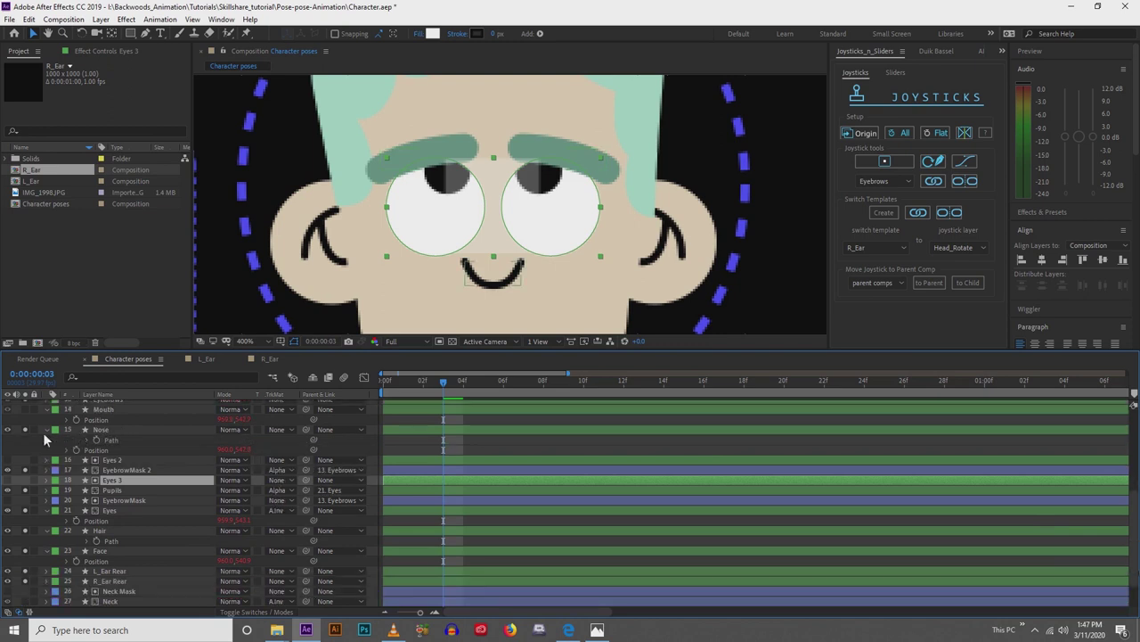
left_click(27, 439)
scroll(33, 473, "down", 1)
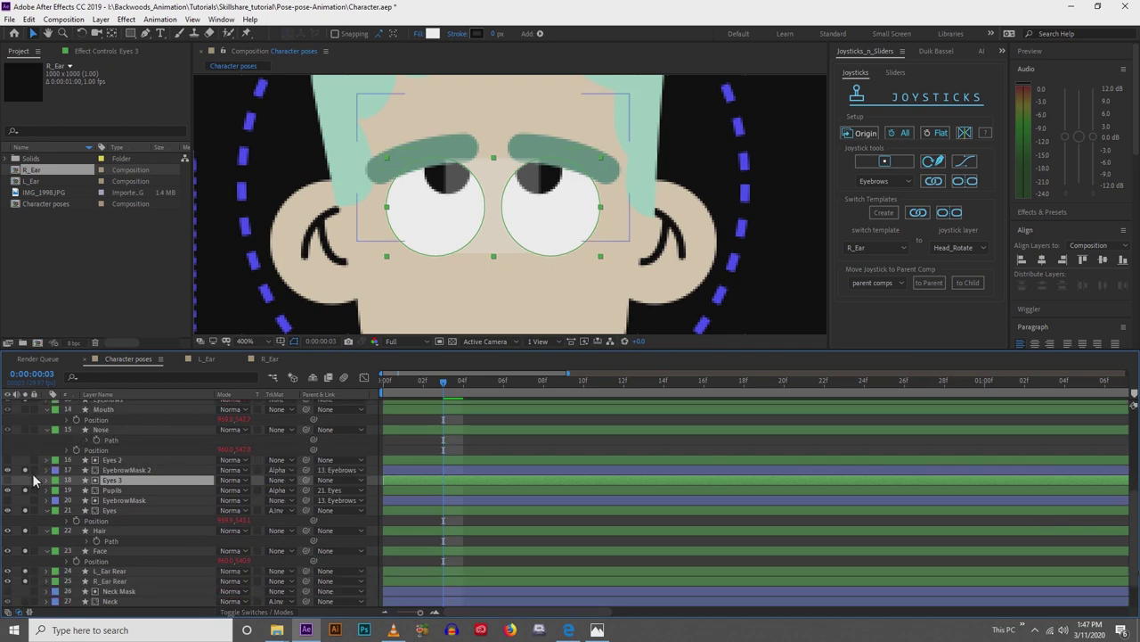
scroll(33, 479, "down", 1)
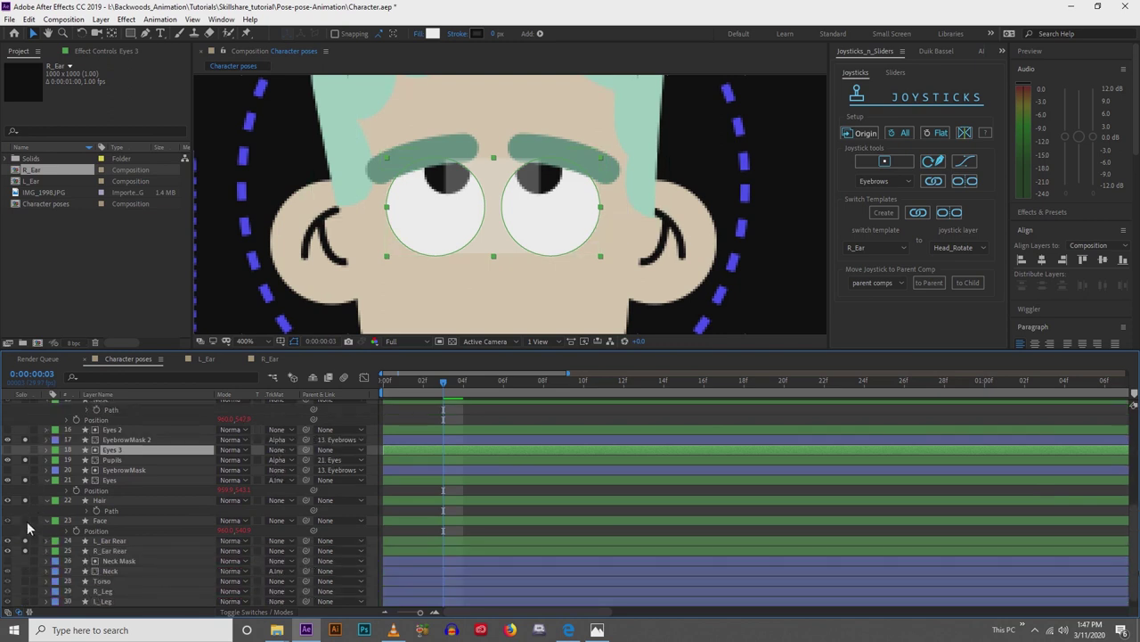
left_click(26, 520)
left_click(26, 501)
left_click_drag(26, 539, 27, 552)
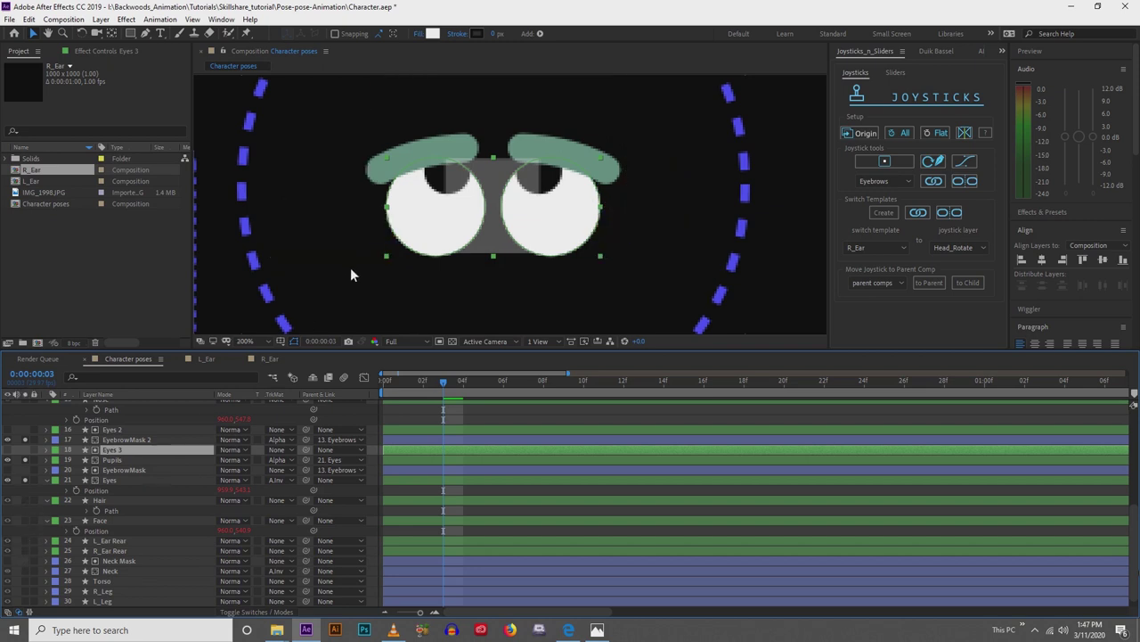
Delete the EyebrowMask layer located between Pupils and Eyes.
scroll(350, 268, "down", 1)
left_click(394, 408)
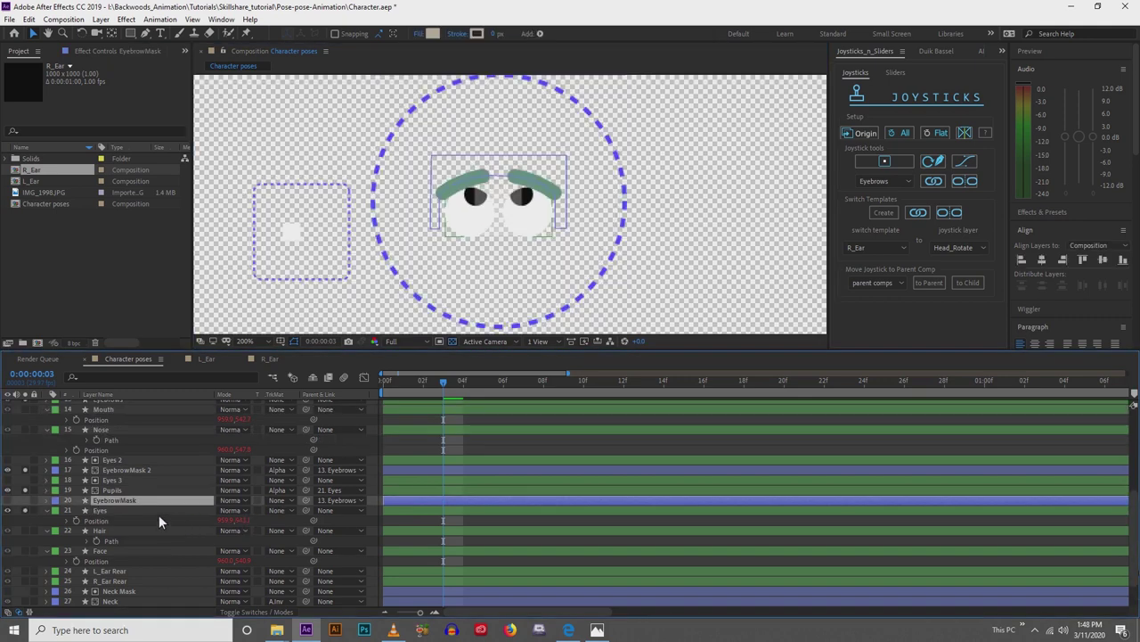
key("Delete")
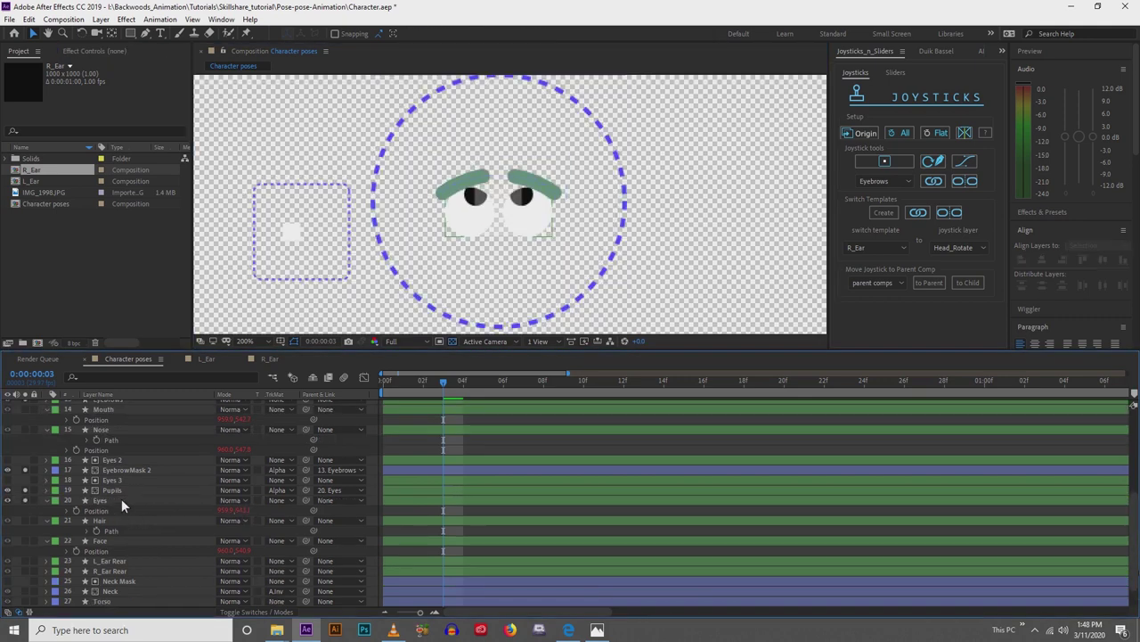
Examine the Eyes layer up close, reveal the Pupils layer's keyframed properties, and inspect Eyes 3.
left_click(119, 499)
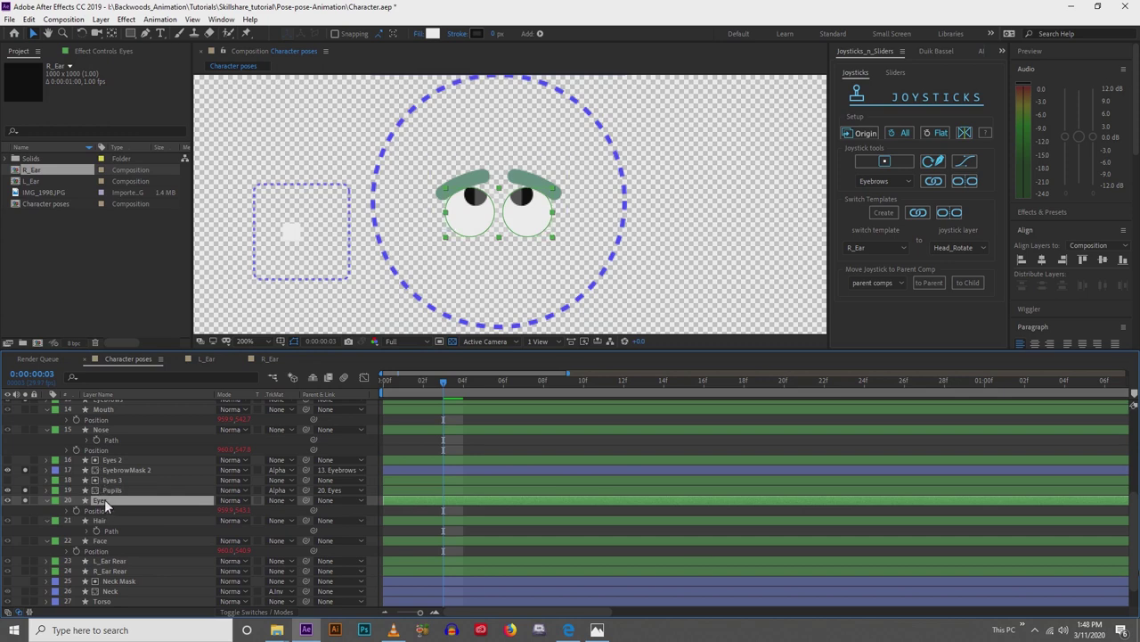
scroll(403, 214, "up", 2)
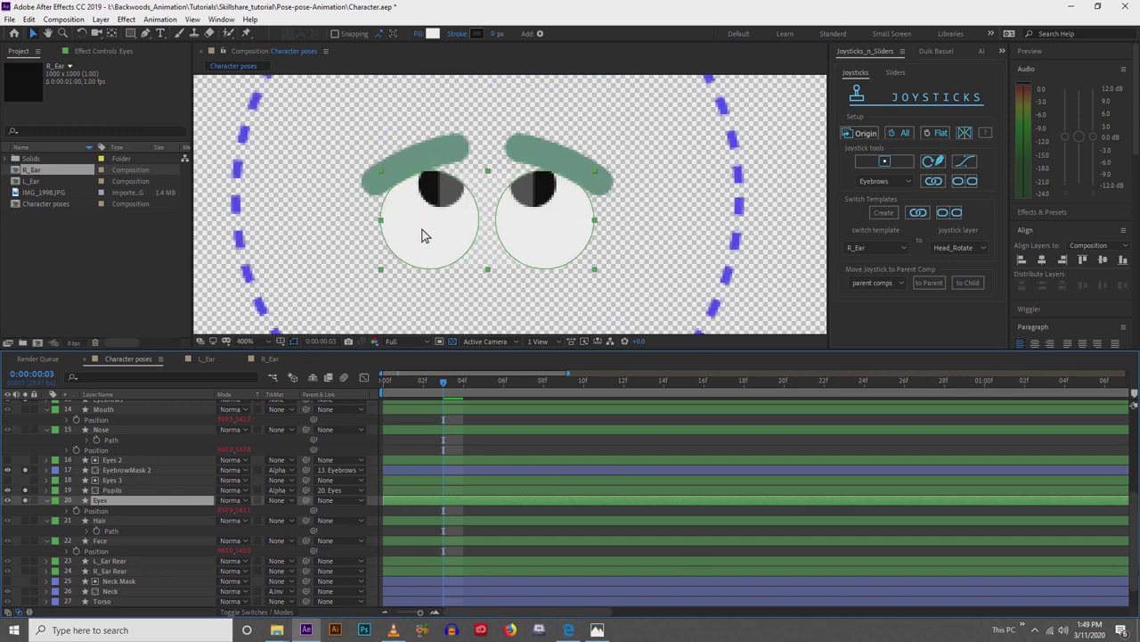
left_click_drag(423, 237, 398, 245)
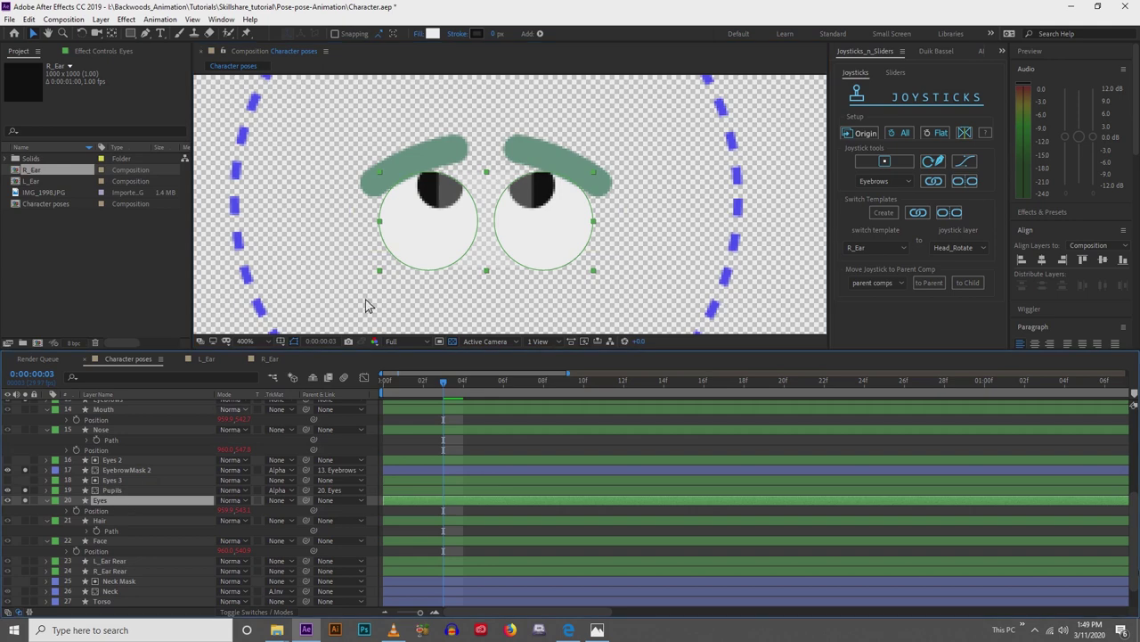
left_click(121, 490)
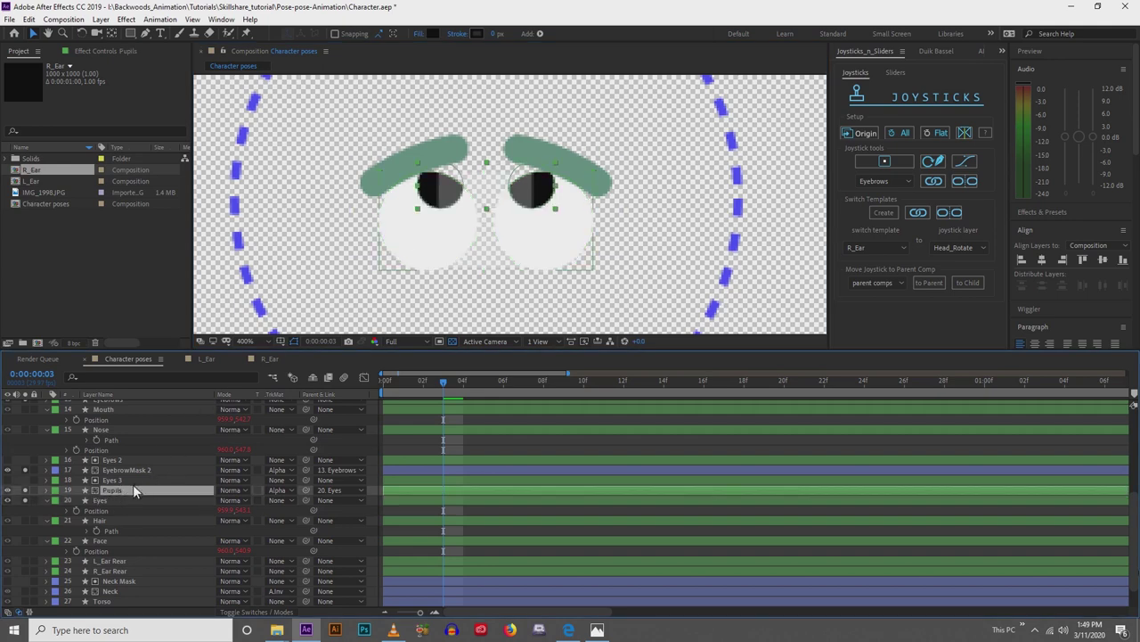
key("u")
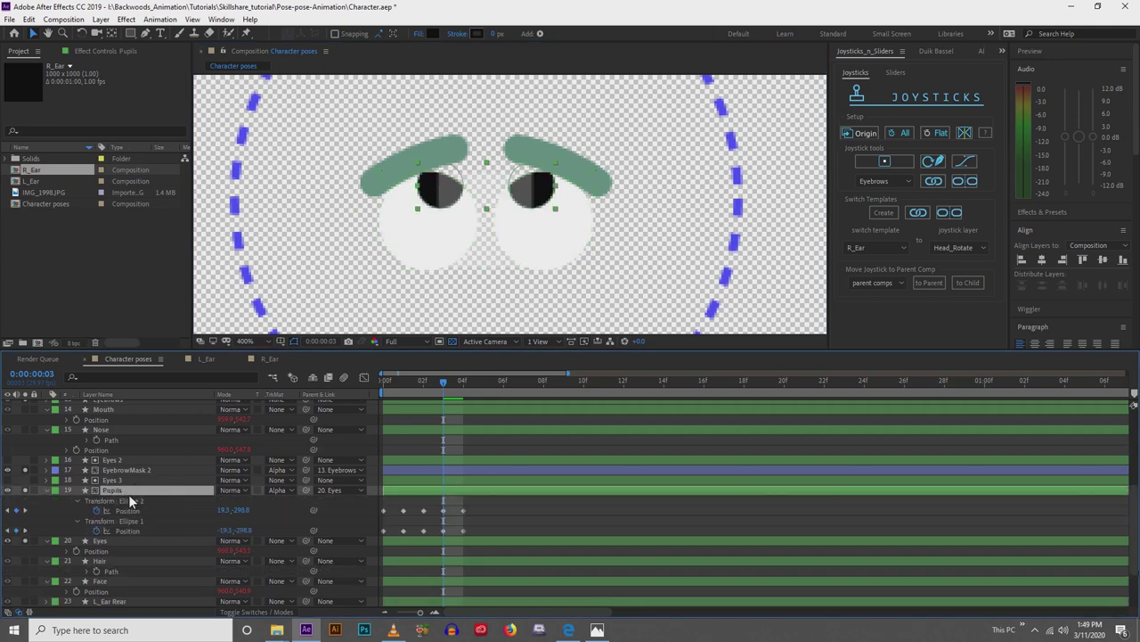
left_click(120, 490)
left_click(125, 480)
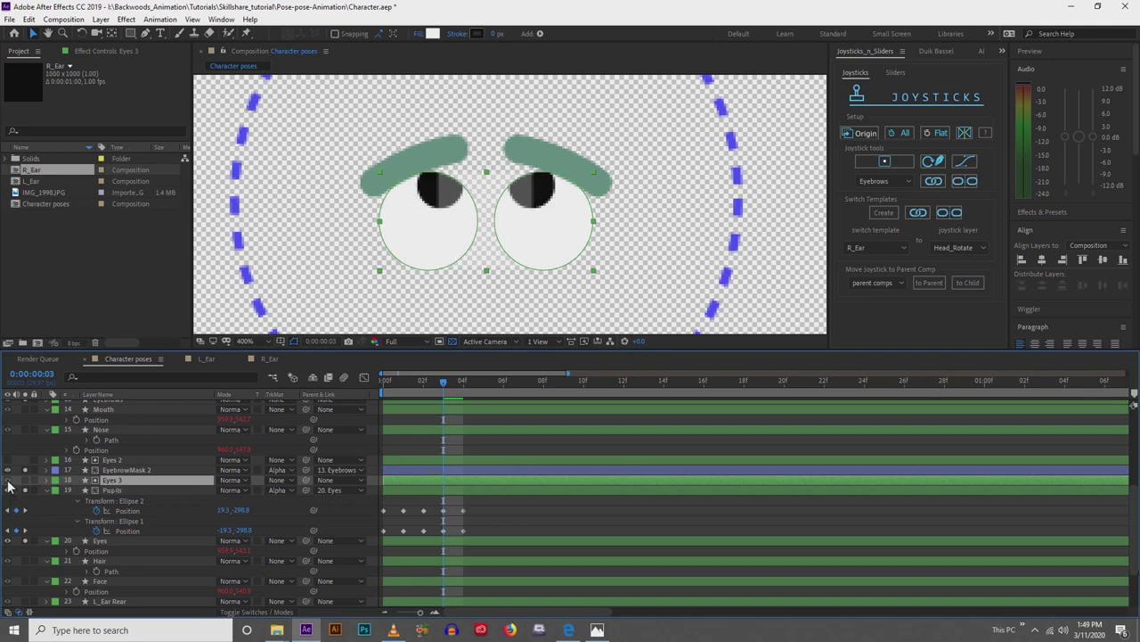
Check that Pupils uses Alpha Matte "Eyes 3", try moving the pupils and undo it, and collapse the layer's properties.
left_click(134, 490)
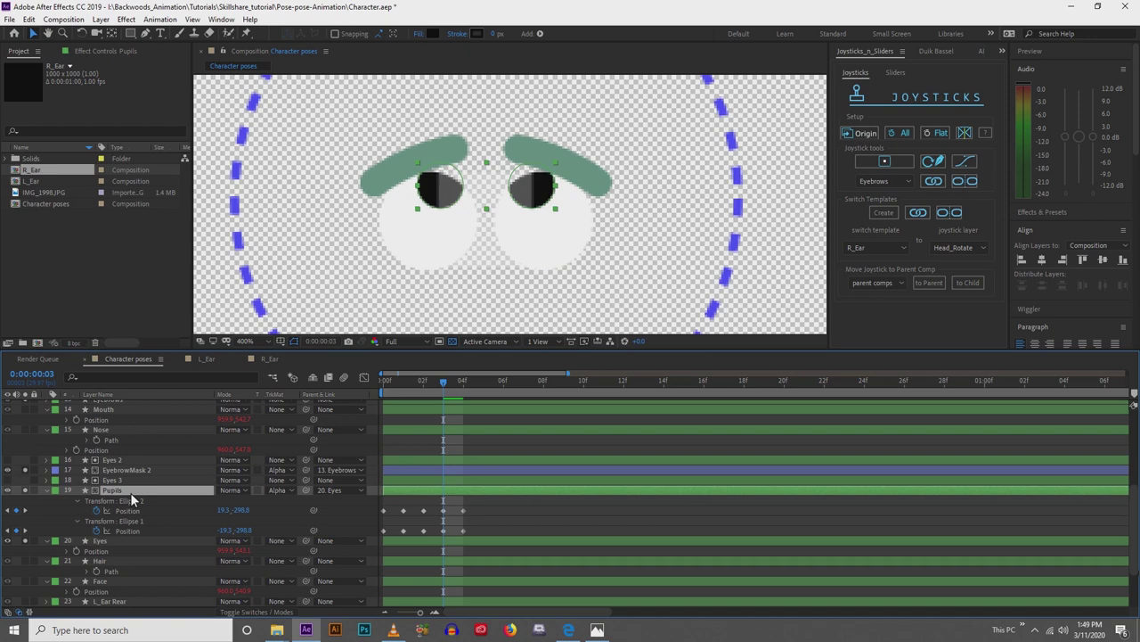
left_click(279, 490)
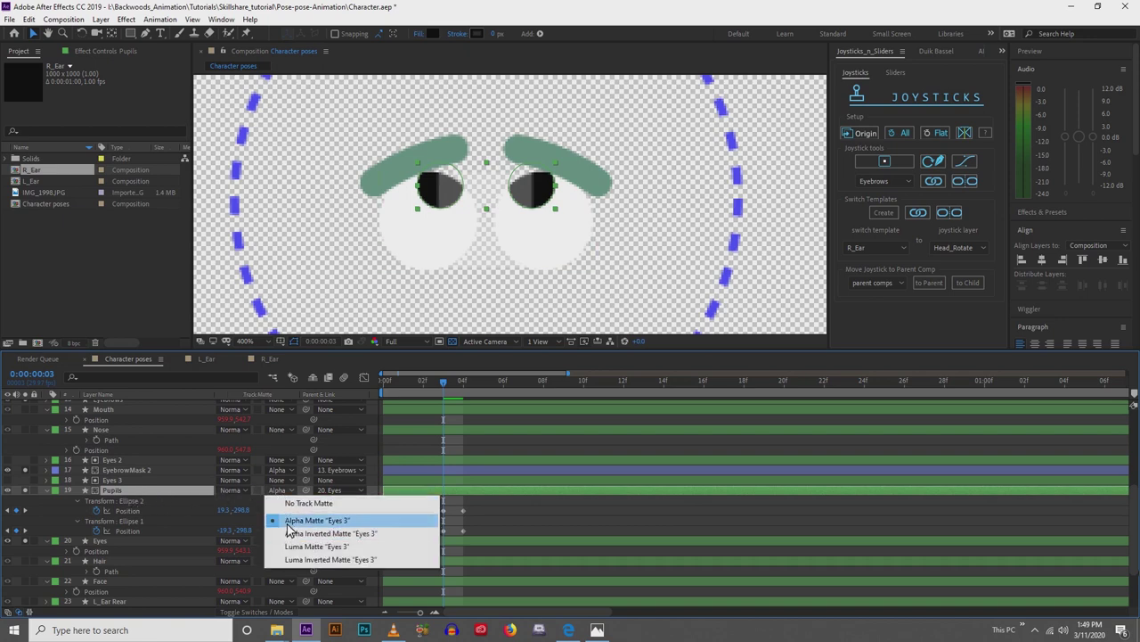
left_click(287, 523)
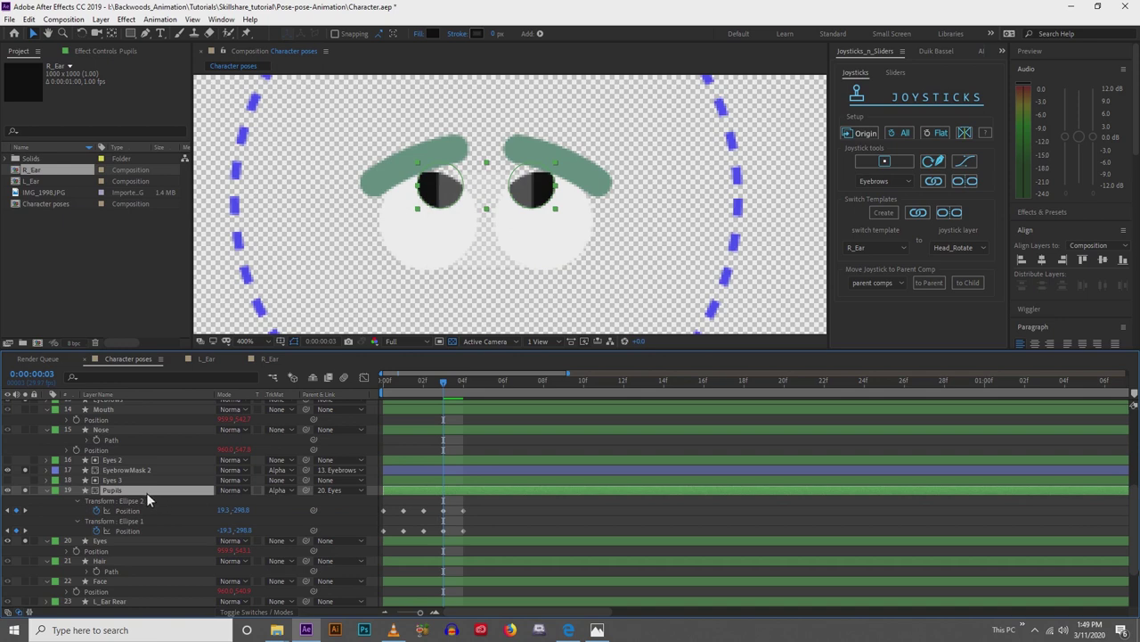
left_click_drag(438, 198, 419, 271)
key("ctrl+z")
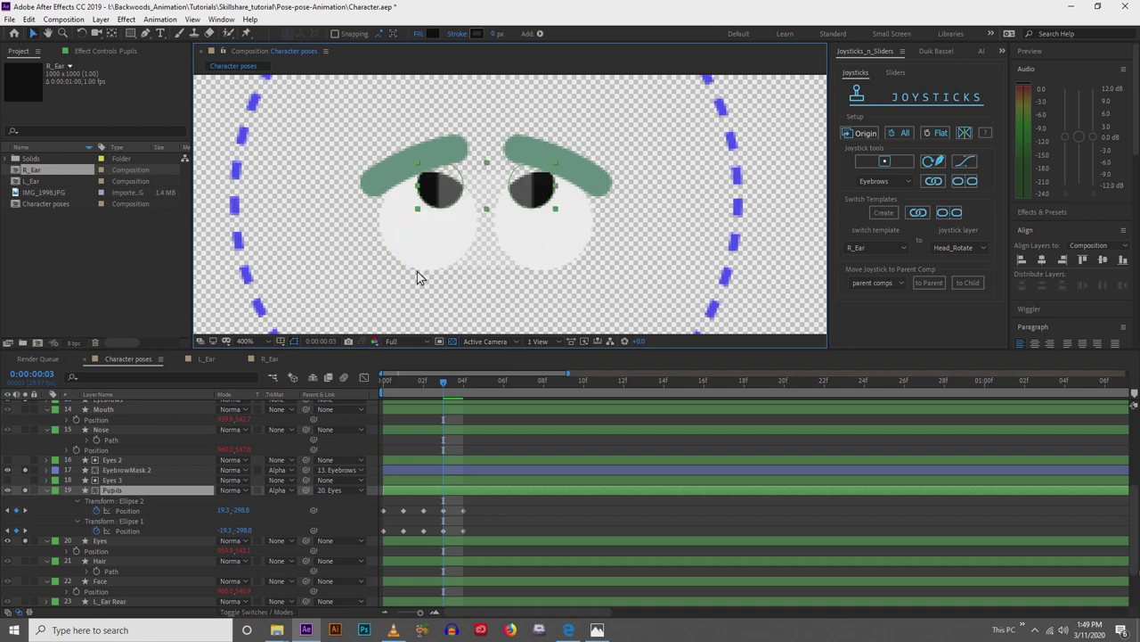
left_click(132, 480)
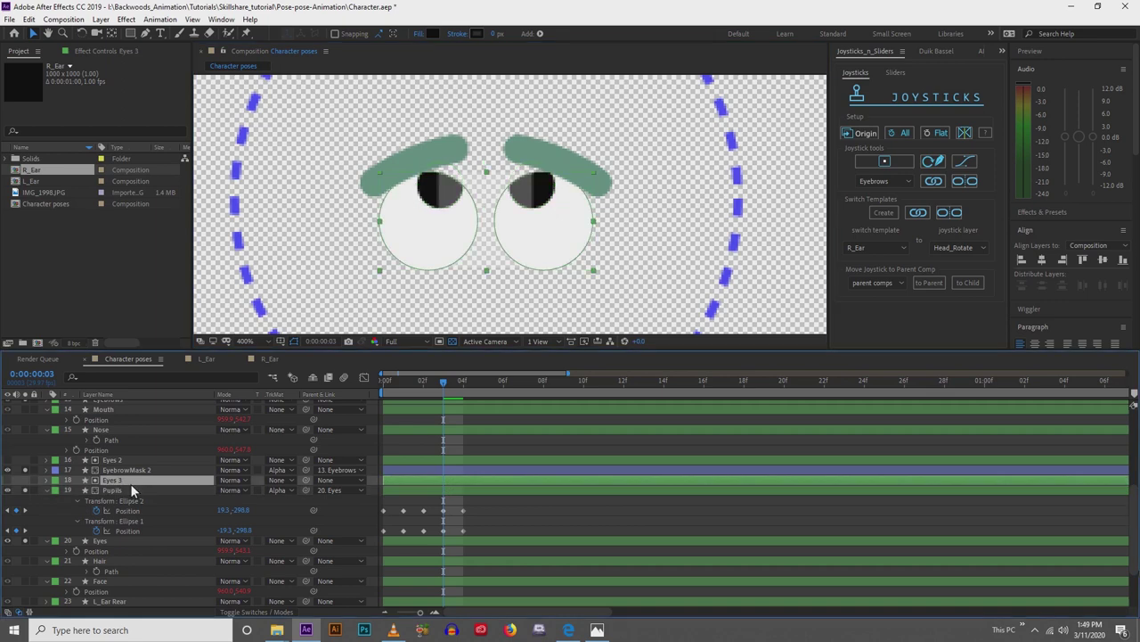
left_click(47, 491)
Lower the Eyebrows joystick to test how EyebrowMask 2 covers the eyes.
left_click(126, 470)
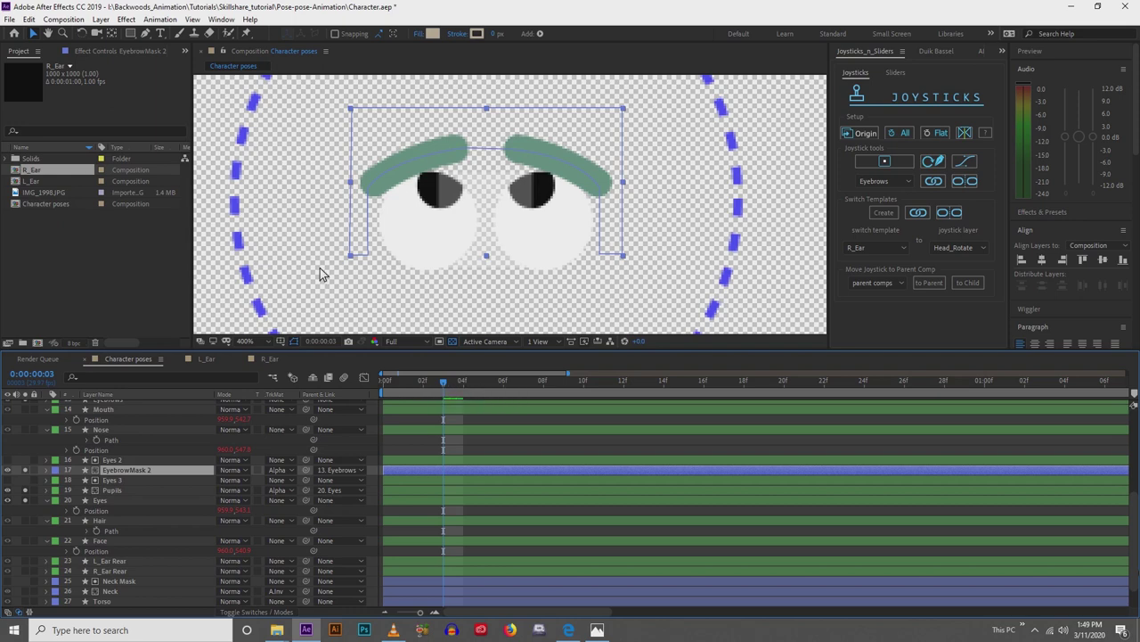
key("comma")
left_click_drag(291, 235, 294, 276)
key("period")
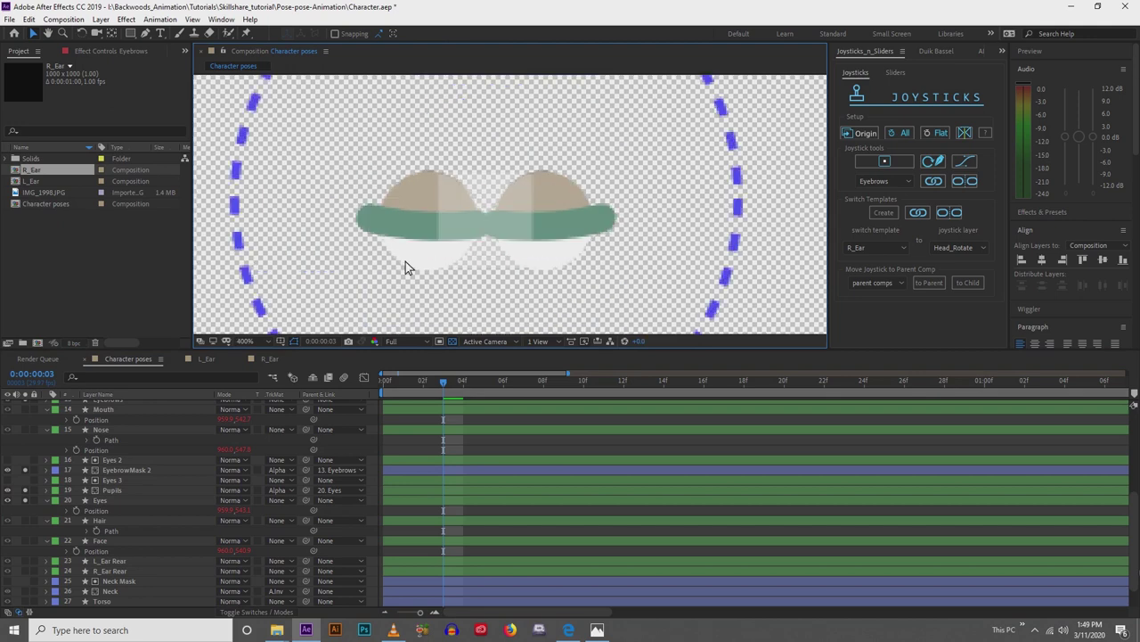
Inspect EyebrowMask 2 and Eyes 2, checking that the mask's track matte is Alpha Matte "Eyes 2".
left_click(120, 470)
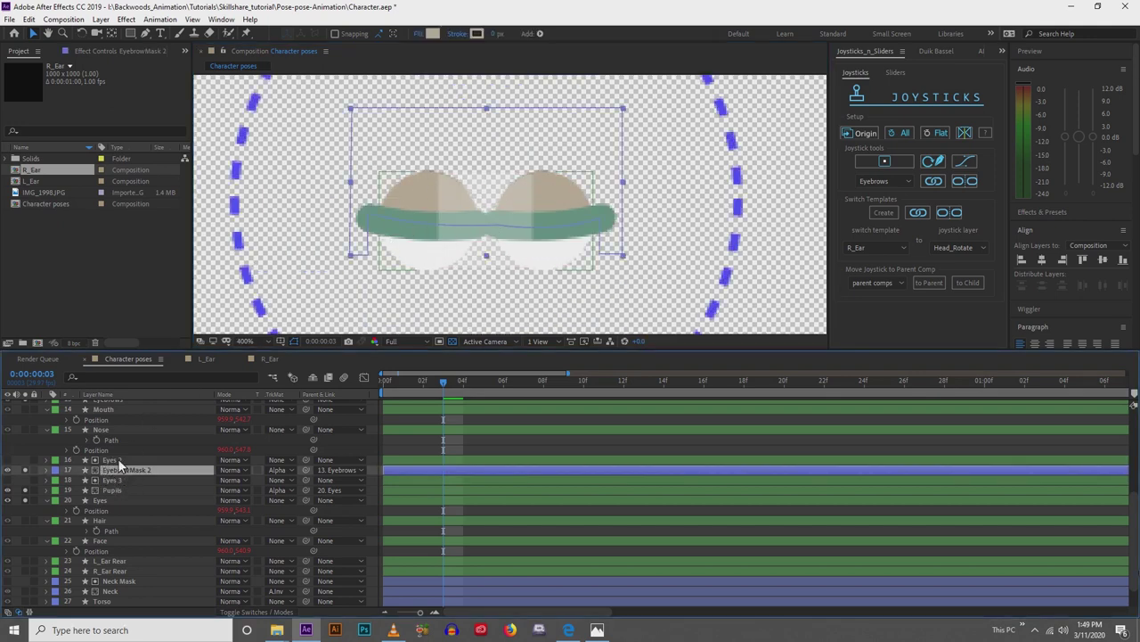
left_click(114, 460)
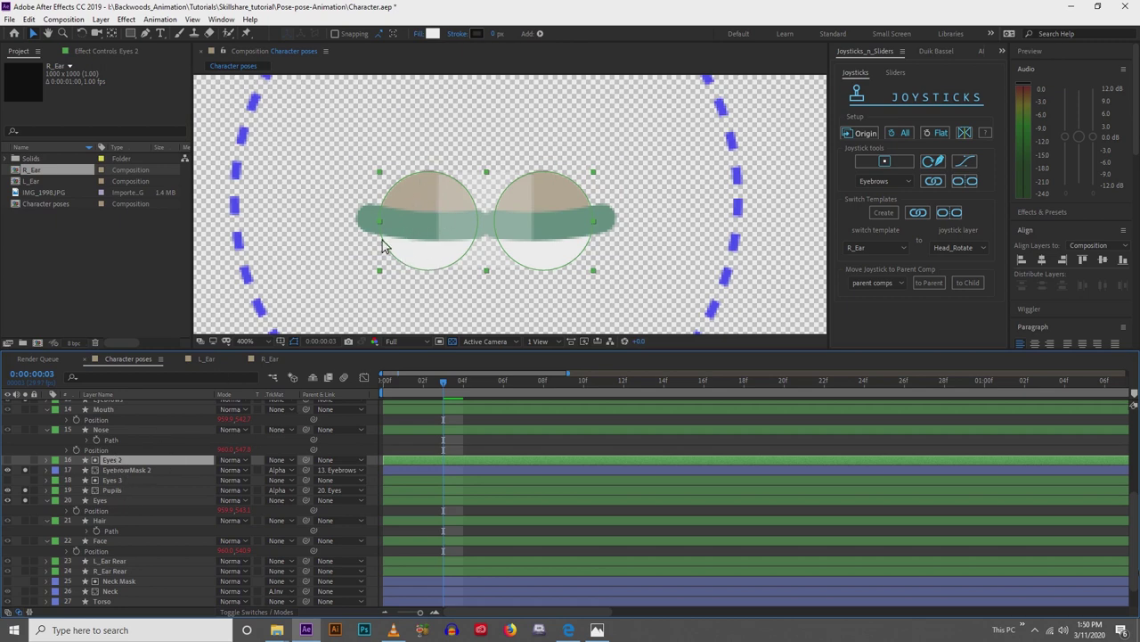
left_click(122, 471)
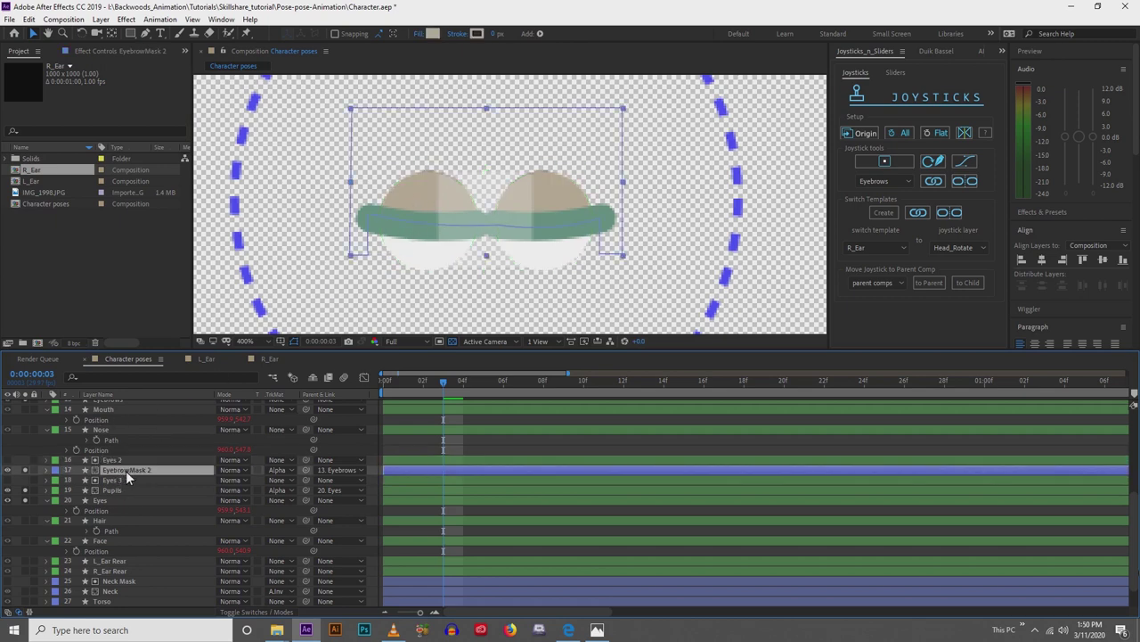
left_click(278, 471)
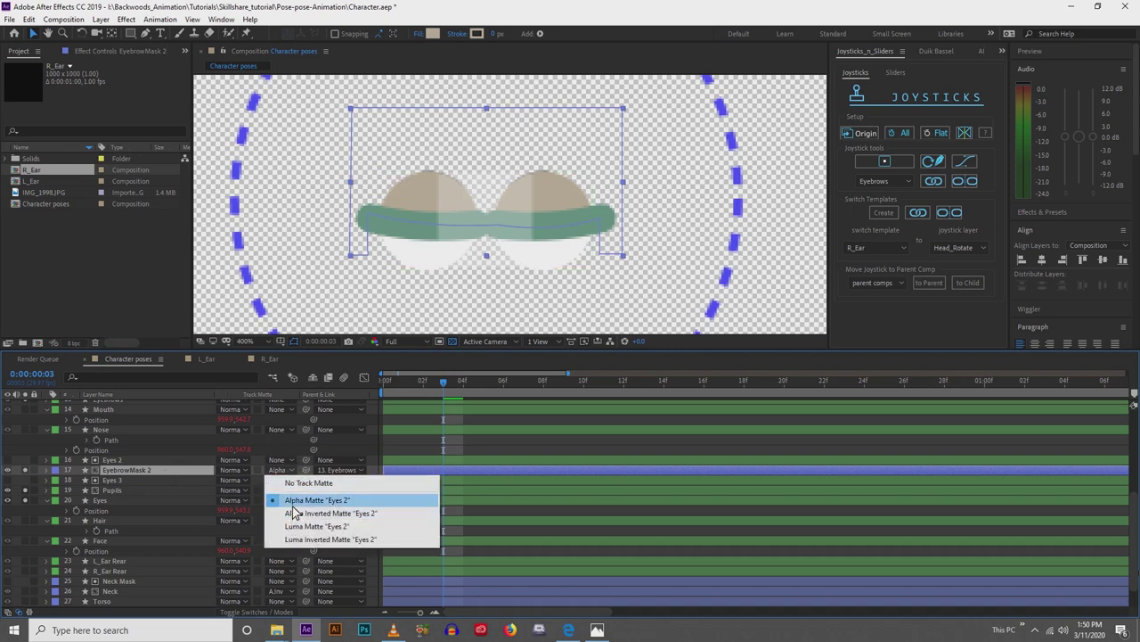
left_click(293, 503)
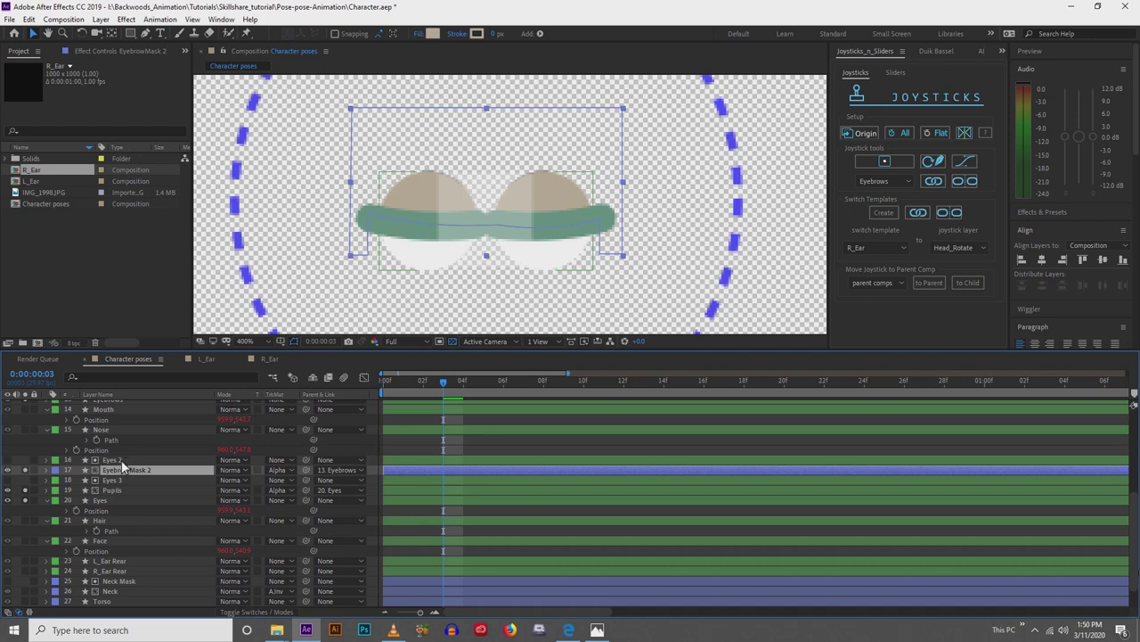
left_click(114, 460)
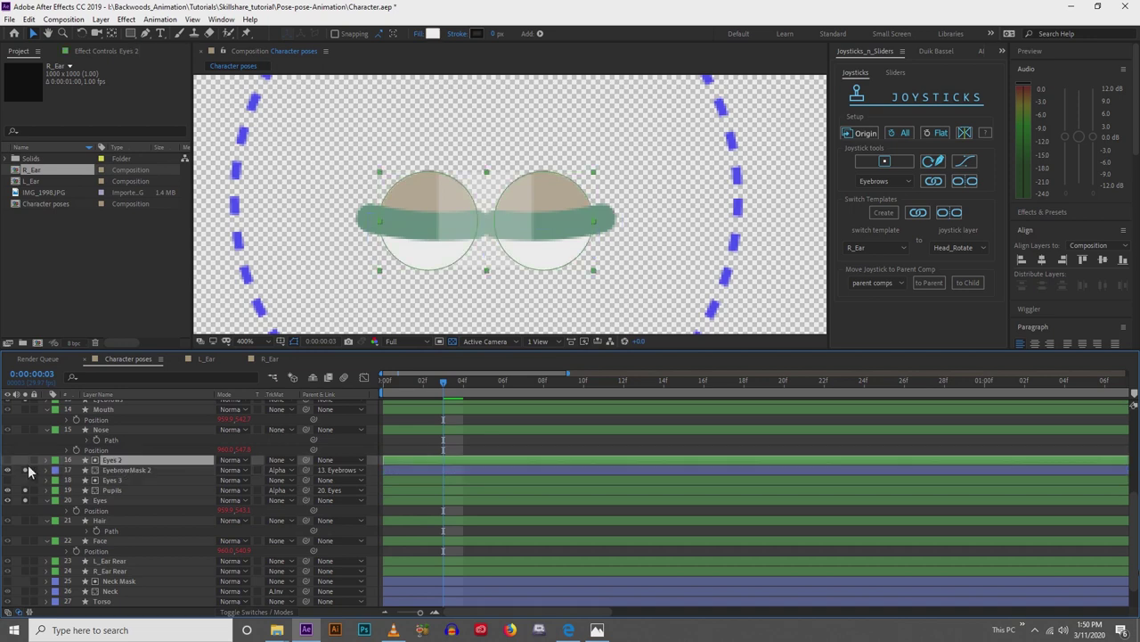
Compare the Eyes, Eyes 3 and Eyes 2 layers, then try moving the Eyes 2 matte off the eyes and undo it.
left_click(112, 498)
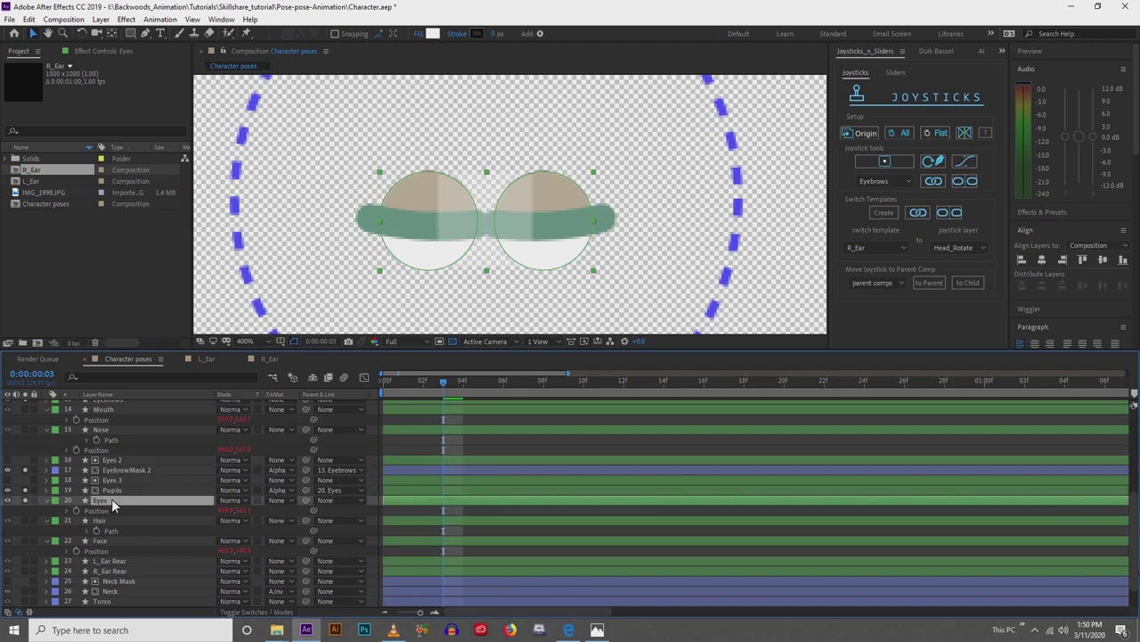
left_click(112, 481)
left_click(113, 460)
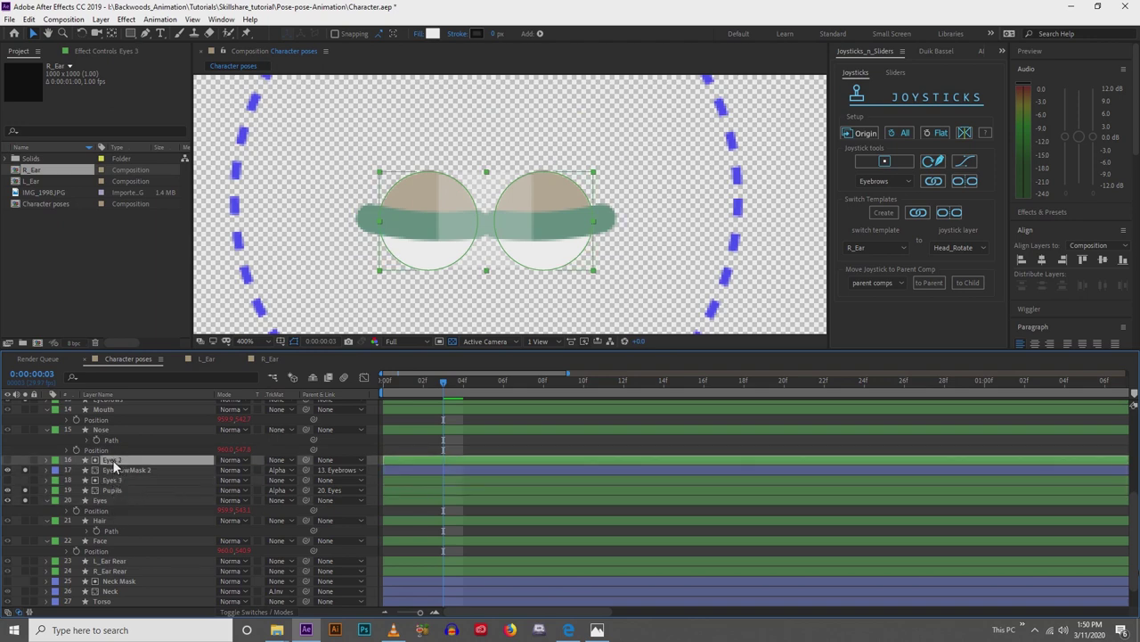
left_click_drag(429, 235, 377, 261)
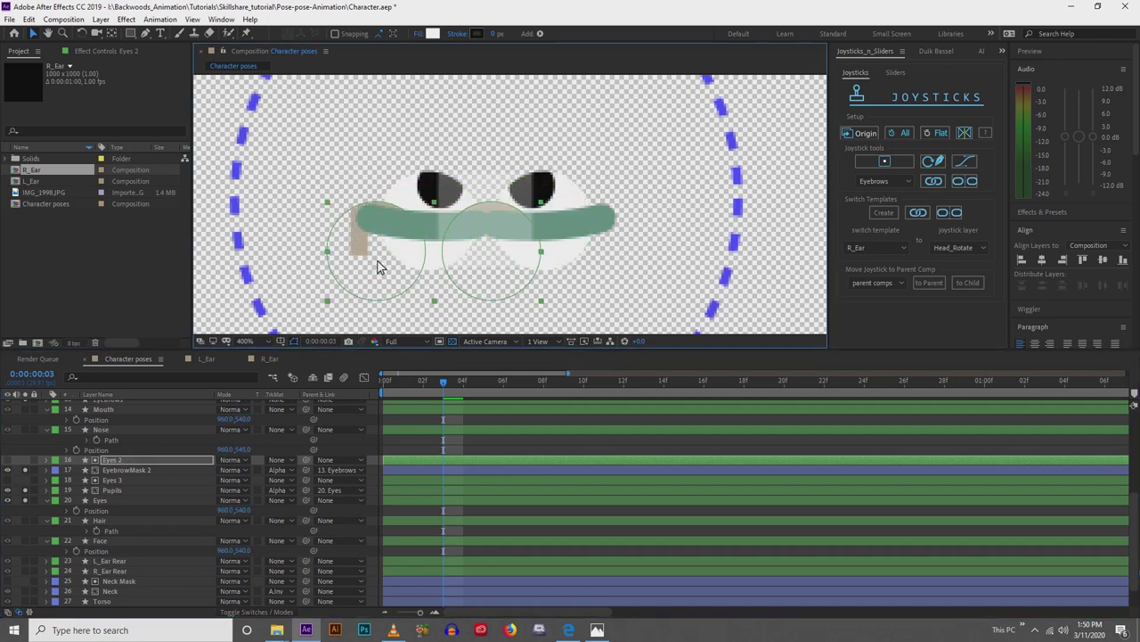
key("ctrl+z")
left_click(426, 282)
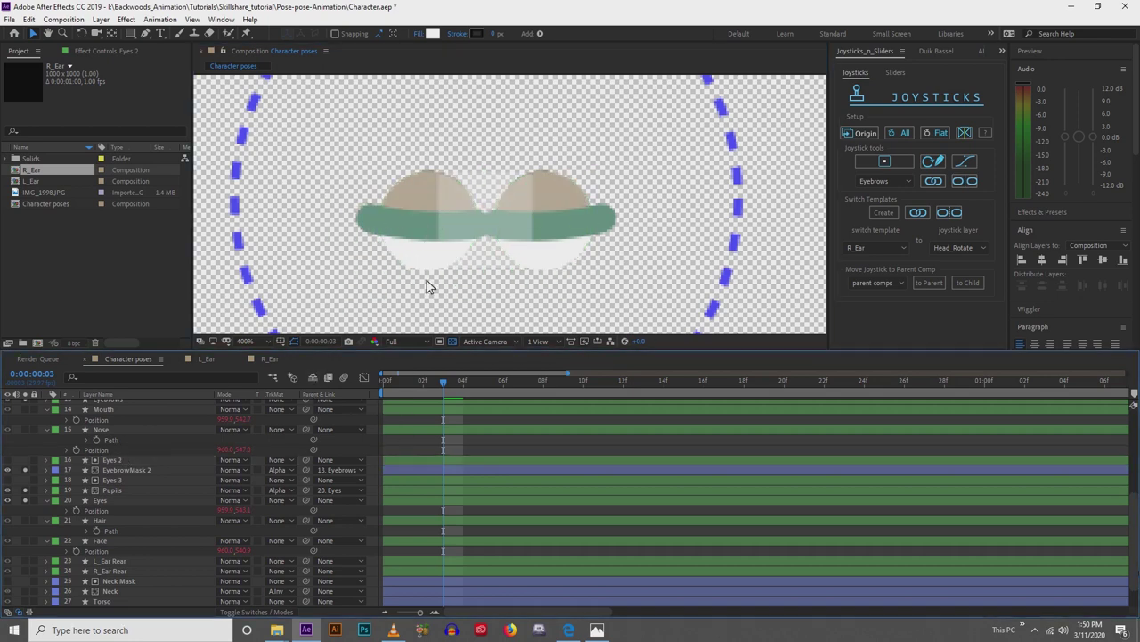
Raise the Eyebrows joystick back to about the centre of its frame and deselect it.
key("comma")
left_click_drag(291, 282, 301, 245)
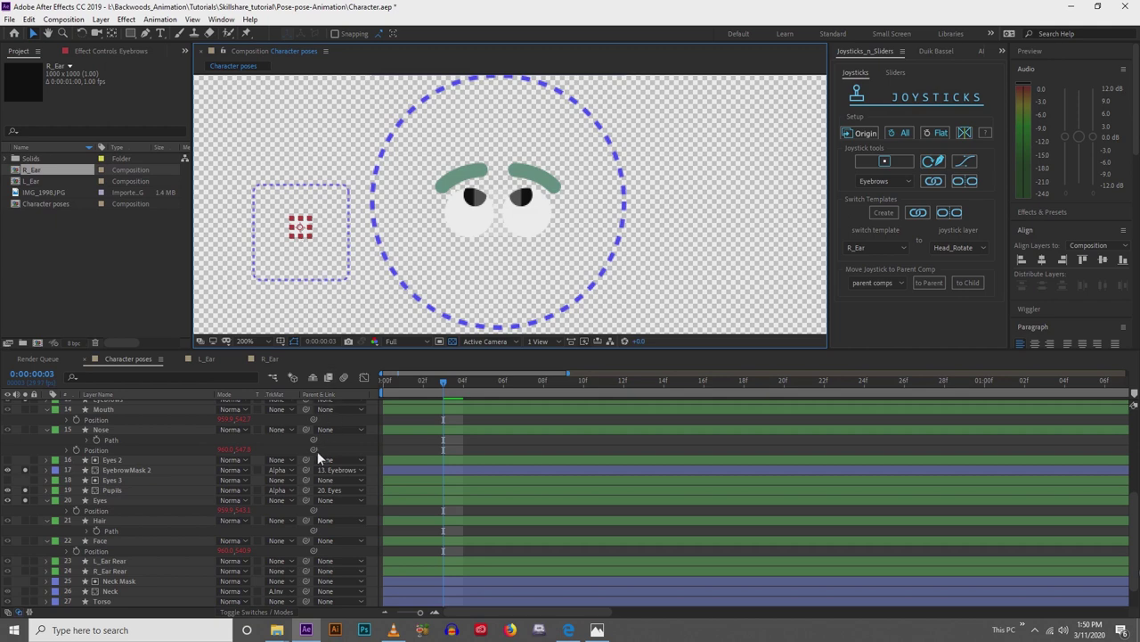
left_click(408, 440)
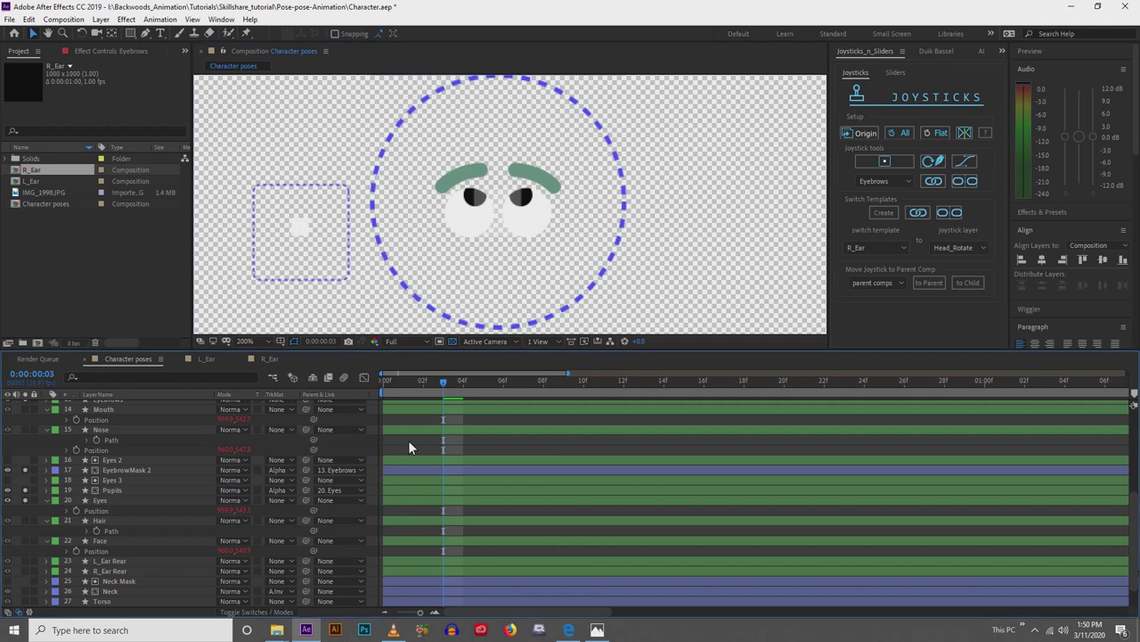
Create a joystick named Eyes from the Pupils layer's keyframed ellipse positions, after checking the pose at frame 4.
left_click(59, 501)
left_click(118, 480)
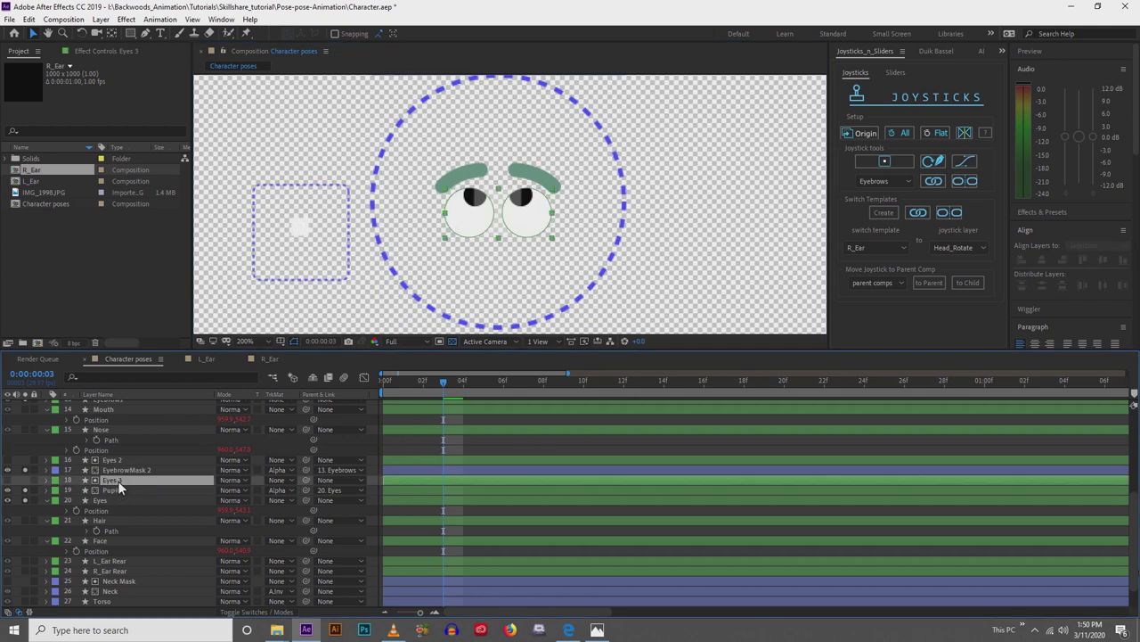
left_click(117, 489)
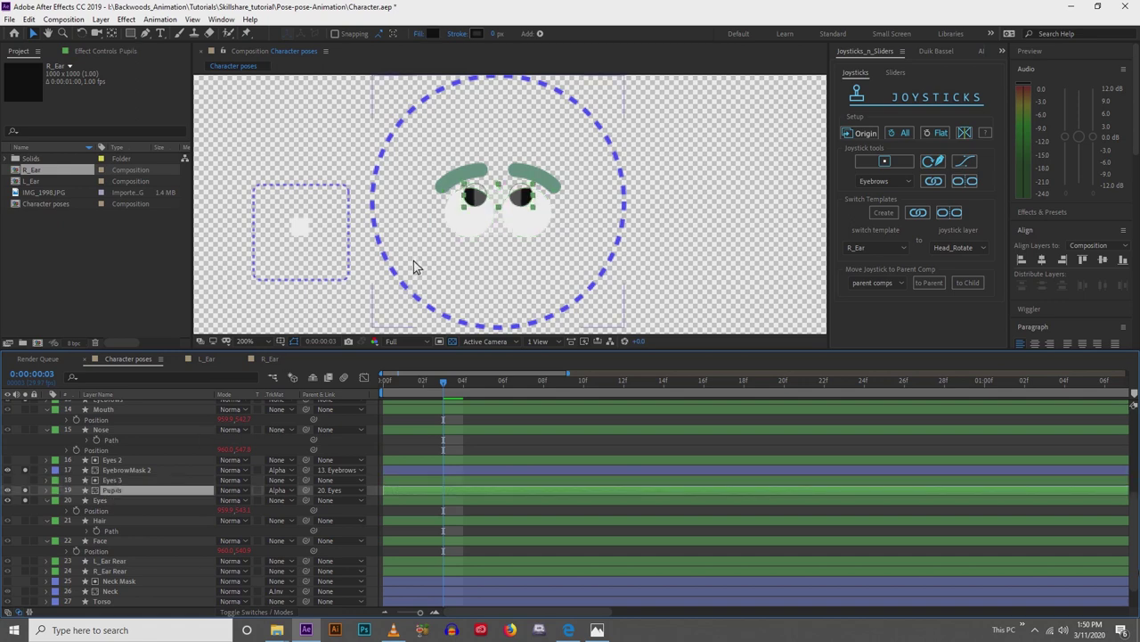
left_click_drag(412, 262, 369, 247)
key("u")
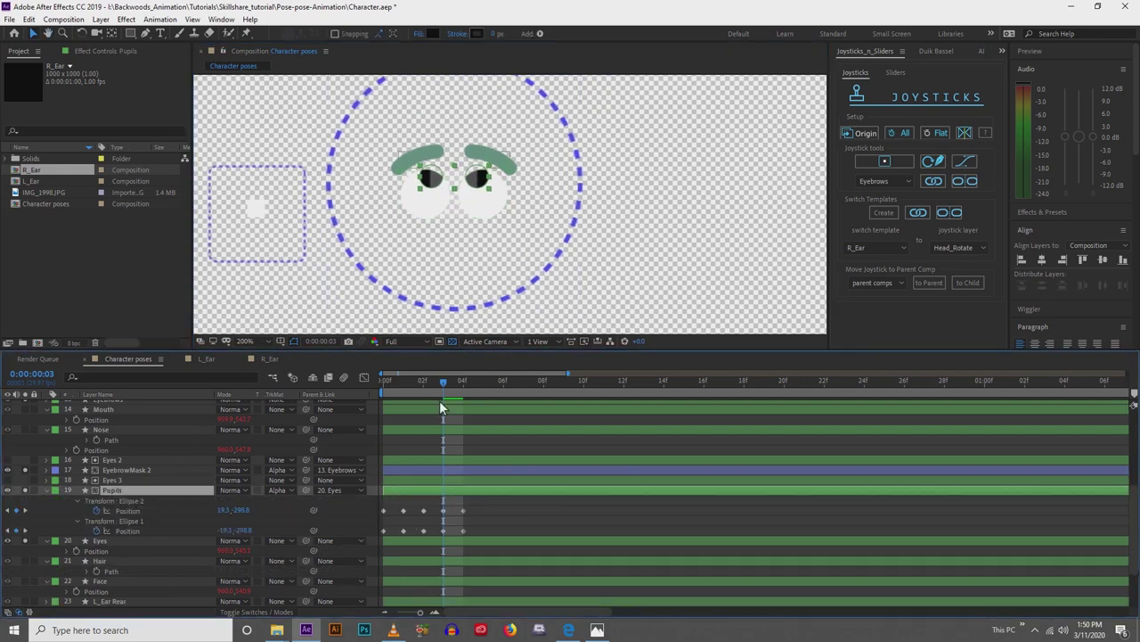
left_click_drag(433, 382, 462, 400)
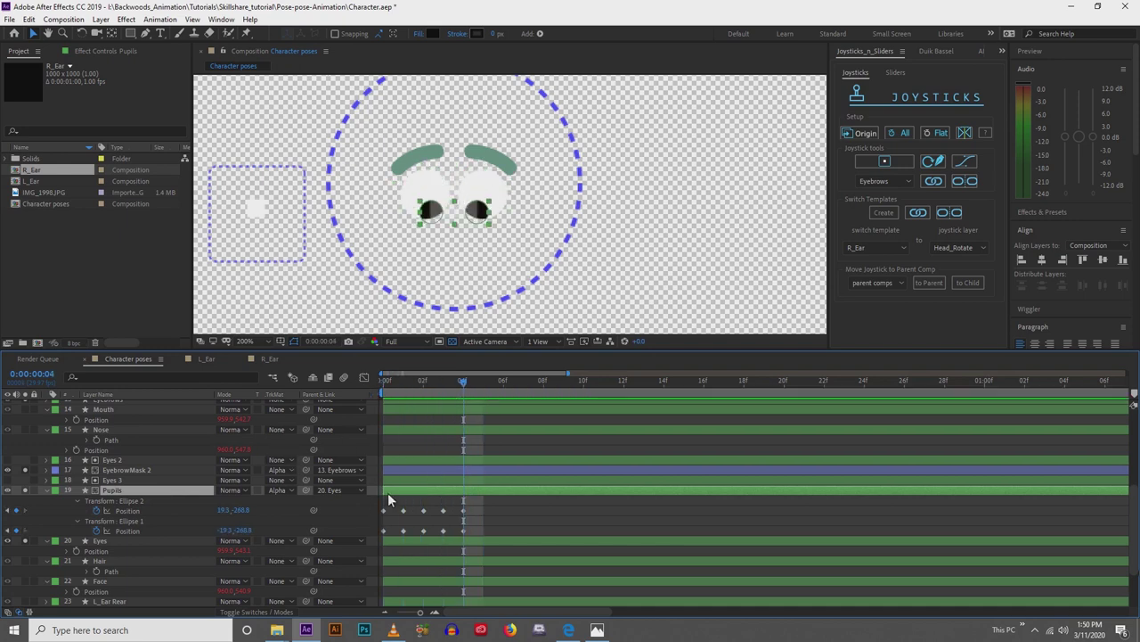
left_click(883, 163)
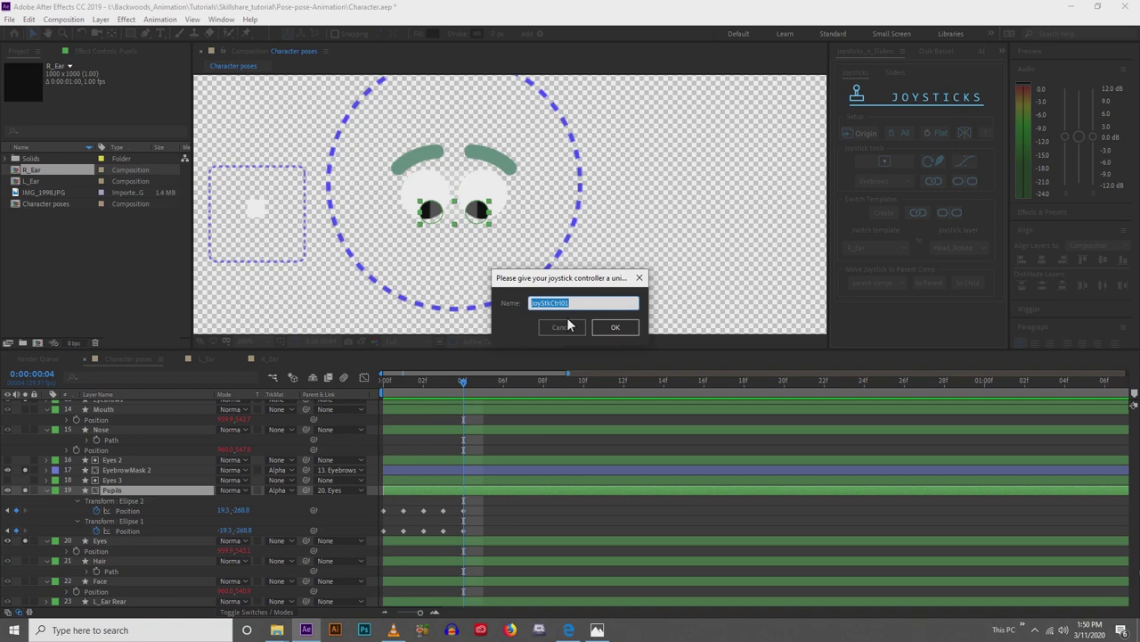
type("Eyes")
key("Return")
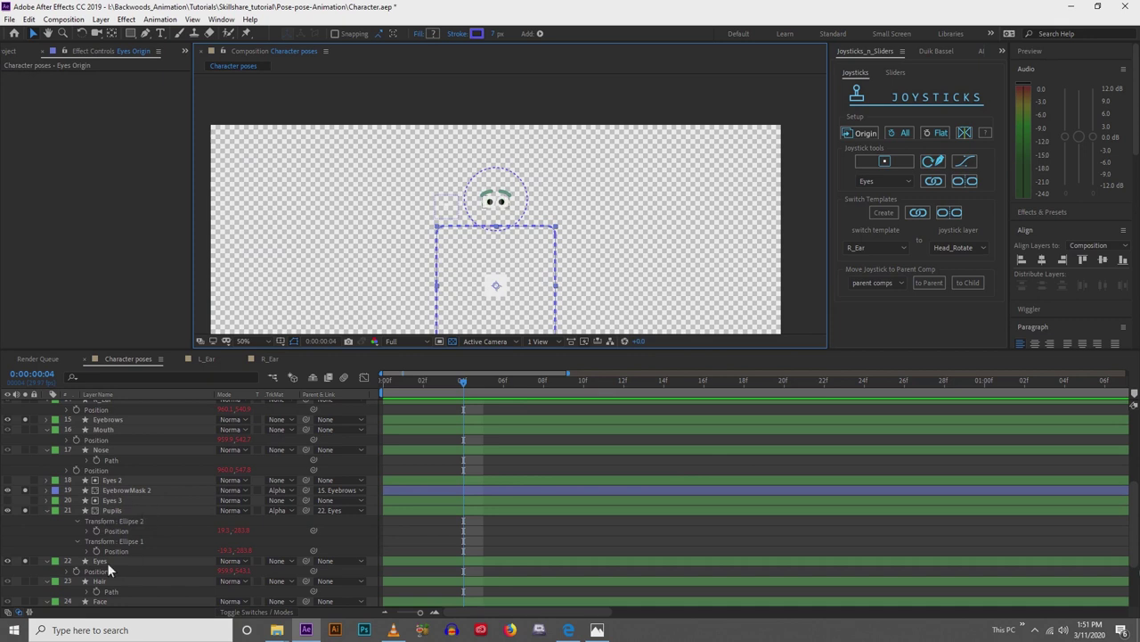
Check the Eyebrows Origin scale and set the Eyes Origin scale to 20% to match it.
scroll(107, 562, "up", 6)
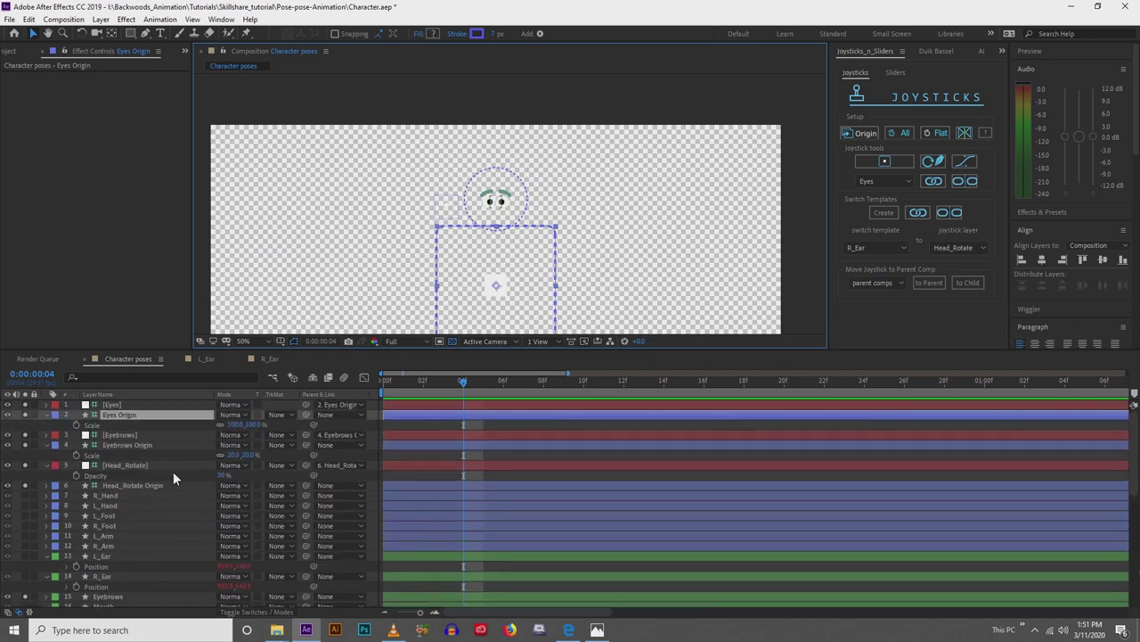
left_click(155, 444)
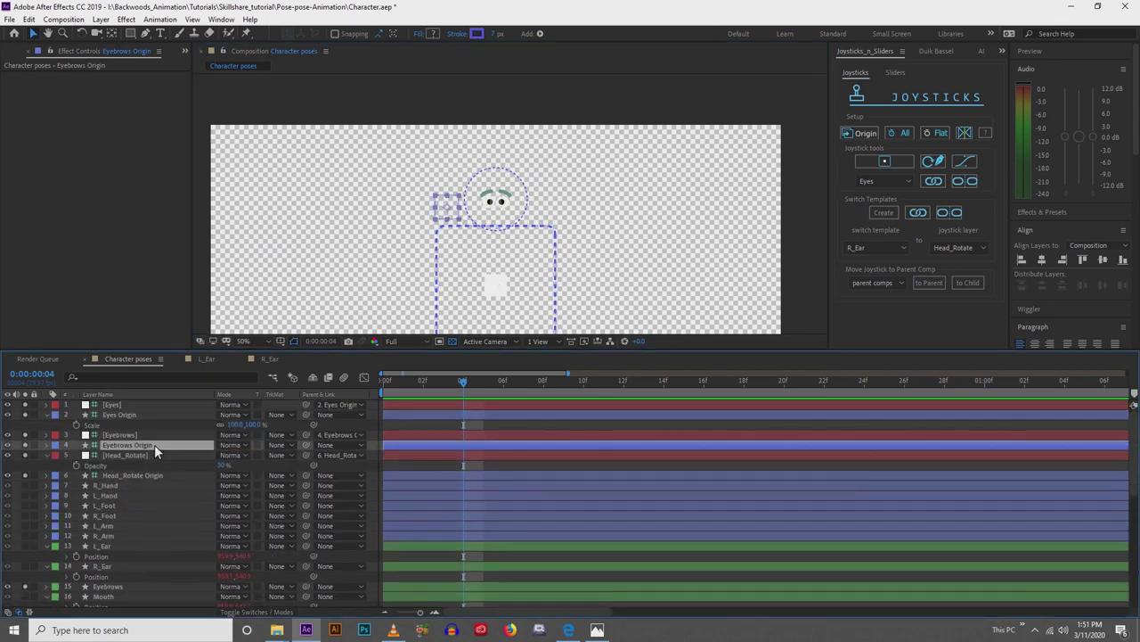
key("s")
left_click(236, 424)
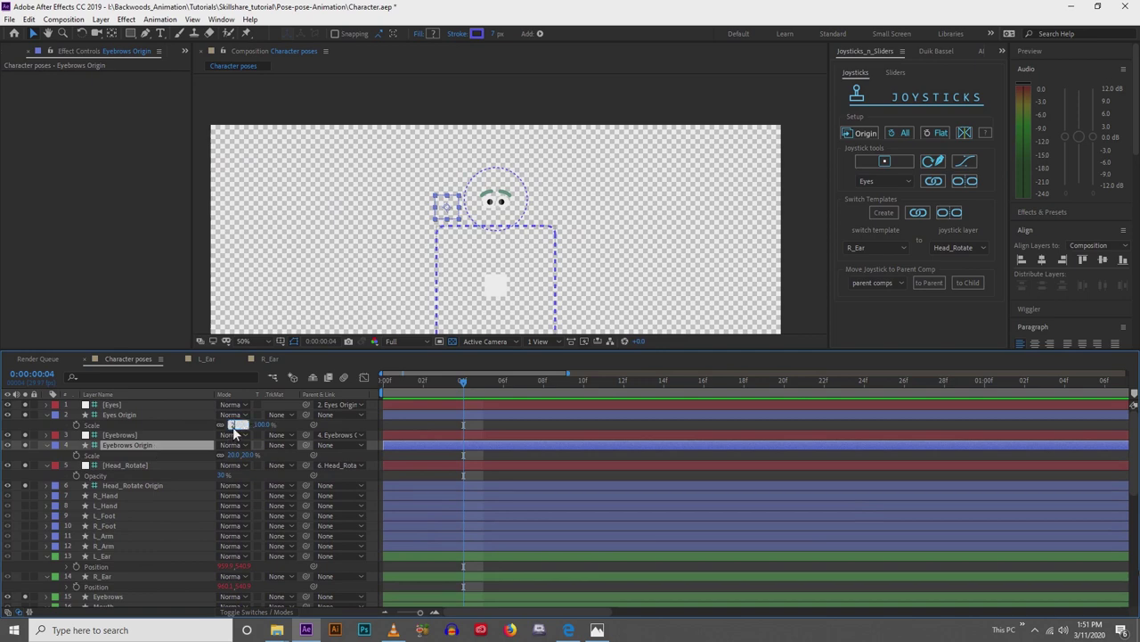
type("20")
key("Return")
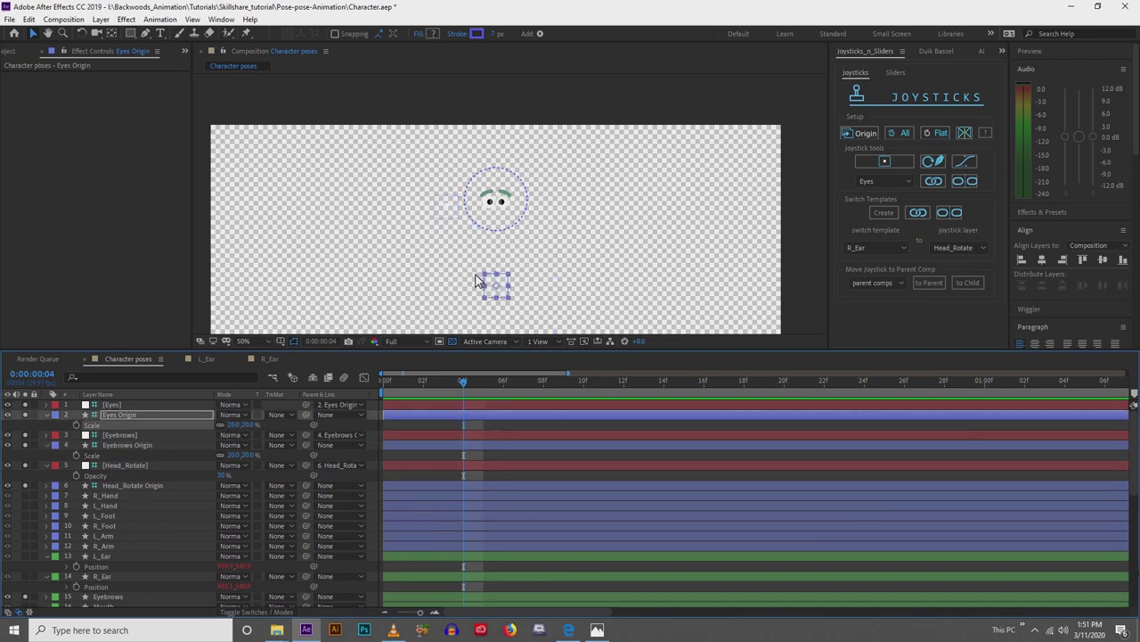
Place the Eyes joystick beside the head and move the Eyebrows joystick directly above it.
left_click_drag(477, 281, 449, 200)
key("period")
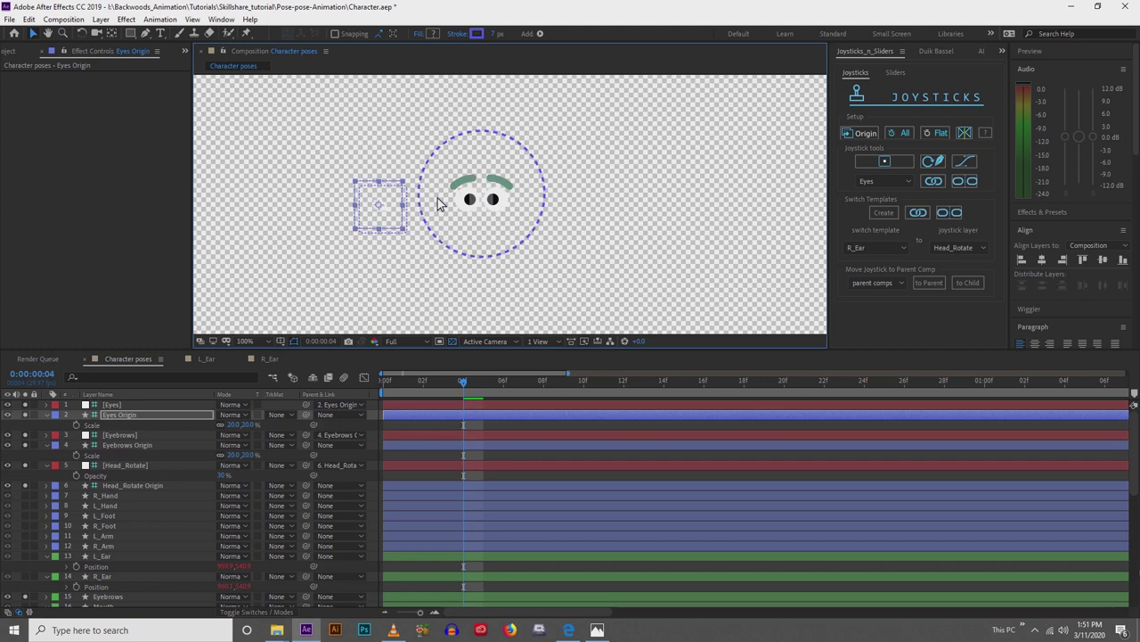
left_click_drag(376, 211, 389, 232)
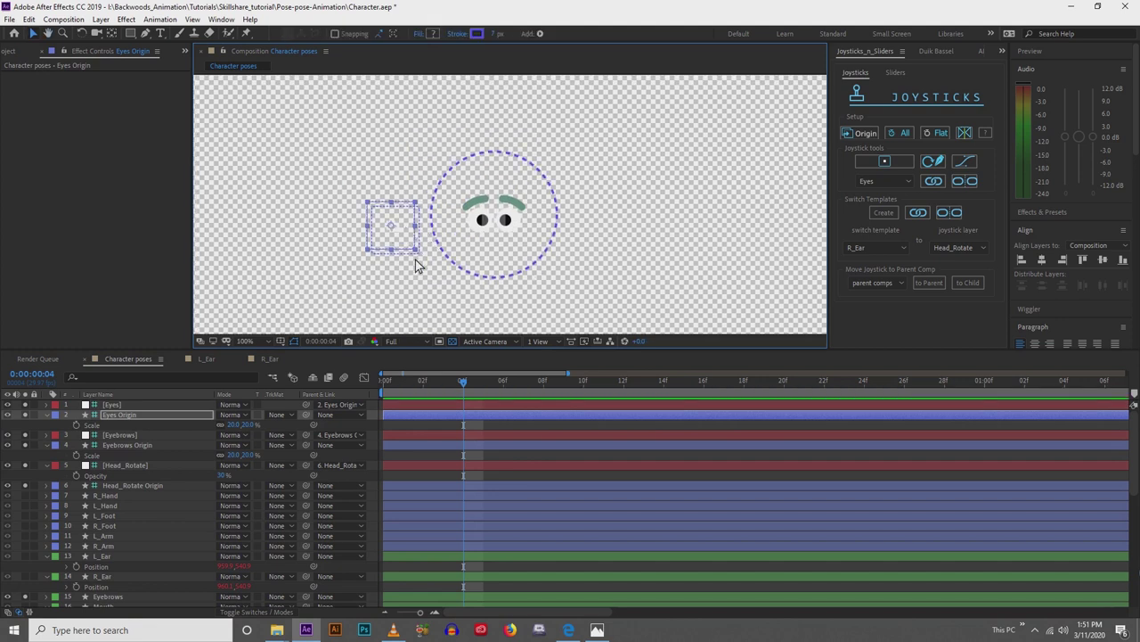
left_click_drag(411, 260, 395, 171)
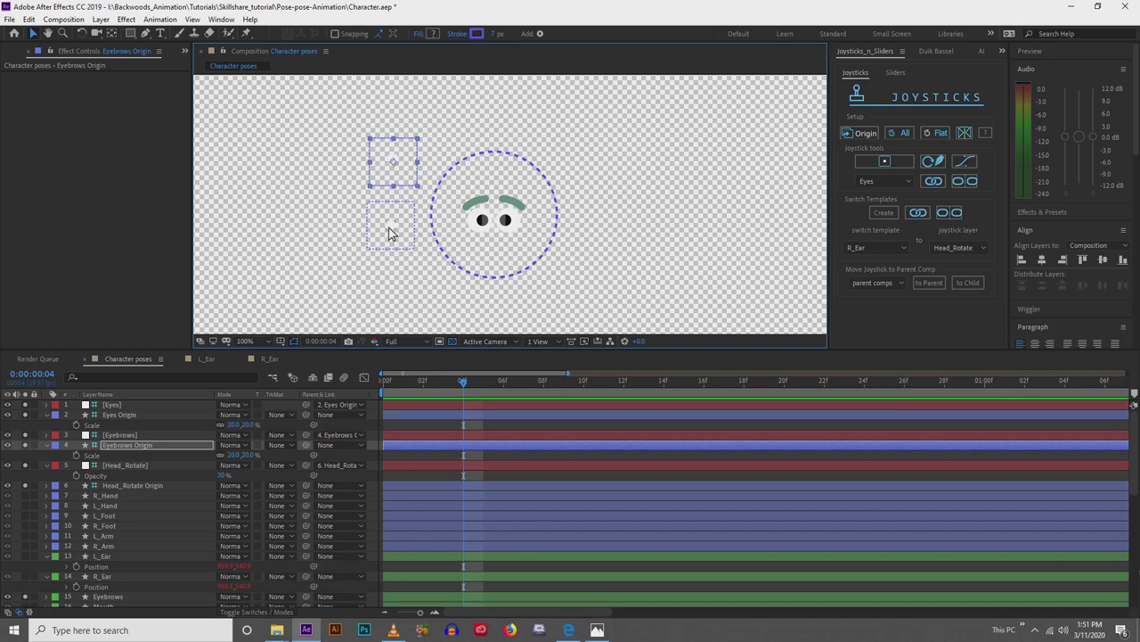
left_click_drag(383, 239, 384, 231)
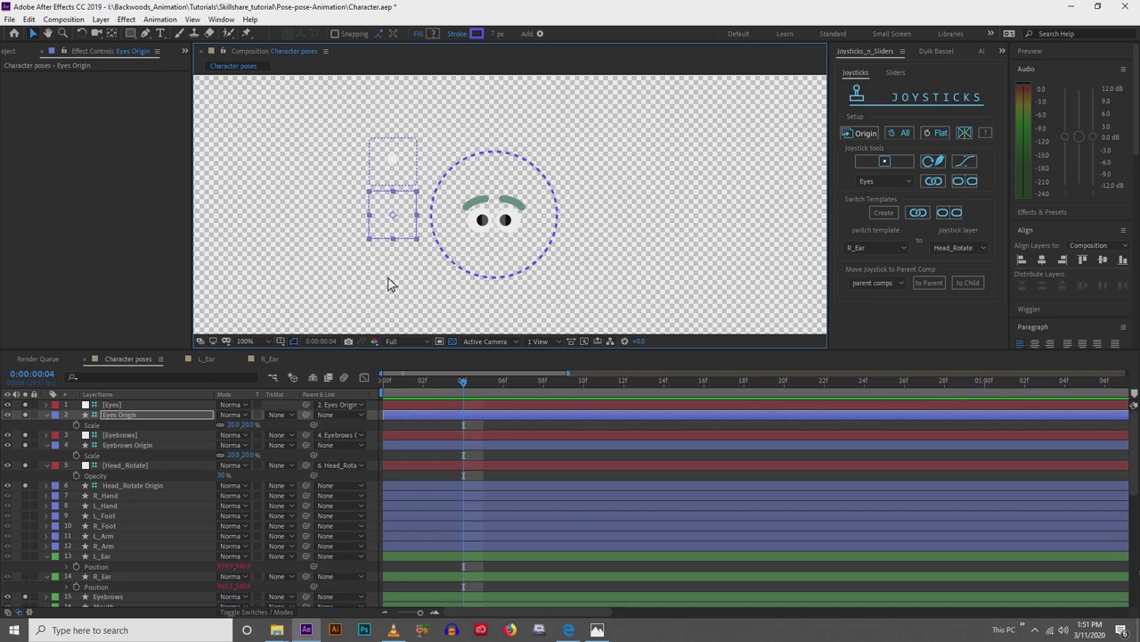
Align Eyes Origin and Eyebrows Origin to each other by their horizontal centres.
key("period")
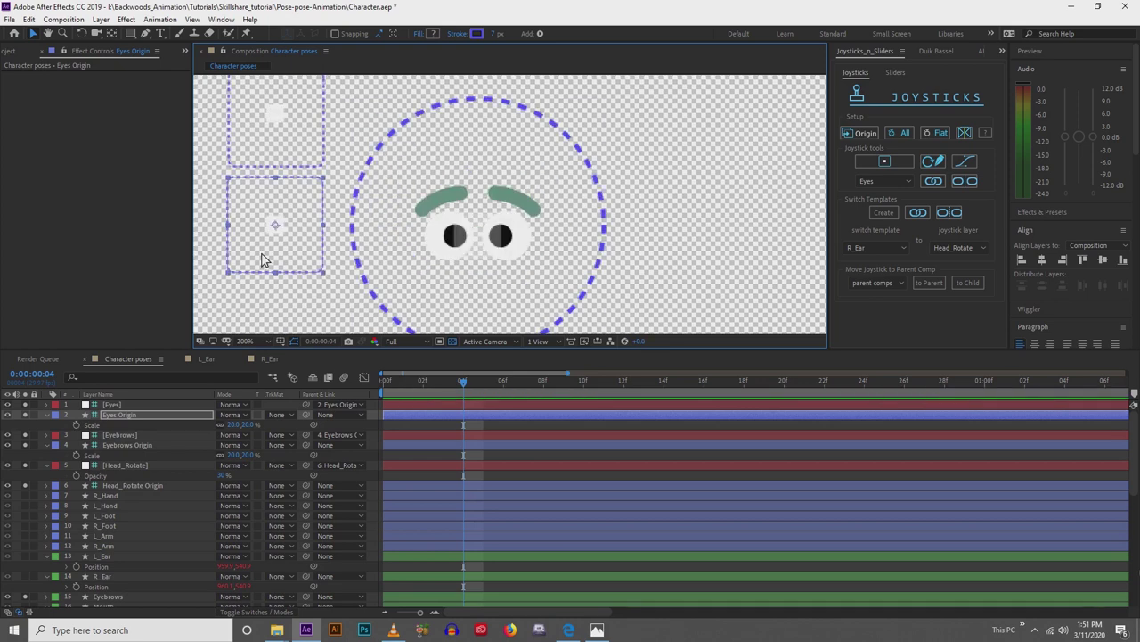
left_click(133, 448, "ctrl")
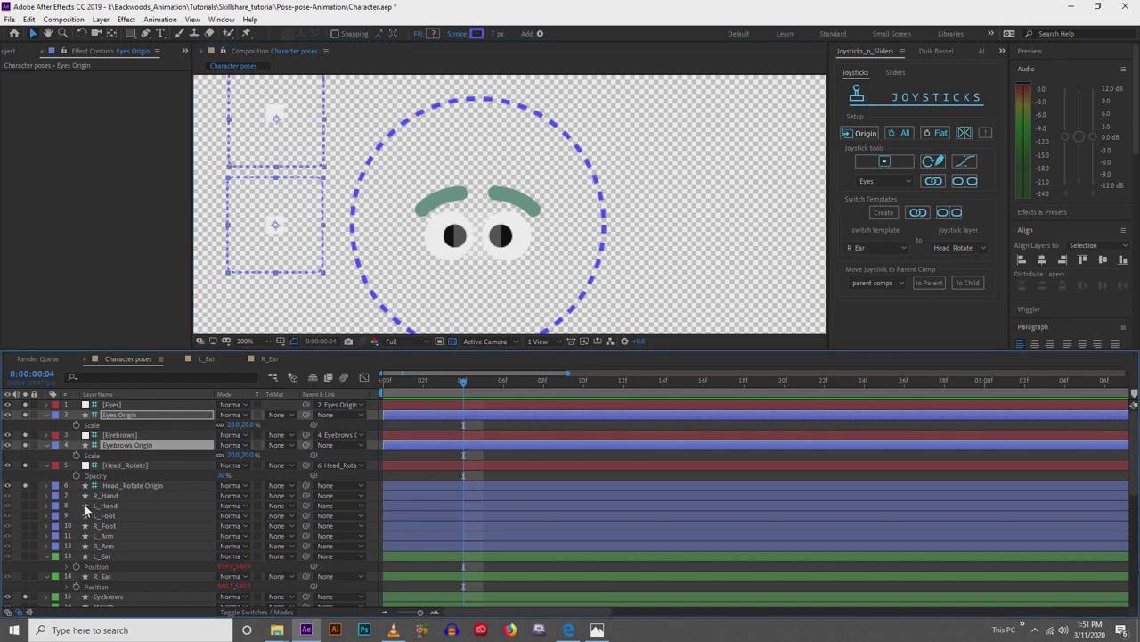
left_click(1043, 262)
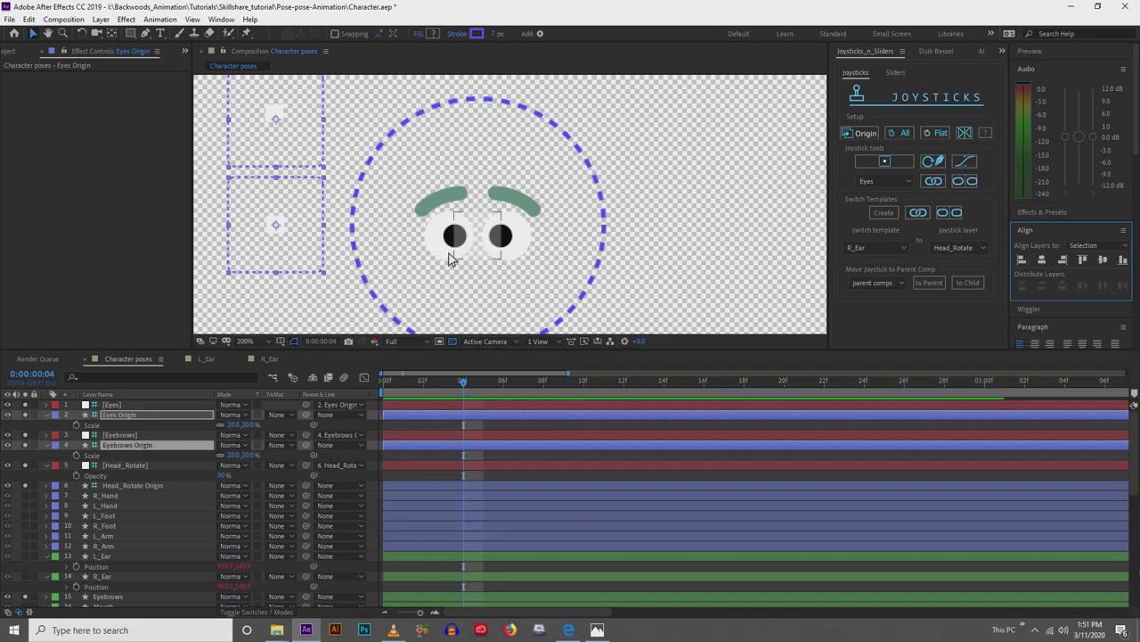
left_click(127, 446)
Move the Eyes joystick around its frame to test how the pupils follow.
left_click_drag(278, 226, 290, 257)
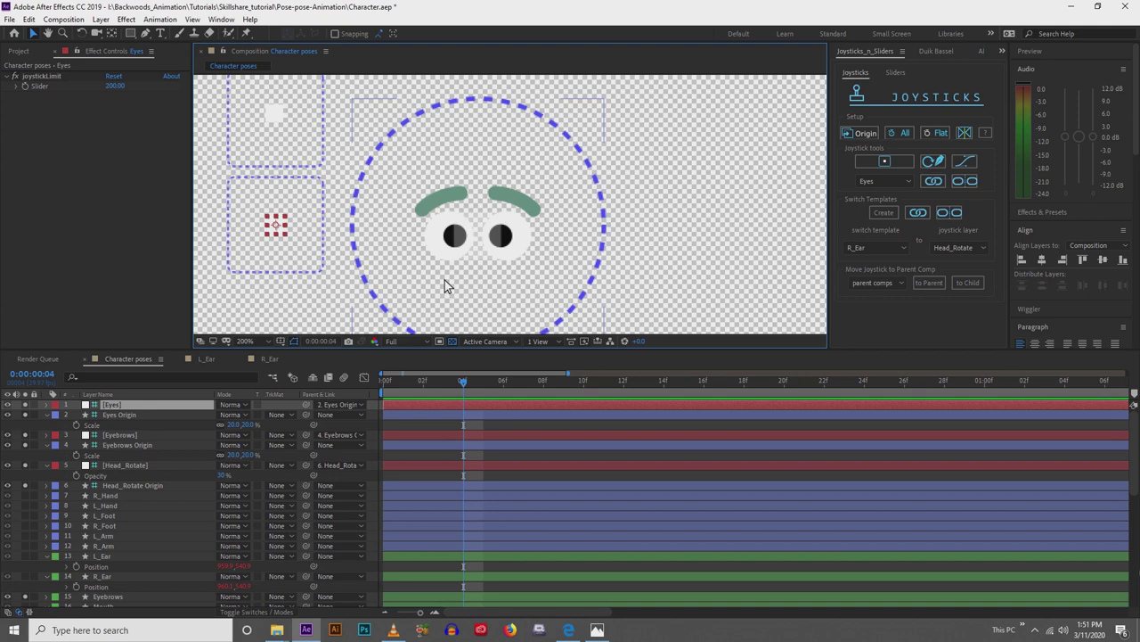
left_click_drag(409, 264, 403, 244)
scroll(89, 502, "down", 1)
scroll(36, 486, "up", 1)
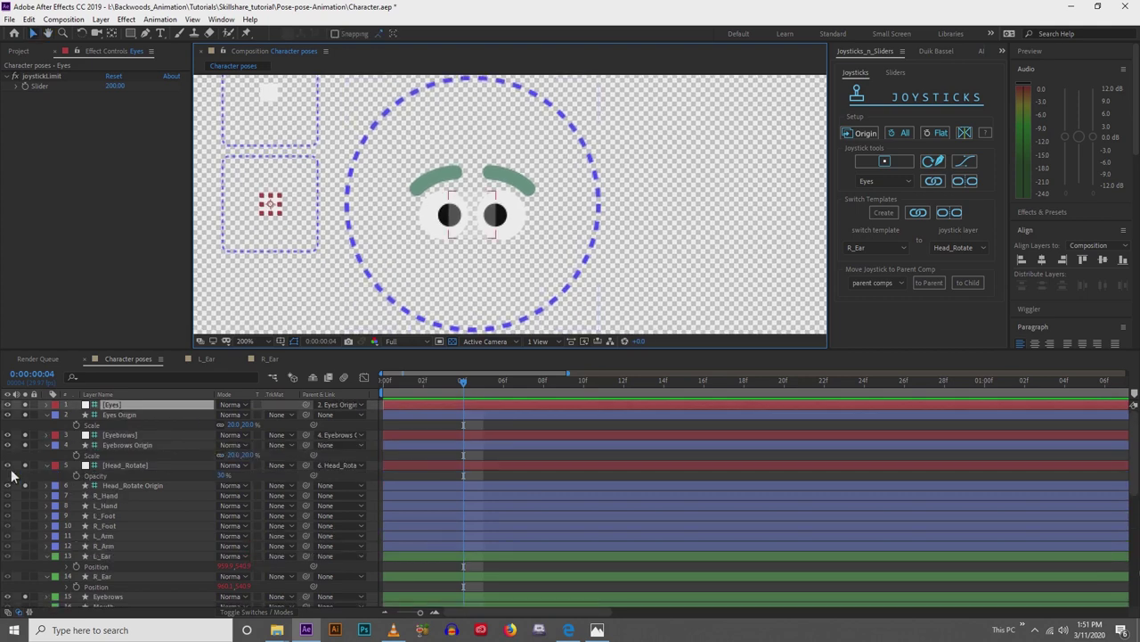
Turn off solo for the joystick, eyebrow and eye layers to show the whole character.
left_click_drag(26, 405, 26, 496)
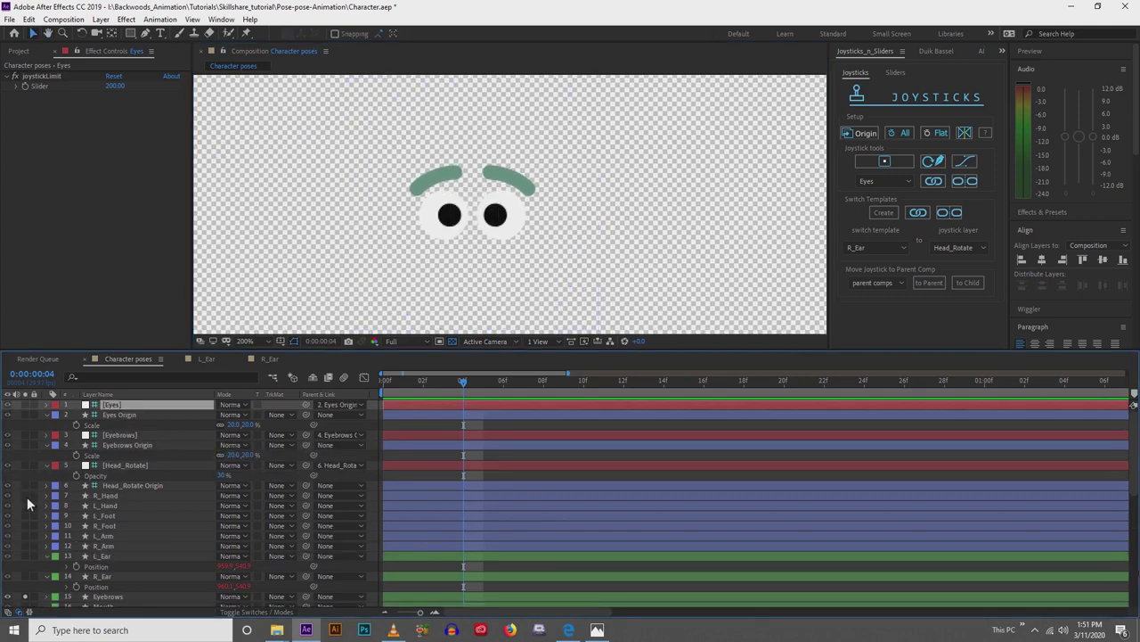
scroll(27, 501, "down", 4)
left_click(25, 476)
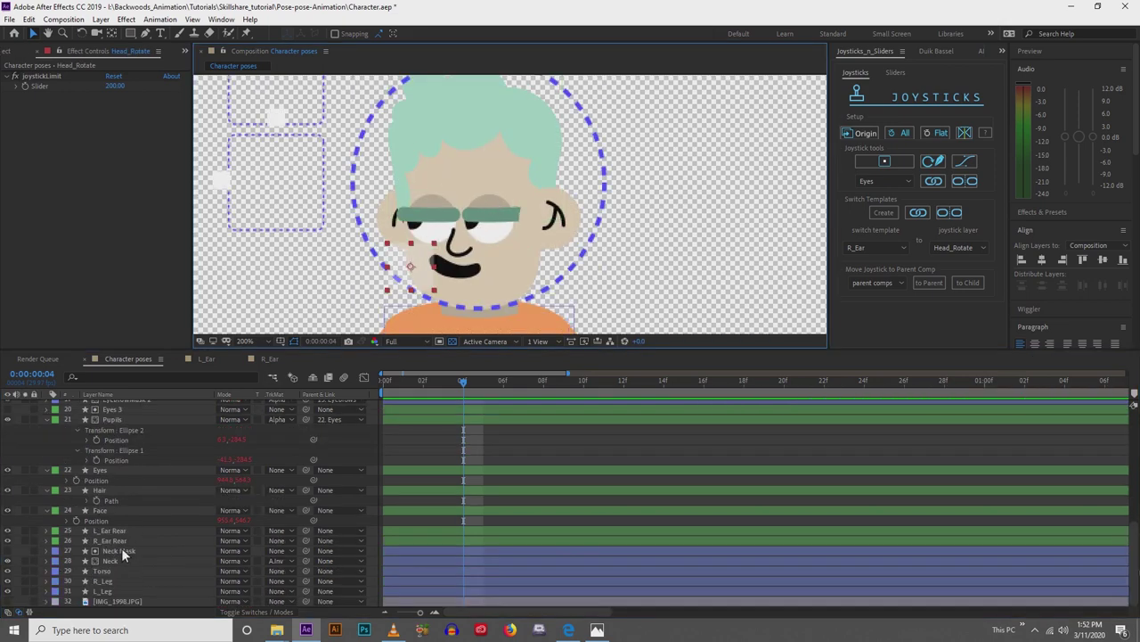
Change the EyebrowMask 2 fill to the skin colour sampled from the character's forehead.
scroll(123, 541, "up", 5)
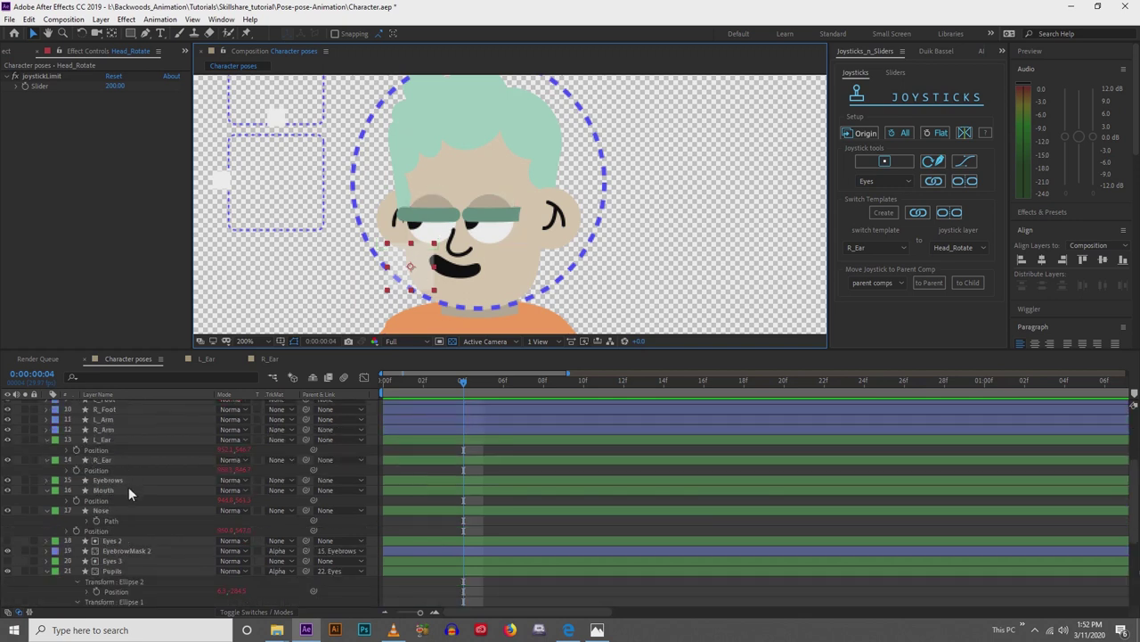
left_click(129, 552)
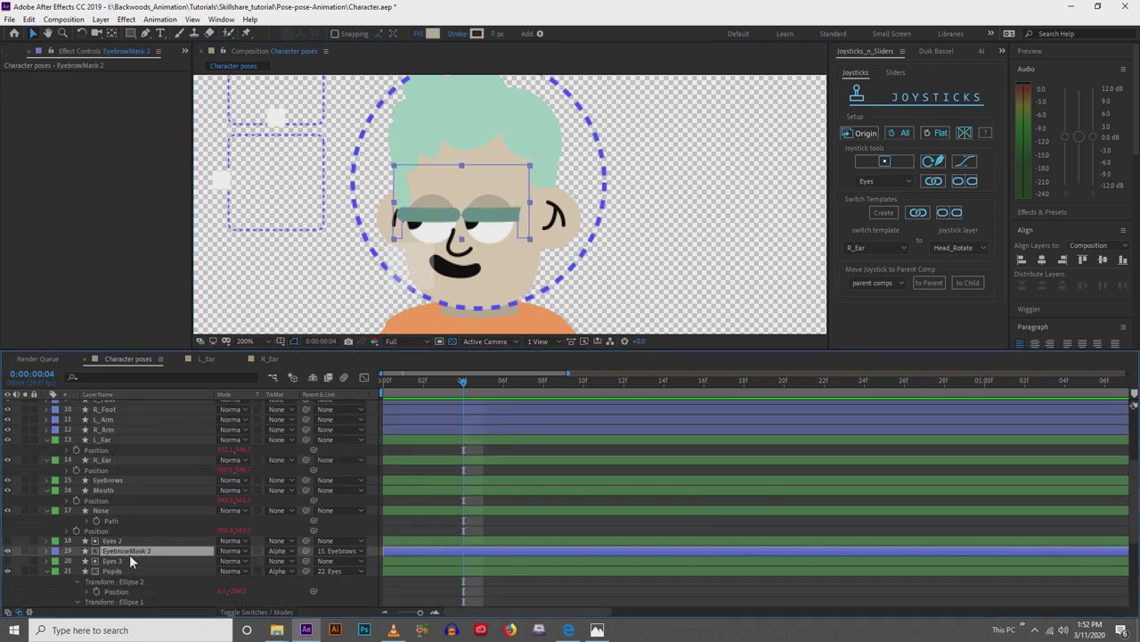
left_click(432, 34)
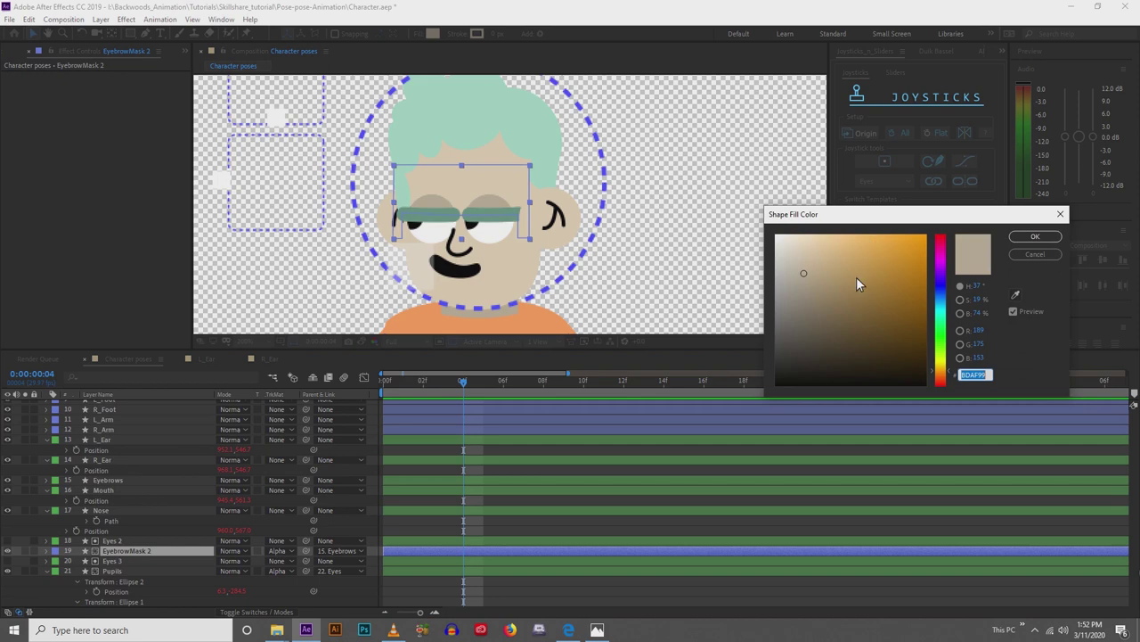
left_click(1015, 295)
left_click(474, 190)
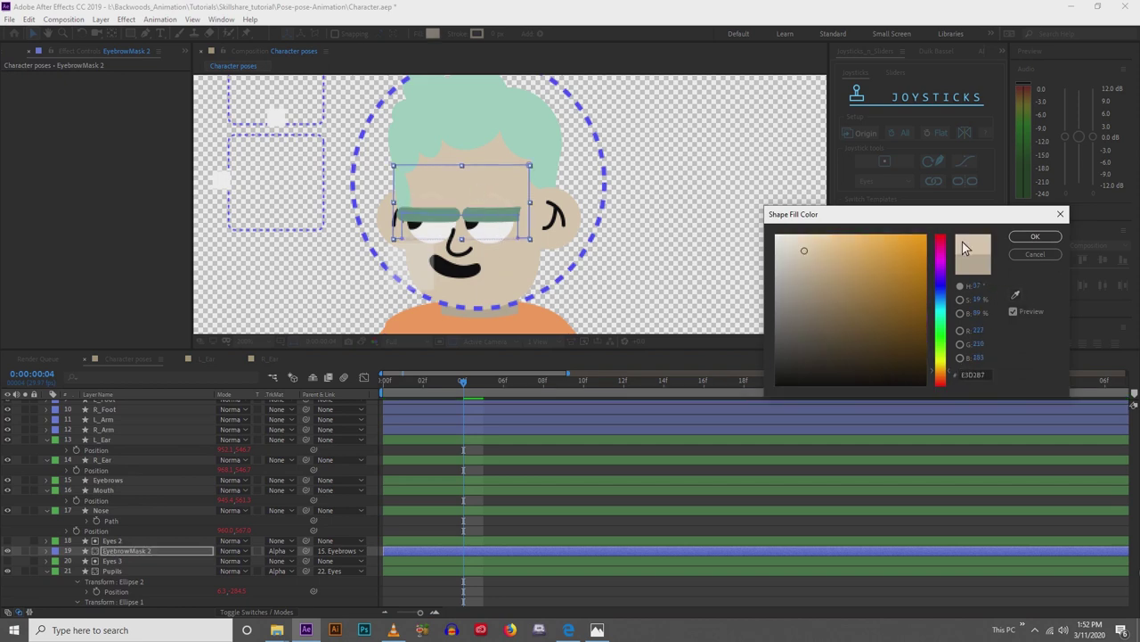
left_click(1027, 239)
Check the eyelid edges up close and set the stroke width of Eyes 2 to 4 px.
scroll(463, 268, "up", 2)
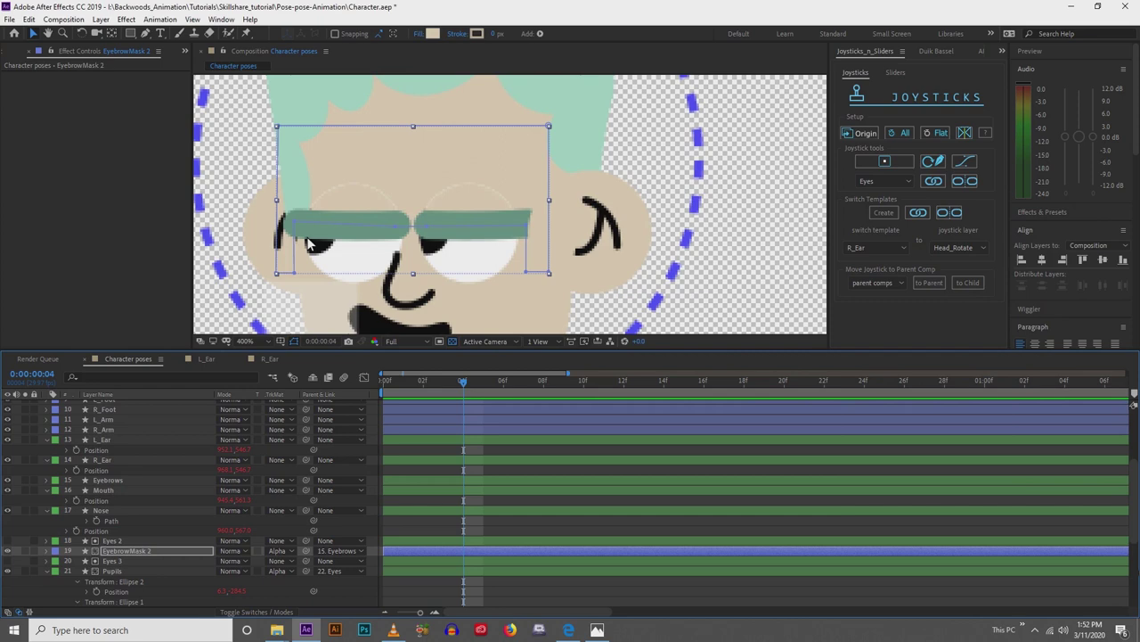
left_click_drag(287, 258, 311, 247)
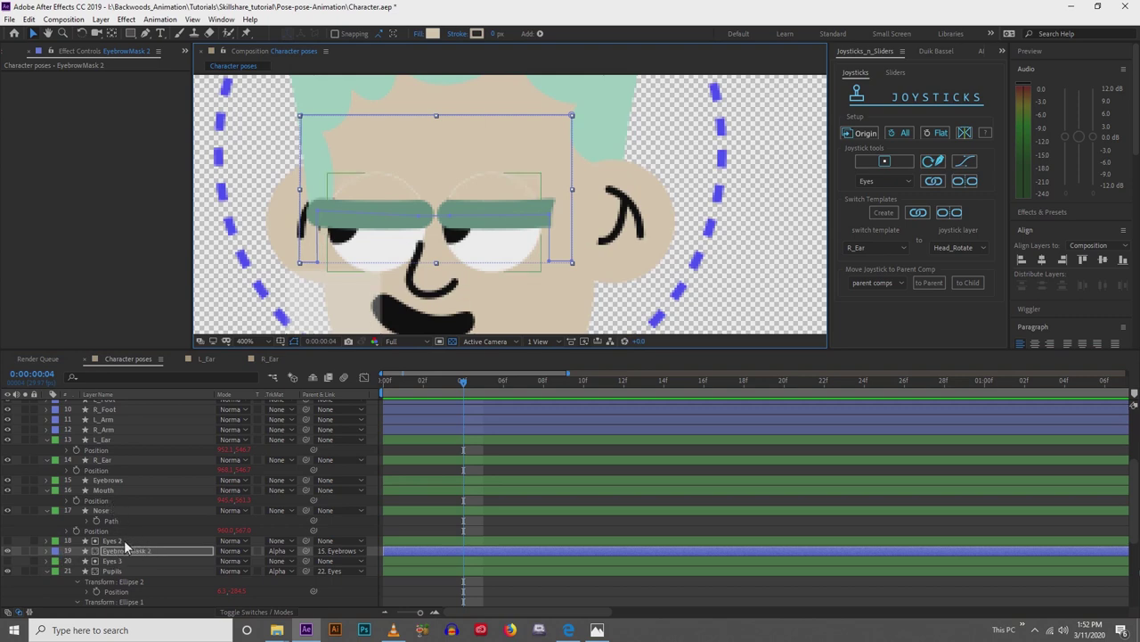
left_click(114, 541)
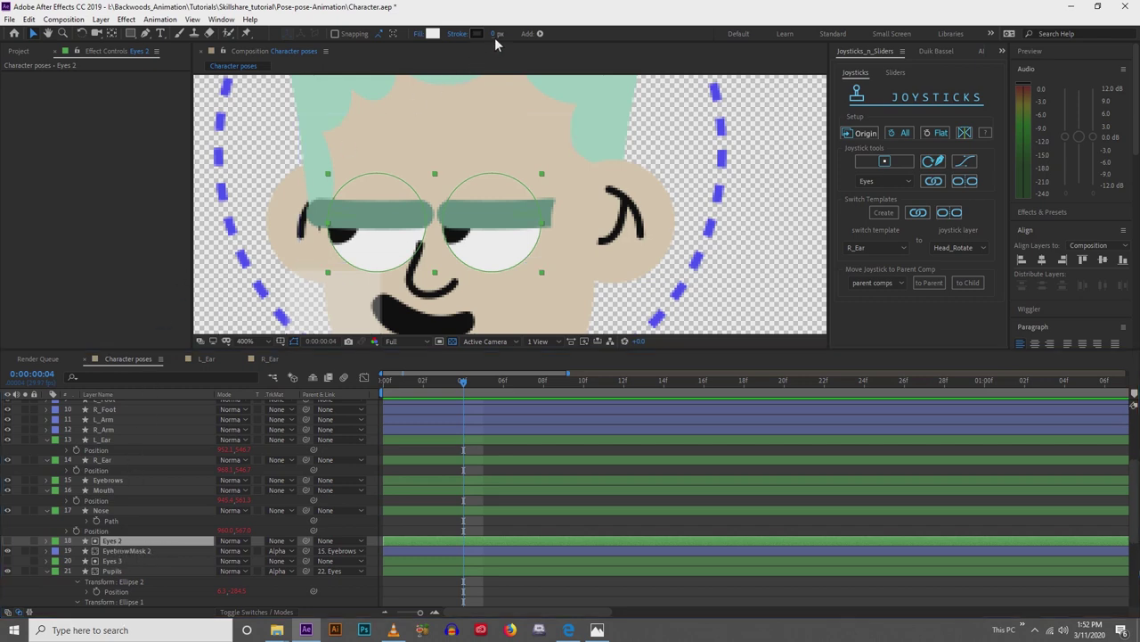
left_click_drag(497, 43, 500, 44)
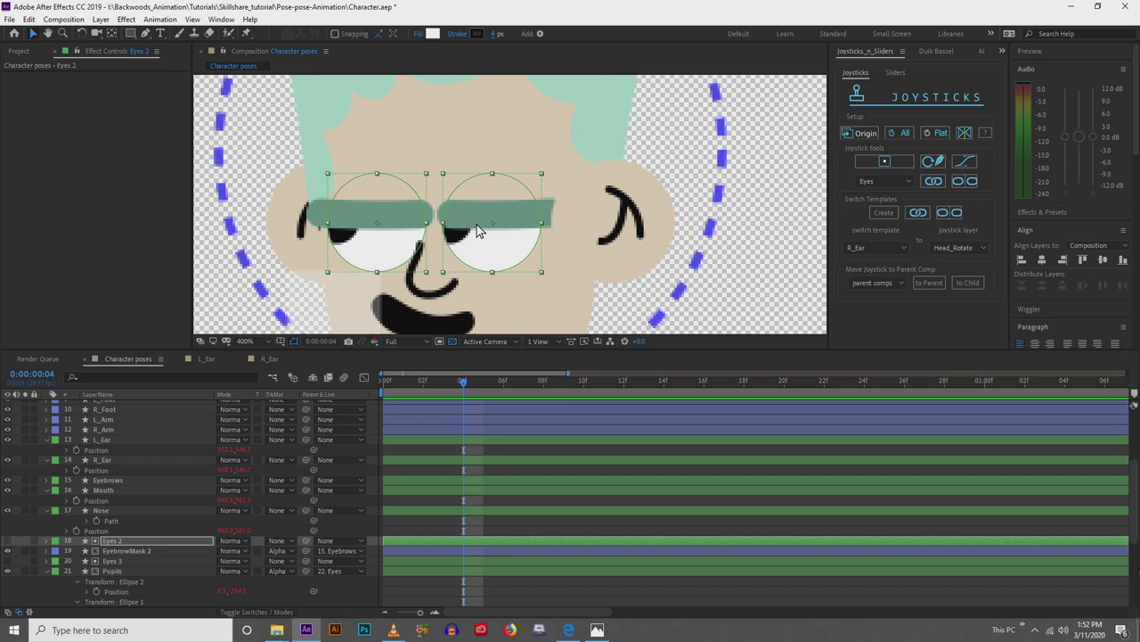
left_click(401, 453)
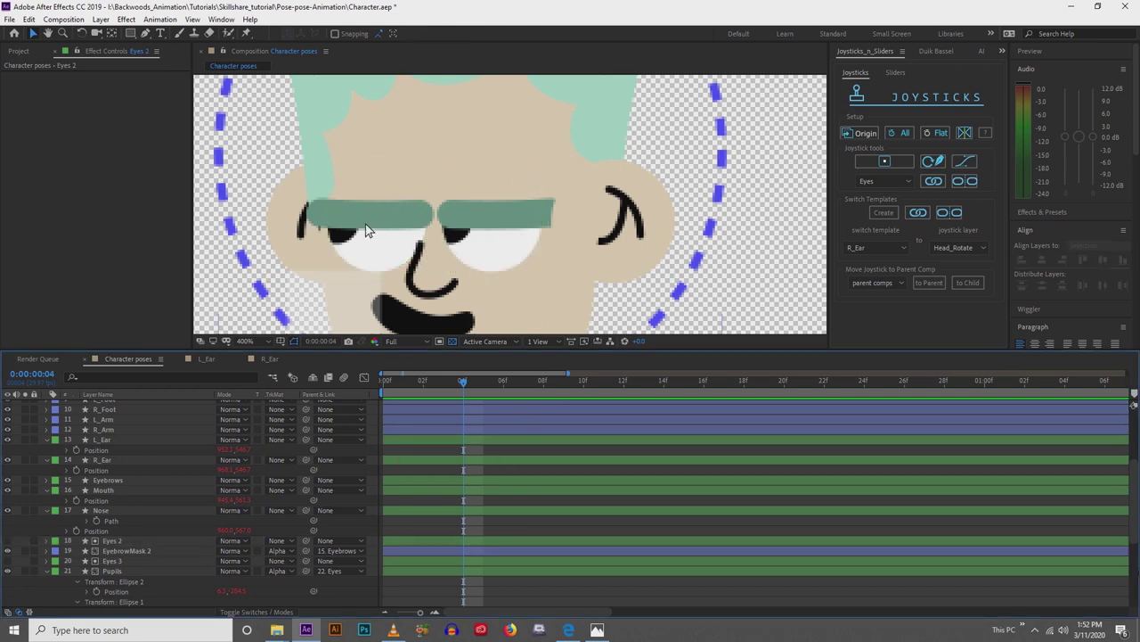
key("comma")
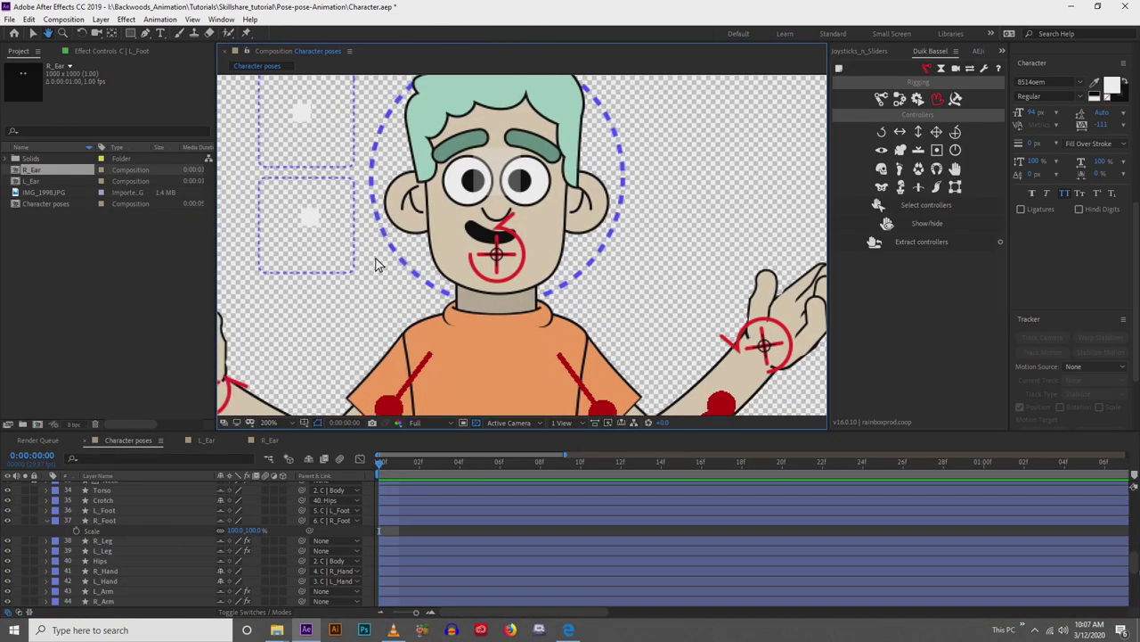
left_click_drag(375, 265, 403, 290)
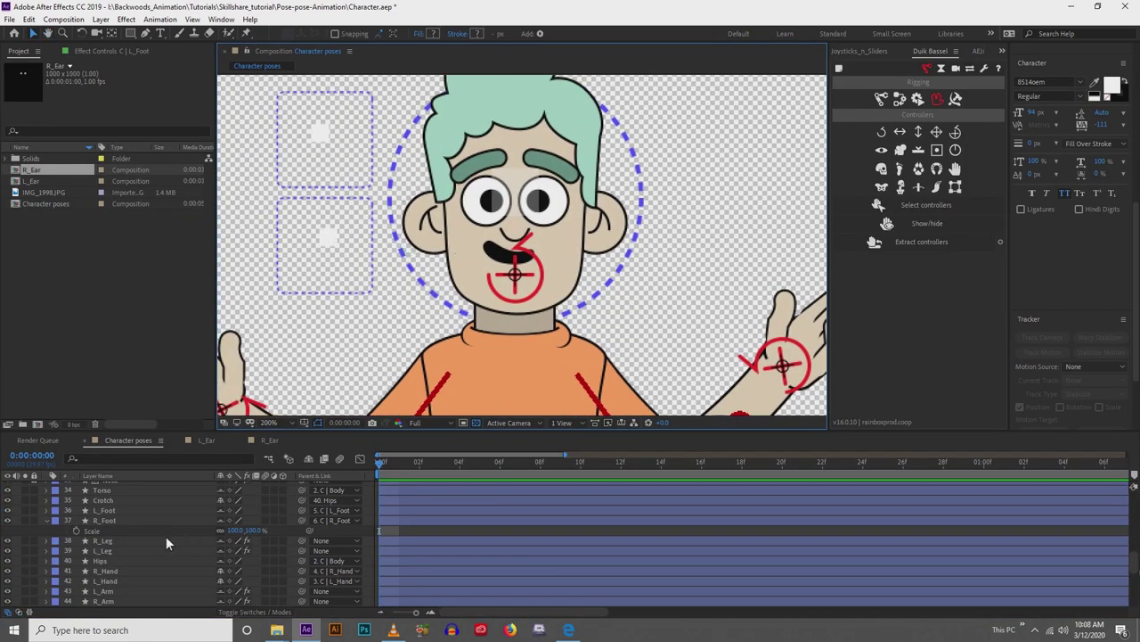
scroll(143, 540, "up", 9)
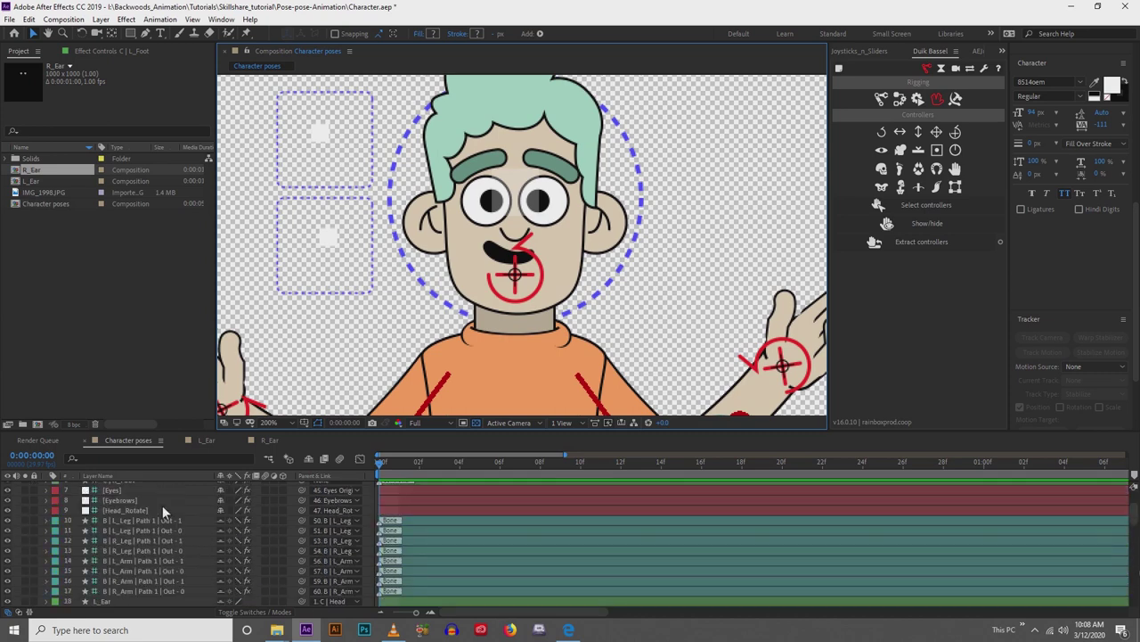
left_click(490, 278)
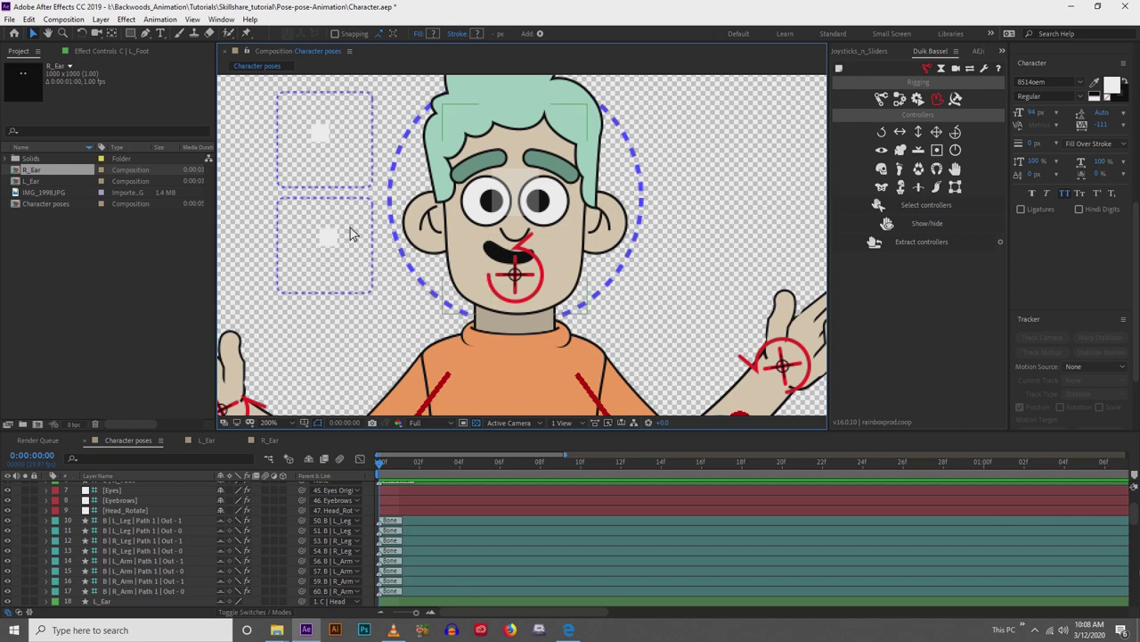
Draw a rectangle across the character's eyebrows and nudge it up so its lower edge sits just above the eyes.
left_click(265, 107)
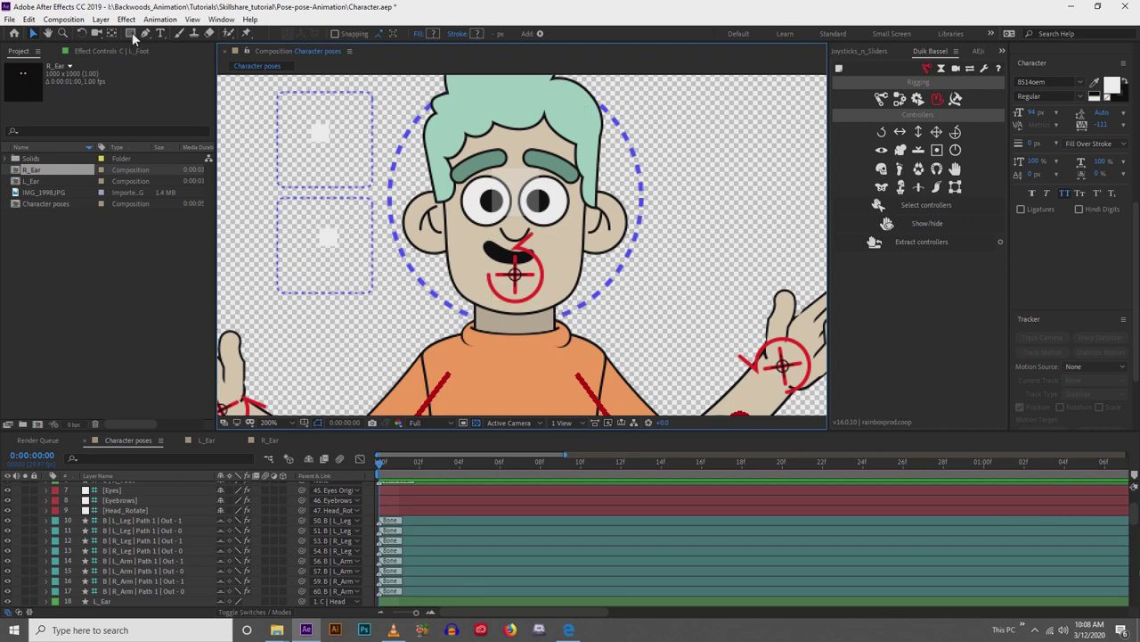
left_click(131, 32)
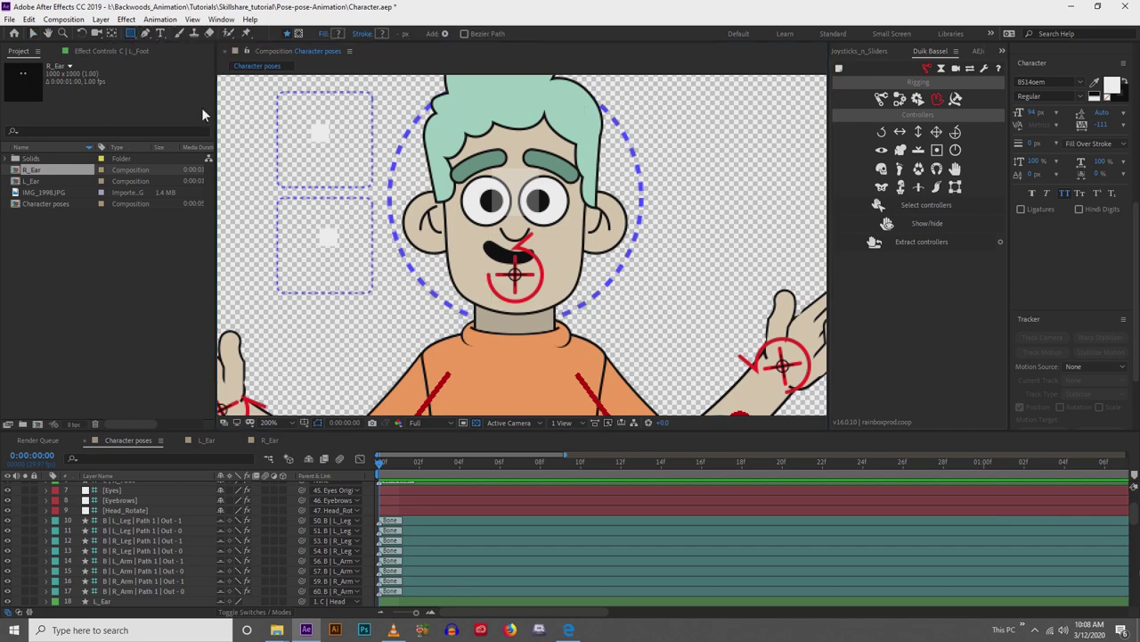
mouse_move(443, 140)
left_mouse_down()
mouse_move(584, 180)
mouse_move(588, 194)
left_mouse_up()
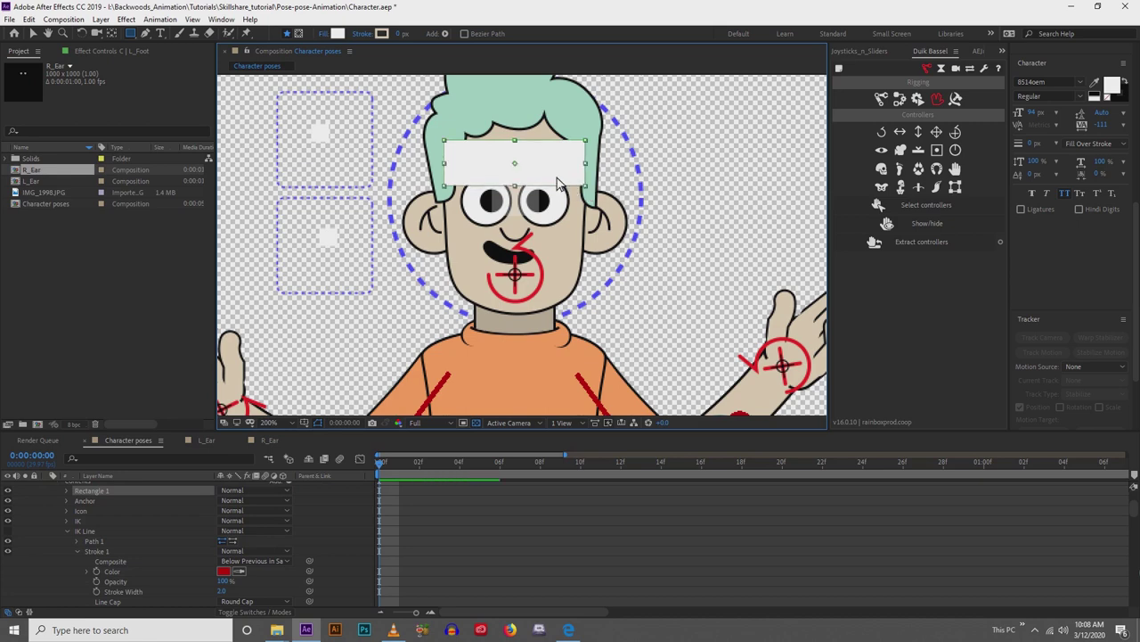
key("v")
key("Up")
key("Up")
key("Up")
key("Up")
key("Up")
key("Up")
key("Up")
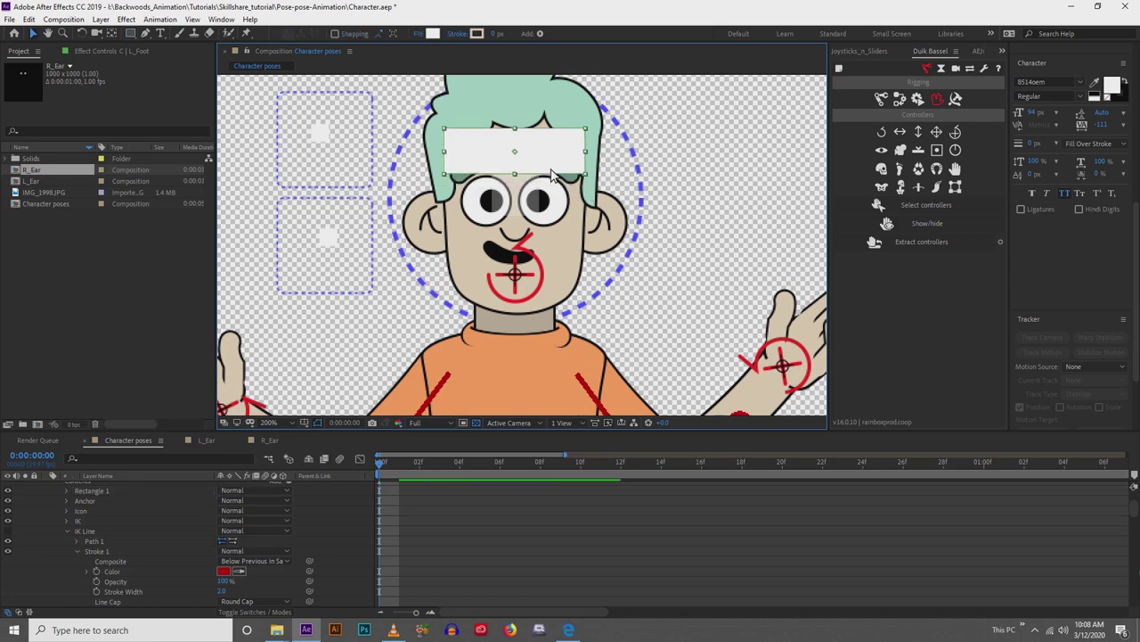
key("shift+Up")
key("shift+Down")
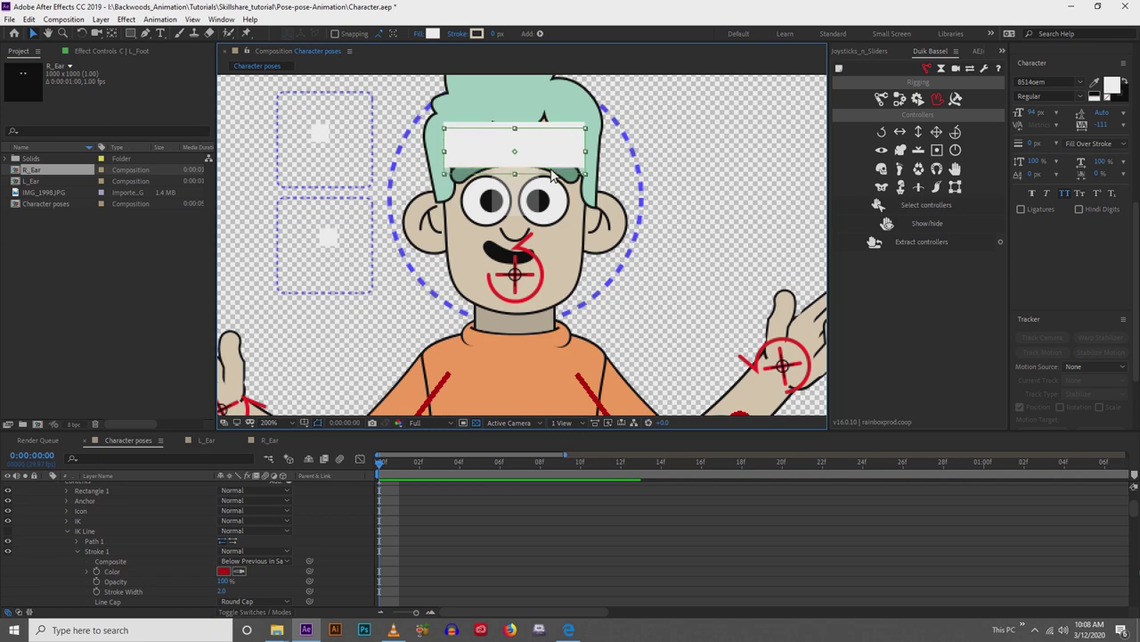
Set the rectangle's stroke to black with a width of 2 px.
left_click(495, 36)
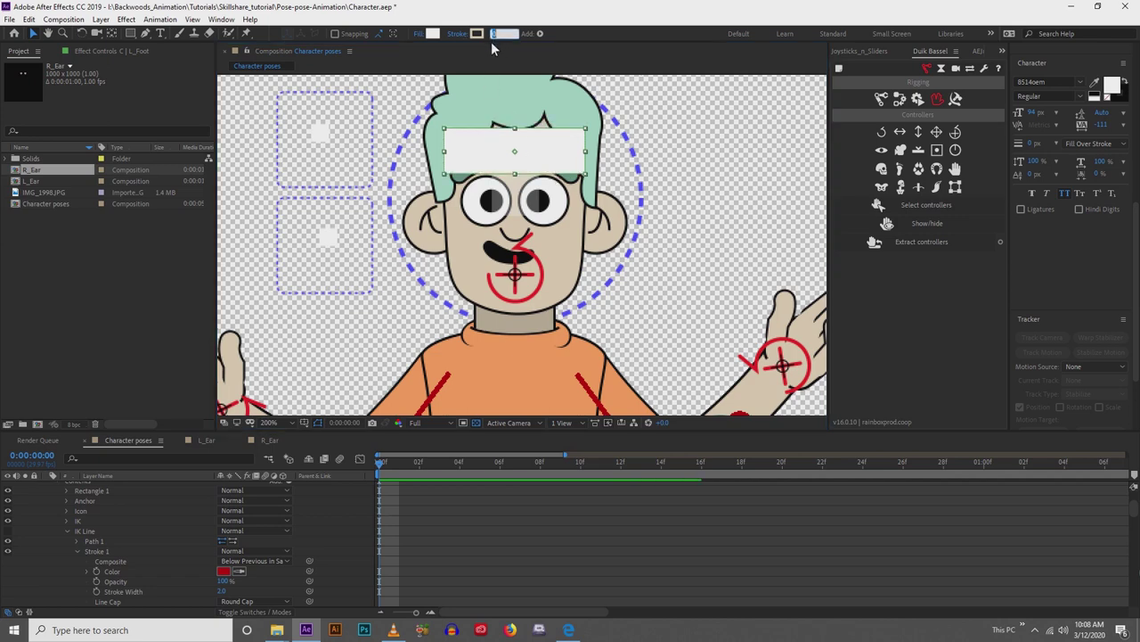
type("3")
key("Return")
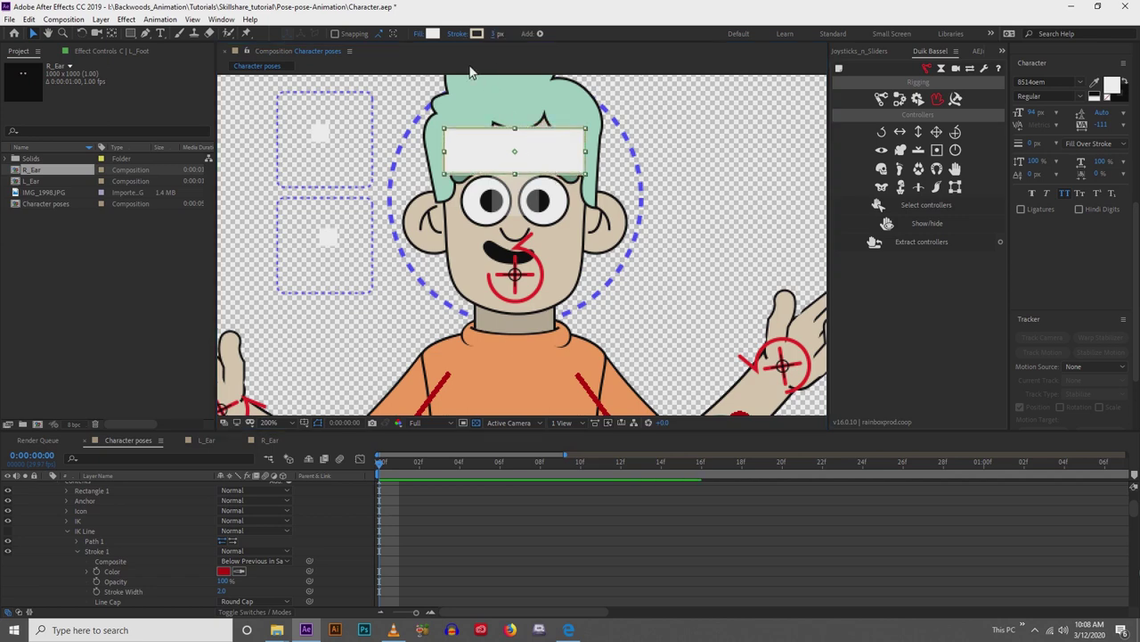
left_click(477, 34)
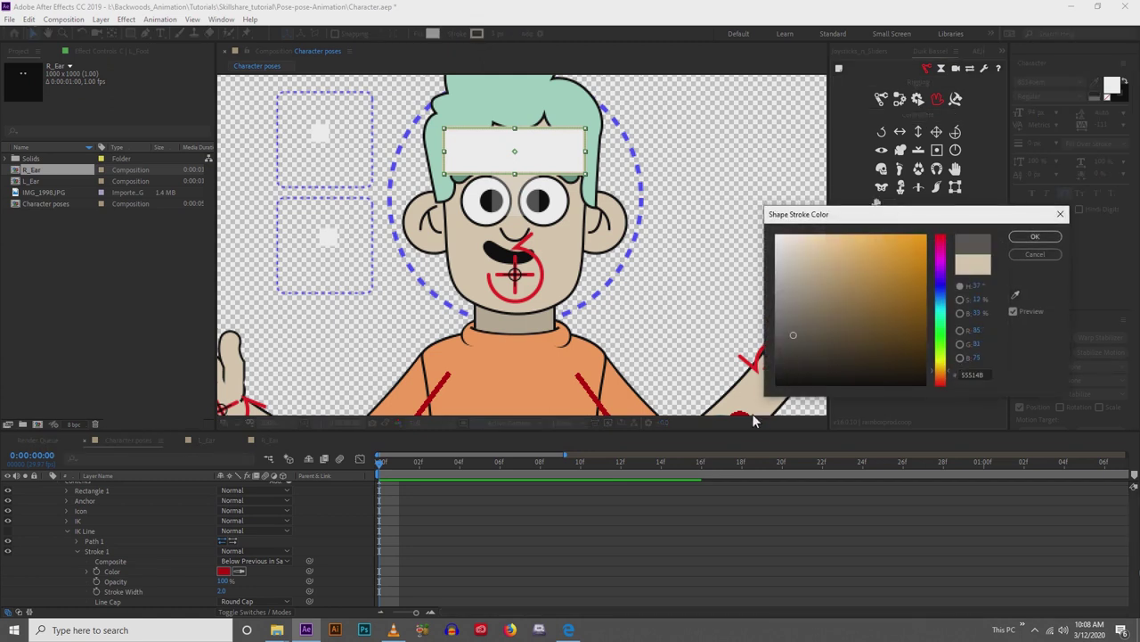
left_click(1030, 236)
left_click(495, 38)
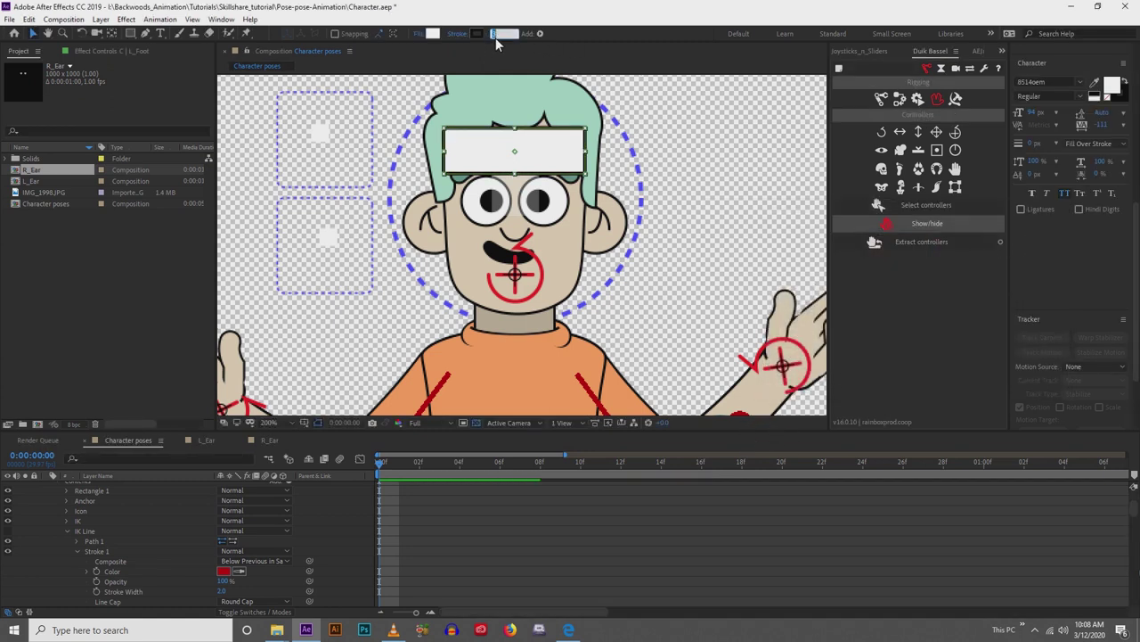
type("2")
key("Return")
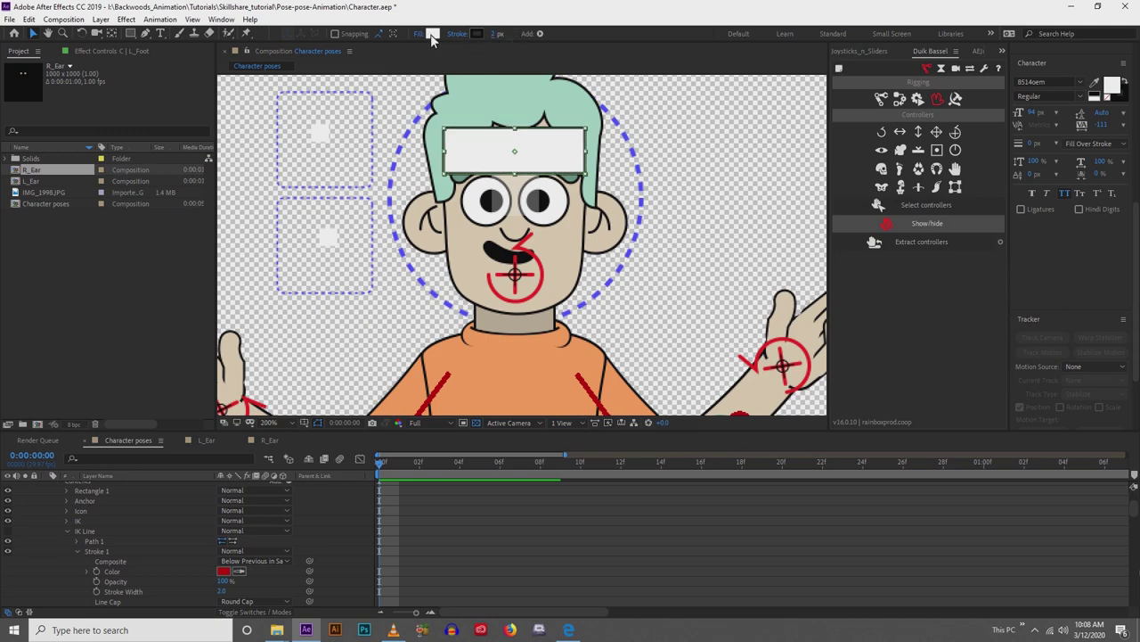
Change the rectangle's fill to the skin colour E3D2B7 sampled from the character's face.
left_click(432, 36)
left_click(1016, 295)
left_click(526, 303)
left_click(559, 266)
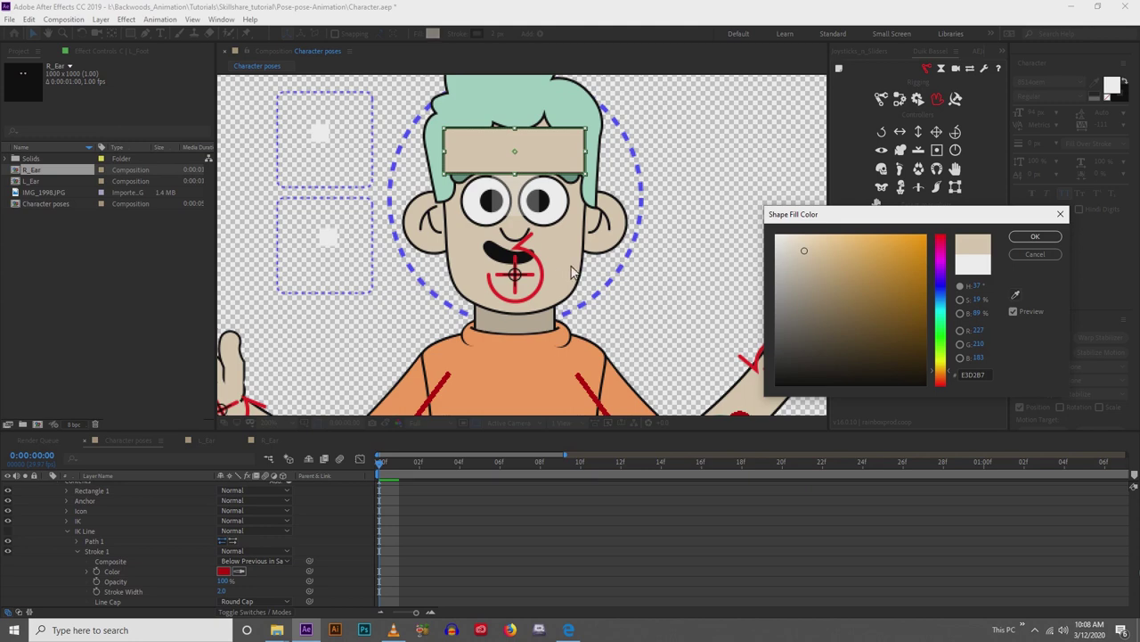
left_click(1036, 236)
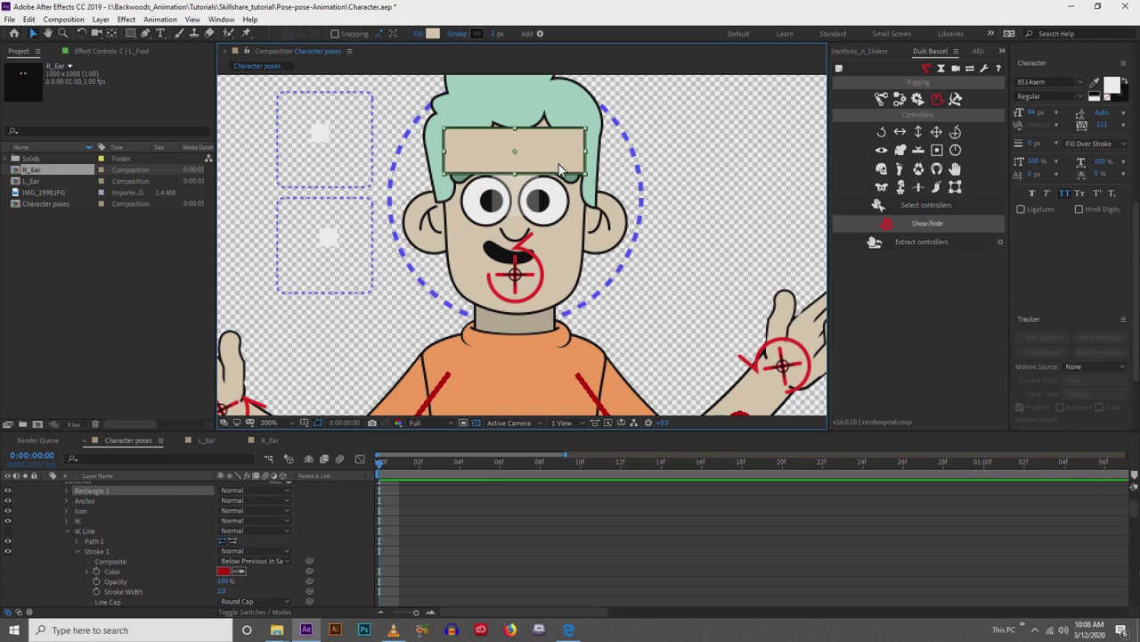
Duplicate the rectangle and place the copy across the mouth, just below the eyes.
key("ctrl+d")
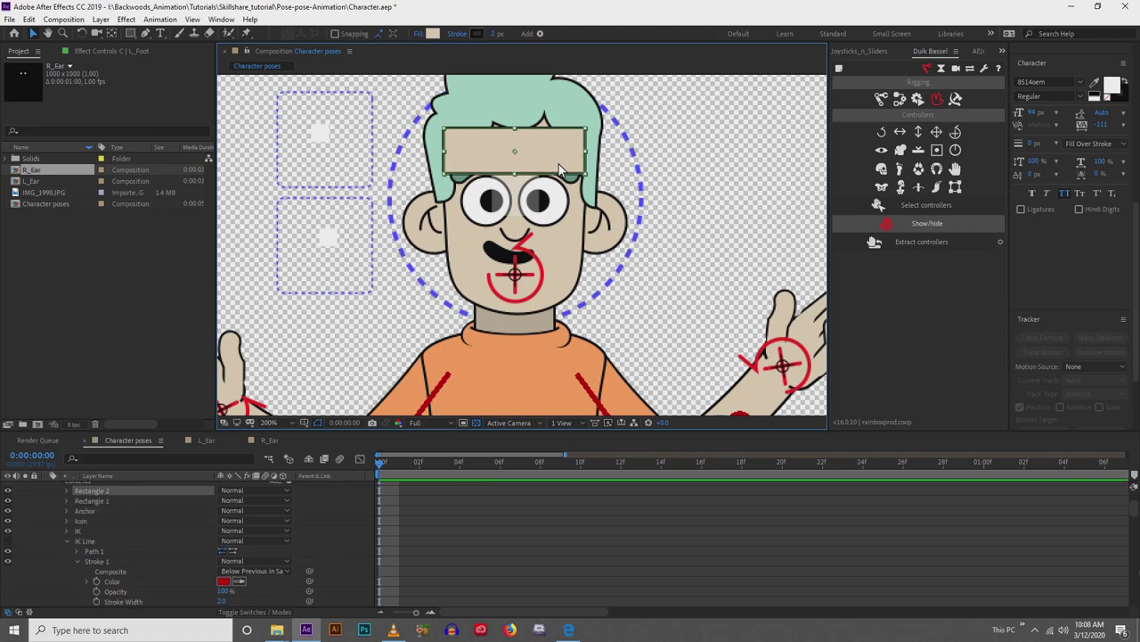
left_click_drag(561, 198, 552, 267)
key("Up")
key("Up")
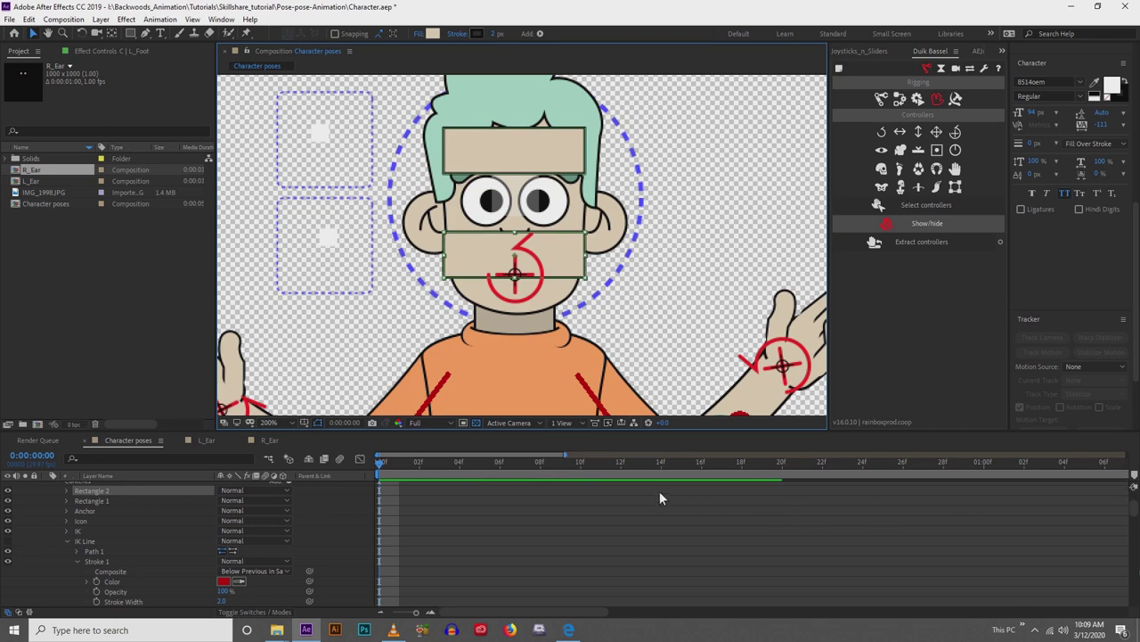
Delete both rectangles from the C | L_Foot controller layer.
left_click_drag(559, 458, 506, 458)
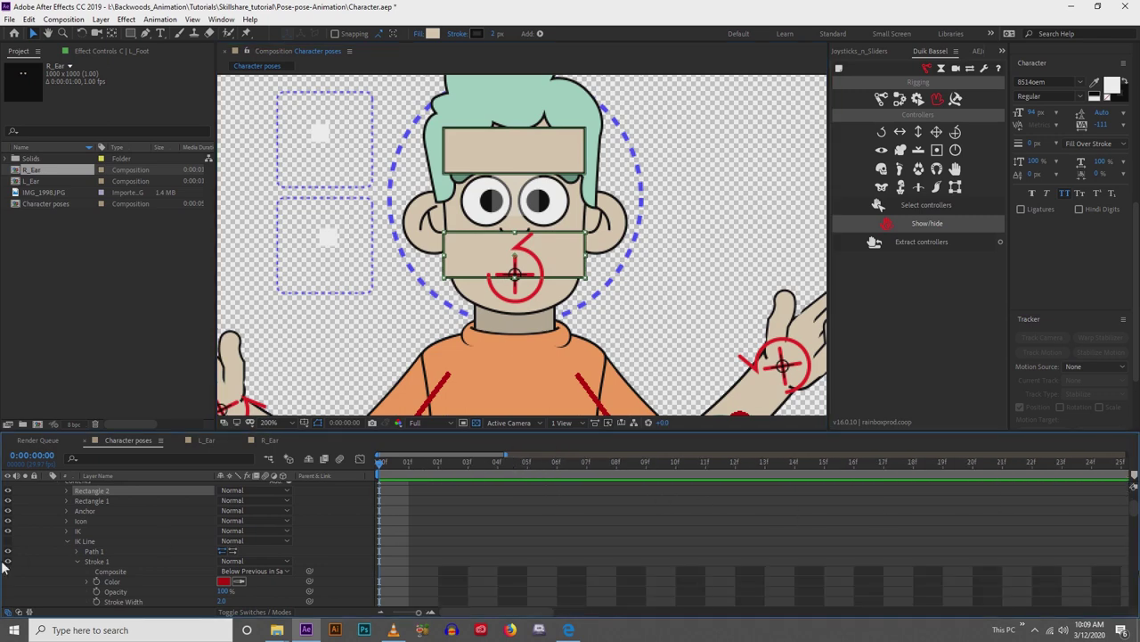
scroll(69, 554, "up", 3)
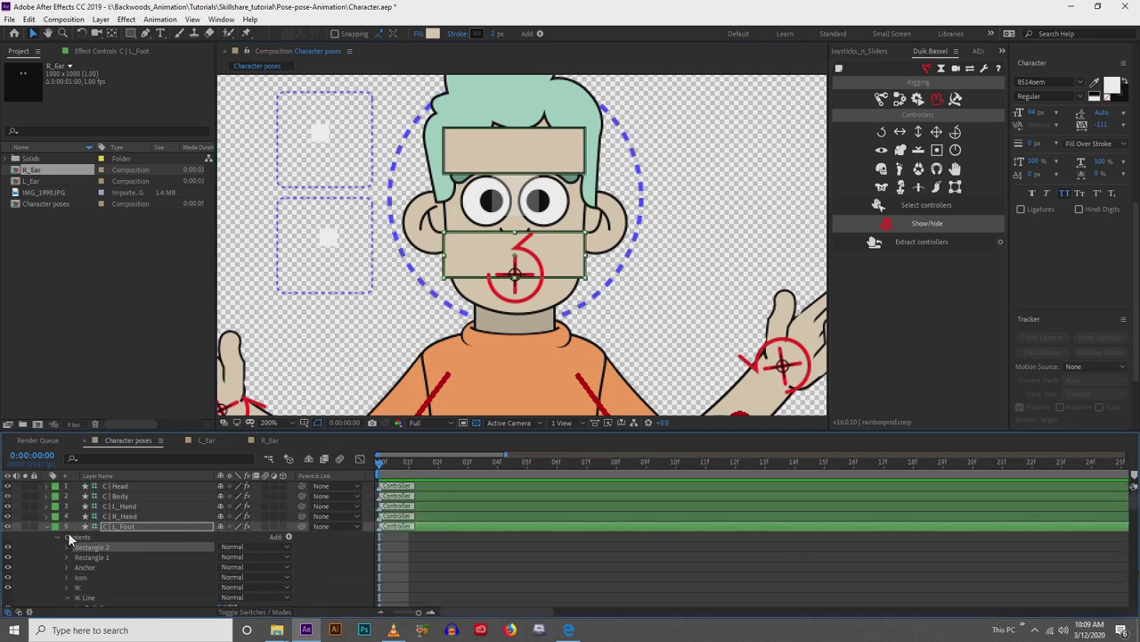
left_click(121, 526)
left_click(488, 567)
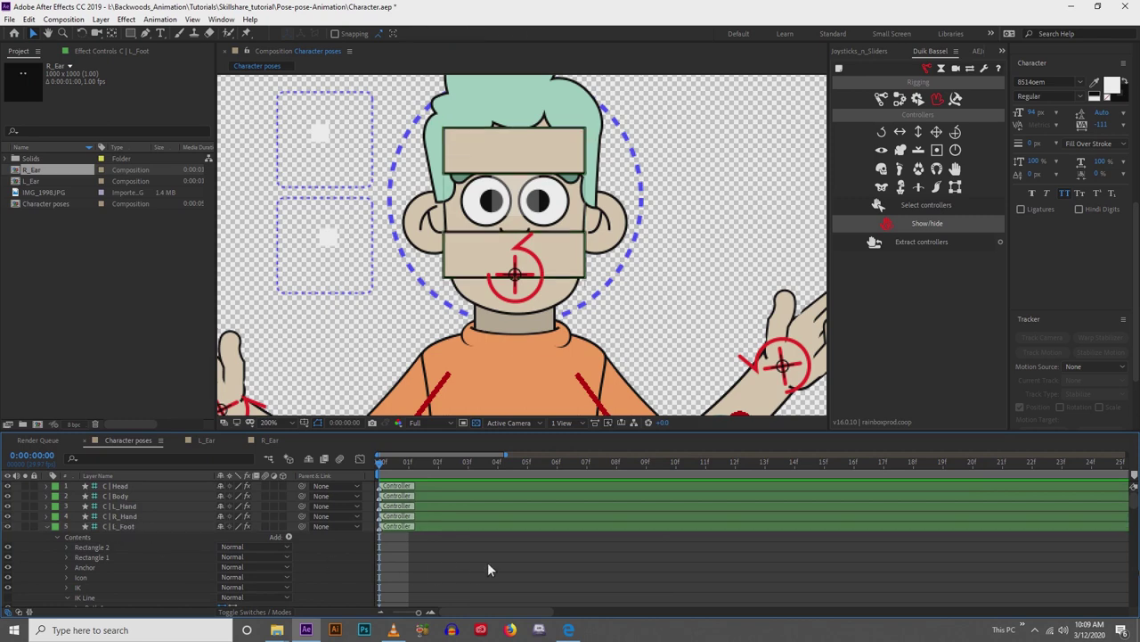
left_click(147, 528)
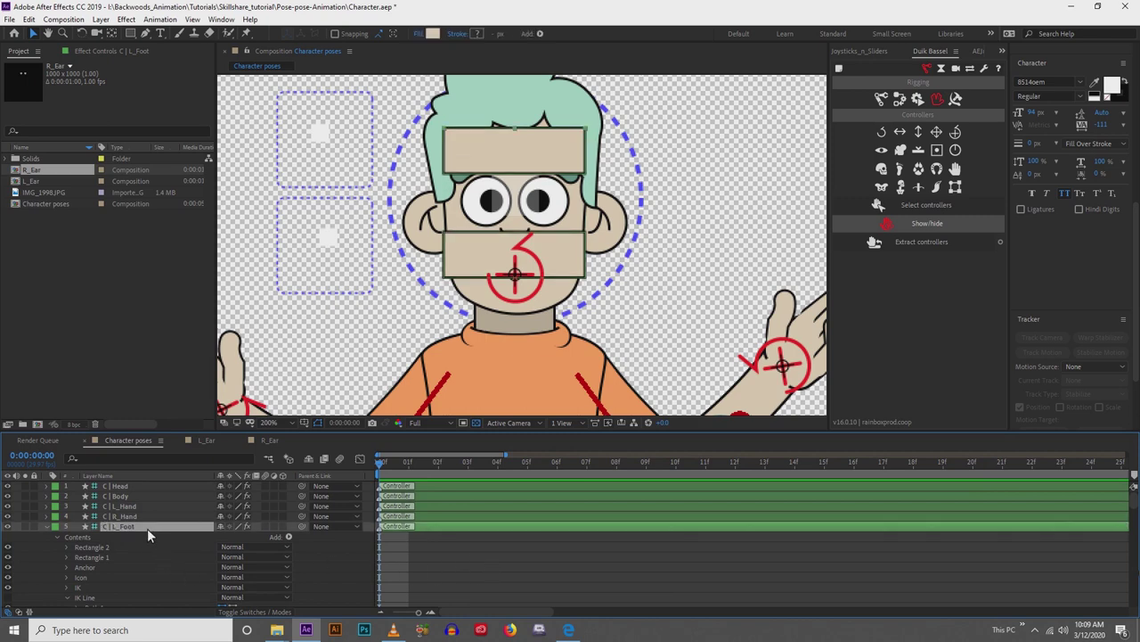
left_click(474, 252)
left_click(477, 164, "shift")
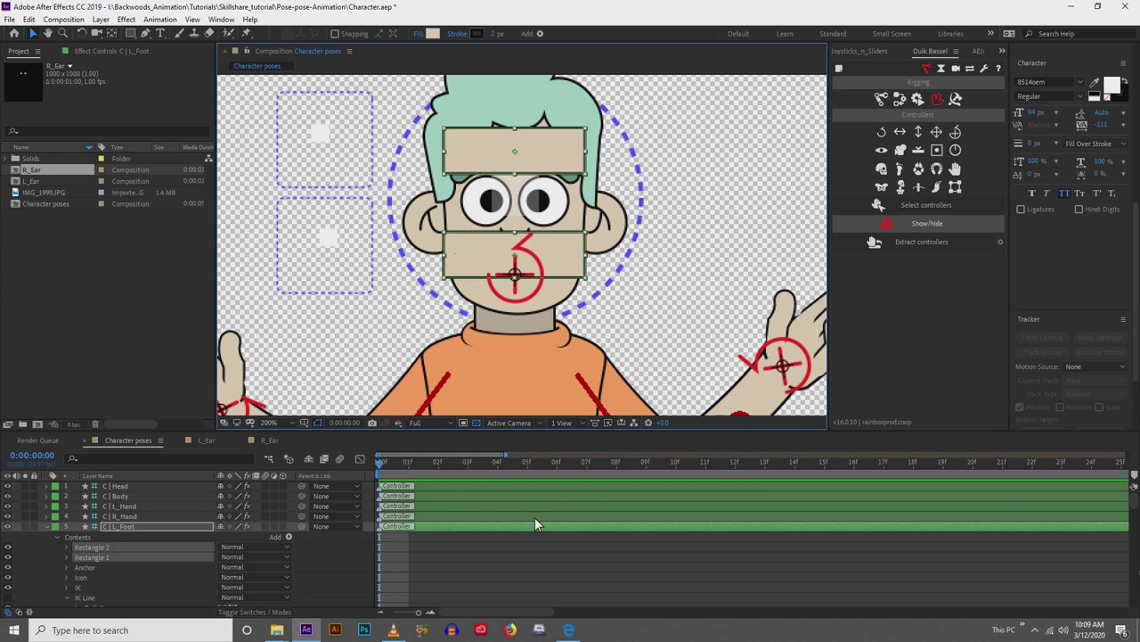
key("Delete")
With no layer selected, draw a rectangle above the eyes on a new shape layer and place a duplicate of it just below the eyes.
left_click(506, 584)
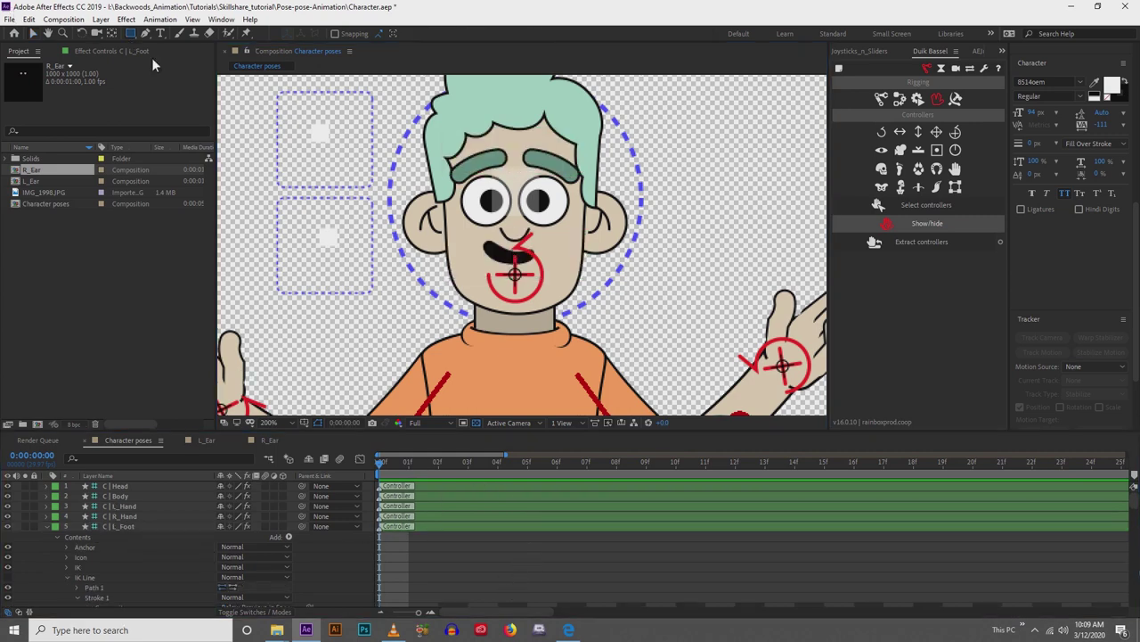
mouse_move(429, 103)
left_mouse_down()
mouse_move(488, 151)
mouse_move(590, 182)
mouse_move(594, 171)
left_mouse_up()
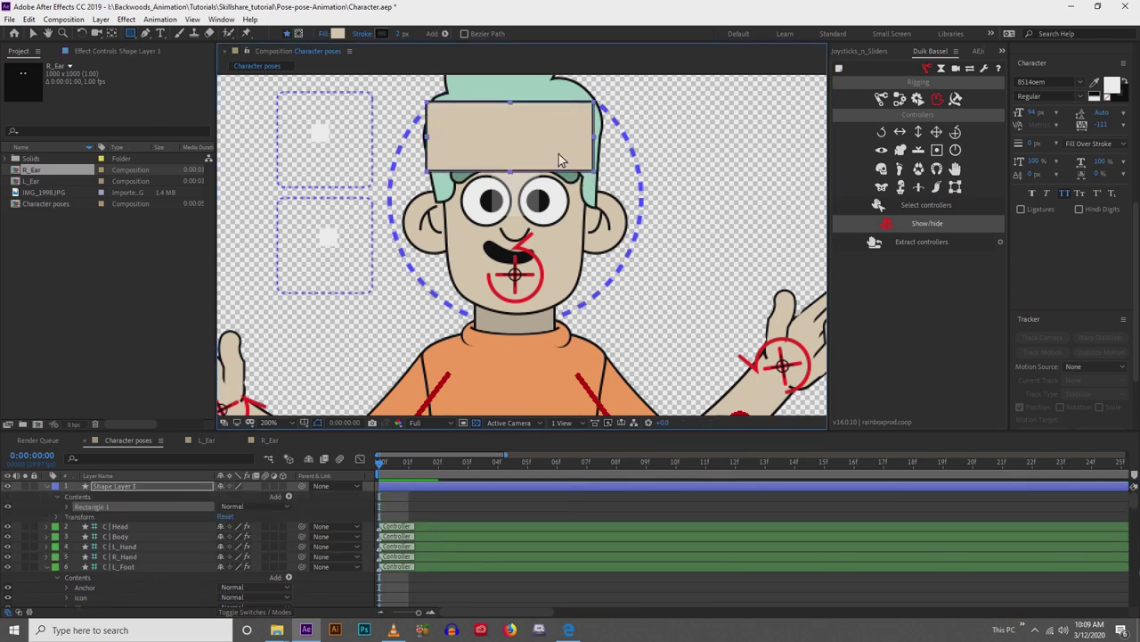
key("v")
key("ctrl+d")
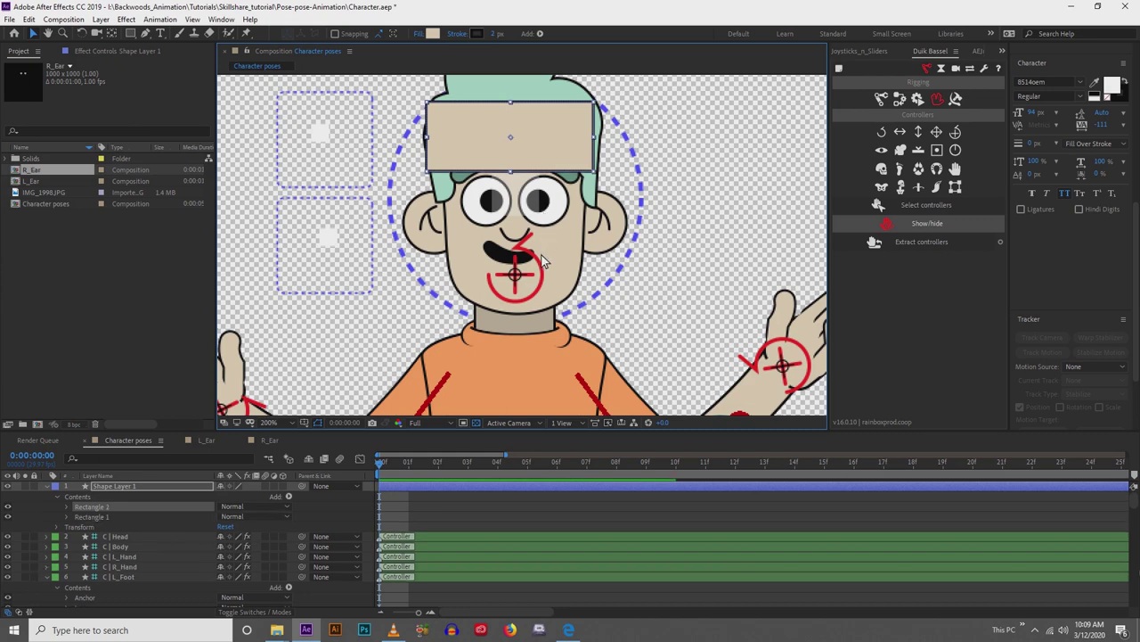
left_click_drag(542, 150, 541, 271)
key("Down")
key("Down")
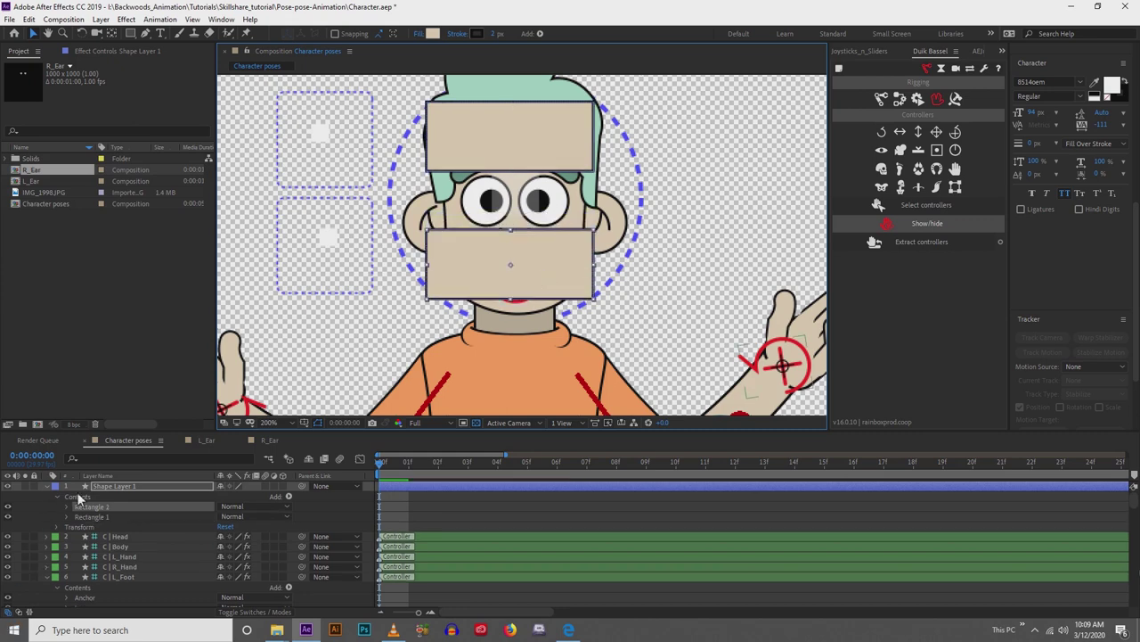
Rename the new shape layer as Blink.
left_click(127, 488)
key("Return")
type("Blink")
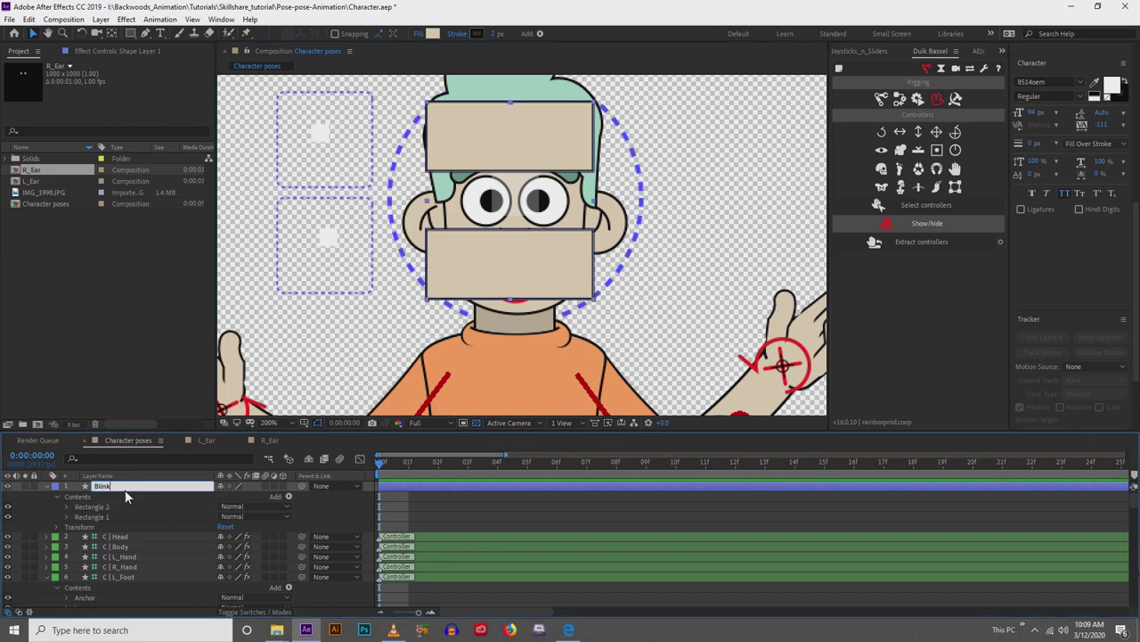
key("Return")
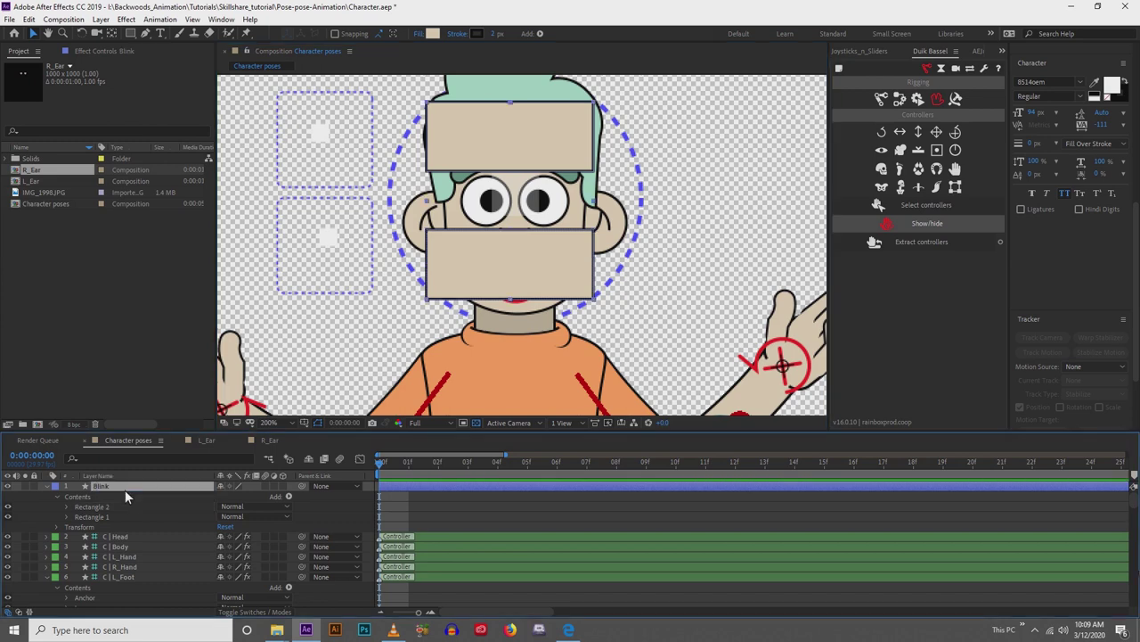
Add a Position keyframe at frame 0 to the transform of Rectangle 2 in the Blink layer.
left_click(66, 507)
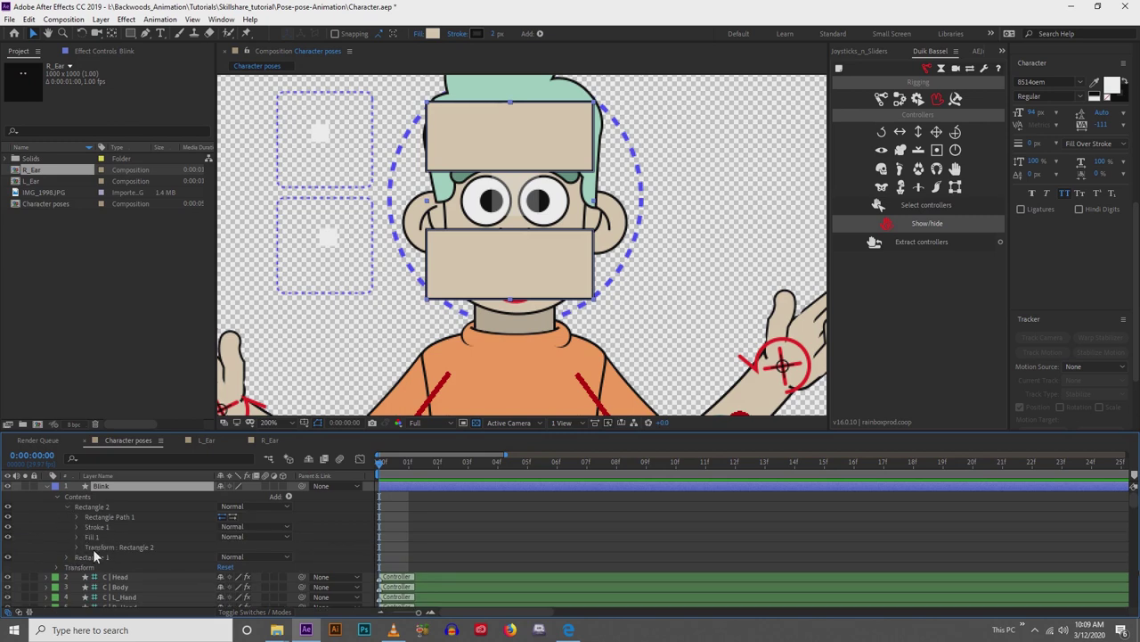
left_click(77, 546)
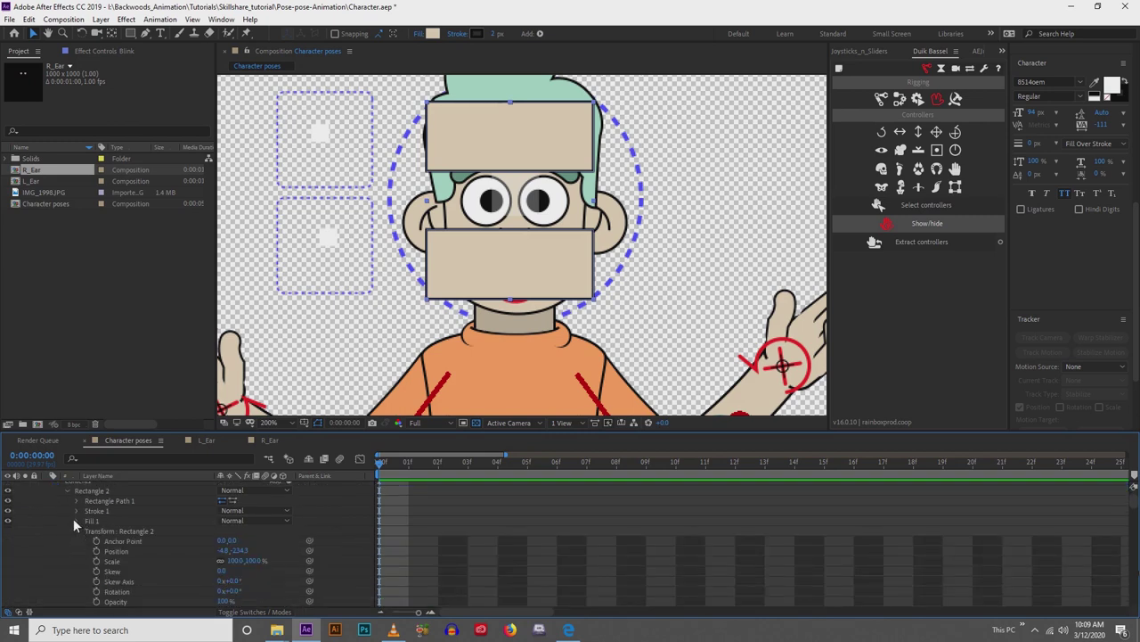
scroll(89, 508, "down", 2)
scroll(79, 570, "down", 2)
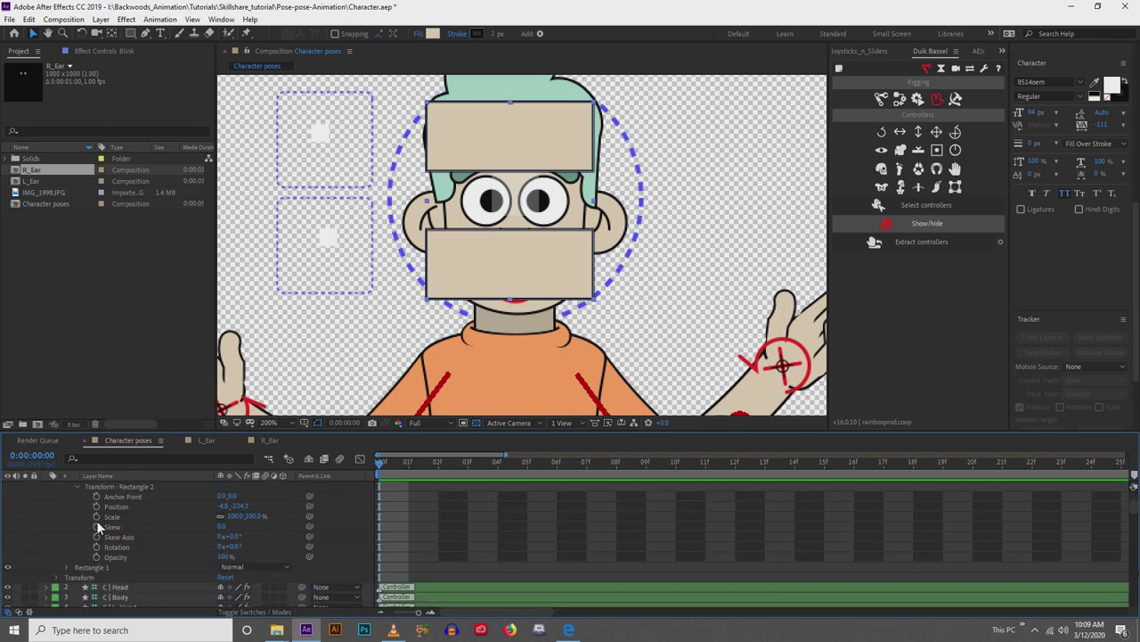
left_click(95, 507)
Add a Position keyframe at frame 0 to the transform of Rectangle 1, and list only the Blink layer's keyframed properties.
left_click(66, 568)
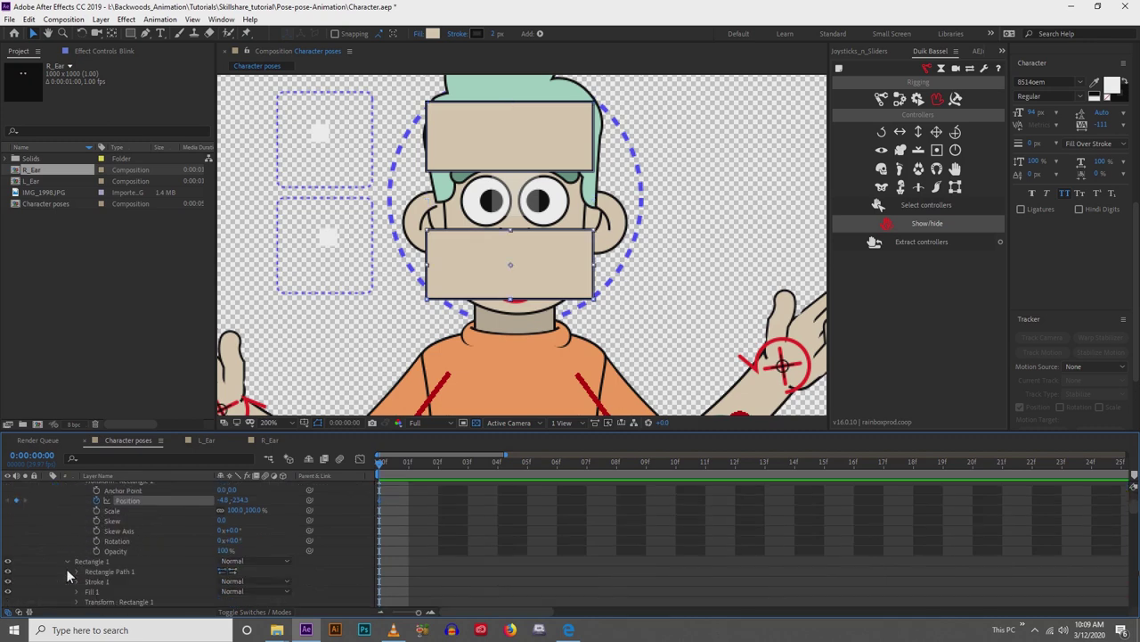
left_click(77, 571)
left_click(77, 571)
scroll(76, 571, "down", 1)
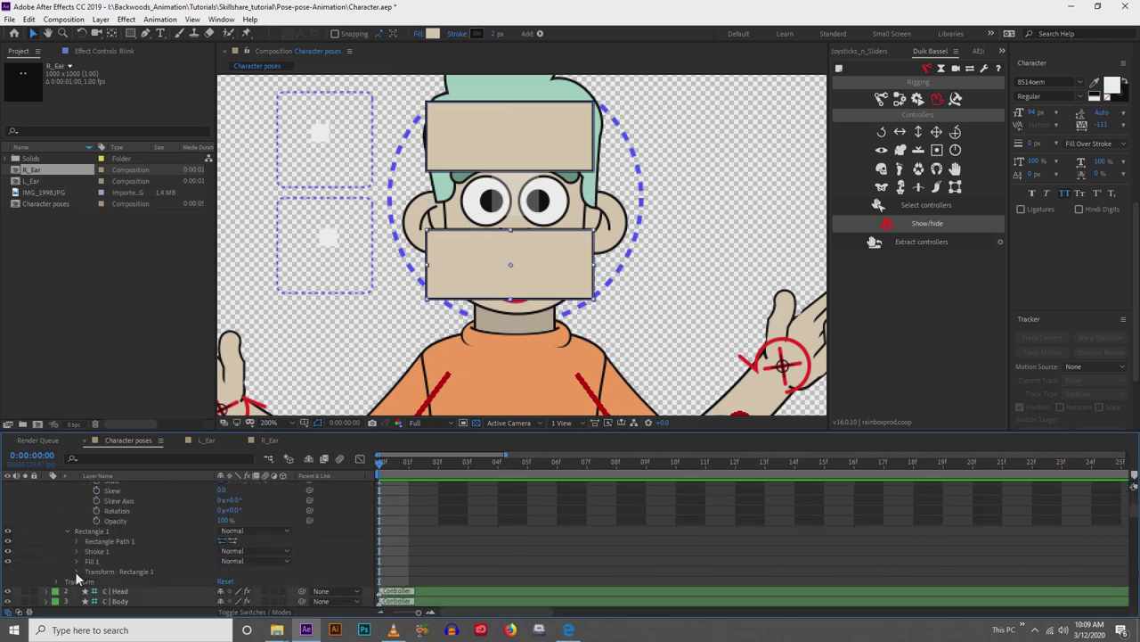
left_click(77, 572)
left_click(95, 550)
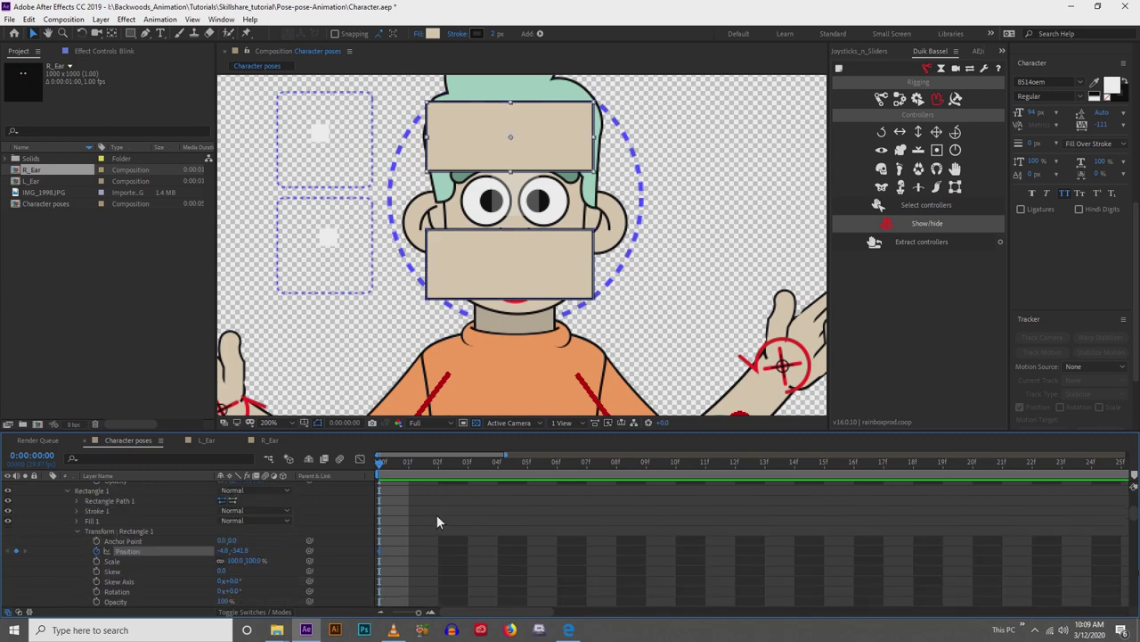
scroll(421, 504, "up", 1)
left_click(401, 485)
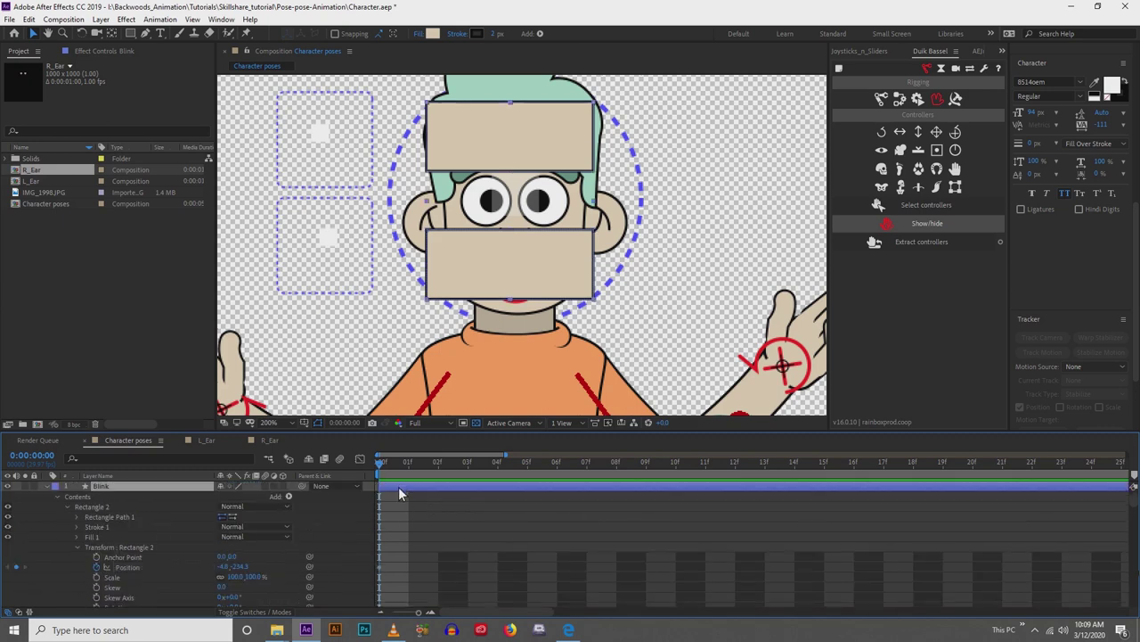
key("u")
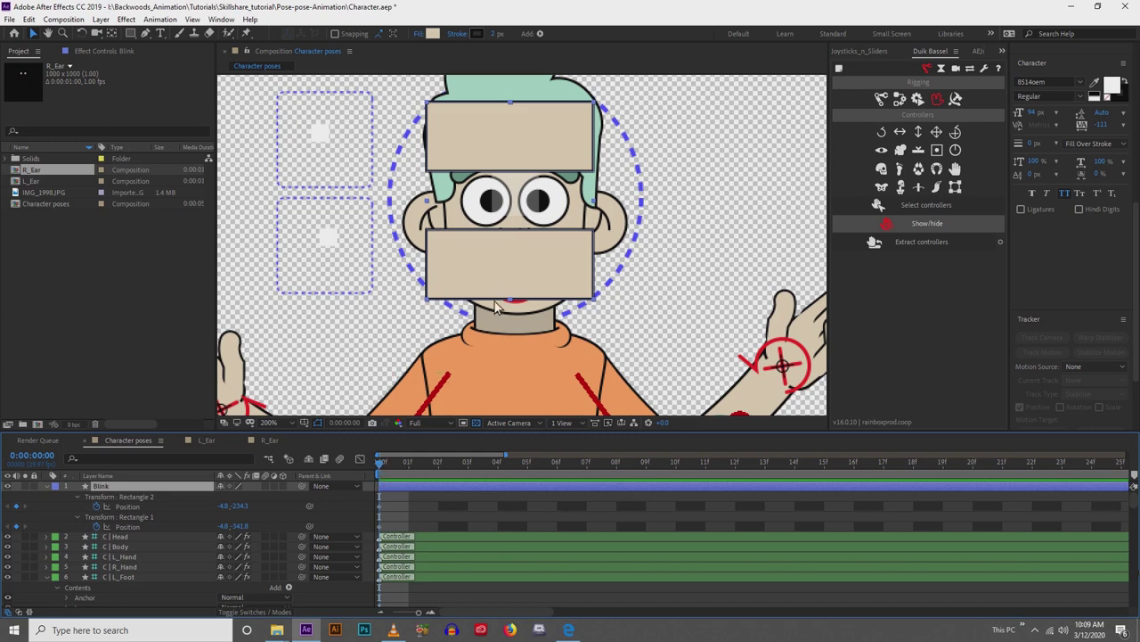
At frame 1, raise the lower Blink rectangle to the middle of the eyes, at Position -4.8, -252.3.
key("h")
left_click_drag(527, 321, 521, 323)
key("v")
left_click(381, 472)
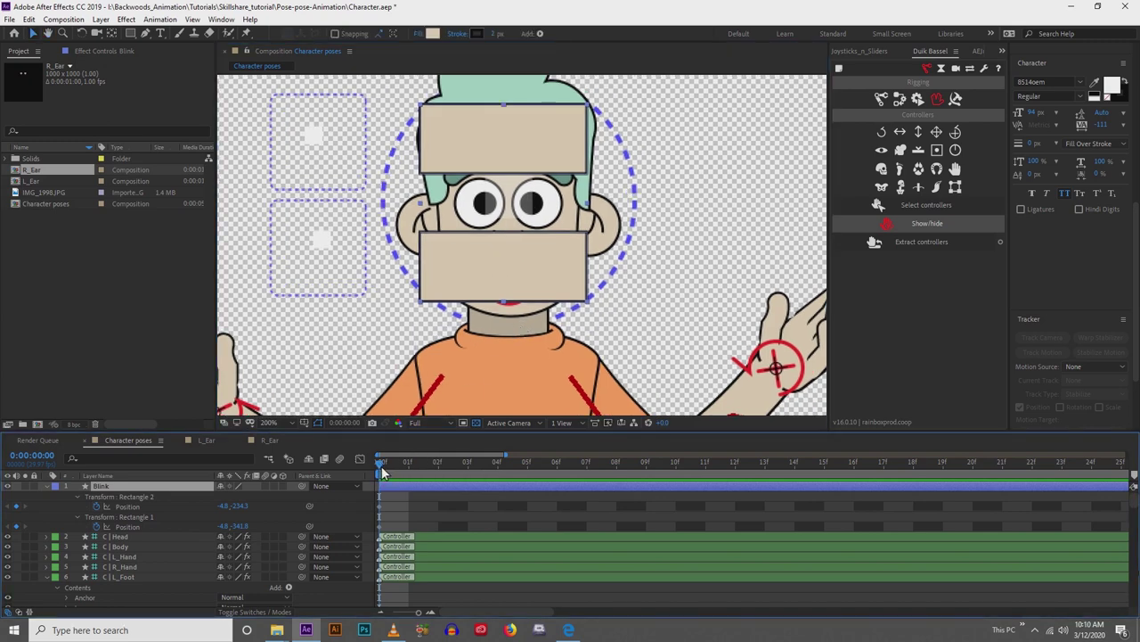
left_click(396, 466)
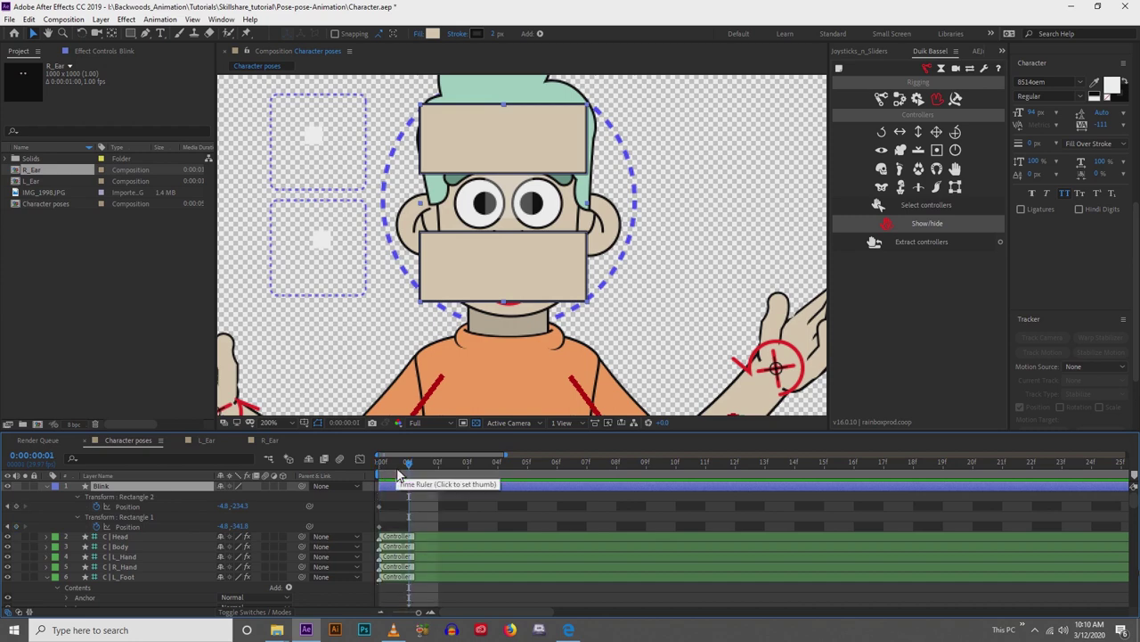
left_click(498, 267)
left_click_drag(500, 260, 503, 247)
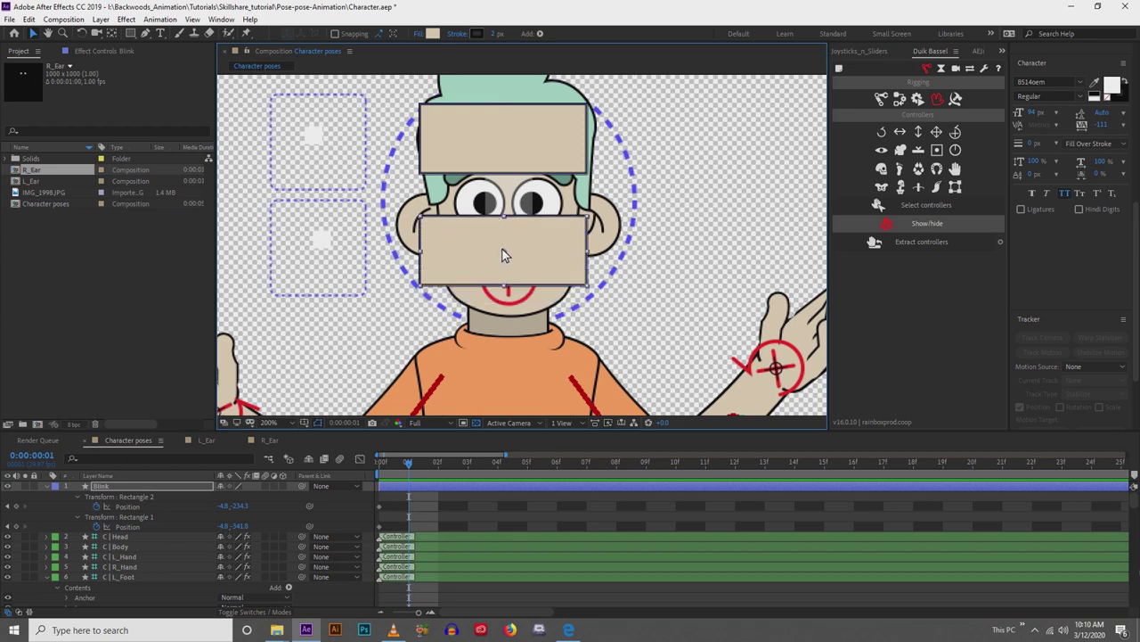
At frame 1, lower the upper Blink rectangle until it meets the lower one, at Position -4.8, -309.3.
left_click(509, 127)
key("Down")
key("Down")
key("Down")
key("Down")
key("Down")
key("Down")
key("Down")
key("Down")
key("Down")
key("Down")
key("Down")
key("Down")
key("Down")
key("Down")
key("Down")
key("Down")
key("Down")
key("Down")
key("Down")
key("Down")
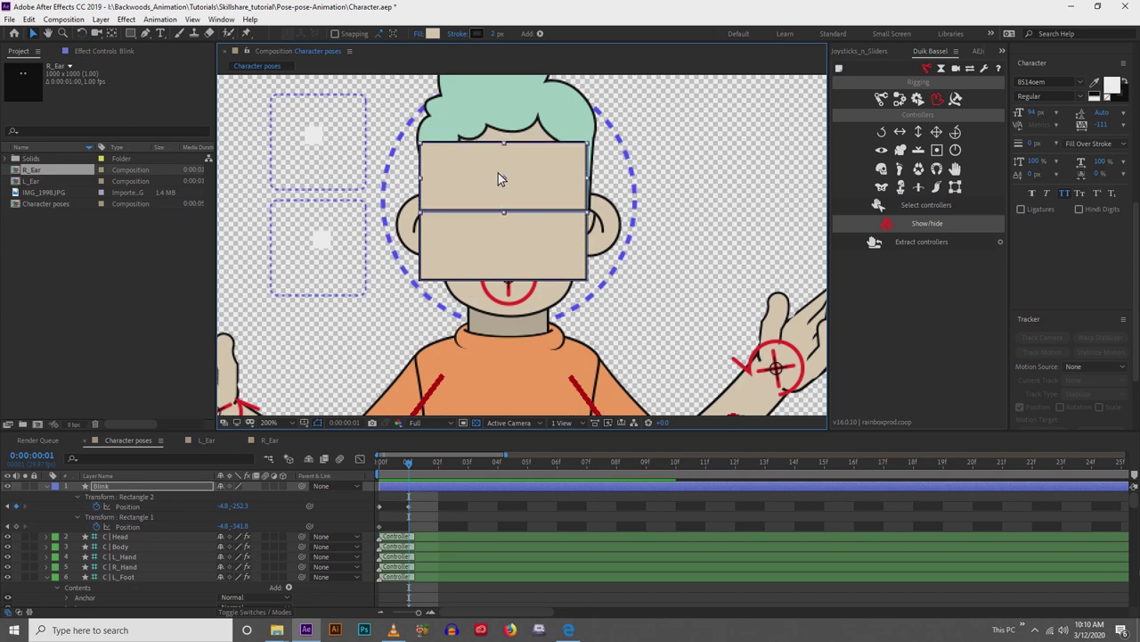
scroll(498, 176, "up", 1)
left_click_drag(500, 215, 504, 223)
key("v")
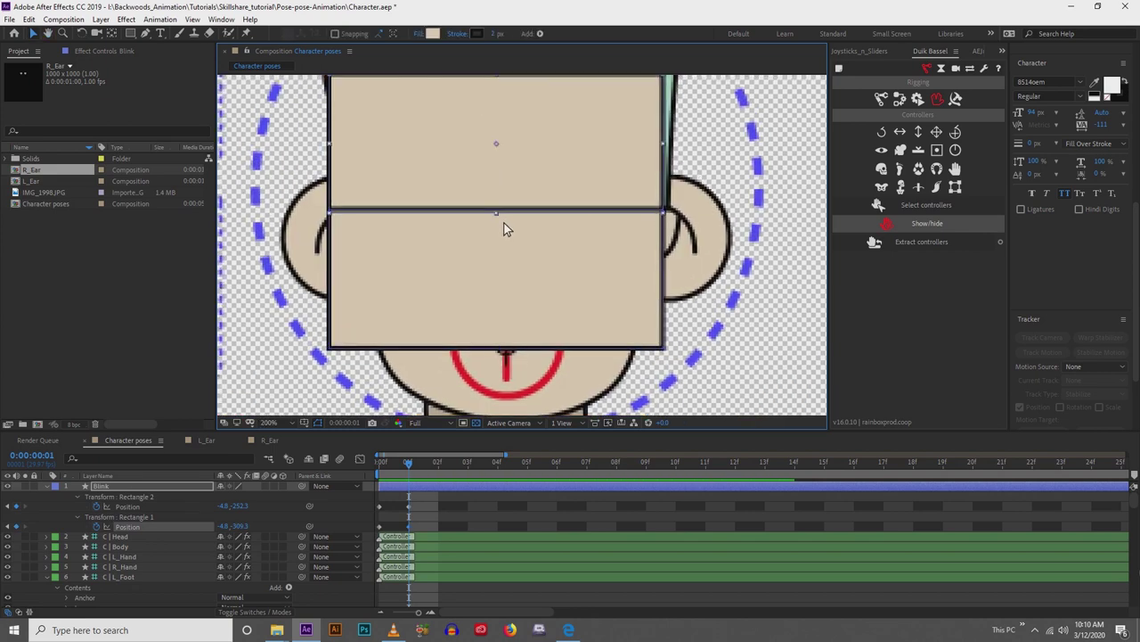
Copy both rectangles' Position keyframes from frame 1 to frame 2 and from frame 0 to frame 3.
key("comma")
left_click(411, 469)
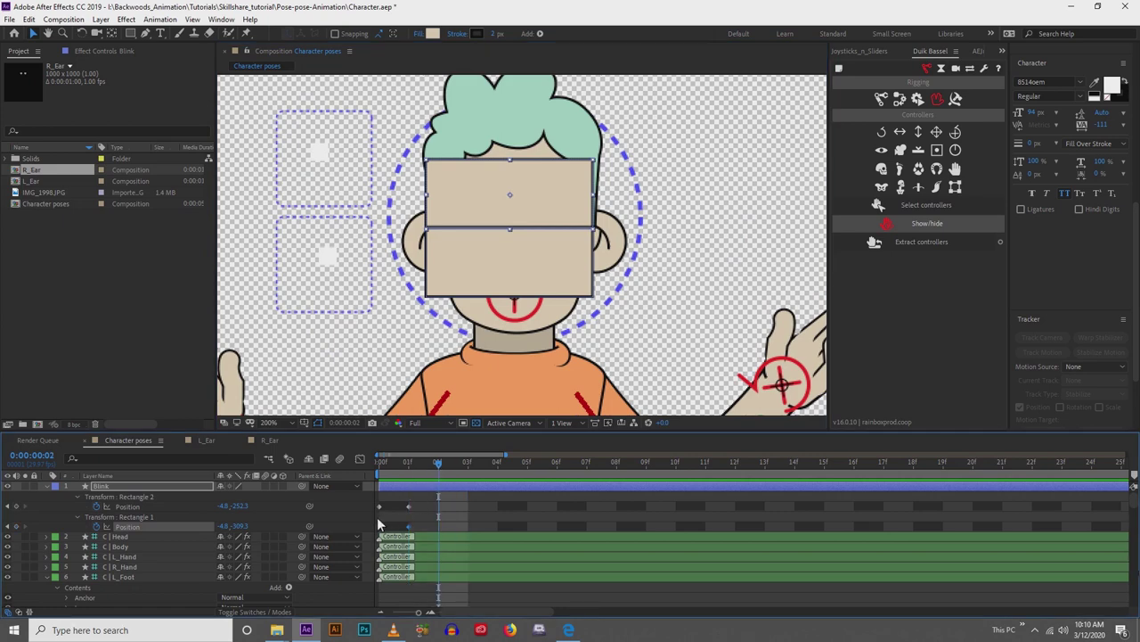
left_click_drag(403, 501, 413, 524)
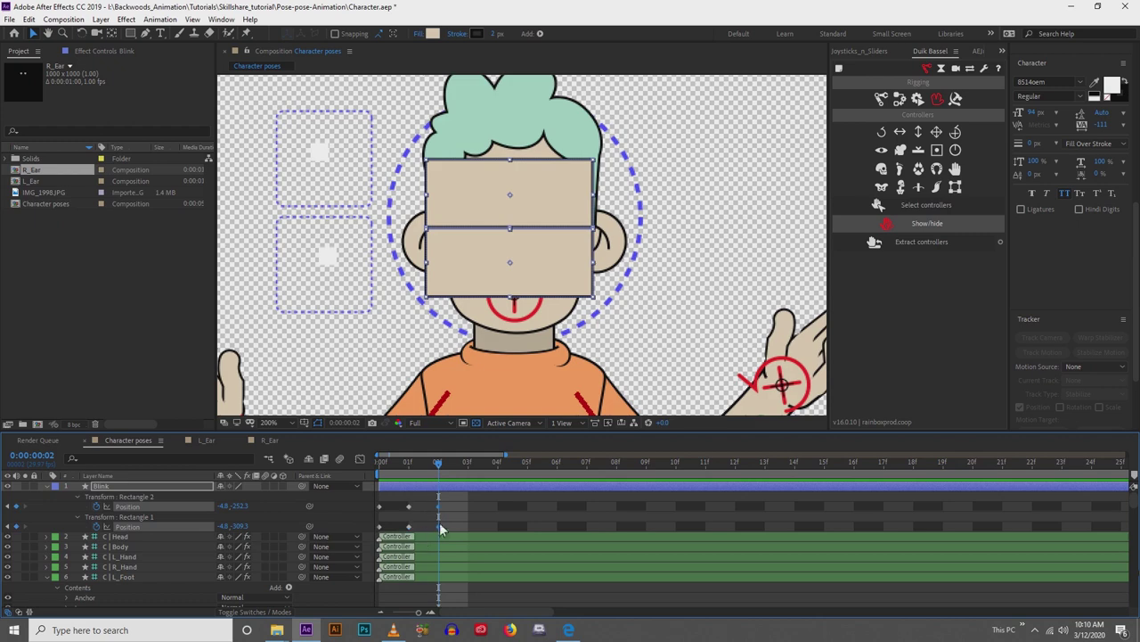
left_click(470, 474)
left_click_drag(391, 502, 375, 535)
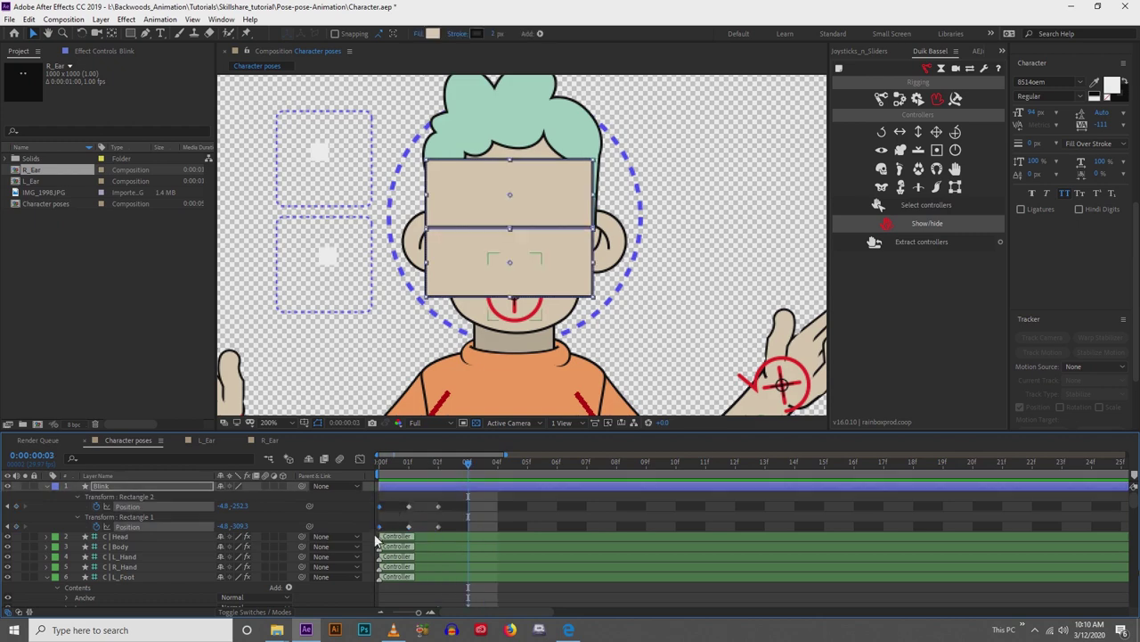
key("ctrl+v")
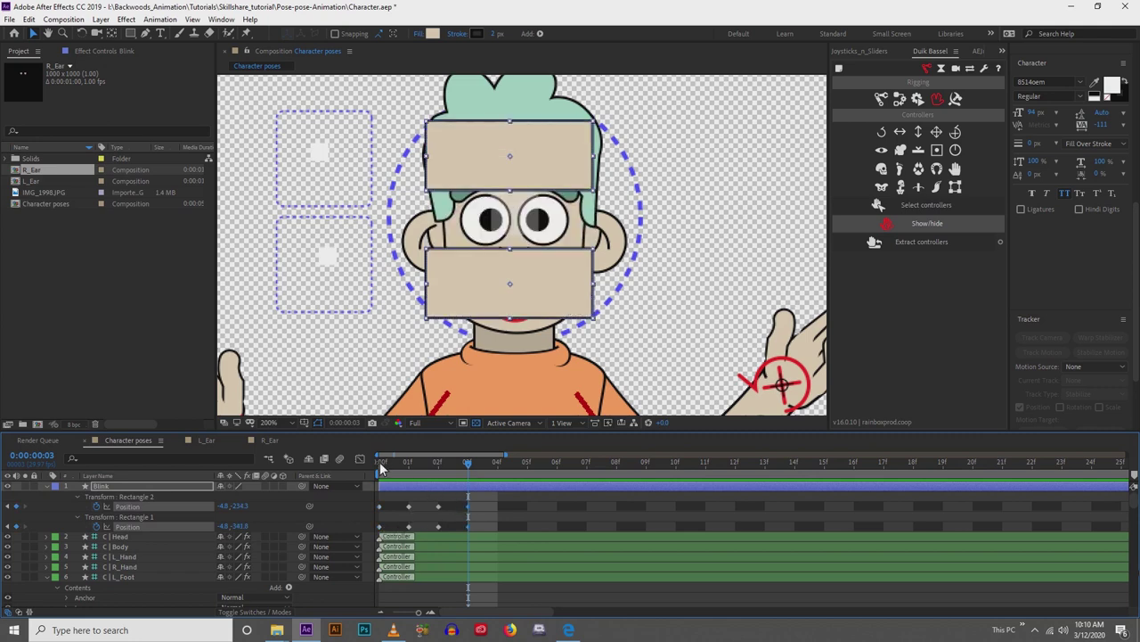
At frame 3, raise only the lower rectangle to cover the lower half of the eyes, at Position -4.8, -260.3.
left_click(409, 472)
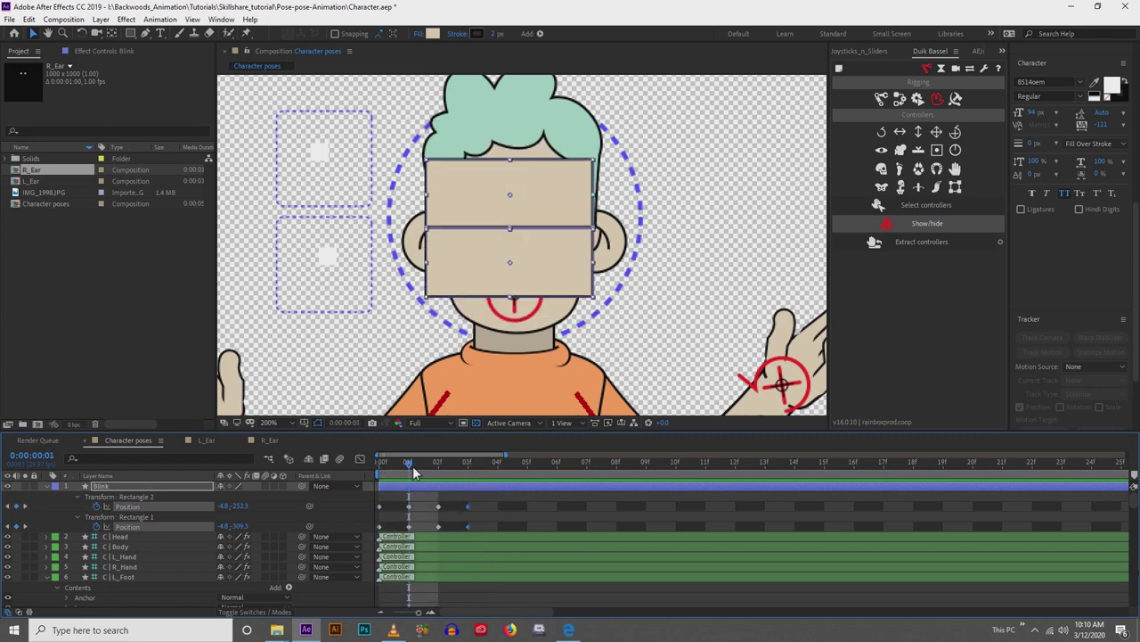
left_click(439, 463)
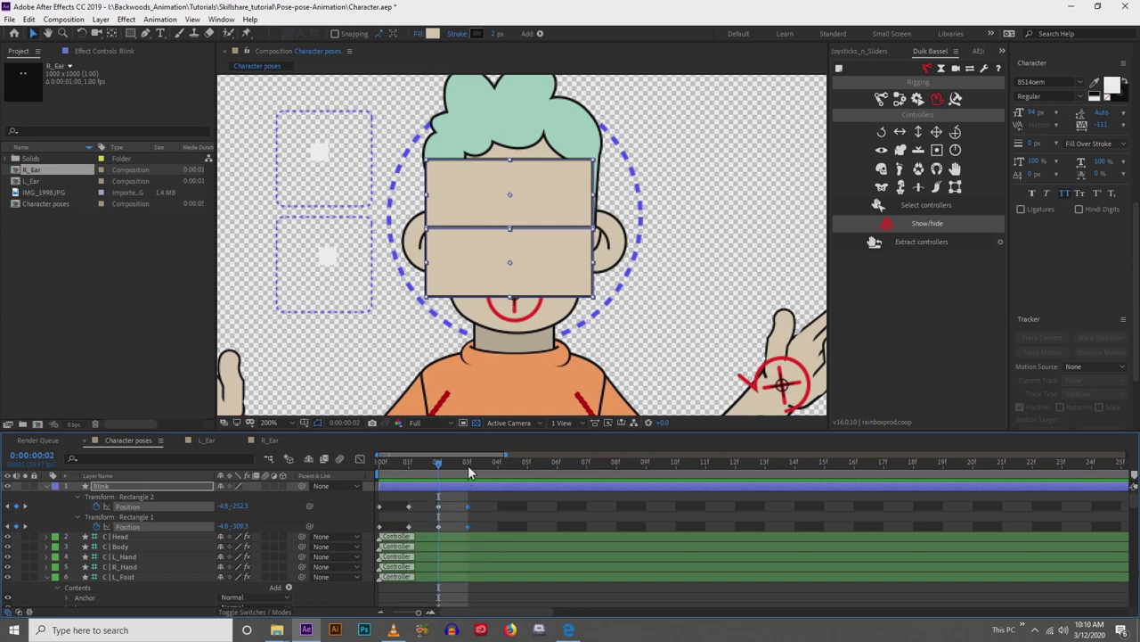
left_click(470, 471)
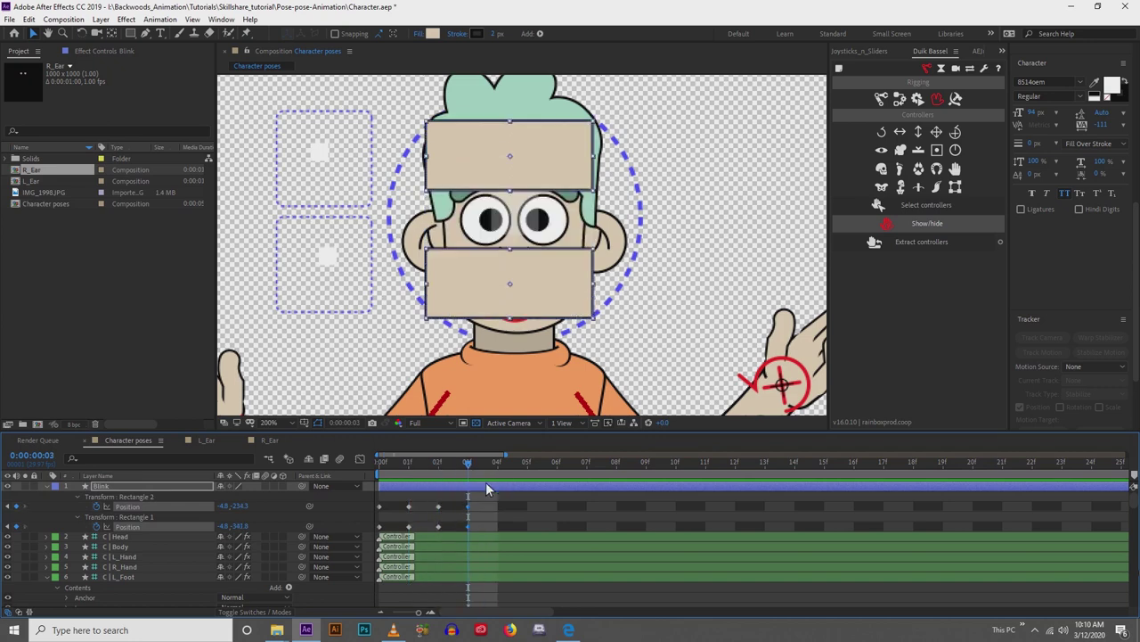
left_click(531, 299)
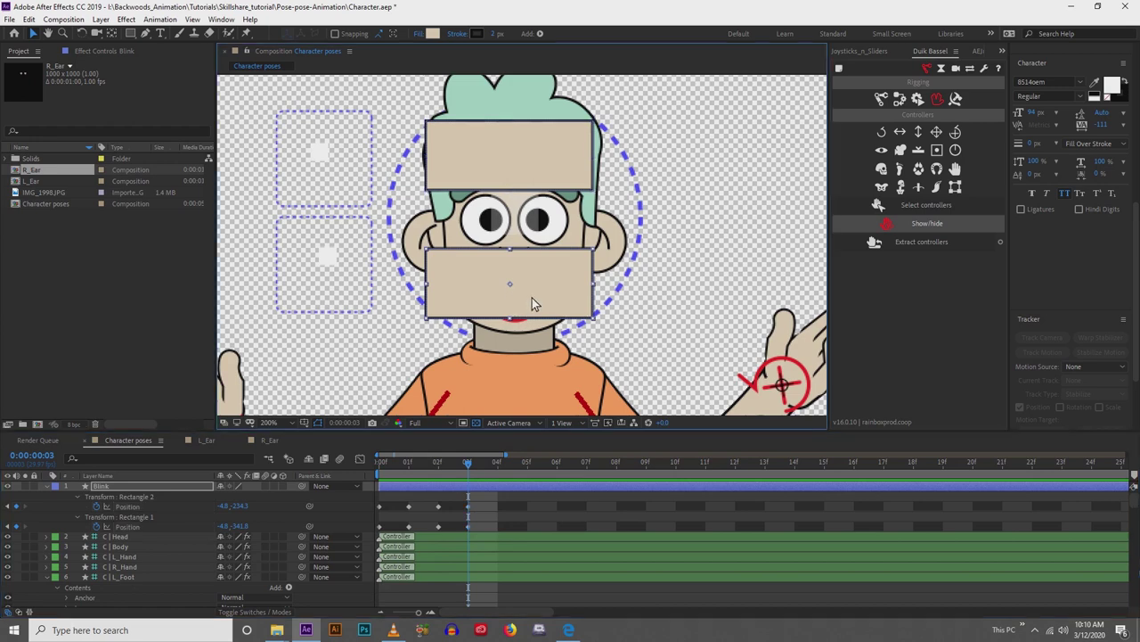
left_click_drag(532, 285, 534, 266)
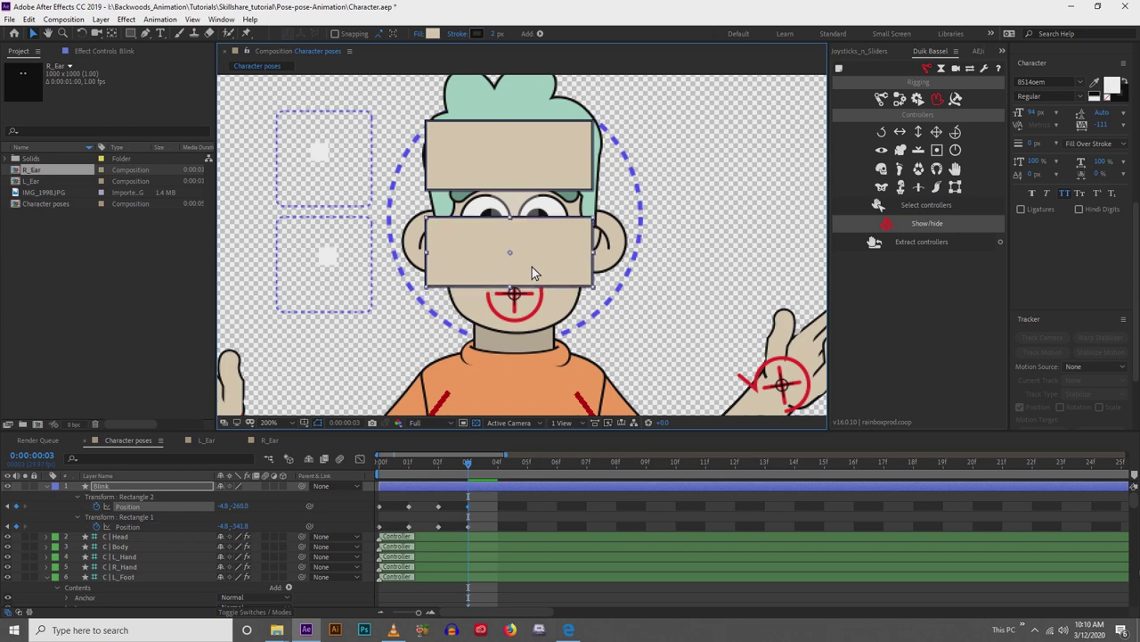
key("Down")
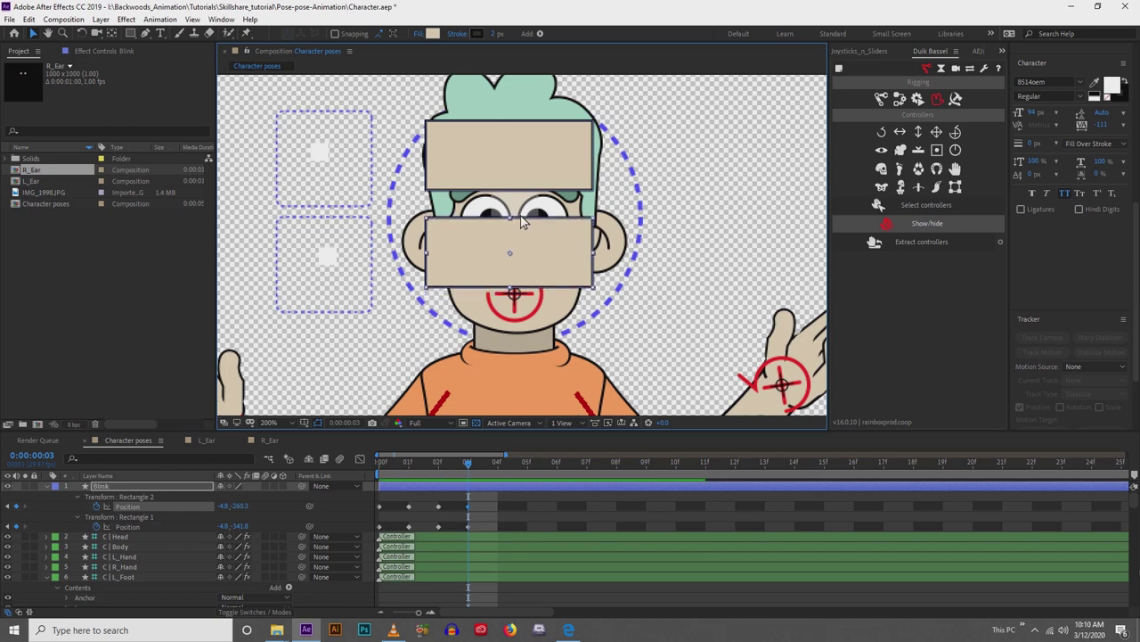
Copy the frame 0 Position keyframes to frame 4 and lower only the upper rectangle there to Position -4.8, -309.3.
left_click_drag(468, 464, 496, 465)
left_click_drag(397, 501, 373, 532)
key("ctrl+c")
key("ctrl+v")
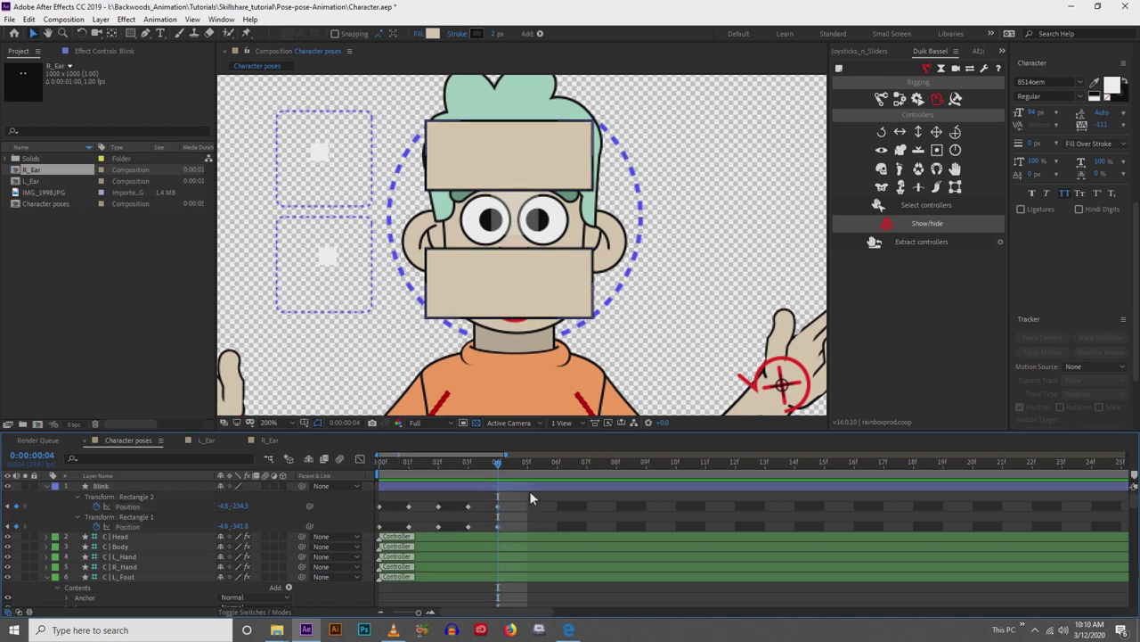
left_click(516, 162)
left_click_drag(515, 158, 521, 194)
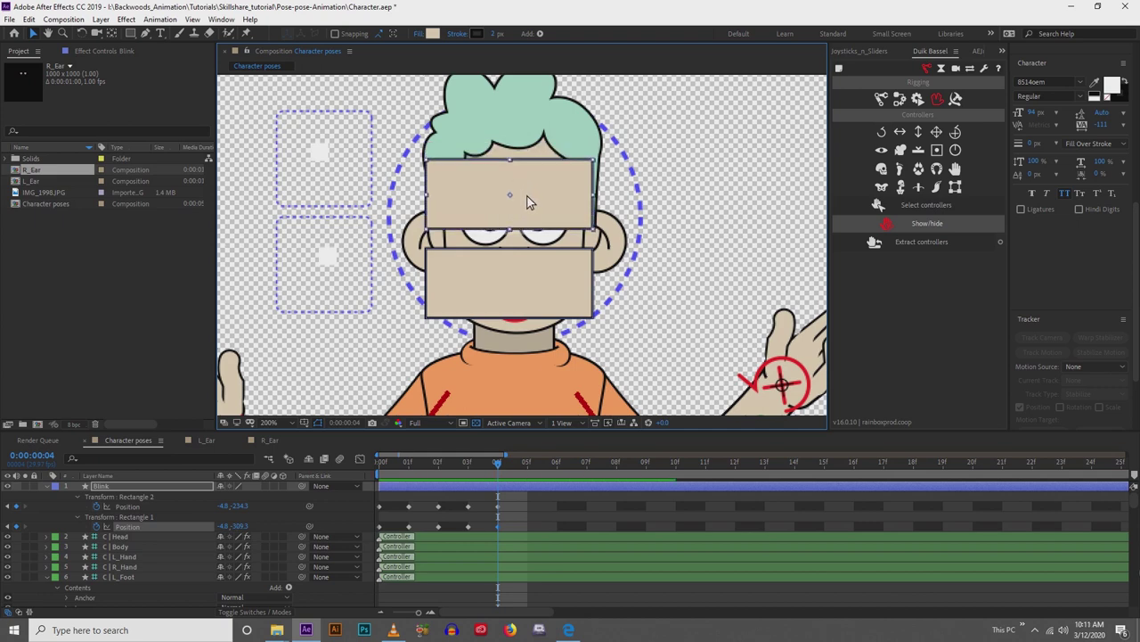
Create a joystick controller named Blink from the keyframed Blink layer with Joysticks n Sliders.
left_click(518, 523)
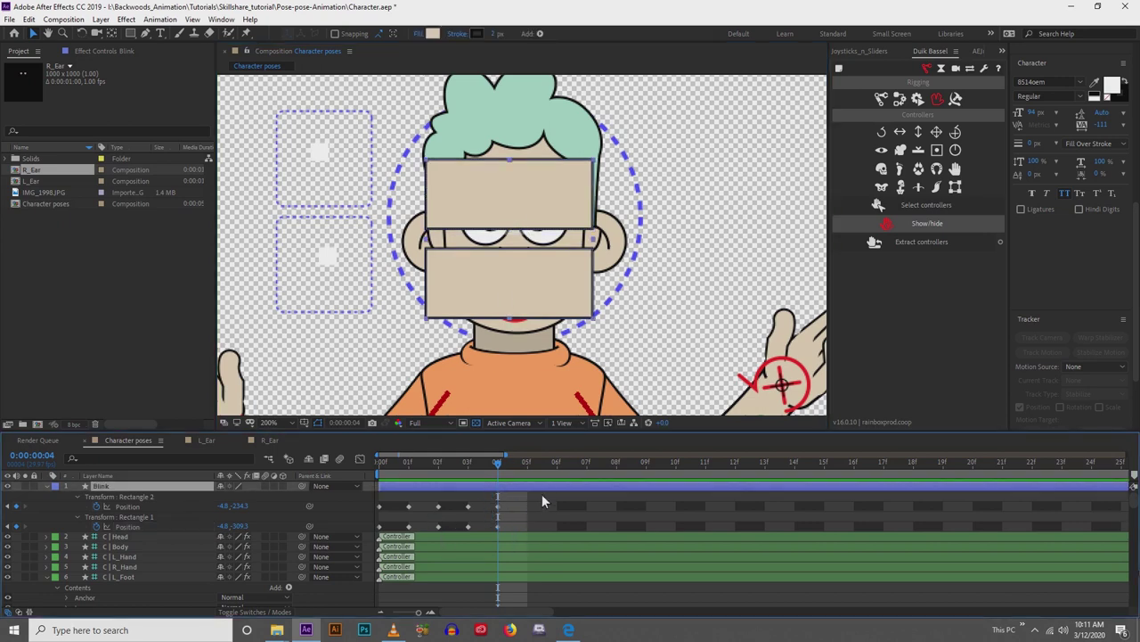
left_click(859, 49)
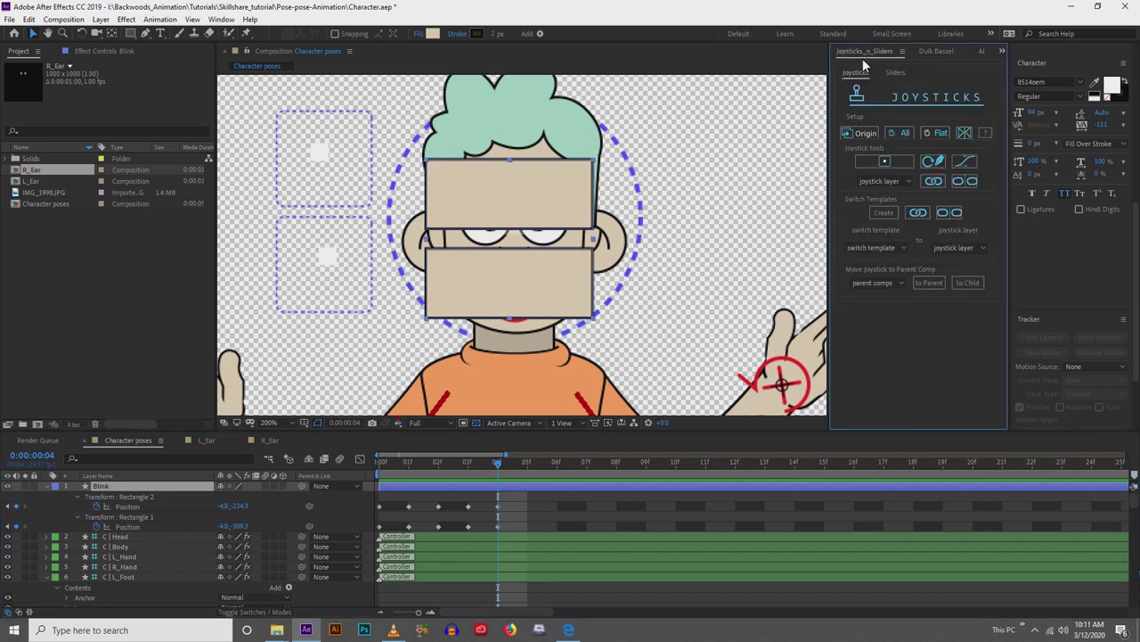
left_click(890, 163)
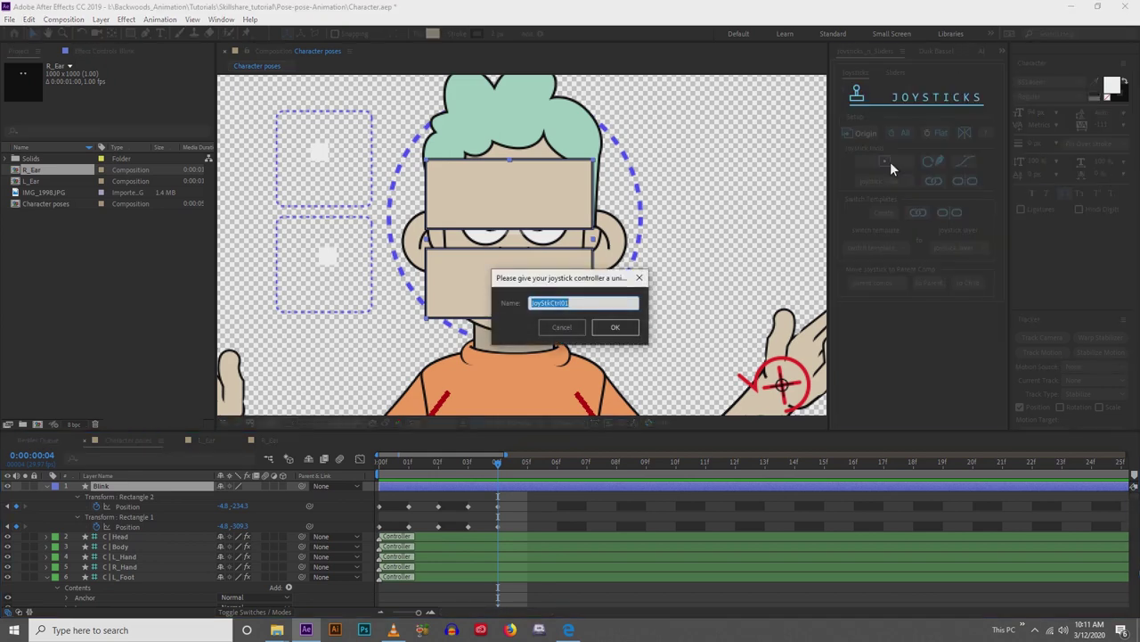
type("Blink")
key("Return")
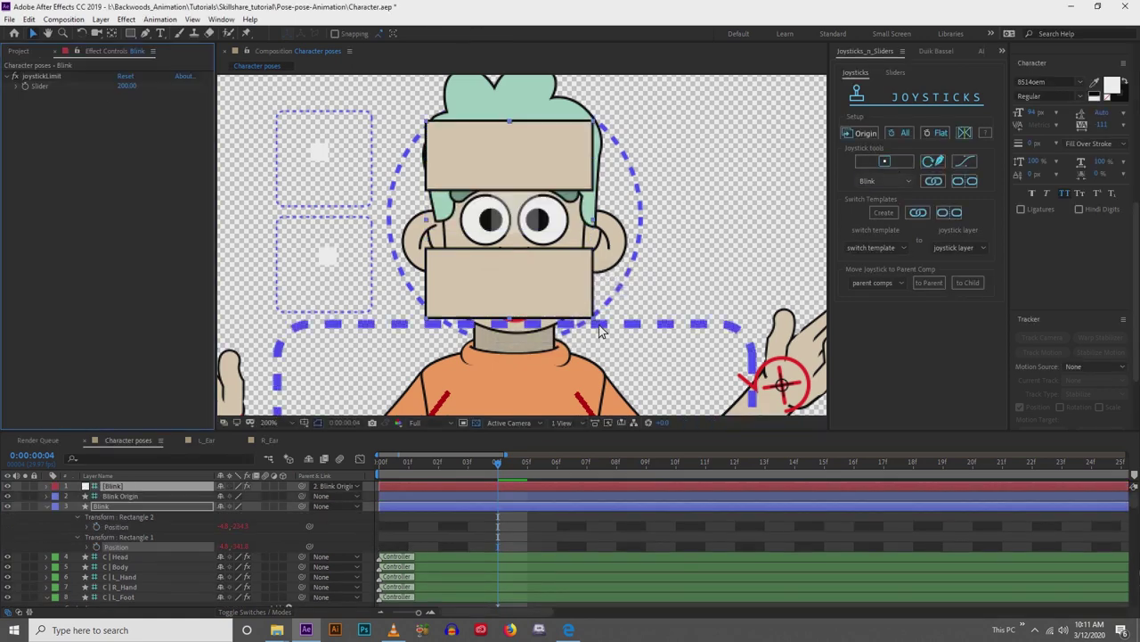
Test how the eyelids respond by moving the Blink joystick sideways and vertically inside its frame.
key("comma")
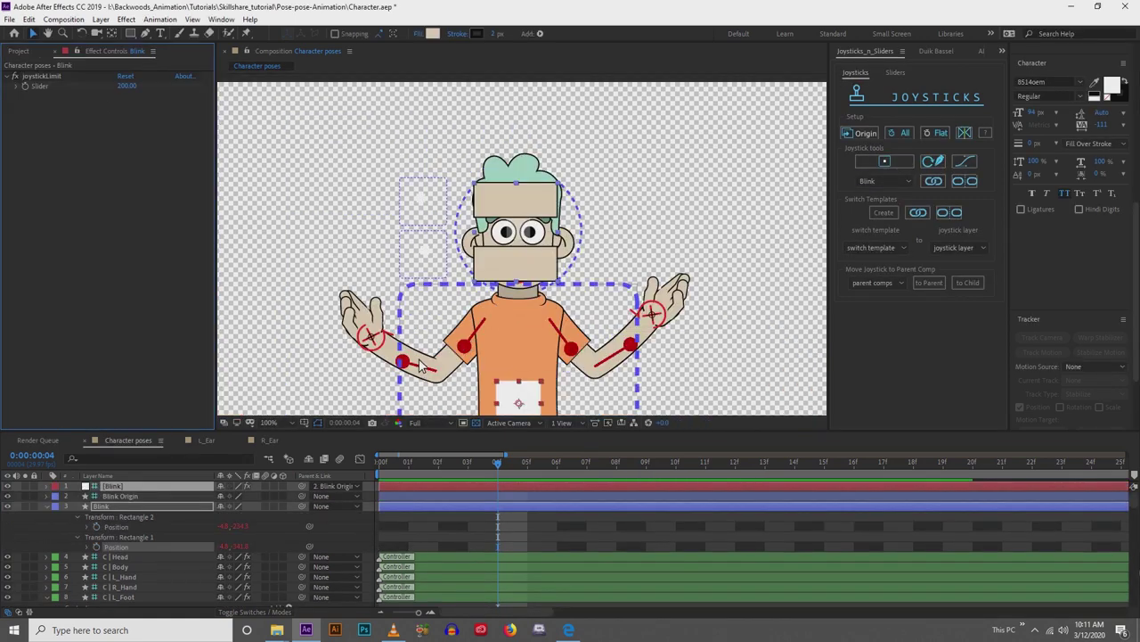
scroll(419, 365, "down", 3)
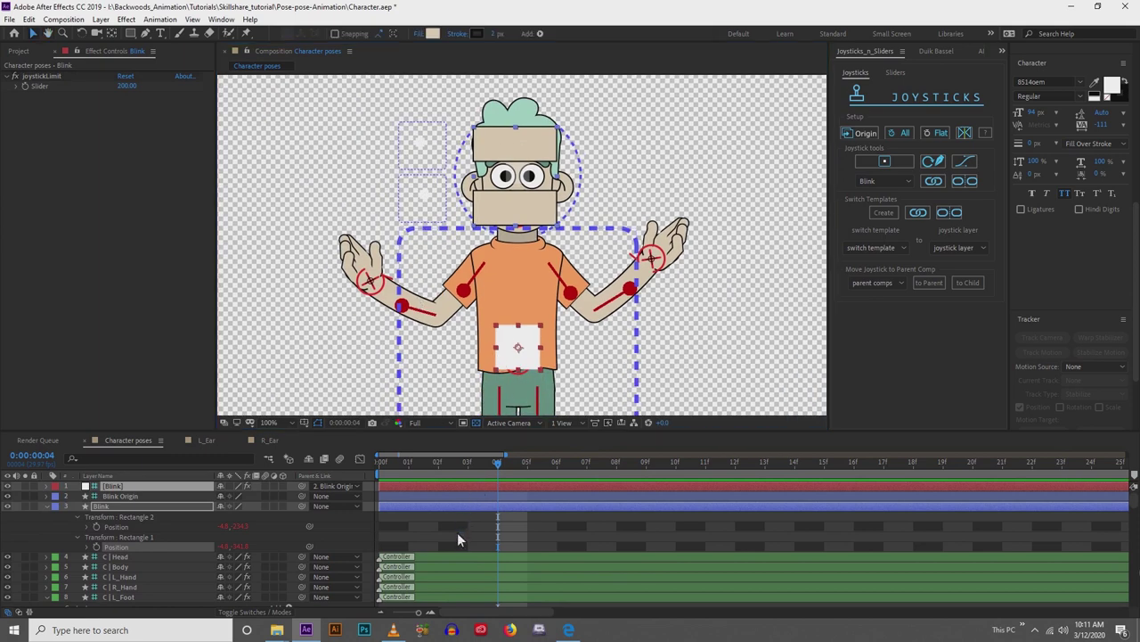
left_click_drag(518, 349, 423, 345)
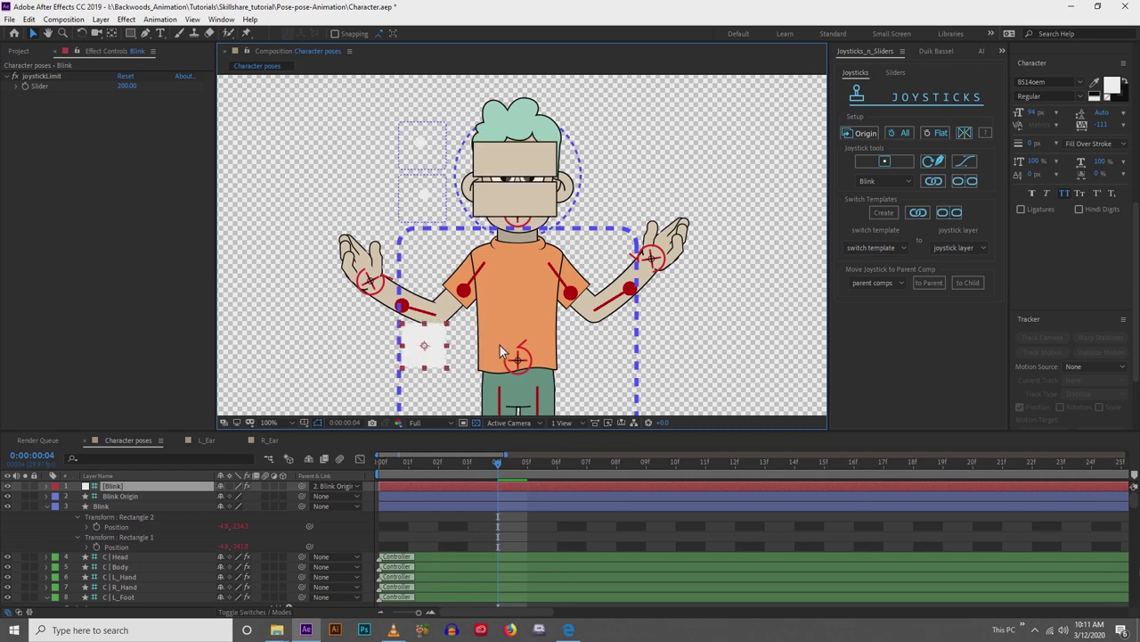
mouse_move(506, 345)
left_mouse_down()
mouse_move(635, 359)
mouse_move(524, 355)
mouse_move(519, 249)
mouse_move(530, 438)
mouse_move(510, 385)
mouse_move(514, 320)
left_mouse_up()
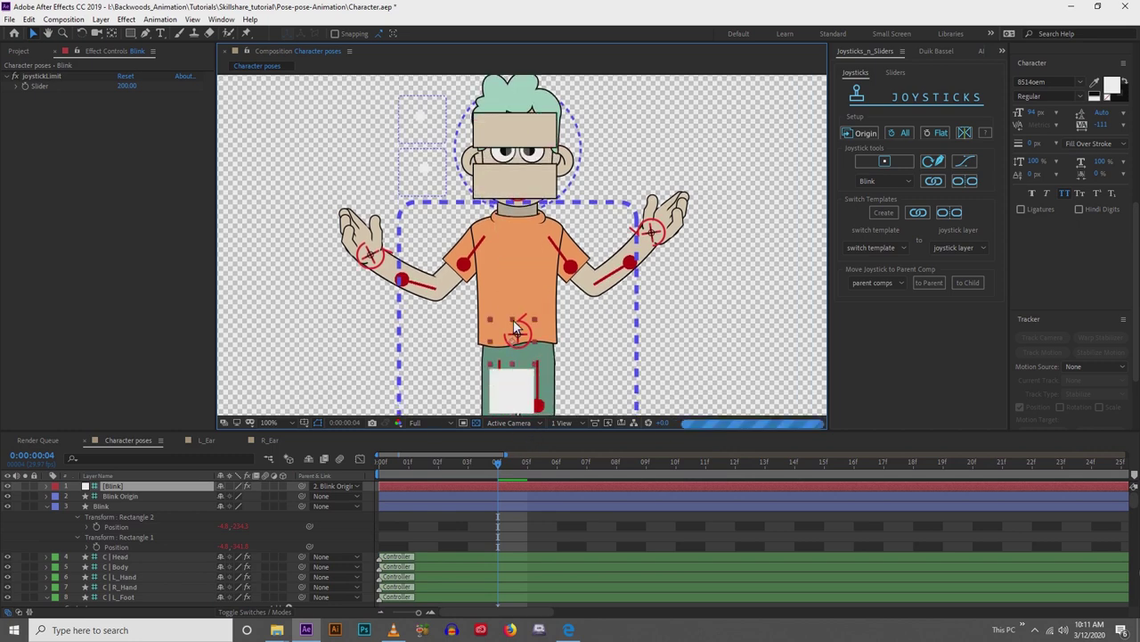
Scale the Blink Origin layer to 20% and place the joystick beside the head, opposite the two existing joysticks.
left_click(121, 495)
key("s")
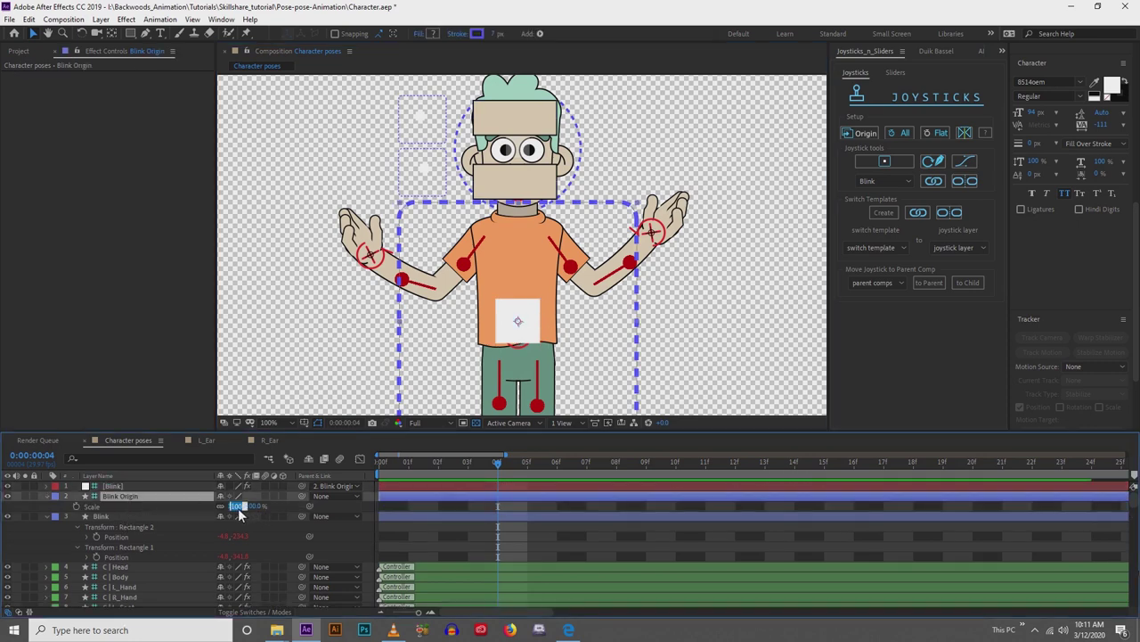
left_click(238, 508)
type("20")
key("Return")
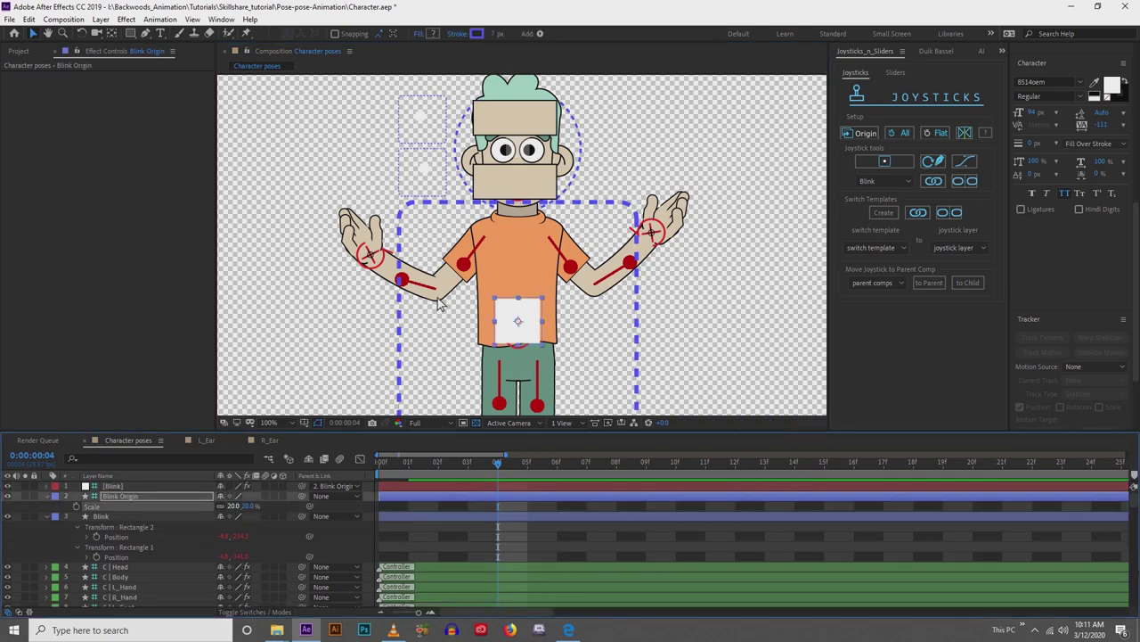
left_click_drag(512, 329, 602, 125)
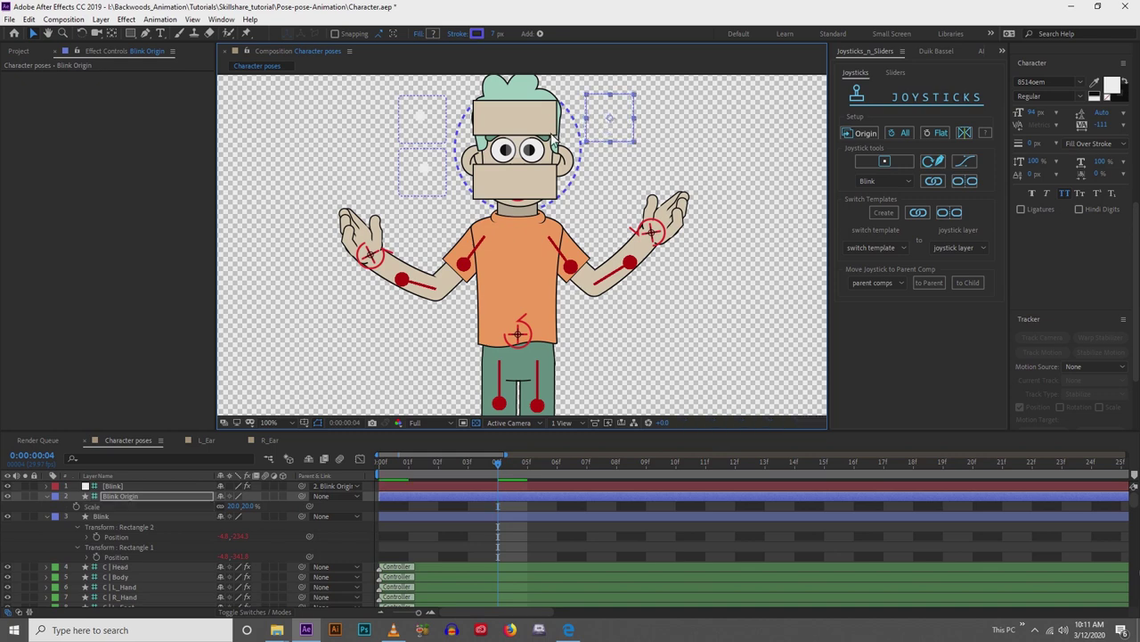
Collapse the expanded layers and move the Blink shape layer directly below Eyebrows in the layer stack.
left_click_drag(480, 178, 479, 199)
left_click(48, 497)
left_click(49, 505)
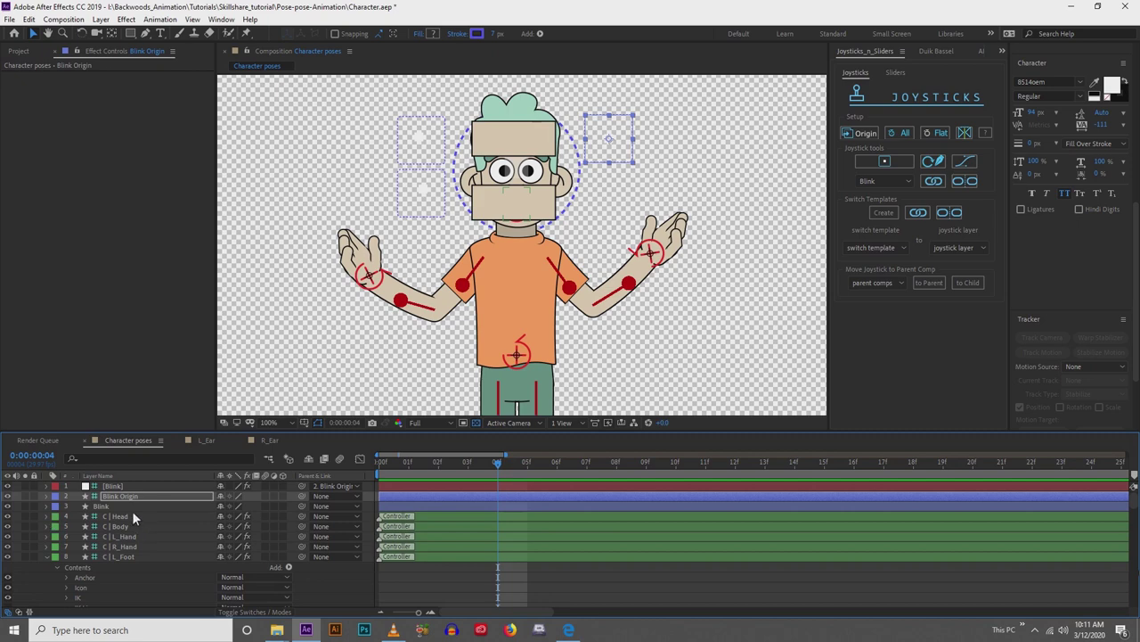
left_click(48, 556)
mouse_move(107, 504)
left_mouse_down()
mouse_move(116, 606)
mouse_move(121, 505)
mouse_move(122, 529)
mouse_move(121, 517)
left_mouse_up()
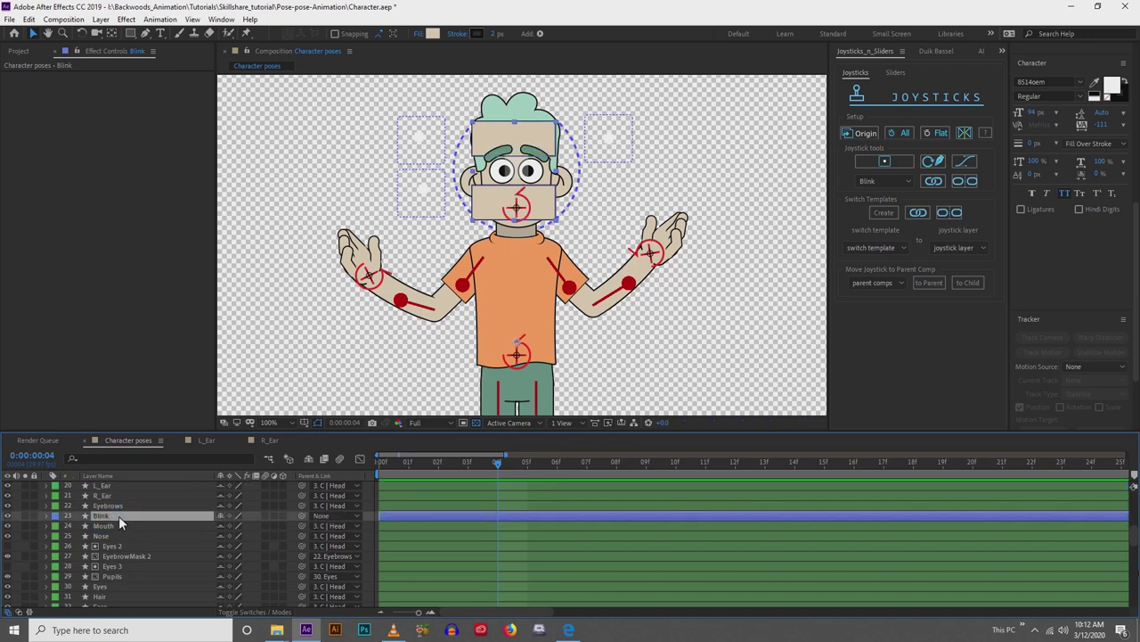
Duplicate the Eyes layer and place the copy directly above Blink in the layer stack.
scroll(423, 222, "up", 1)
left_click_drag(440, 176, 488, 247)
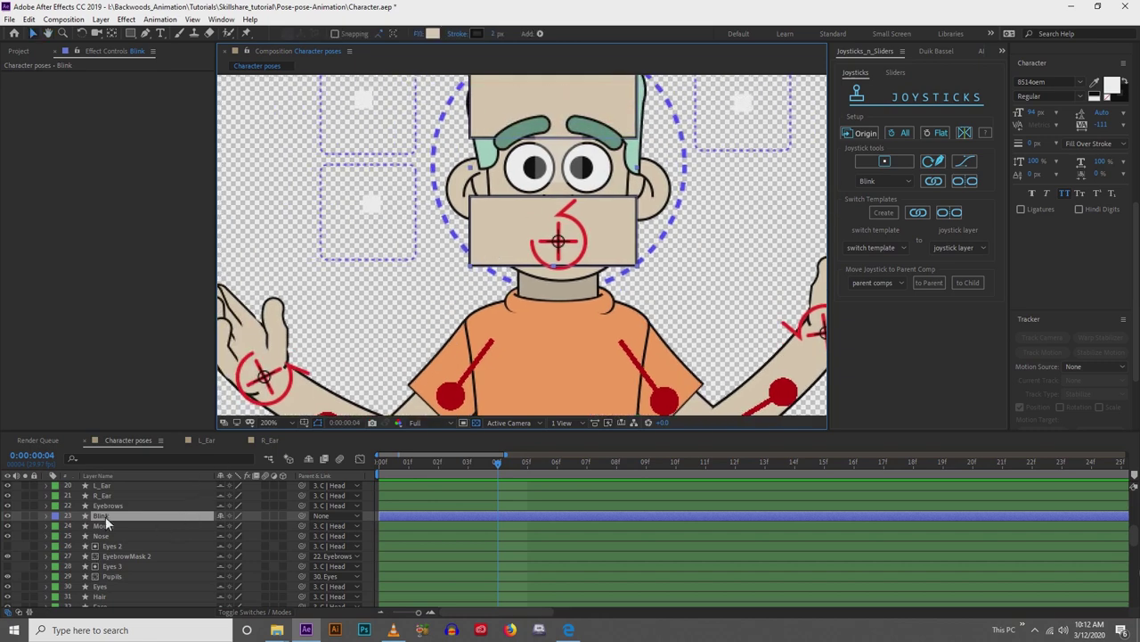
mouse_move(107, 516)
left_mouse_down()
mouse_move(110, 564)
mouse_move(111, 527)
left_mouse_up()
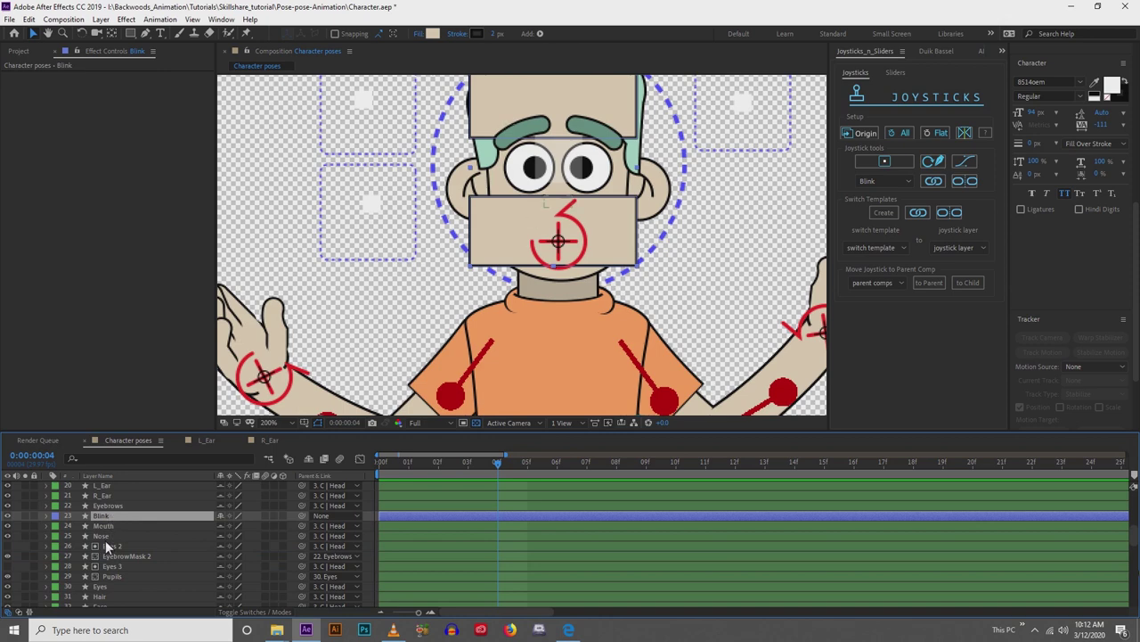
left_click(100, 588)
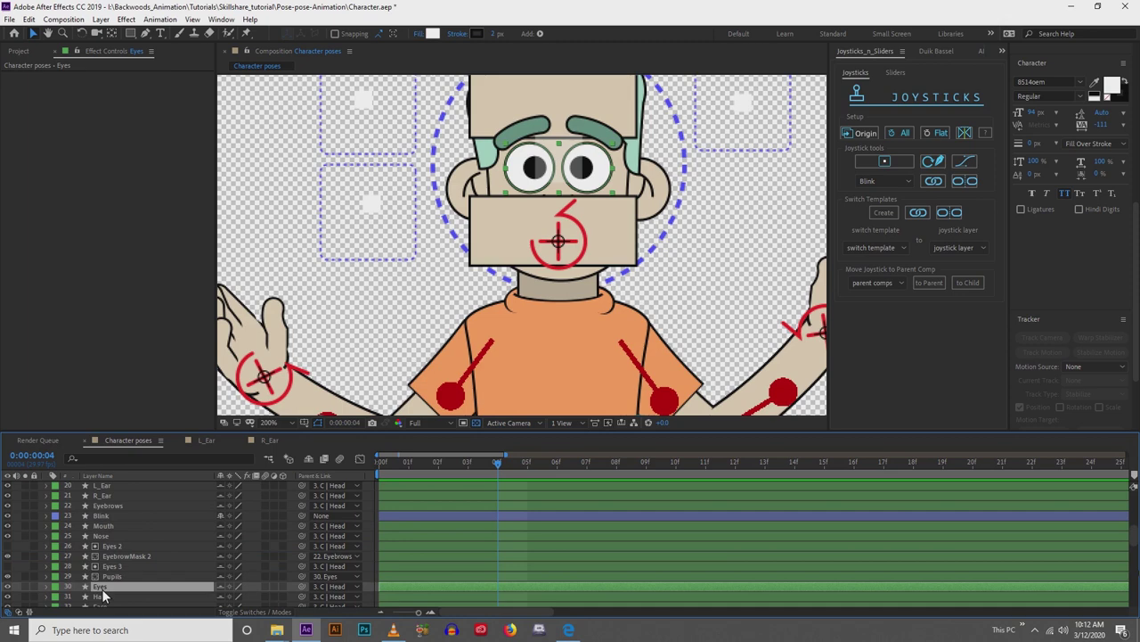
left_click_drag(103, 596, 107, 520)
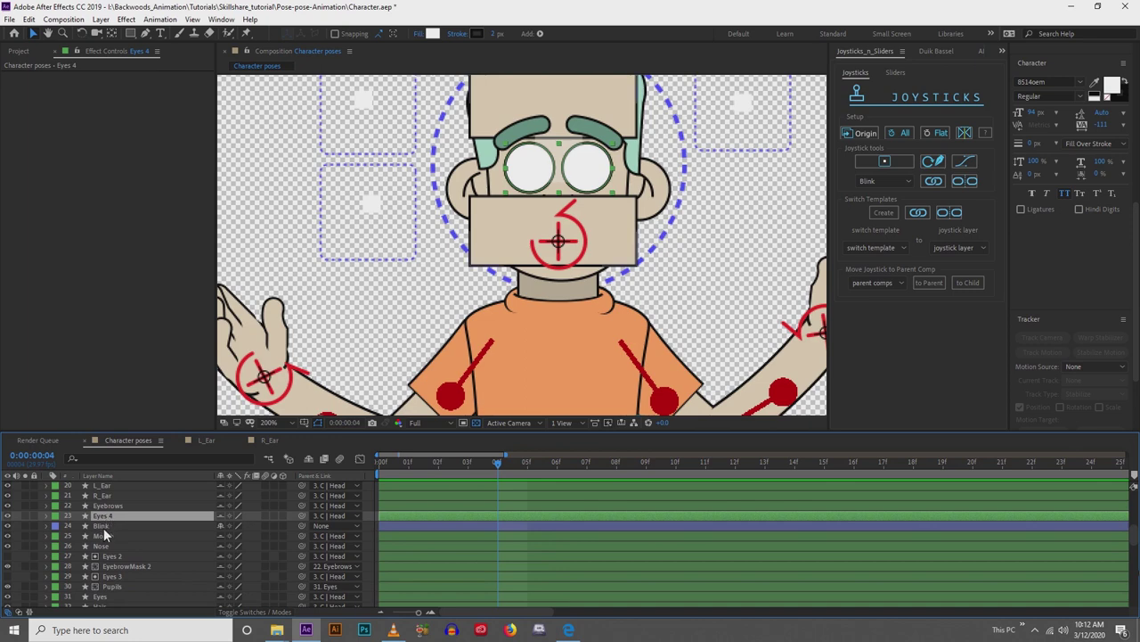
Set the Blink layer's track matte to Alpha Matte "Eyes 4" and parent Blink to Eyes 4.
left_click(104, 527)
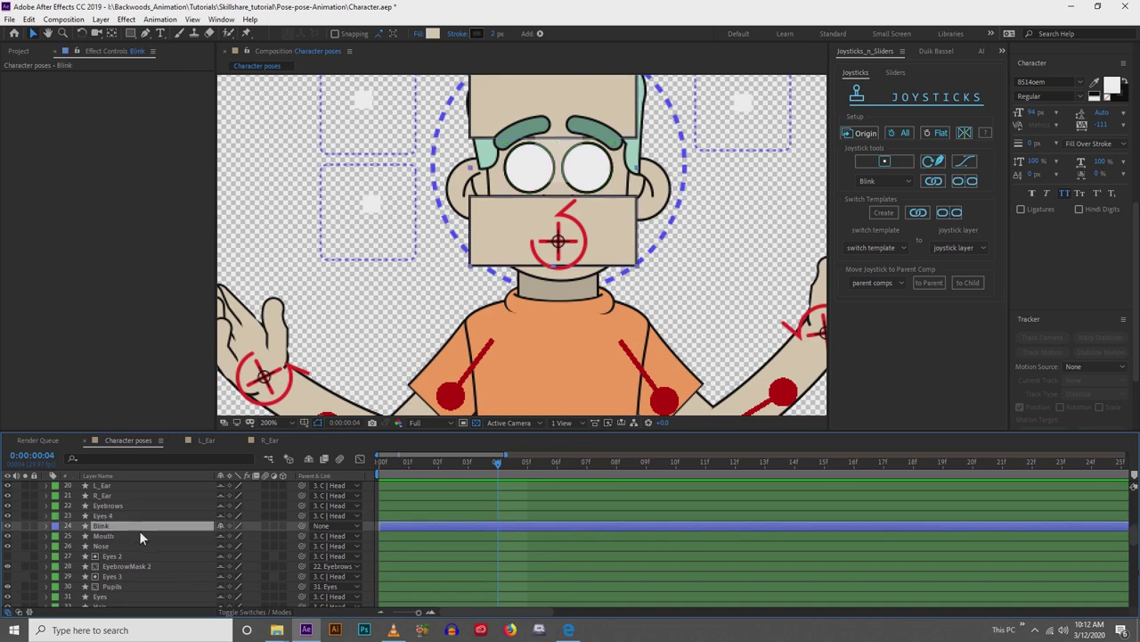
left_click(256, 613)
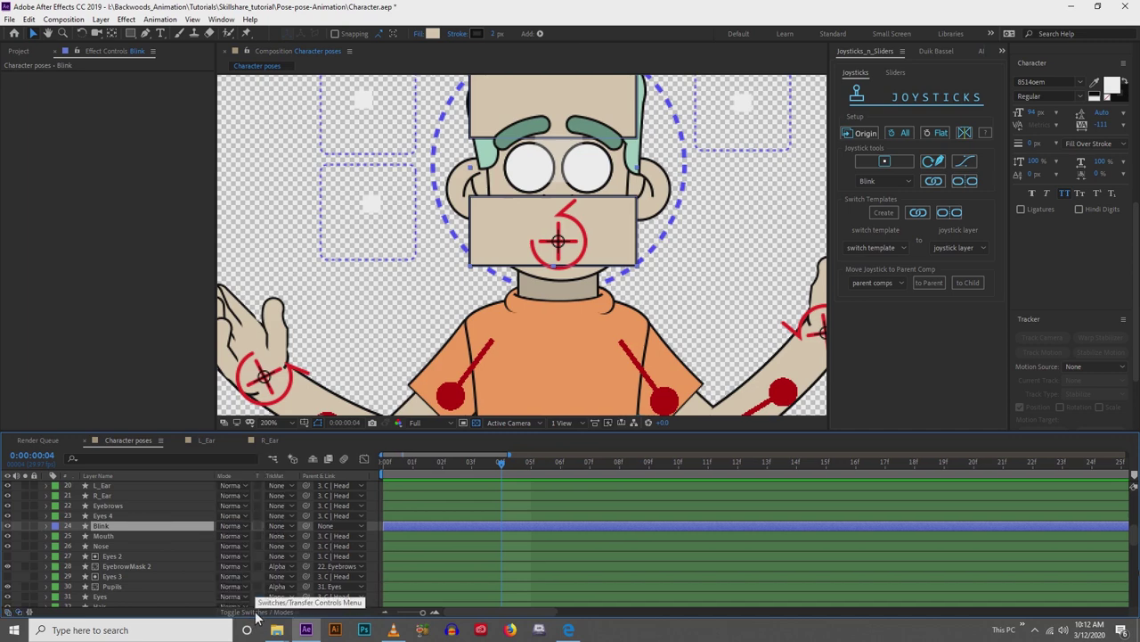
left_click(278, 527)
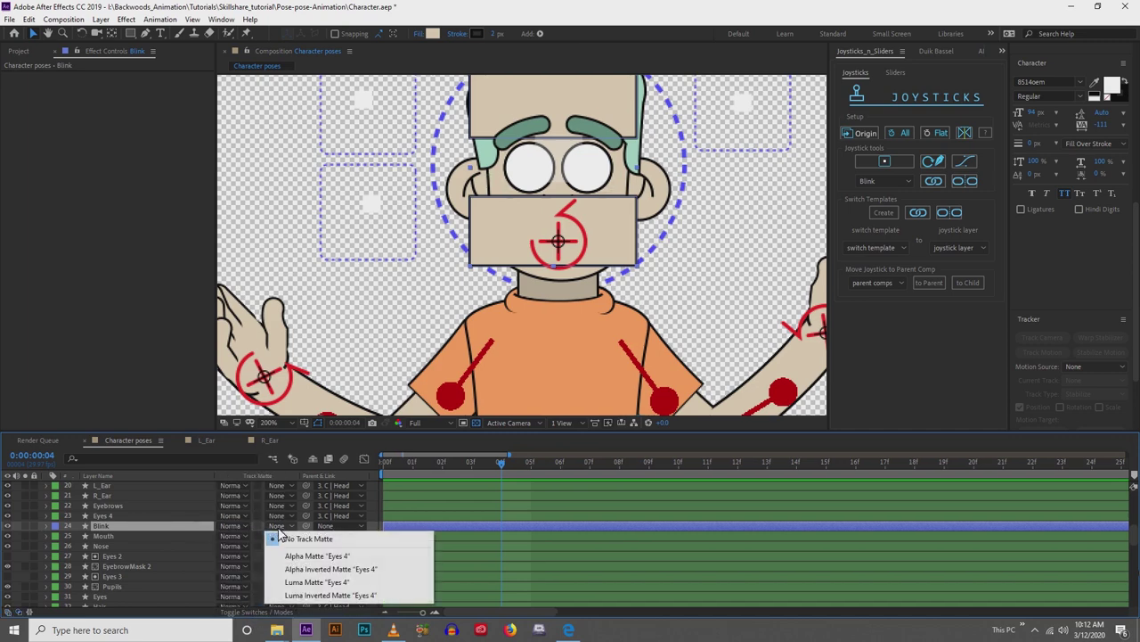
left_click(290, 559)
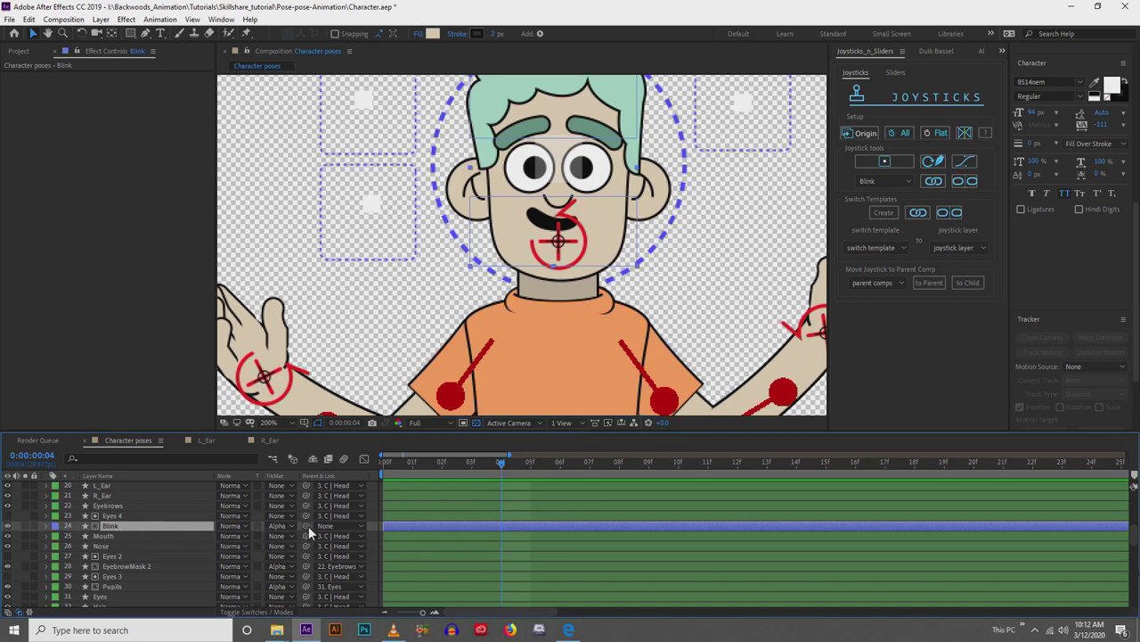
left_click_drag(309, 526, 170, 515)
Move the Blink joystick sideways to the edge of its frame to test the matted eyelids fully closed.
key("space")
left_click_drag(452, 214, 424, 267)
left_click_drag(719, 165, 661, 162)
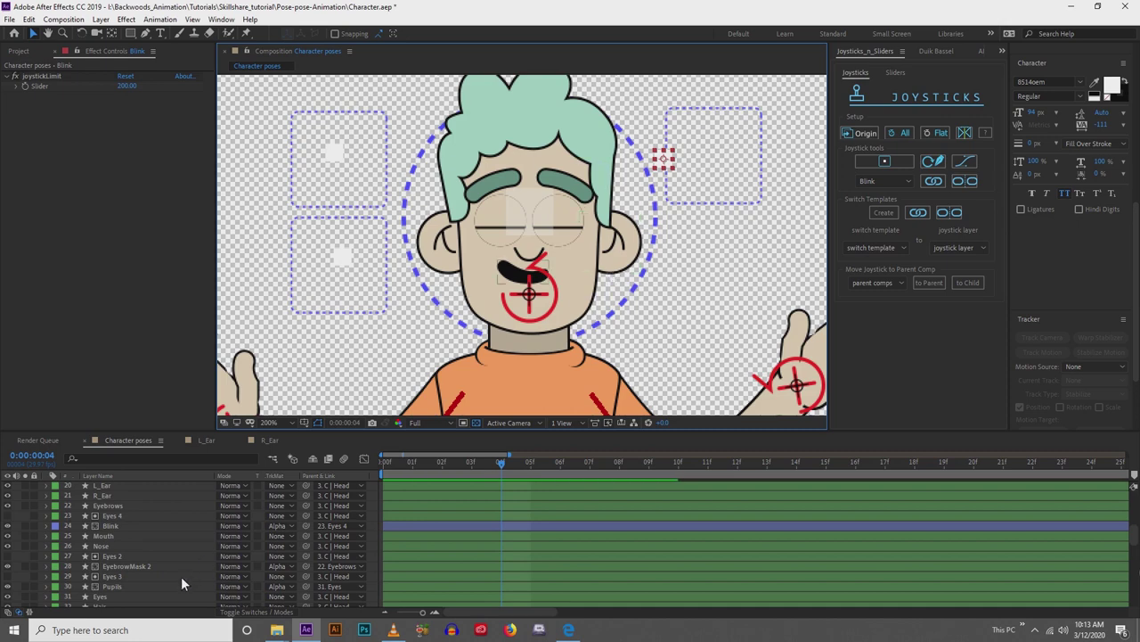
Widen the stroke of the Eyes 4 matte layer and partly reopen the eyelids with the Blink joystick.
left_click(108, 517)
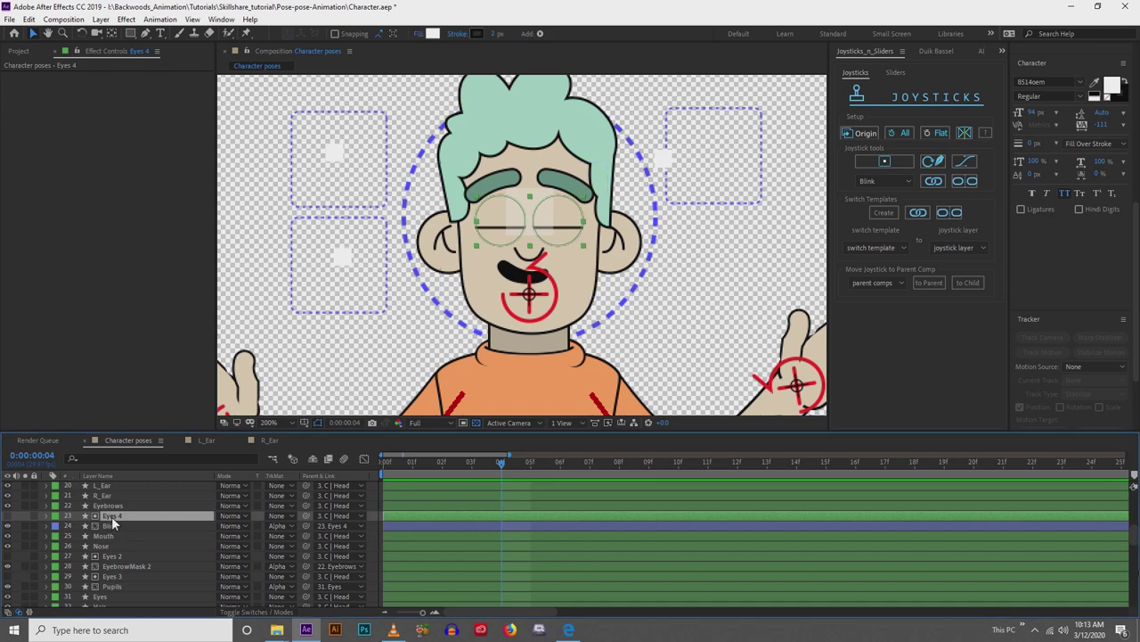
left_click_drag(494, 36, 497, 37)
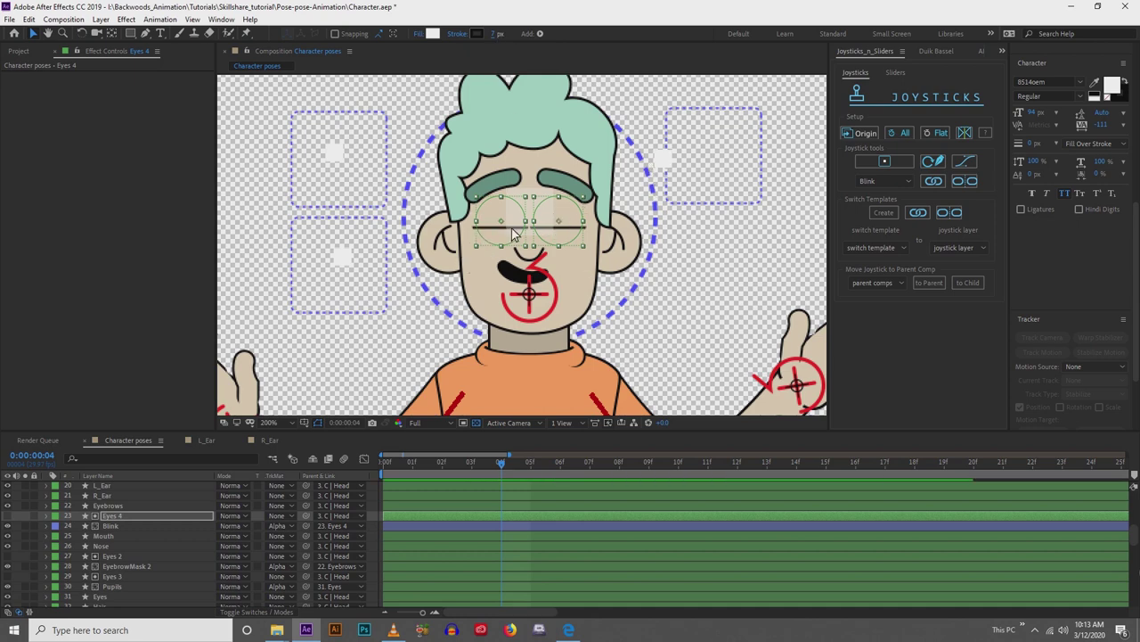
left_click(664, 164)
left_click_drag(664, 164, 686, 163)
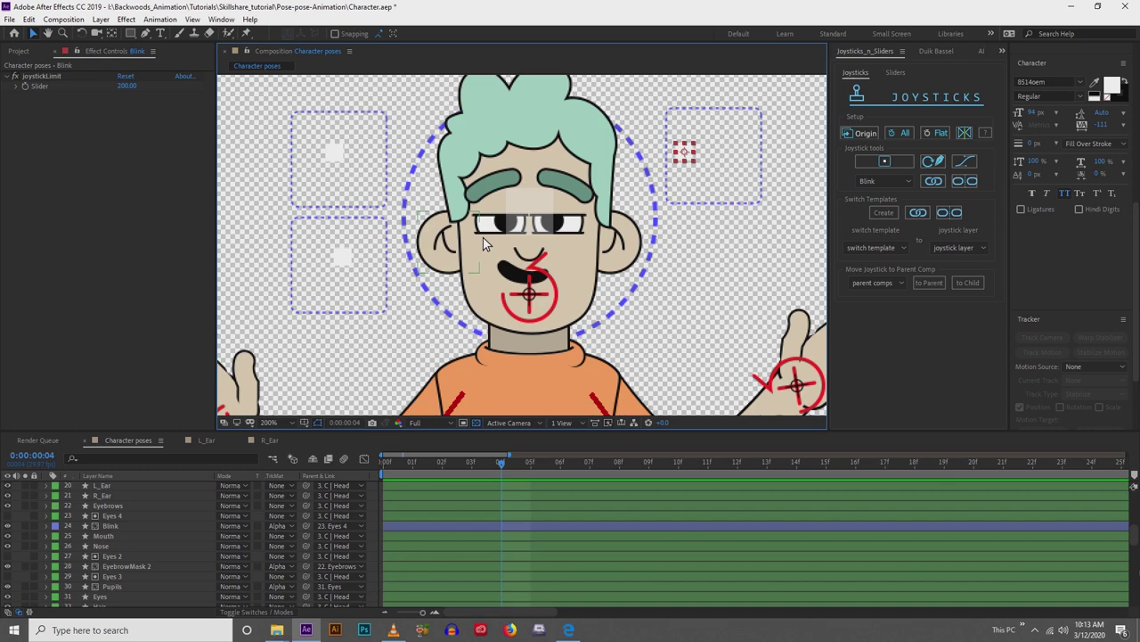
Swing the Head_Rotate joystick toward the Blink joystick to test how the half-closed eyelids follow the turning head.
left_click_drag(624, 244, 559, 247)
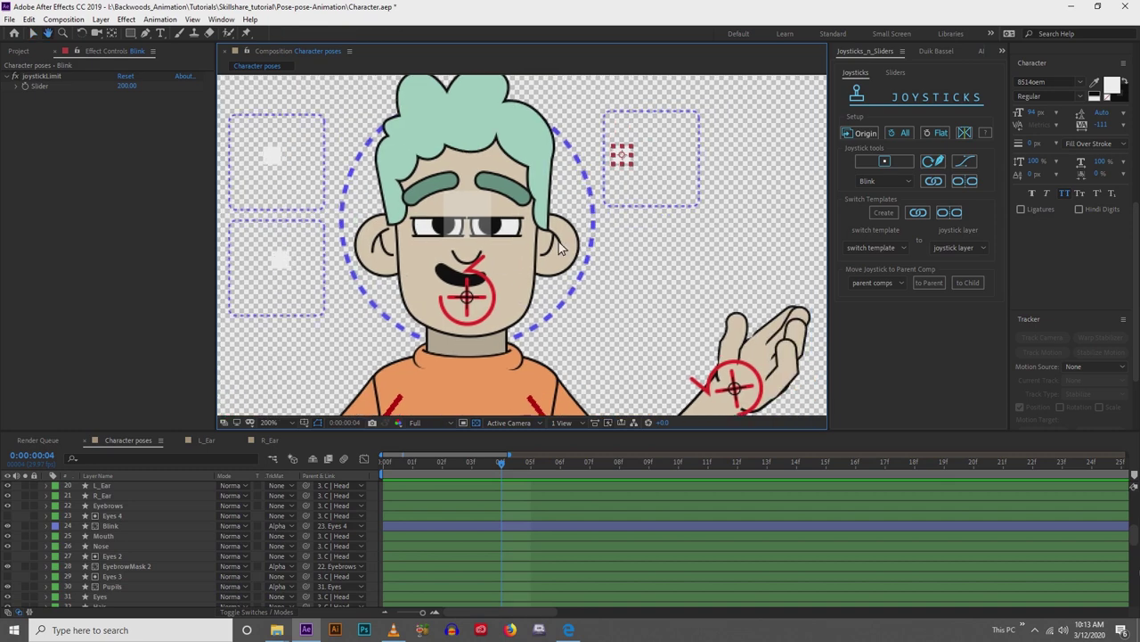
left_click(472, 225)
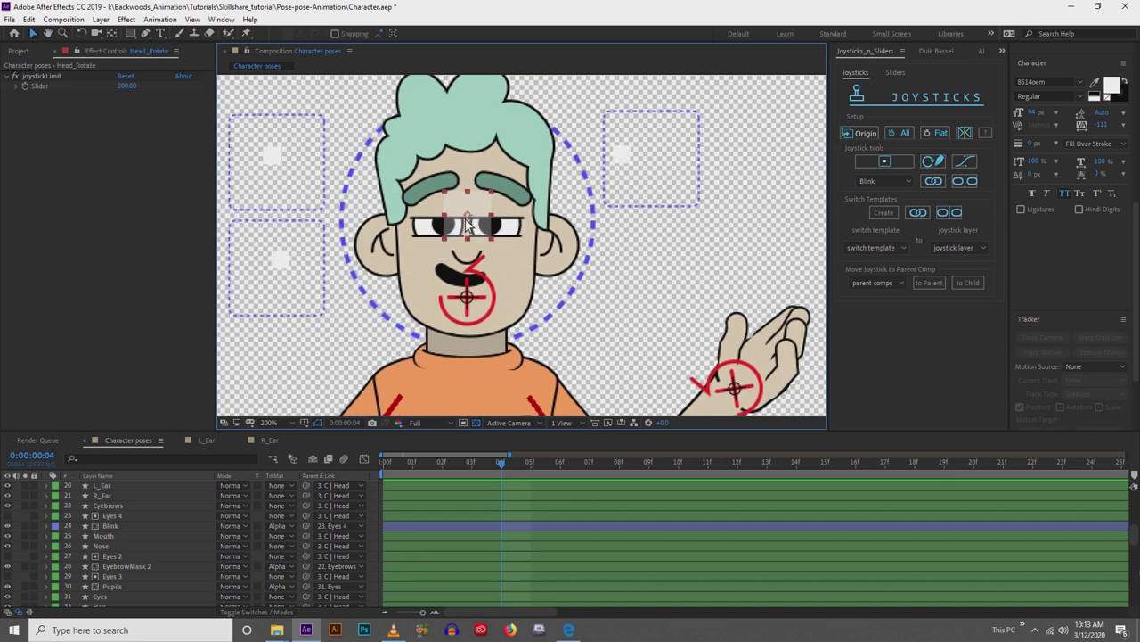
left_click_drag(472, 225, 623, 229)
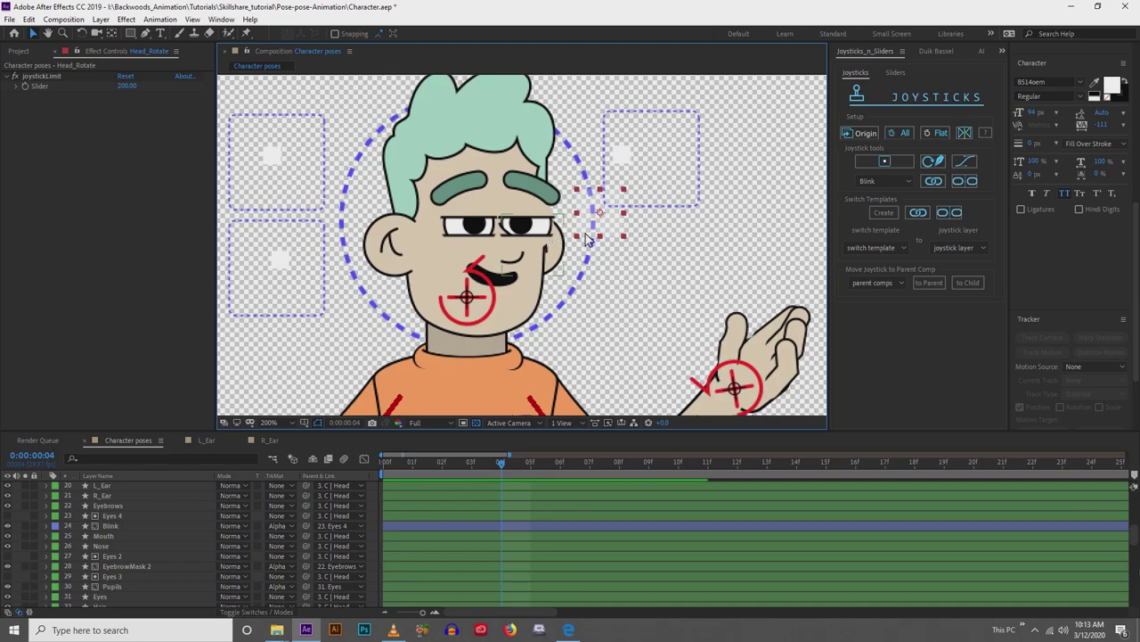